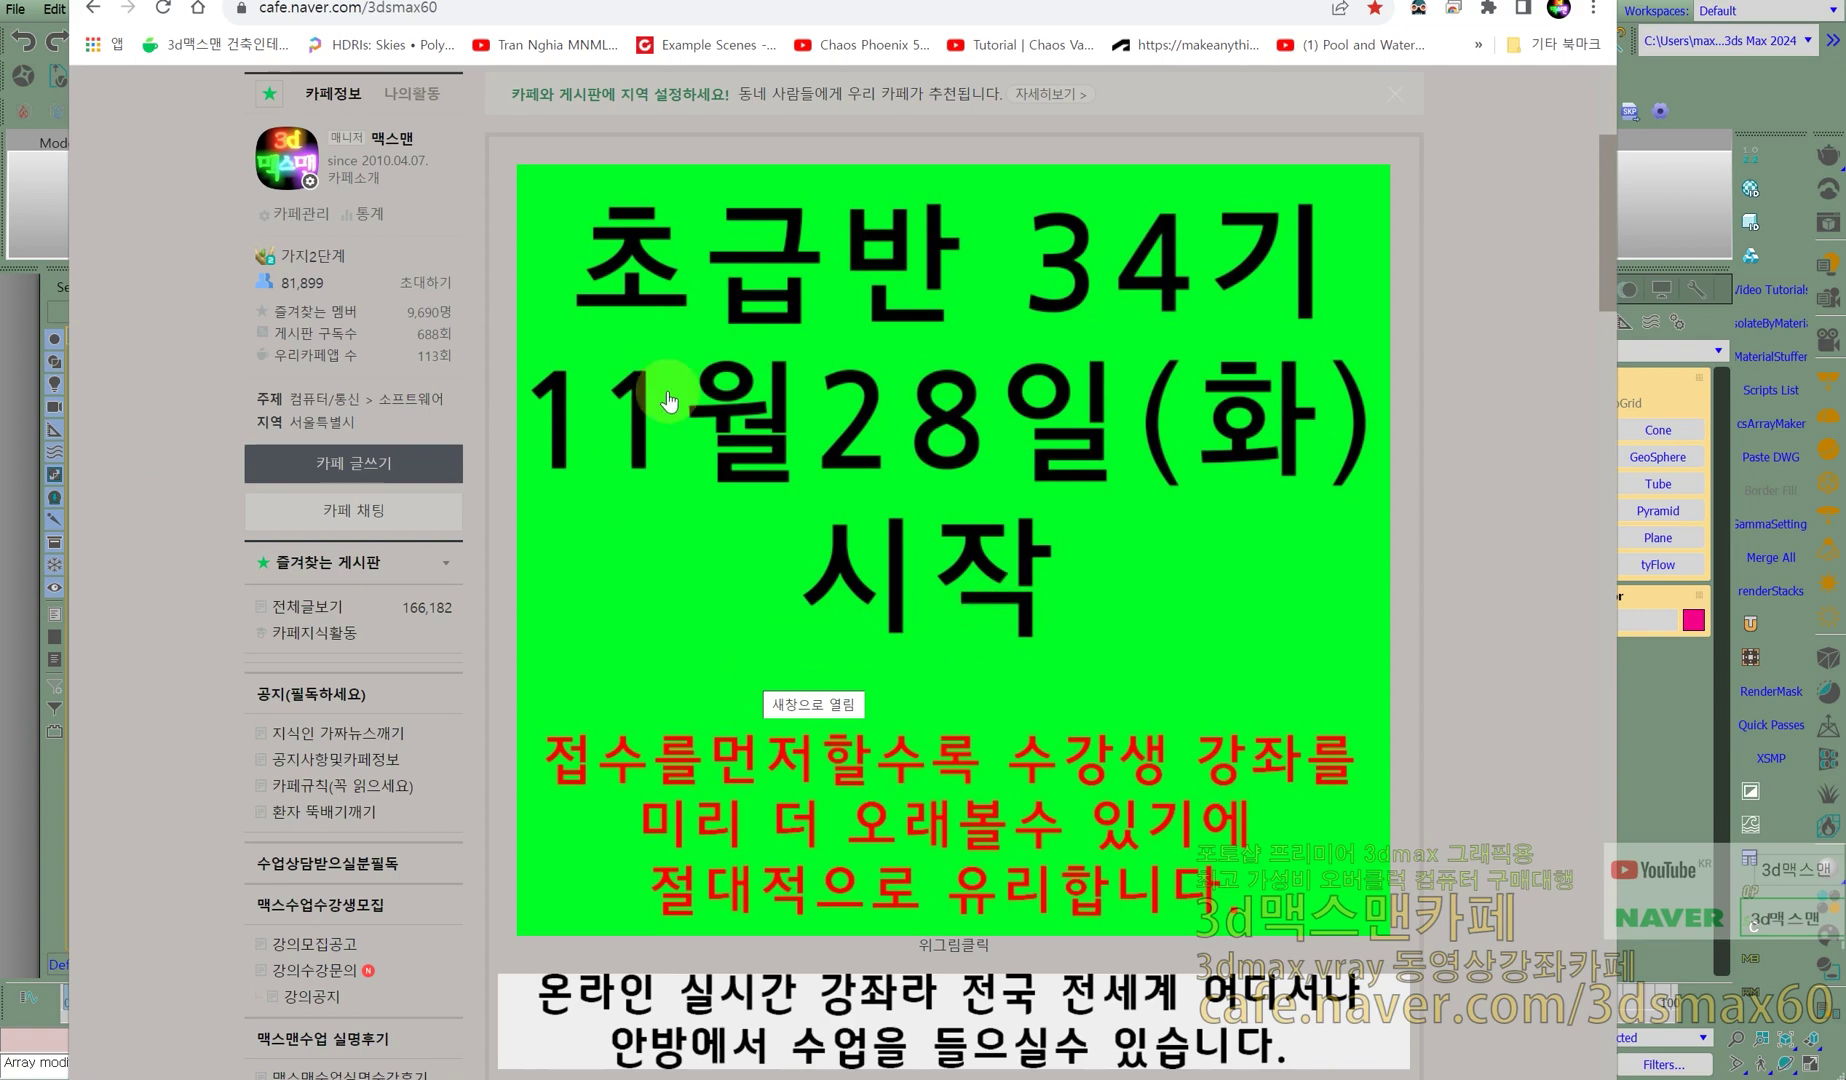
Open the beginner-class recruitment post on the cafe page and look through its banner and curriculum section.
{"action": "left_click", "coordinate": [818, 502]}
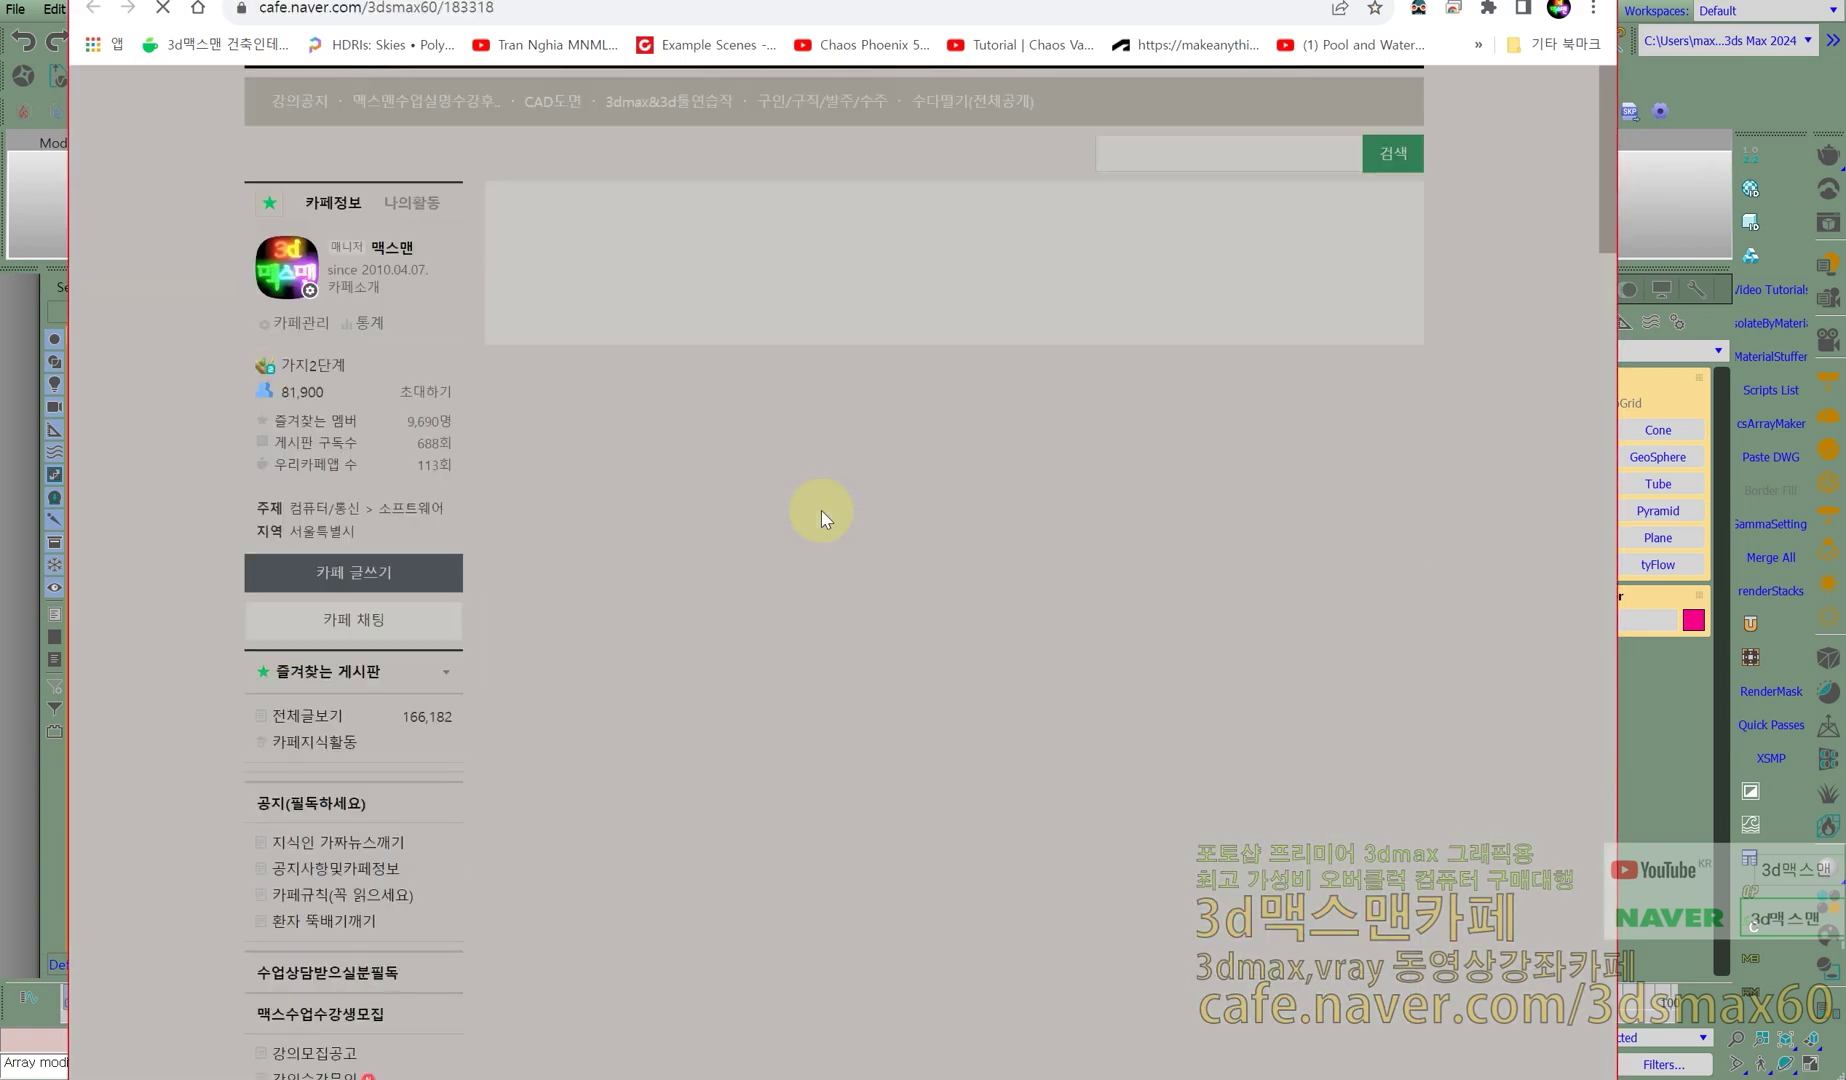
{"action": "scroll", "coordinate": [821, 518], "scroll_direction": "down", "scroll_amount": 19}
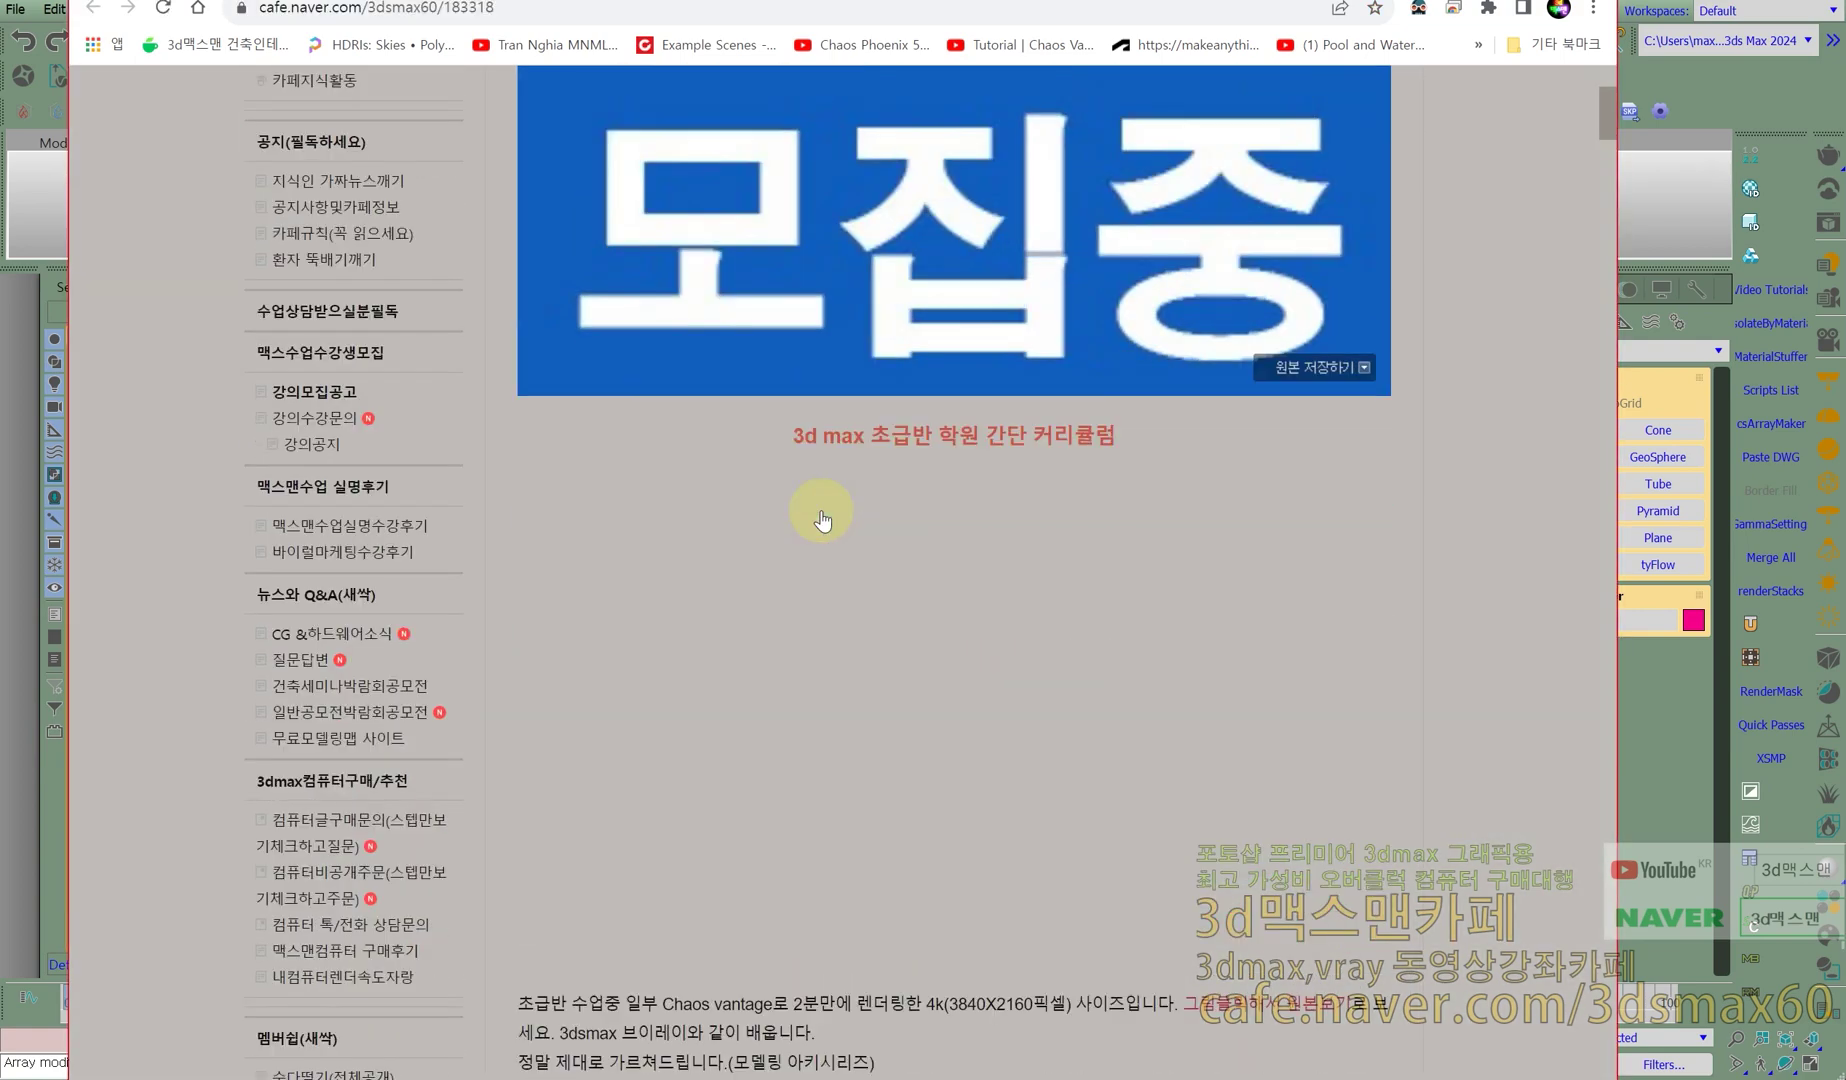
{"action": "scroll", "coordinate": [821, 511], "scroll_direction": "up", "scroll_amount": 17}
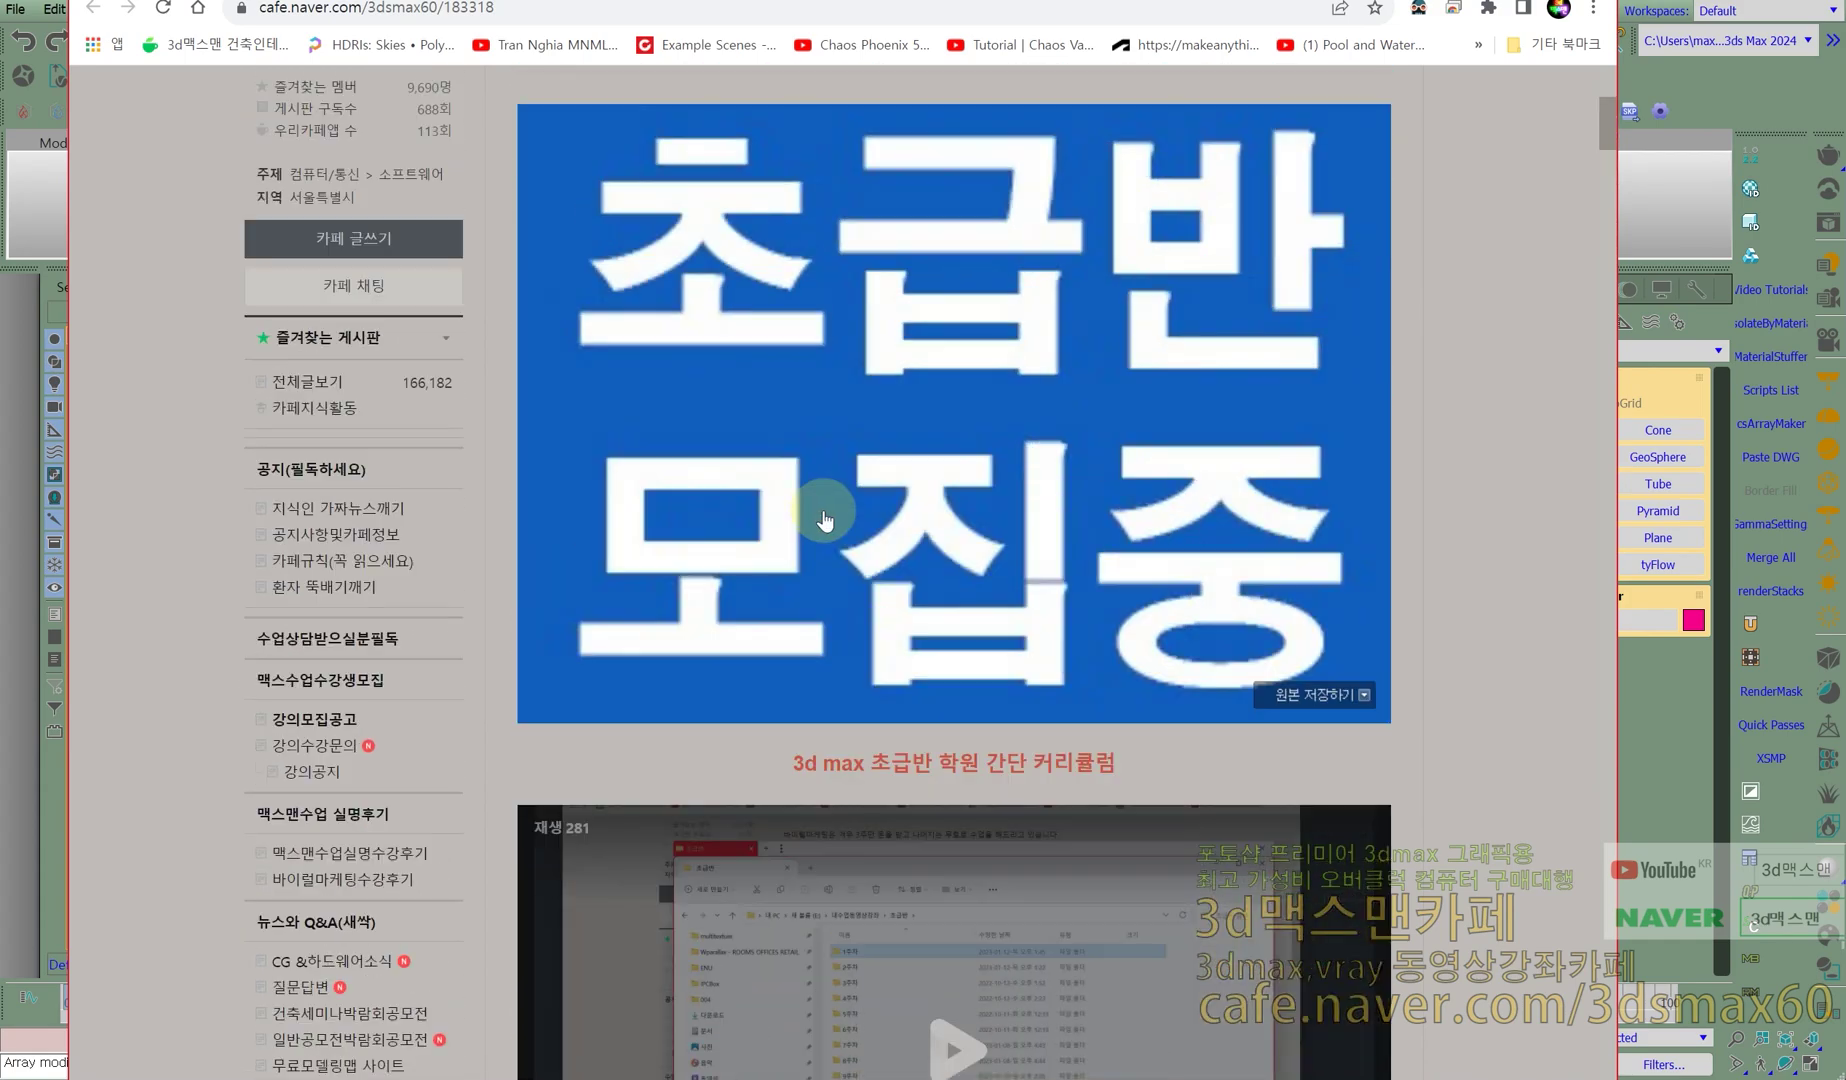
{"action": "scroll", "coordinate": [950, 648], "scroll_direction": "down", "scroll_amount": 12}
{"action": "scroll", "coordinate": [950, 655], "scroll_direction": "up", "scroll_amount": 18}
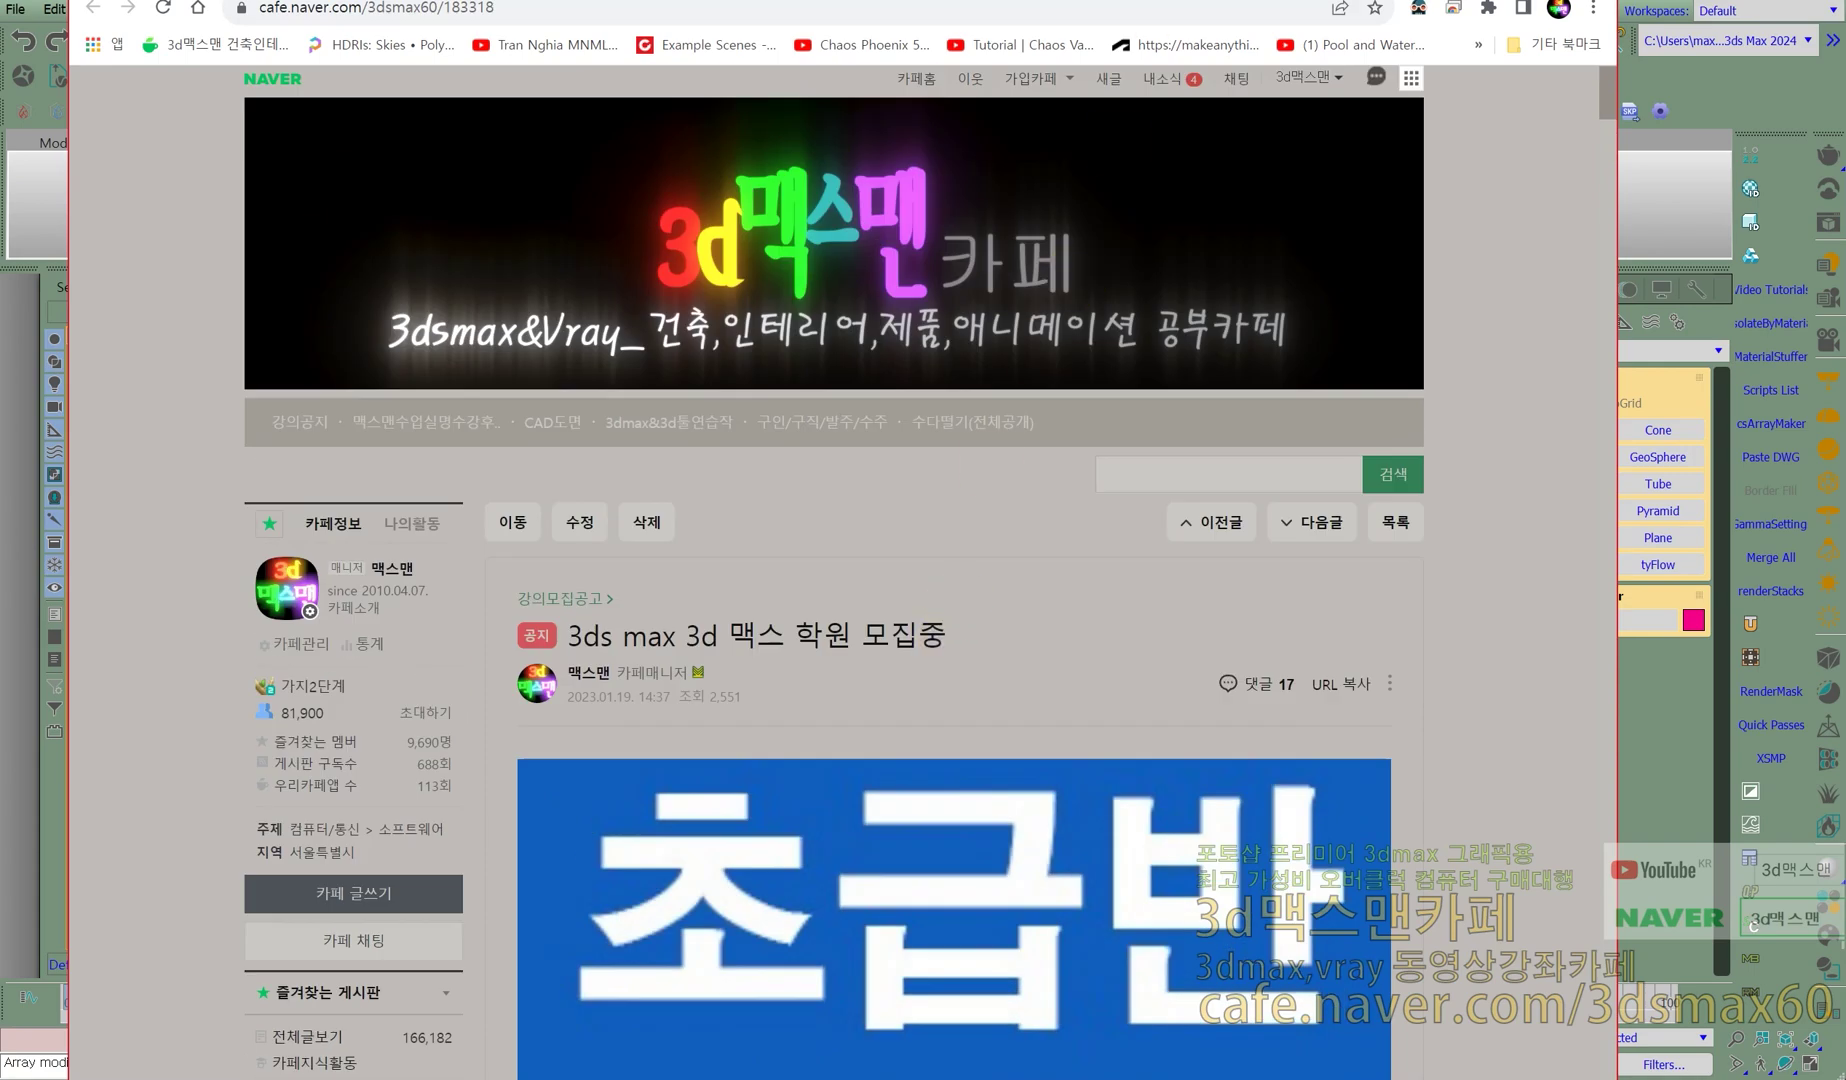
Switch to the WordPad lesson notes and review the "18일차" topics, highlighting the line "의자 모델링".
{"action": "key", "text": "alt+Tab"}
{"action": "left_click_drag", "start_coordinate": [0, 66], "coordinate": [786, 61]}
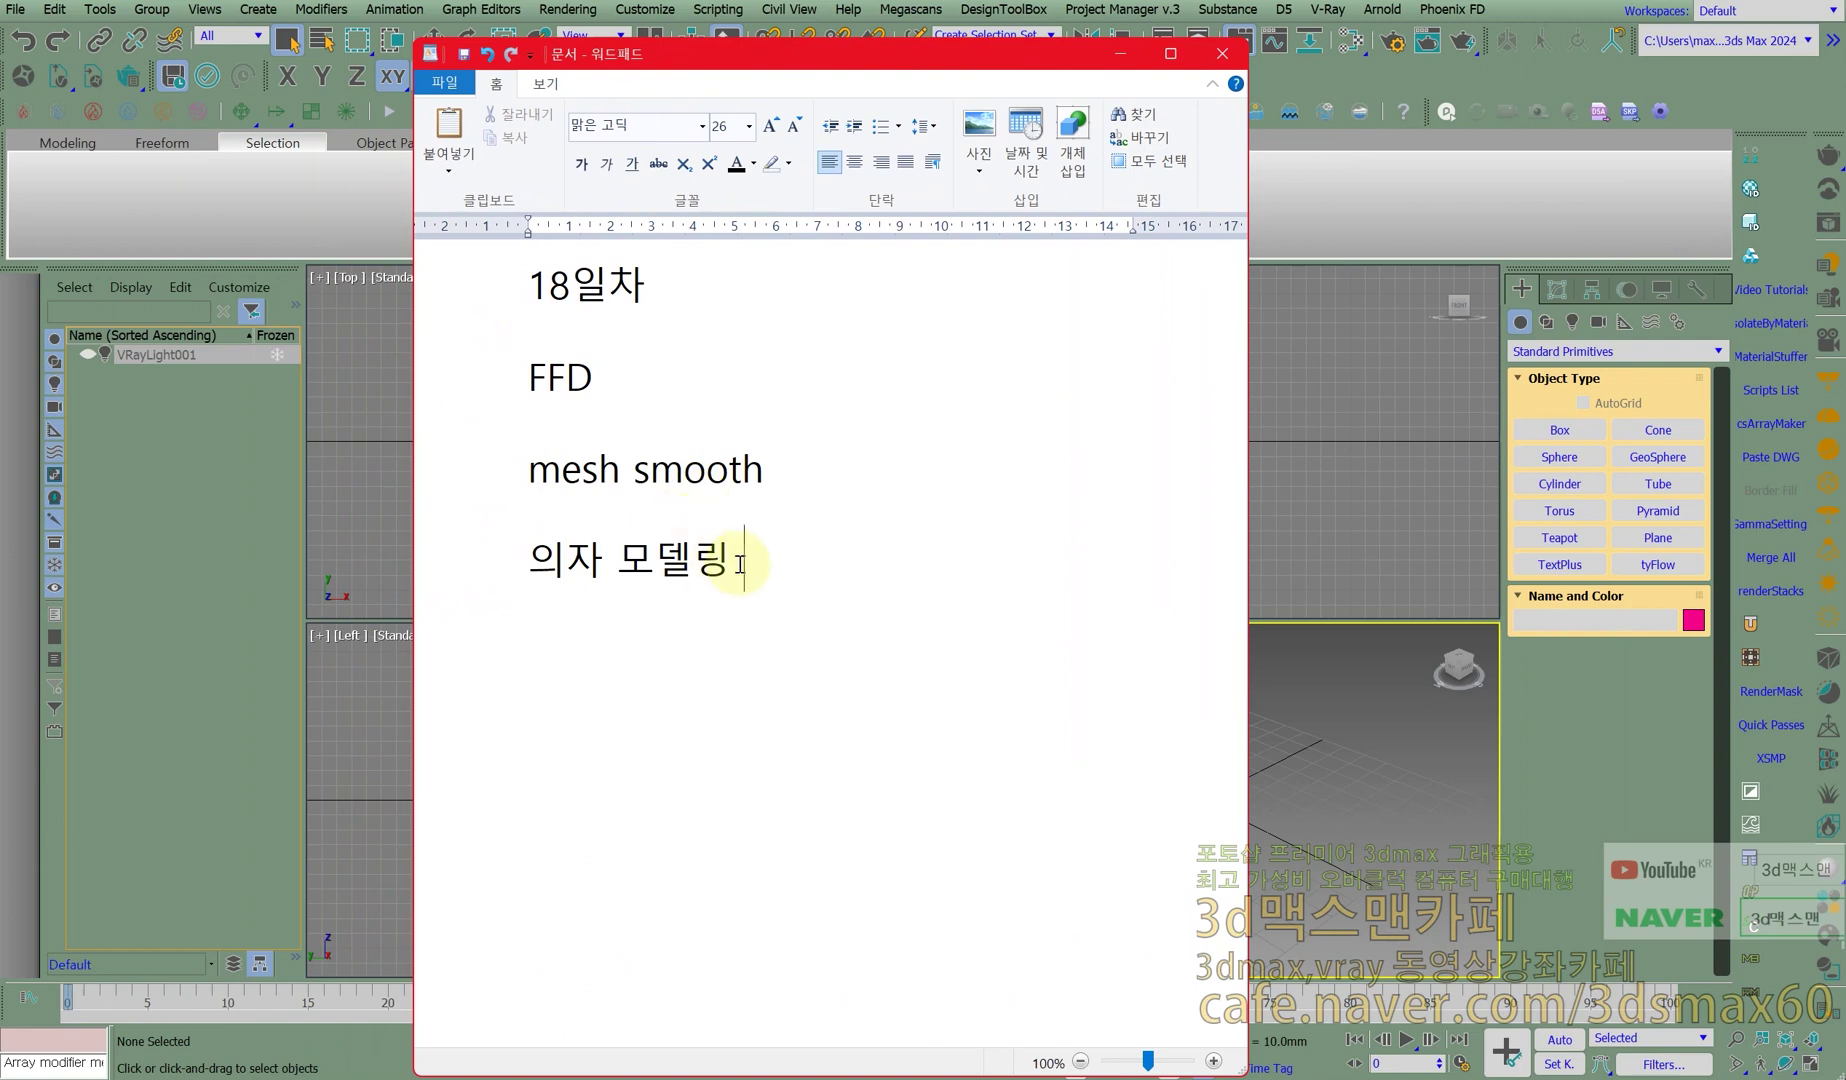
{"action": "left_click_drag", "start_coordinate": [742, 563], "coordinate": [532, 553]}
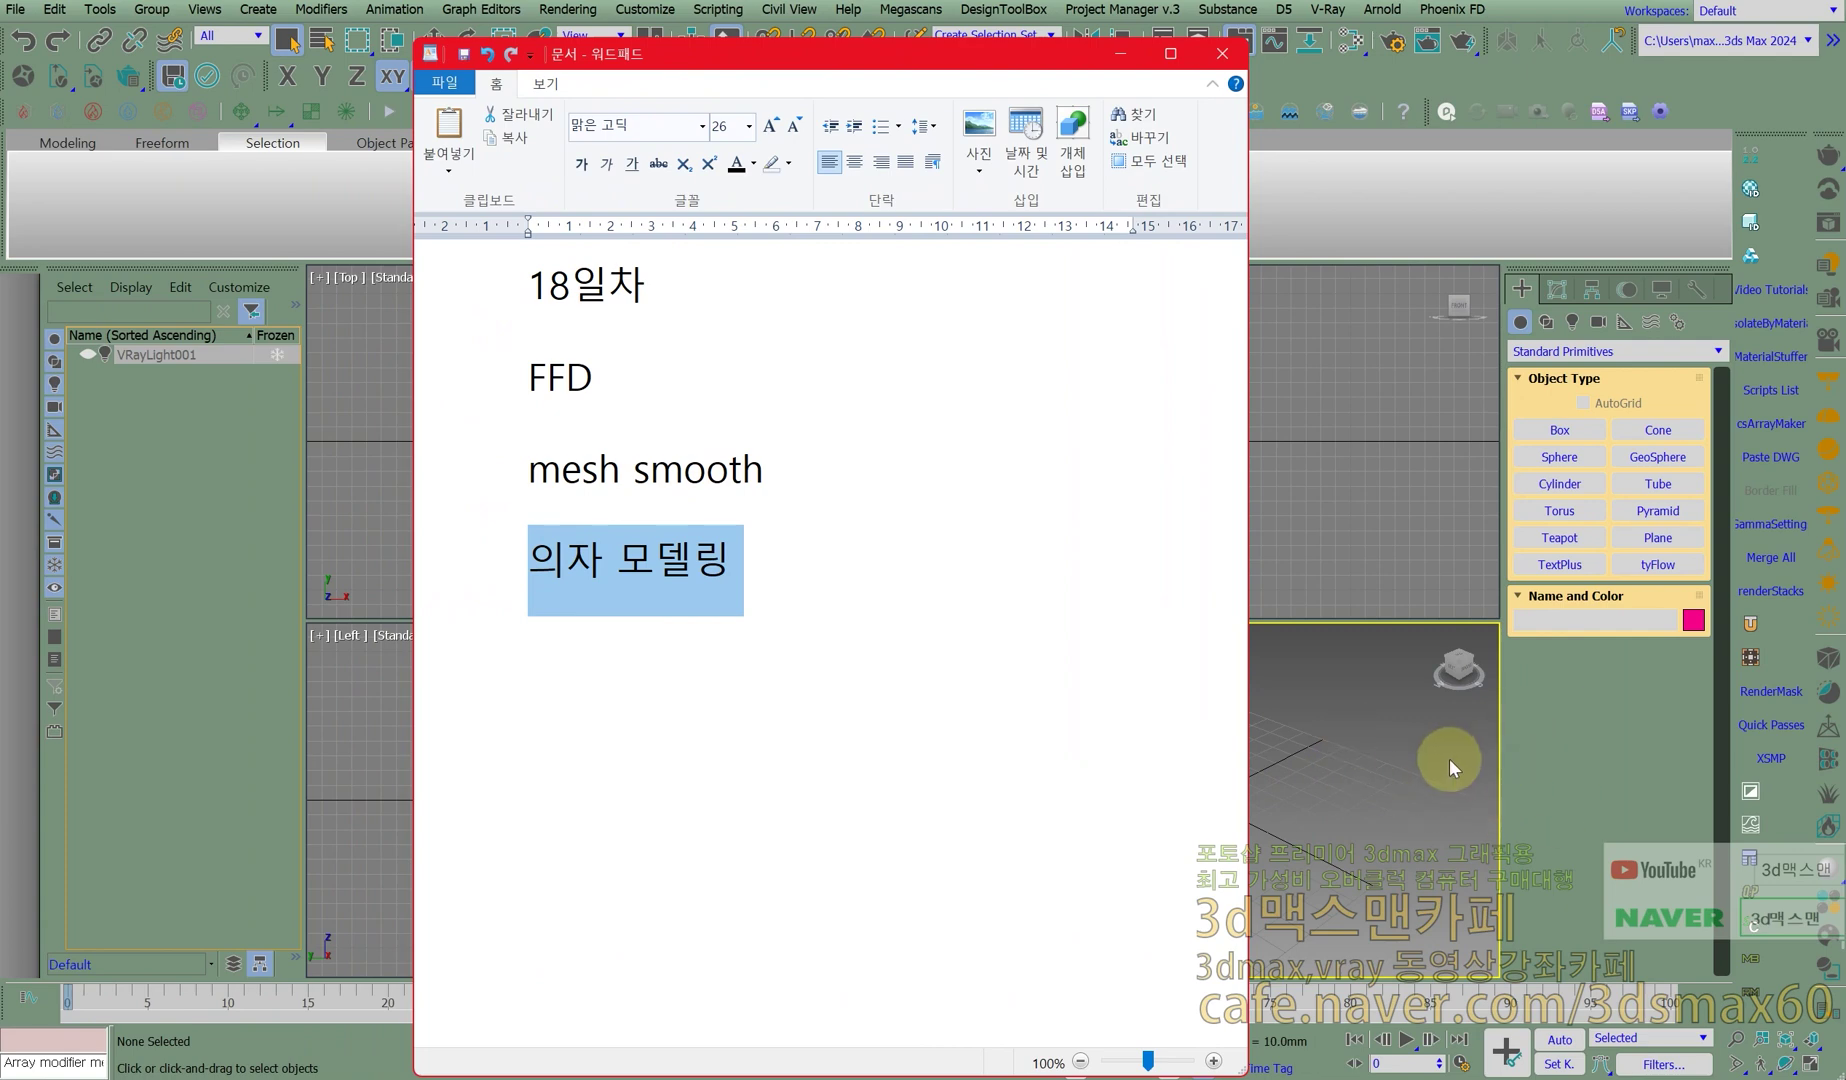
{"action": "left_click", "coordinate": [939, 700]}
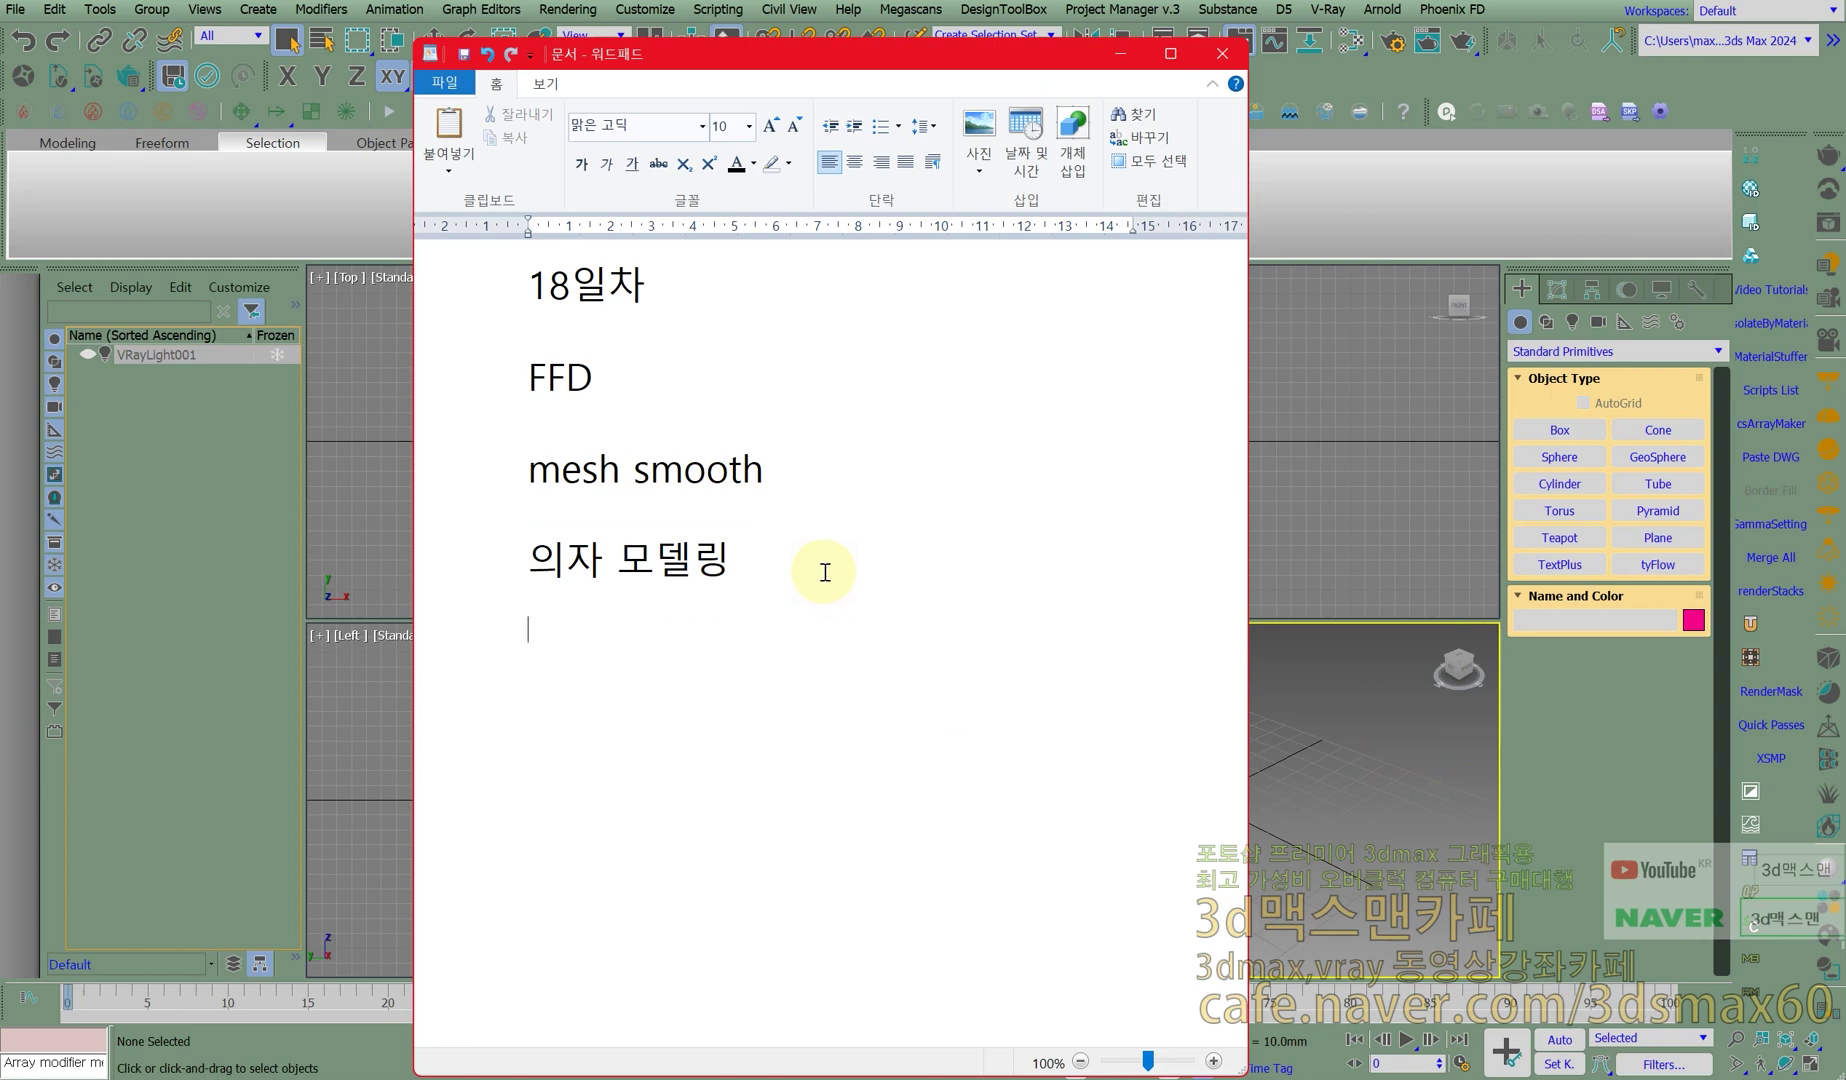
{"action": "left_click", "coordinate": [2, 80]}
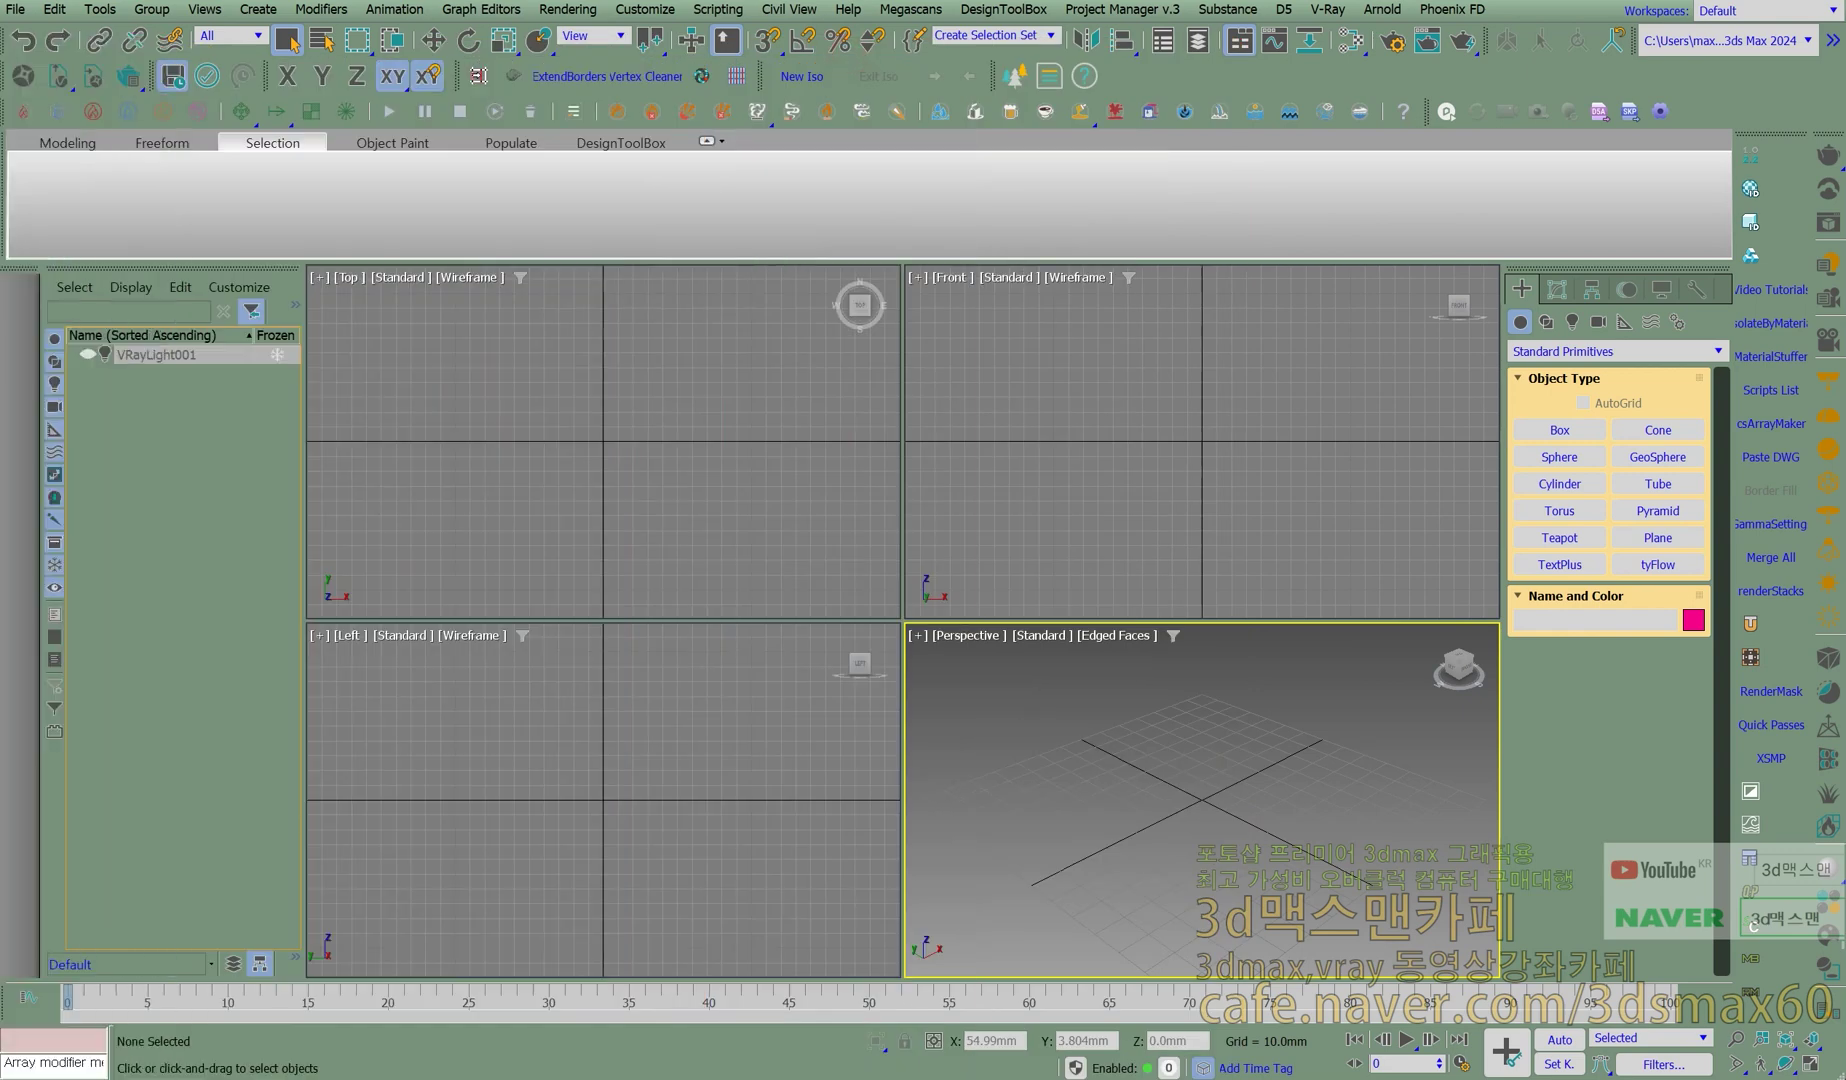
{"action": "left_click", "coordinate": [1560, 430]}
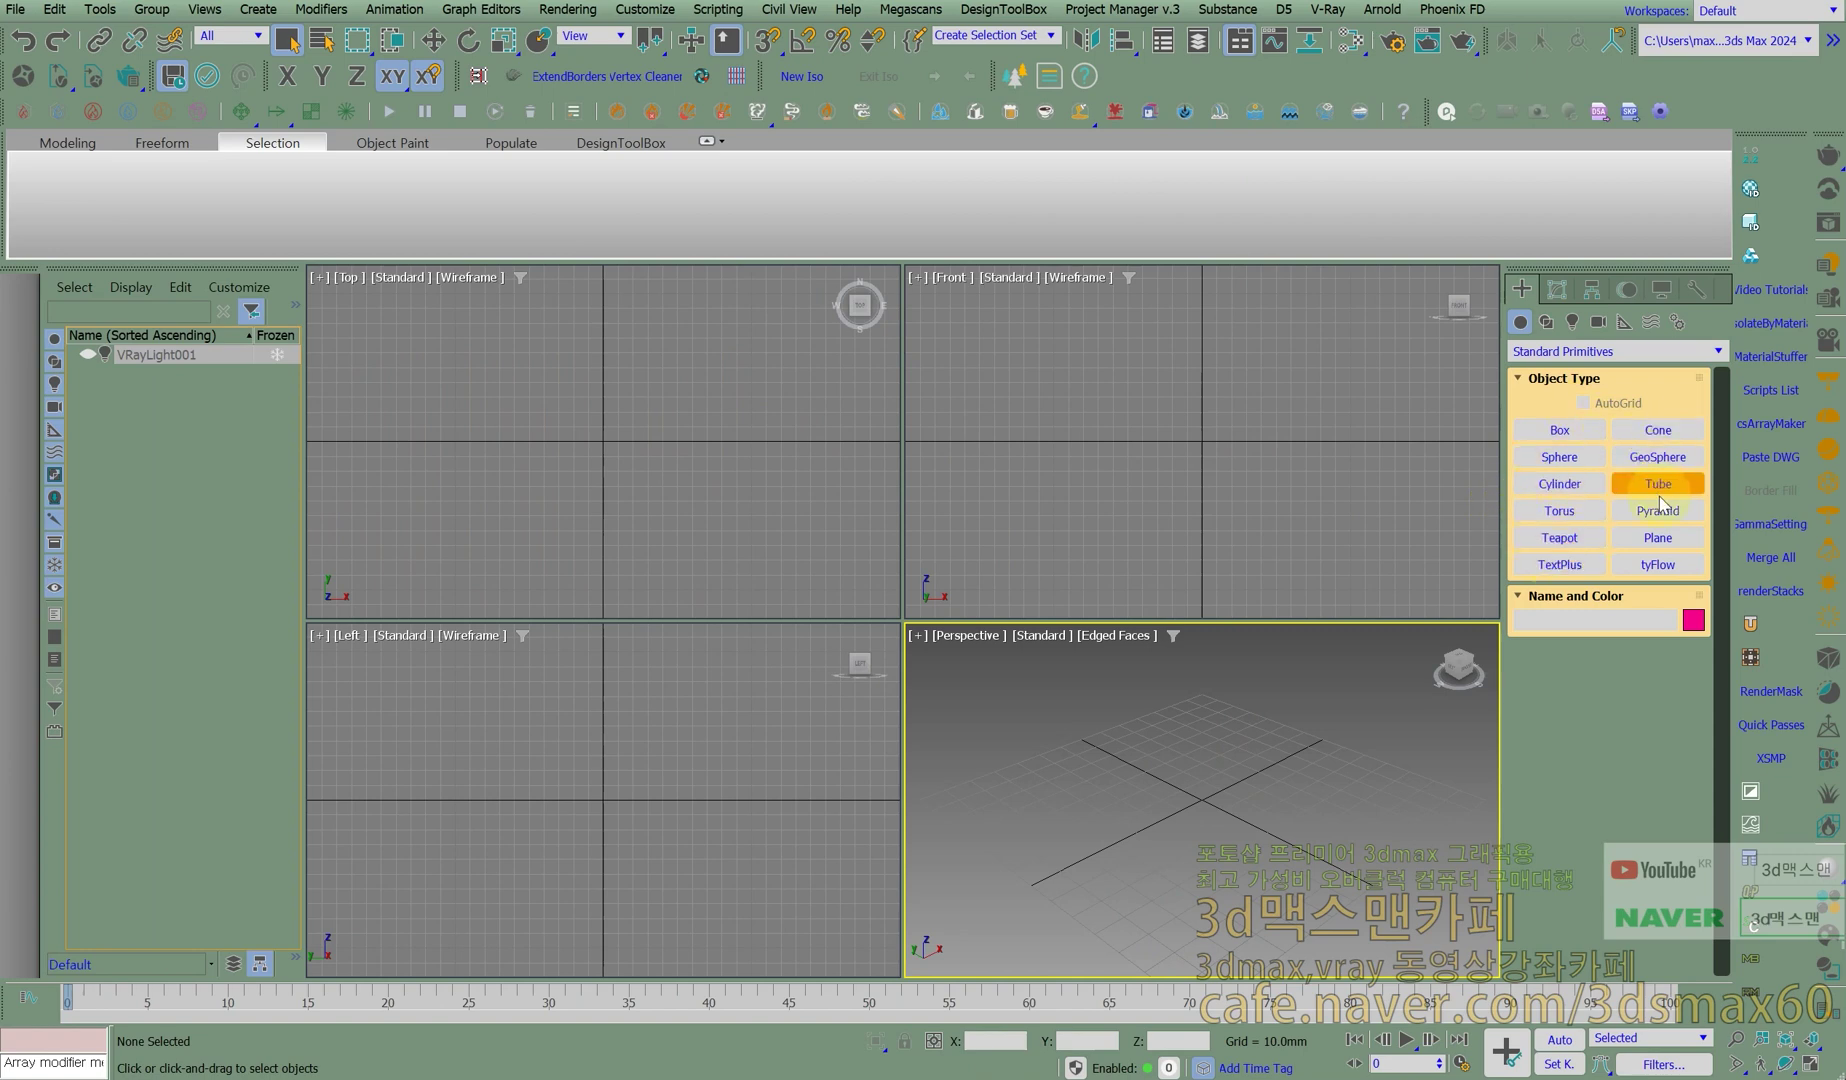
Add the line "edit poly bevel" between "18일차" and "FFD" in the WordPad lesson notes.
{"action": "left_click_drag", "start_coordinate": [2, 96], "coordinate": [1085, 98]}
{"action": "left_click", "coordinate": [1105, 606]}
{"action": "left_click", "coordinate": [915, 392]}
{"action": "key", "text": "Left"}
{"action": "key", "text": "Left"}
{"action": "key", "text": "Left"}
{"action": "key", "text": "Return"}
{"action": "key", "text": "Up"}
{"action": "type", "text": "edit "}
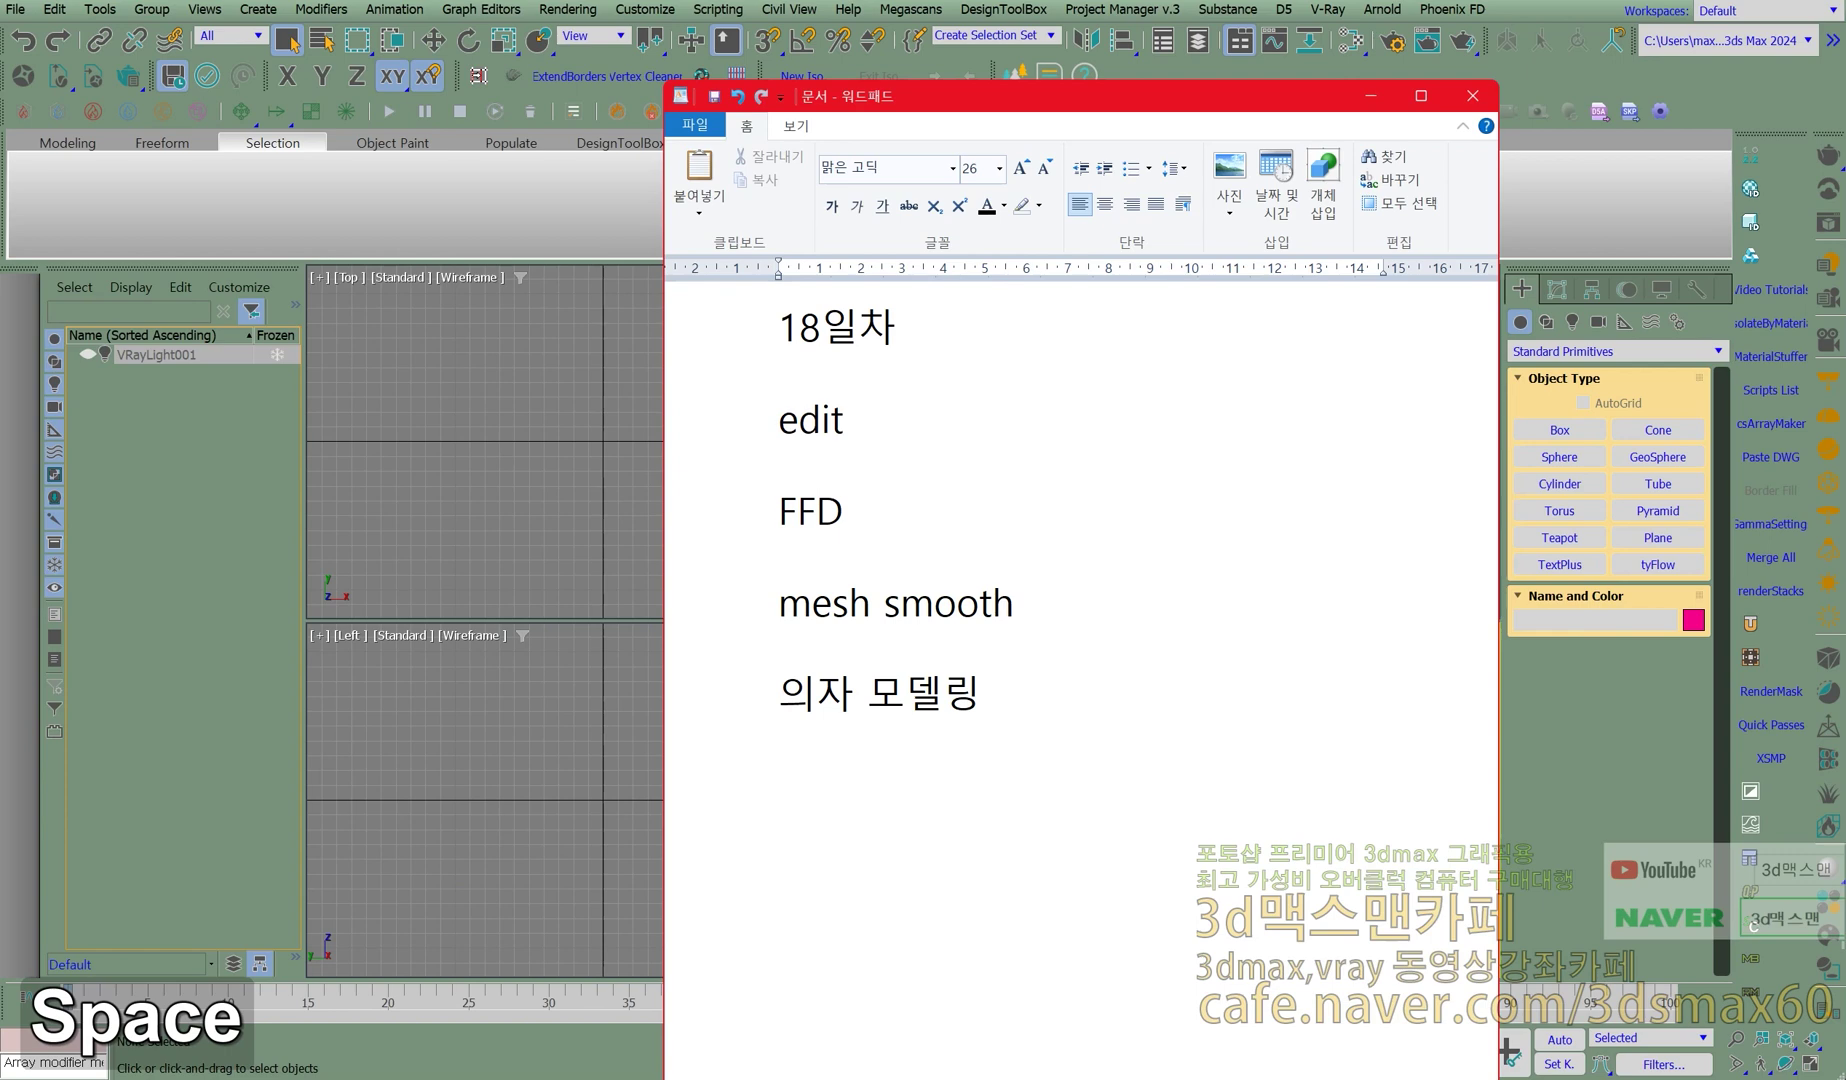
{"action": "type", "text": "b"}
{"action": "key", "text": "BackSpace"}
{"action": "type", "text": "polyu"}
{"action": "key", "text": "BackSpace"}
{"action": "key", "text": "BackSpace"}
{"action": "type", "text": "bevel"}
Add the topic "스케일 무브" on a new line below "edit poly bevel".
{"action": "key", "text": "Return"}
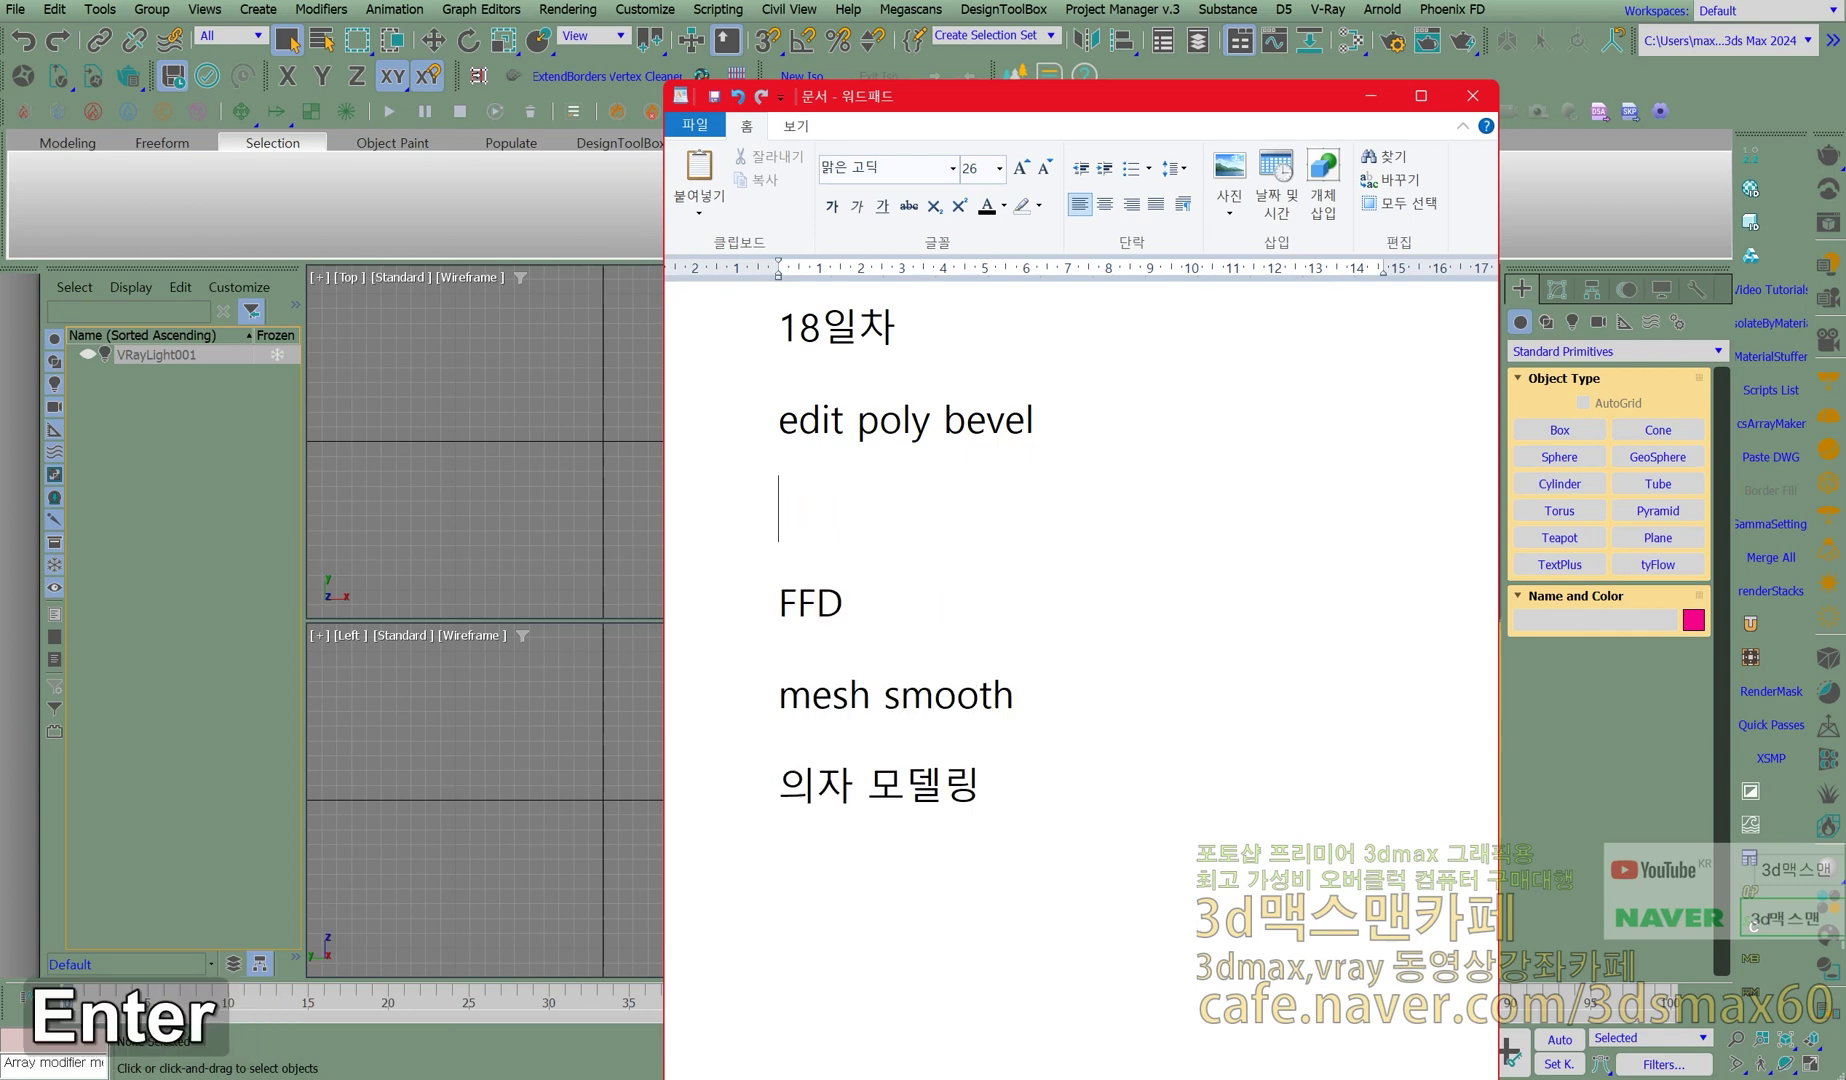
{"action": "type", "text": "스텡리"}
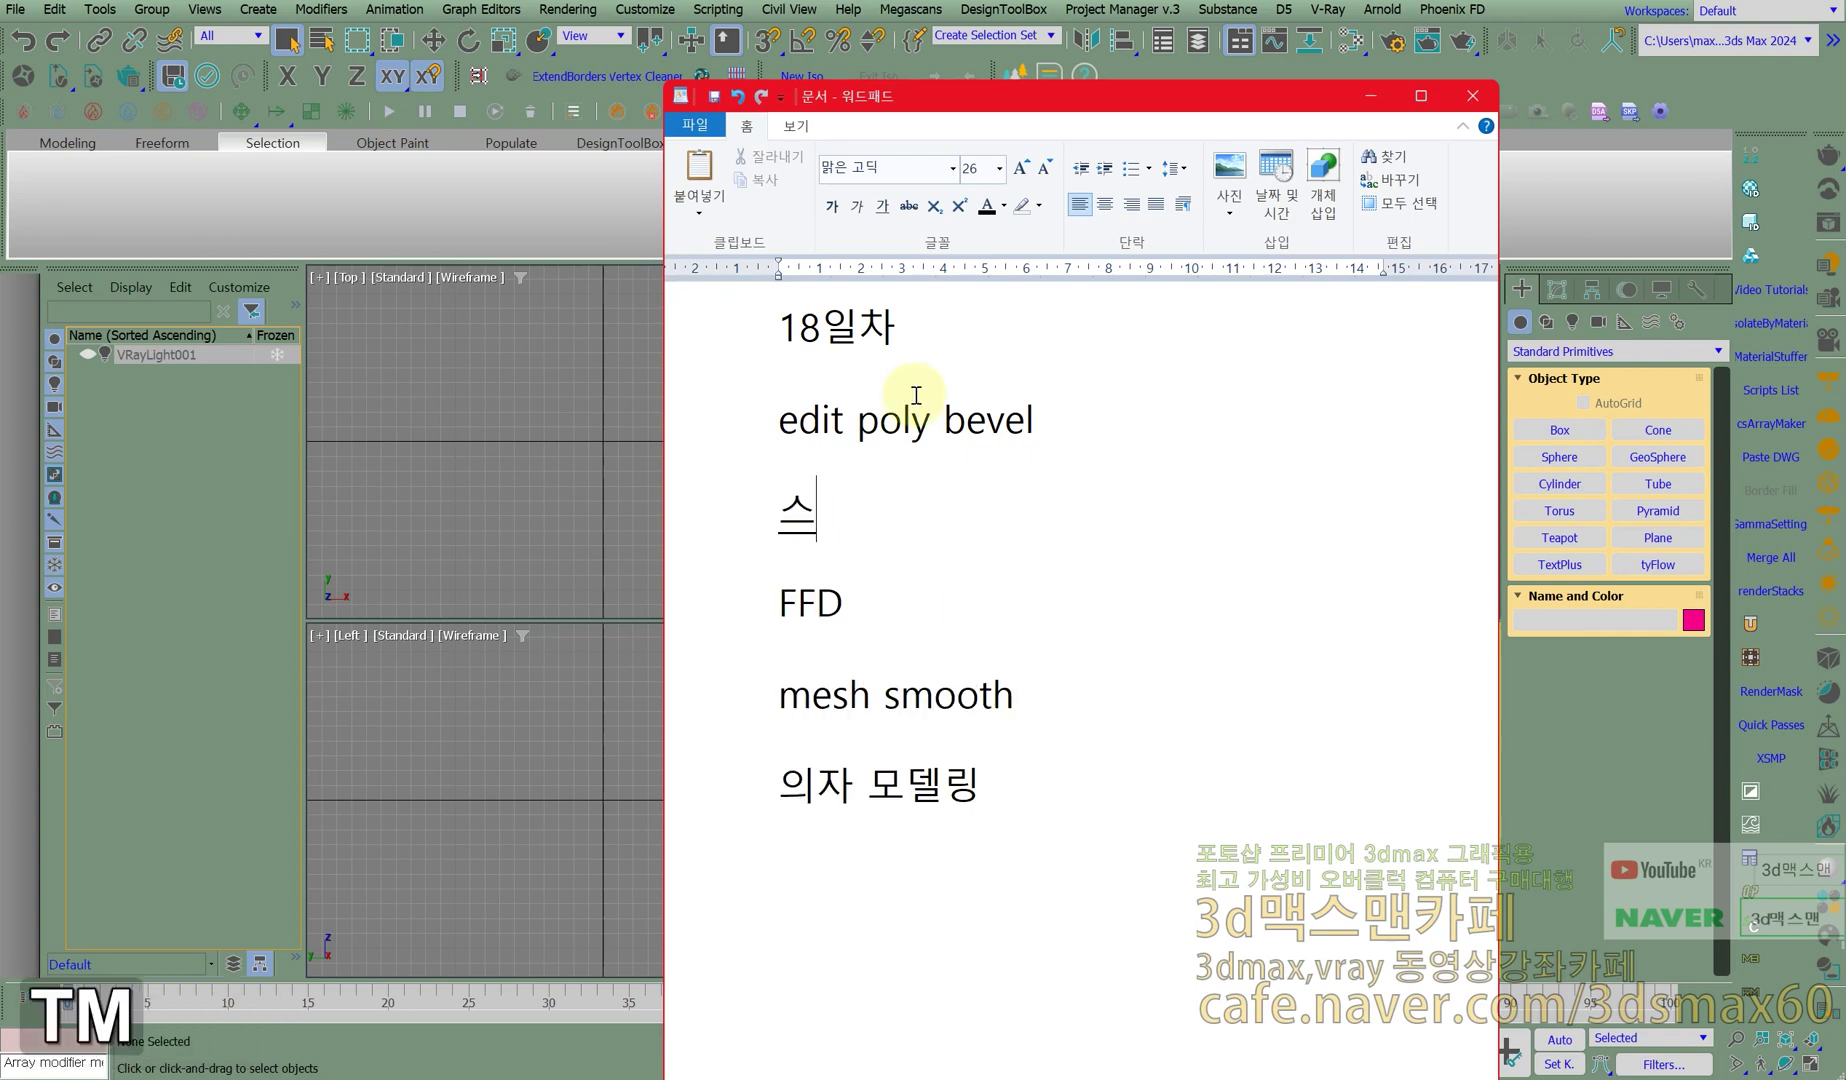
{"action": "key", "text": "BackSpace"}
{"action": "key", "text": "BackSpace"}
{"action": "key", "text": "BackSpace"}
{"action": "type", "text": "케일 무브"}
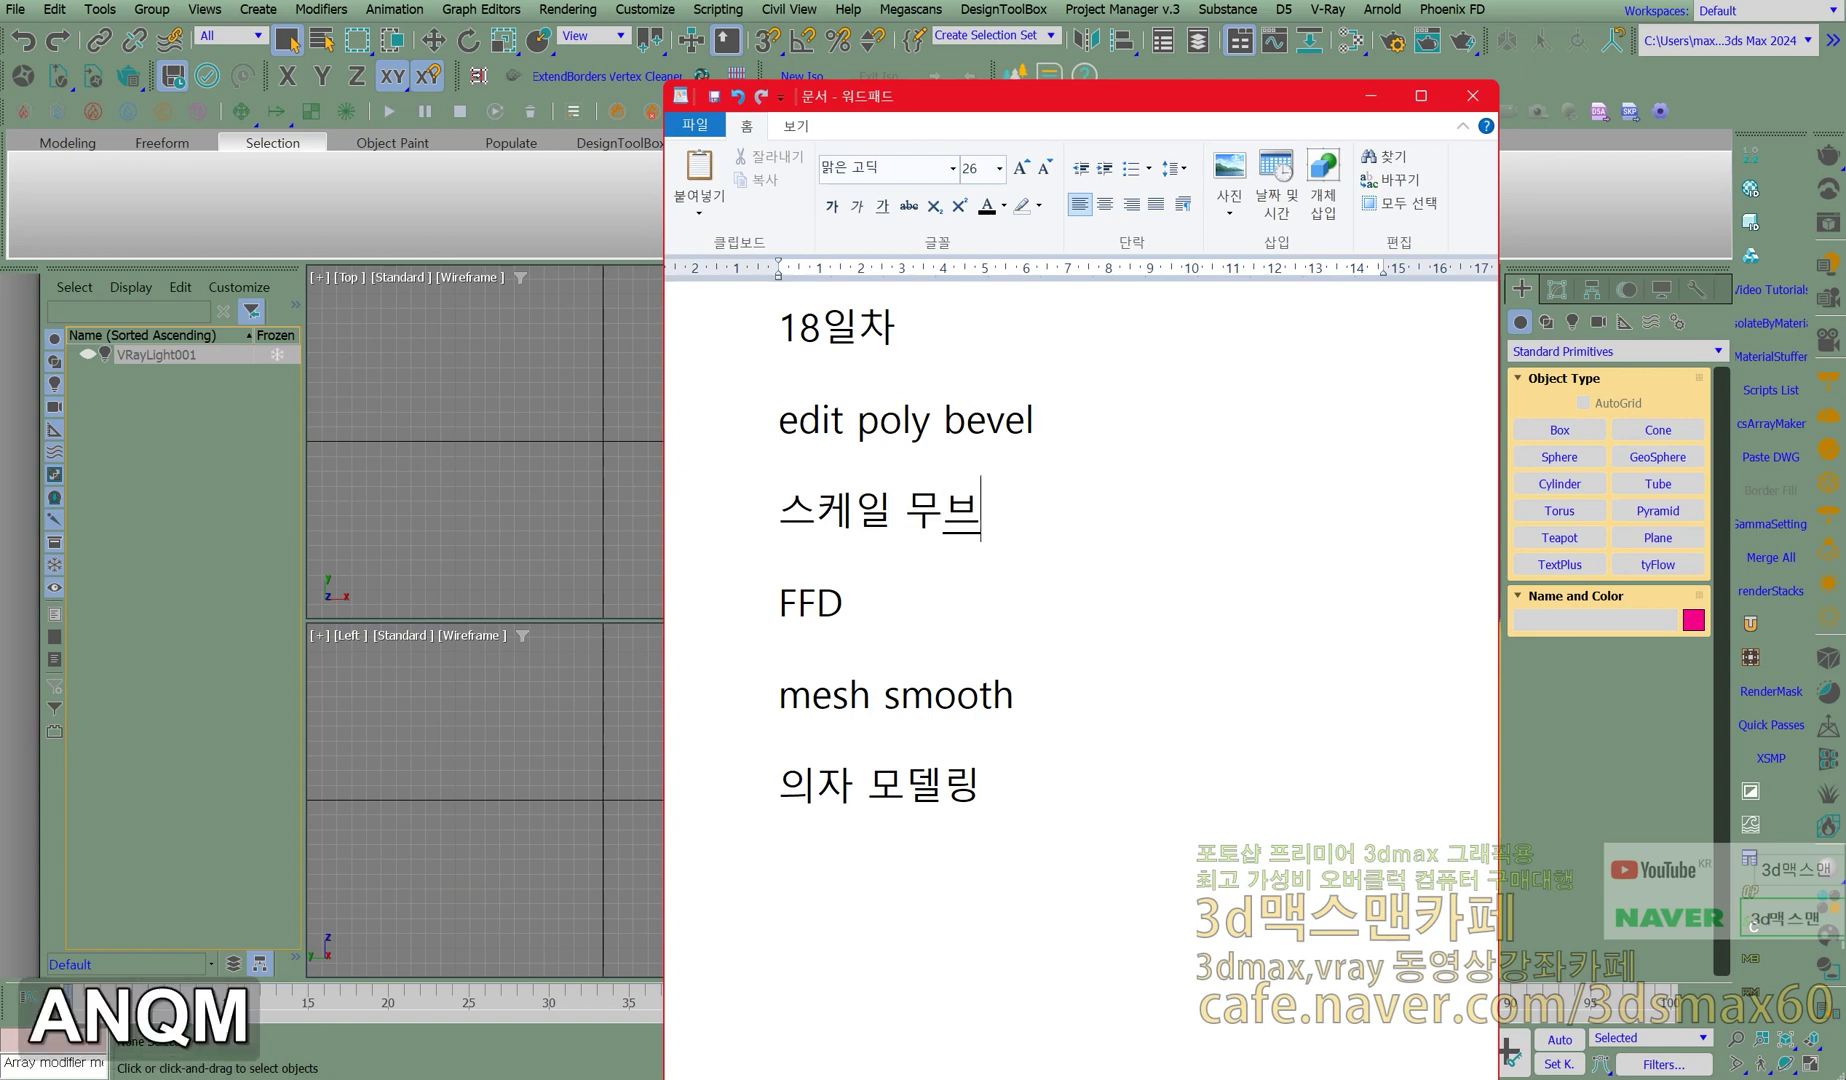
Add the topic "smart extrude" below "스케일 무브" and move the notes window away from the 3ds Max workspace.
{"action": "key", "text": "Return"}
{"action": "type", "text": "s"}
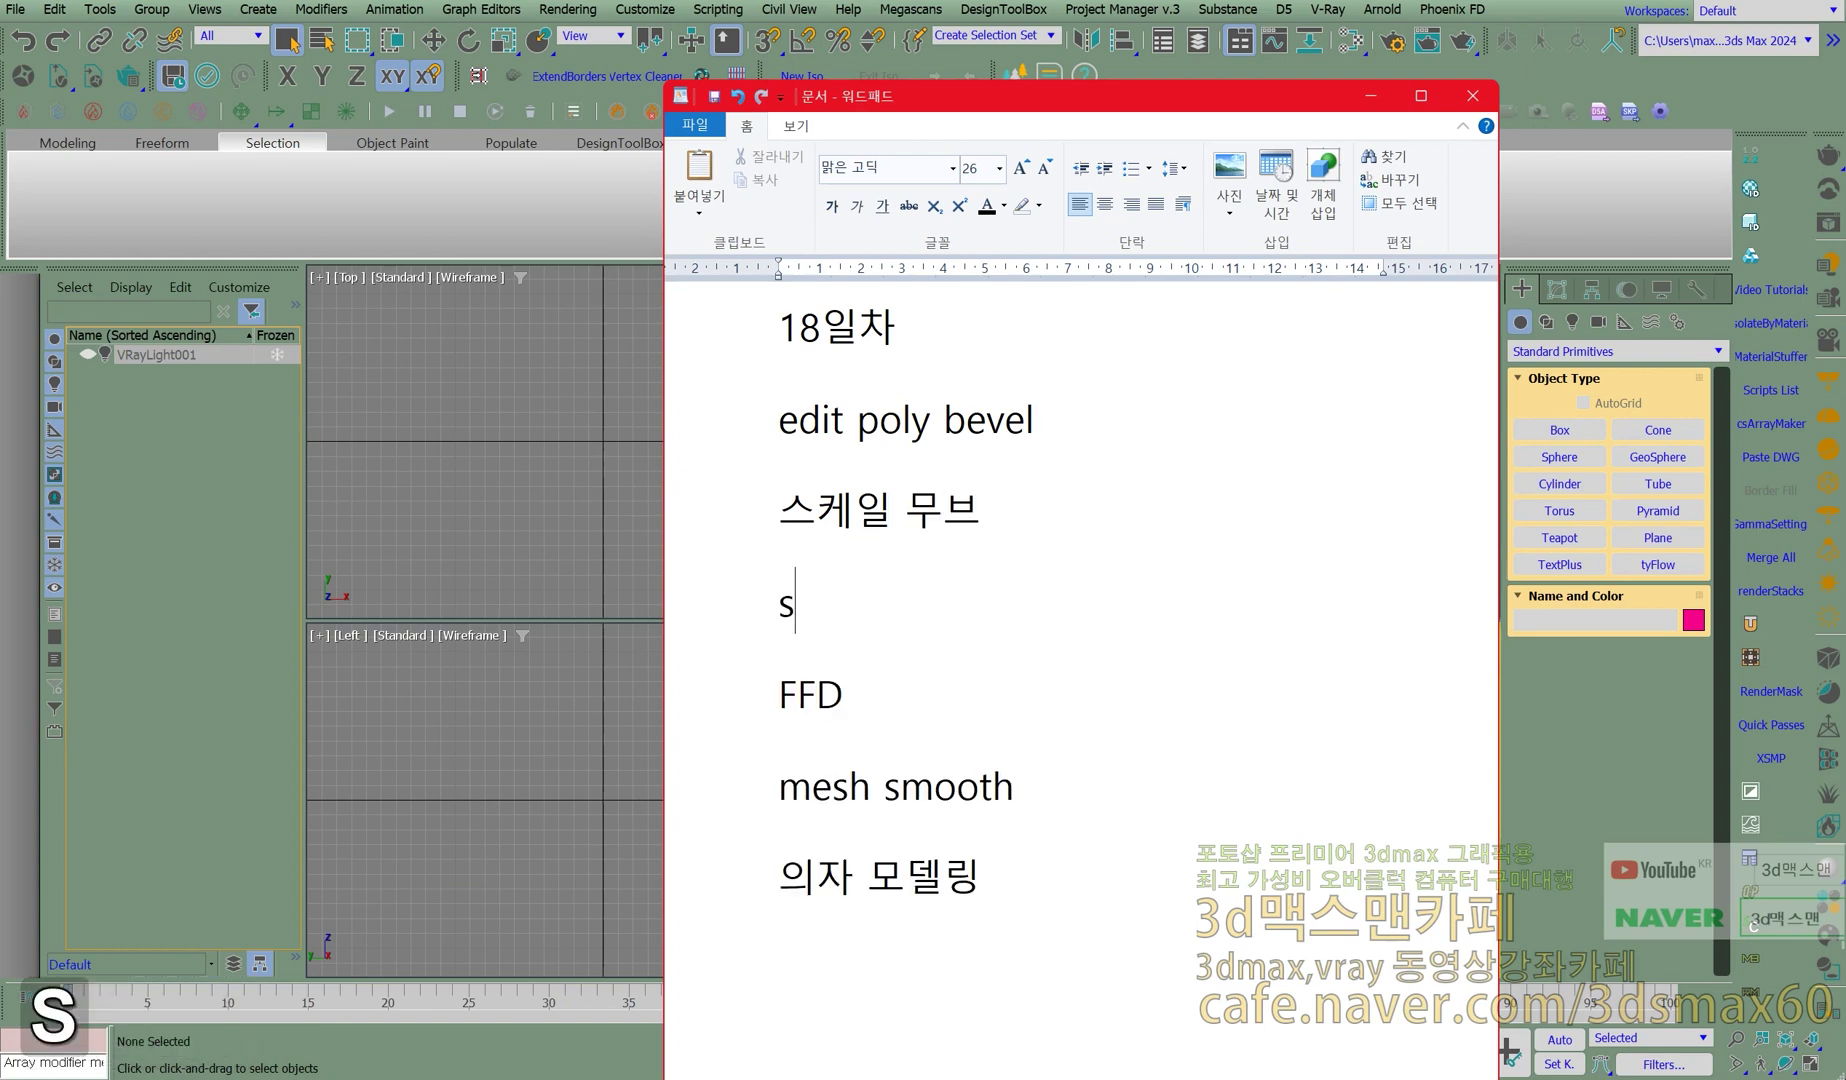
{"action": "type", "text": "mart extrude"}
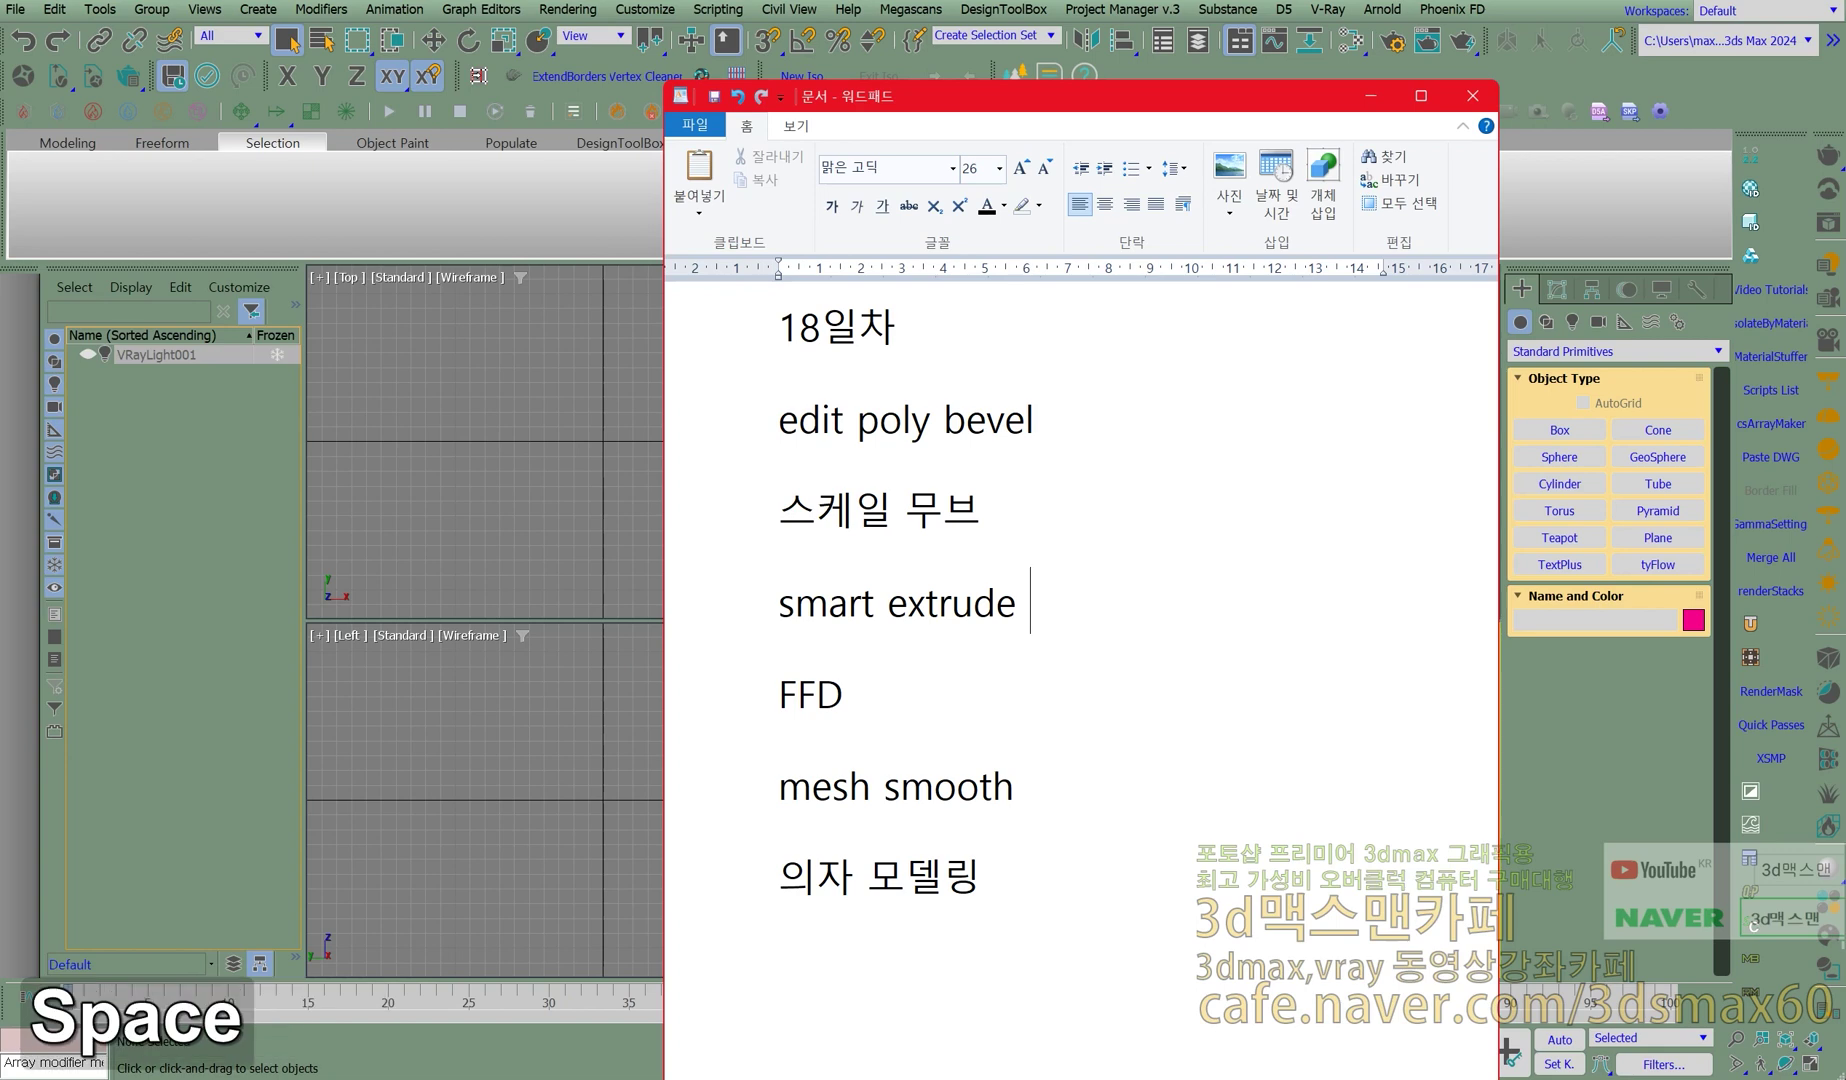
{"action": "left_click_drag", "start_coordinate": [1034, 97], "coordinate": [0, 100]}
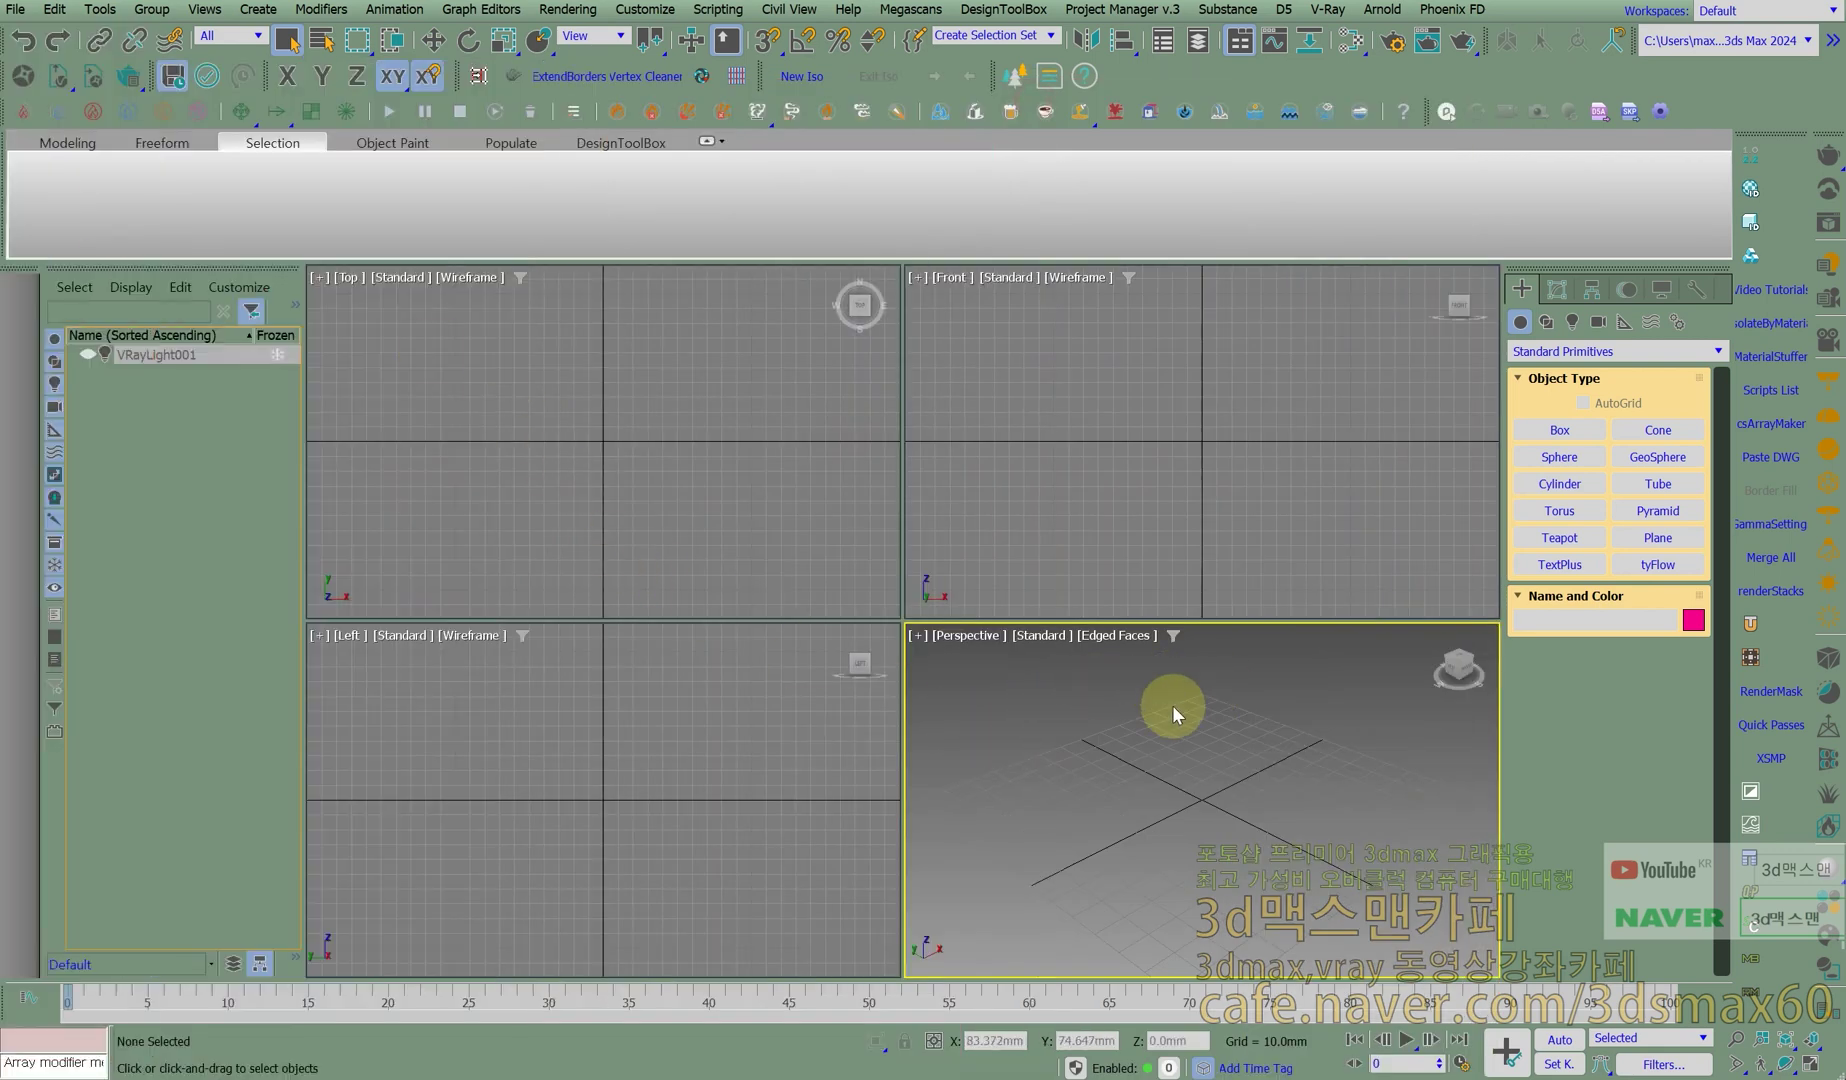
Create a box about 22.6 mm high near the centre of the grid in the Perspective view.
{"action": "left_click", "coordinate": [1559, 430]}
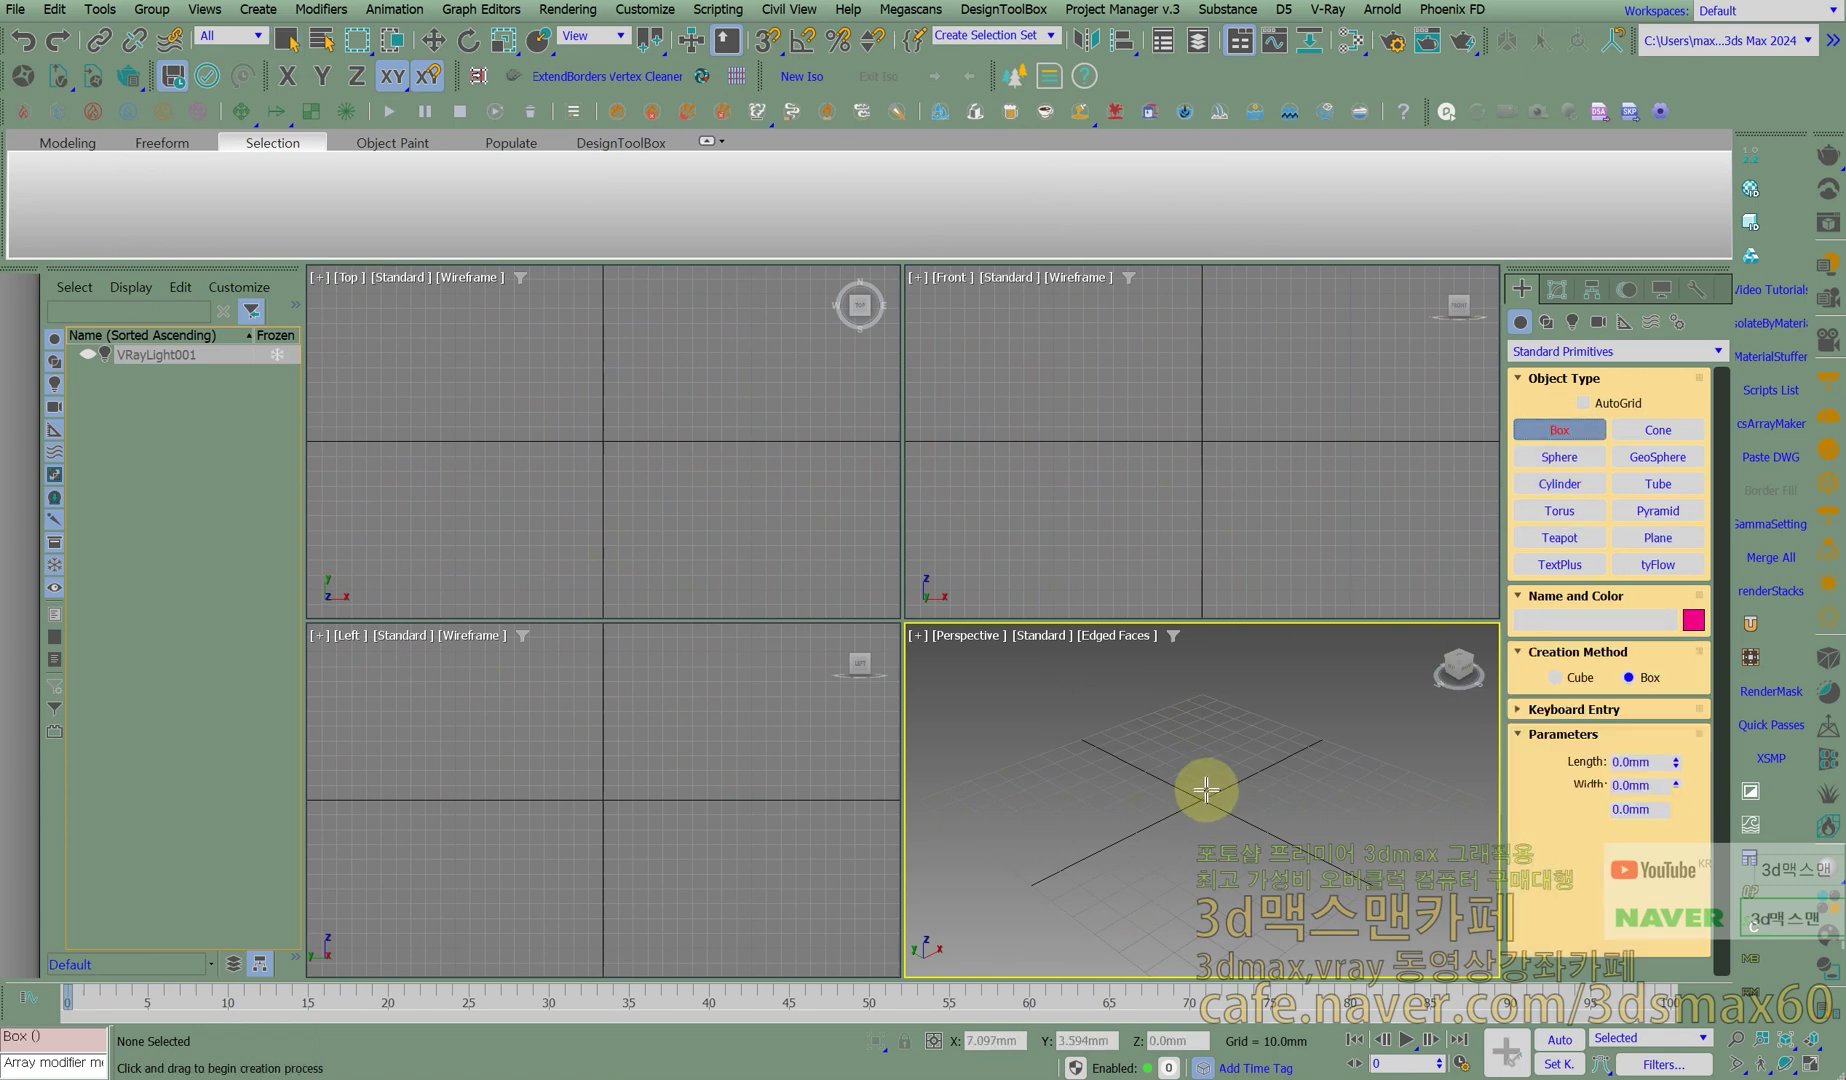
{"action": "left_click_drag", "start_coordinate": [1203, 791], "coordinate": [1158, 909]}
{"action": "left_click", "coordinate": [1148, 846]}
{"action": "right_click", "coordinate": [1163, 789]}
Add an Edit Poly modifier to the box and expand its sub-object levels.
{"action": "type", "text": "x"}
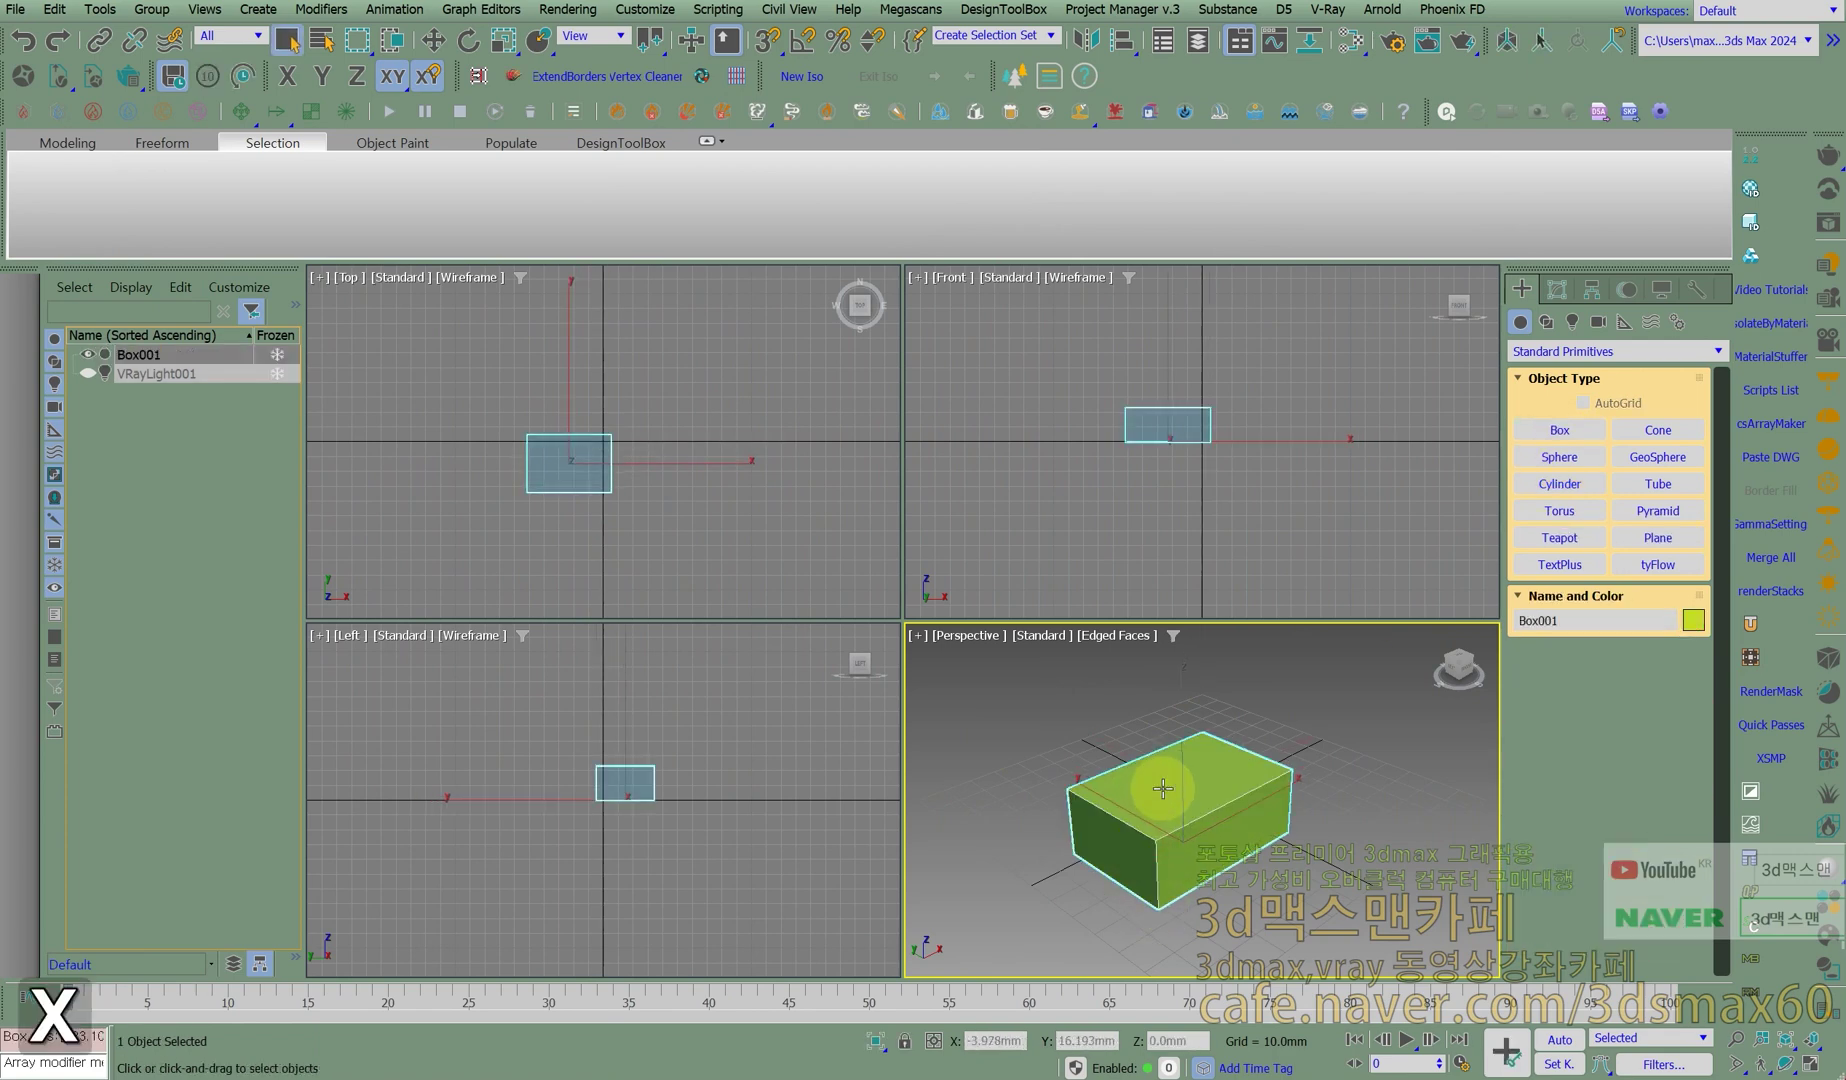
{"action": "type", "text": "ed"}
{"action": "key", "text": "Return"}
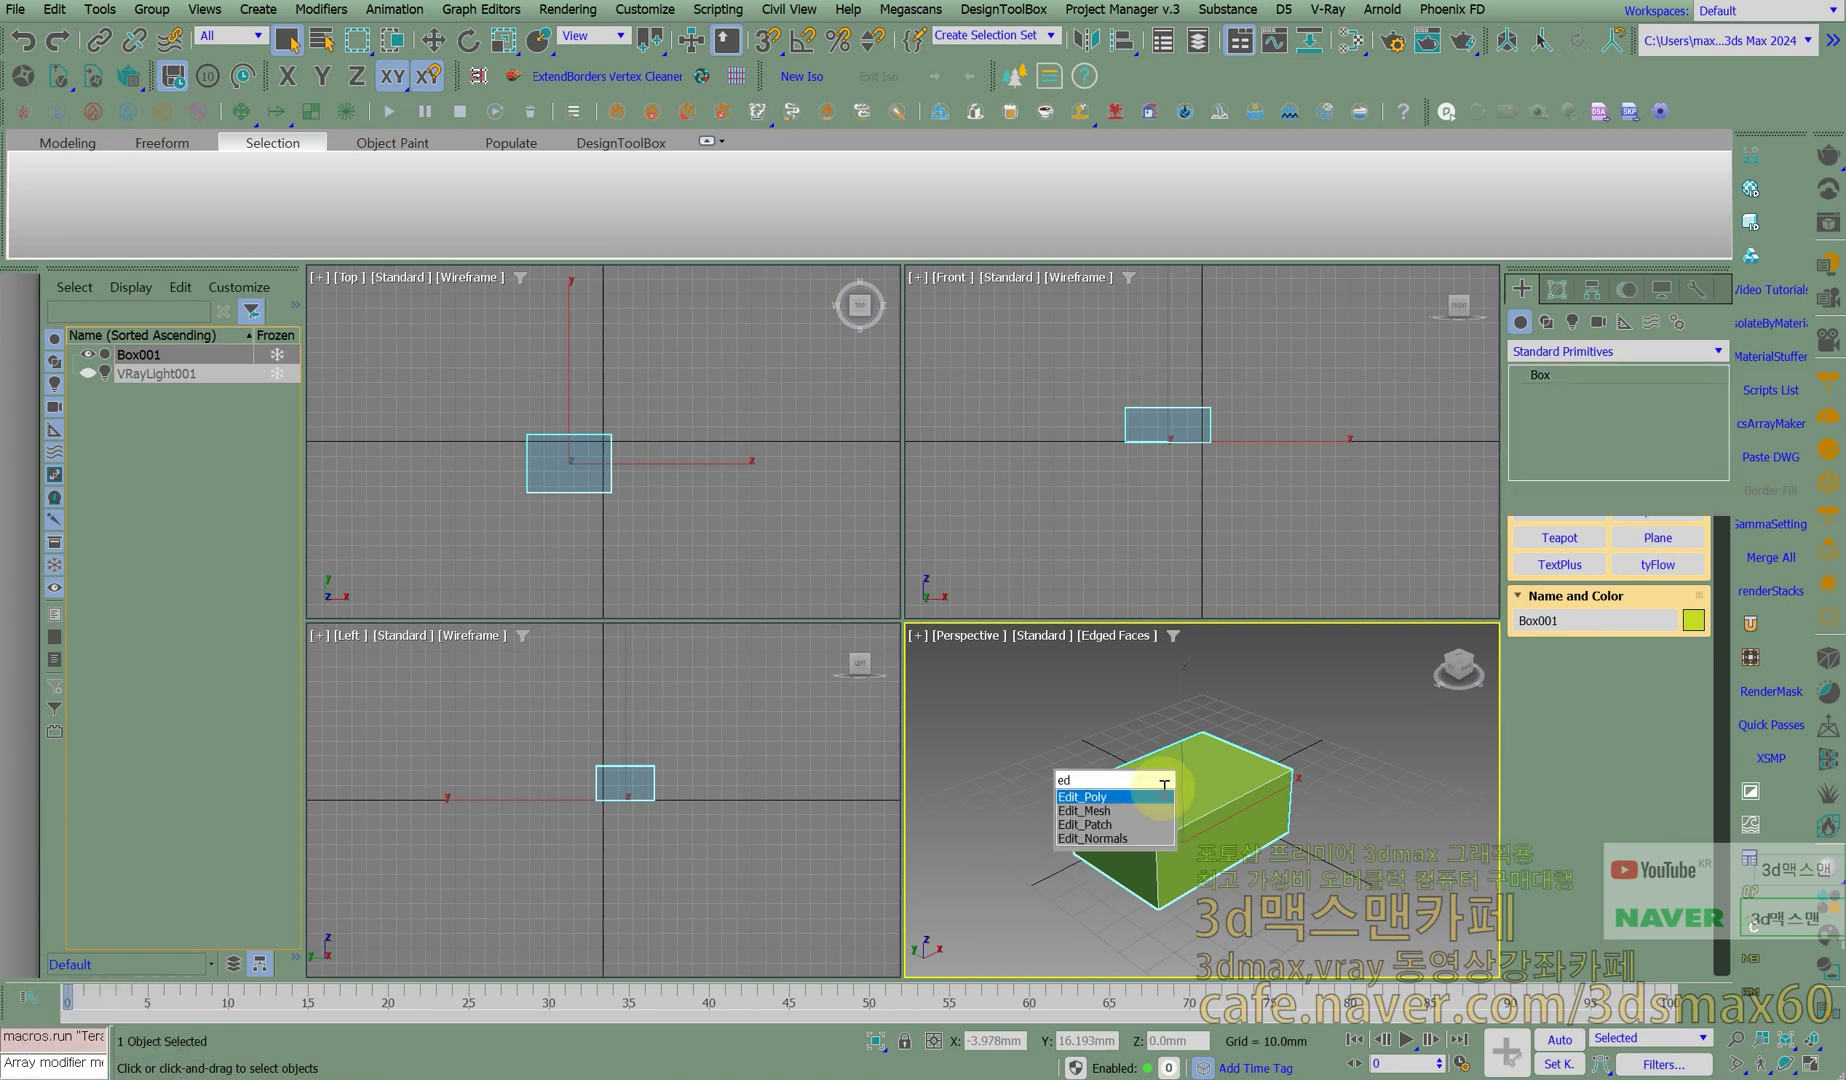
{"action": "left_click", "coordinate": [1538, 374]}
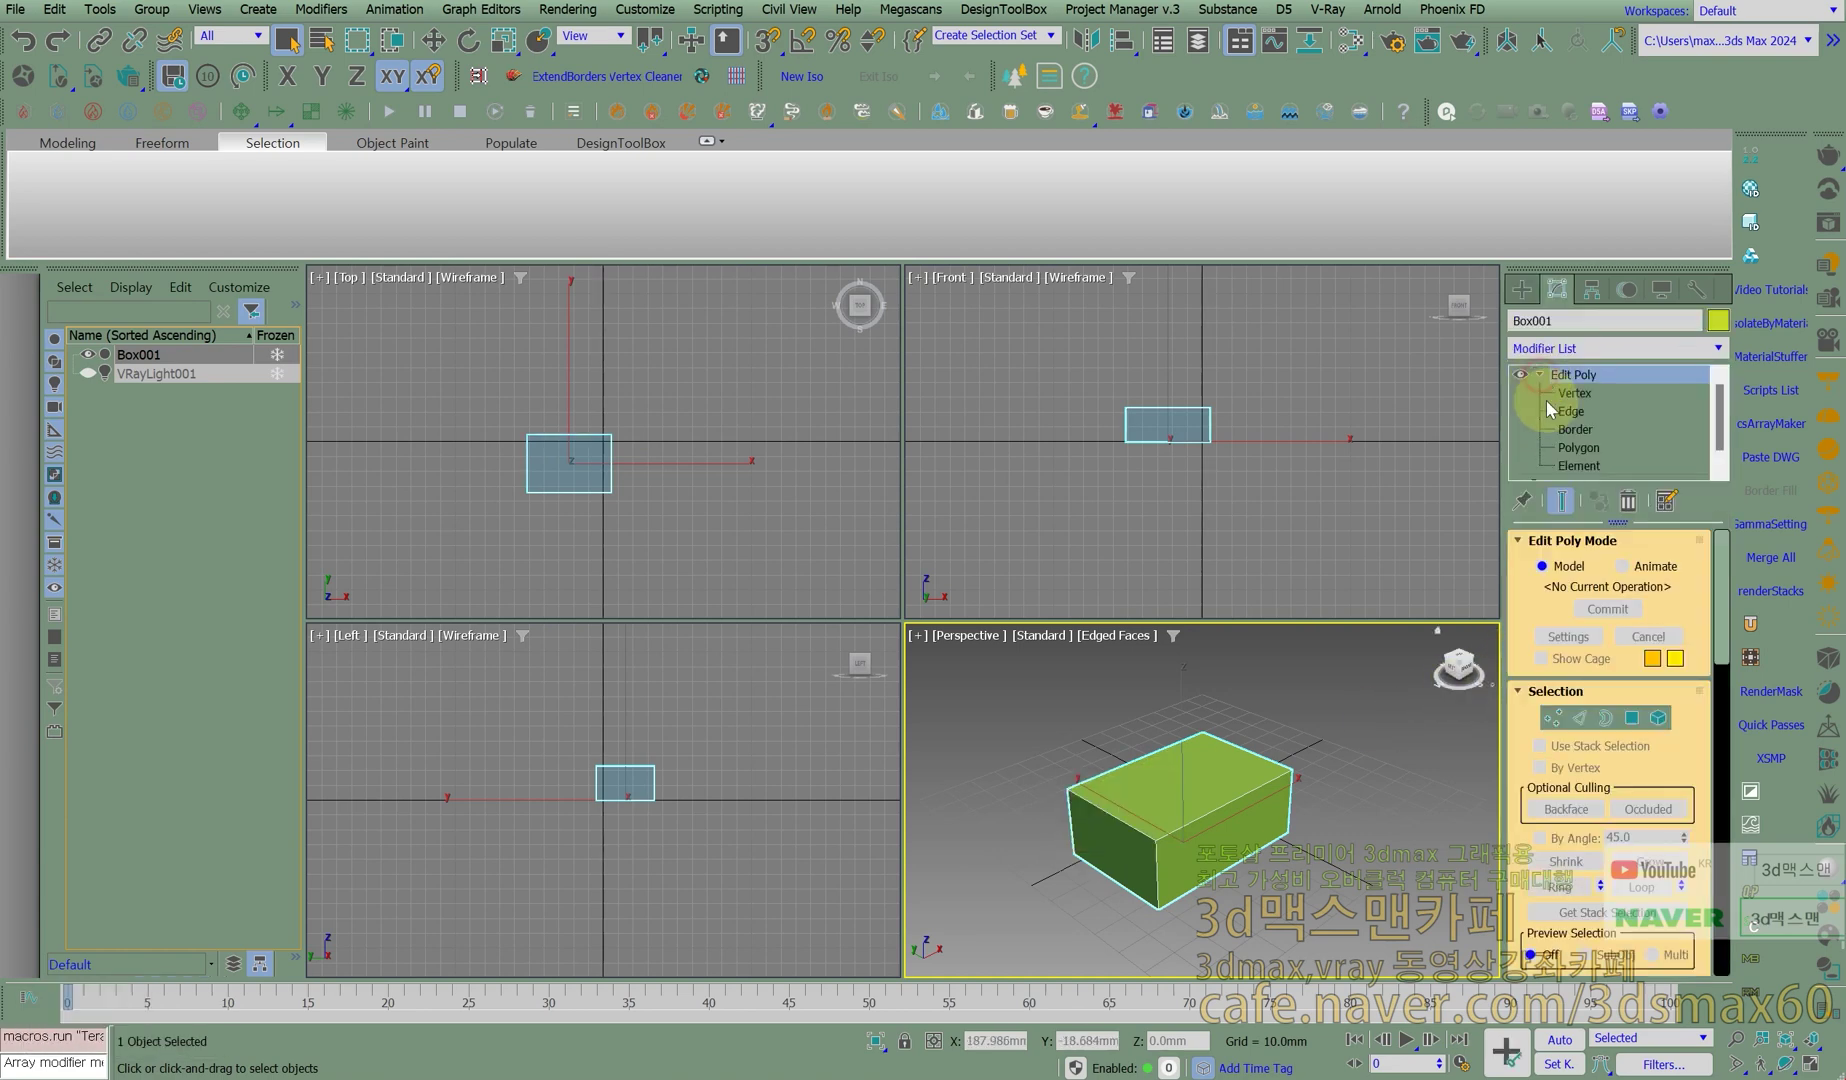
Select the box's top polygon and smart-extrude it upward by about 11.4 mm with the Move tool.
{"action": "left_click", "coordinate": [1168, 772]}
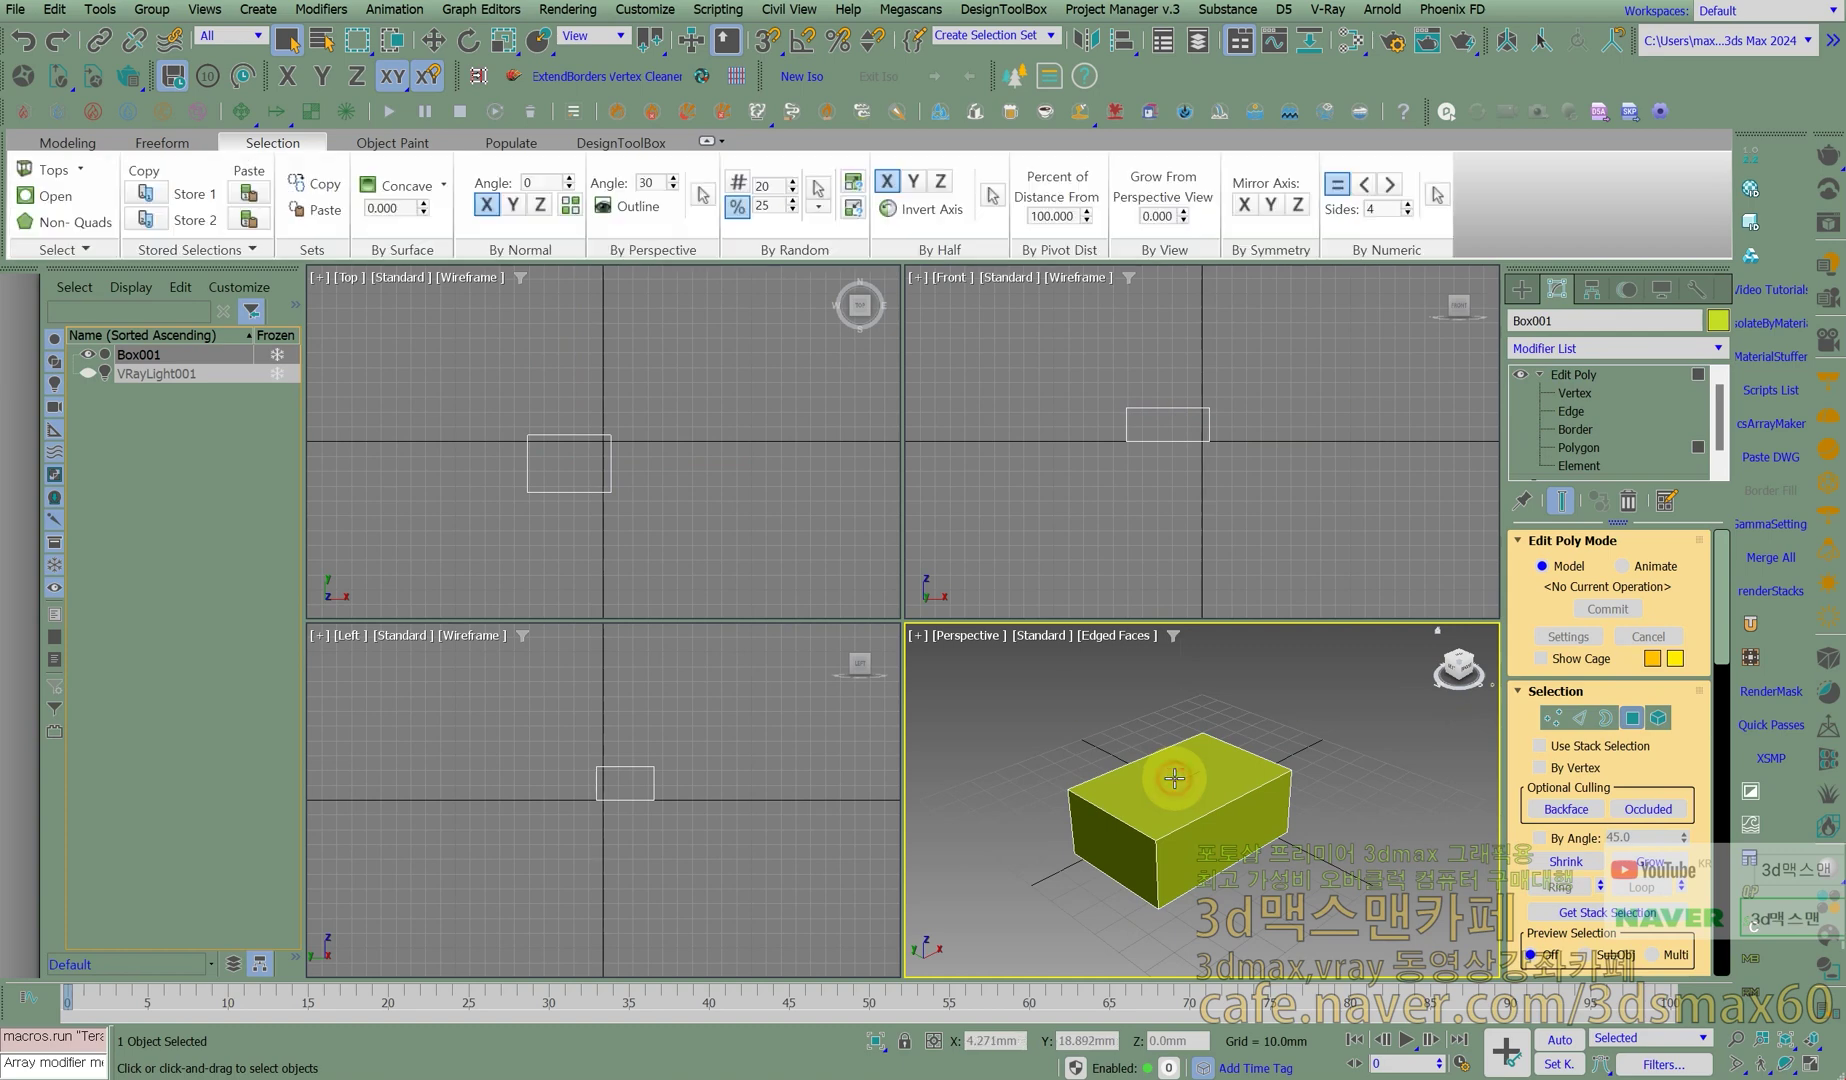
{"action": "right_click", "coordinate": [1172, 478]}
{"action": "left_click", "coordinate": [1192, 497]}
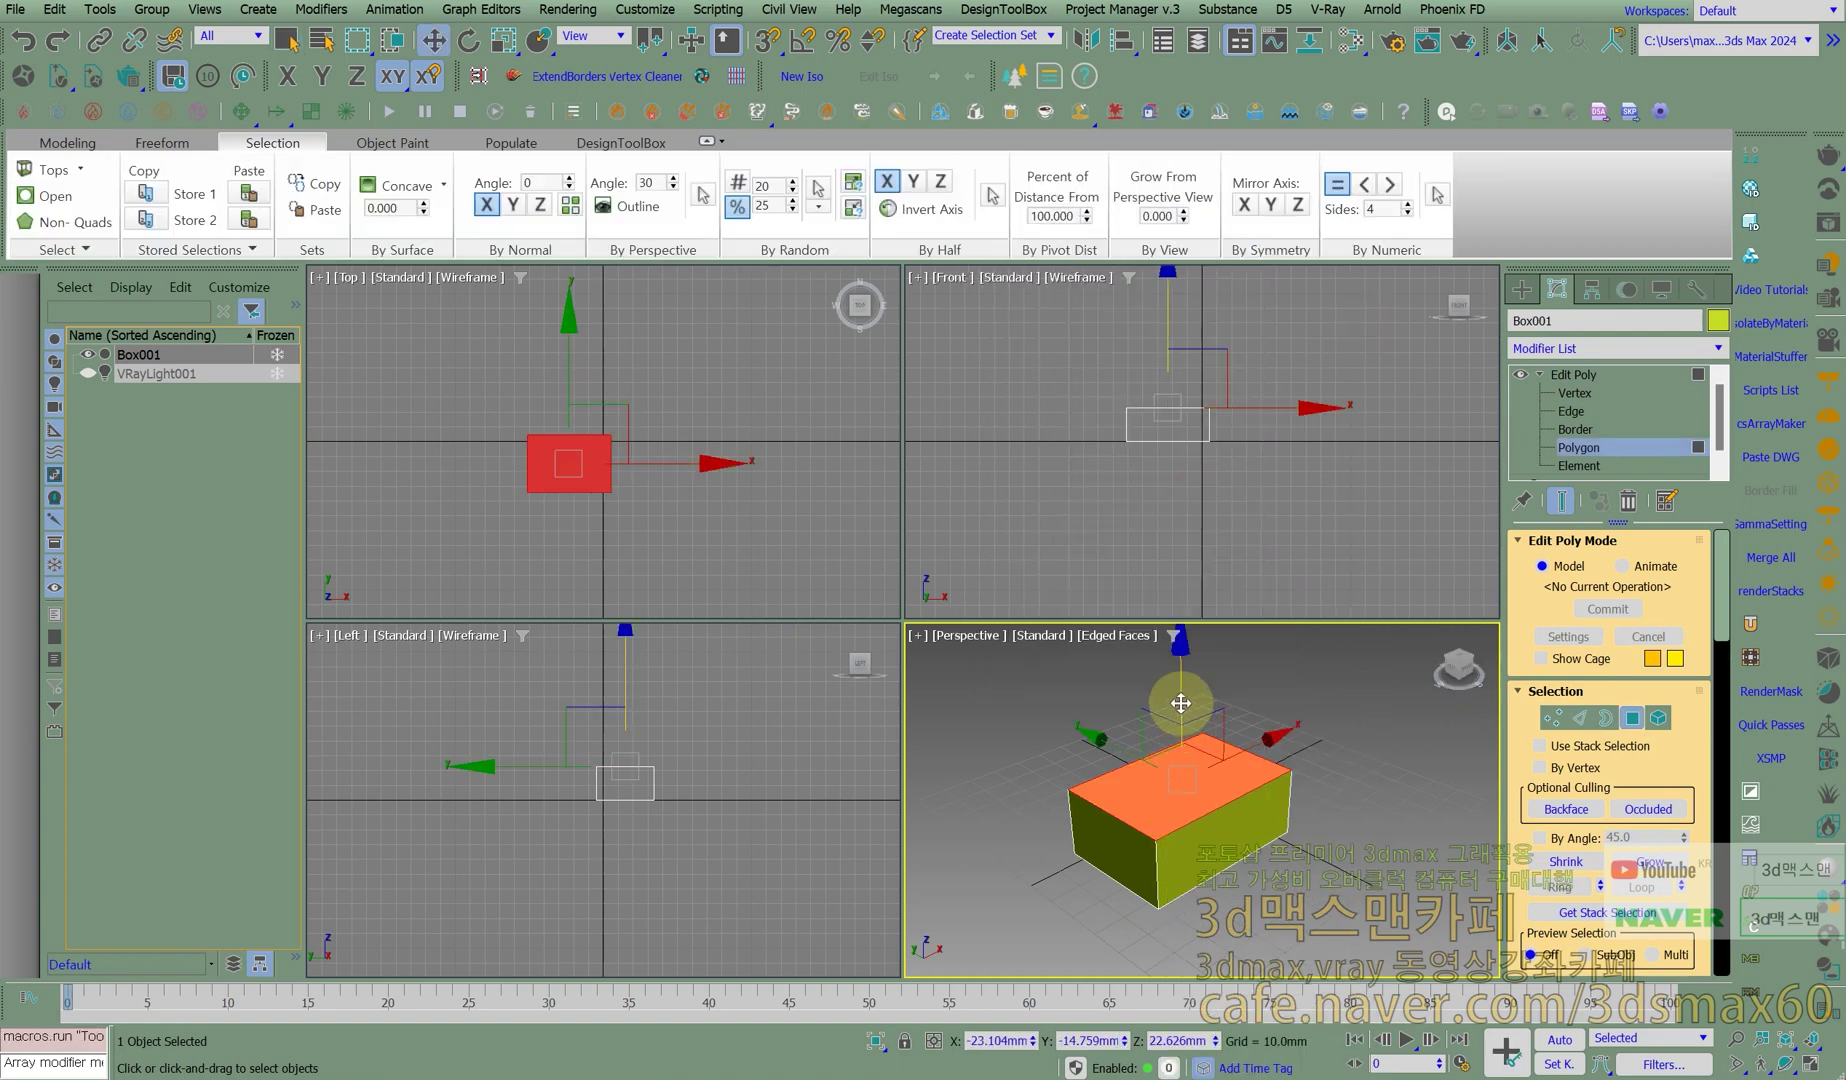
{"action": "left_click_drag", "start_coordinate": [1181, 703], "coordinate": [1177, 667], "text": "shift"}
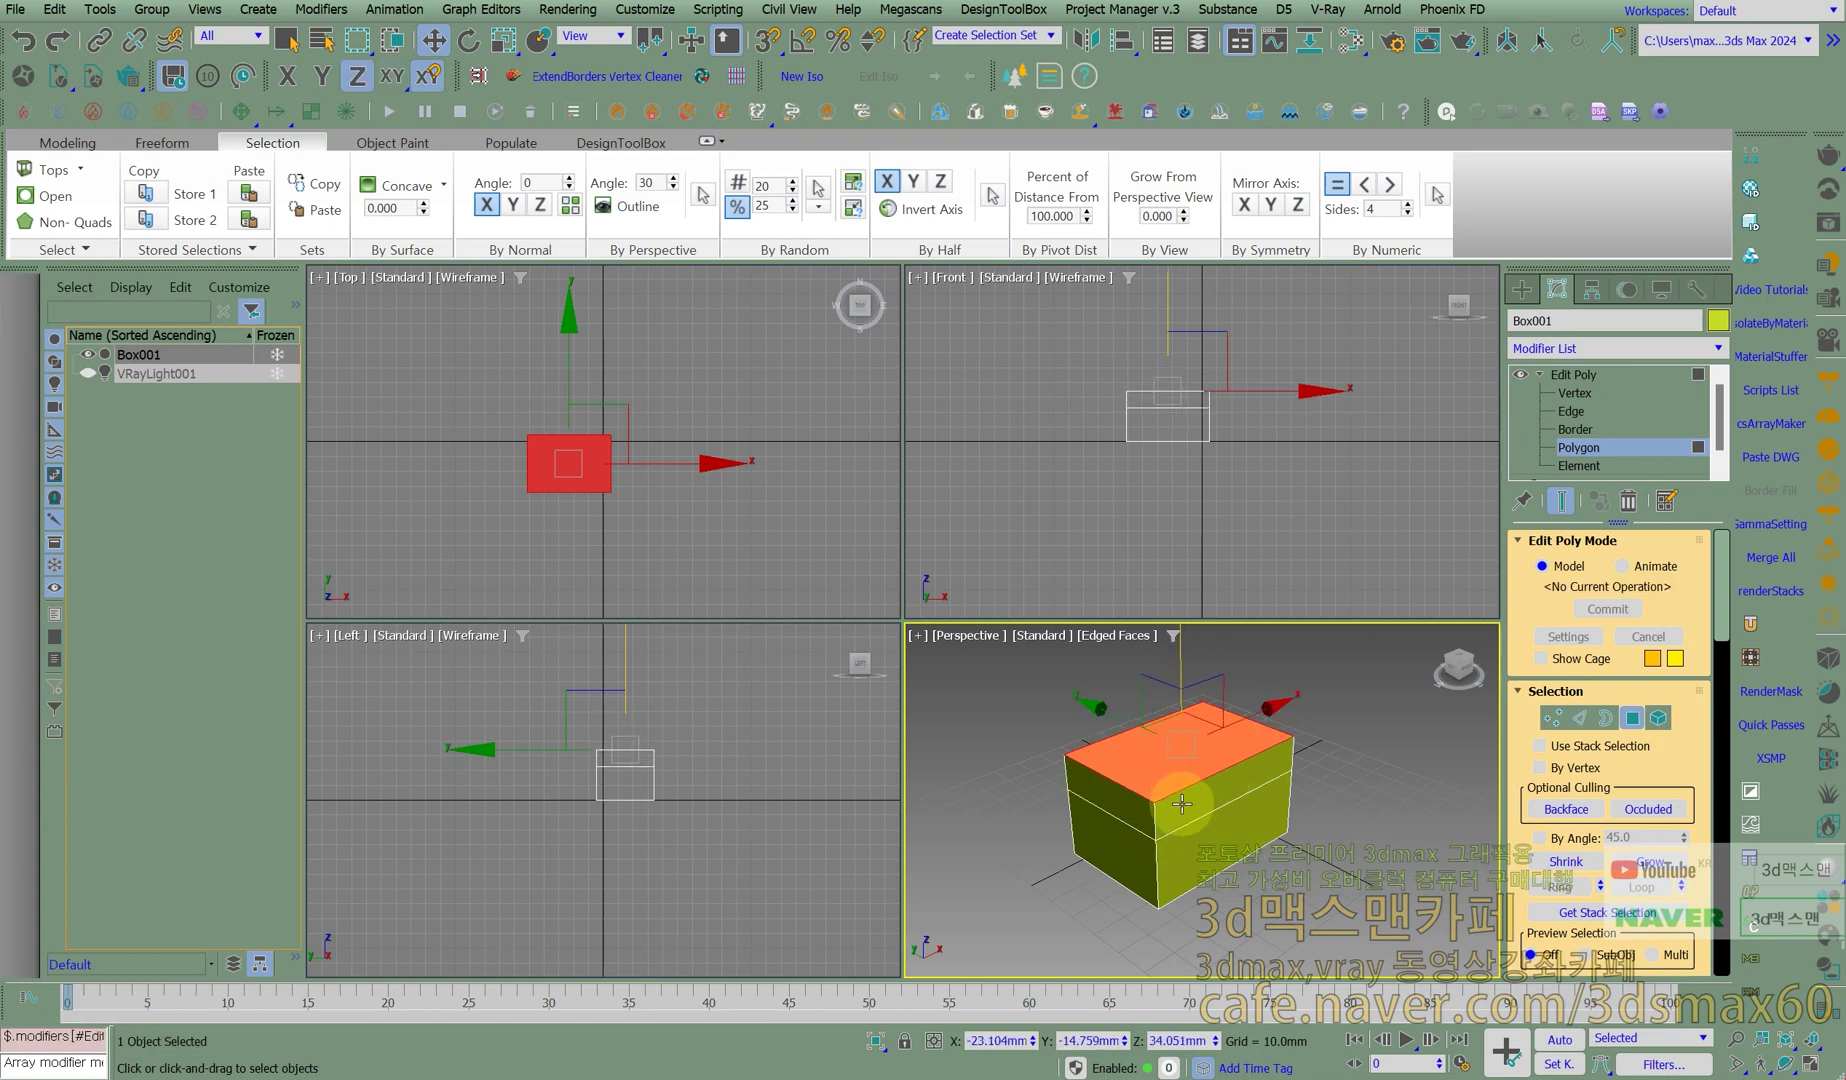
Scale the extruded top polygon down to roughly half, lower it to about Z 28.6 mm, and leave polygon editing.
{"action": "key", "text": "r"}
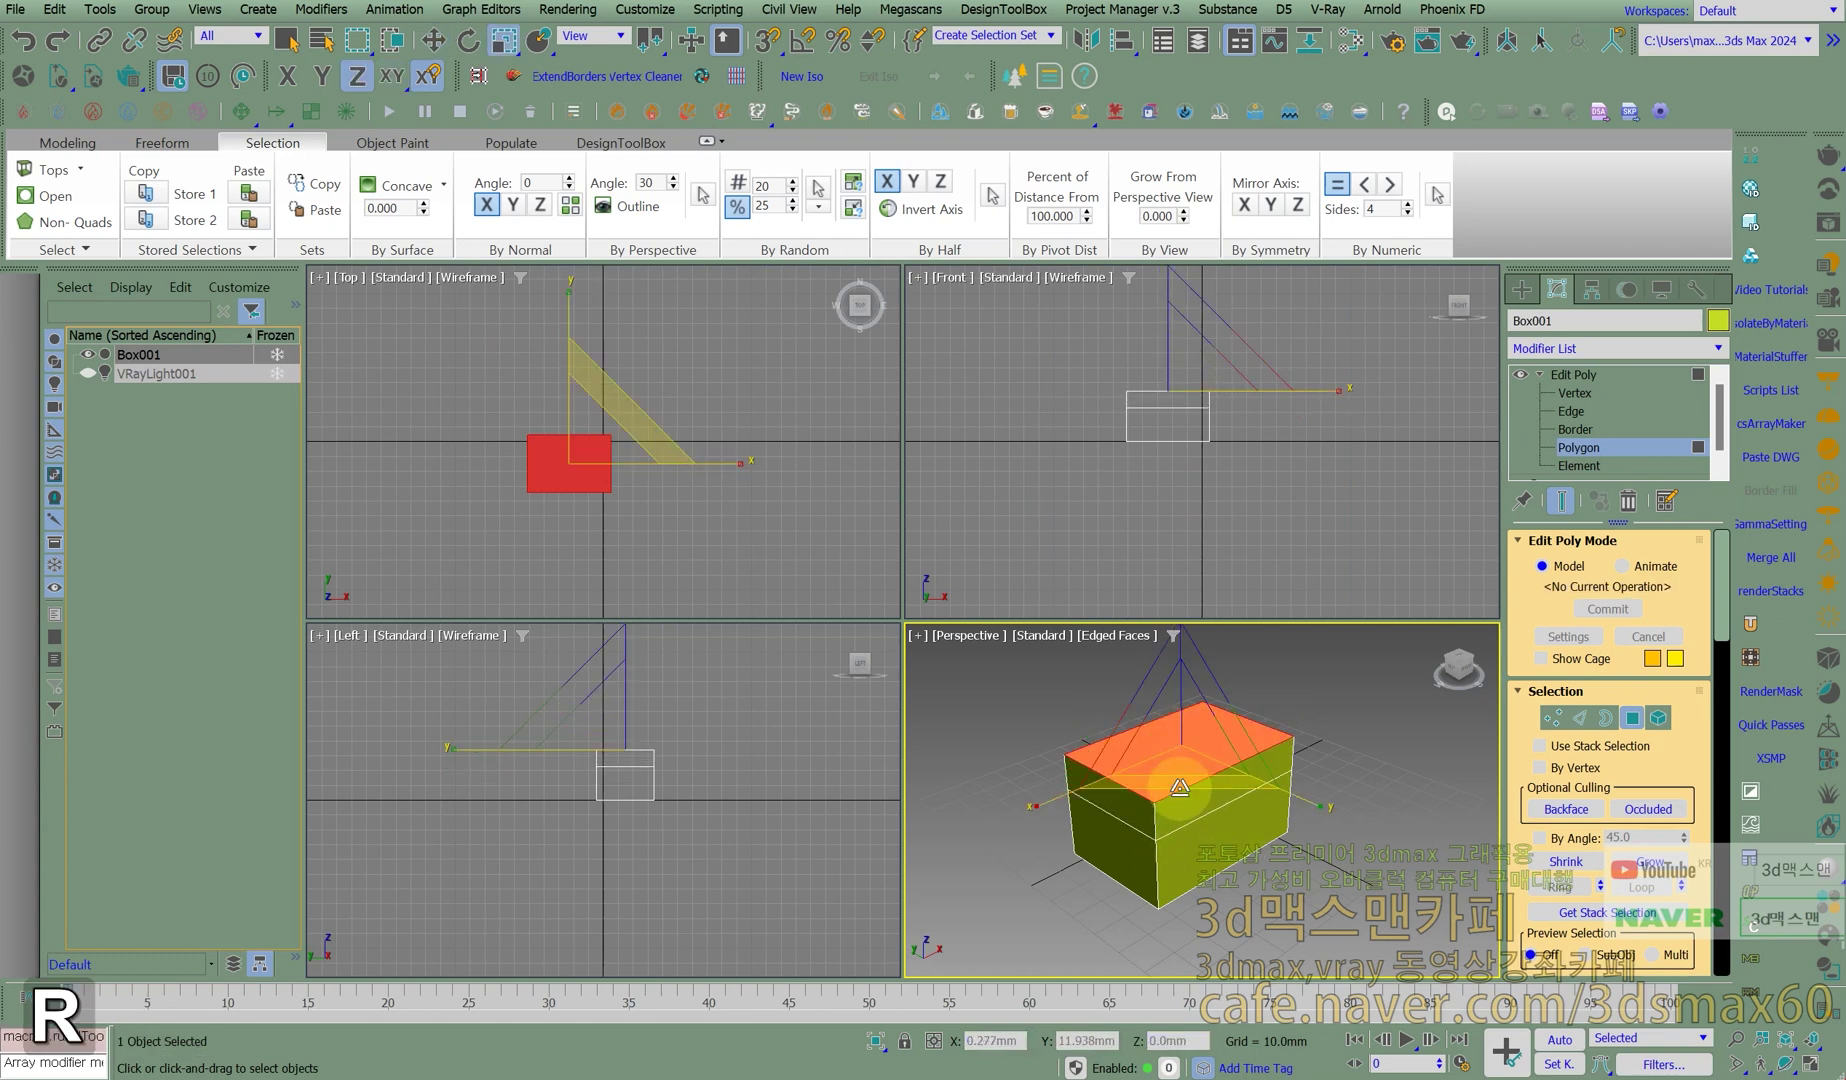
{"action": "left_click_drag", "start_coordinate": [1180, 788], "coordinate": [1190, 764]}
{"action": "right_click", "coordinate": [1198, 719]}
{"action": "left_click", "coordinate": [1209, 498]}
{"action": "mouse_move", "coordinate": [1183, 666]}
{"action": "left_mouse_down"}
{"action": "mouse_move", "coordinate": [1182, 702]}
{"action": "mouse_move", "coordinate": [1184, 679]}
{"action": "left_mouse_up"}
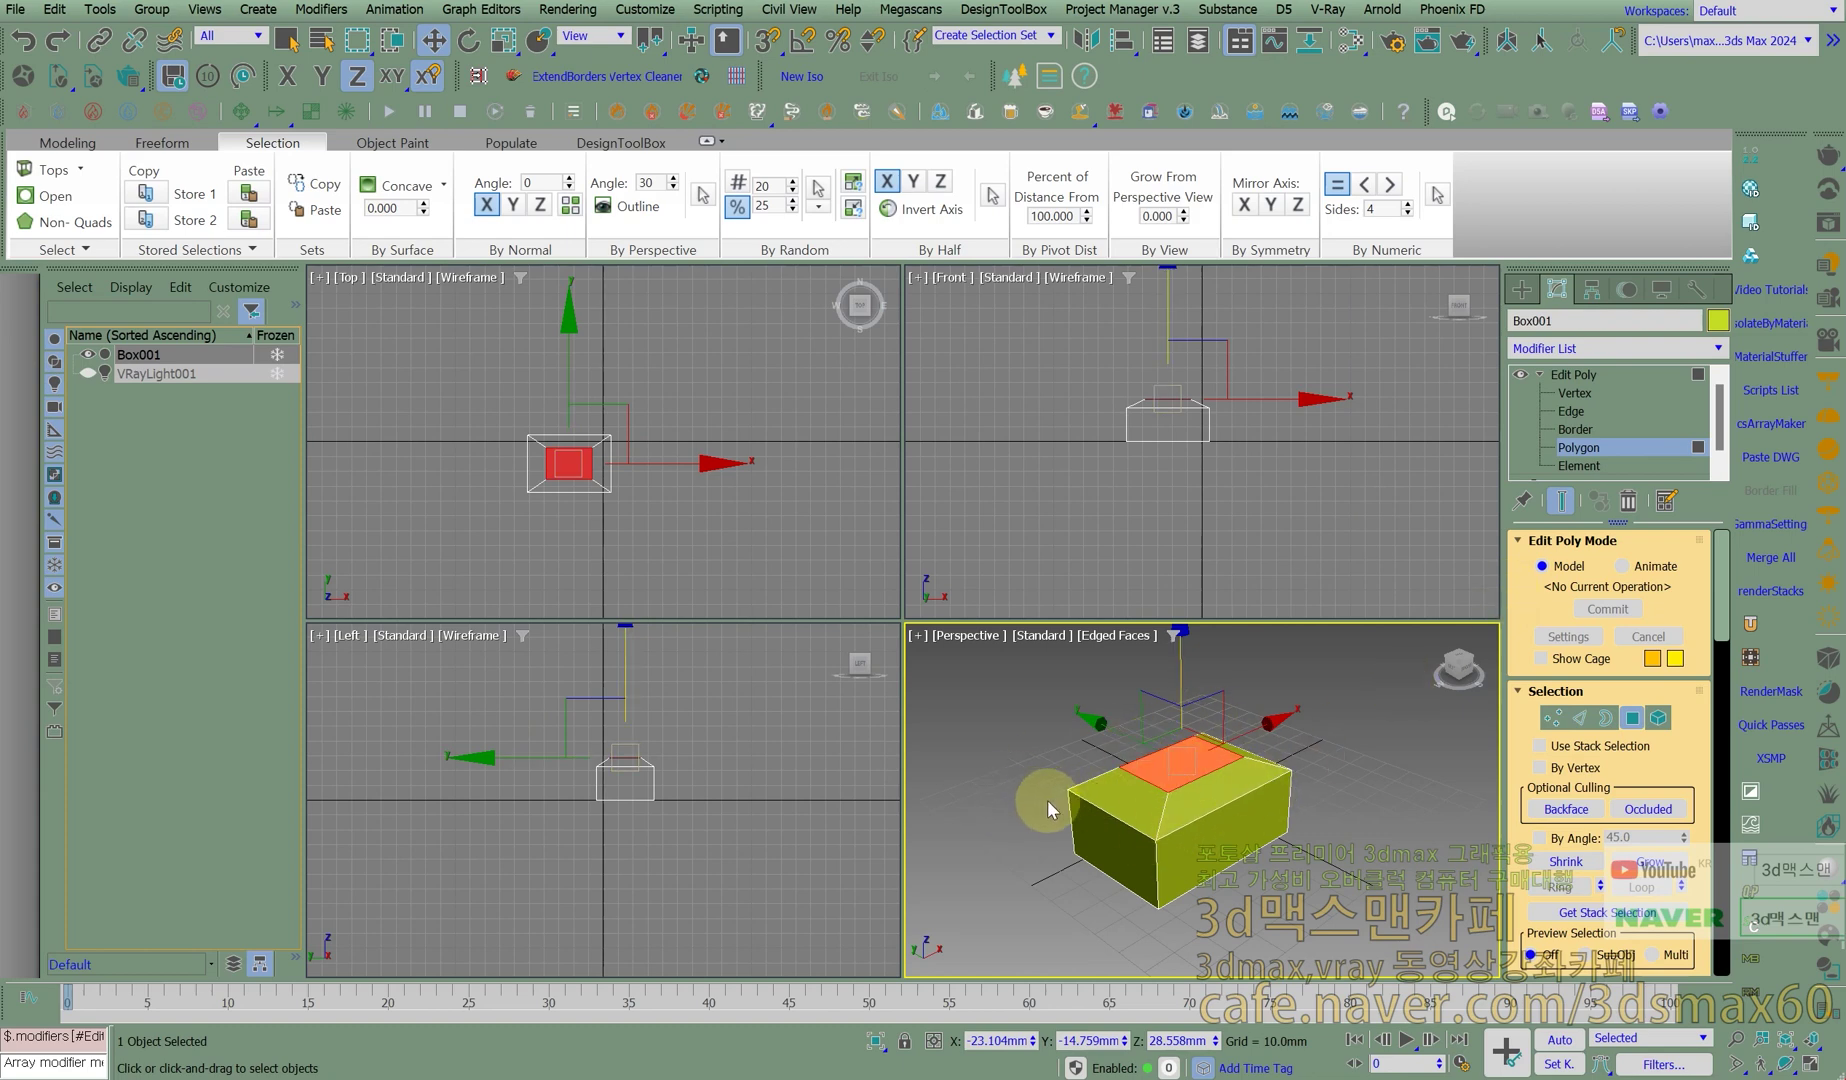
{"action": "left_click", "coordinate": [1570, 375]}
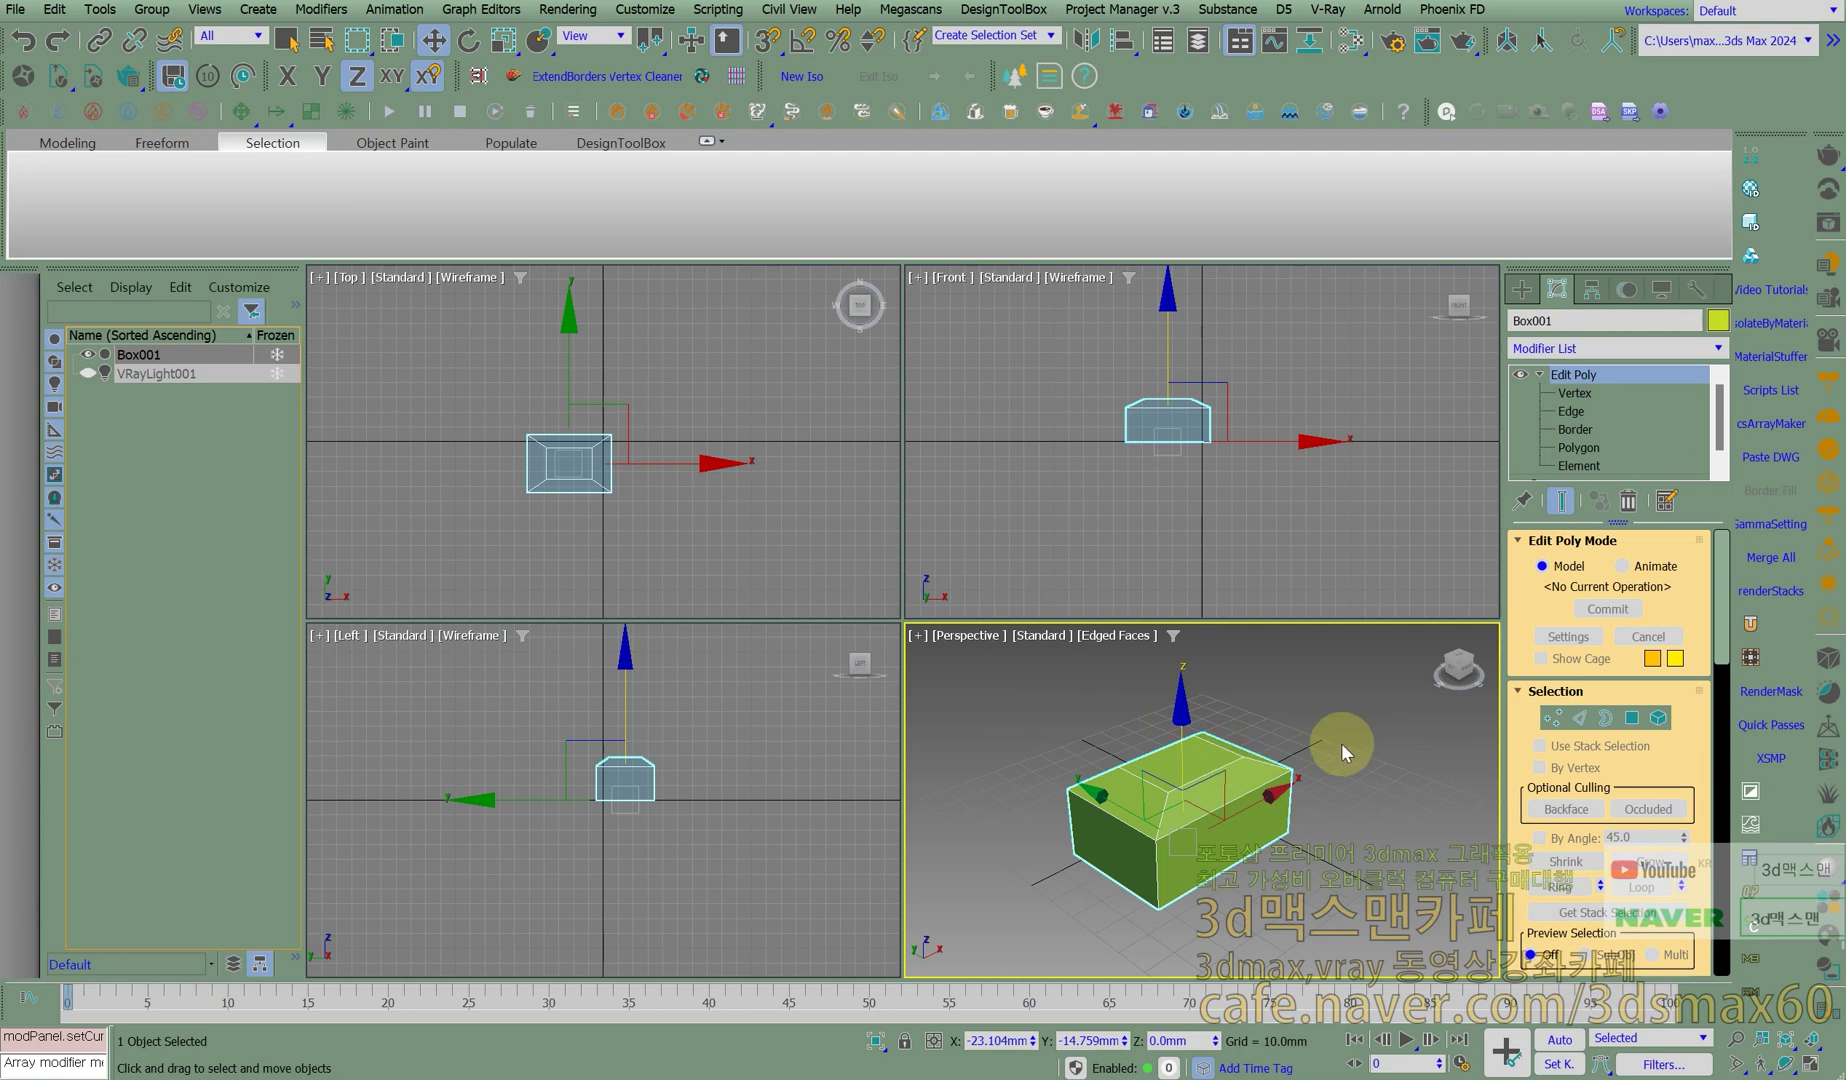
Undo the lowering, scaling and extrusion of the box's top polygon.
{"action": "key", "text": "ctrl+z"}
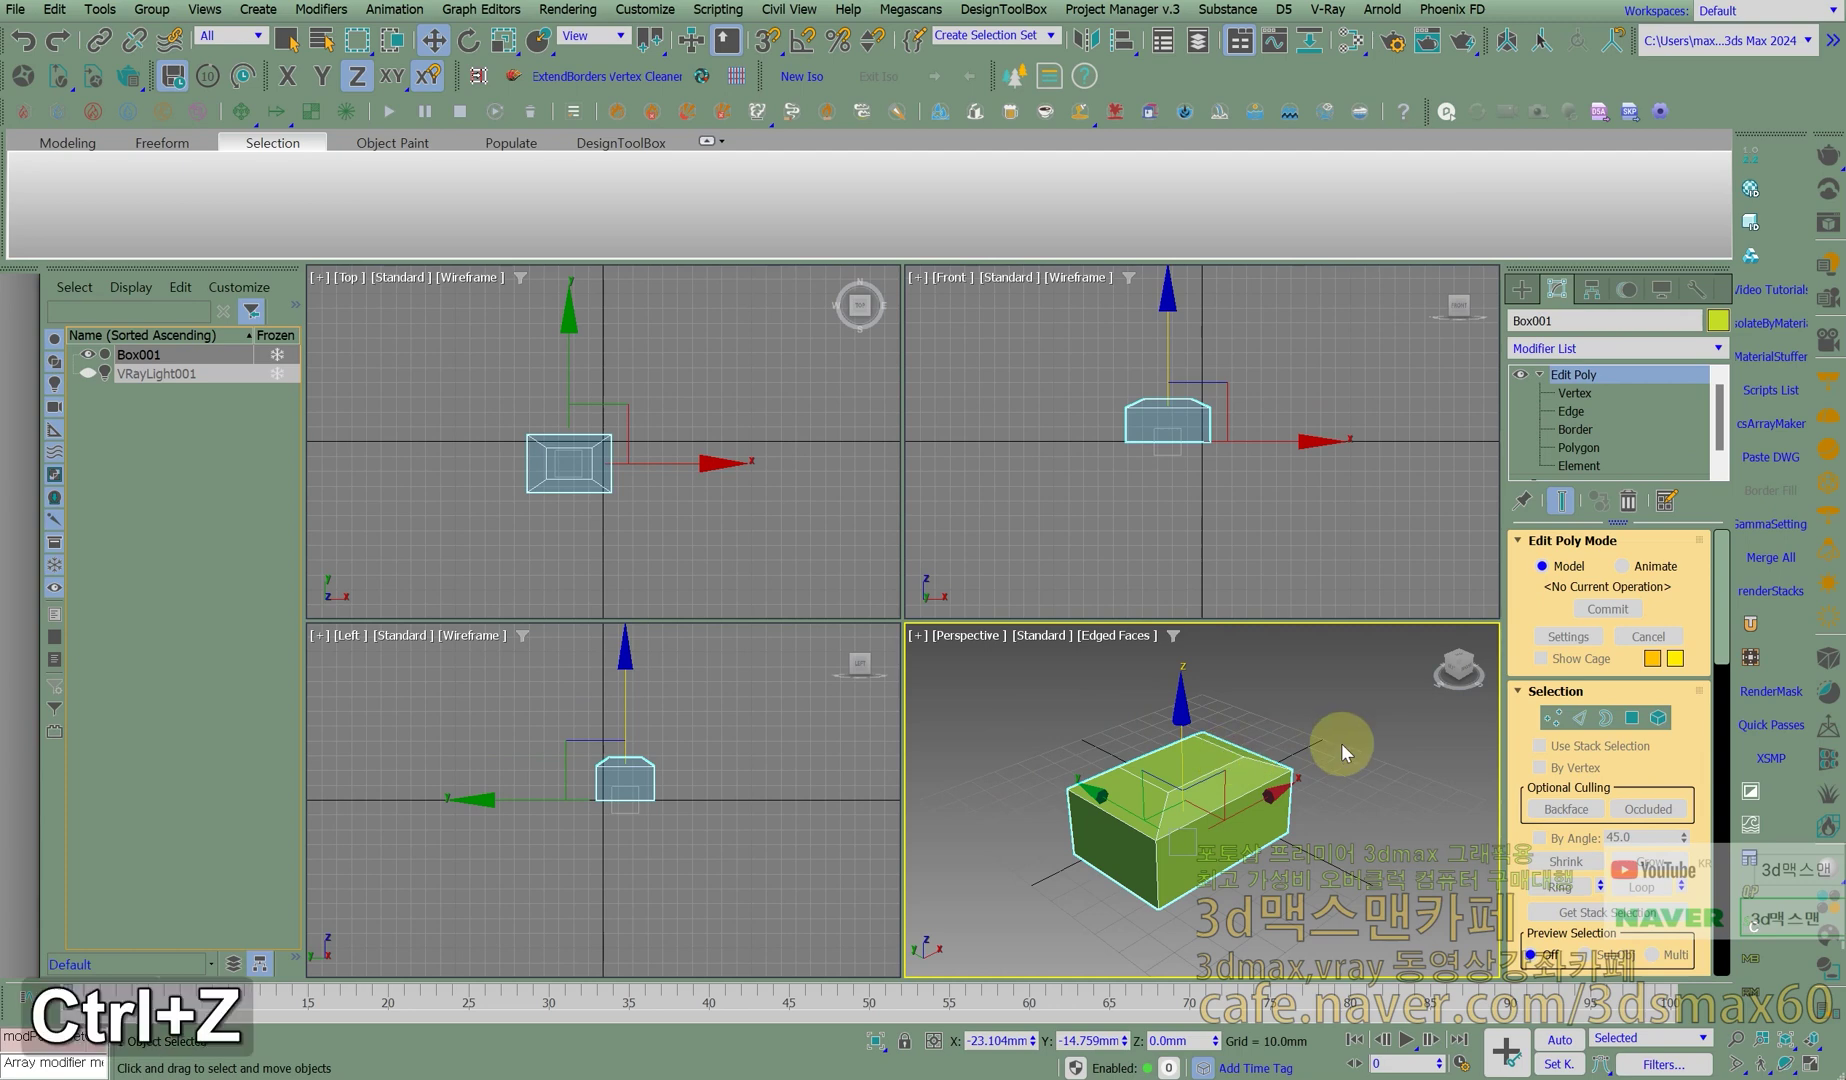
{"action": "left_click", "coordinate": [1335, 768]}
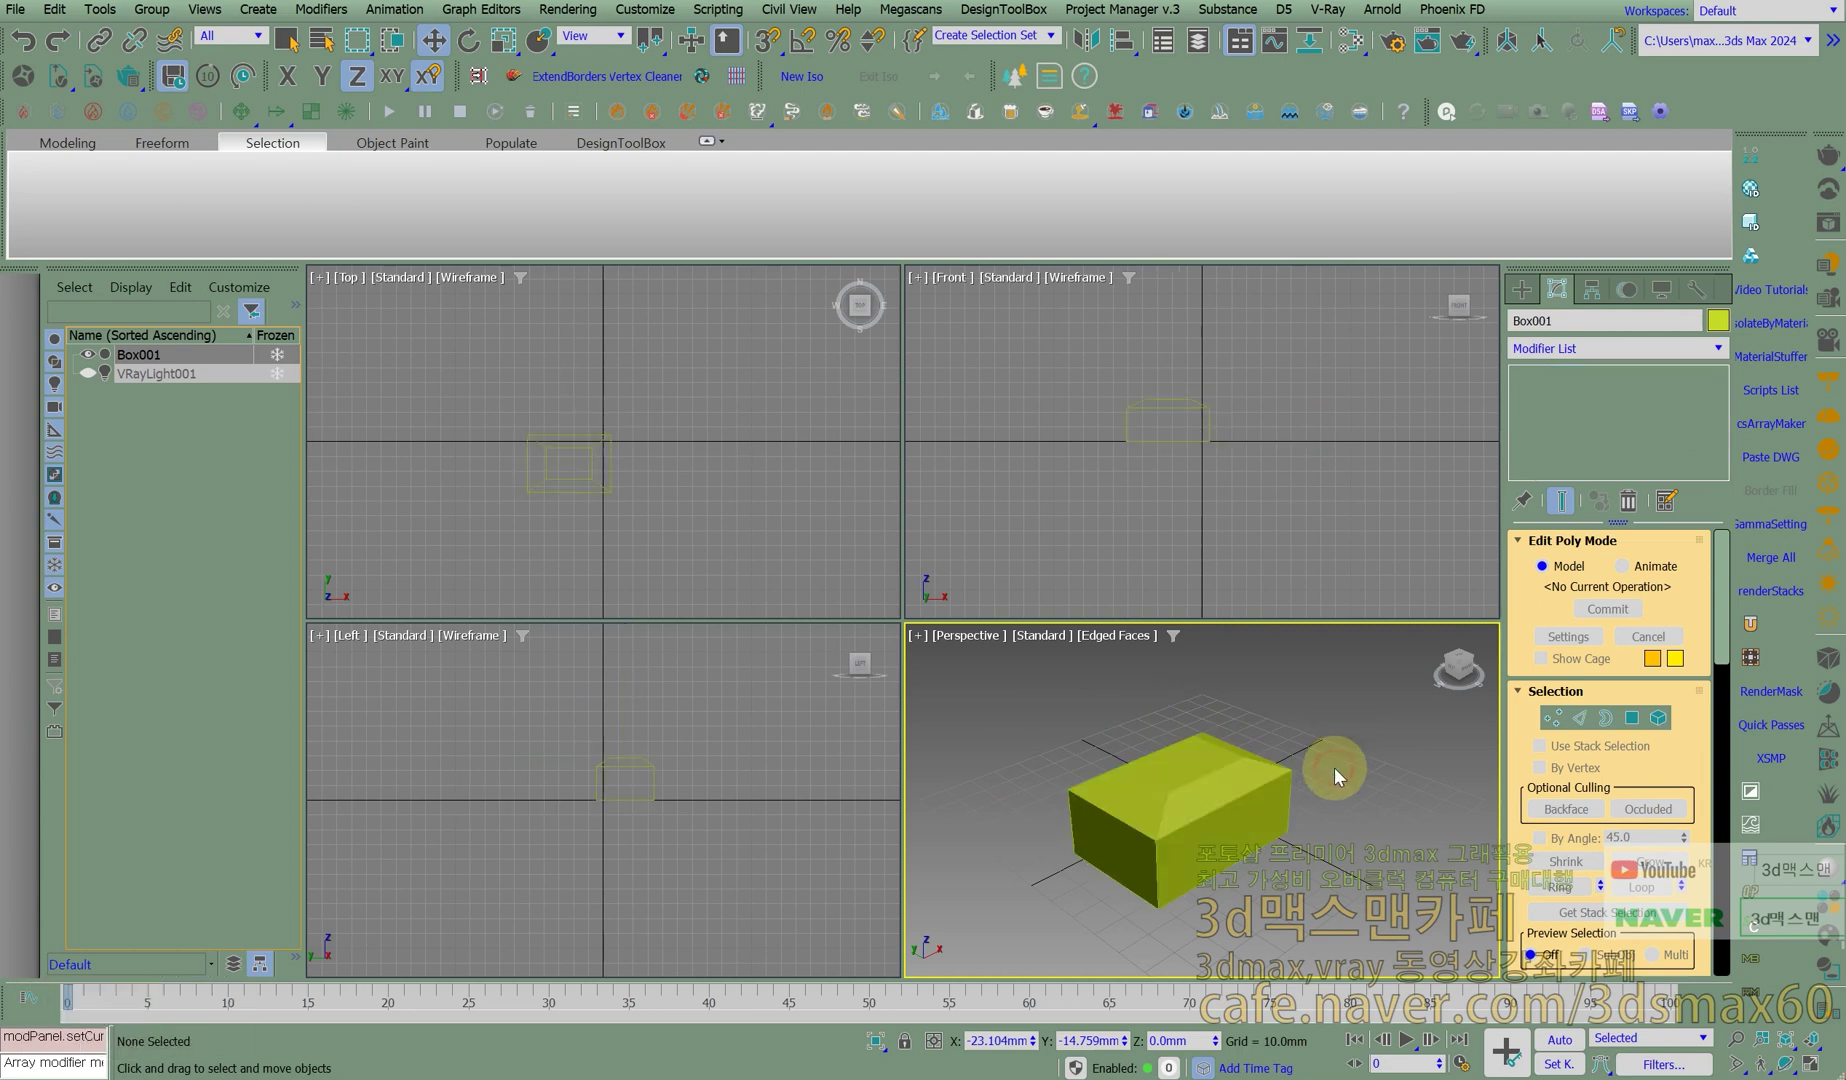
{"action": "key", "text": "ctrl+z"}
{"action": "key", "text": "ctrl+z"}
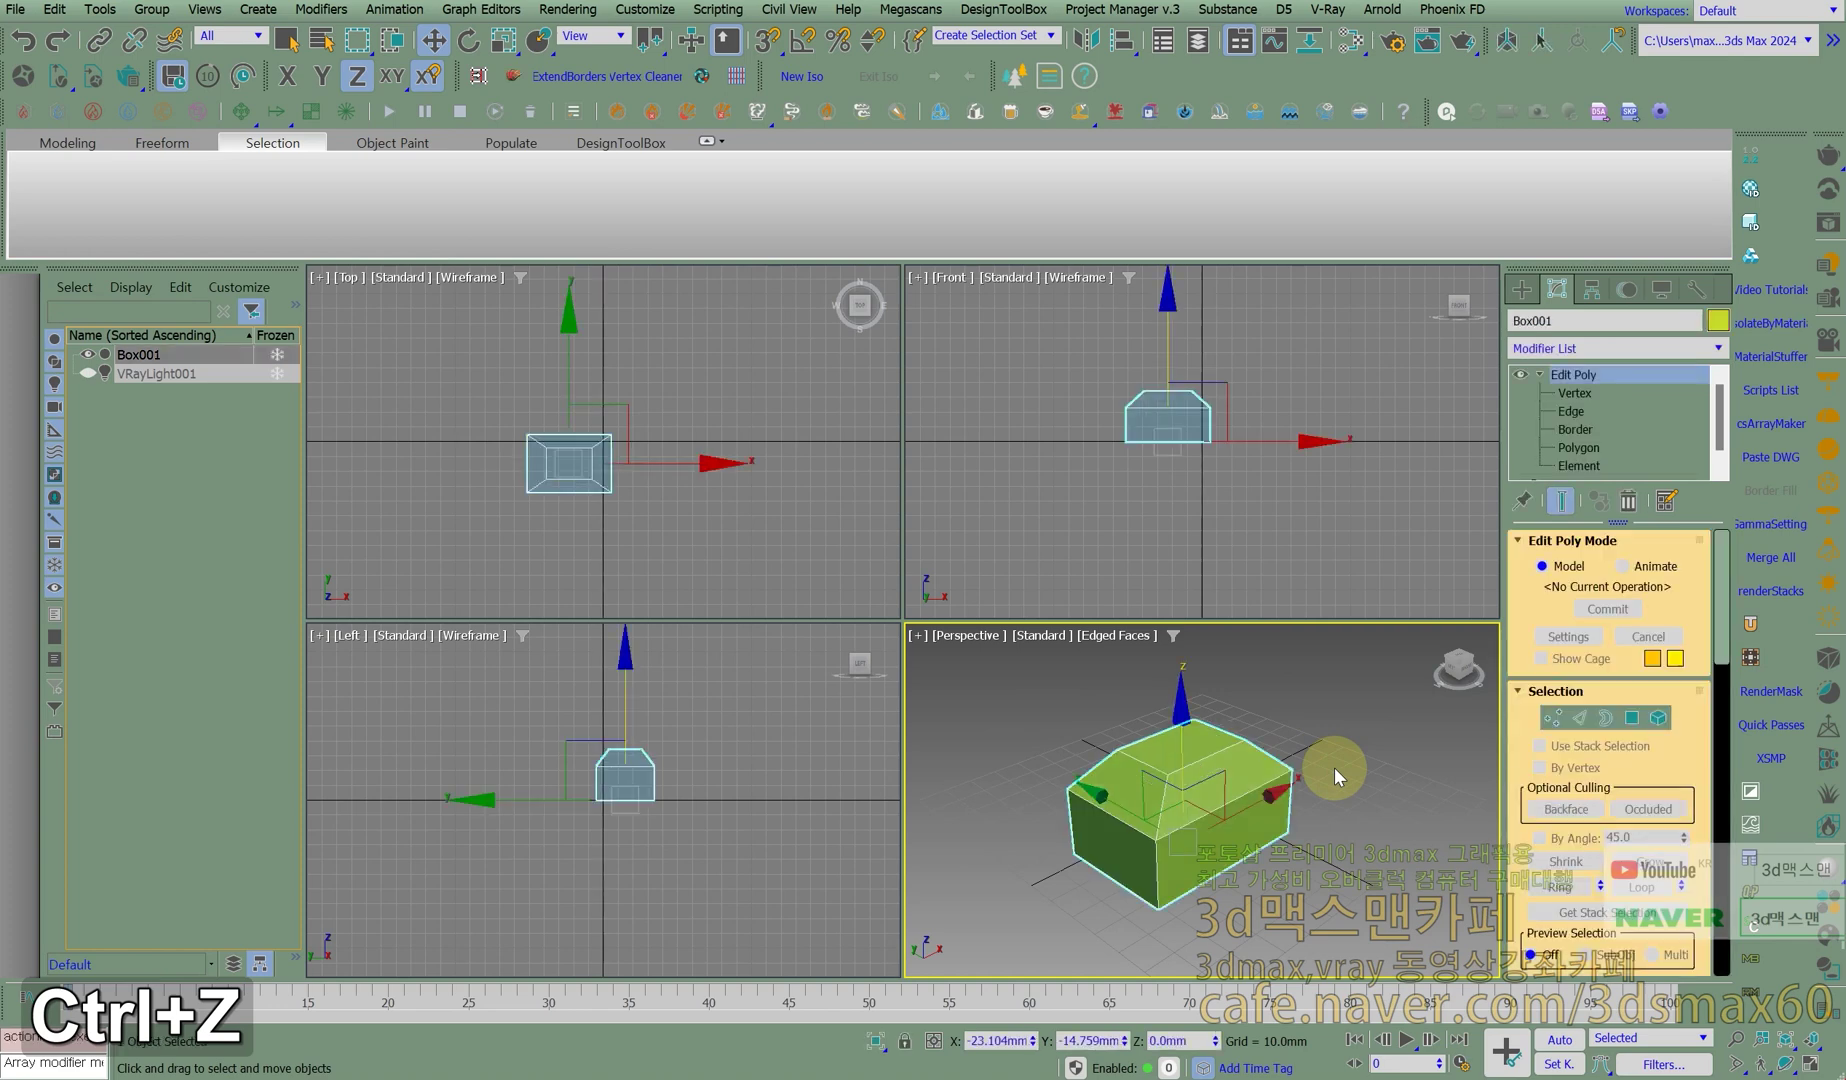
{"action": "key", "text": "ctrl+z"}
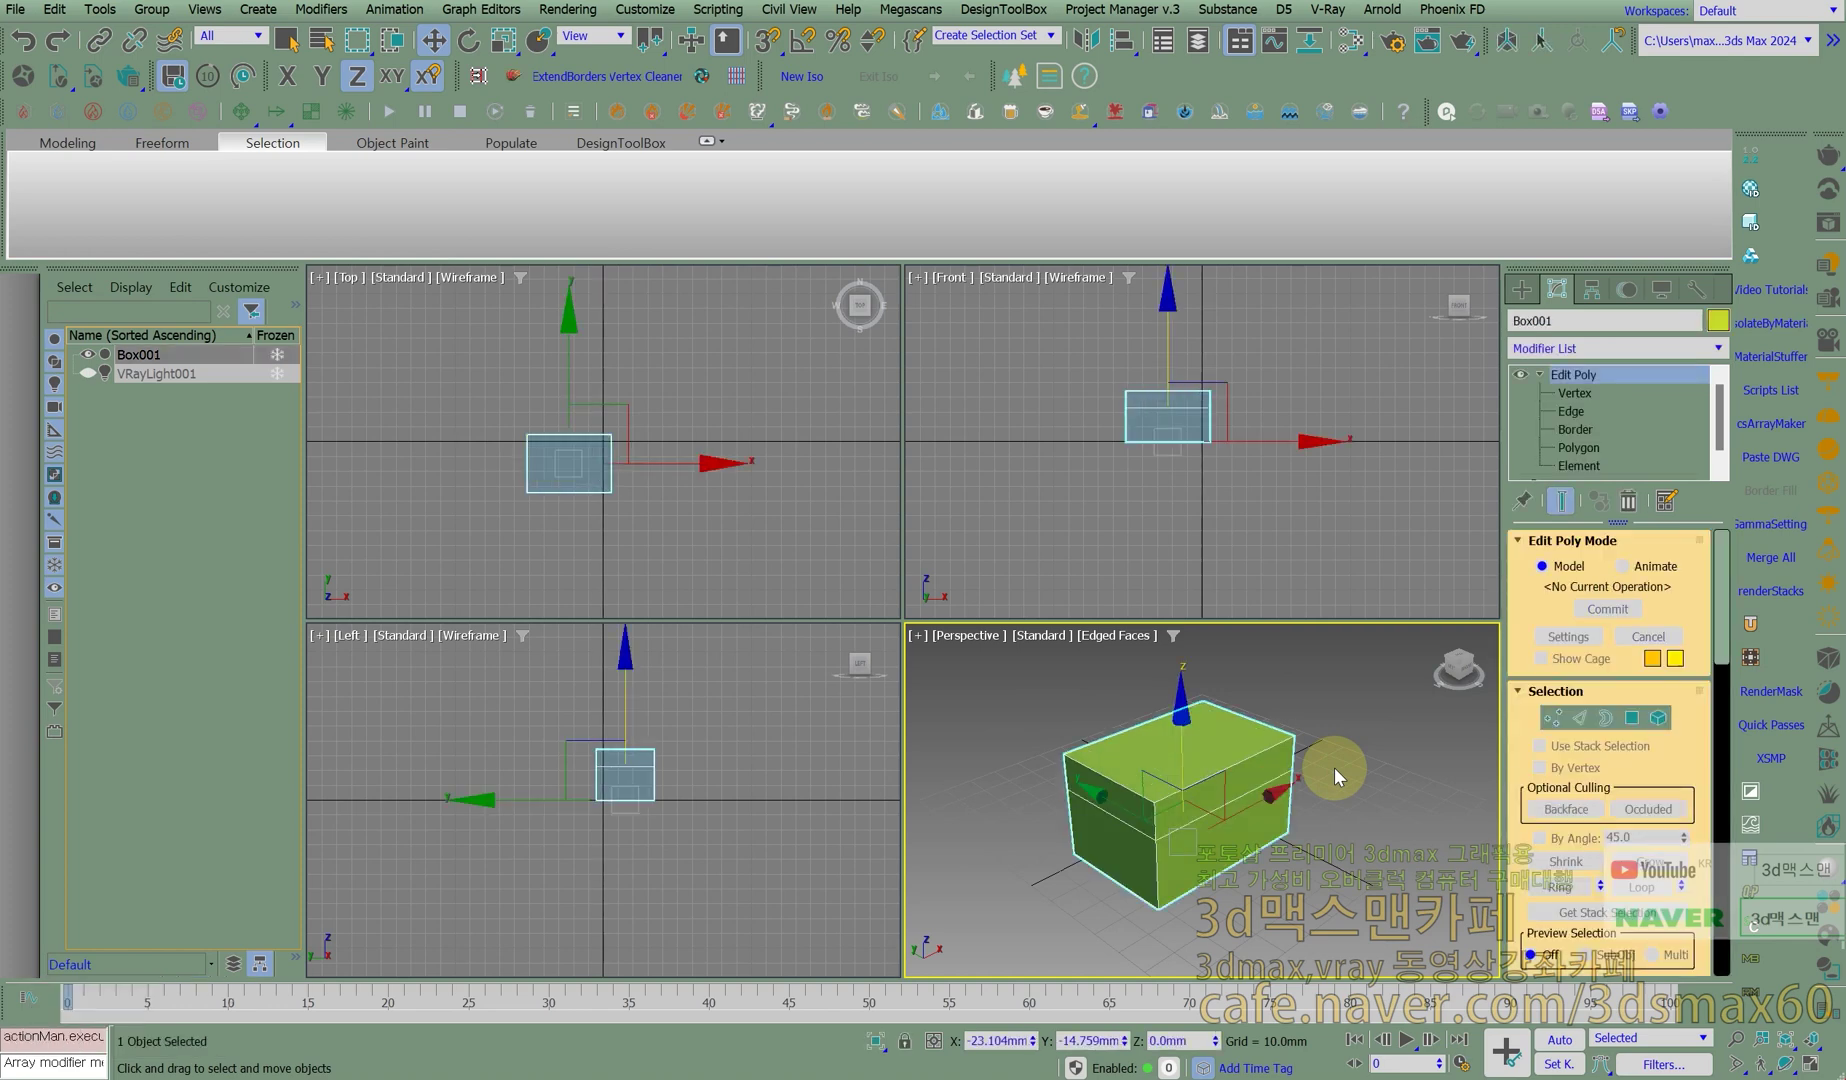
{"action": "key", "text": "ctrl+z"}
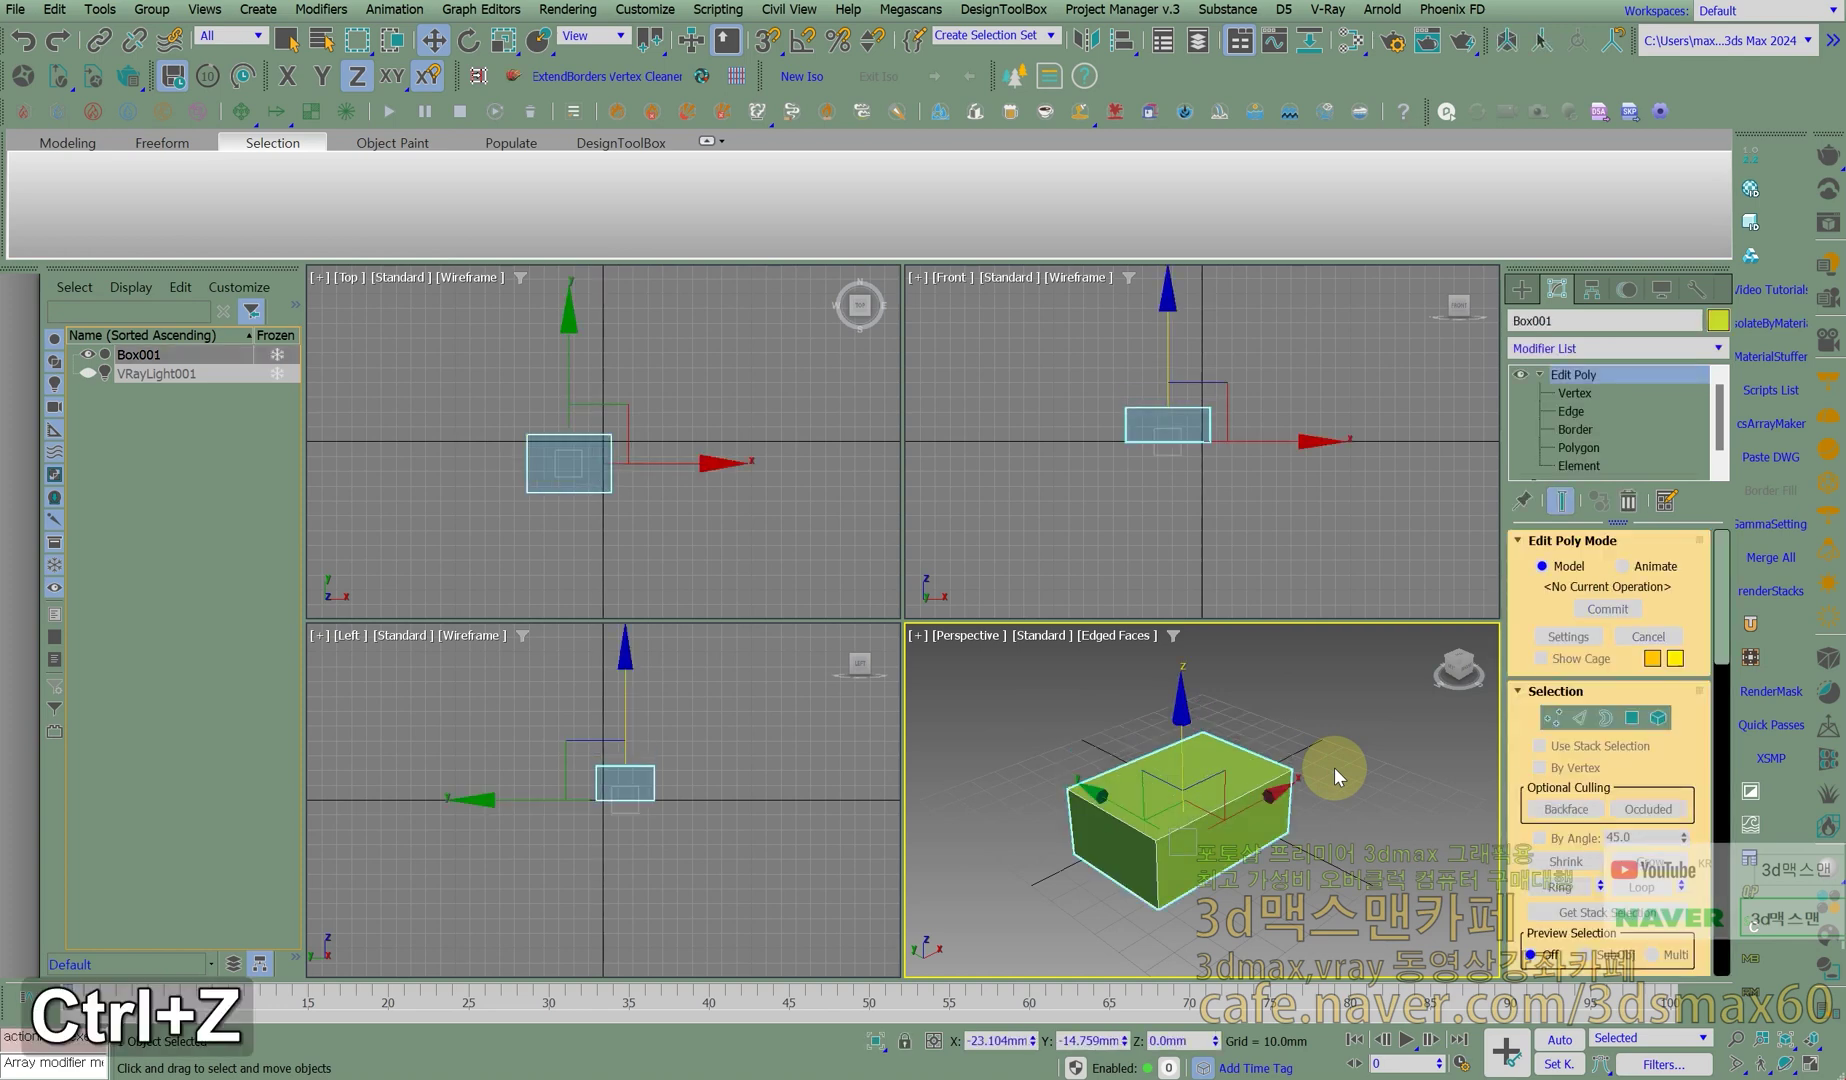
Try a Group bevel on the box's top polygon with height 8.54 mm and outline amount -6.84 mm, and cancel it.
{"action": "left_click", "coordinate": [1632, 717]}
{"action": "left_click", "coordinate": [1198, 764]}
{"action": "right_click", "coordinate": [1200, 488]}
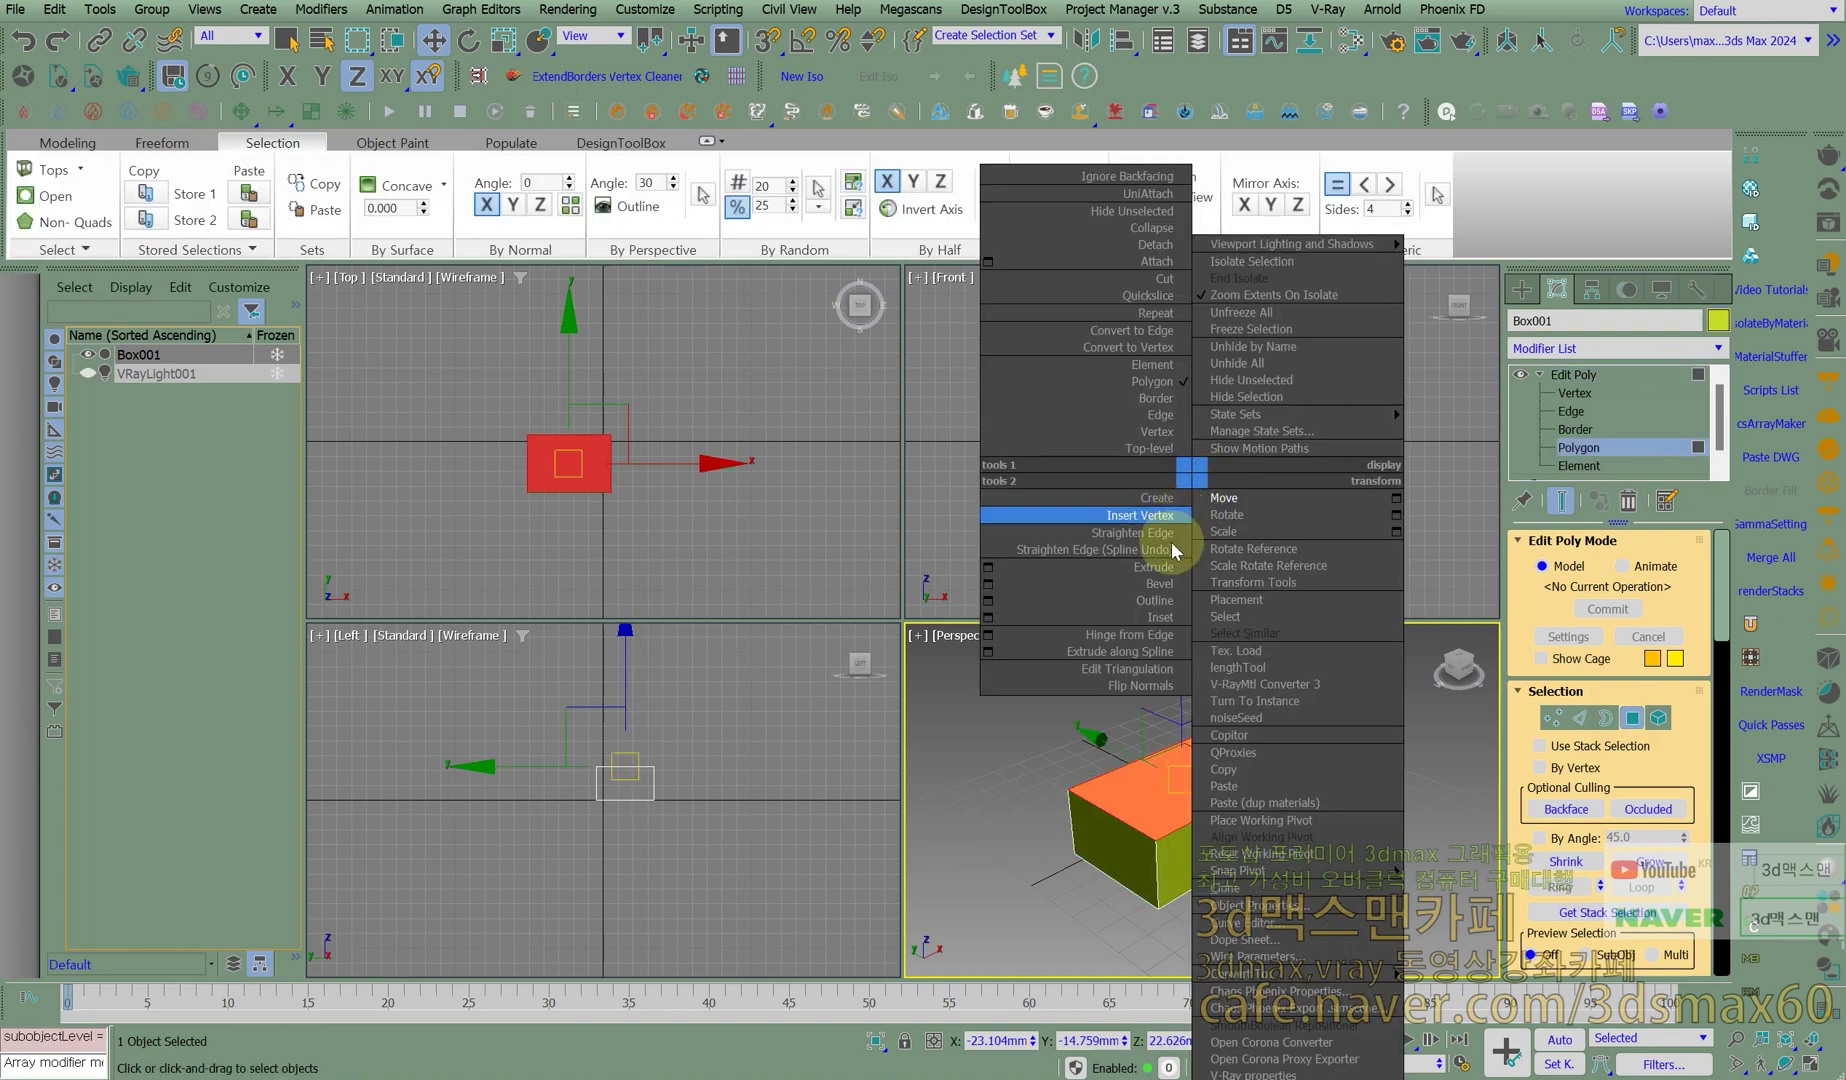
{"action": "left_click", "coordinate": [989, 584]}
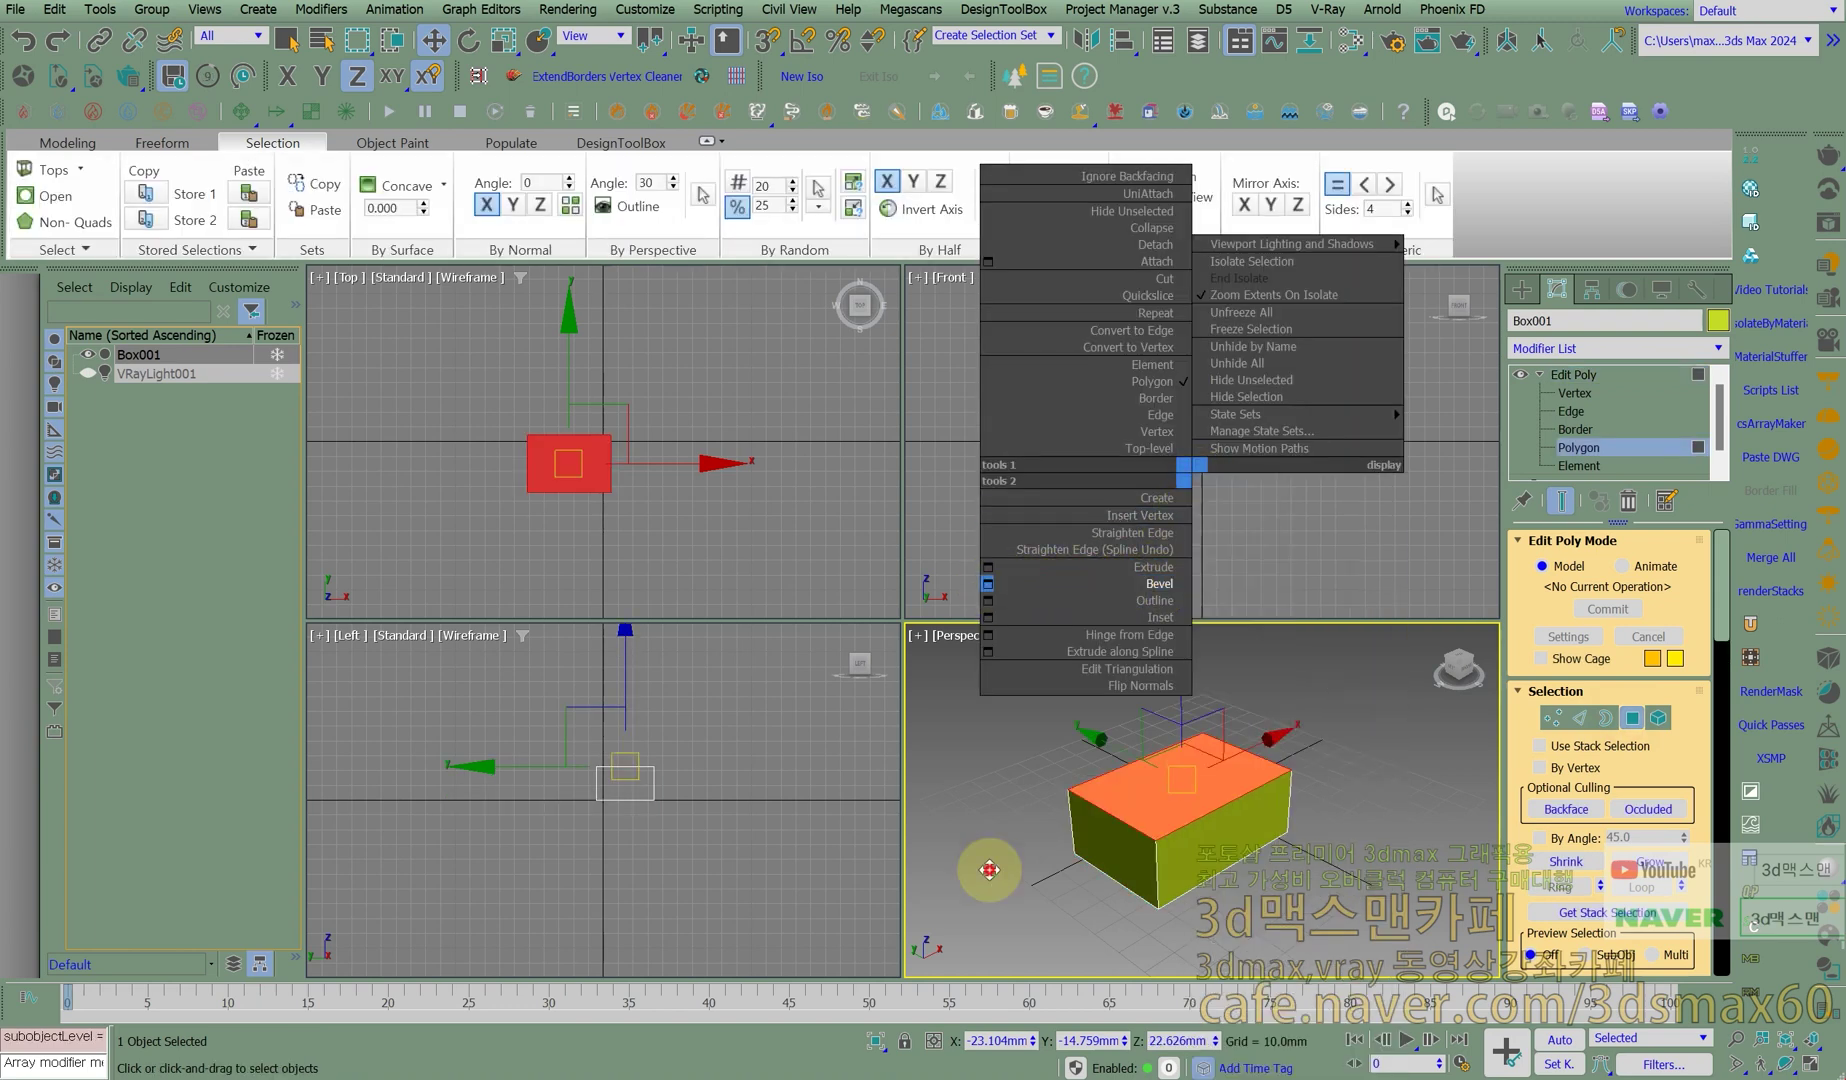
{"action": "left_click_drag", "start_coordinate": [1030, 472], "coordinate": [1123, 531]}
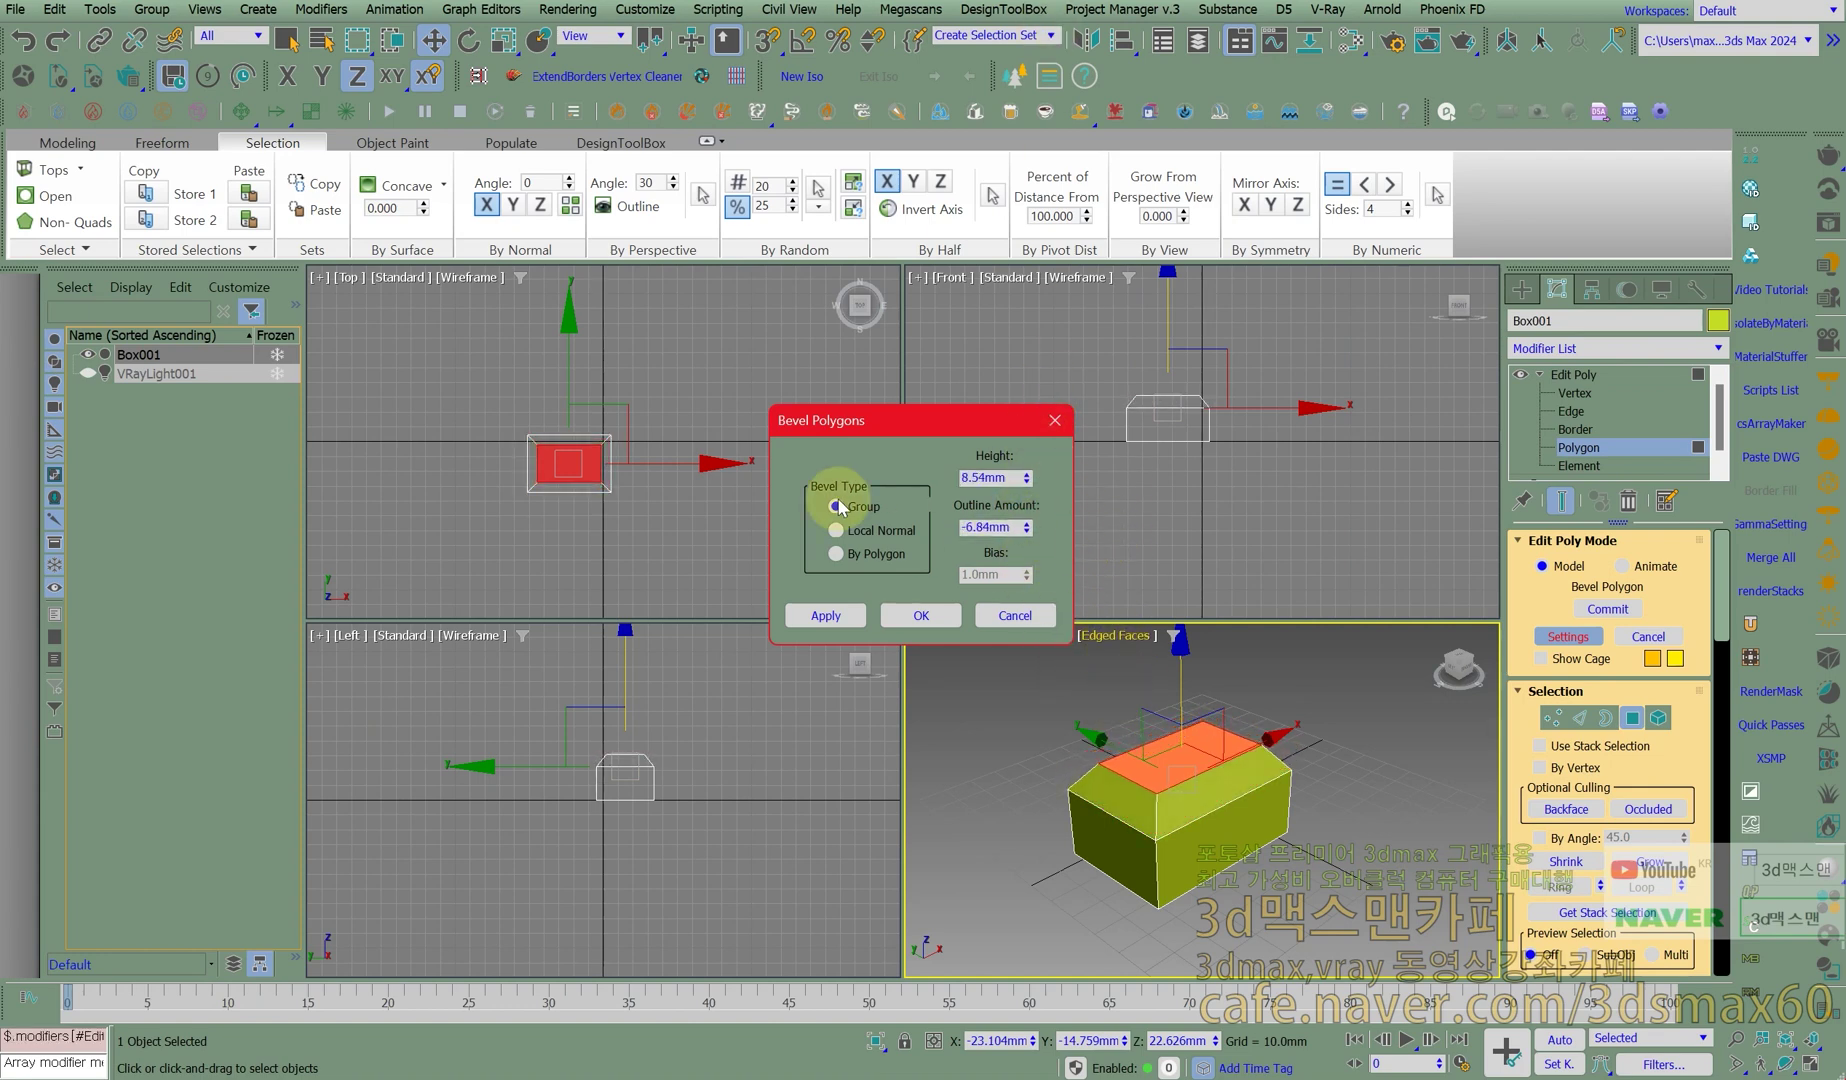
{"action": "left_click", "coordinate": [1012, 616]}
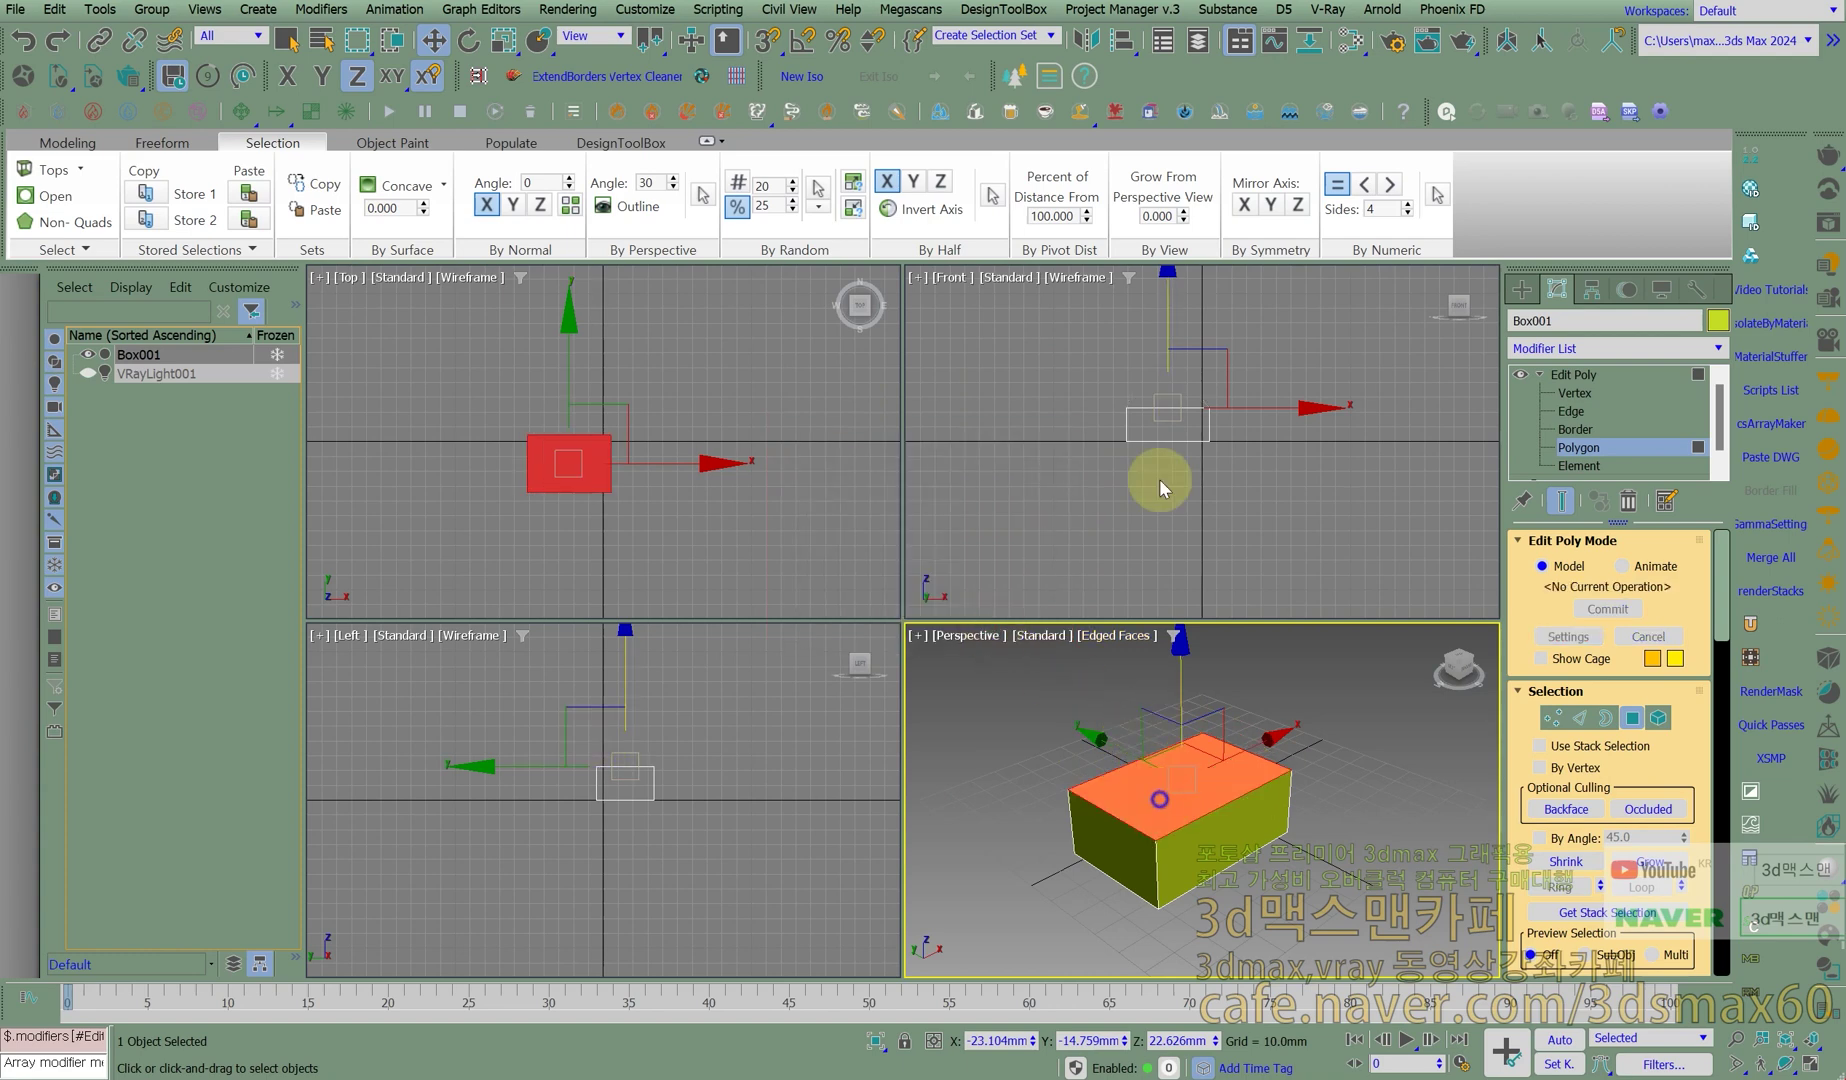
Bevel the box's top polygon upward by about 9.4 mm and inward by eye, and leave polygon editing.
{"action": "right_click", "coordinate": [1160, 479]}
{"action": "left_click", "coordinate": [1077, 586]}
{"action": "mouse_move", "coordinate": [1187, 775]}
{"action": "left_mouse_down"}
{"action": "mouse_move", "coordinate": [1195, 750]}
{"action": "mouse_move", "coordinate": [1195, 768]}
{"action": "left_mouse_up"}
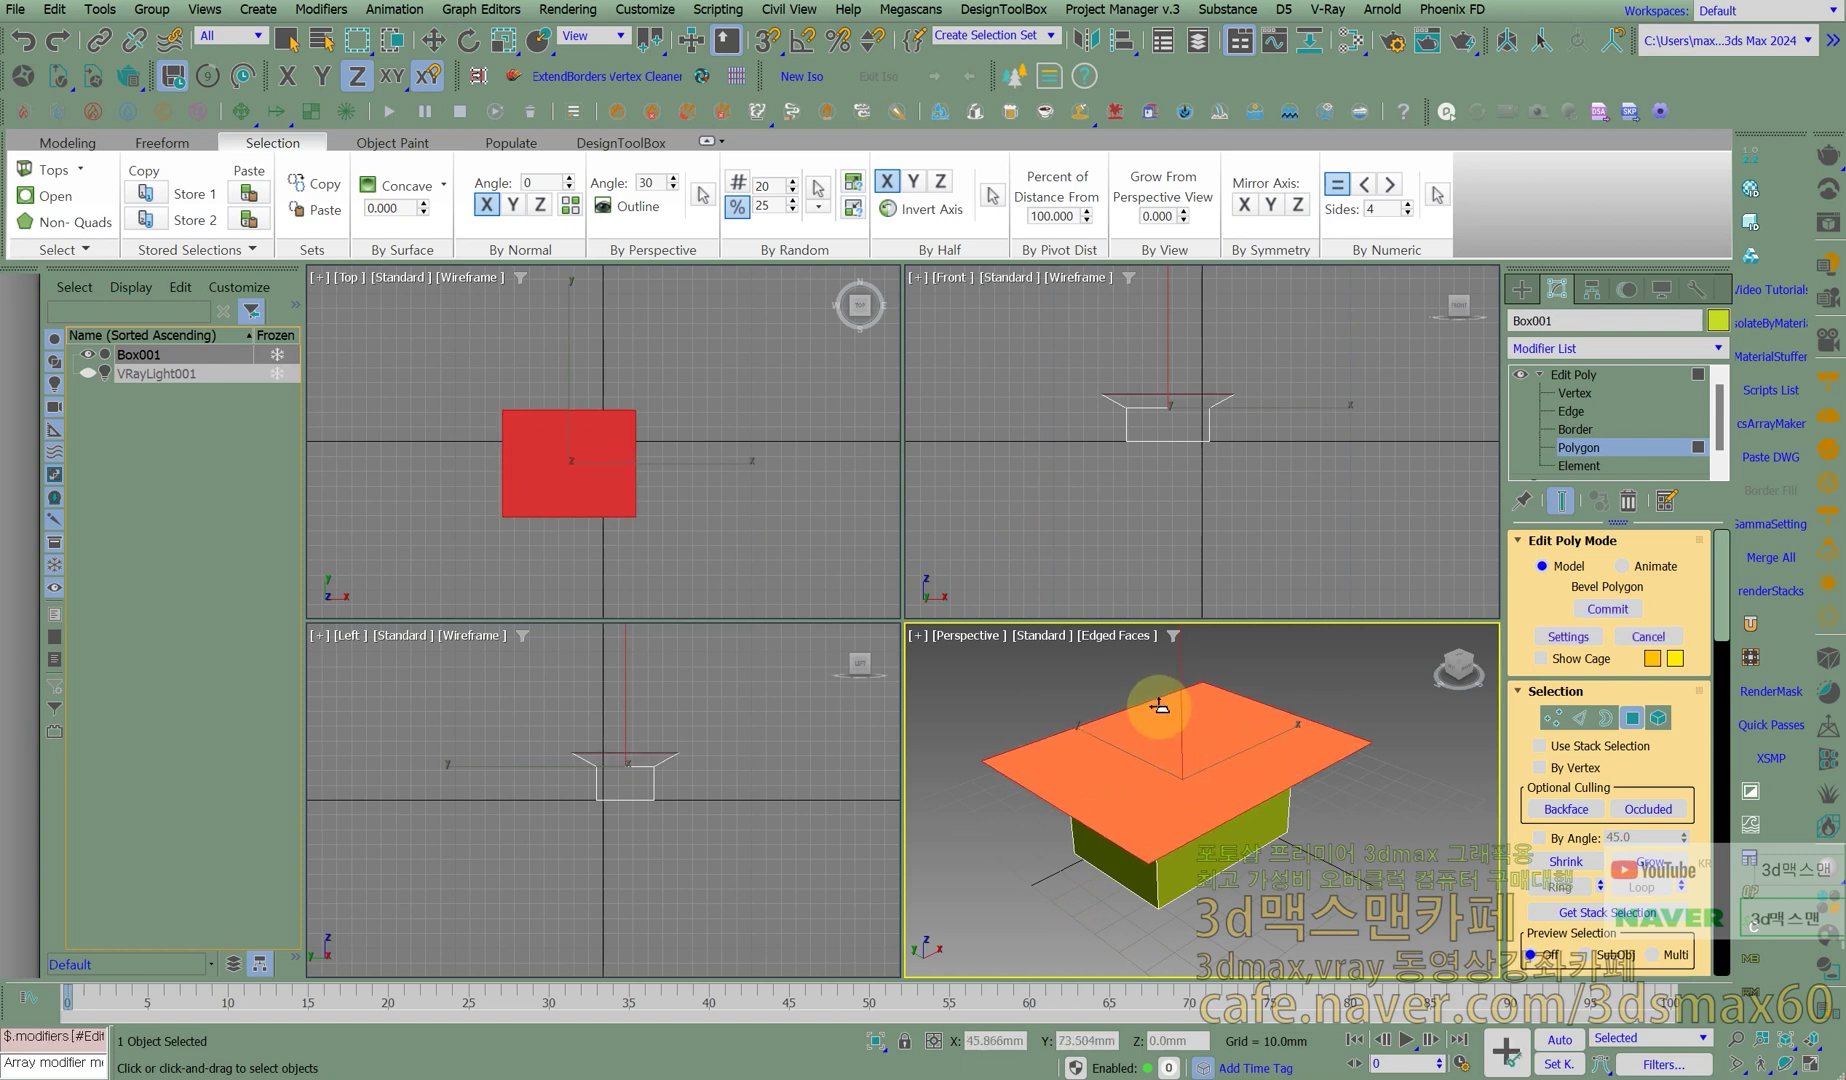
{"action": "left_click", "coordinate": [1213, 787]}
{"action": "right_click", "coordinate": [1147, 829]}
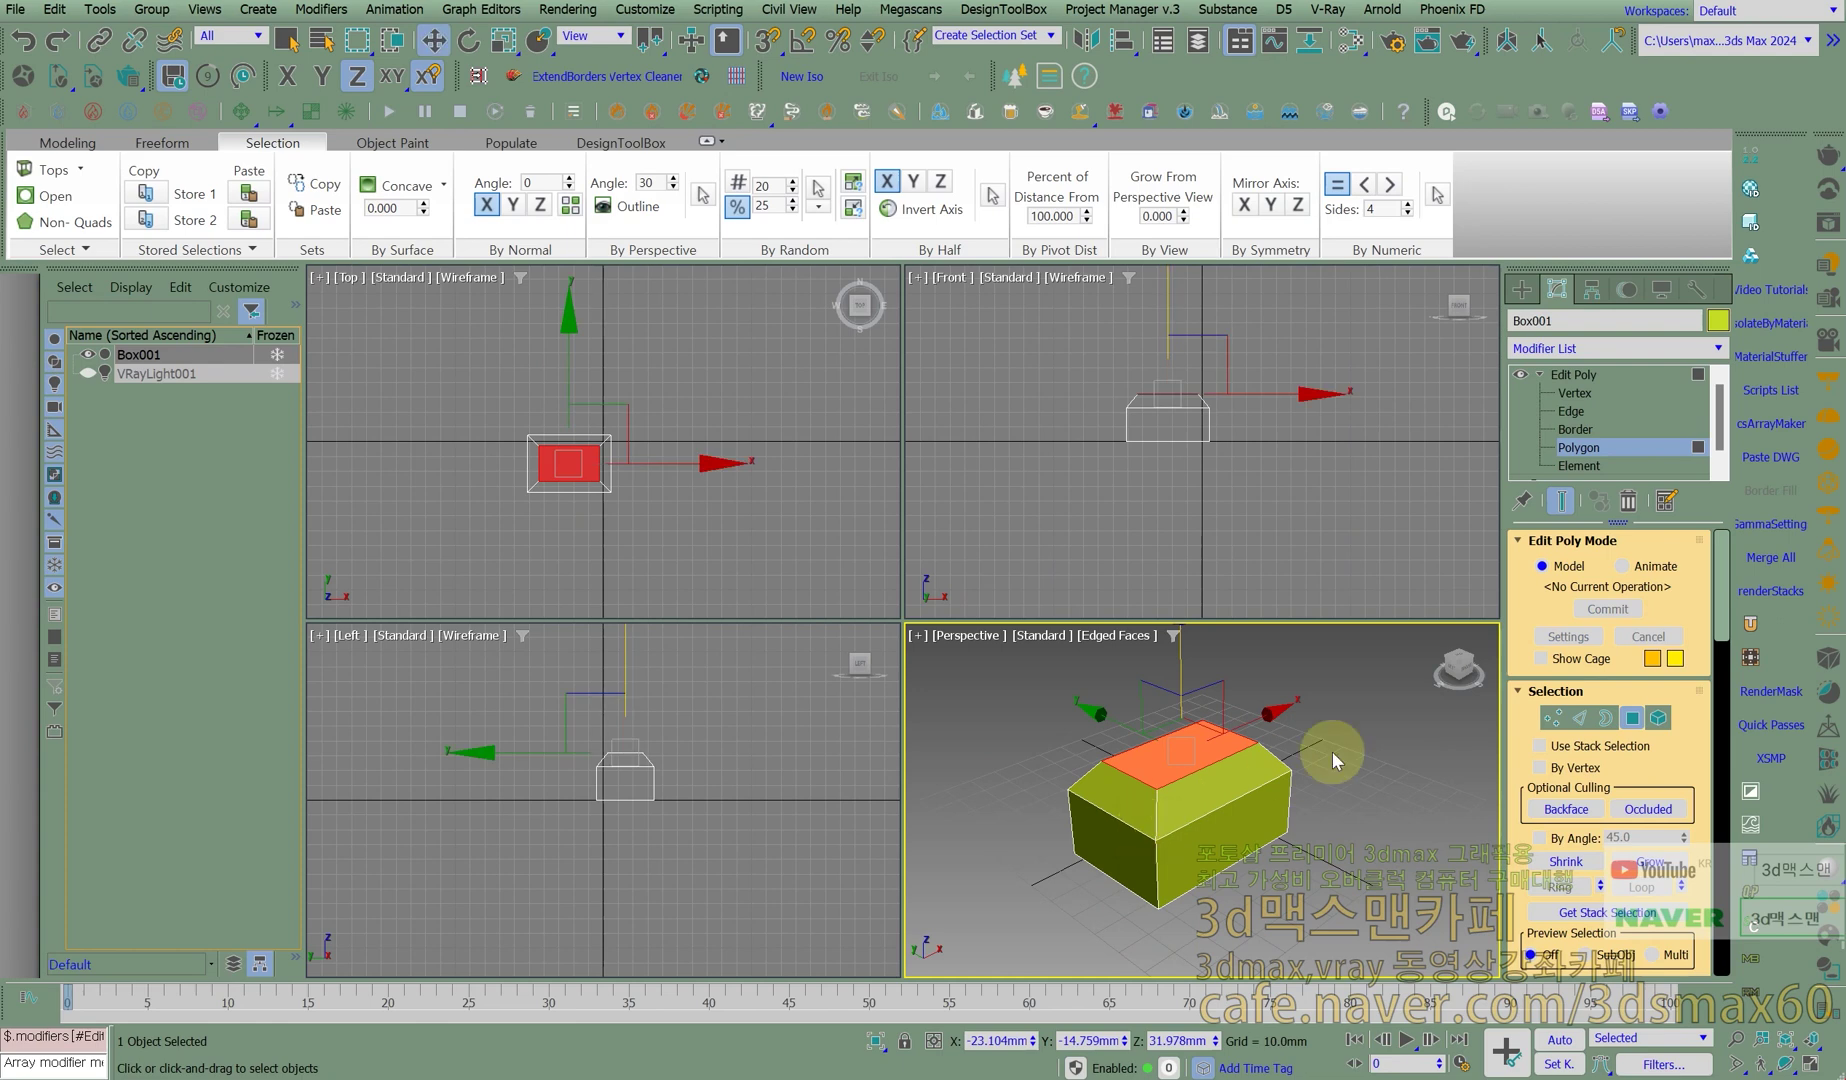
{"action": "left_click", "coordinate": [1371, 742]}
{"action": "left_click", "coordinate": [1619, 374]}
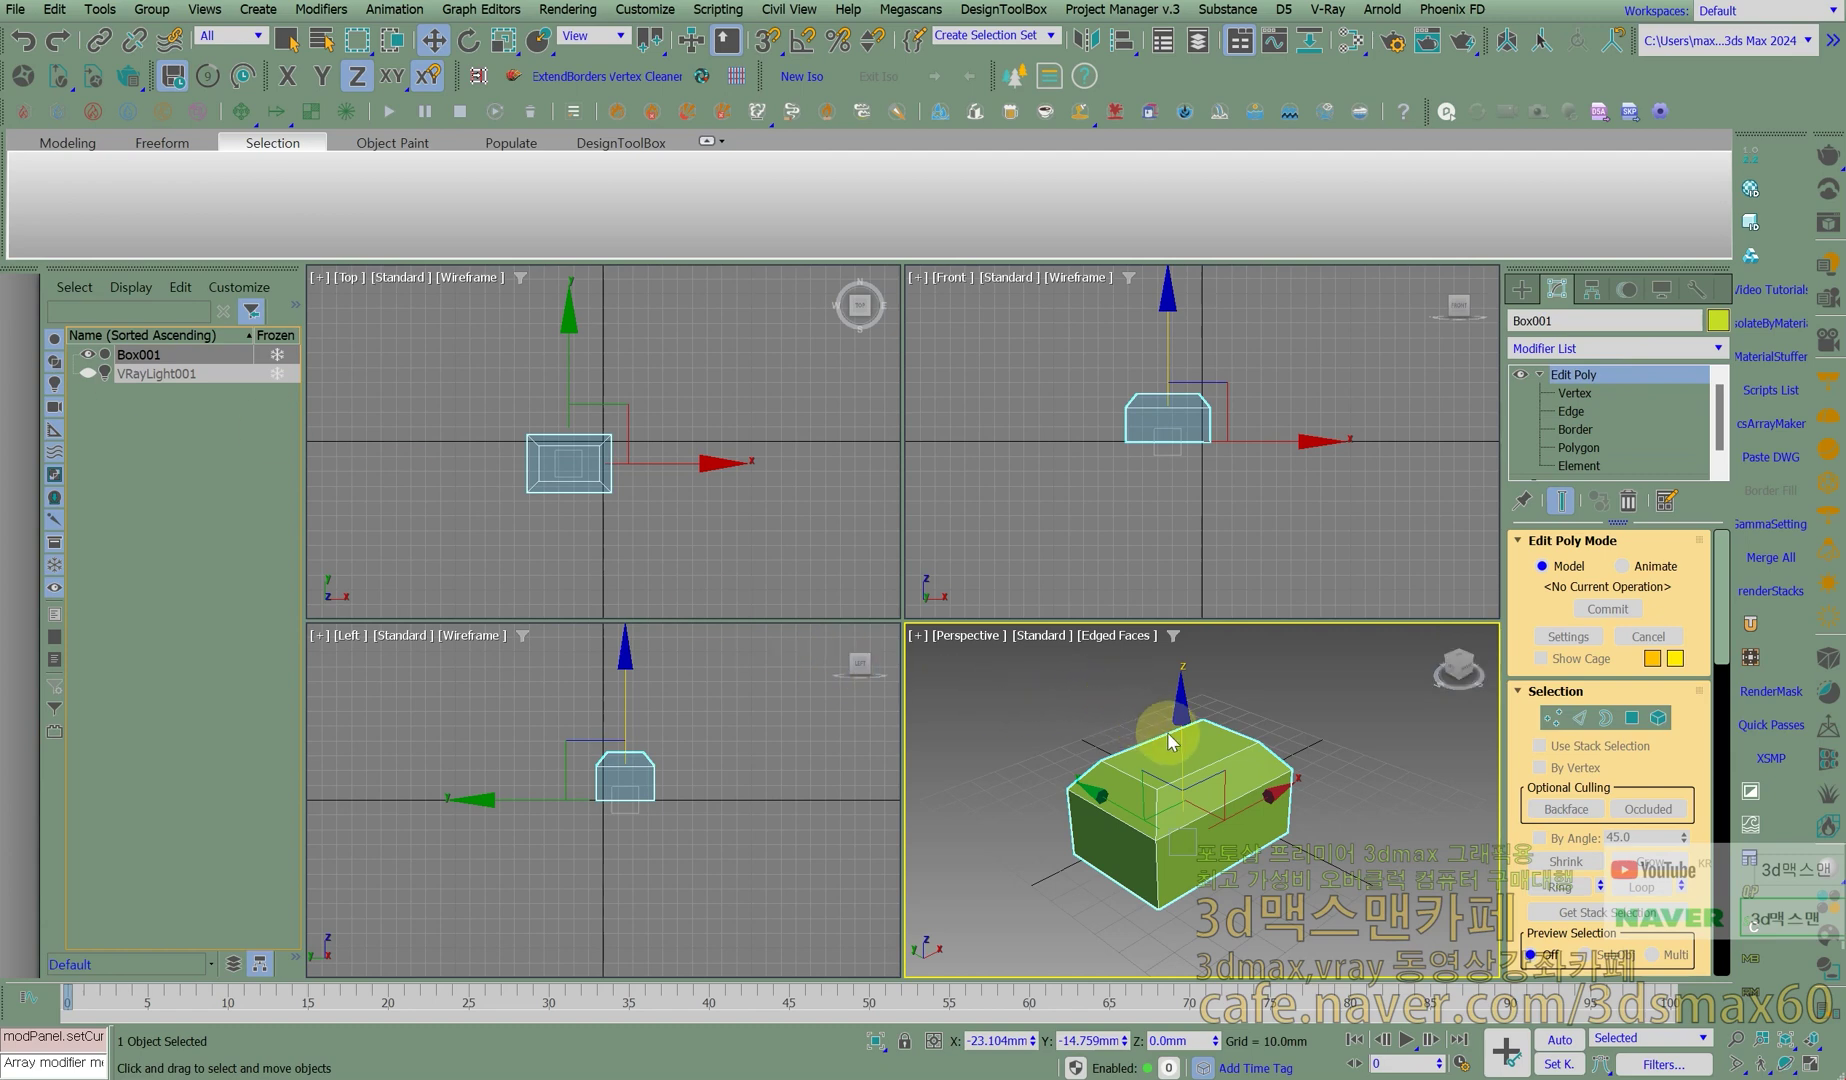
Bring up the WordPad lesson outline, highlight the FFD topic, and return to the 3ds Max scene.
{"action": "left_click_drag", "start_coordinate": [0, 3], "coordinate": [580, 3]}
{"action": "left_click_drag", "start_coordinate": [374, 521], "coordinate": [287, 519]}
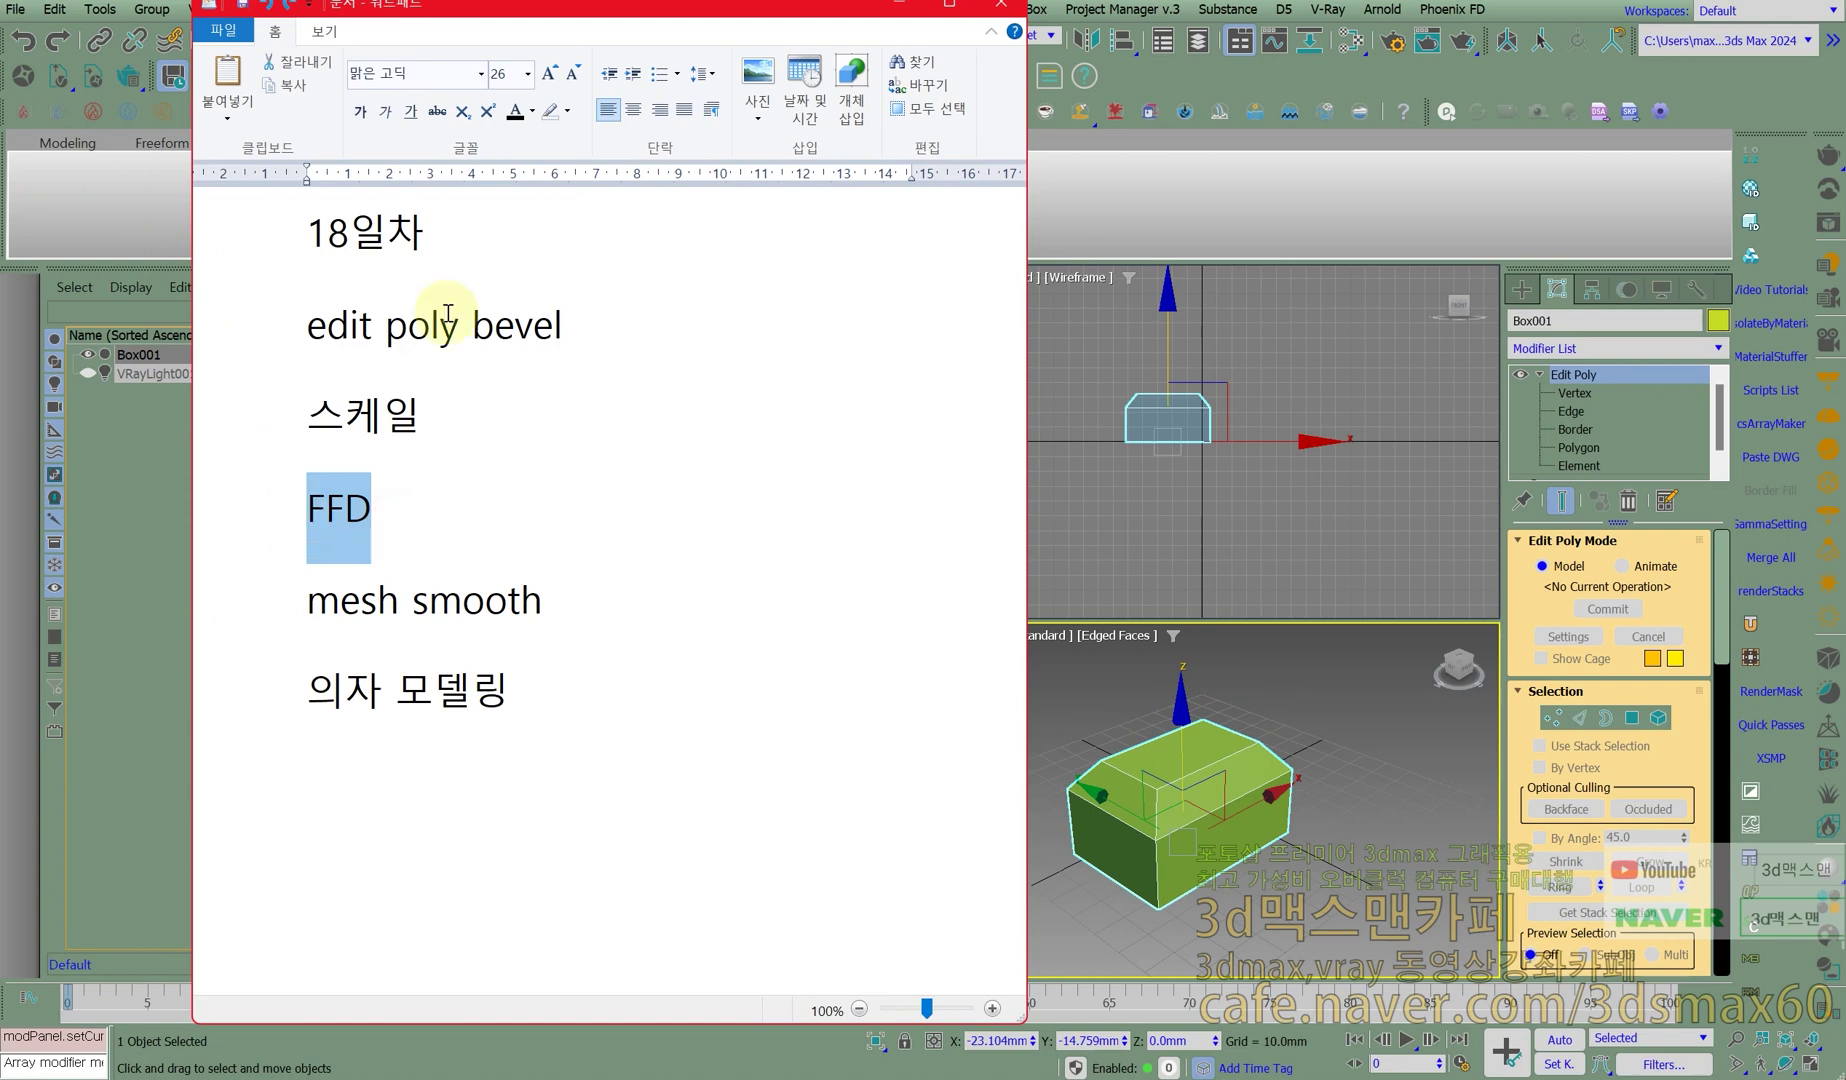
{"action": "left_click_drag", "start_coordinate": [677, 3], "coordinate": [0, 36]}
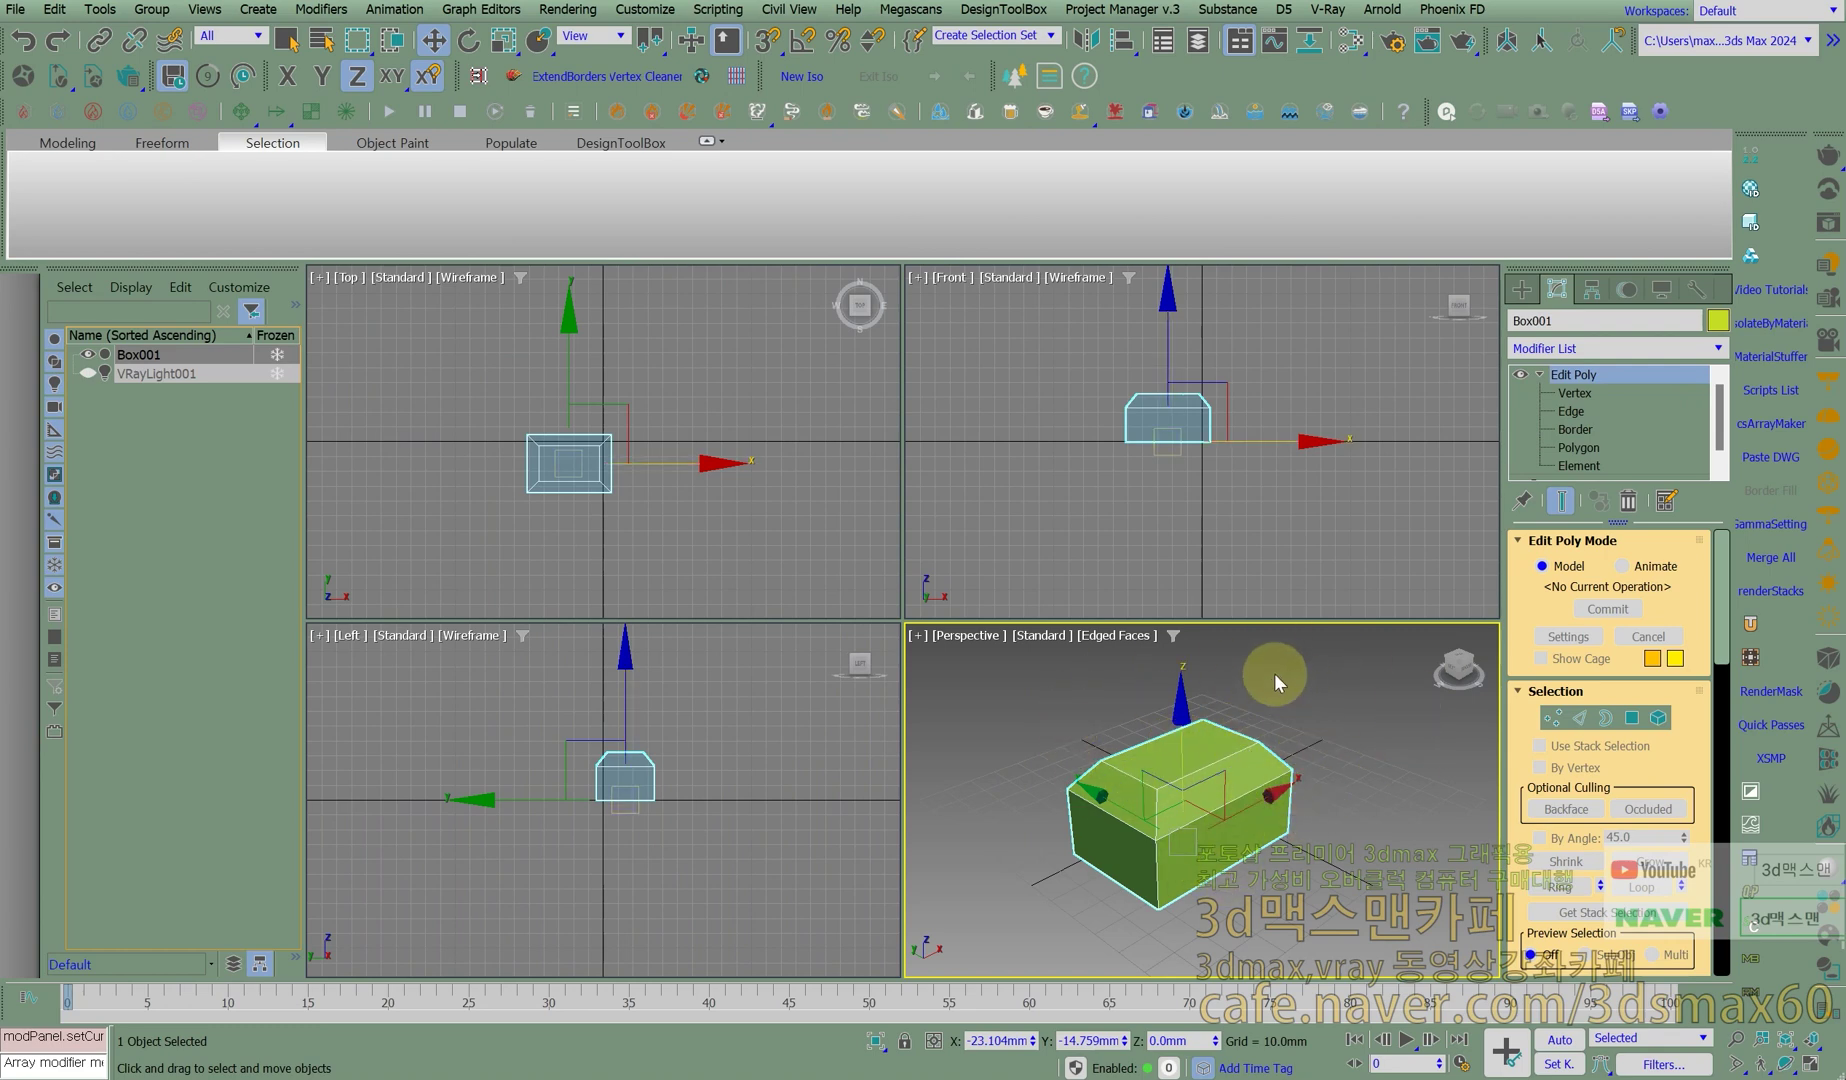
Create a second box about 28.4 mm long, 44.6 mm wide and 28.6 mm high in front of the beveled box.
{"action": "middle_click_drag", "start_coordinate": [1168, 768], "coordinate": [1056, 750]}
{"action": "left_click", "coordinate": [1521, 289]}
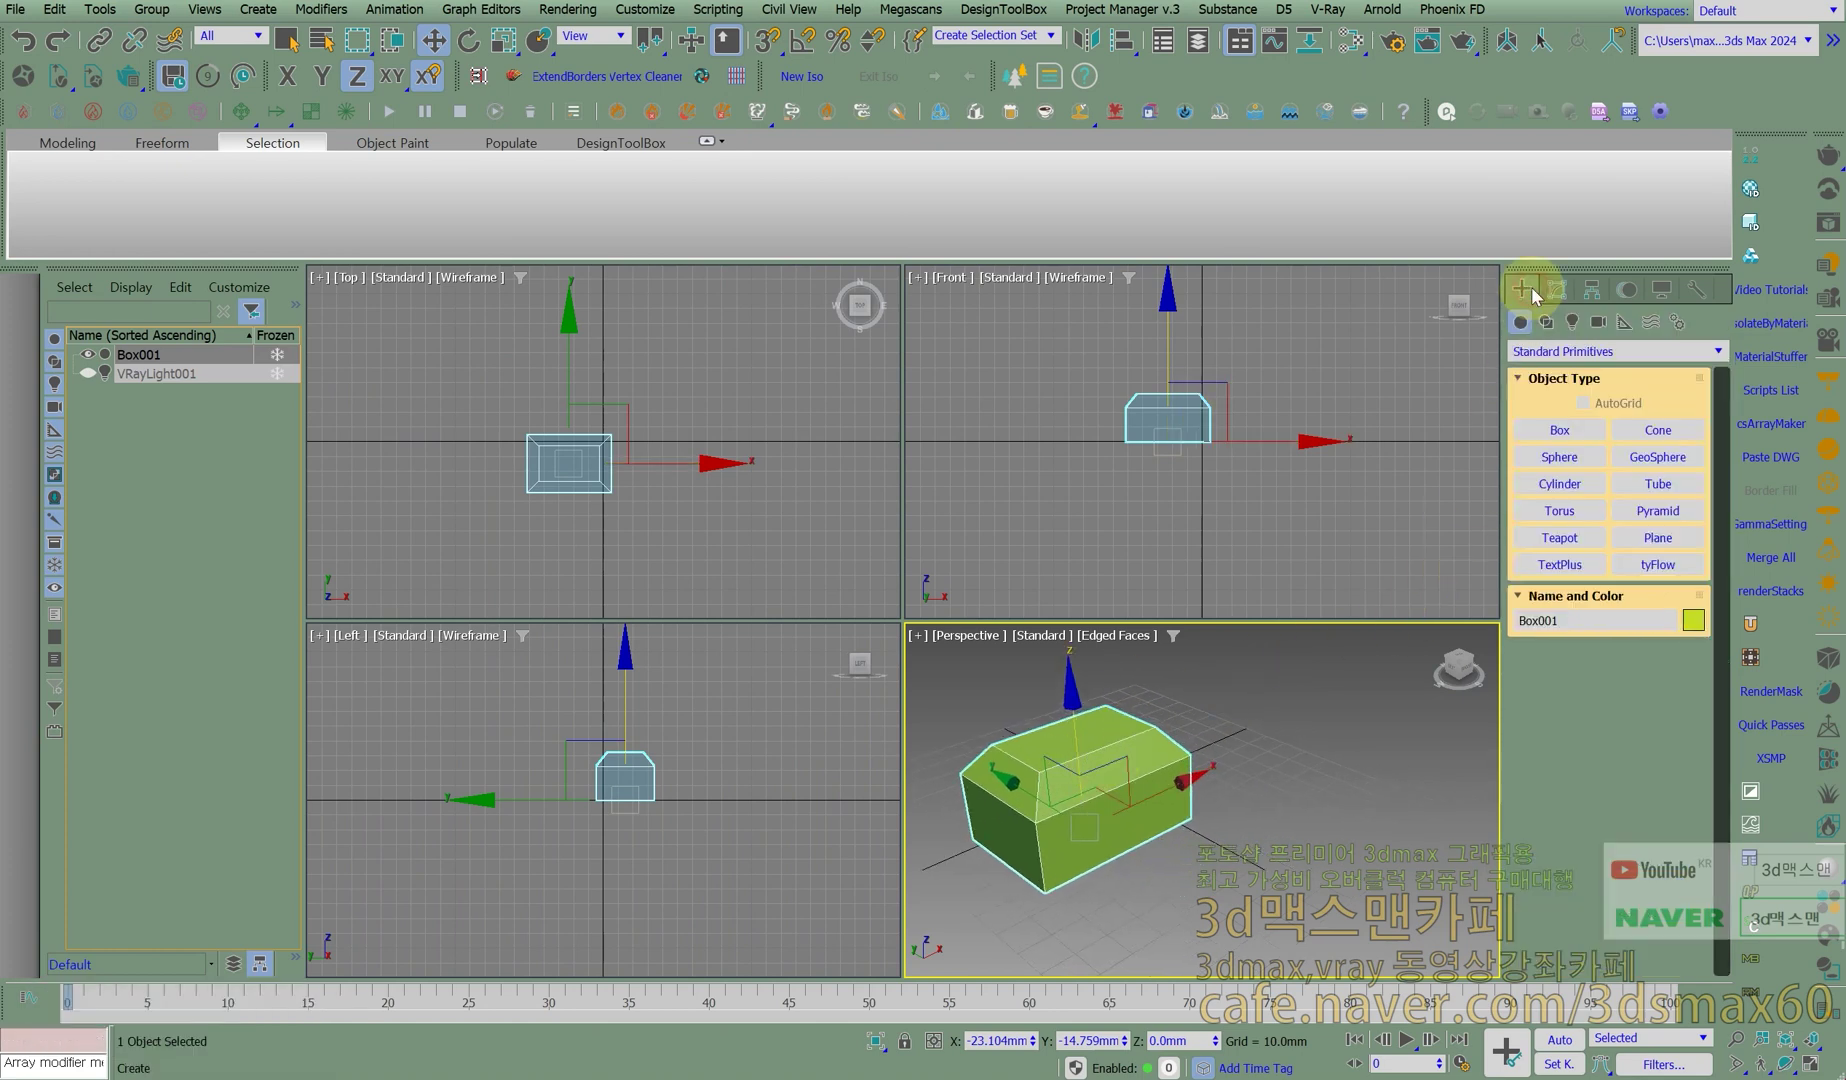
{"action": "left_click", "coordinate": [1559, 429]}
{"action": "left_click_drag", "start_coordinate": [1274, 831], "coordinate": [1245, 938]}
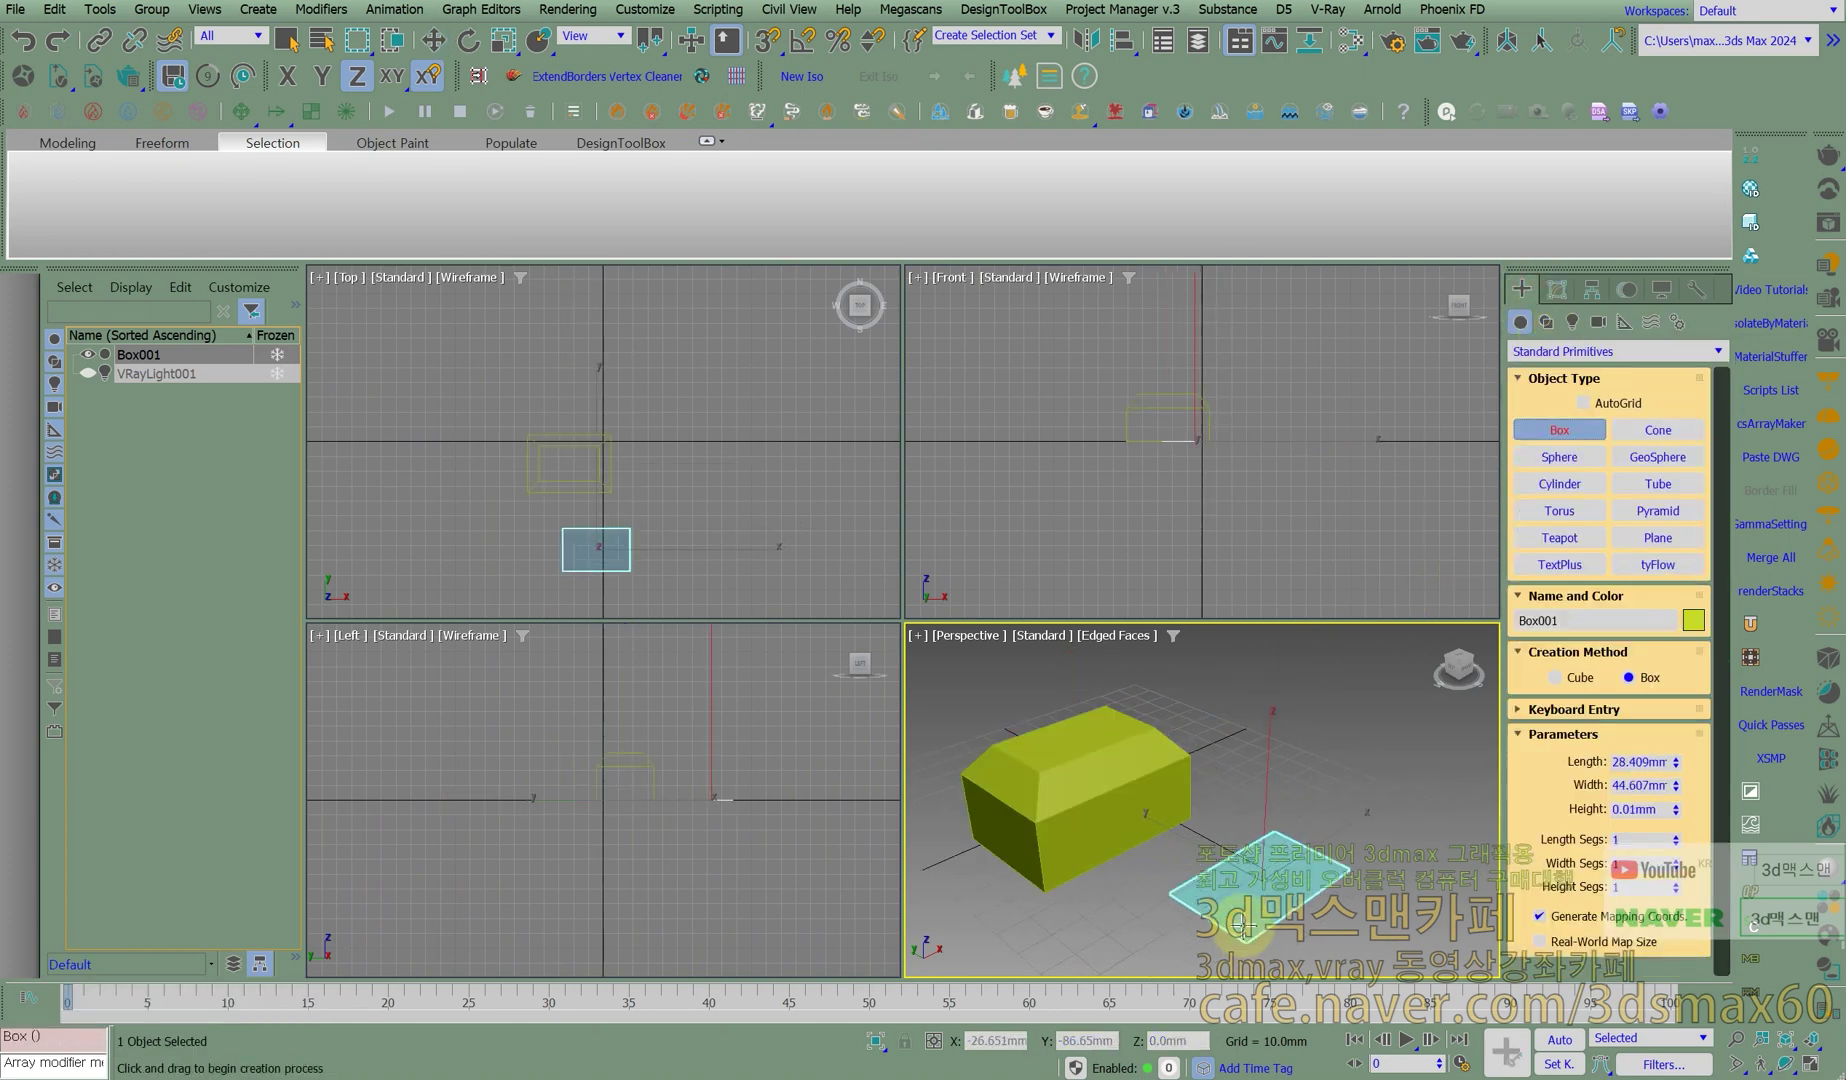
{"action": "left_click", "coordinate": [1265, 827]}
{"action": "middle_click_drag", "start_coordinate": [1265, 827], "coordinate": [1133, 832]}
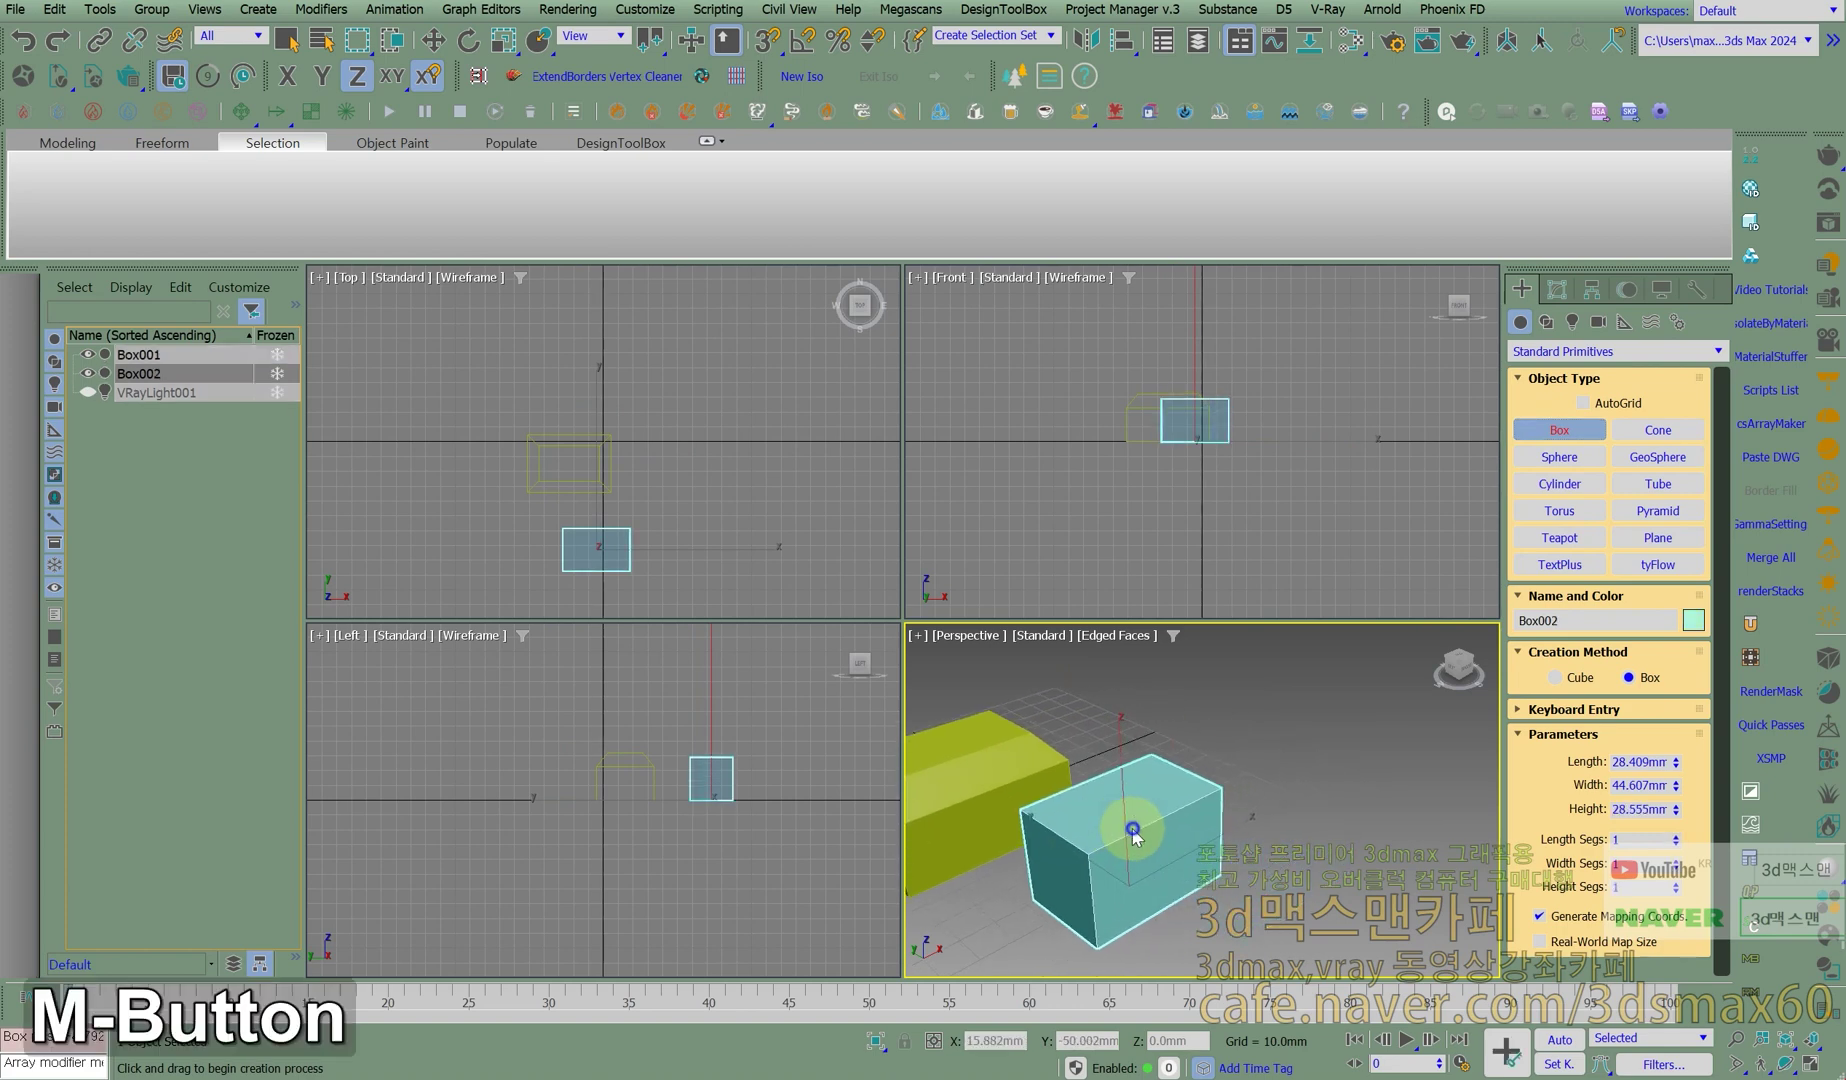
{"action": "right_click", "coordinate": [1136, 834]}
Copy the new box about 75 mm along X and raise its segments to length 51 and width 68, with many height segments too.
{"action": "left_click_drag", "start_coordinate": [1200, 842], "coordinate": [1364, 768], "text": "shift"}
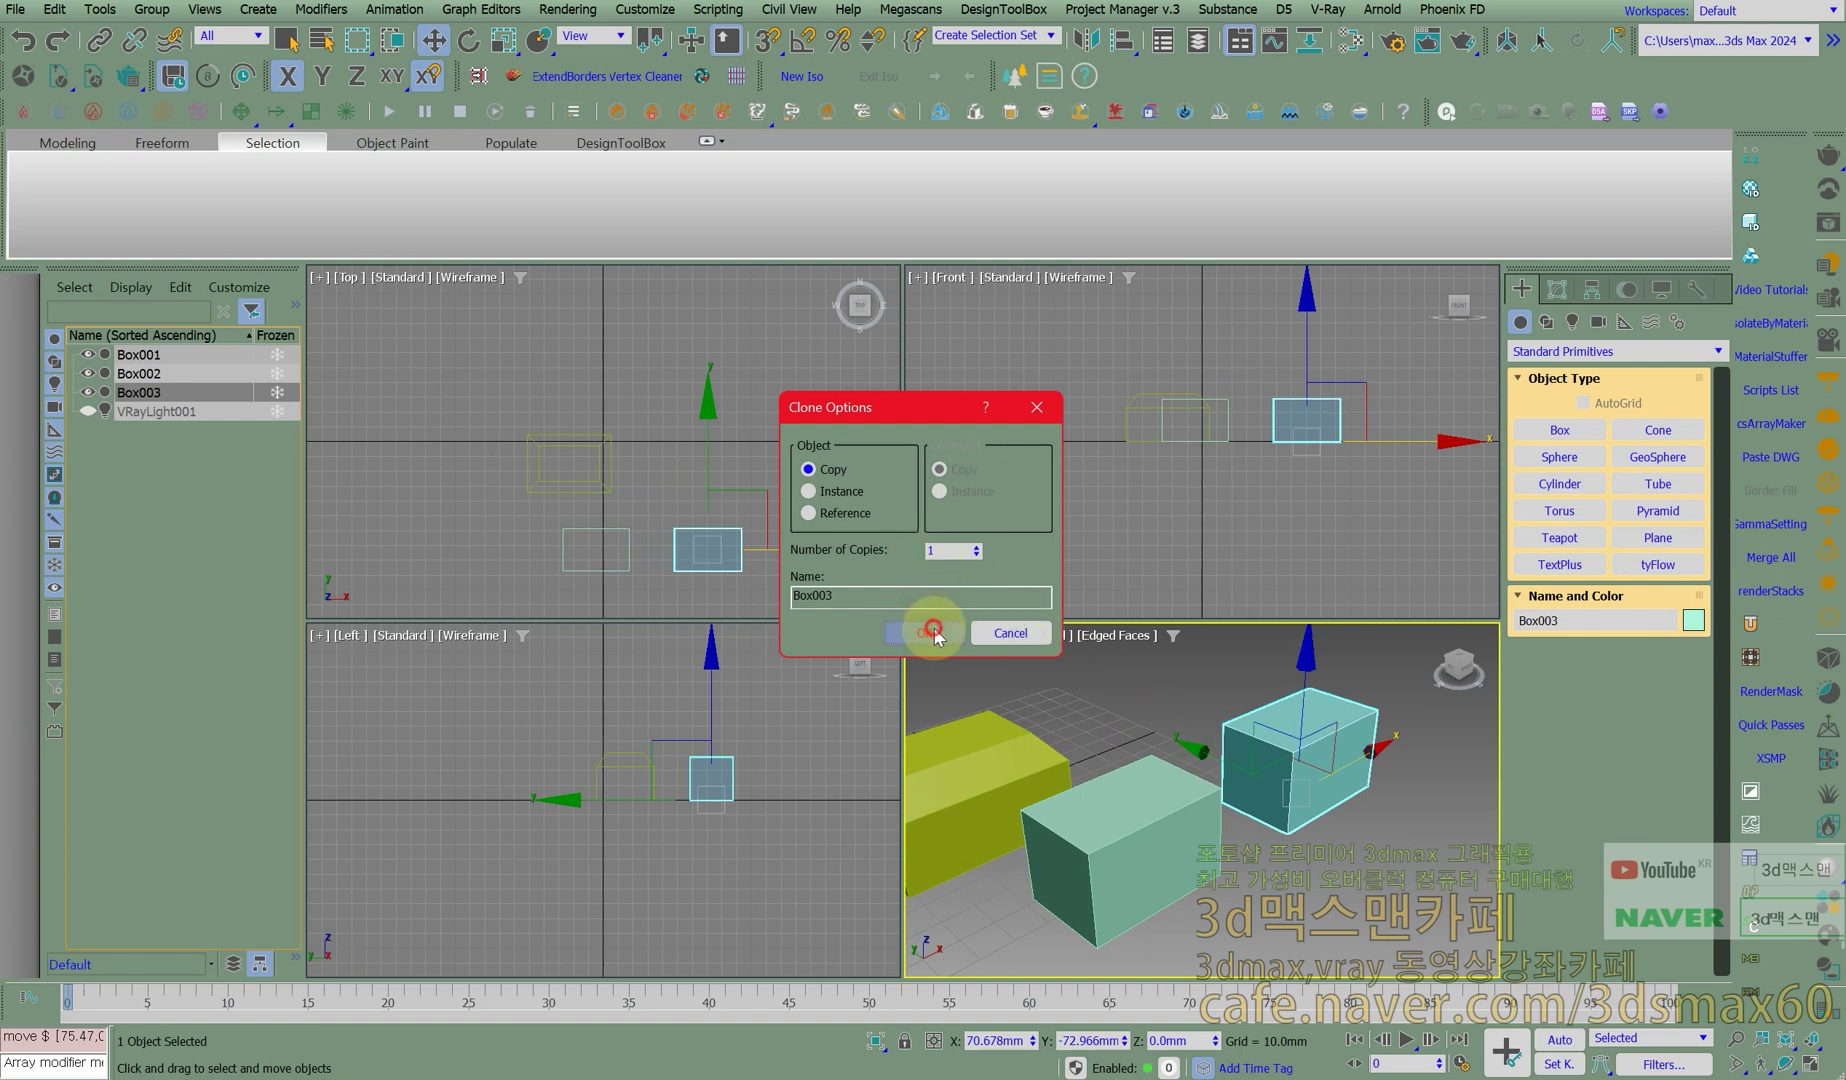
{"action": "left_click", "coordinate": [924, 632]}
{"action": "left_click", "coordinate": [1557, 289]}
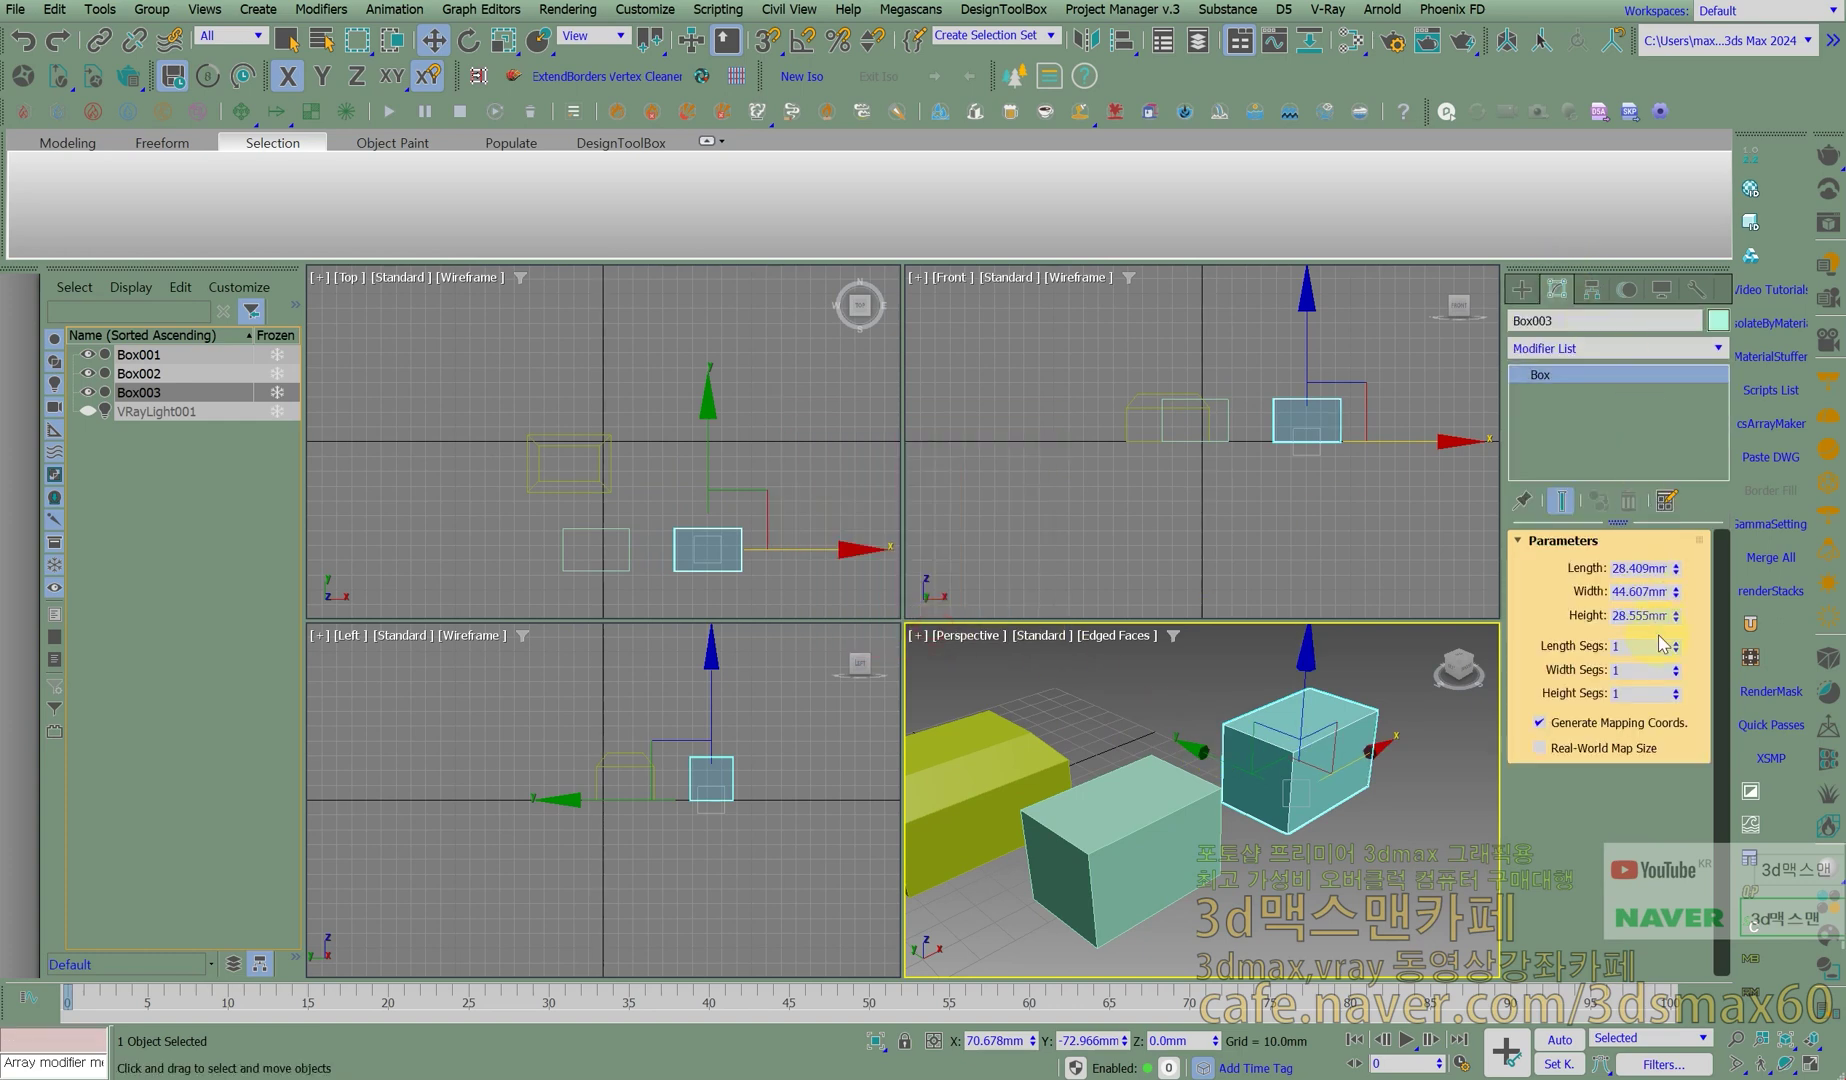
{"action": "mouse_move", "coordinate": [1677, 648]}
{"action": "left_mouse_down"}
{"action": "mouse_move", "coordinate": [1677, 597]}
{"action": "mouse_move", "coordinate": [1682, 686]}
{"action": "mouse_move", "coordinate": [1681, 648]}
{"action": "left_mouse_up"}
Apply one shared Taper modifier to the plain box and its densely segmented copy, with the amount set to 0.75.
{"action": "left_click", "coordinate": [1138, 842]}
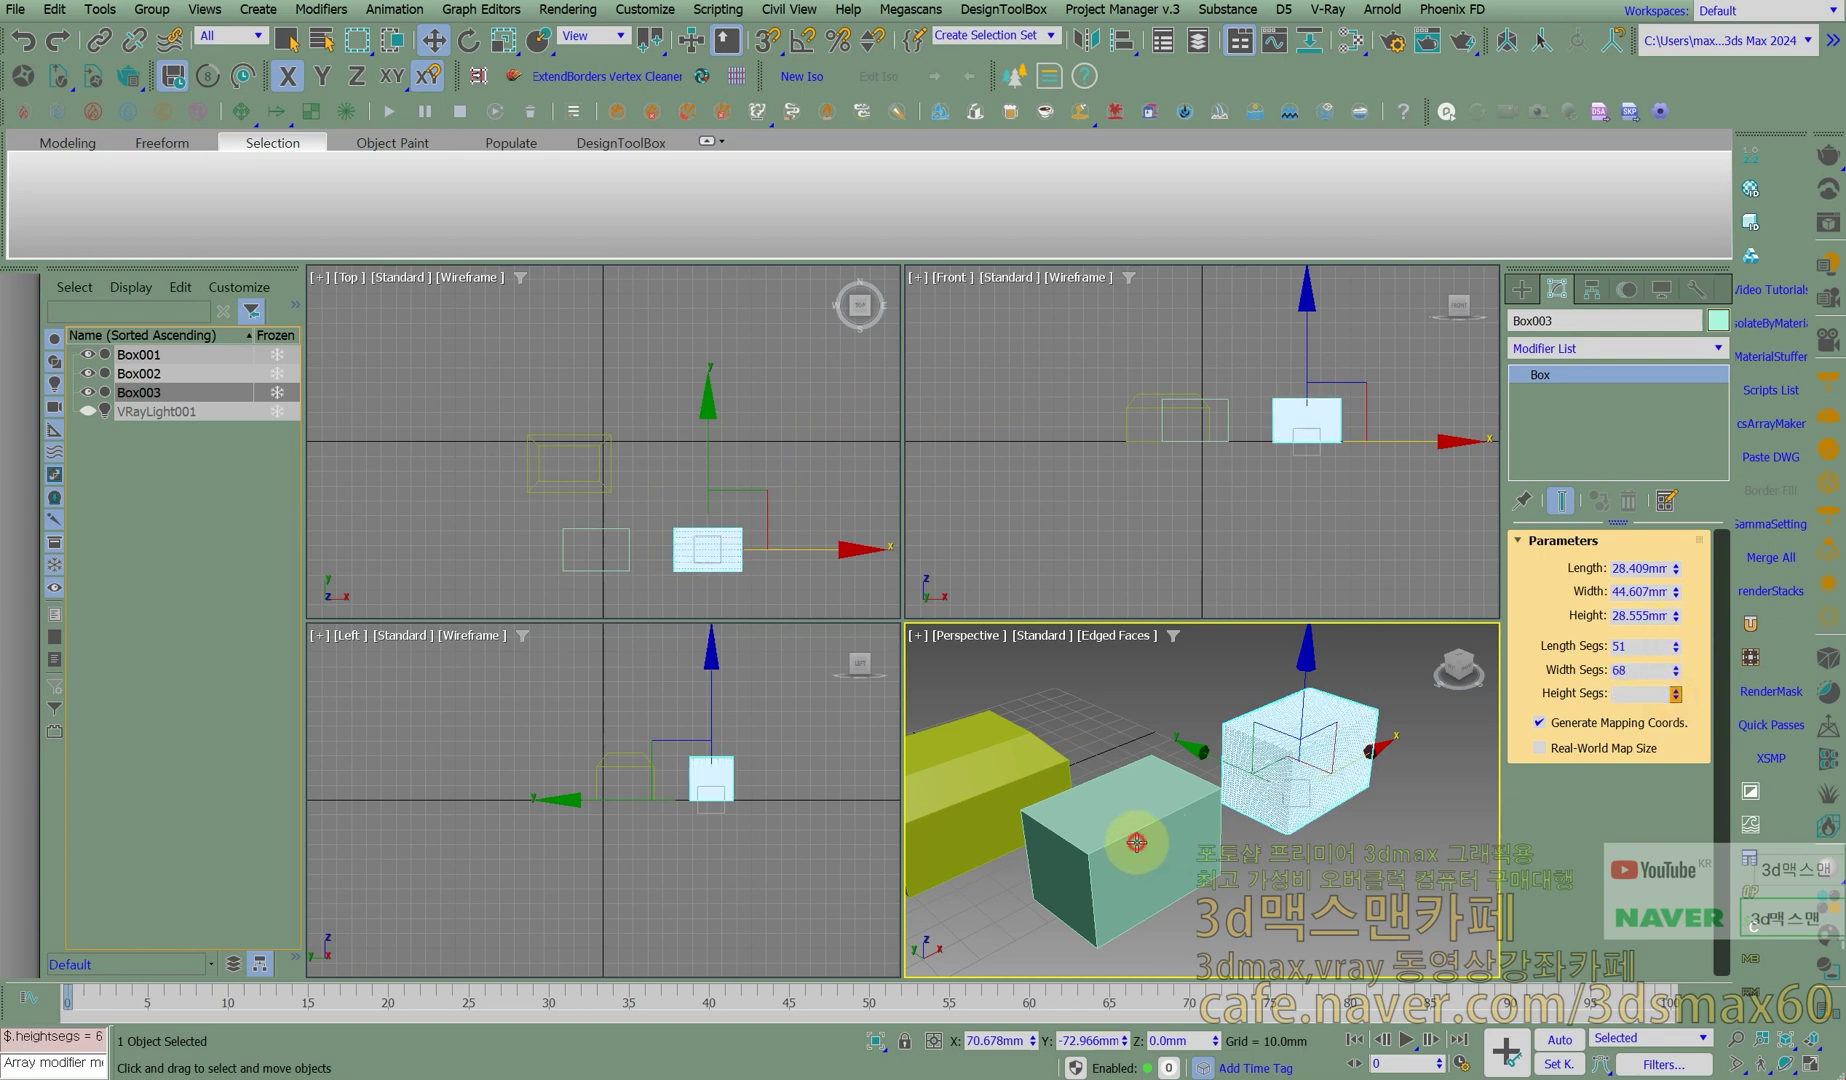
{"action": "left_click", "coordinate": [1219, 759], "text": "ctrl"}
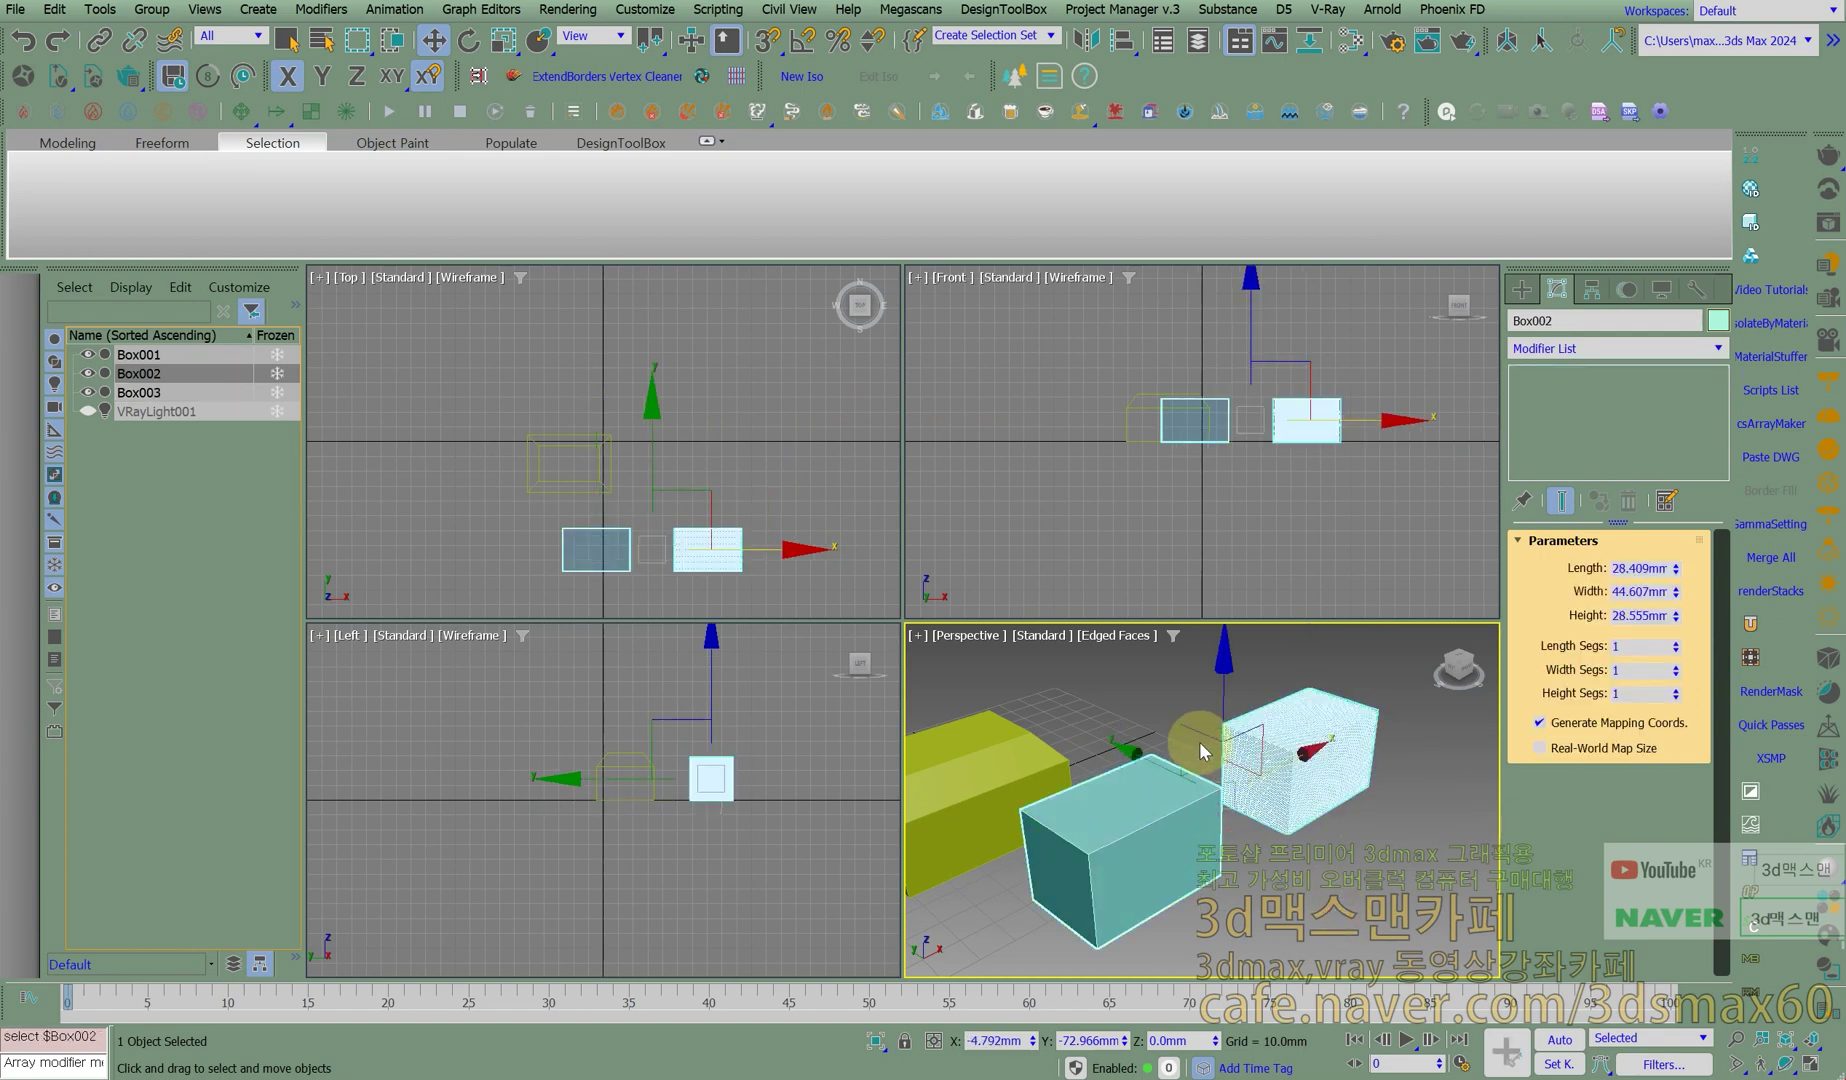
{"action": "left_click", "coordinate": [1716, 350]}
{"action": "type", "text": "t"}
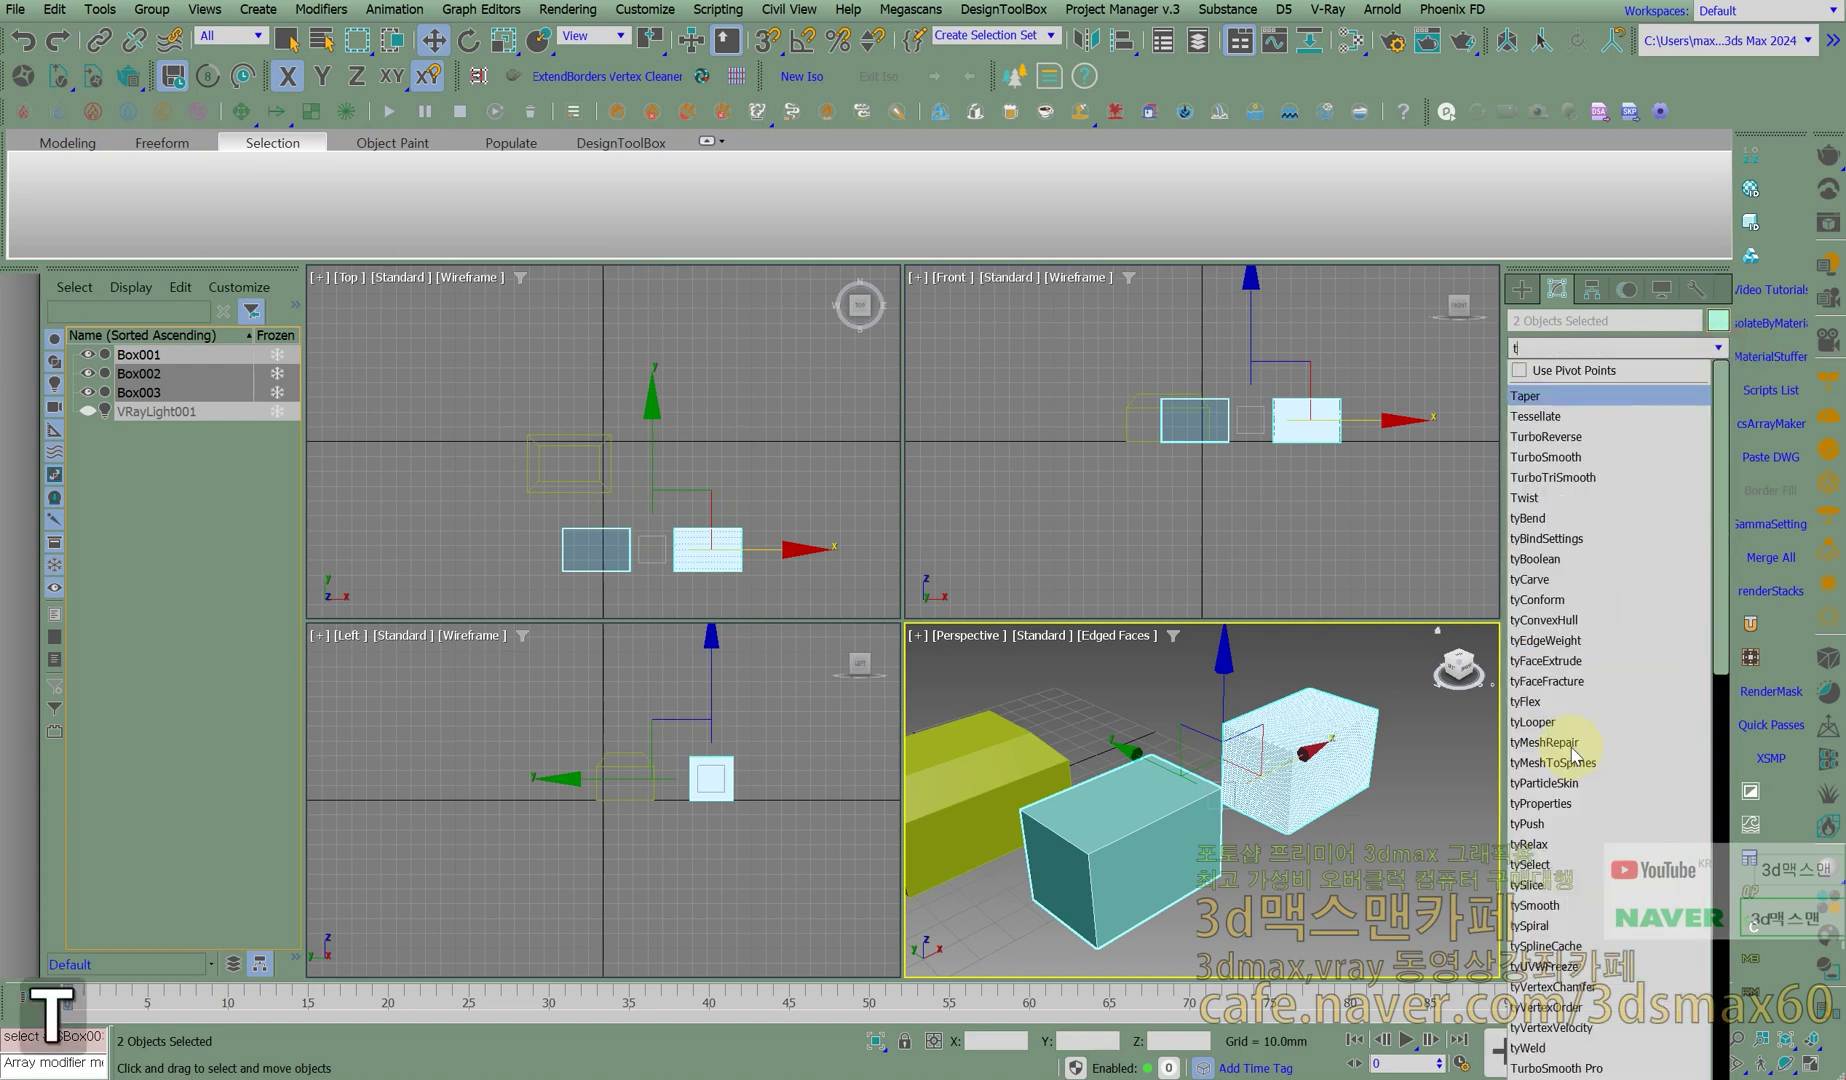
{"action": "left_click", "coordinate": [1558, 400]}
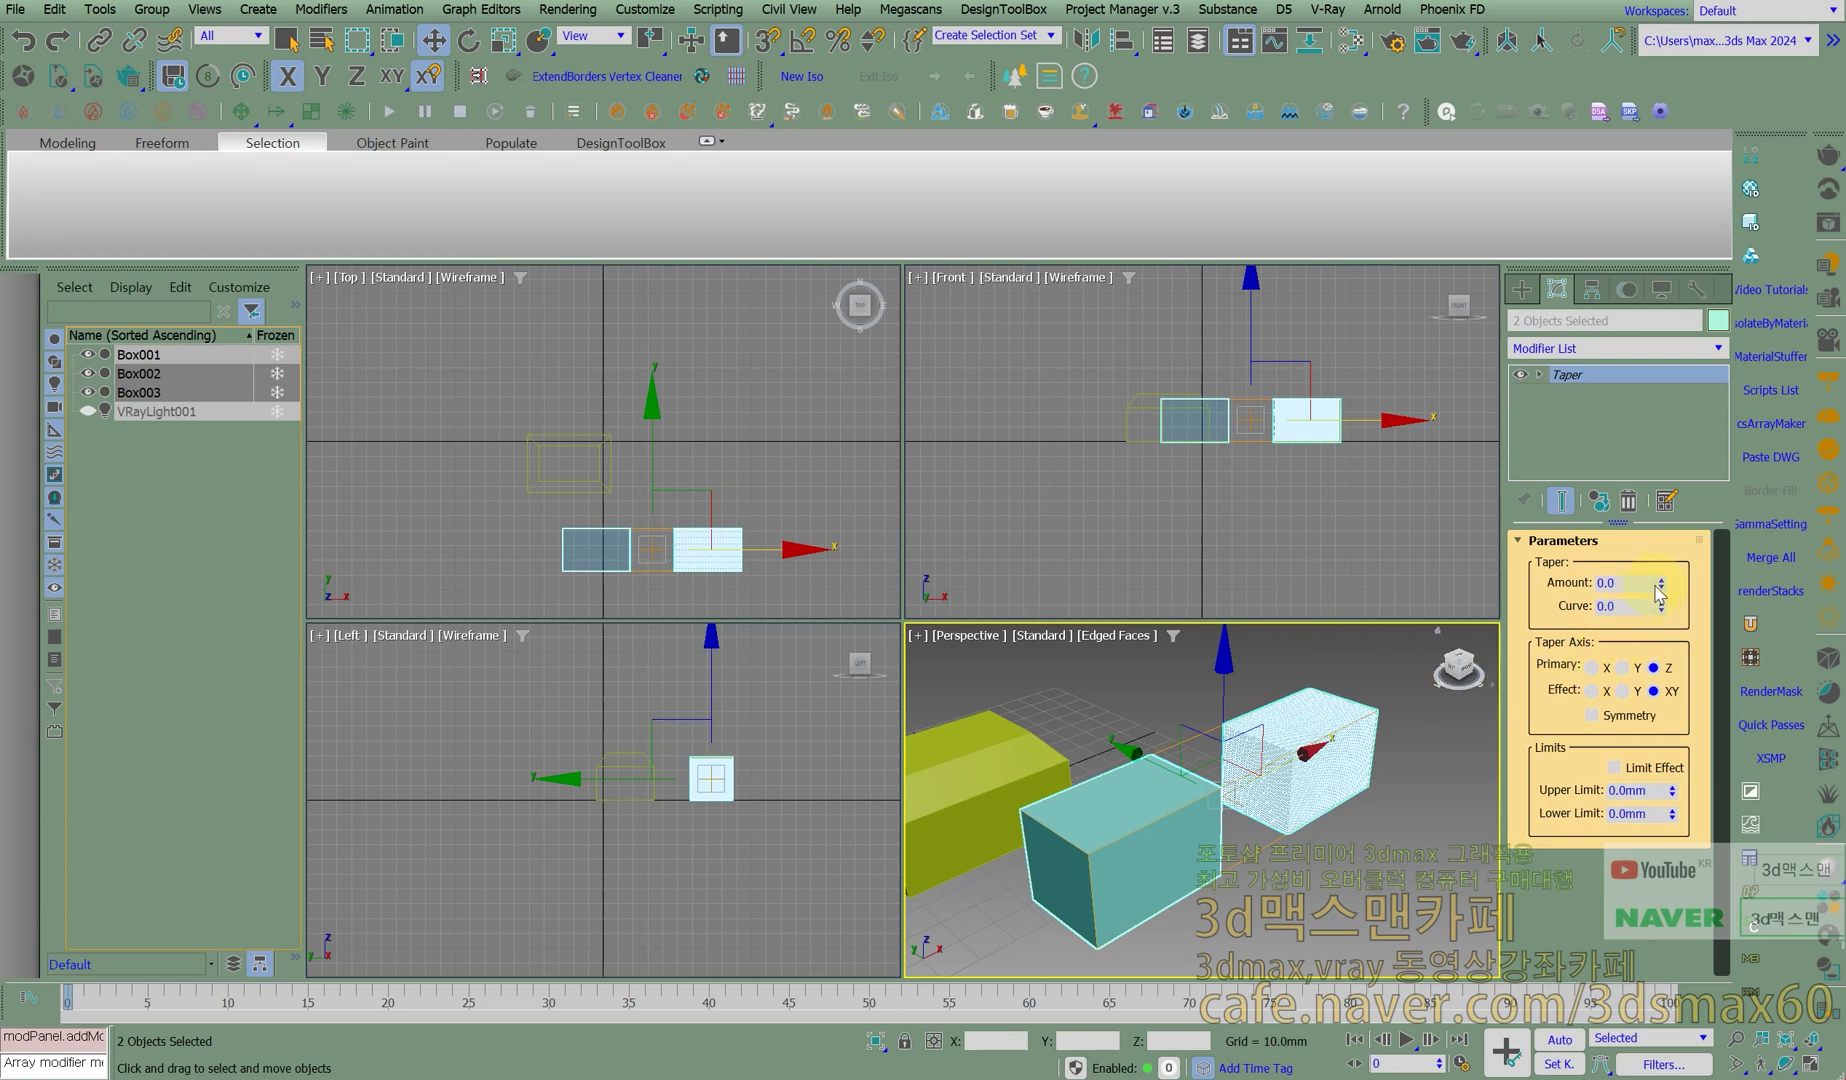
{"action": "left_click_drag", "start_coordinate": [1662, 583], "coordinate": [1667, 545]}
{"action": "mouse_move", "coordinate": [1670, 636]}
{"action": "left_mouse_down"}
{"action": "mouse_move", "coordinate": [1664, 532]}
{"action": "mouse_move", "coordinate": [1670, 625]}
{"action": "left_mouse_up"}
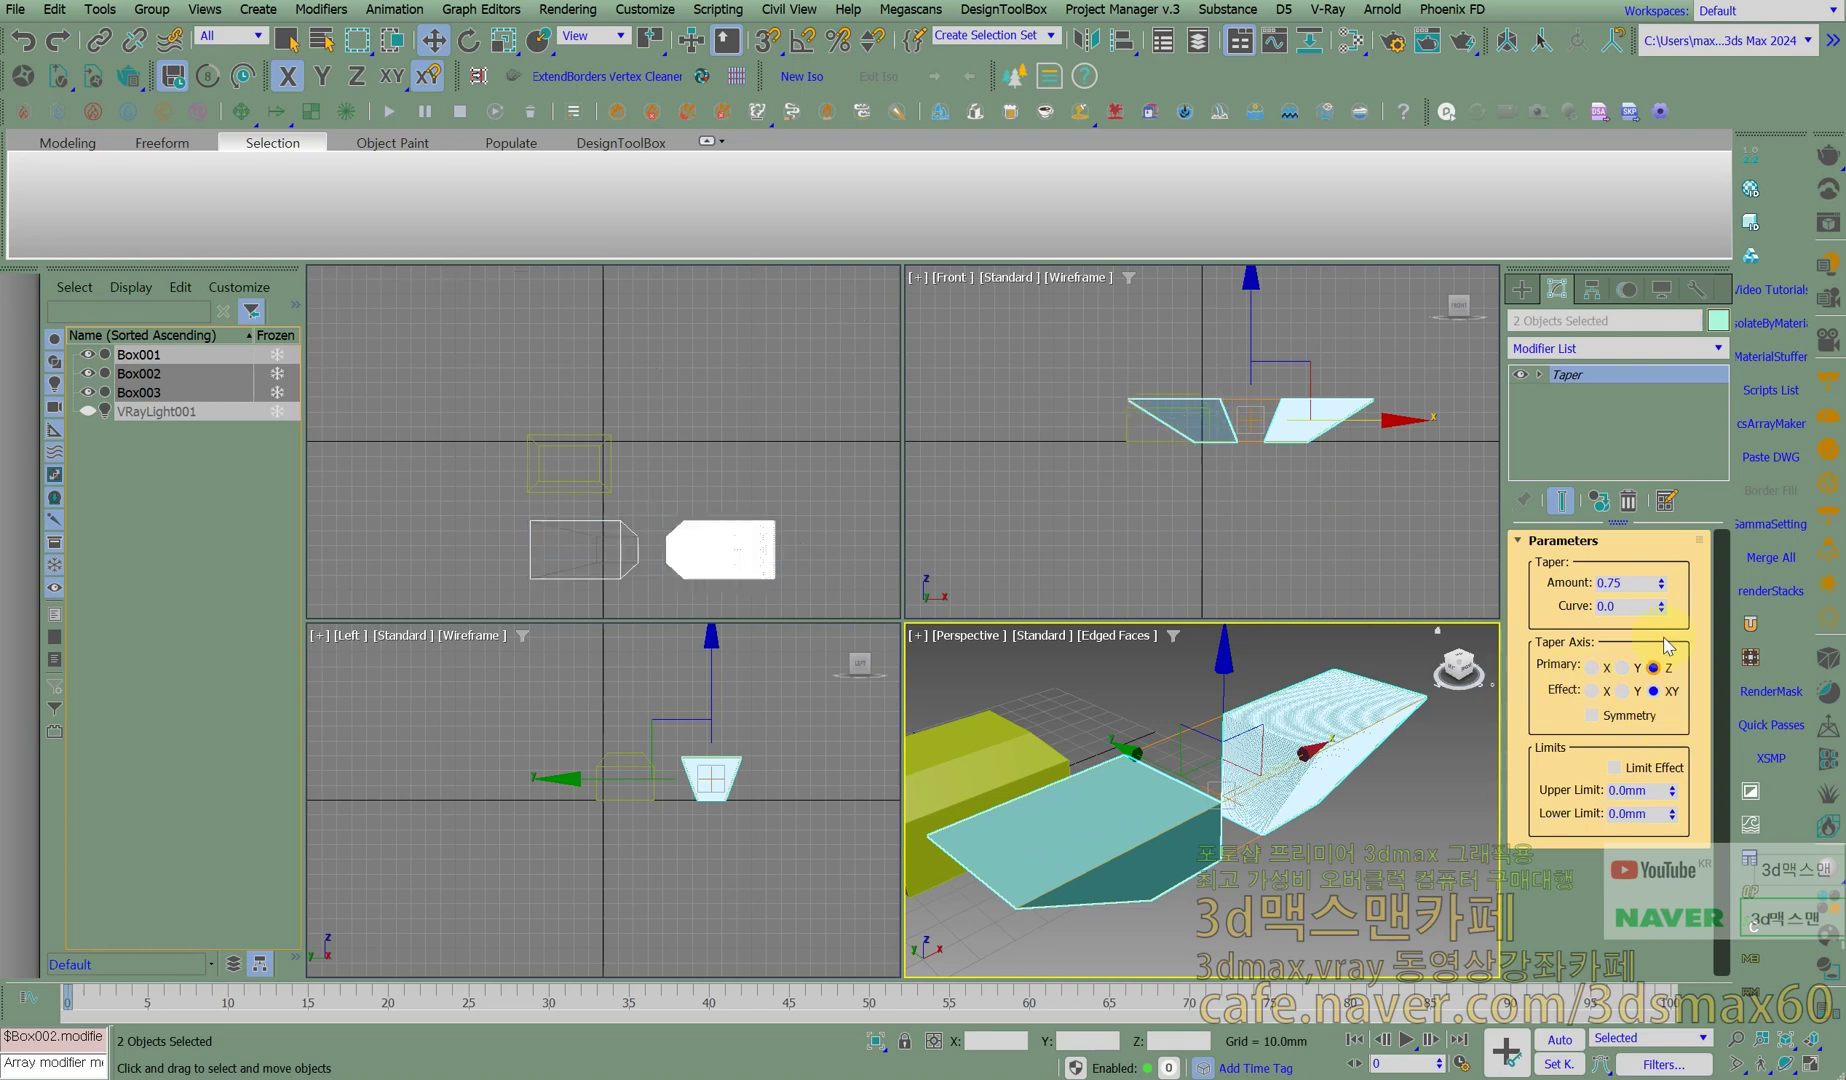
Try a Taper curve of about -0.76 on both boxes, reset it to 0, and remove the shared modifier.
{"action": "left_click_drag", "start_coordinate": [1664, 608], "coordinate": [1681, 555]}
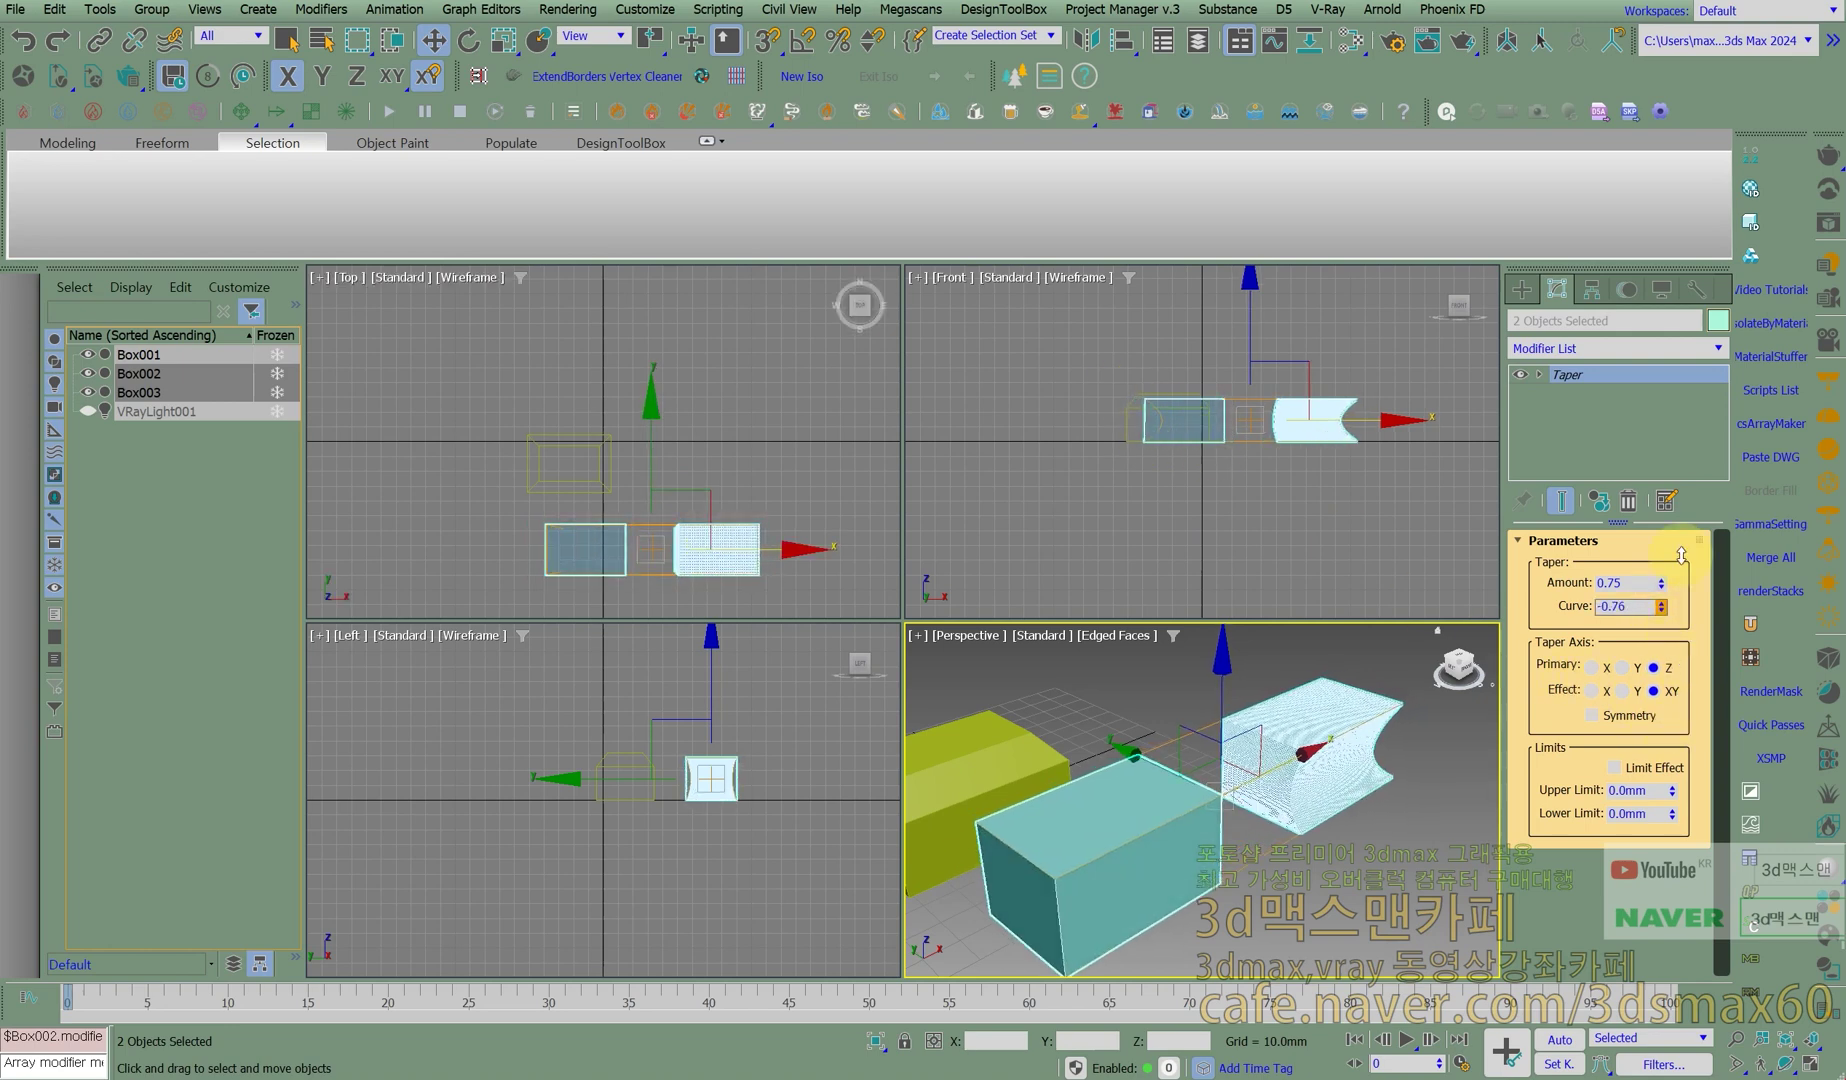
{"action": "left_click_drag", "start_coordinate": [1681, 657], "coordinate": [1670, 603]}
{"action": "left_click", "coordinate": [1635, 501]}
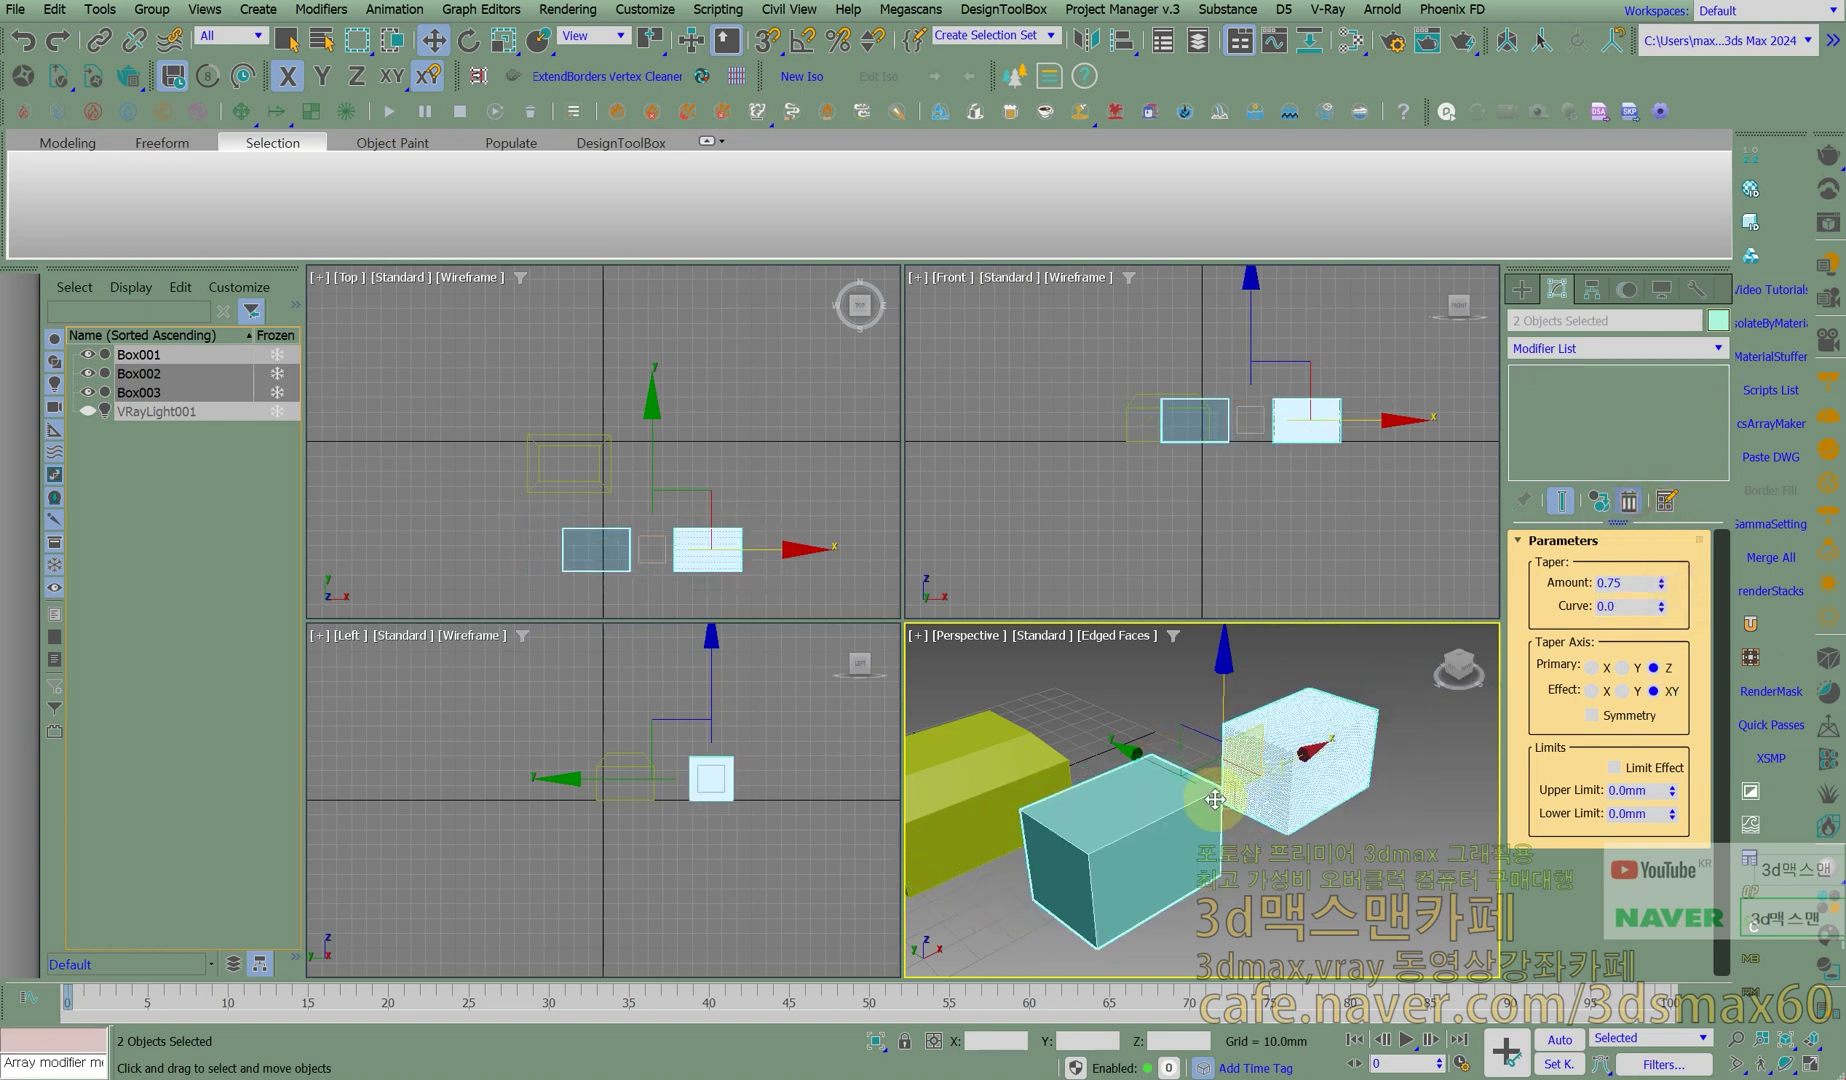
Apply a Taper modifier to the unsegmented box alone, with amount 1.0 and curve -0.66.
{"action": "left_click", "coordinate": [1202, 815]}
{"action": "type", "text": "xta"}
{"action": "key", "text": "Return"}
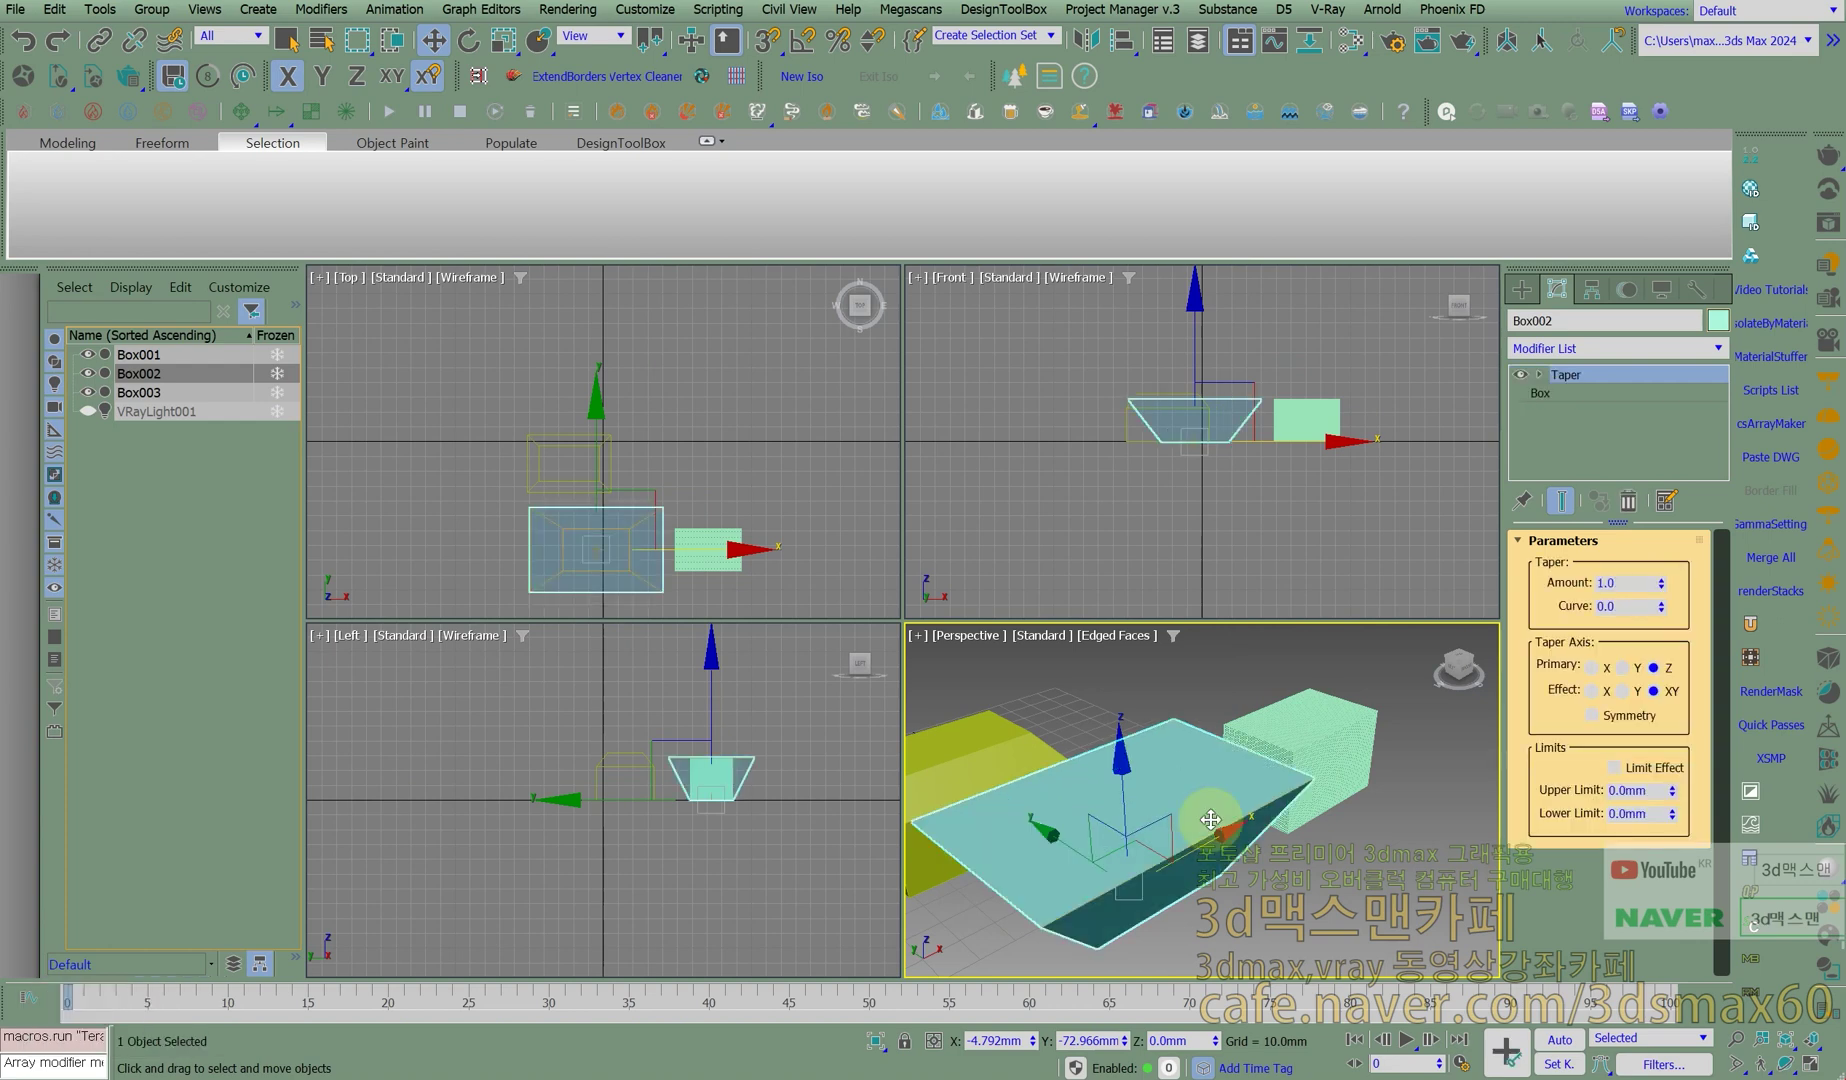
{"action": "left_click_drag", "start_coordinate": [1663, 607], "coordinate": [1679, 567]}
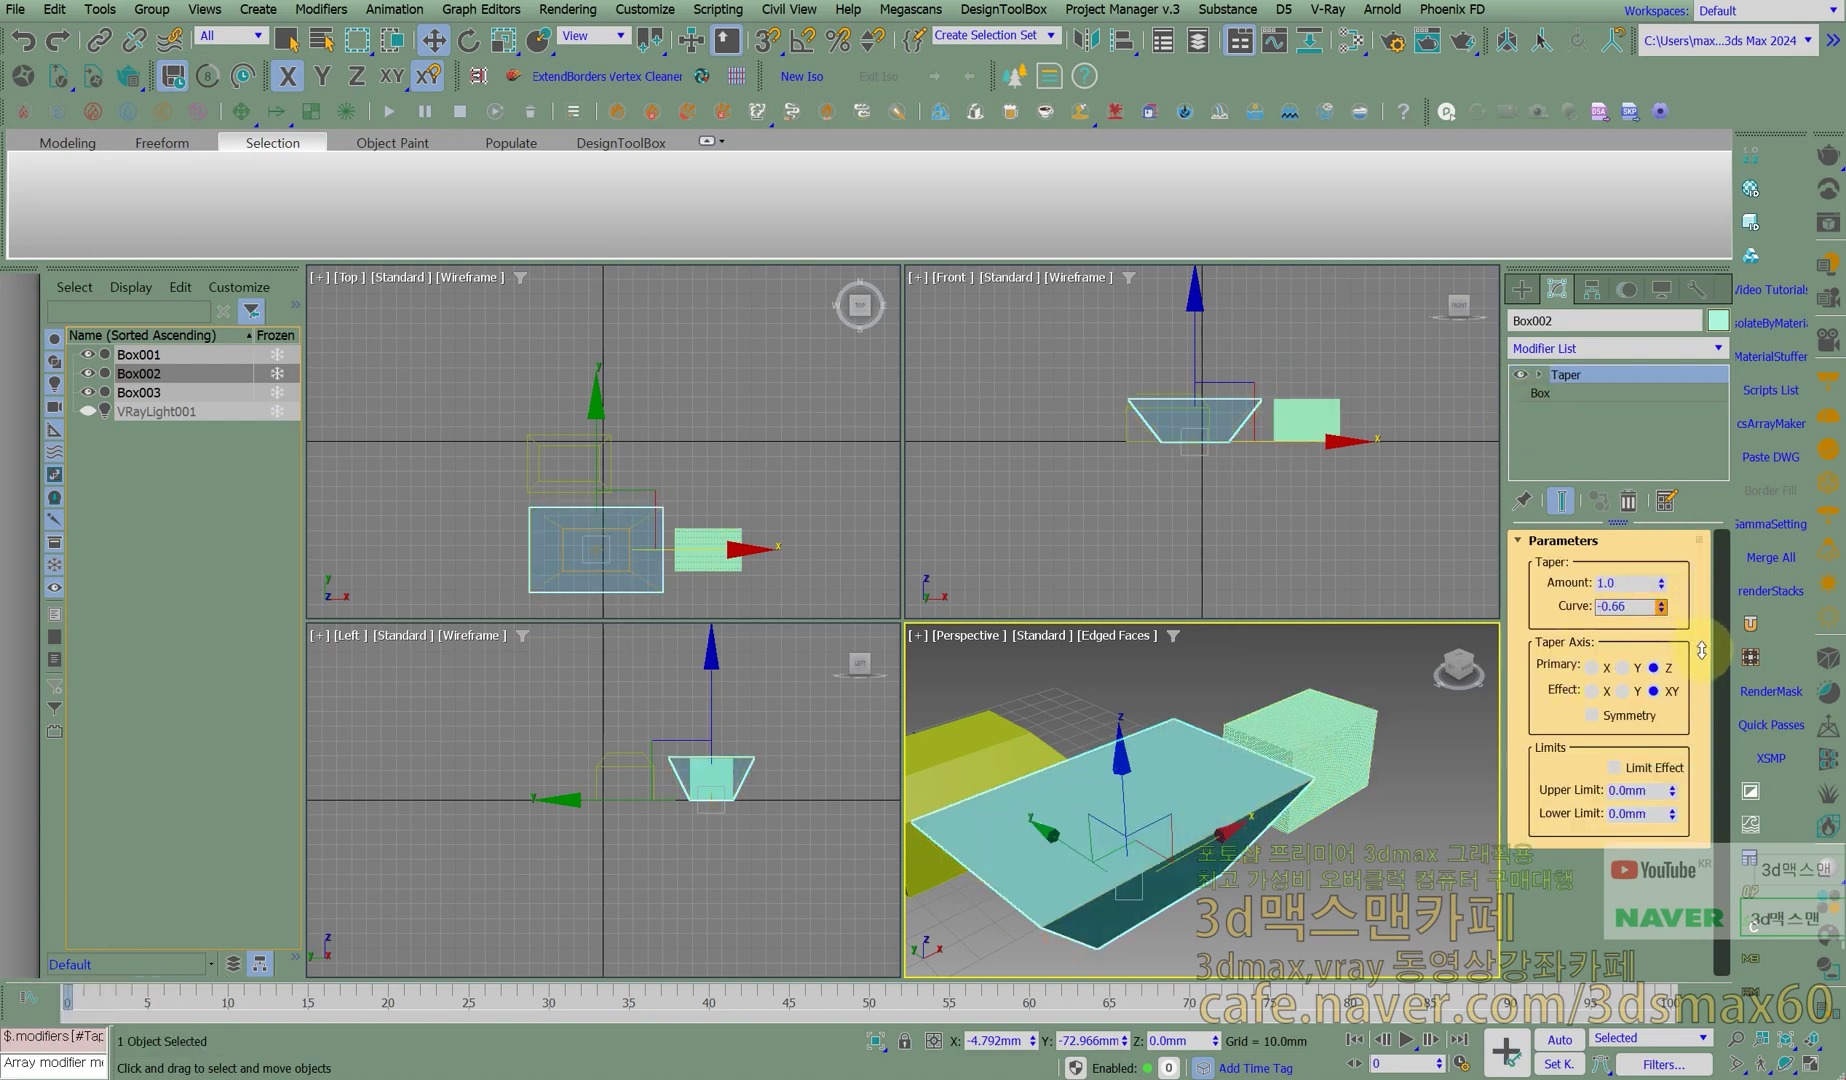
Set the unsegmented box's Taper curve to -2.3 and show the perspective view as wireframe to examine its straight sides.
{"action": "scroll", "coordinate": [1280, 424], "scroll_direction": "up", "scroll_amount": 5}
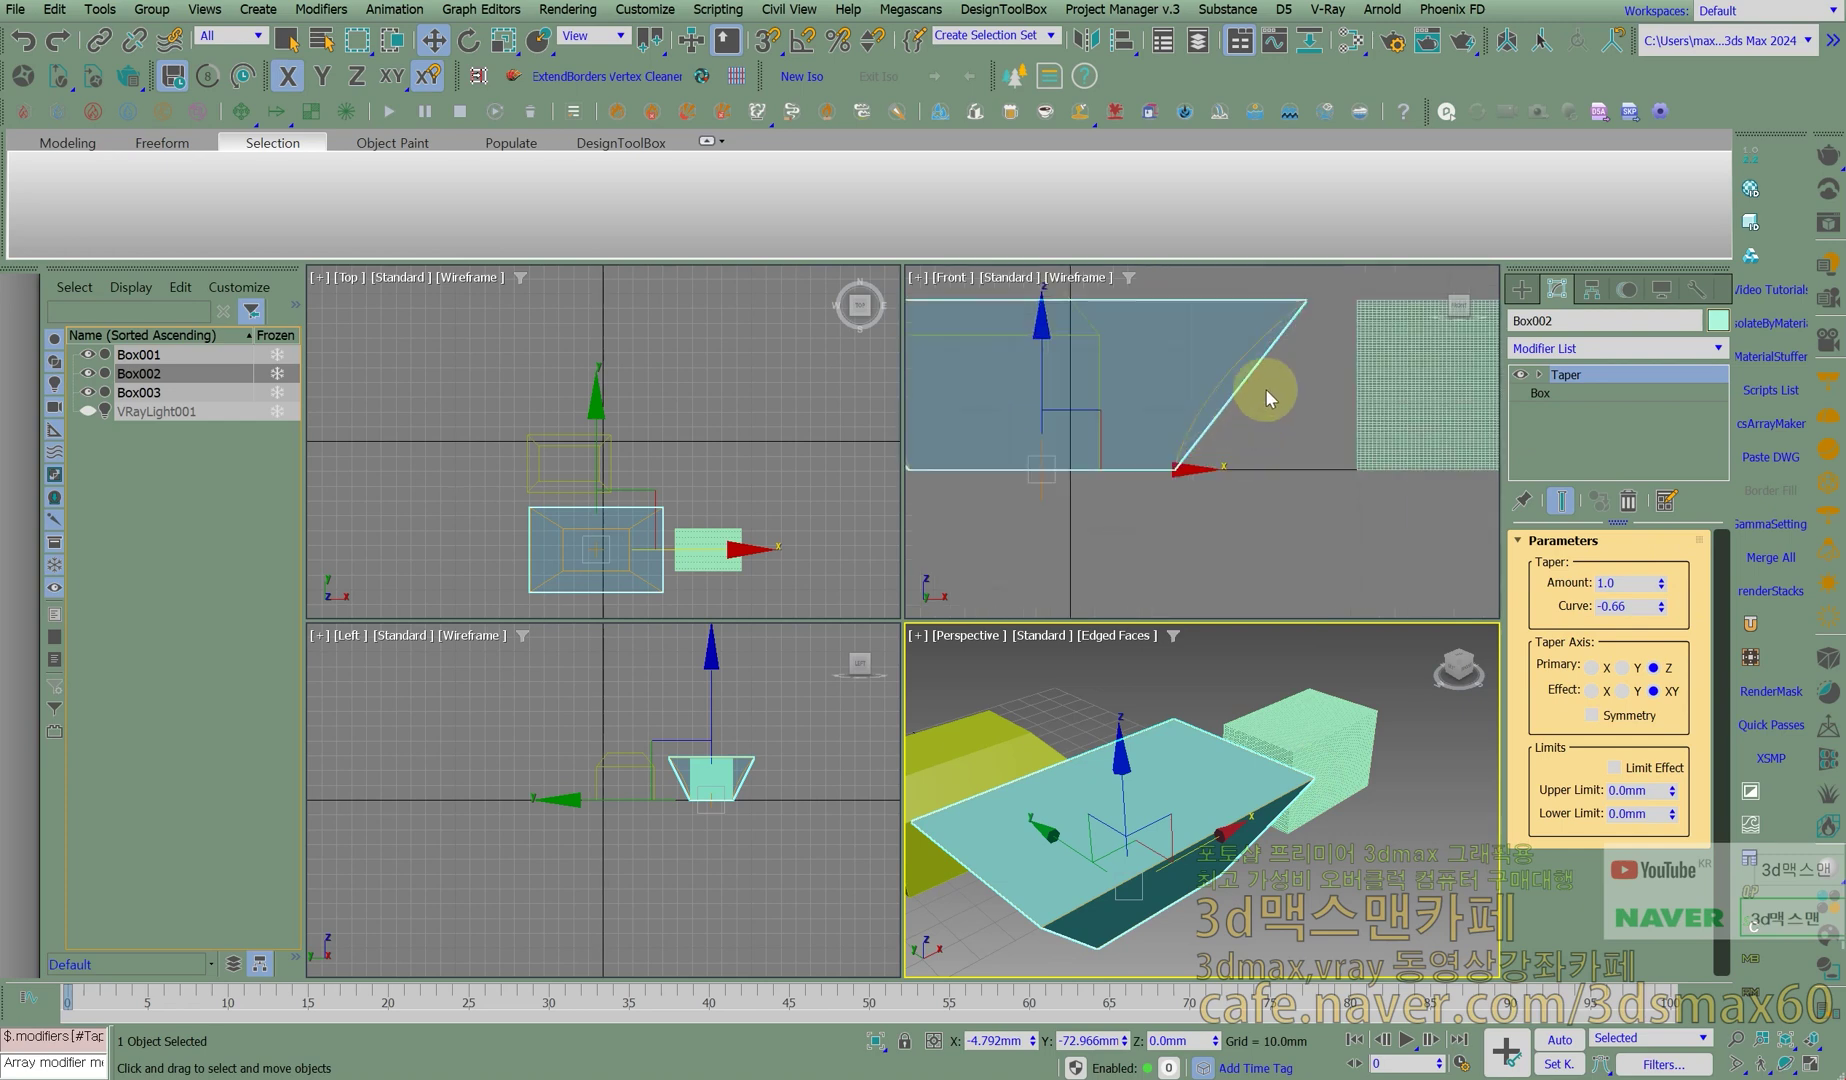
{"action": "middle_click_drag", "start_coordinate": [1054, 482], "coordinate": [1248, 511]}
{"action": "scroll", "coordinate": [1248, 511], "scroll_direction": "down", "scroll_amount": 3}
{"action": "middle_click_drag", "start_coordinate": [1132, 846], "coordinate": [1136, 821], "text": "alt"}
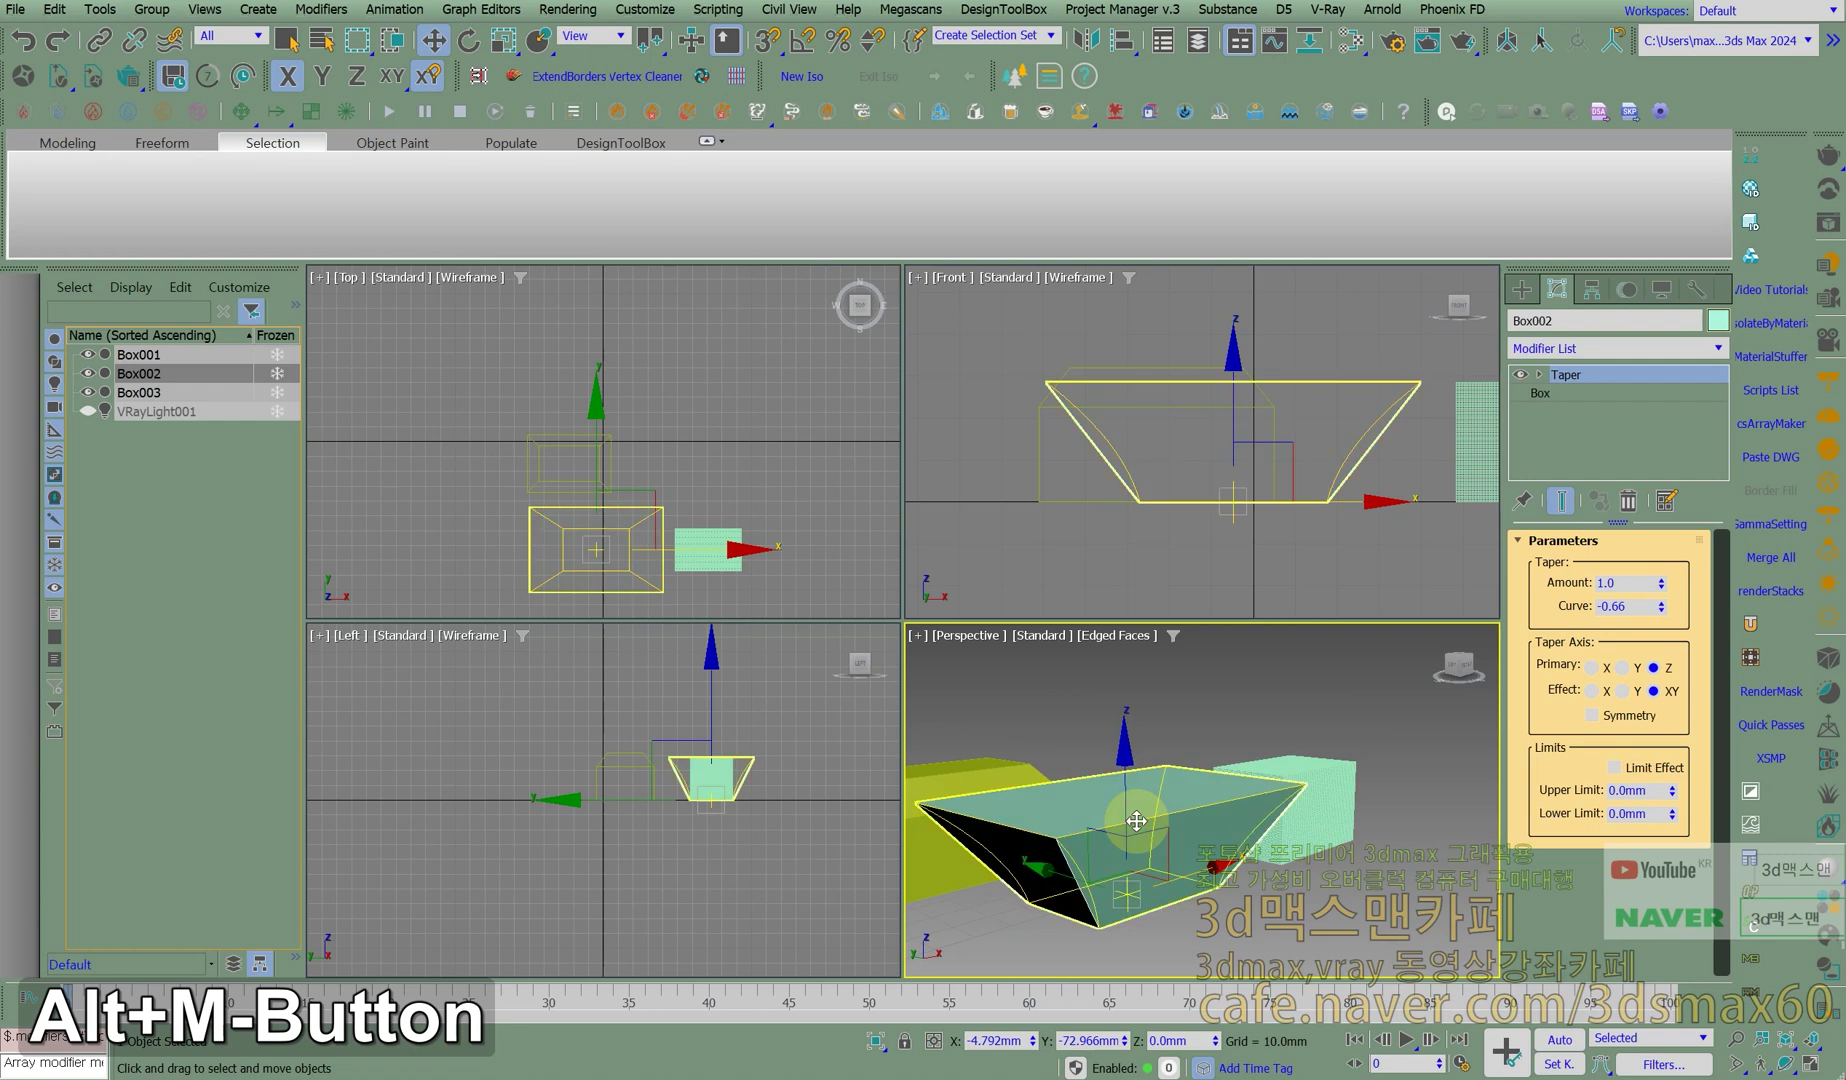
{"action": "key", "text": "F3"}
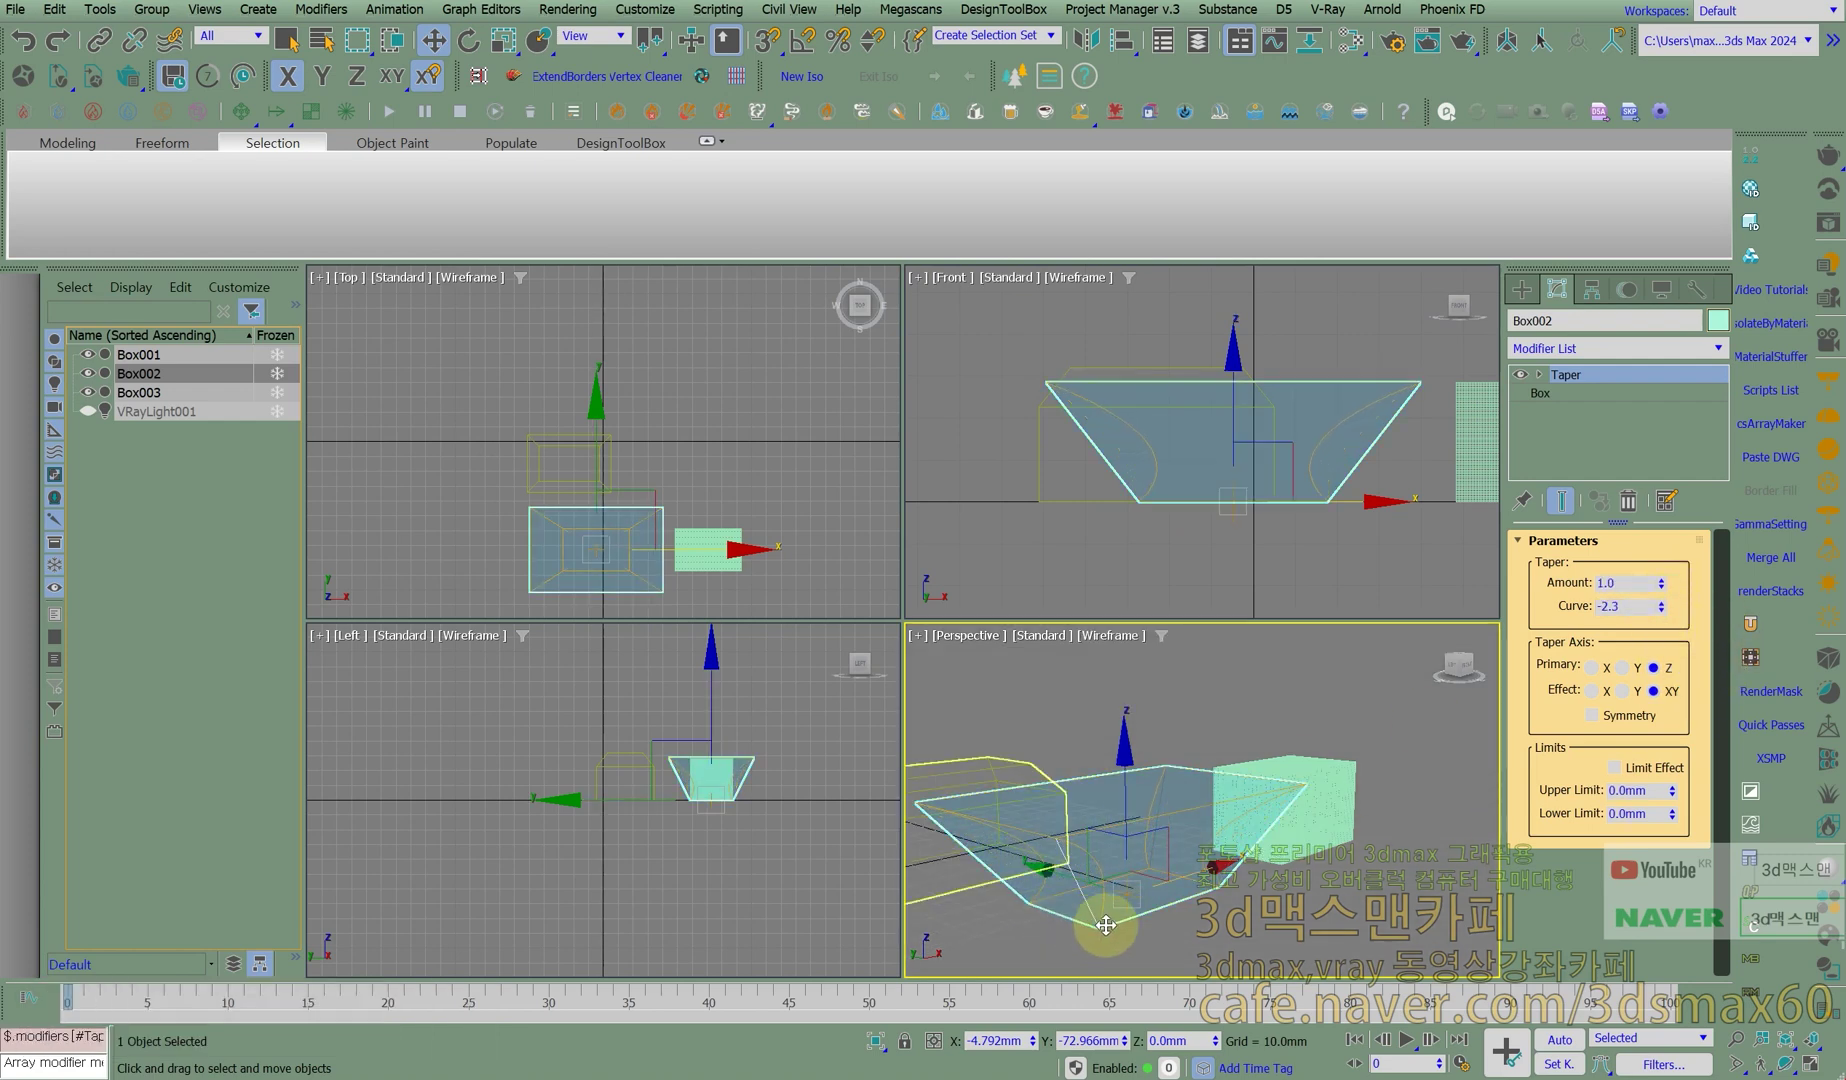
{"action": "middle_click_drag", "start_coordinate": [1128, 820], "coordinate": [1072, 821]}
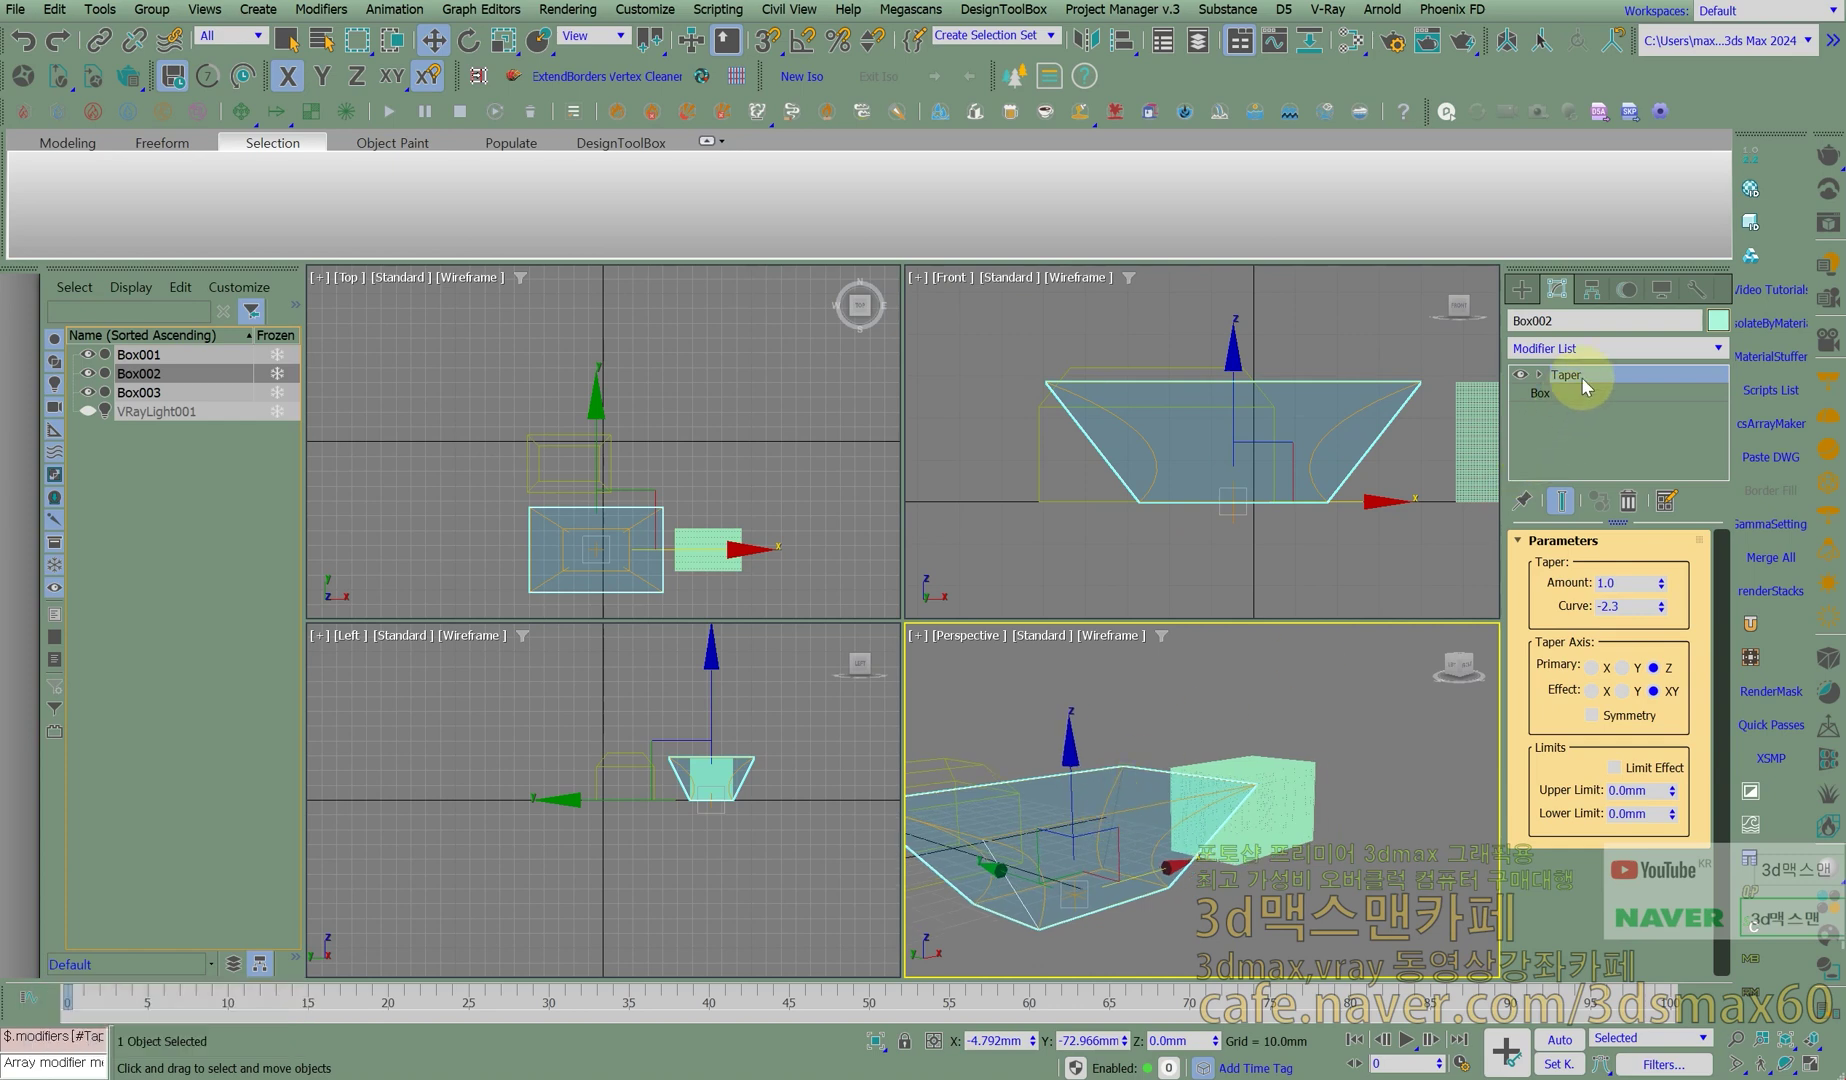
Copy the Taper modifier onto the densely segmented box and return the perspective view to shaded display without edged faces.
{"action": "left_click_drag", "start_coordinate": [1582, 373], "coordinate": [1310, 785]}
{"action": "middle_click_drag", "start_coordinate": [1301, 790], "coordinate": [1166, 742]}
{"action": "key", "text": "F3"}
{"action": "key", "text": "F4"}
{"action": "middle_click_drag", "start_coordinate": [1262, 815], "coordinate": [1342, 896]}
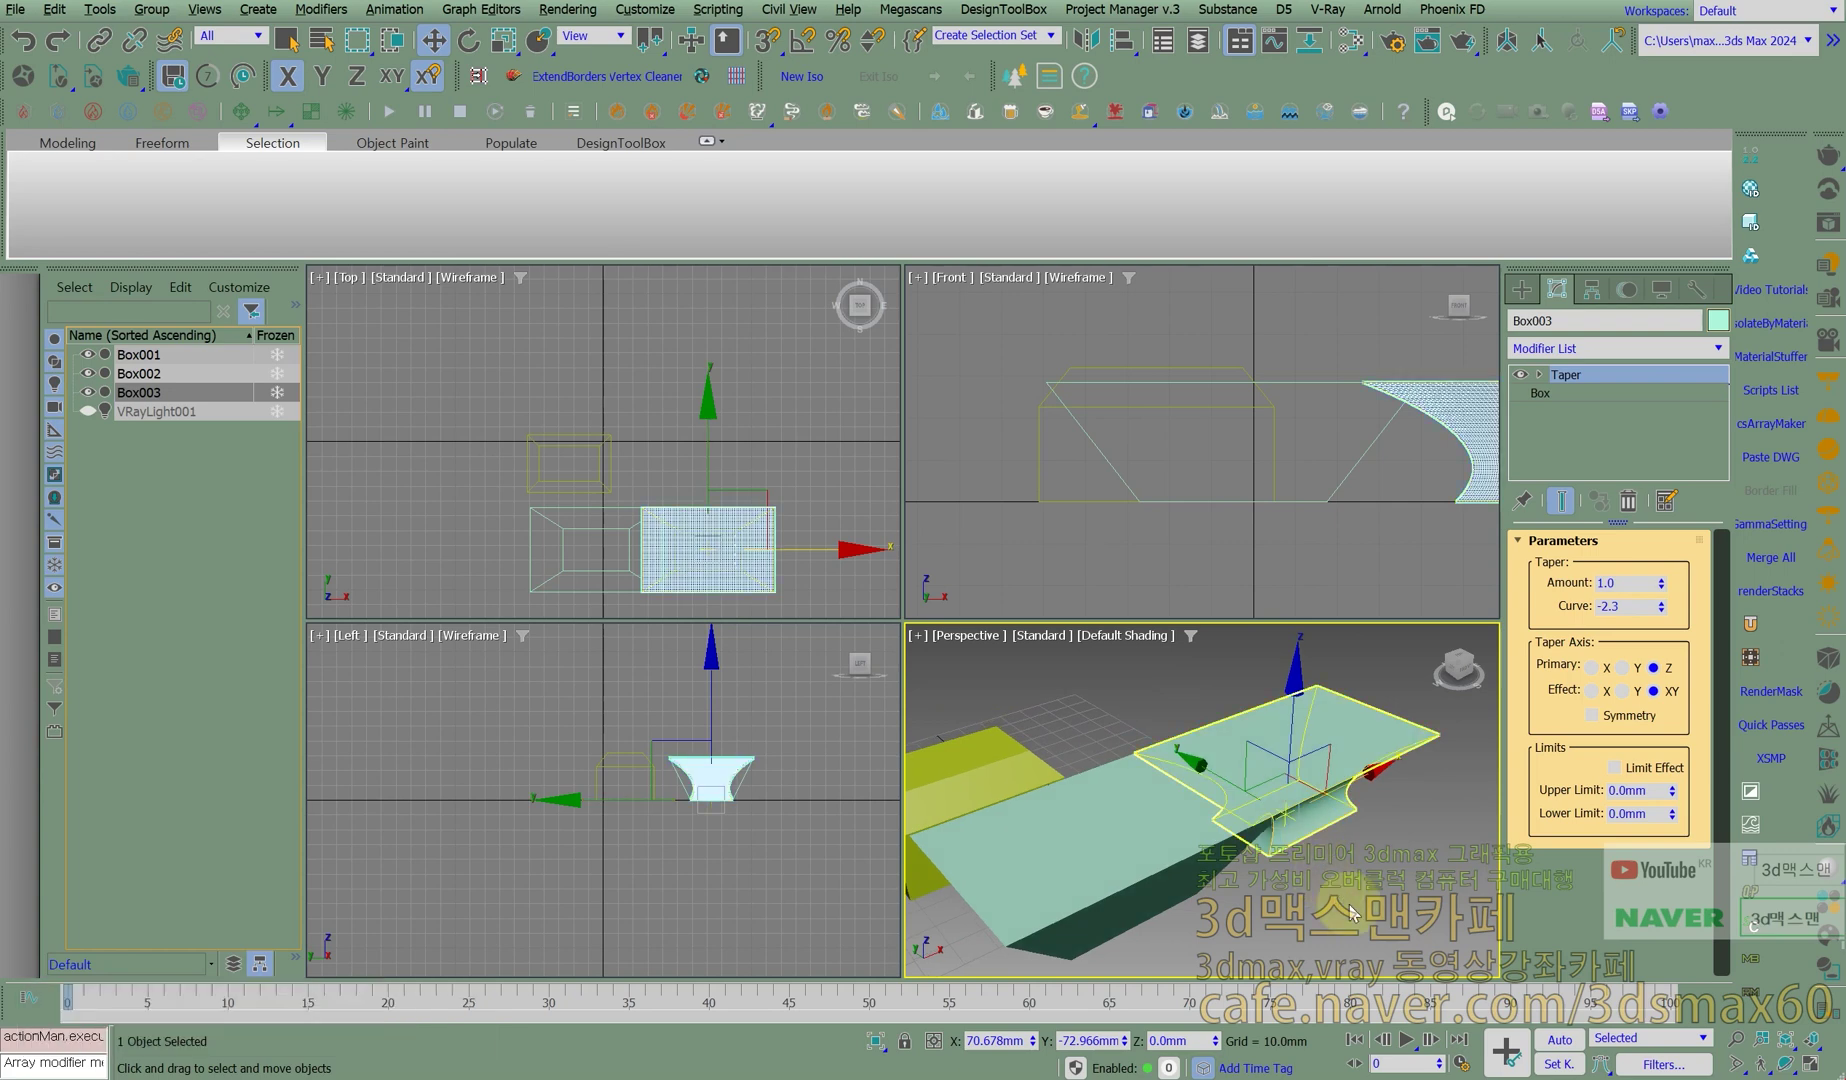
Select both tapered boxes and delete them.
{"action": "left_click", "coordinate": [1193, 757], "text": "ctrl"}
{"action": "right_click", "coordinate": [1346, 568]}
{"action": "key", "text": "End"}
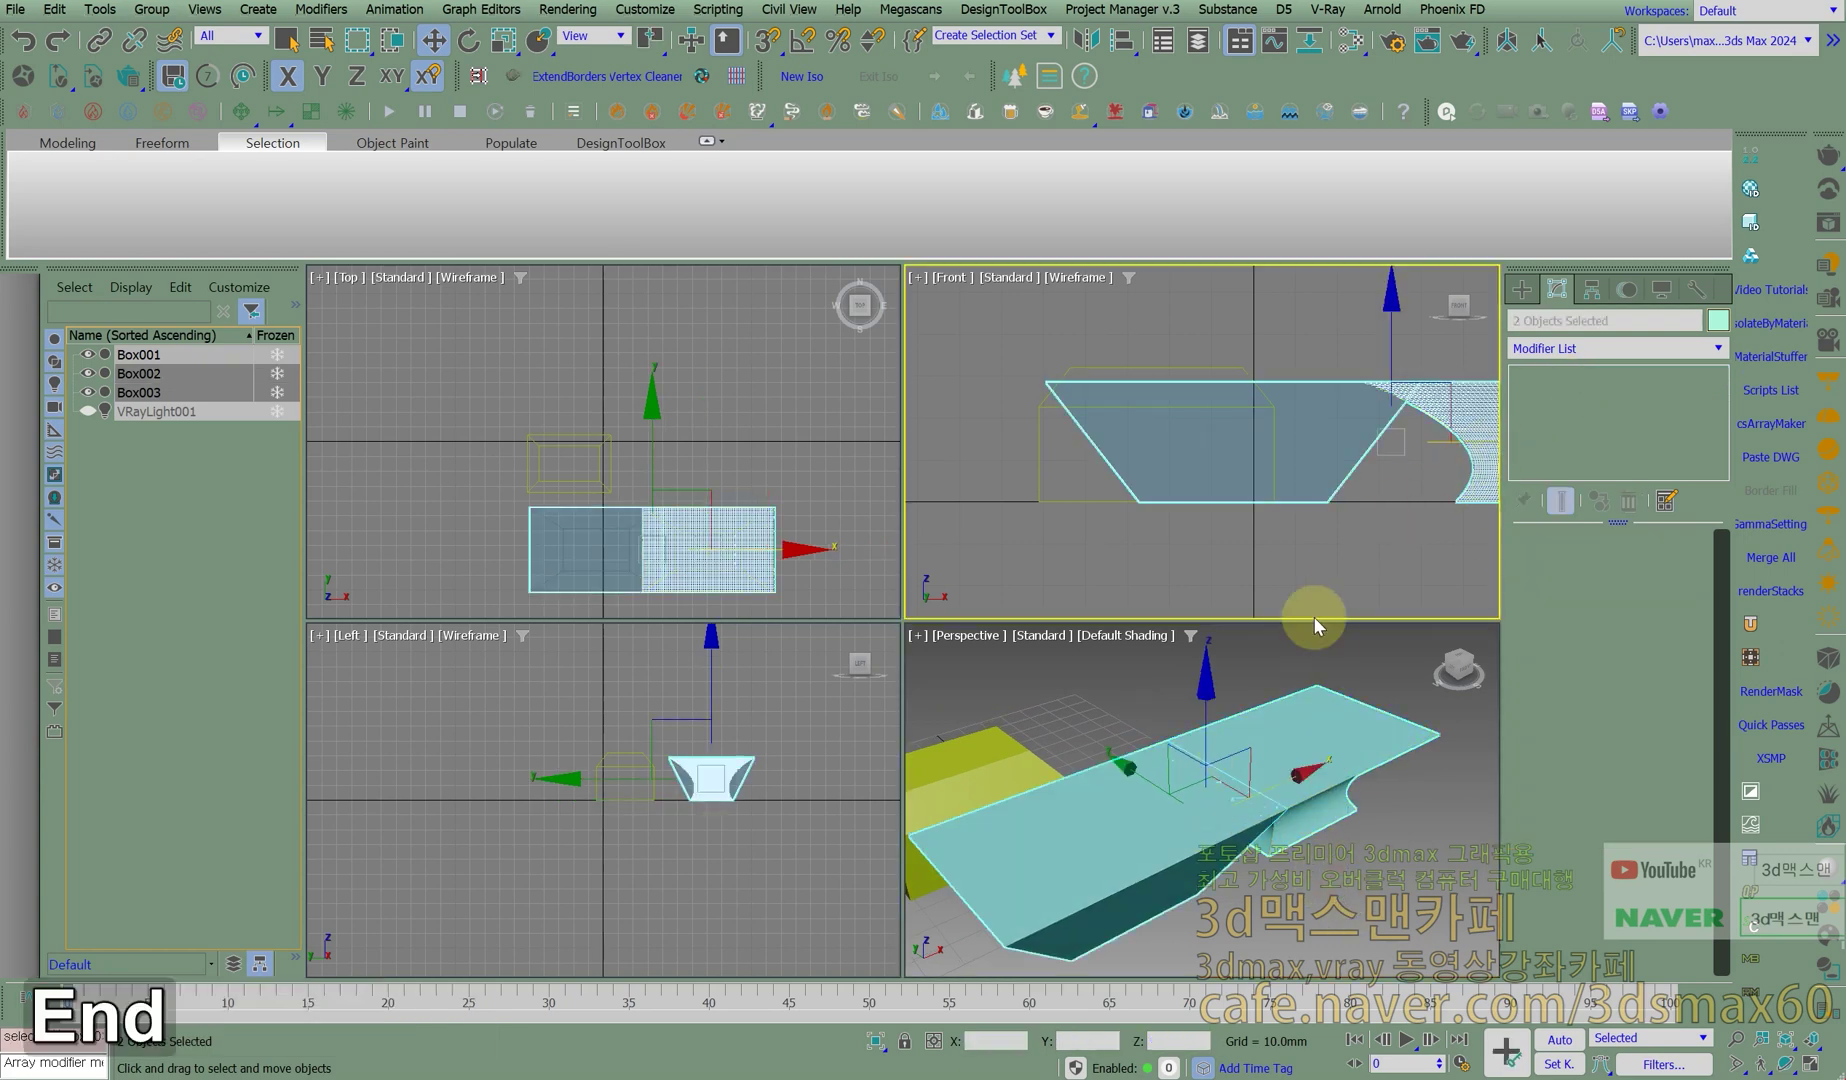
{"action": "right_click", "coordinate": [1239, 769]}
{"action": "key", "text": "Delete"}
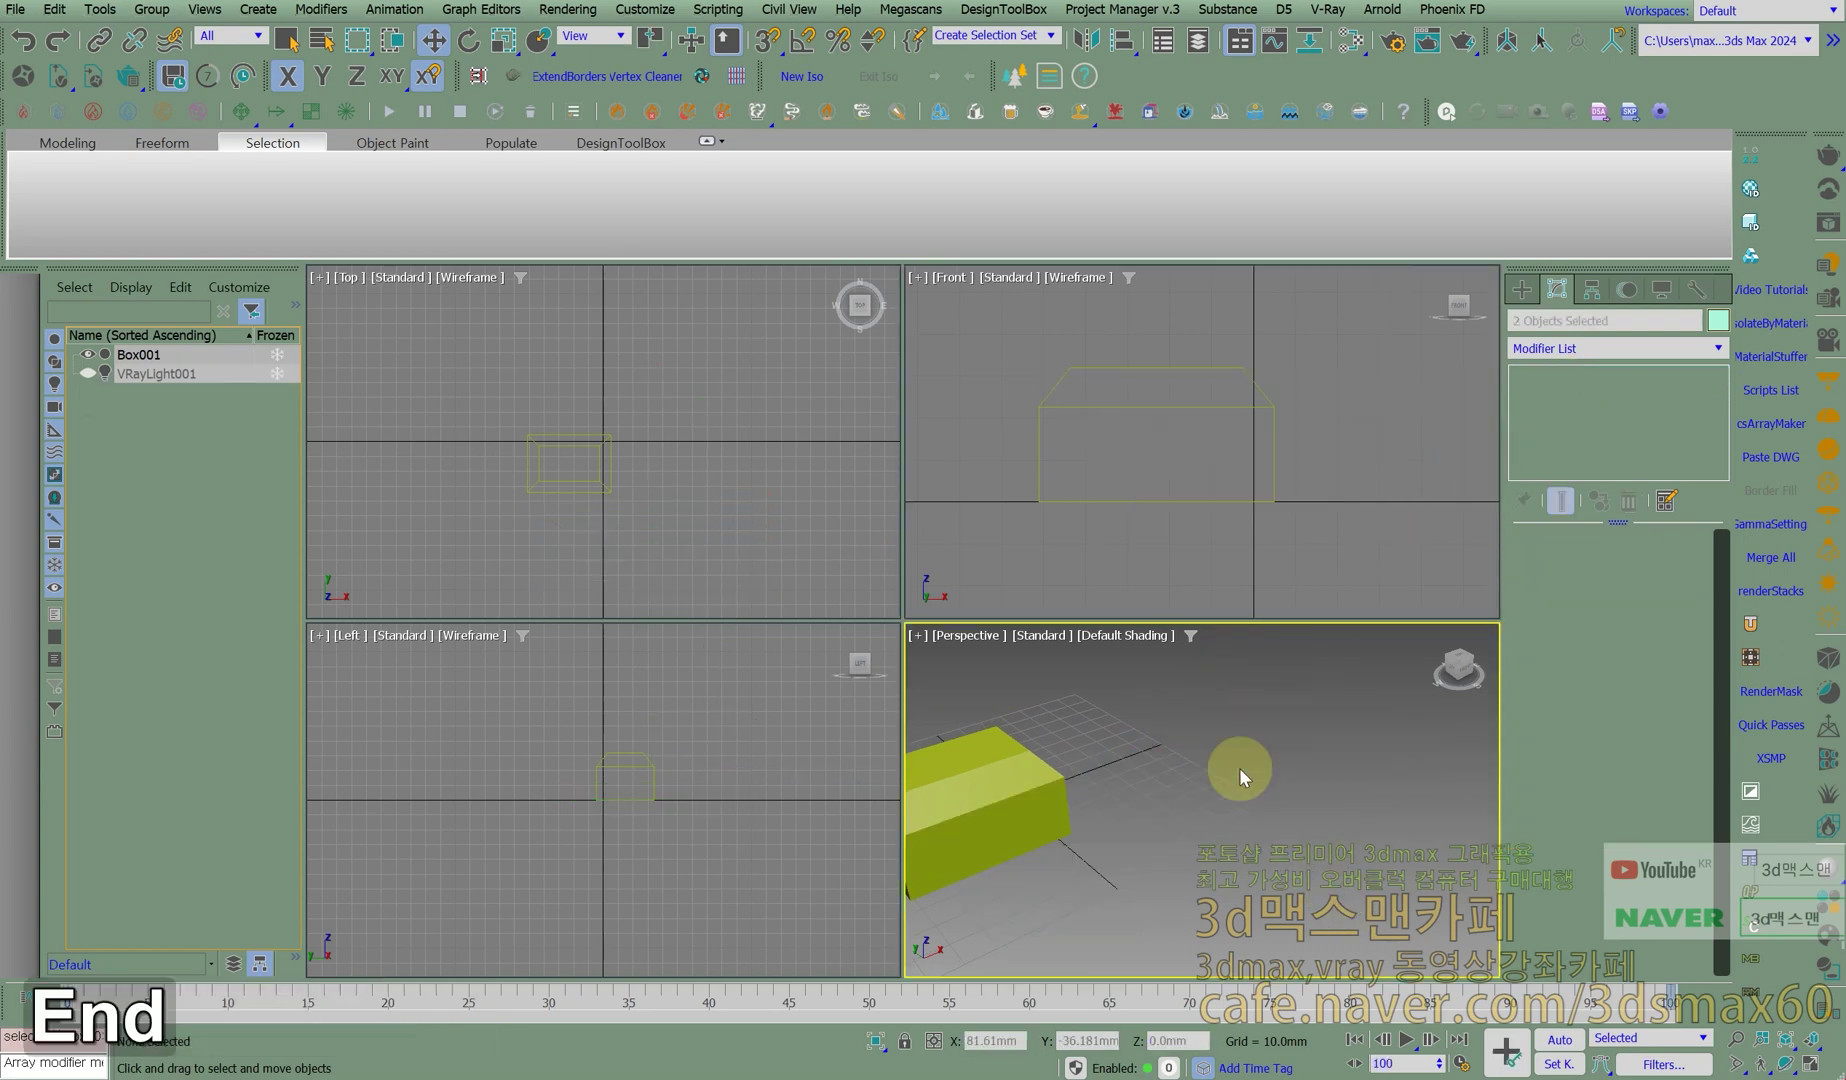
Select the beveled box, try smoothing its mesh with built-in subdivision, and undo the smoothing.
{"action": "middle_click_drag", "start_coordinate": [1225, 768], "coordinate": [1400, 732]}
{"action": "left_click", "coordinate": [1235, 748]}
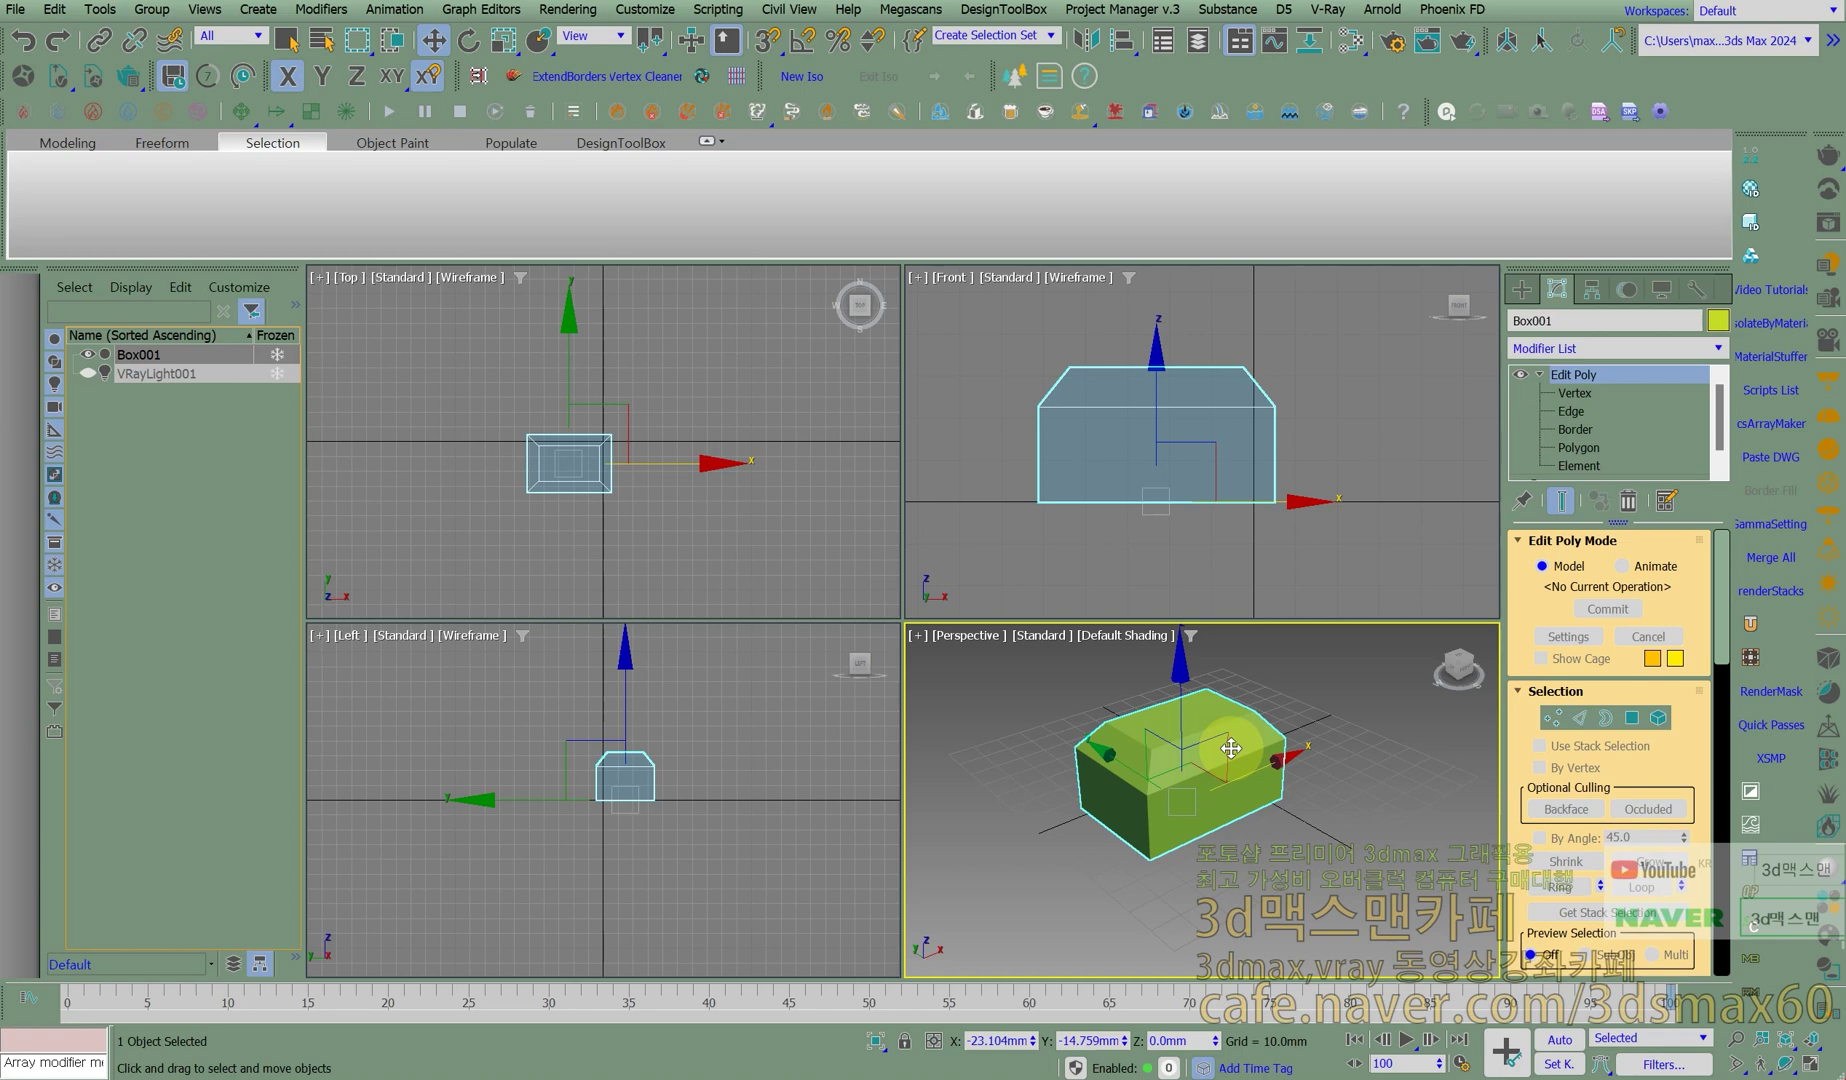
{"action": "key", "text": "ctrl+m"}
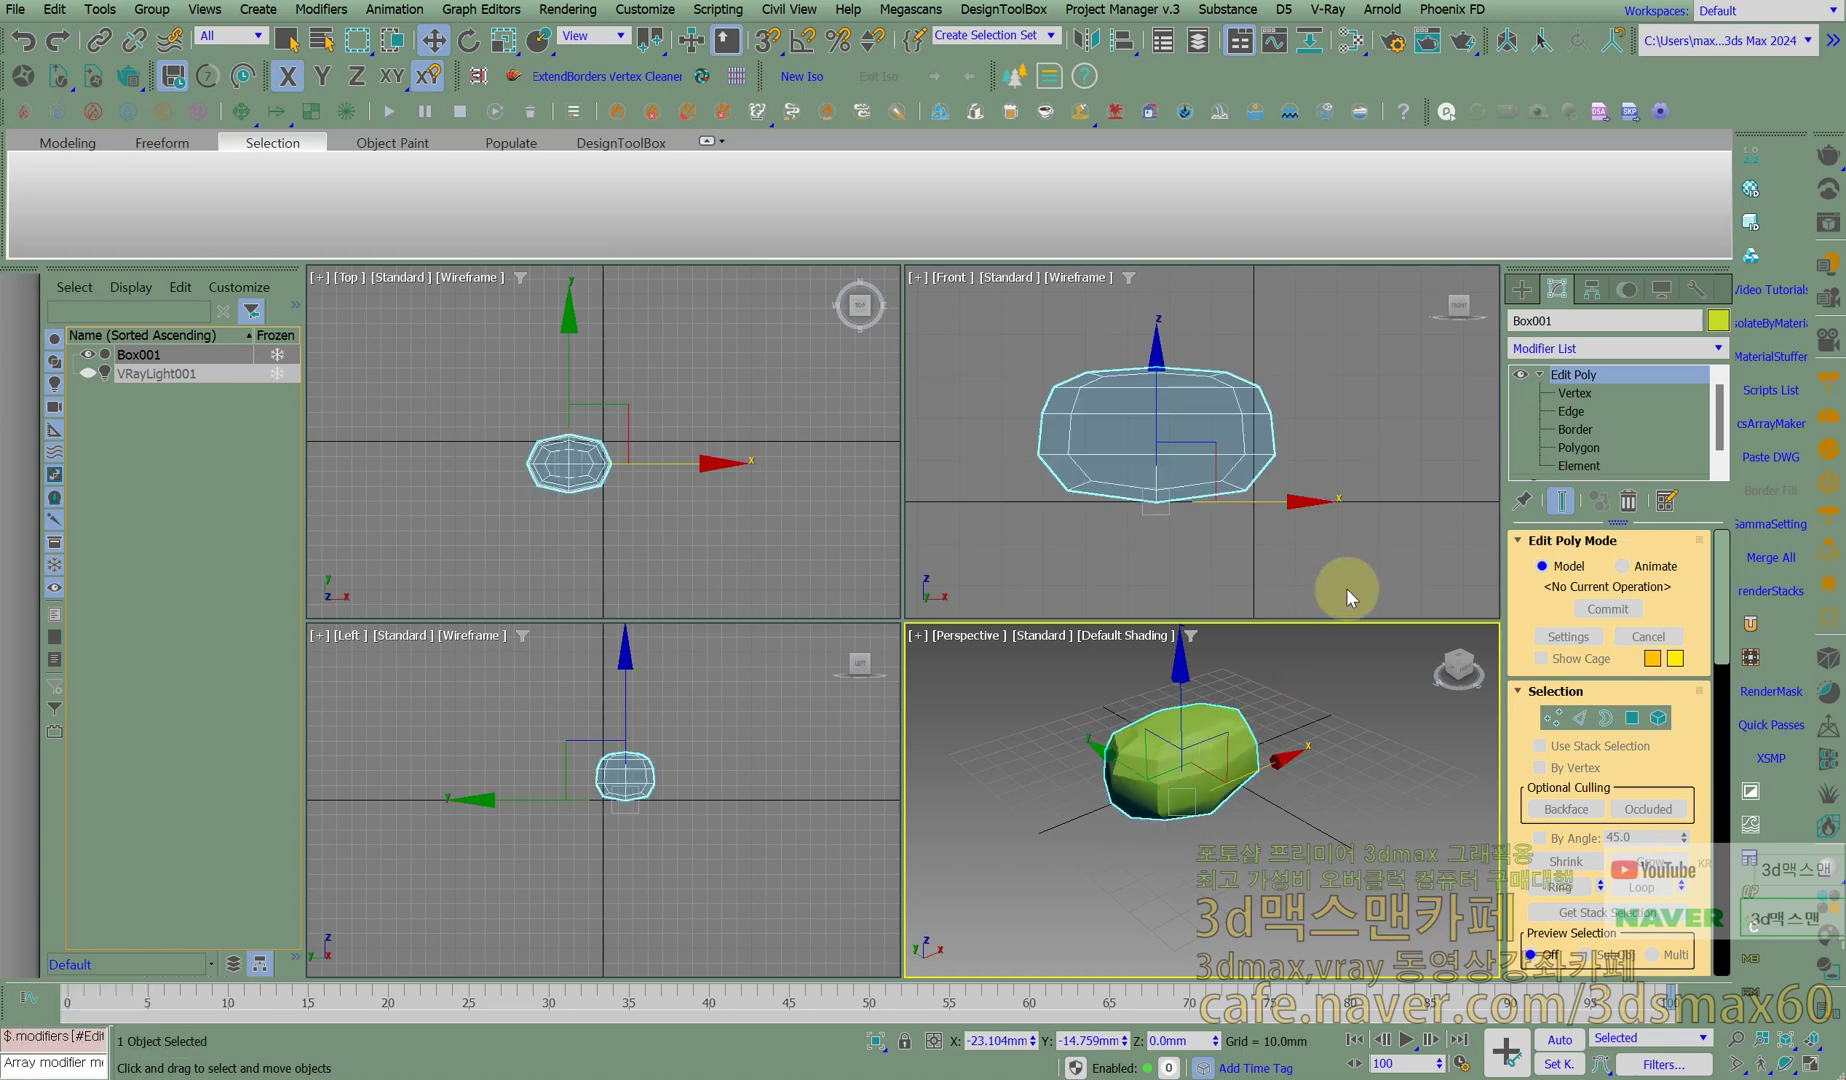
{"action": "key", "text": "ctrl+z"}
Try an OpenSubdiv modifier on the beveled box and remove it from the stack.
{"action": "type", "text": "x"}
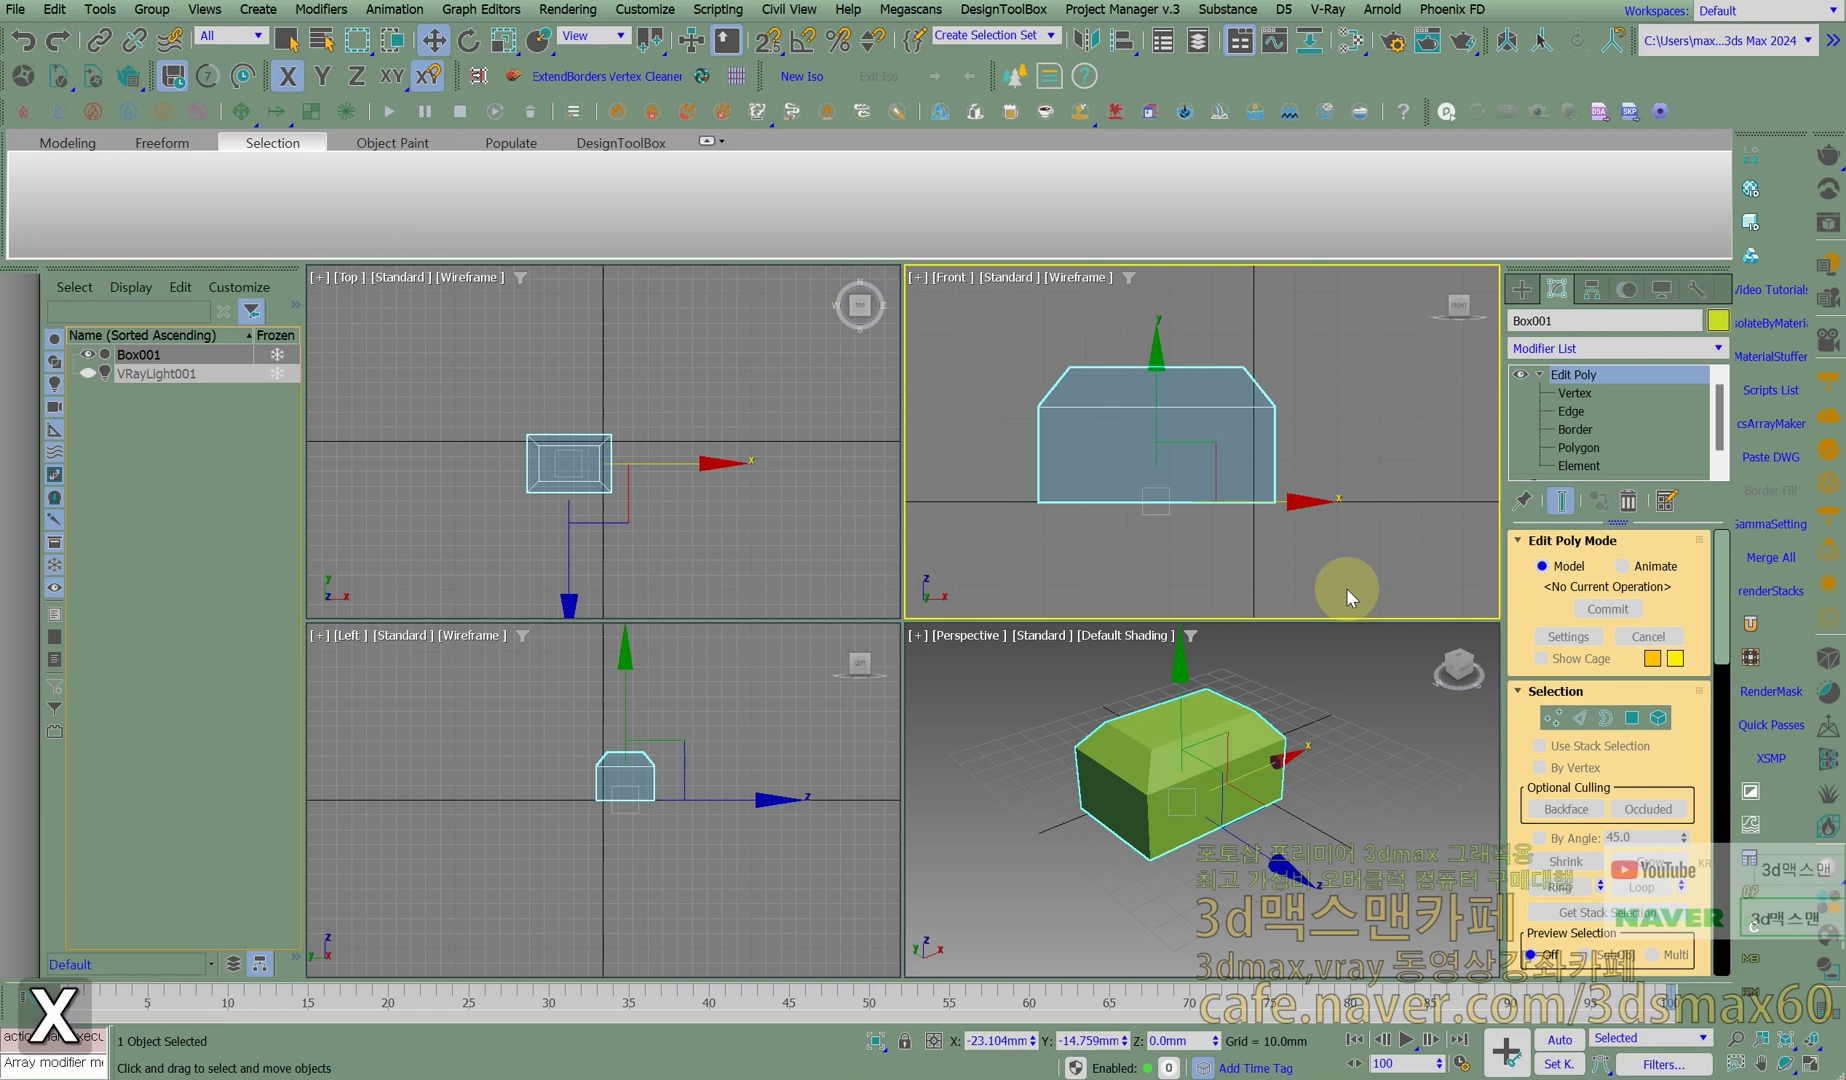
{"action": "type", "text": "op"}
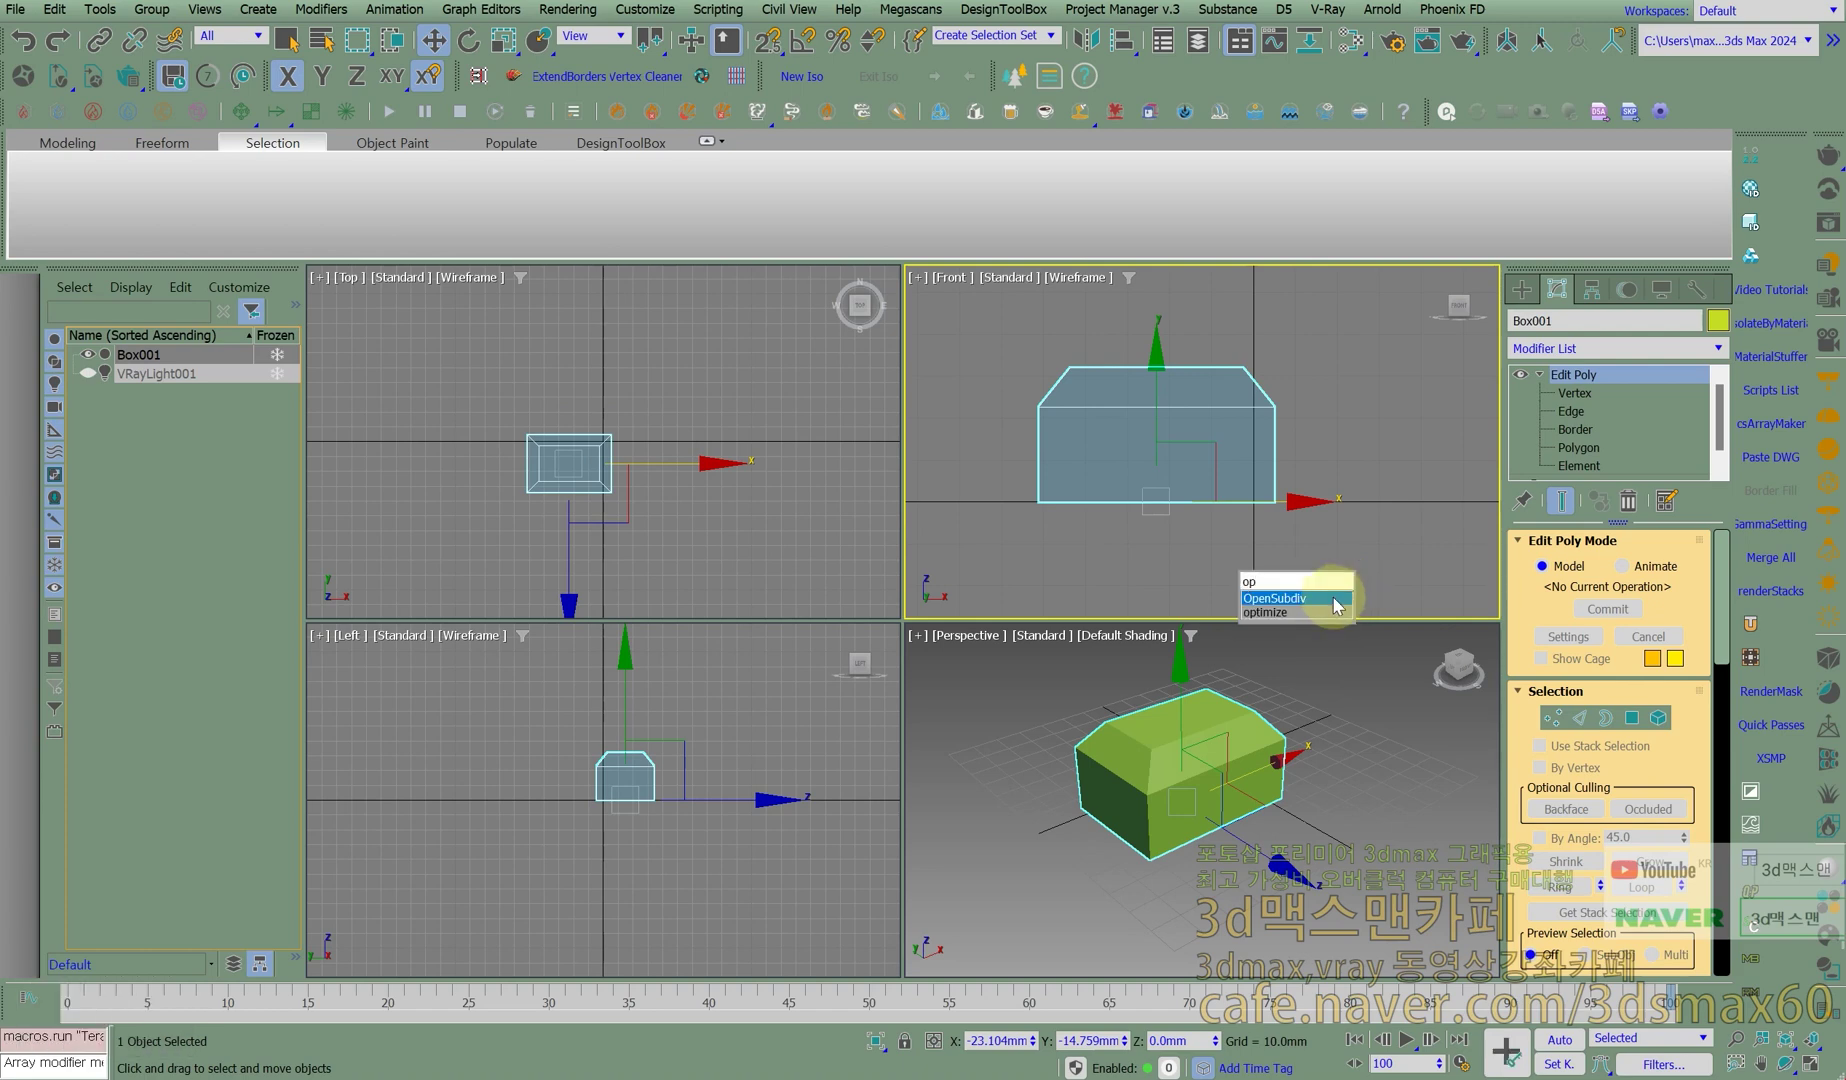
{"action": "left_click", "coordinate": [1333, 599]}
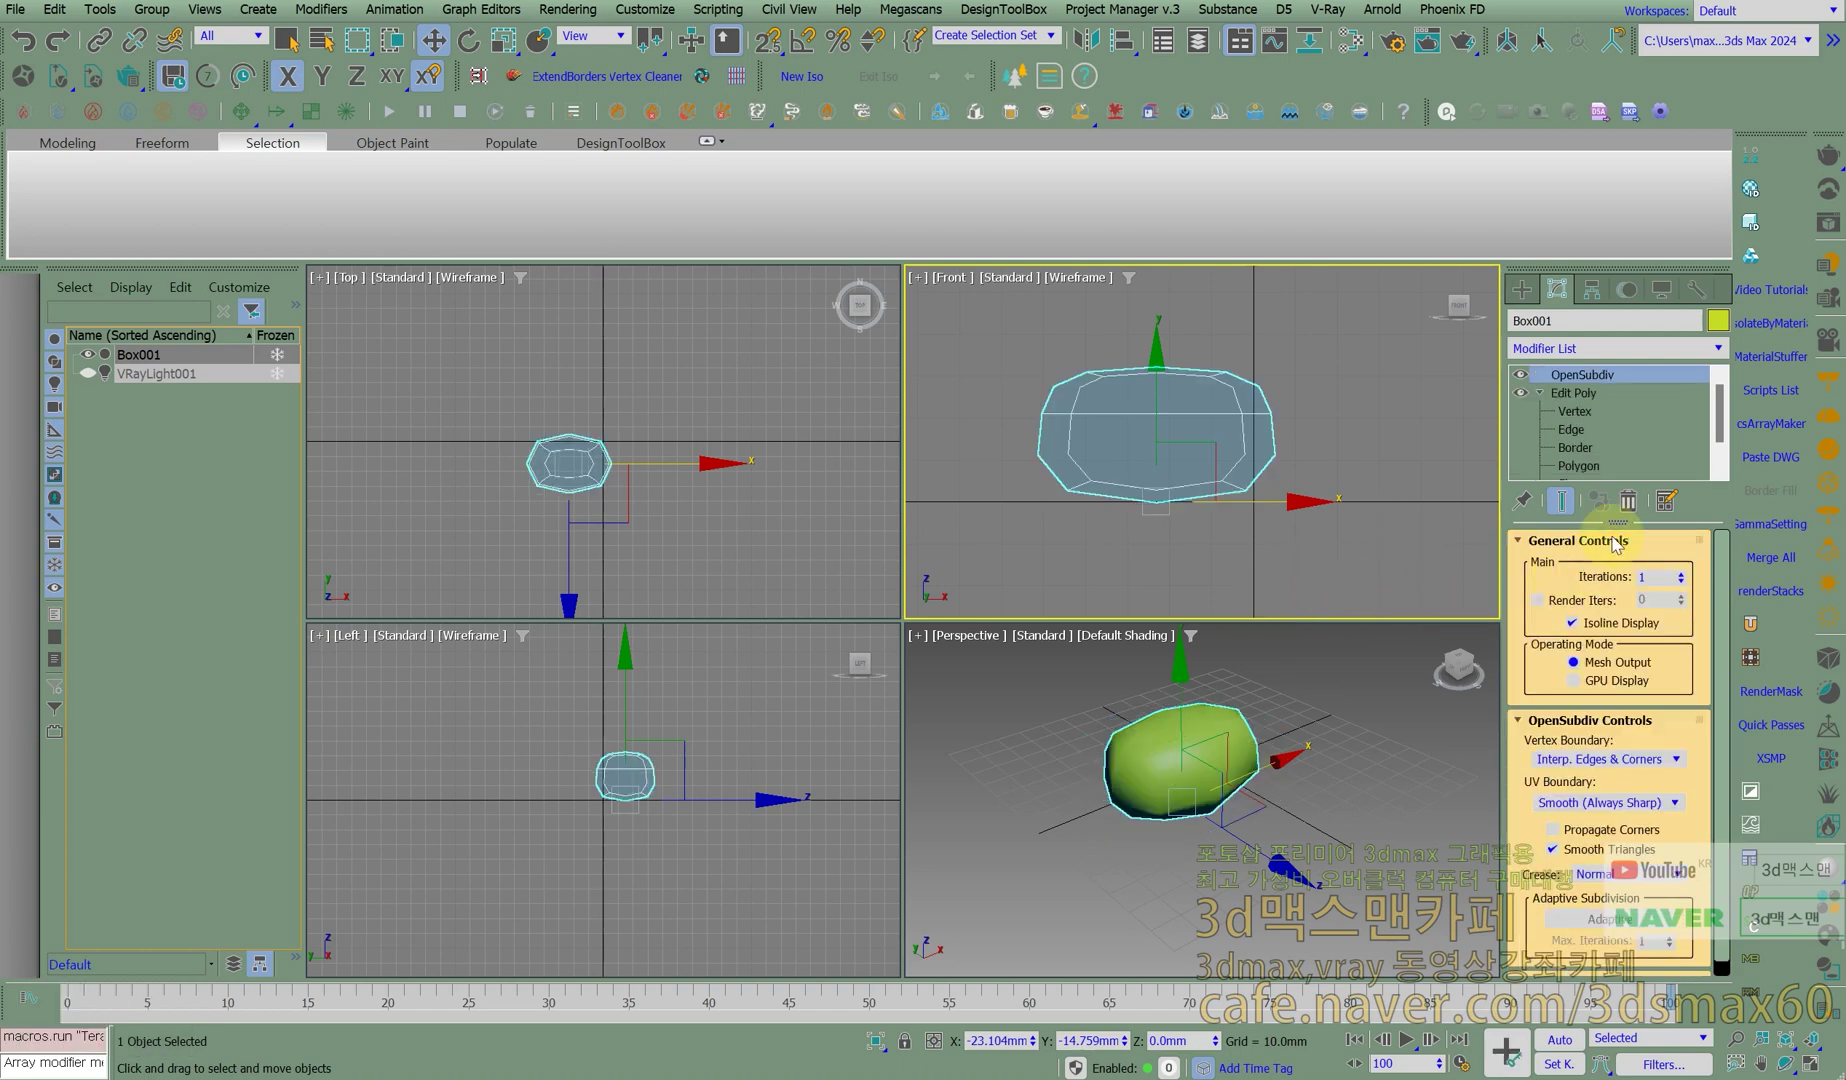
{"action": "left_click", "coordinate": [1628, 502]}
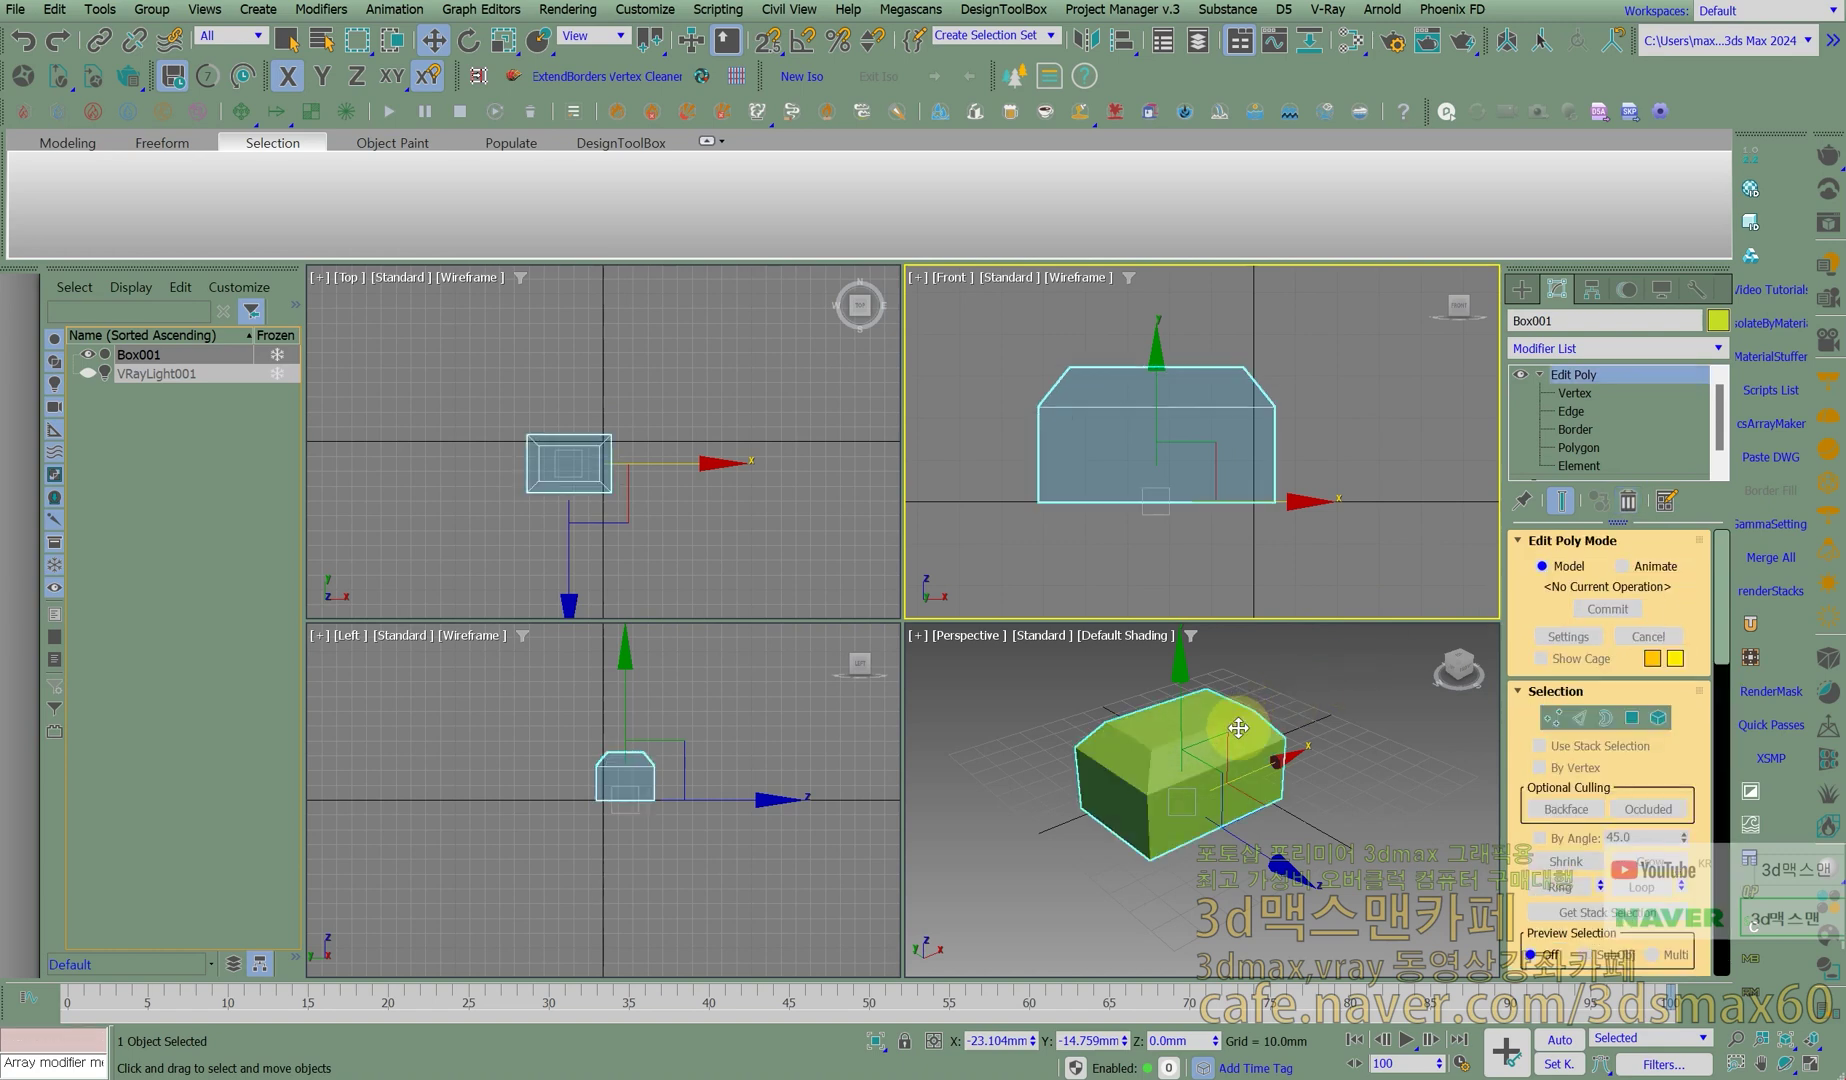
Add a MeshSmooth modifier to the beveled box and maximize the perspective view.
{"action": "right_click", "coordinate": [1320, 697]}
{"action": "middle_click_drag", "start_coordinate": [1279, 686], "coordinate": [1275, 710]}
{"action": "type", "text": "xmesg"}
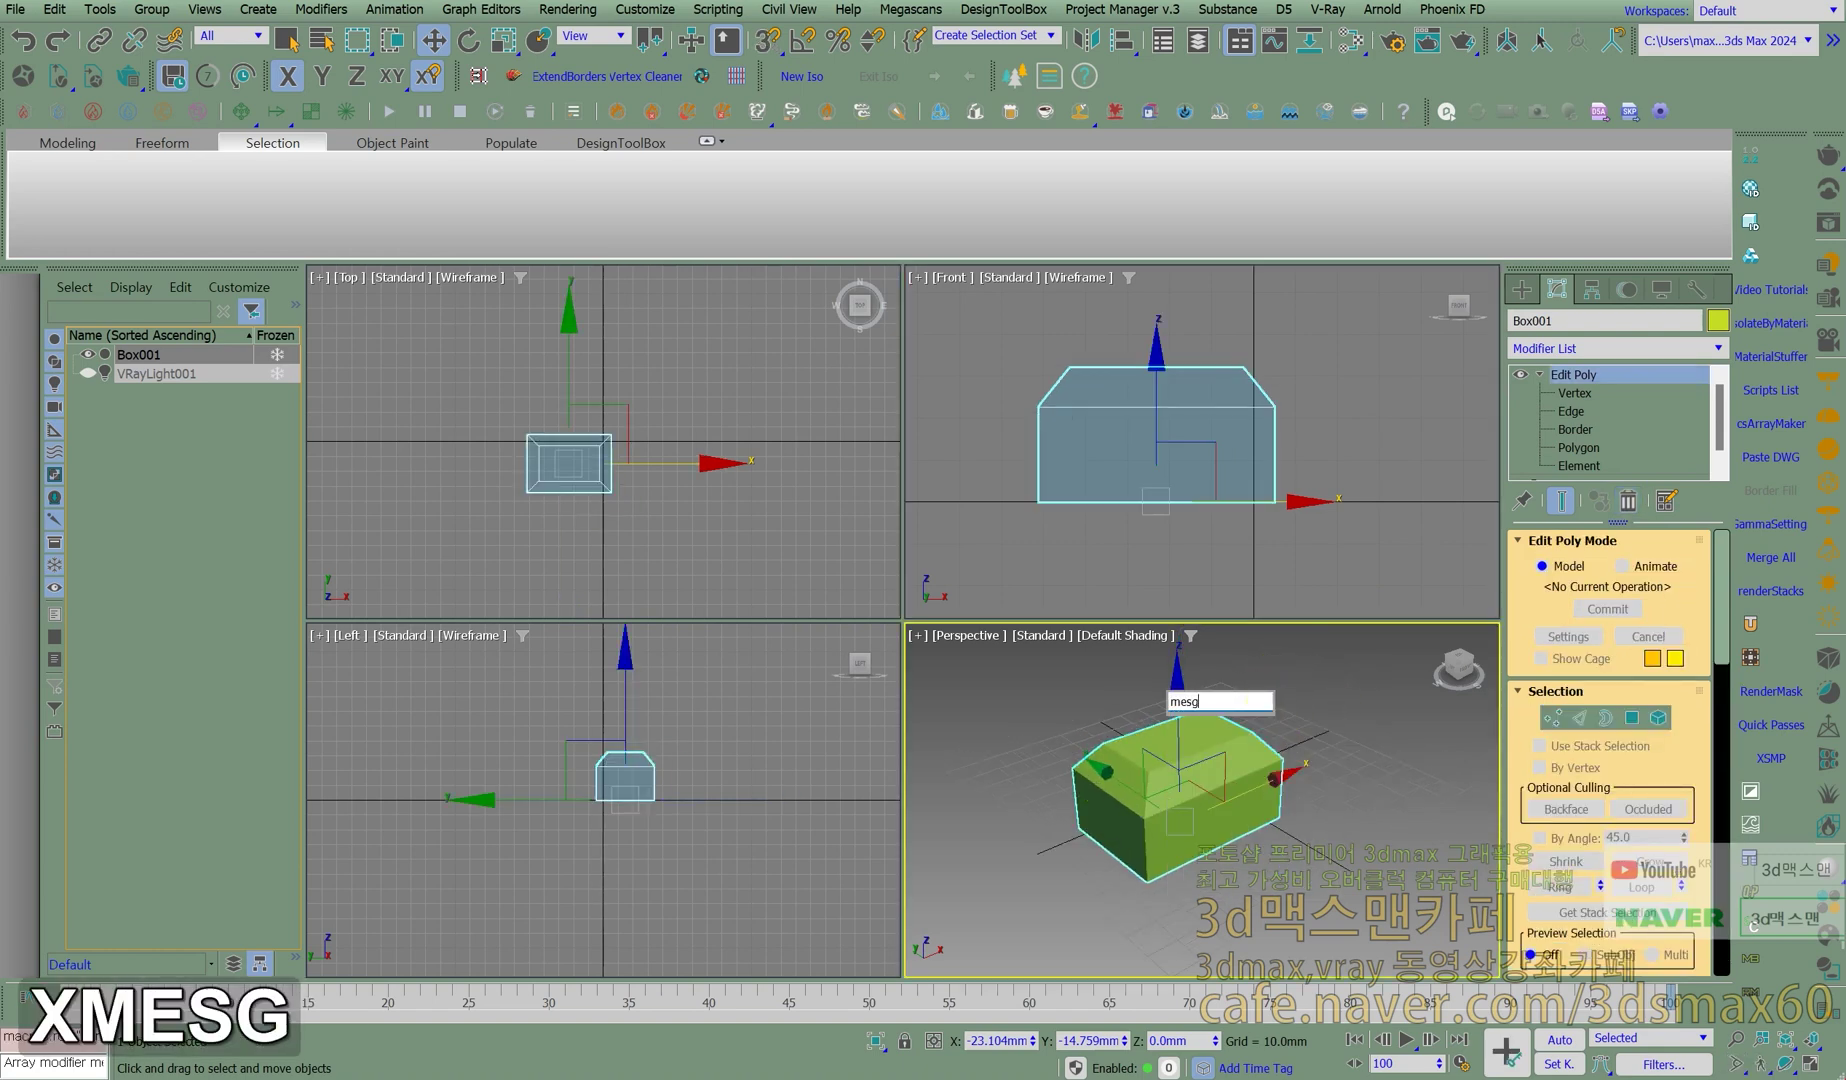
{"action": "key", "text": "BackSpace"}
{"action": "key", "text": "Return"}
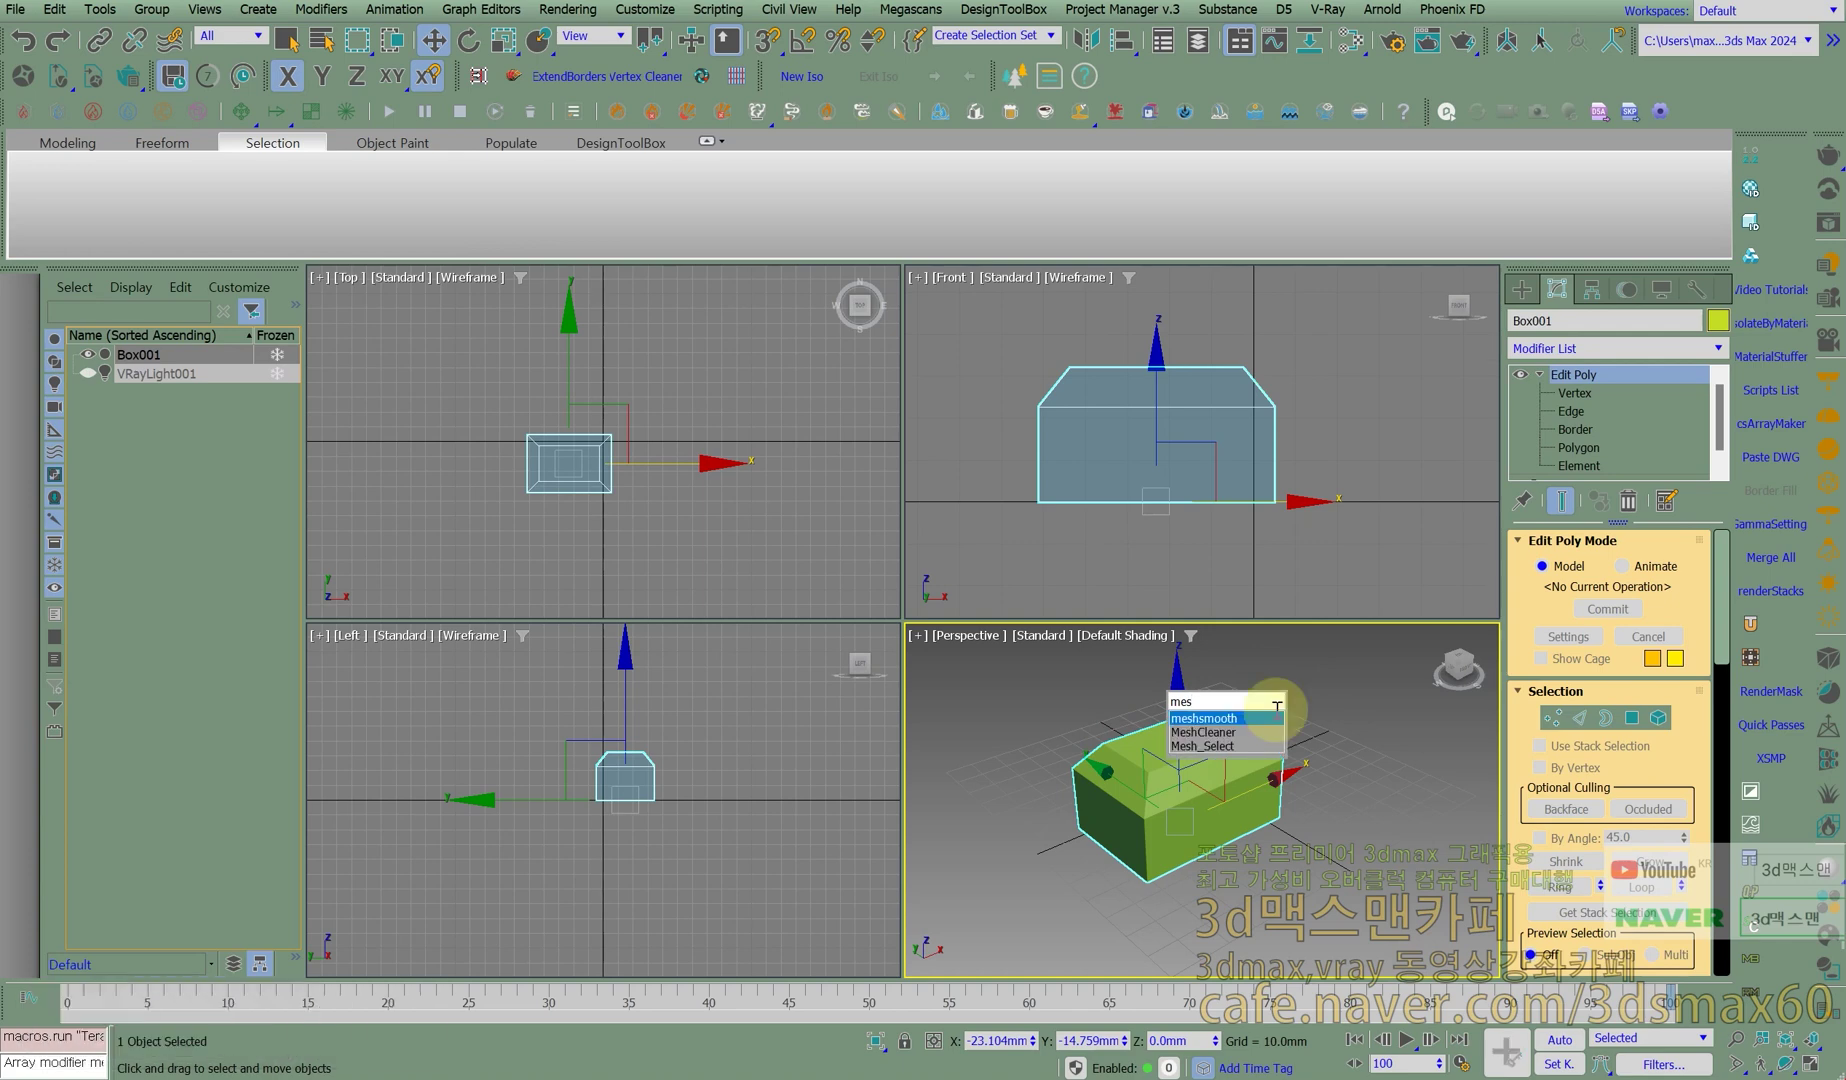
{"action": "left_click", "coordinate": [1810, 1067]}
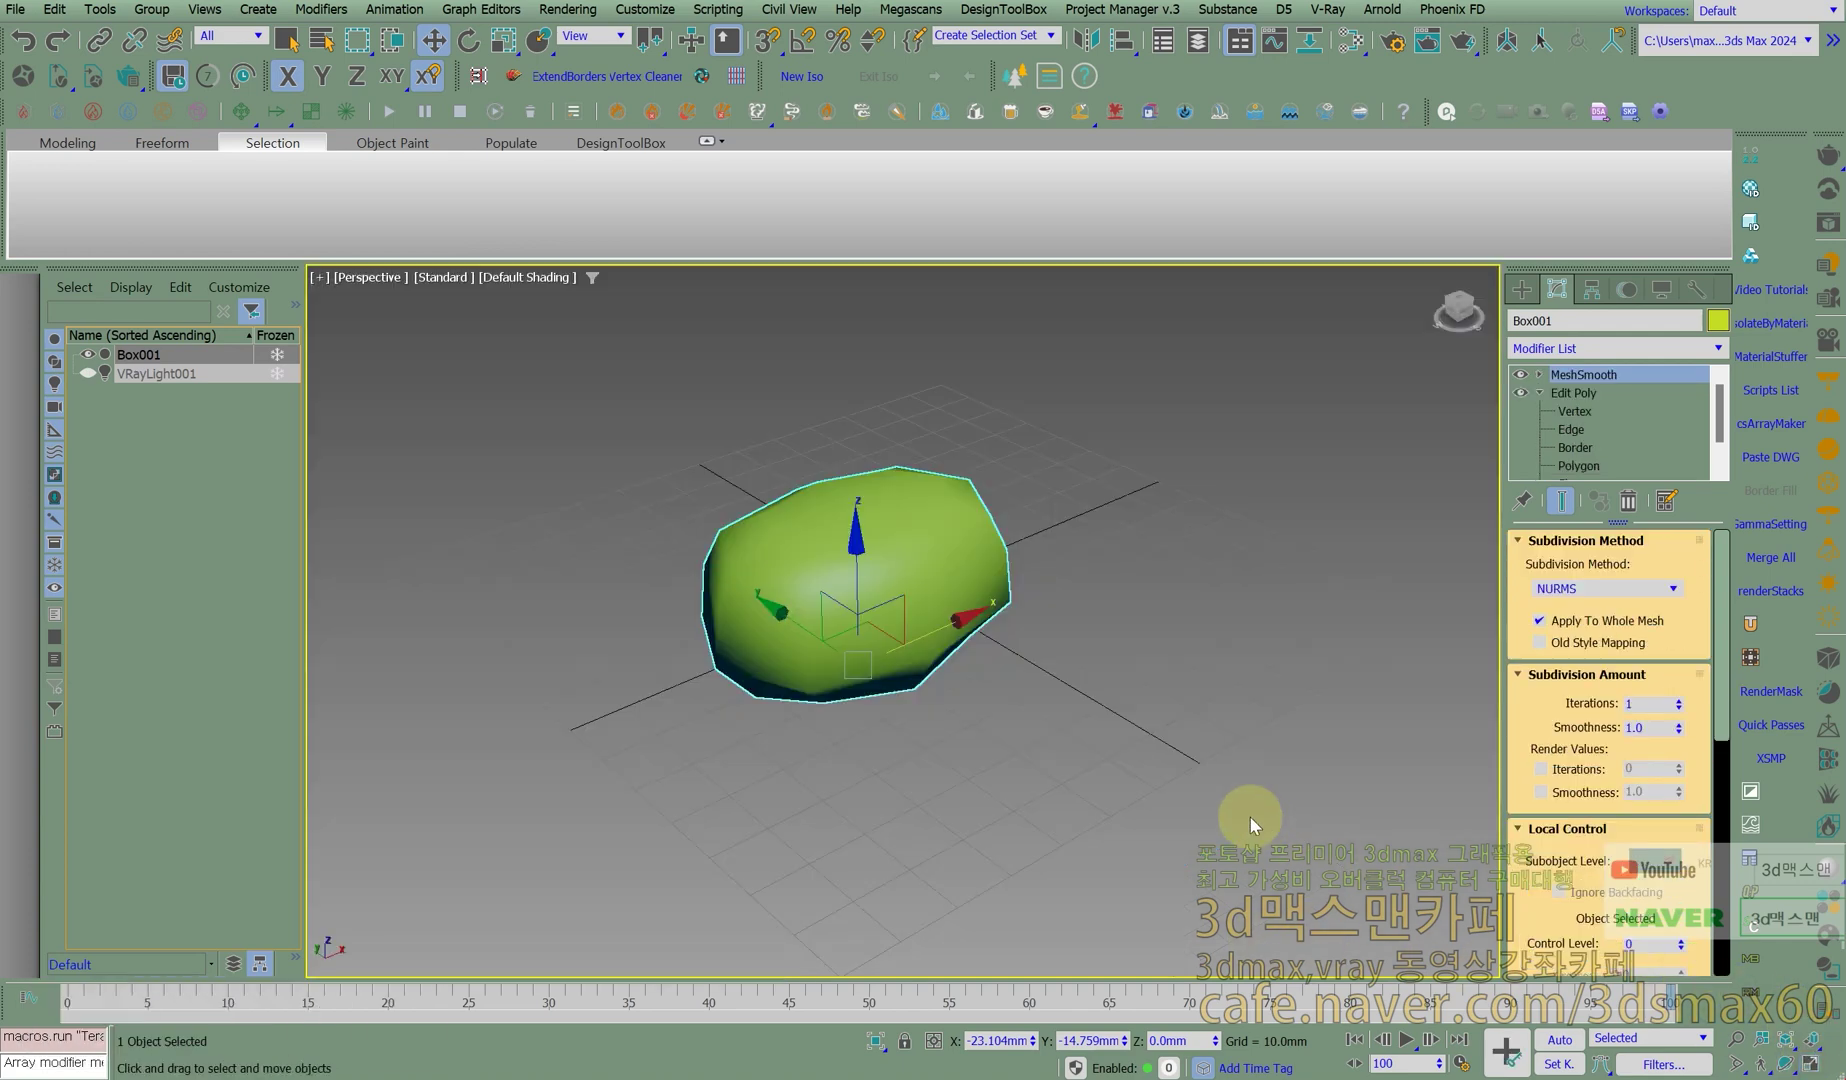
Show edged faces on the smoothed box and toggle MeshSmooth off and on to compare it with the original shape.
{"action": "middle_click_drag", "start_coordinate": [966, 594], "coordinate": [1158, 584]}
{"action": "scroll", "coordinate": [1158, 584], "scroll_direction": "up", "scroll_amount": 4}
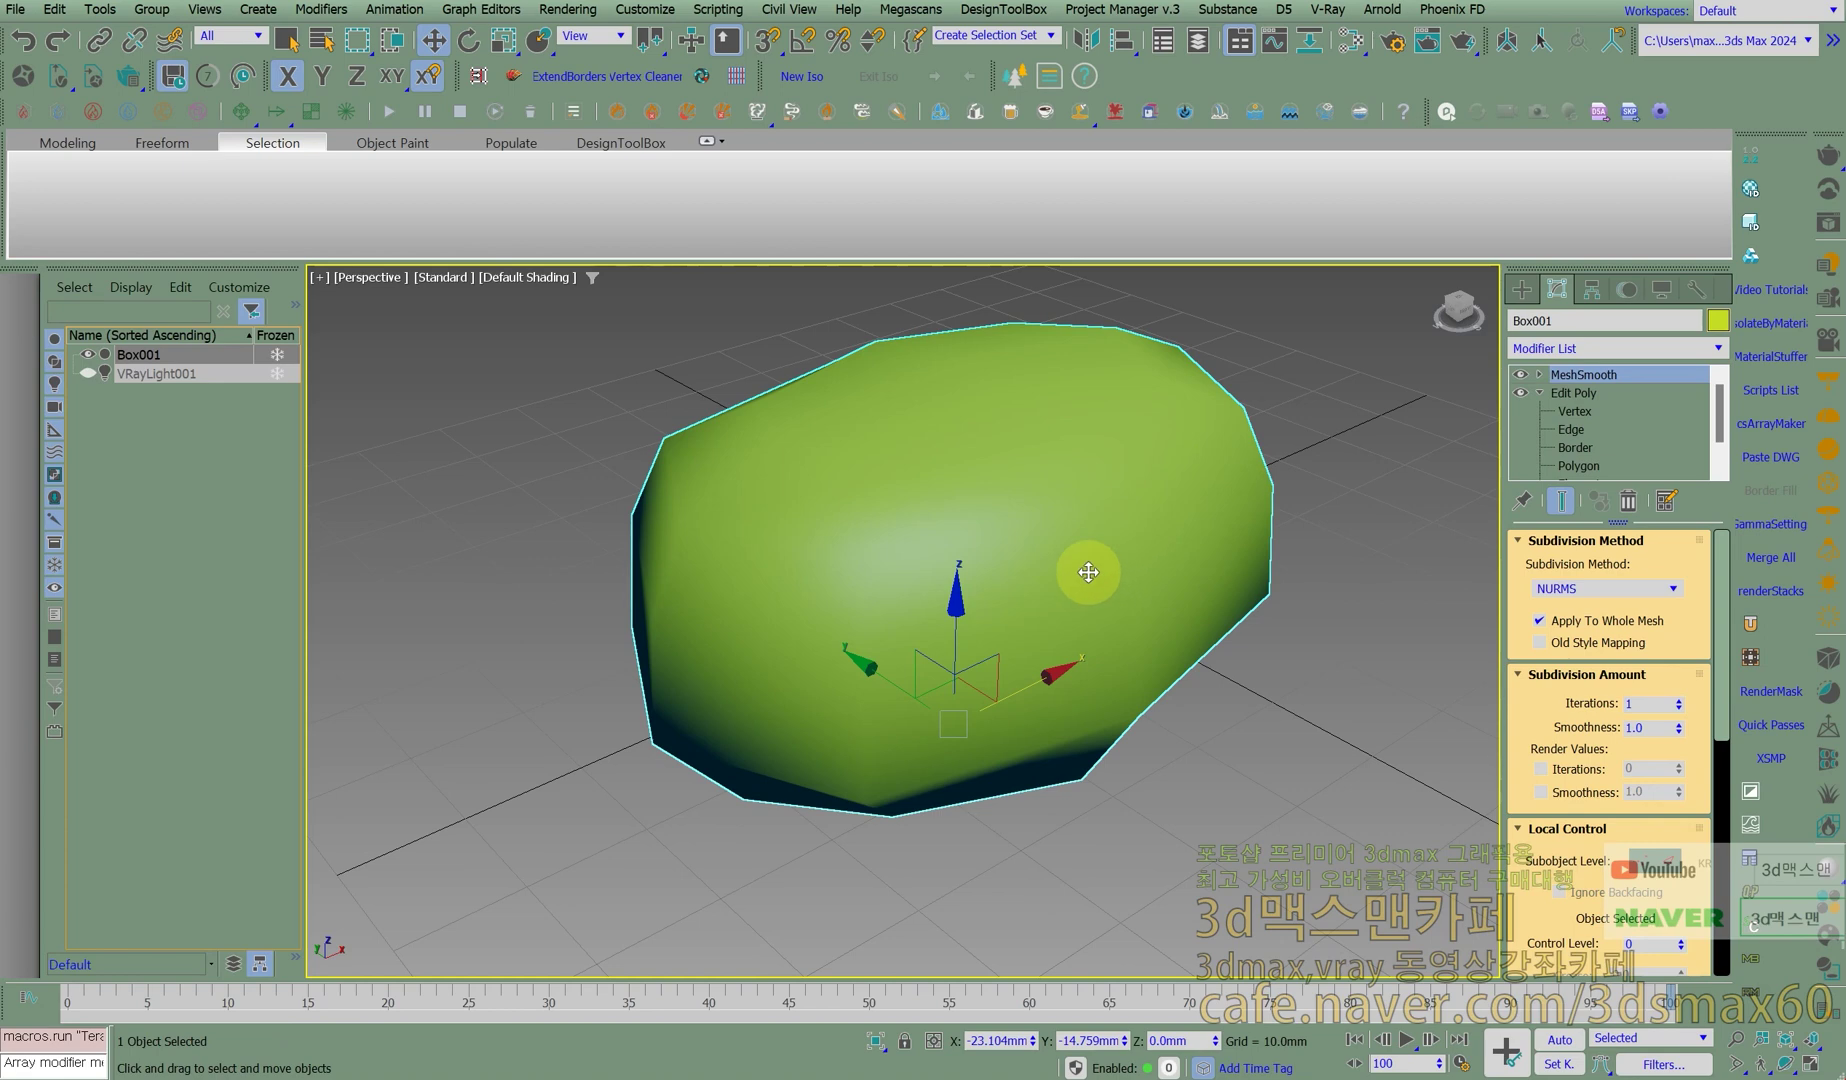
{"action": "key", "text": "F4"}
{"action": "left_click", "coordinate": [1520, 375]}
{"action": "left_click", "coordinate": [1520, 375]}
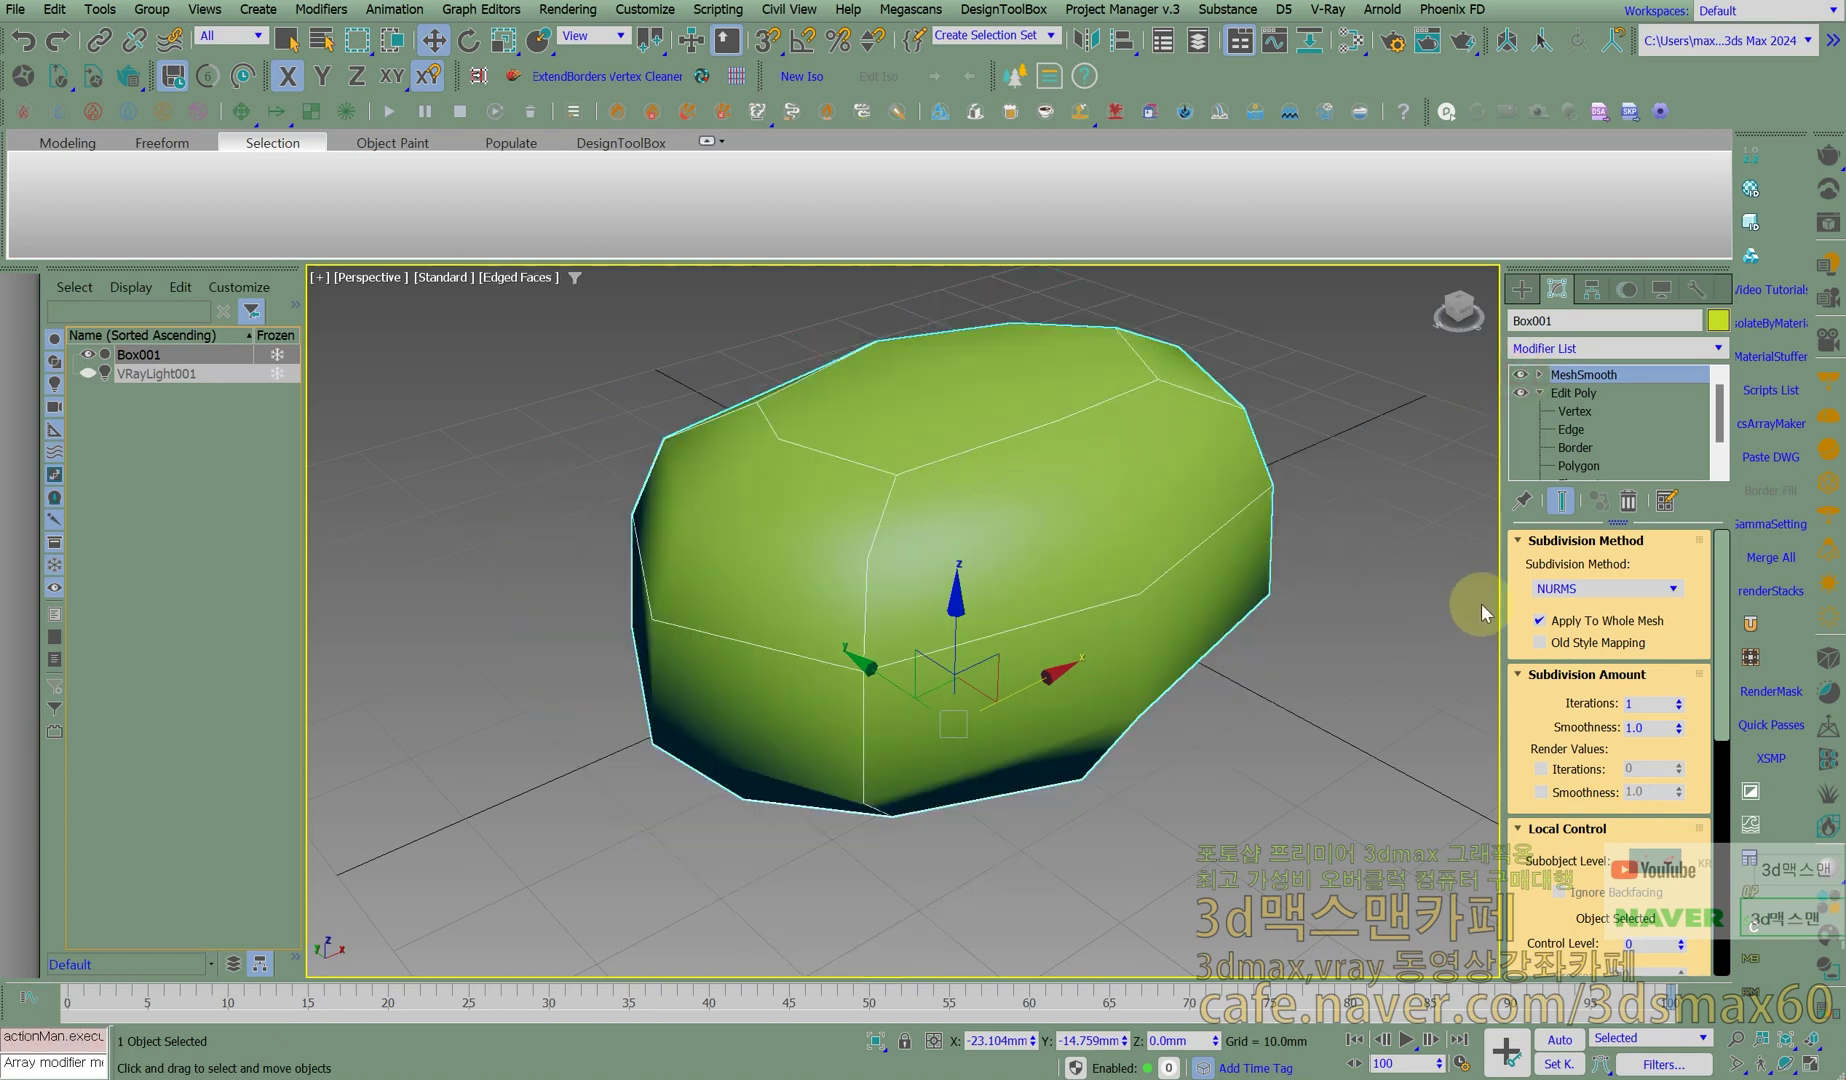
Turn off Isoline Display for MeshSmooth, comparing the box with the smoothing hidden and shown.
{"action": "left_click_drag", "start_coordinate": [1557, 604], "coordinate": [1560, 520]}
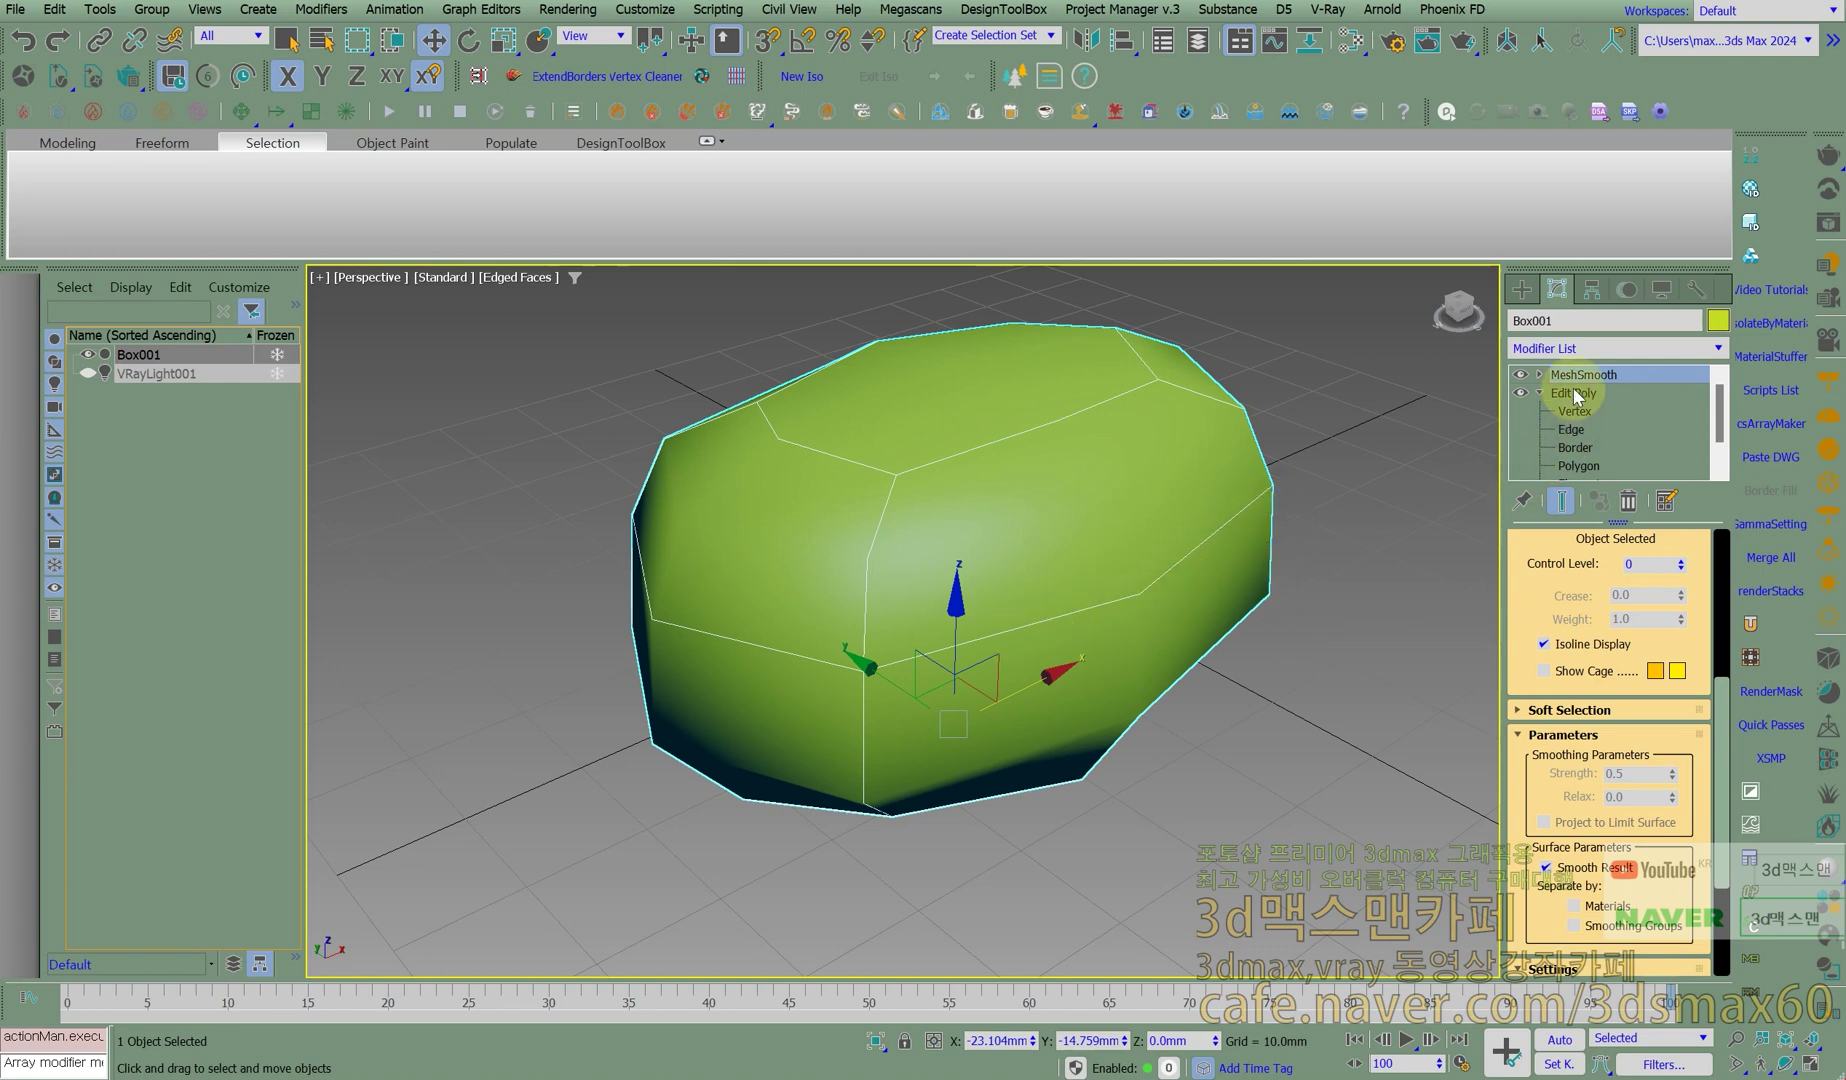
{"action": "left_click", "coordinate": [1512, 375]}
{"action": "left_click", "coordinate": [1519, 374]}
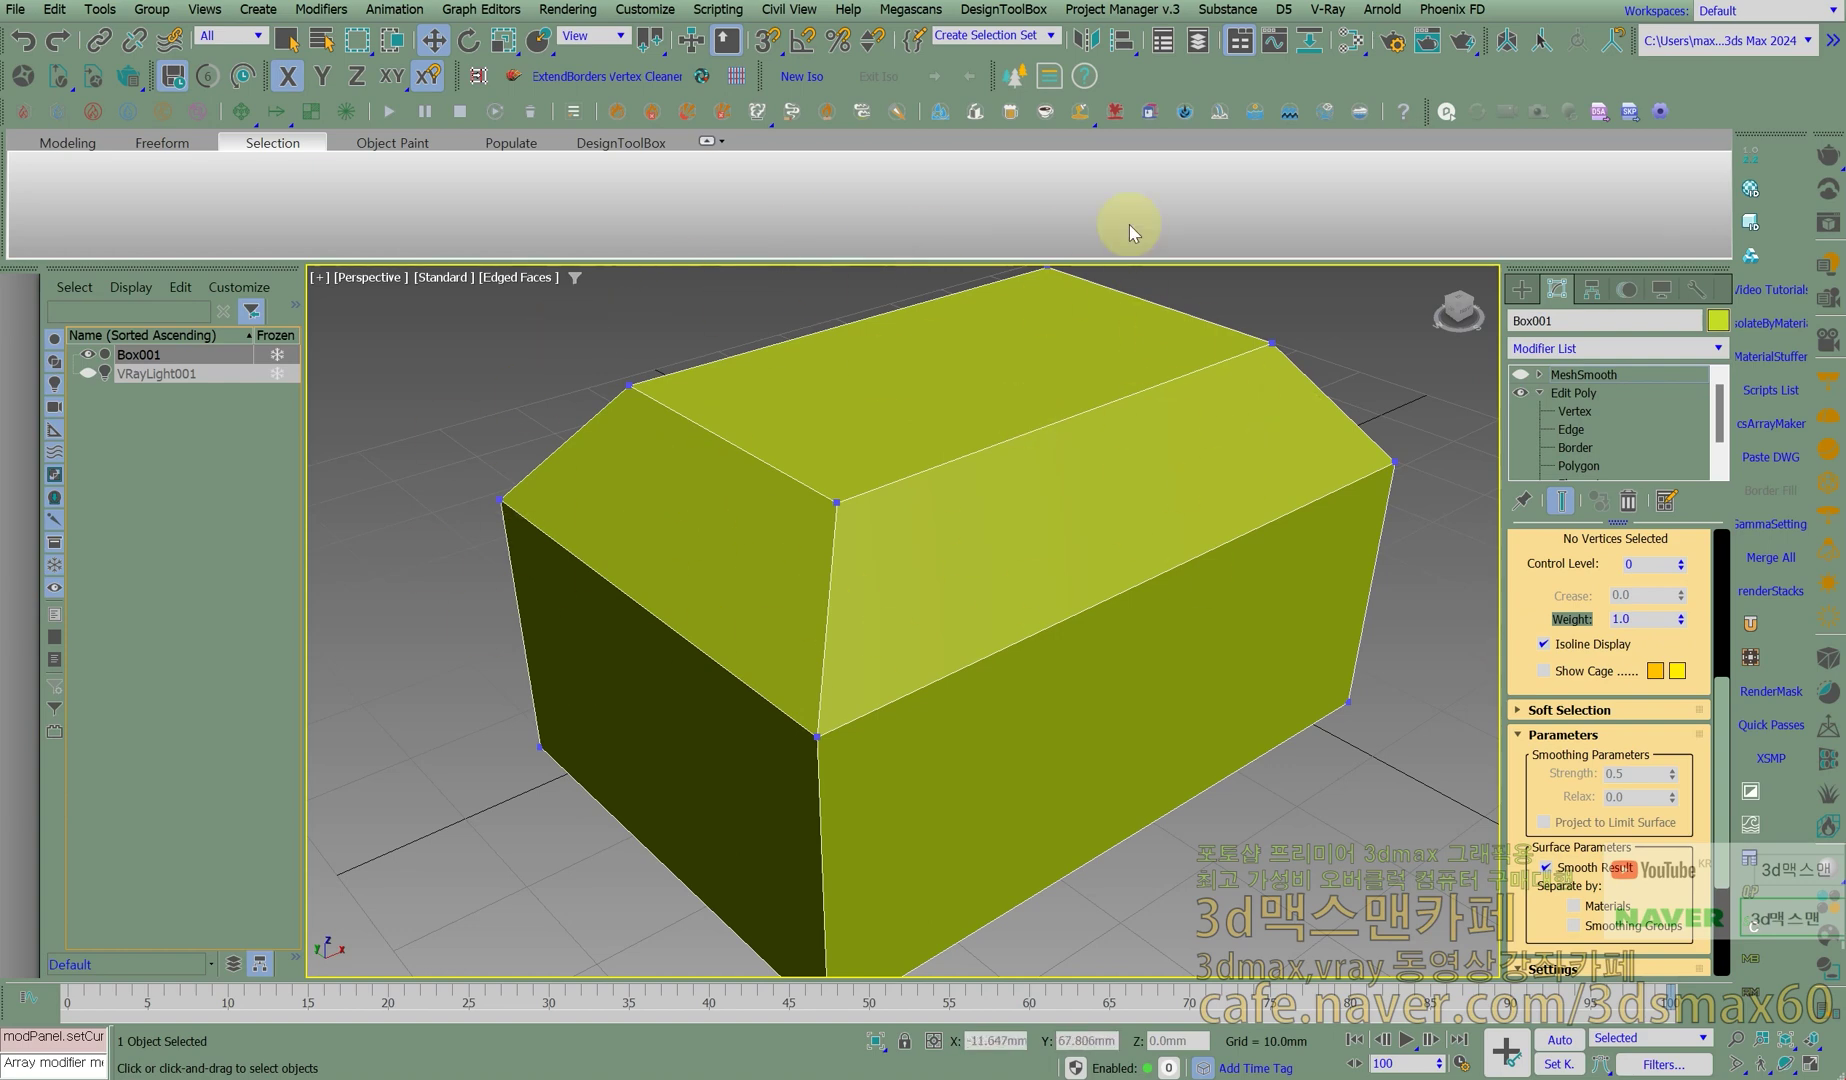
{"action": "left_click", "coordinate": [1585, 650]}
{"action": "left_click", "coordinate": [1520, 374]}
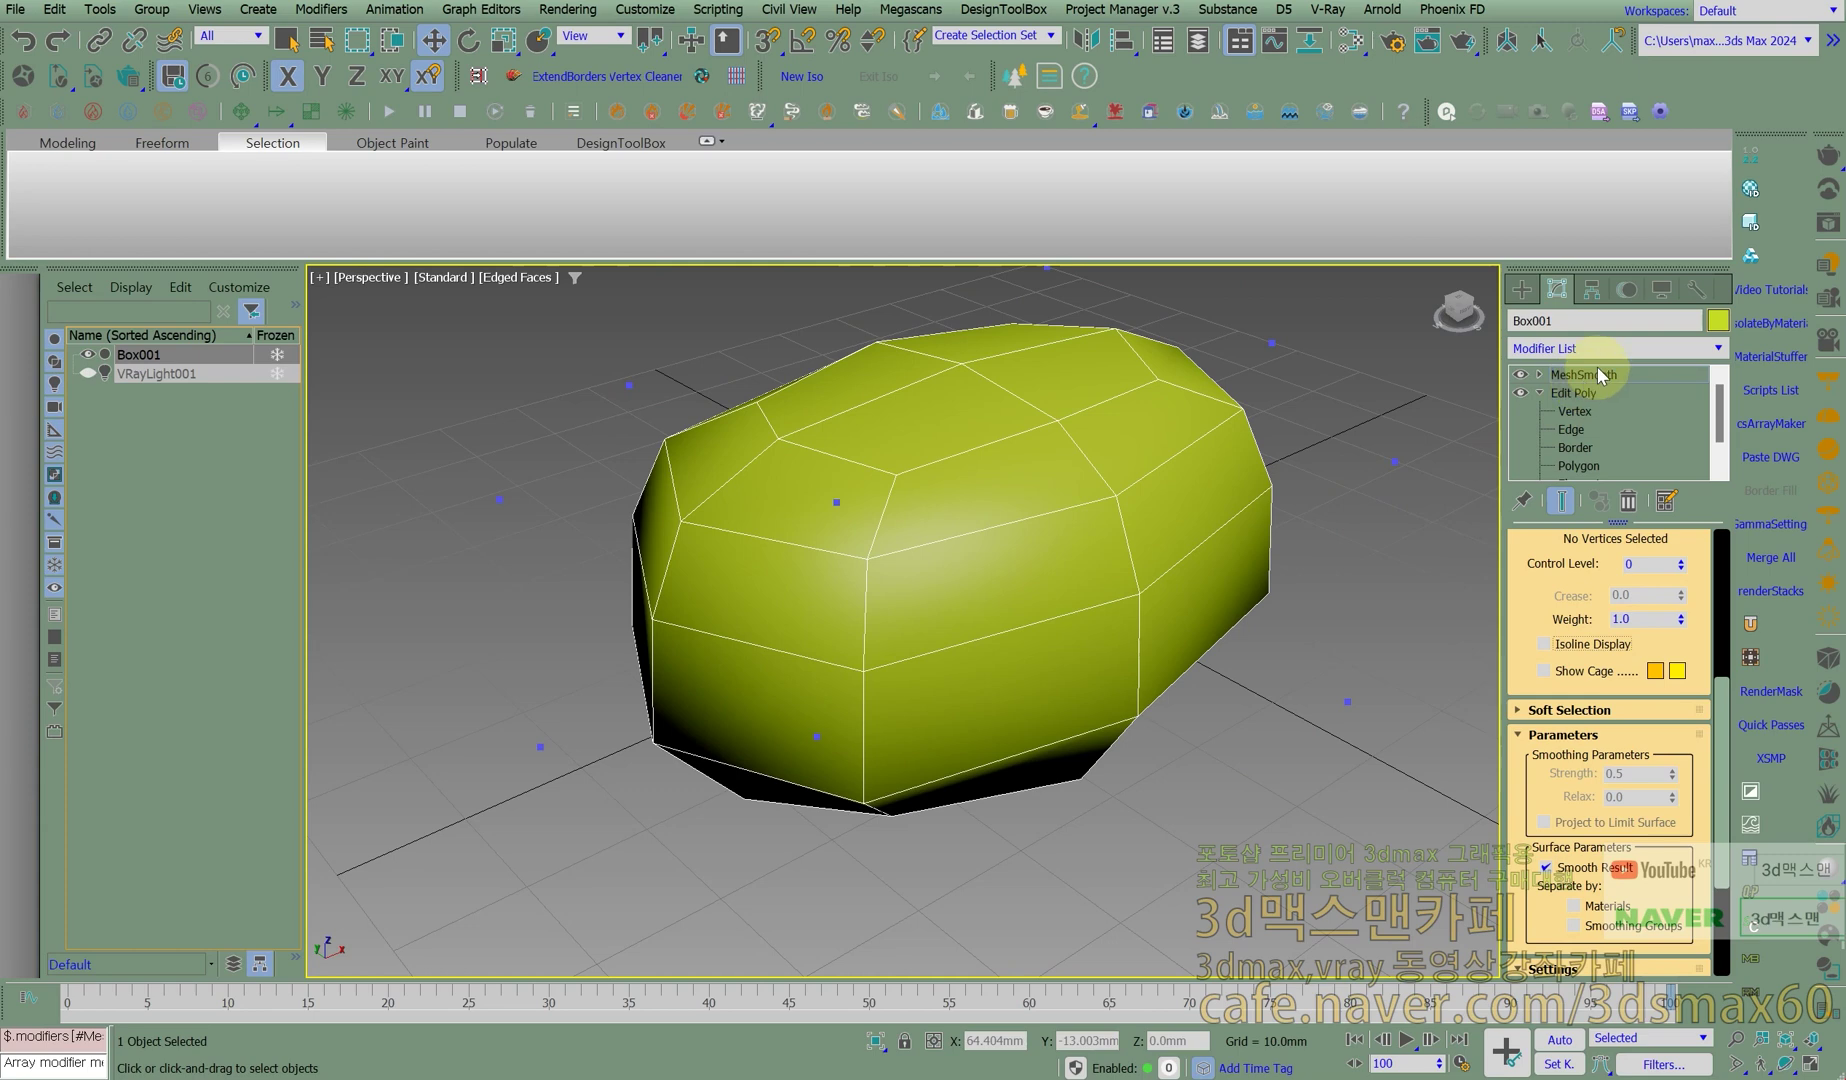
Raise the MeshSmooth iterations to 3 and examine the denser mesh.
{"action": "left_click_drag", "start_coordinate": [1562, 600], "coordinate": [1557, 679]}
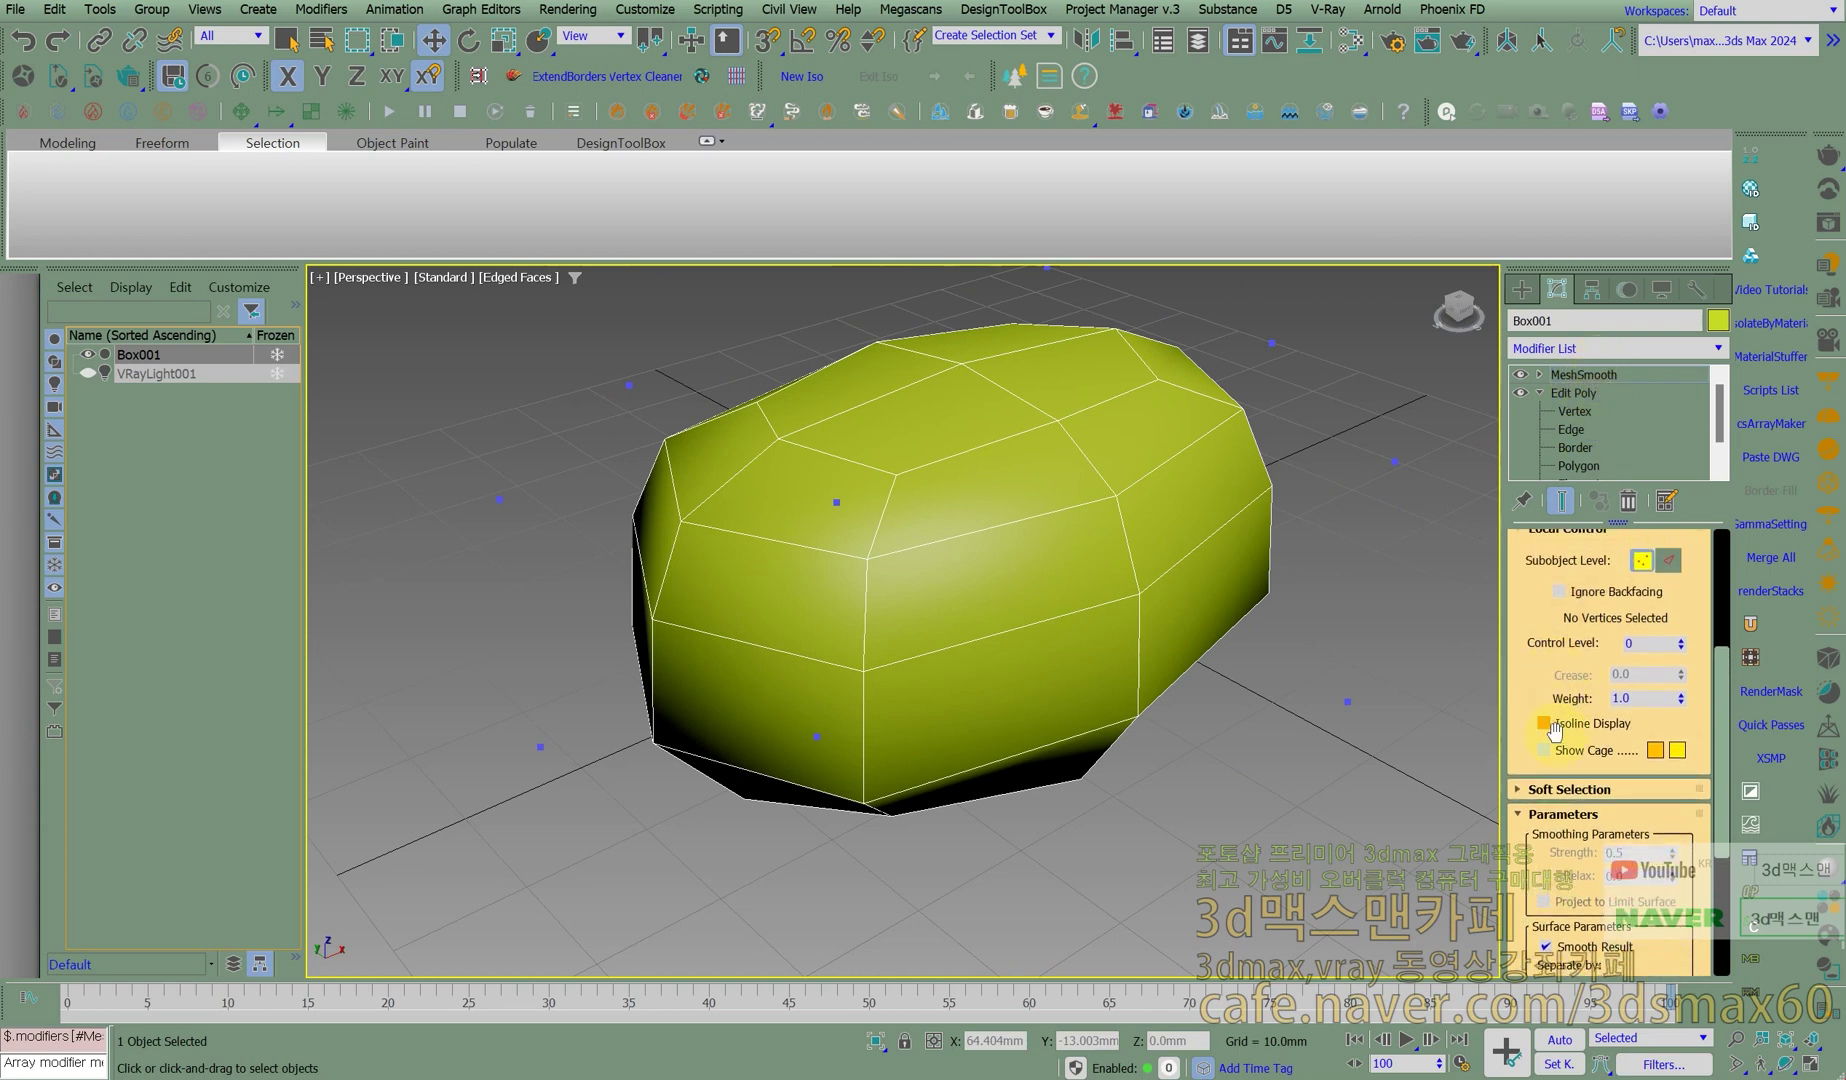
{"action": "left_click", "coordinate": [1577, 724]}
{"action": "left_click_drag", "start_coordinate": [1530, 592], "coordinate": [1550, 870]}
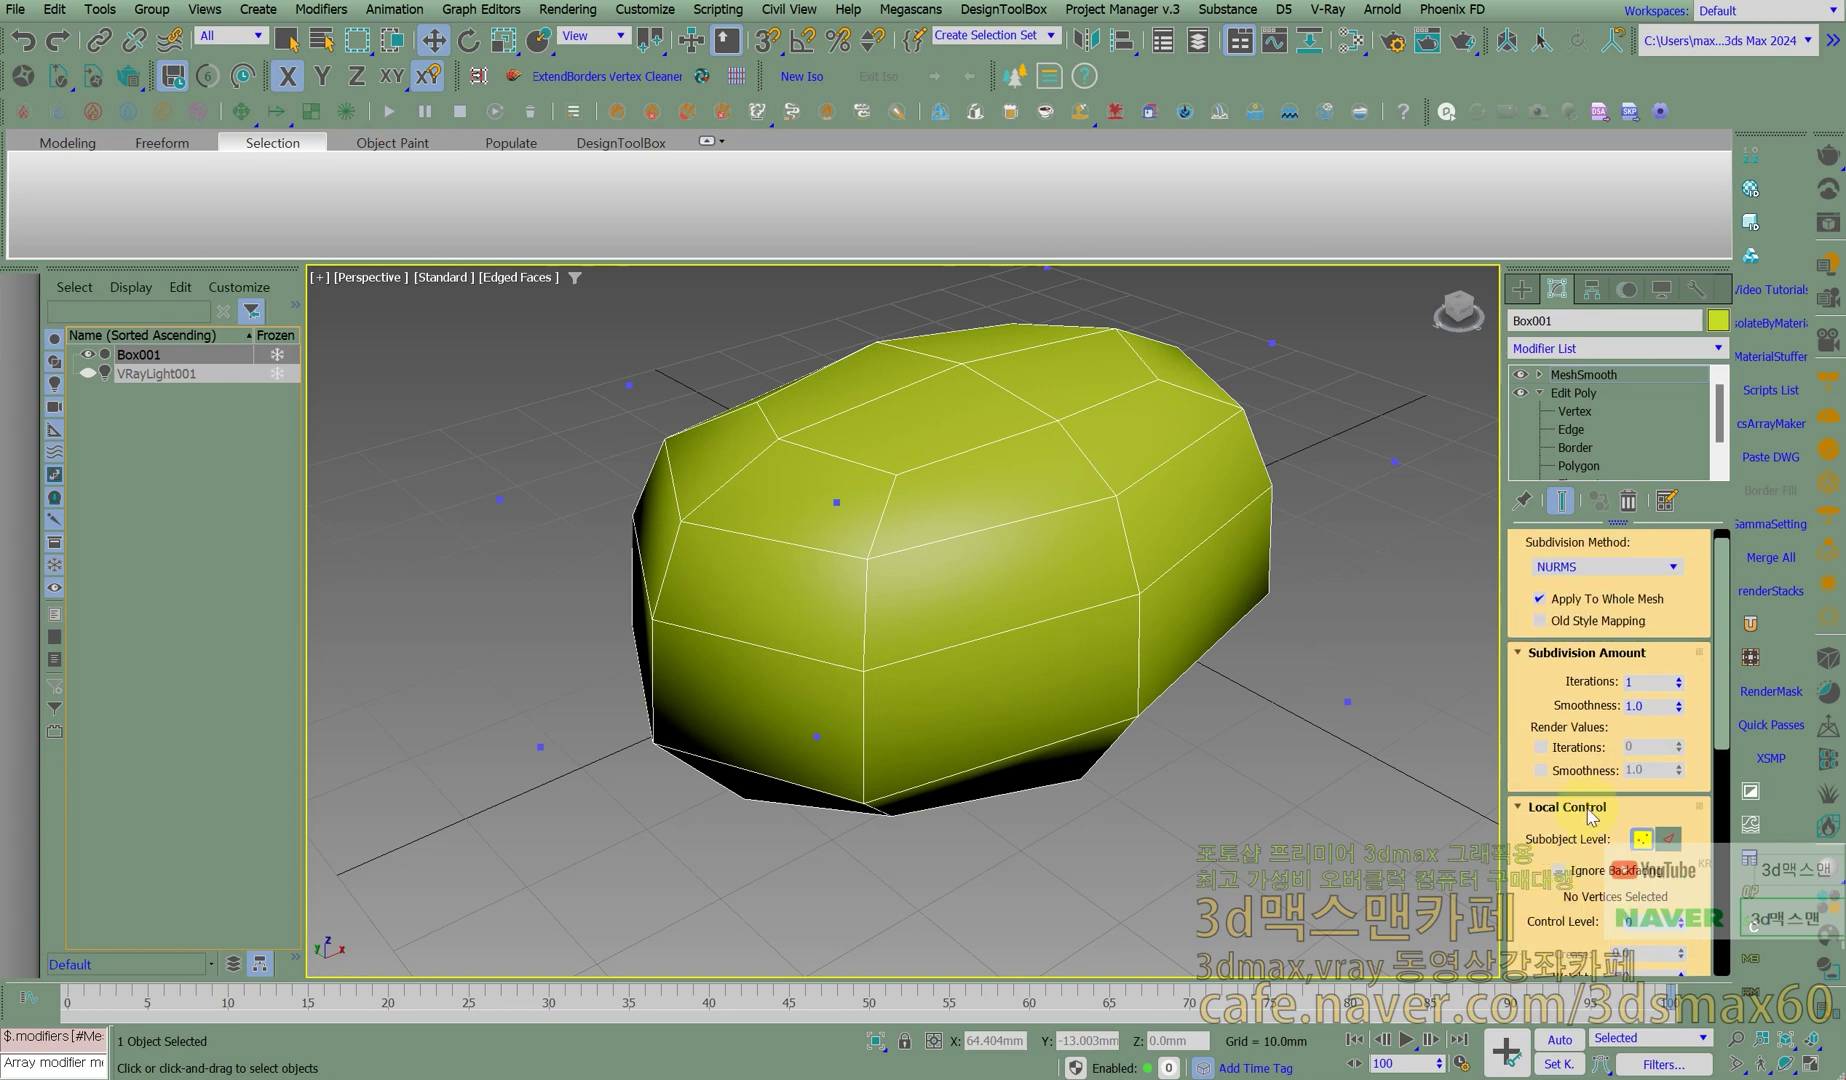
{"action": "left_click", "coordinate": [1680, 680]}
{"action": "left_click", "coordinate": [1680, 680]}
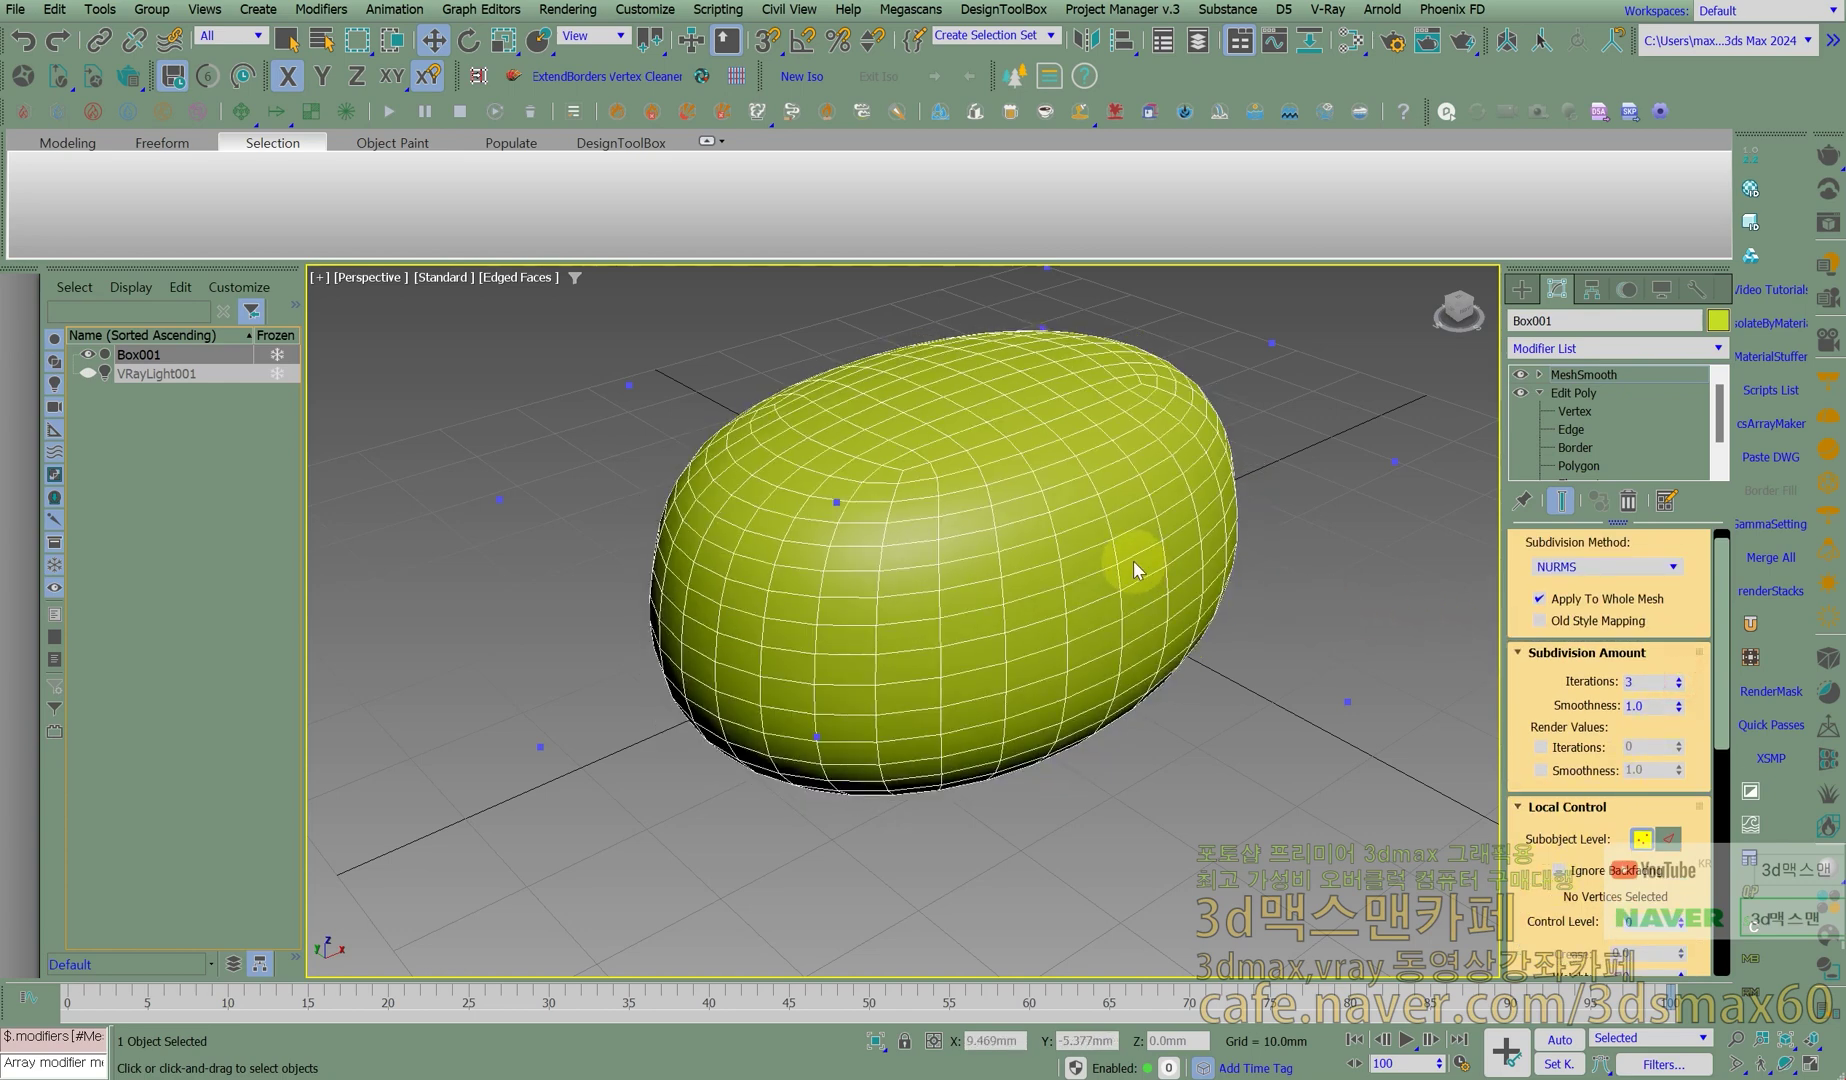
{"action": "middle_click_drag", "start_coordinate": [1125, 578], "coordinate": [1354, 500], "text": "alt"}
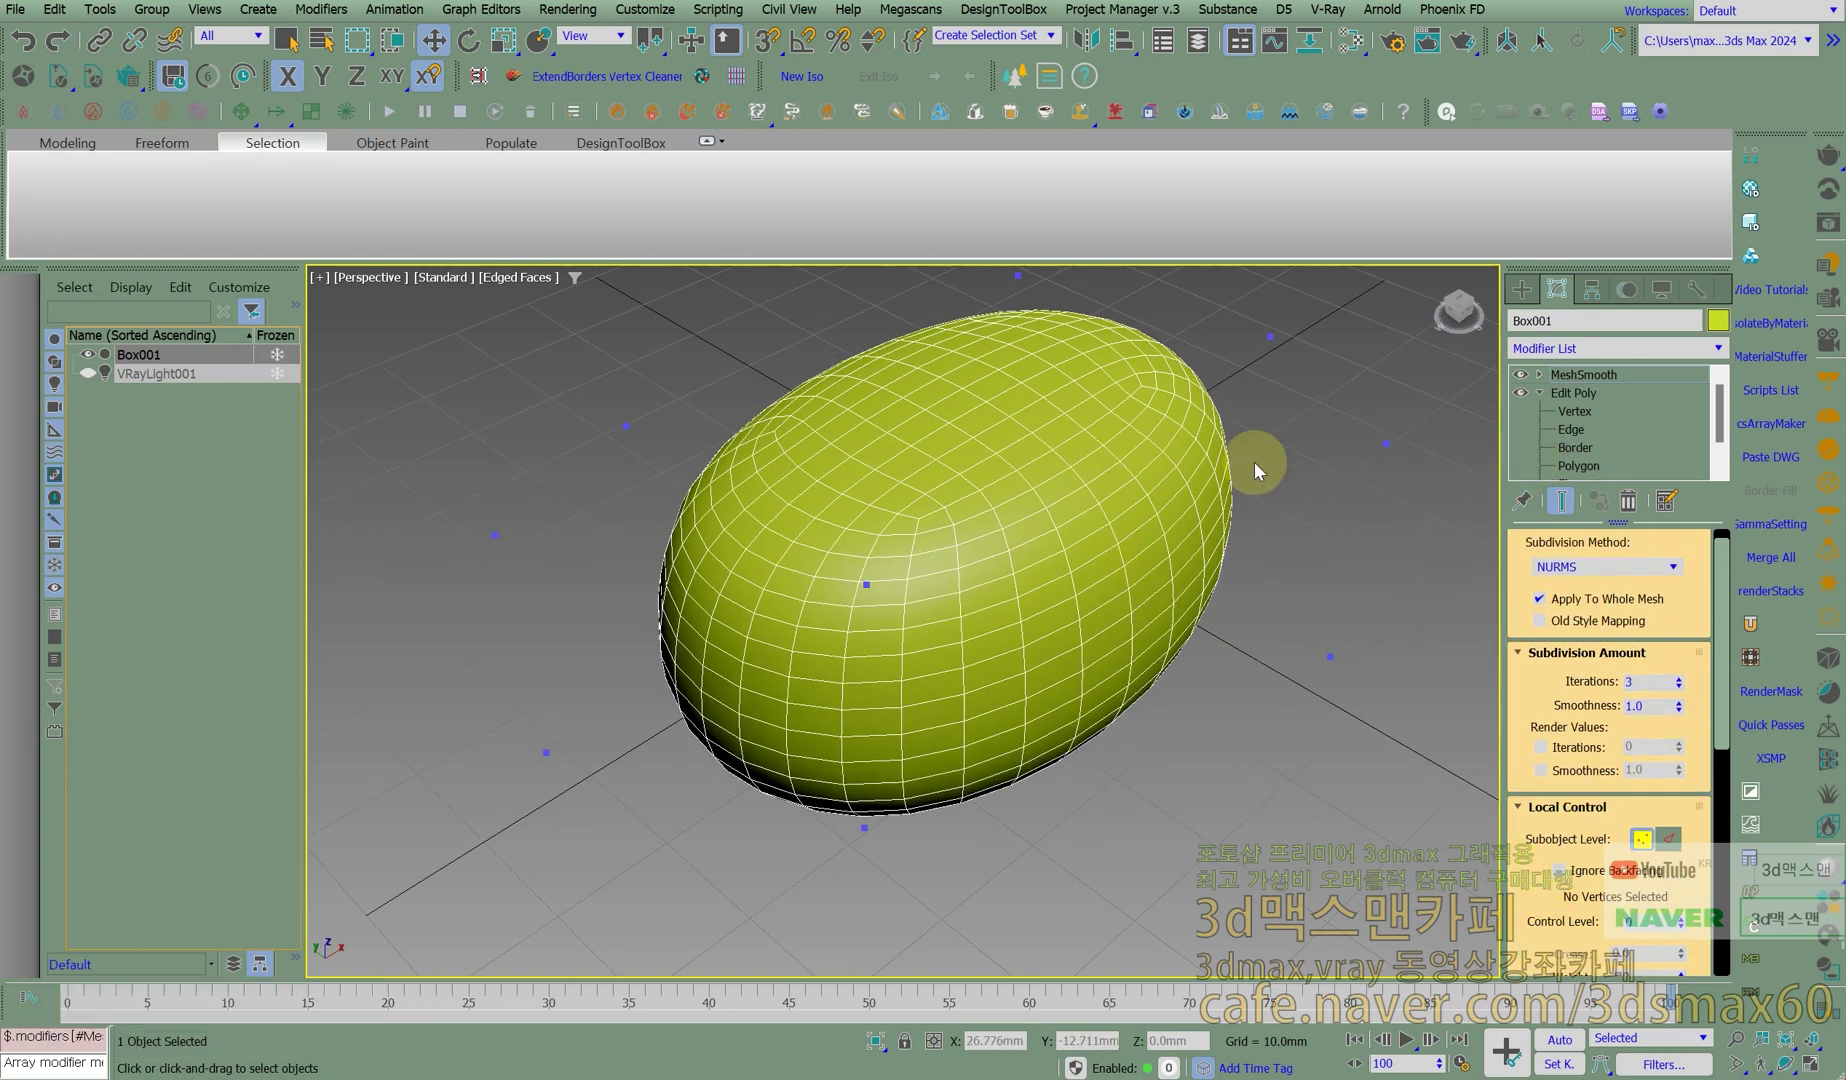
Remove the MeshSmooth modifier from the stack and delete the beveled box.
{"action": "left_click", "coordinate": [1575, 393]}
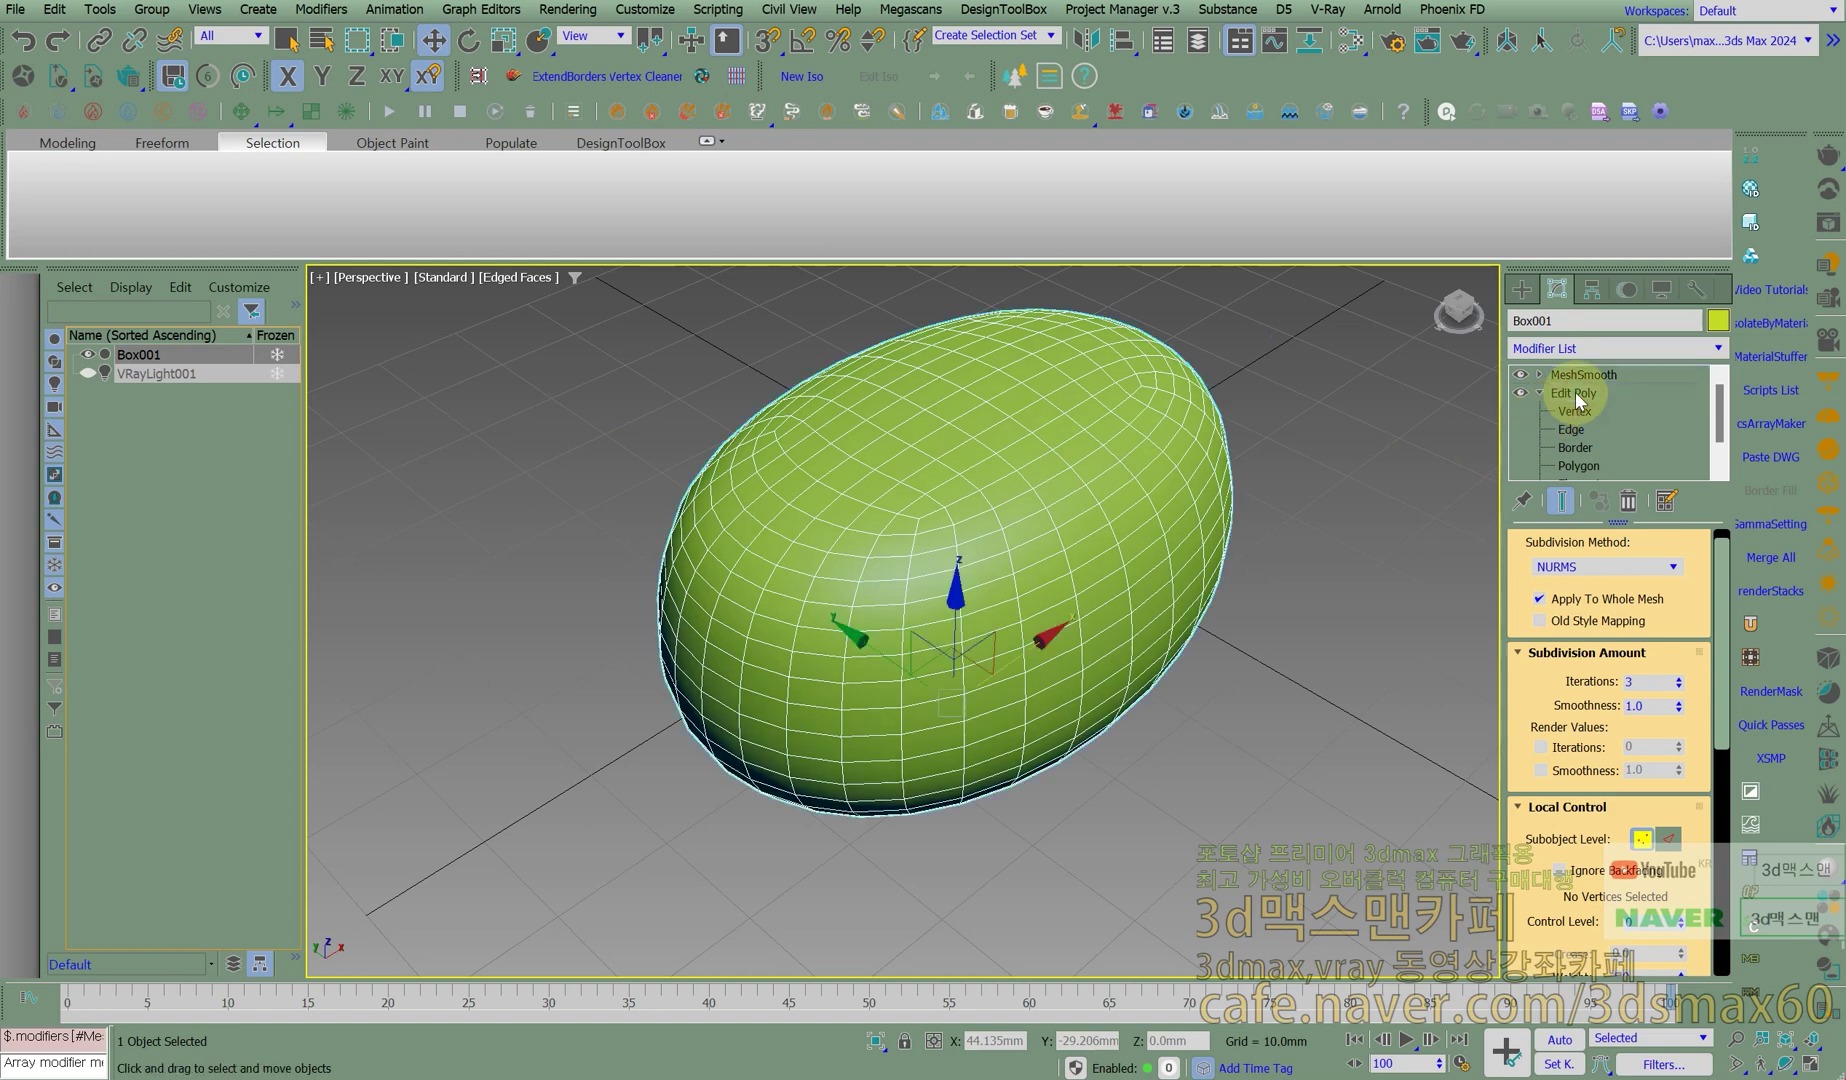
{"action": "middle_click_drag", "start_coordinate": [1322, 462], "coordinate": [1277, 494]}
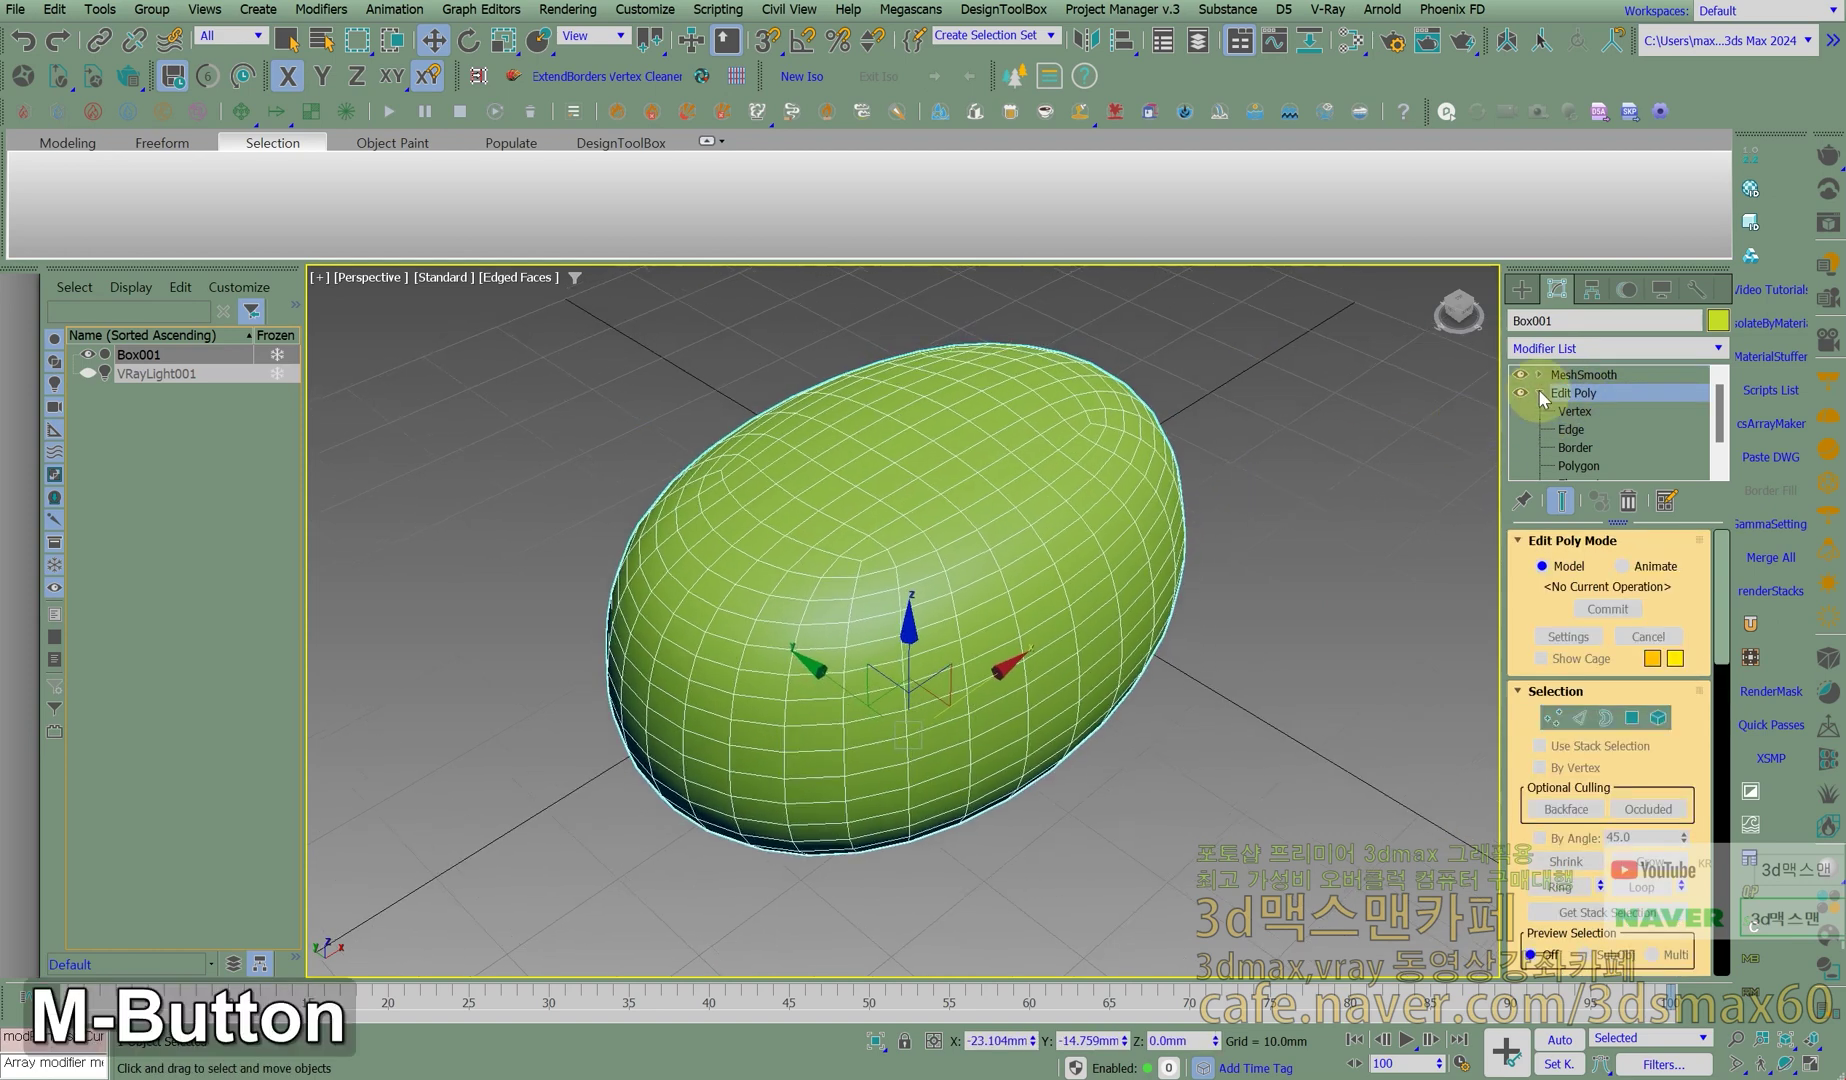
{"action": "left_click", "coordinate": [1586, 375]}
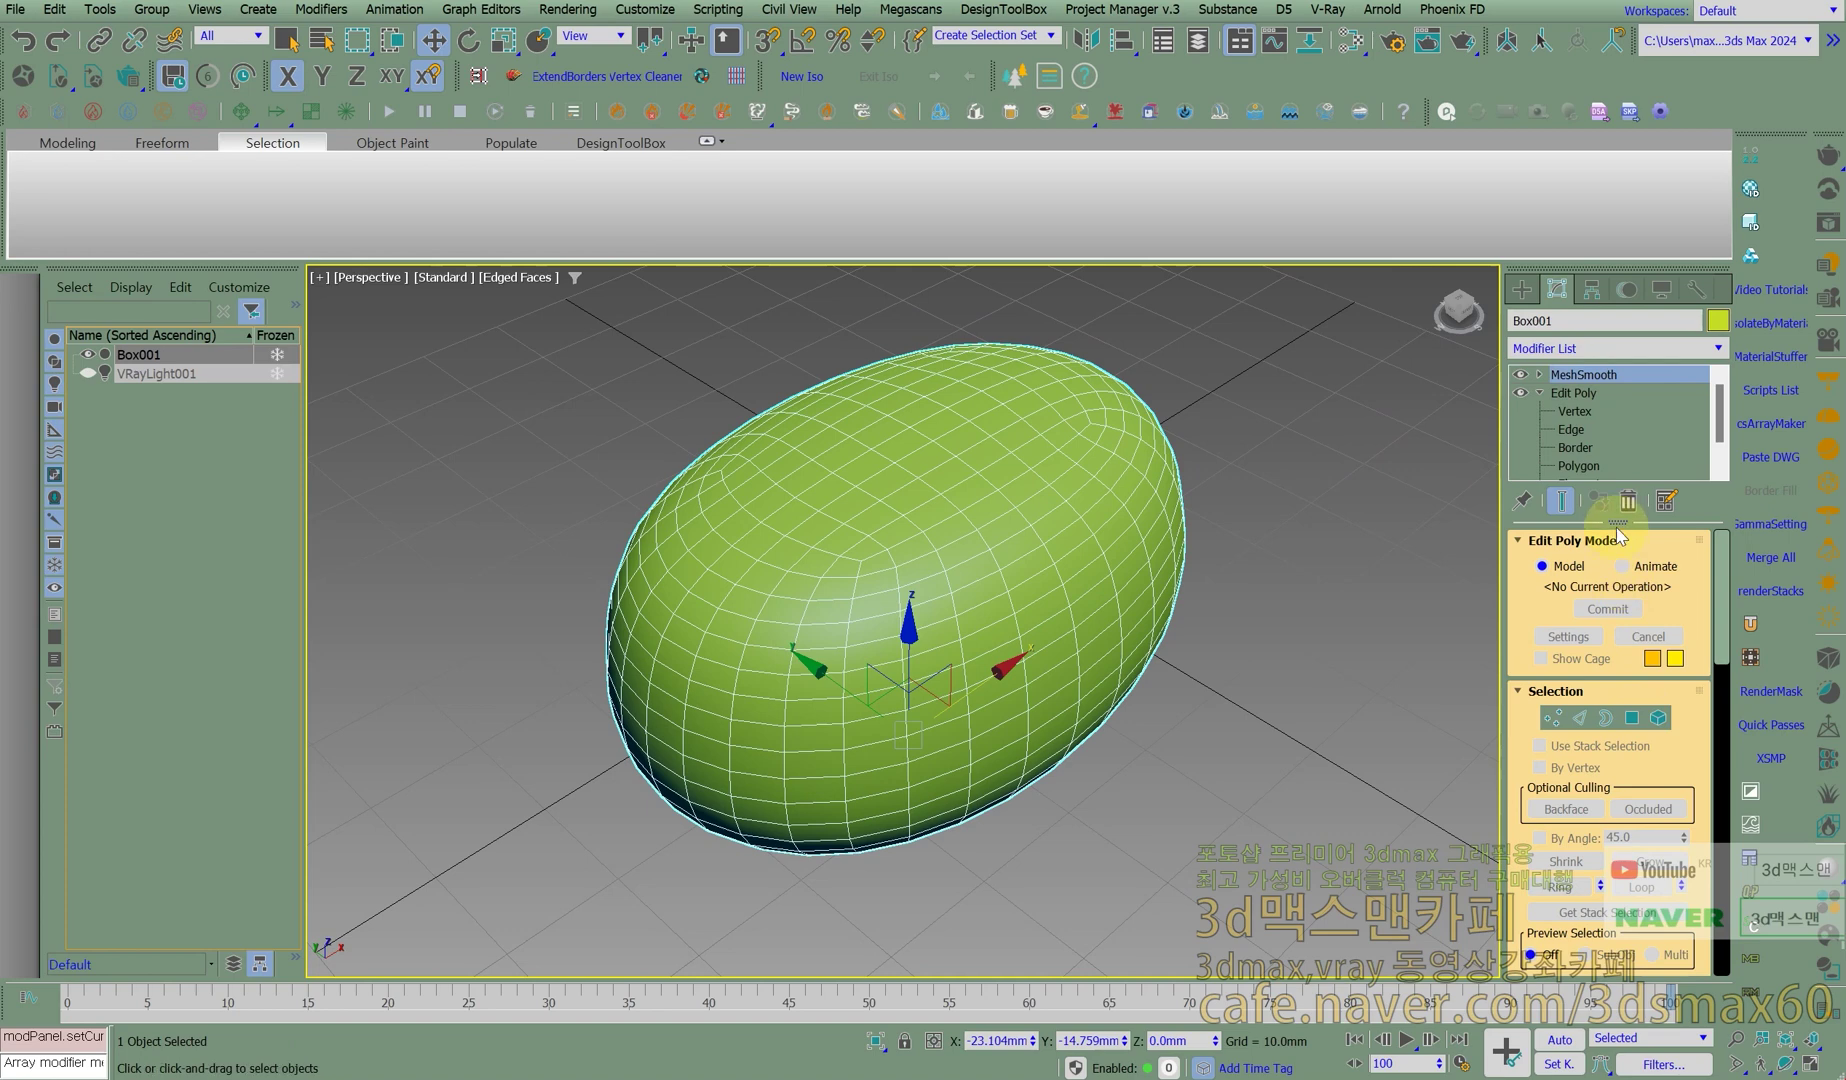
{"action": "left_click", "coordinate": [1626, 502]}
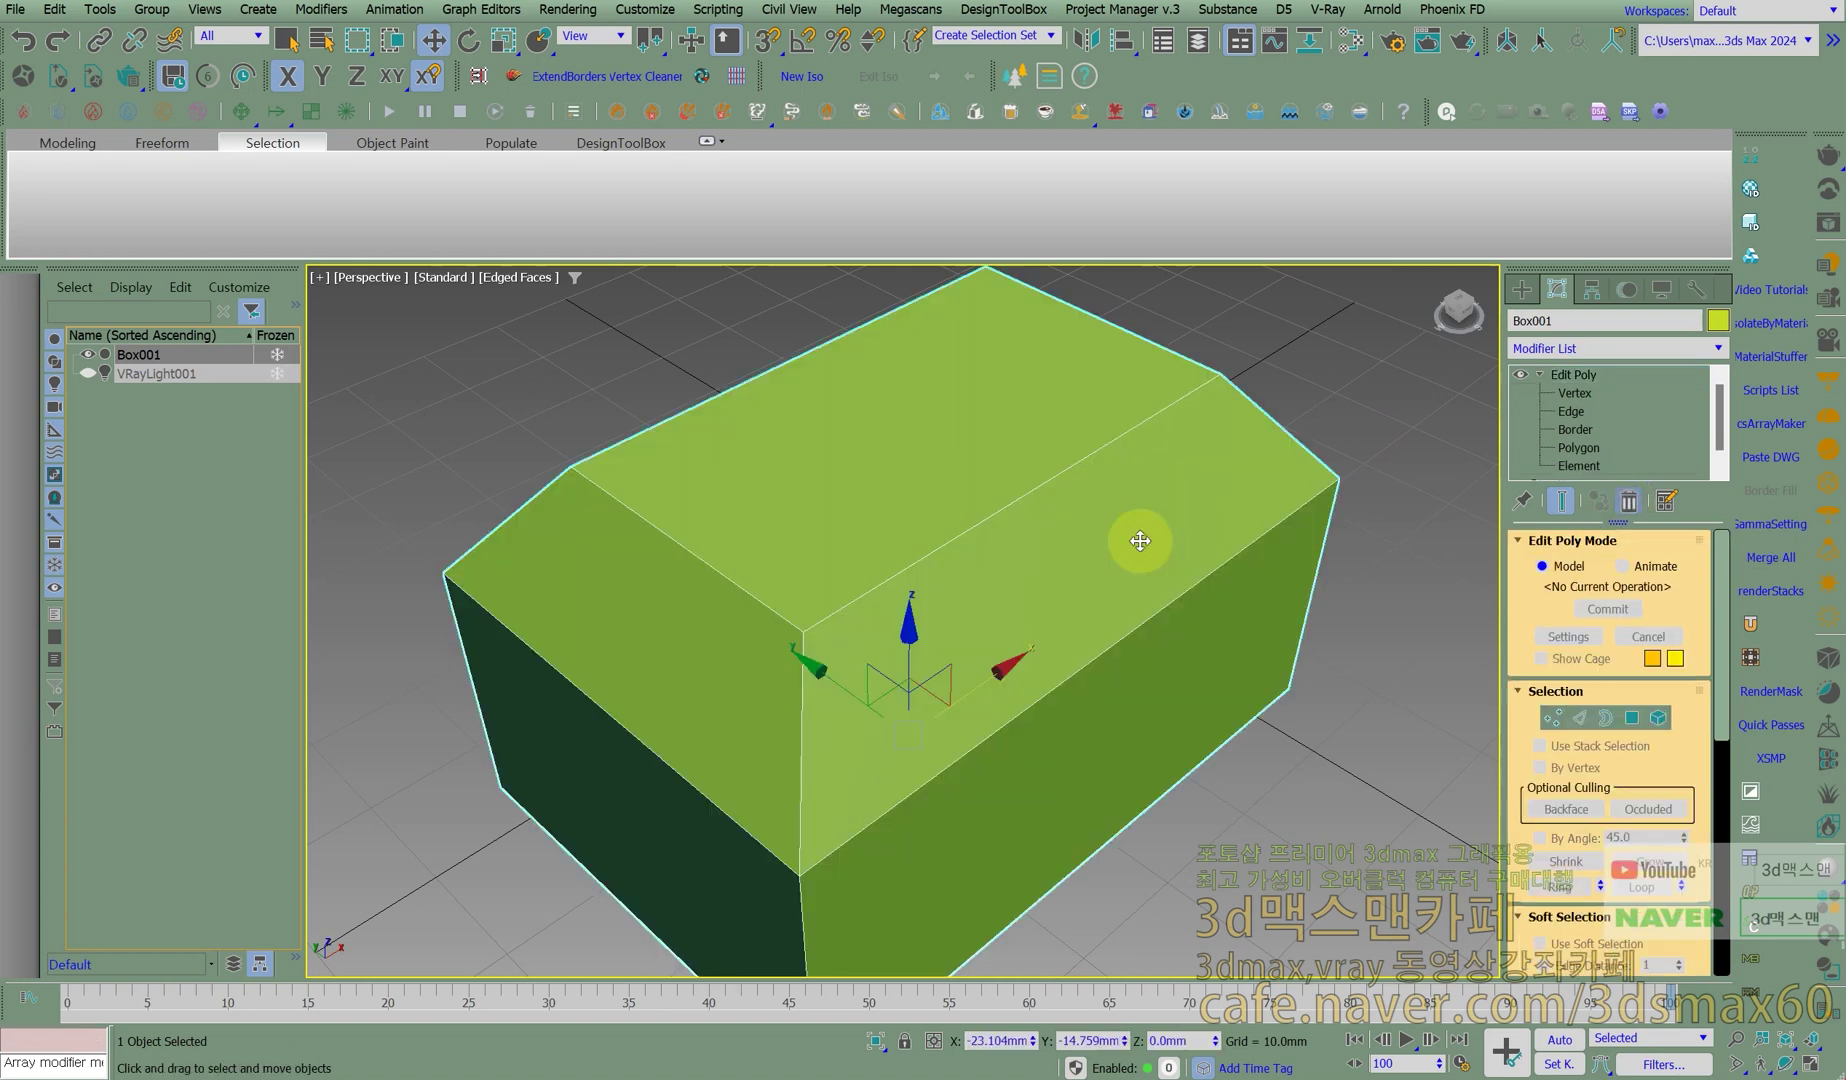
{"action": "middle_click_drag", "start_coordinate": [1137, 541], "coordinate": [989, 560]}
{"action": "scroll", "coordinate": [968, 560], "scroll_direction": "down", "scroll_amount": 5}
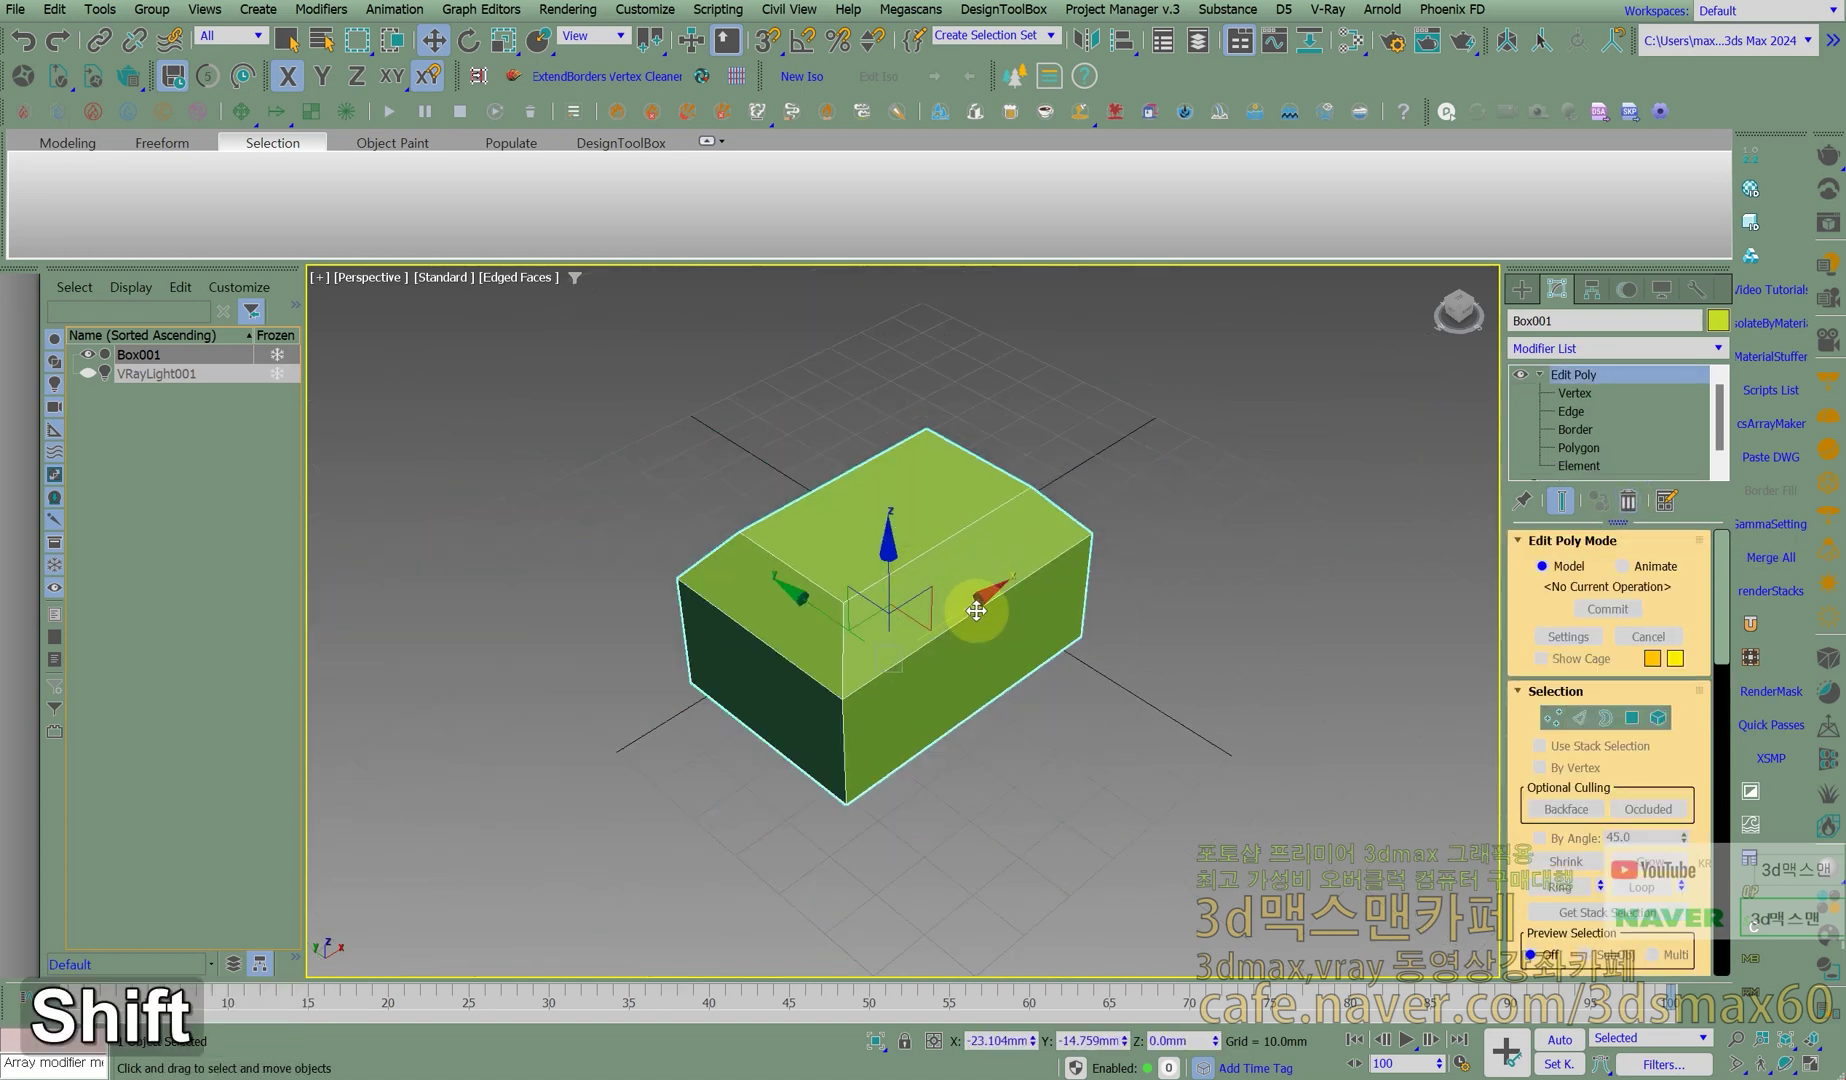
{"action": "key", "text": "Delete"}
Create a box with the Cube creation method, about 47.8 mm per side, beside the grid's center.
{"action": "left_click", "coordinate": [1521, 289]}
{"action": "left_click", "coordinate": [1560, 430]}
{"action": "left_click", "coordinate": [1577, 682]}
{"action": "left_click_drag", "start_coordinate": [763, 680], "coordinate": [816, 773]}
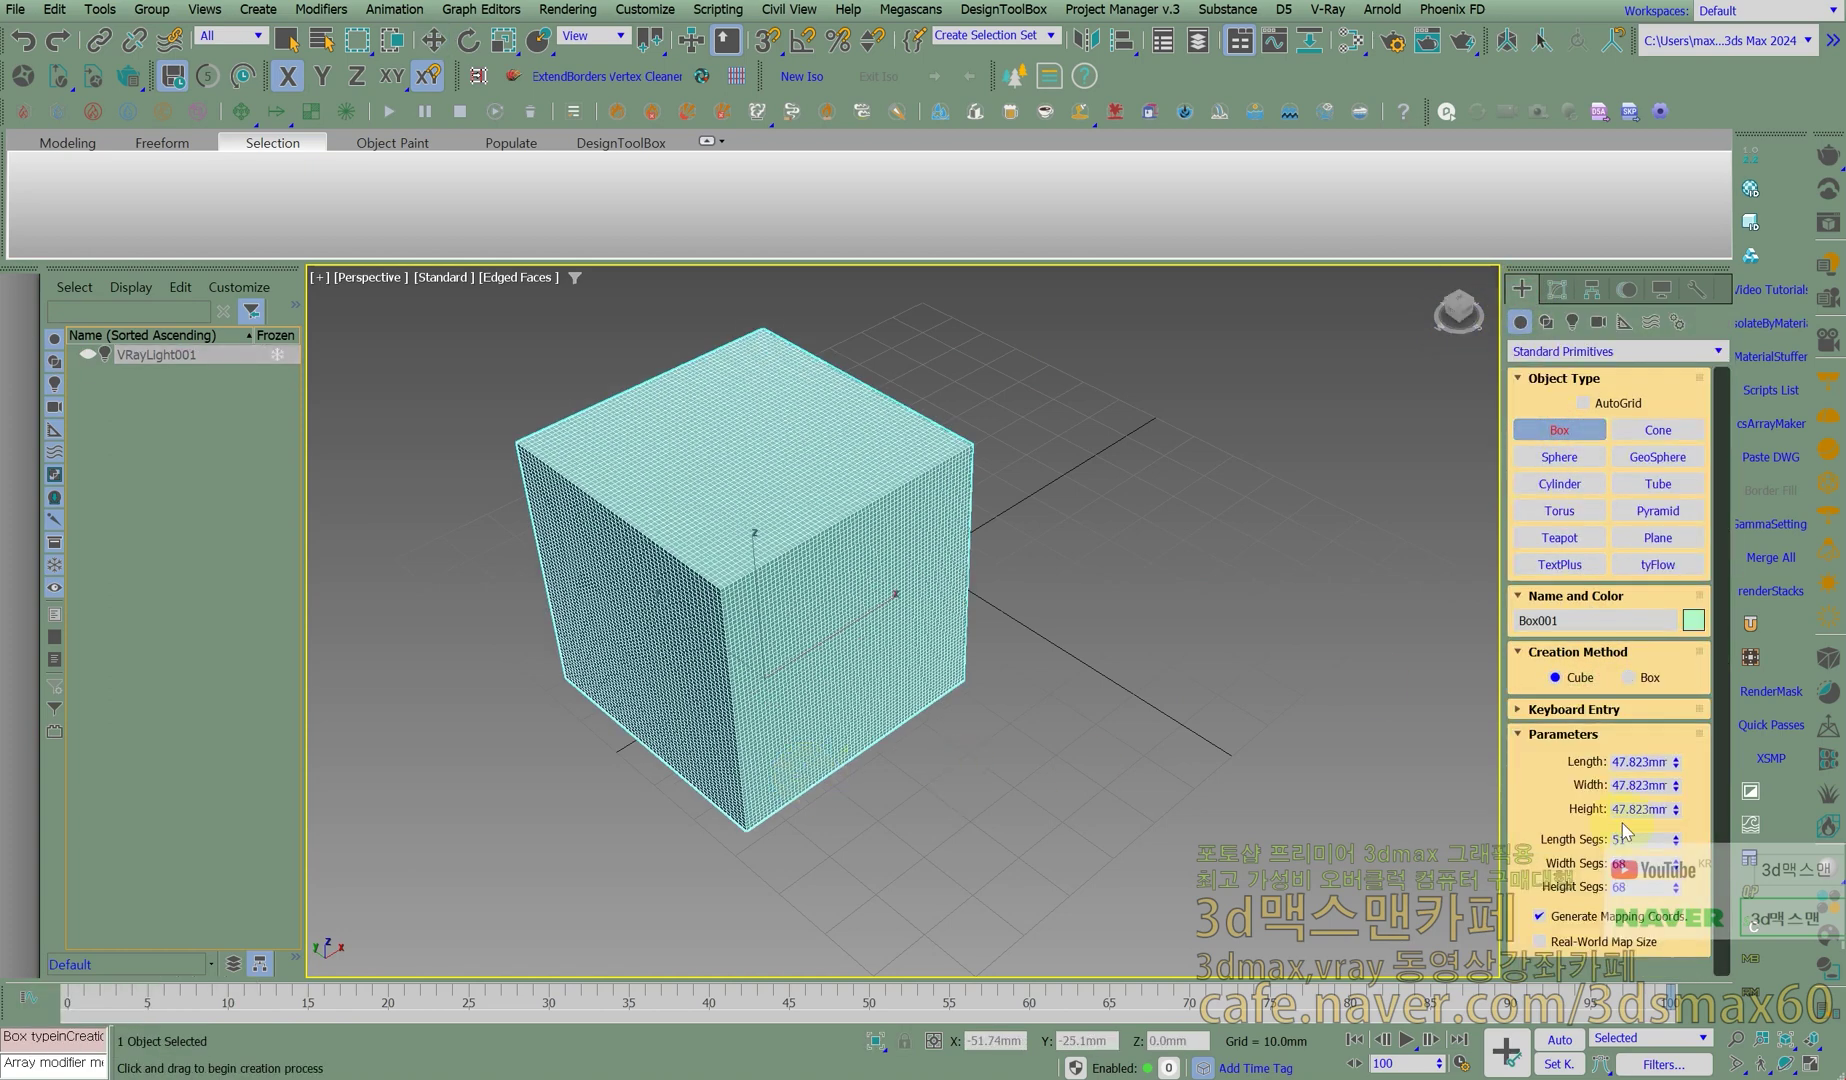
Set the cube's length, width and height segments to 1 and finish box creation.
{"action": "right_click", "coordinate": [1676, 840]}
{"action": "right_click", "coordinate": [1676, 864]}
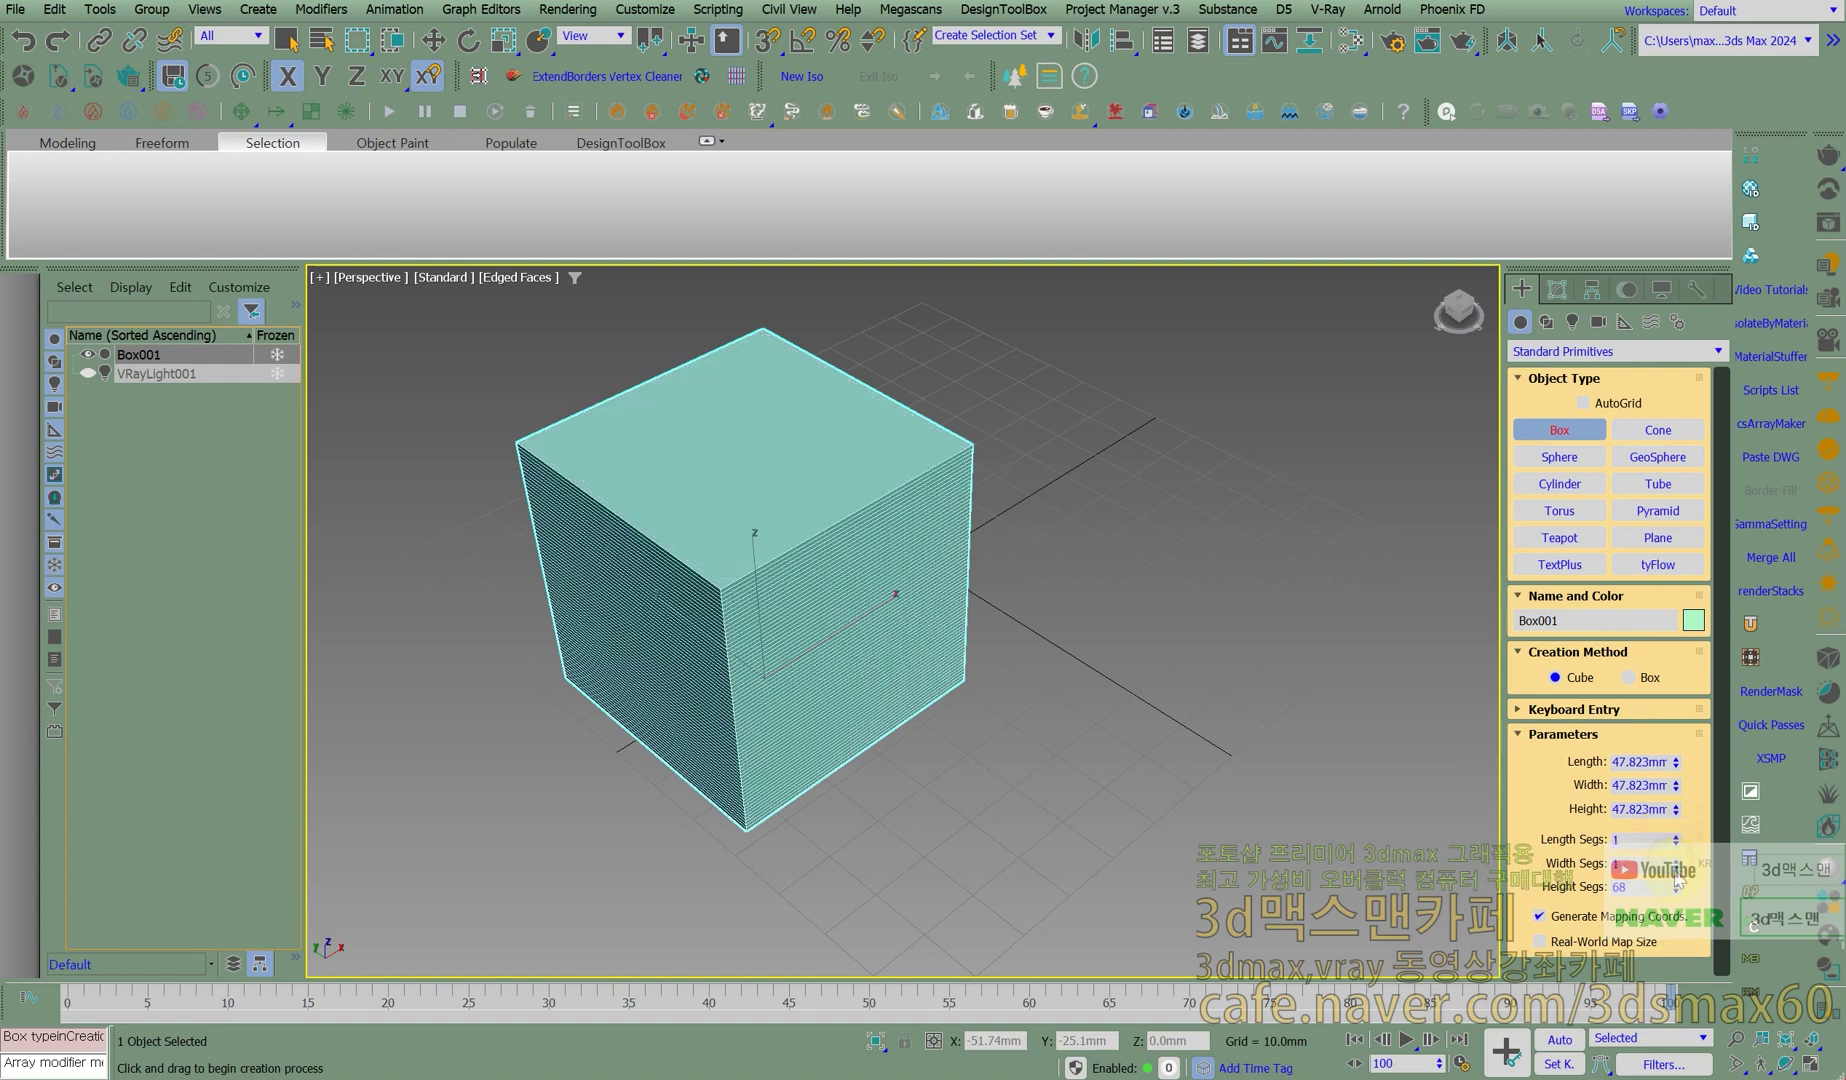
{"action": "right_click", "coordinate": [1677, 887]}
{"action": "scroll", "coordinate": [928, 629], "scroll_direction": "down", "scroll_amount": 5}
{"action": "right_click", "coordinate": [927, 631]}
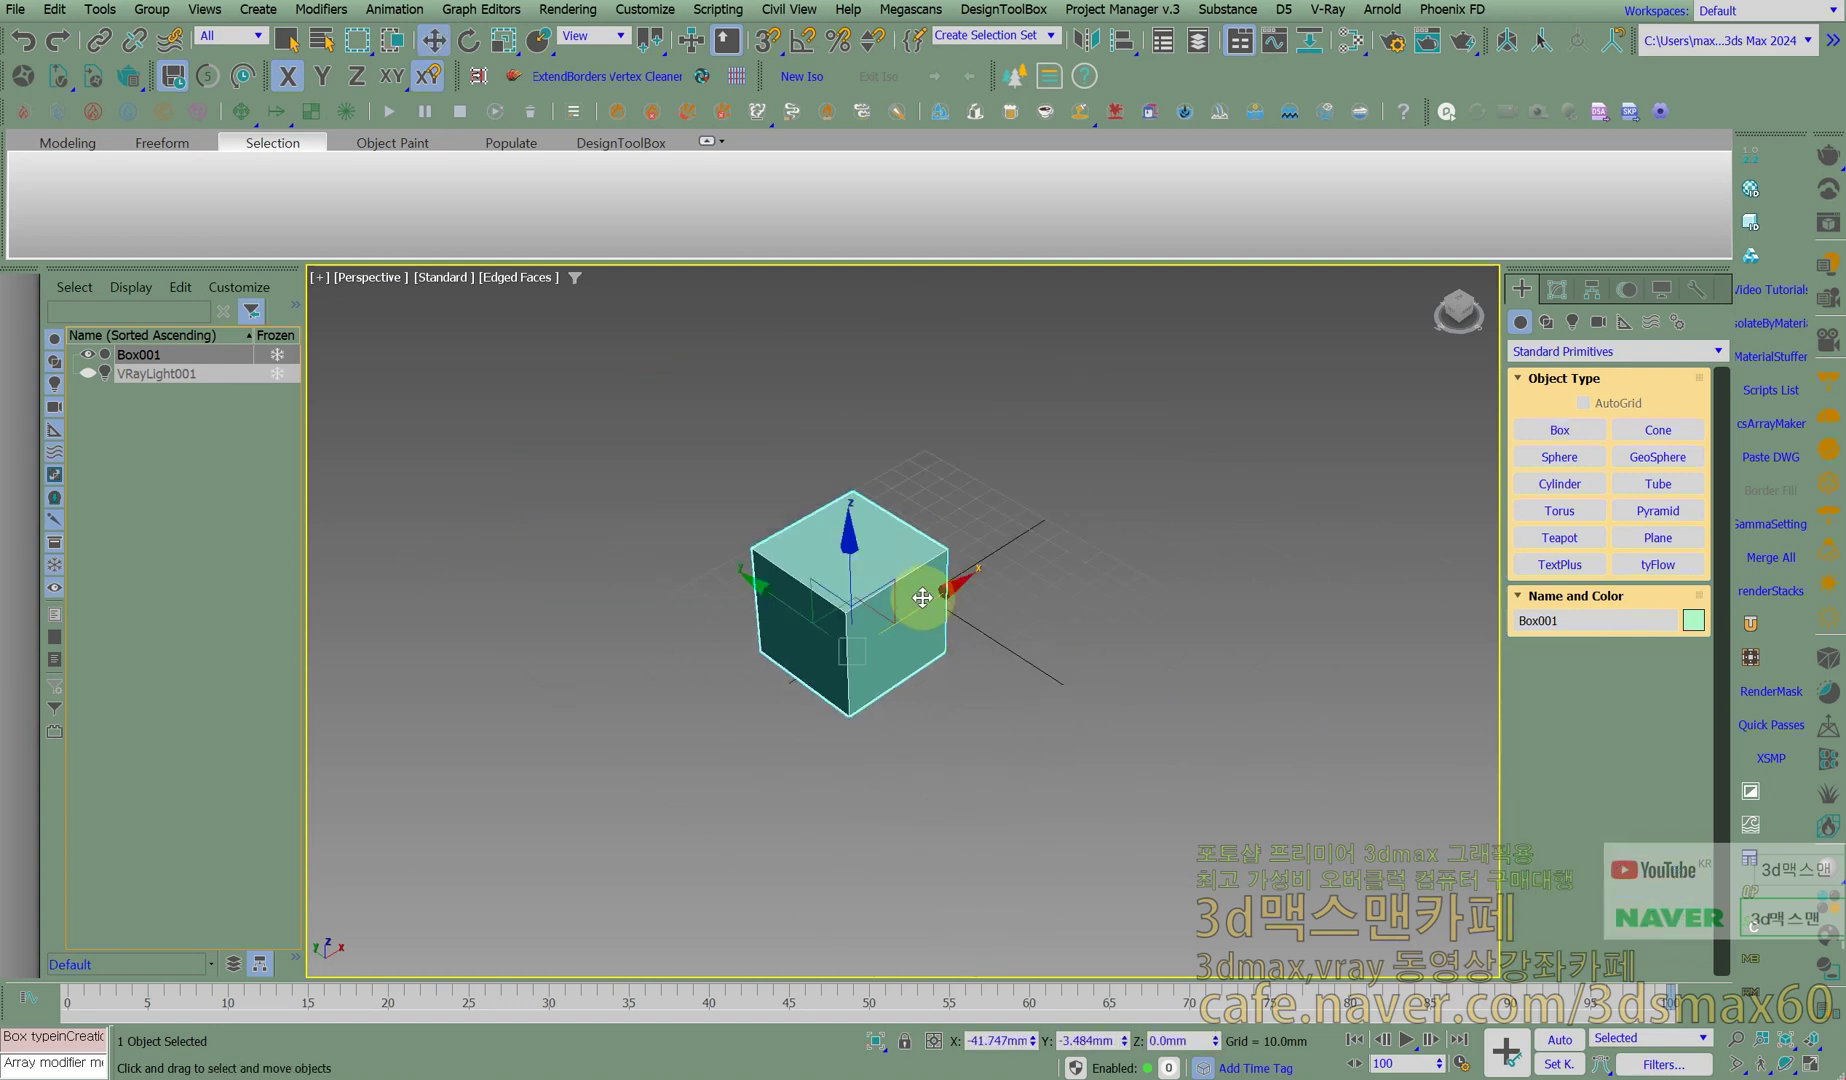
Clone the cube into two copies along the X axis and set each copy's length, width and height segments to 3.
{"action": "left_click_drag", "start_coordinate": [922, 597], "coordinate": [1063, 519], "text": "shift"}
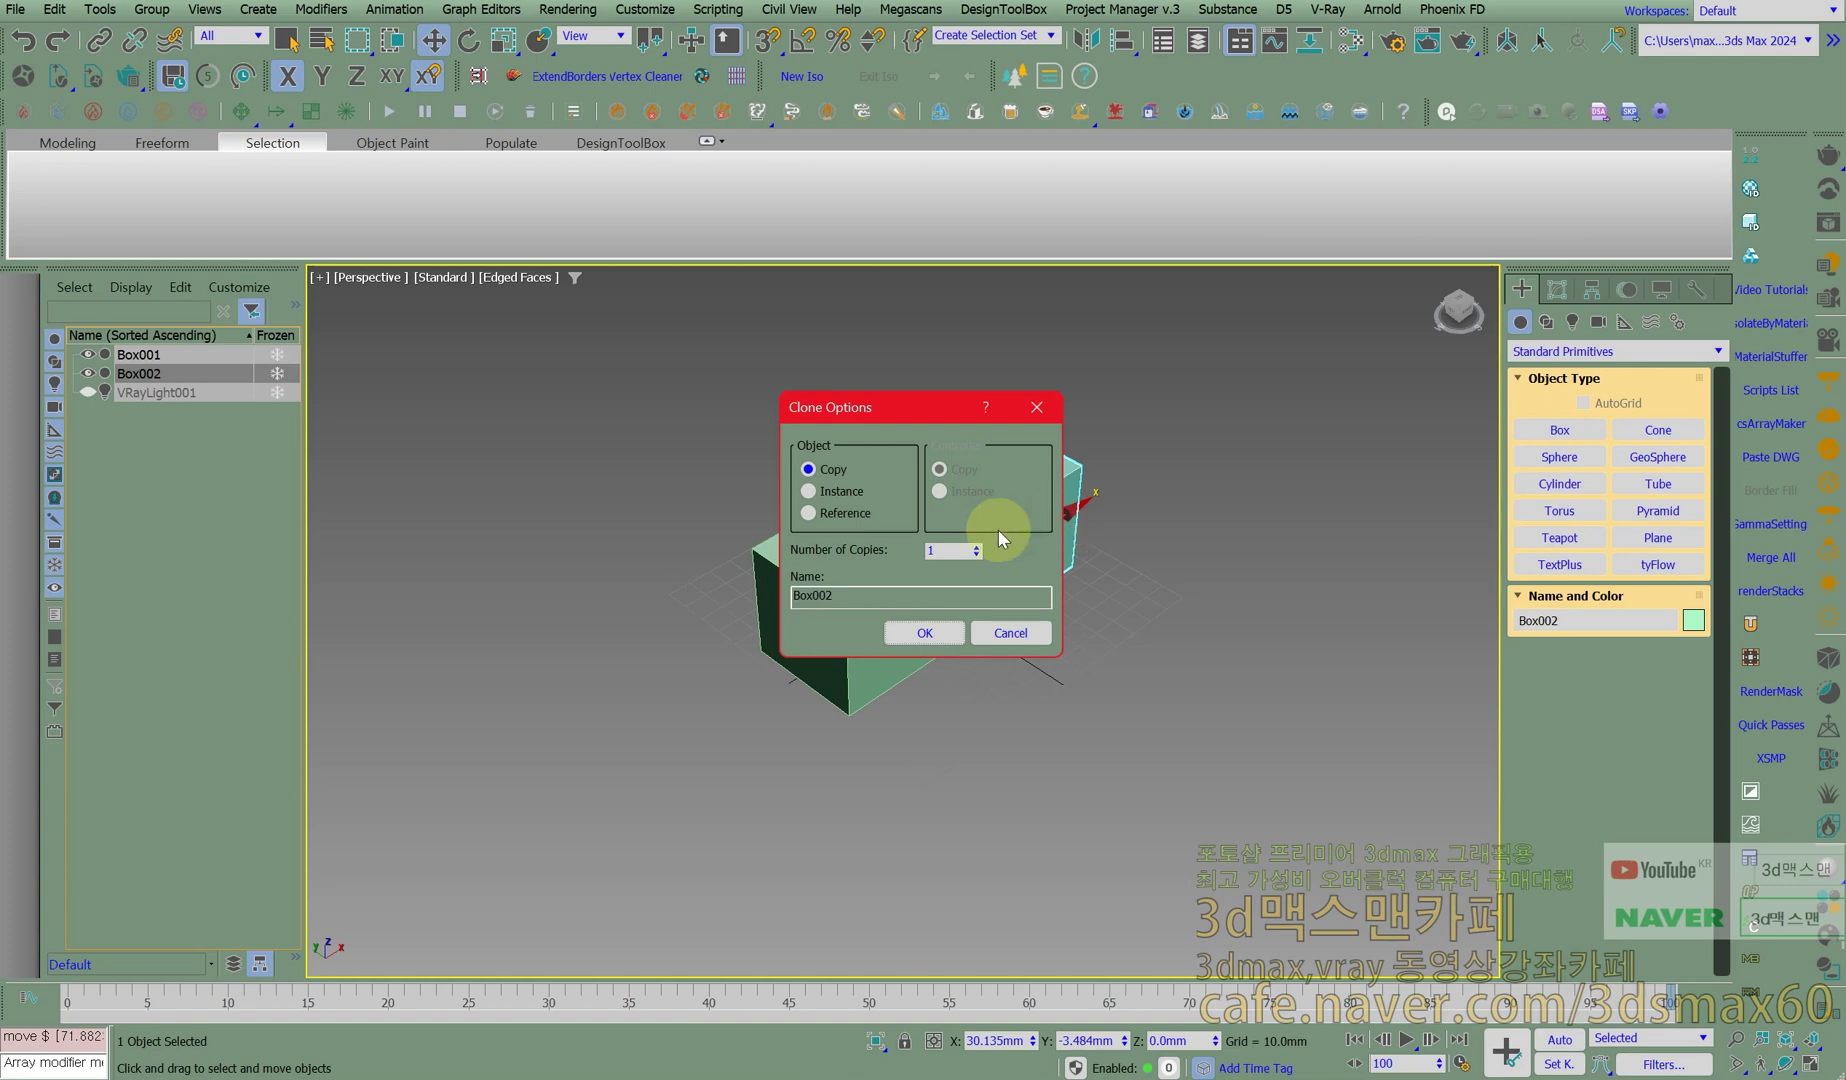
{"action": "left_click", "coordinate": [948, 634]}
{"action": "left_click", "coordinate": [1555, 290]}
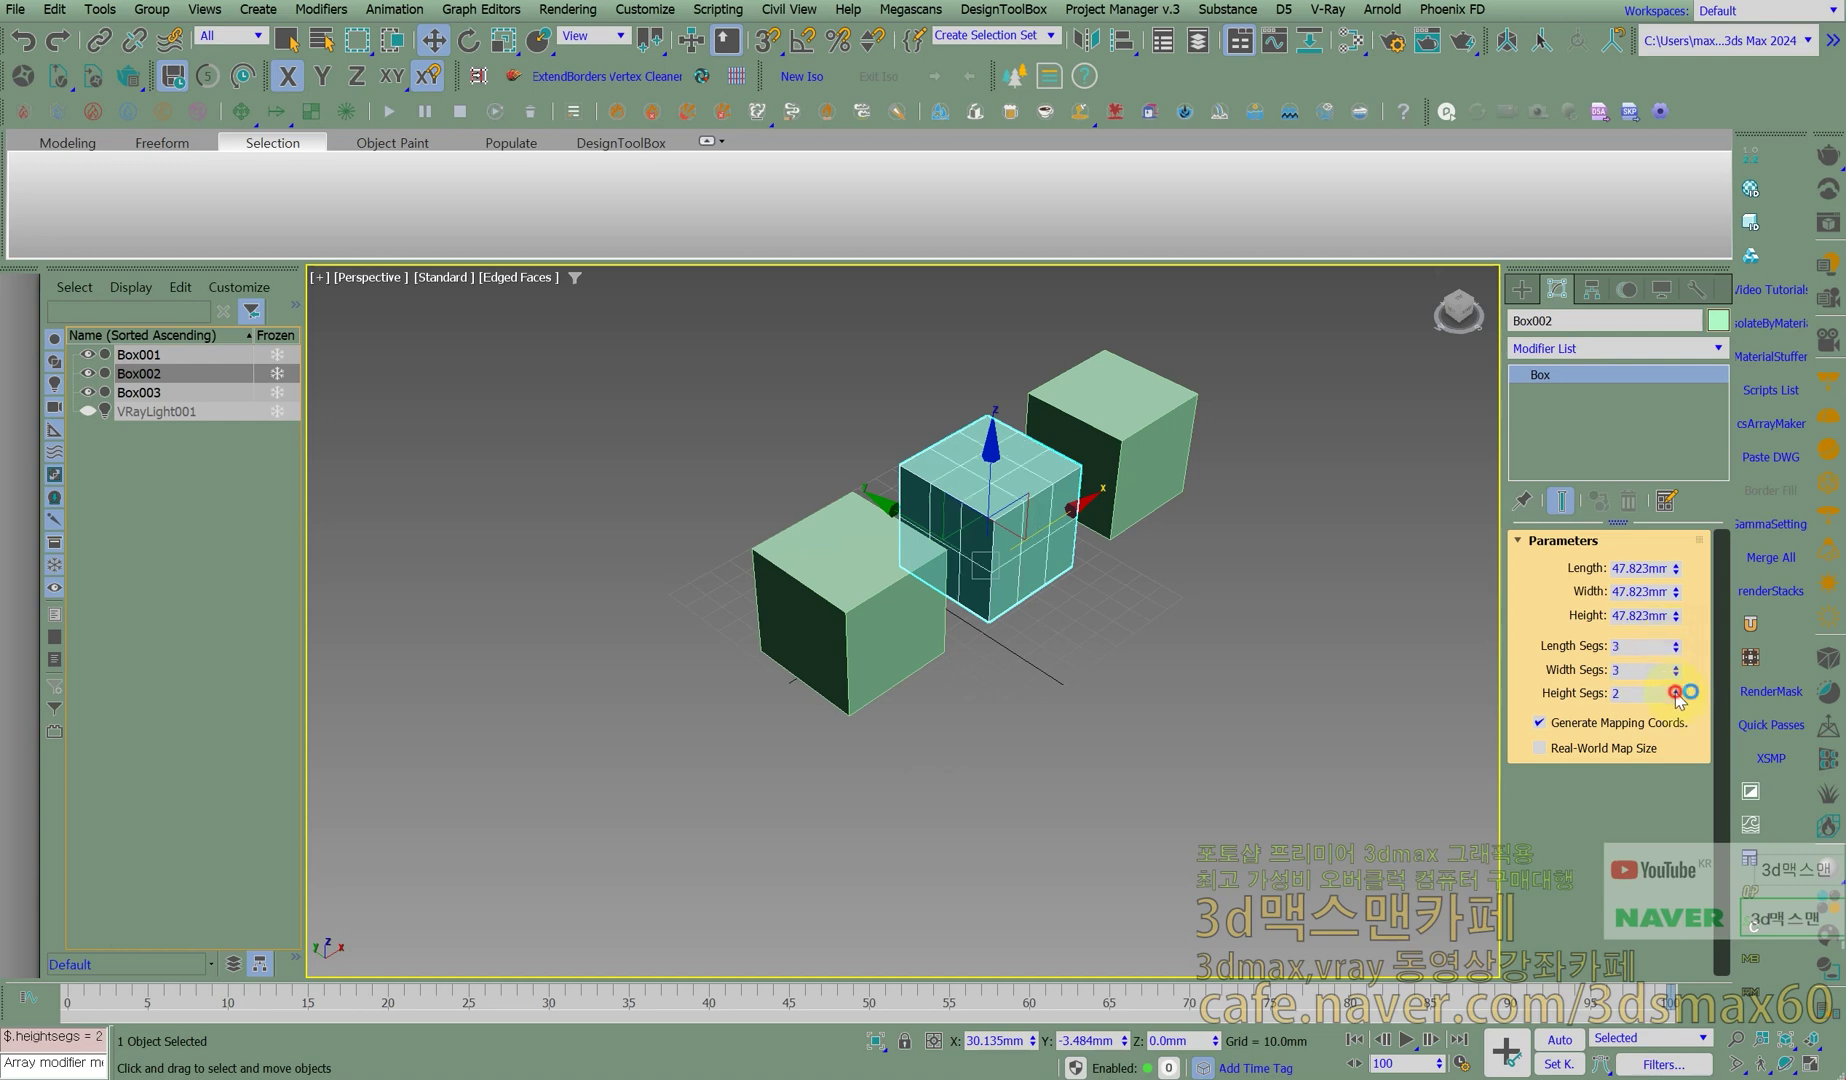
{"action": "left_click", "coordinate": [1164, 437]}
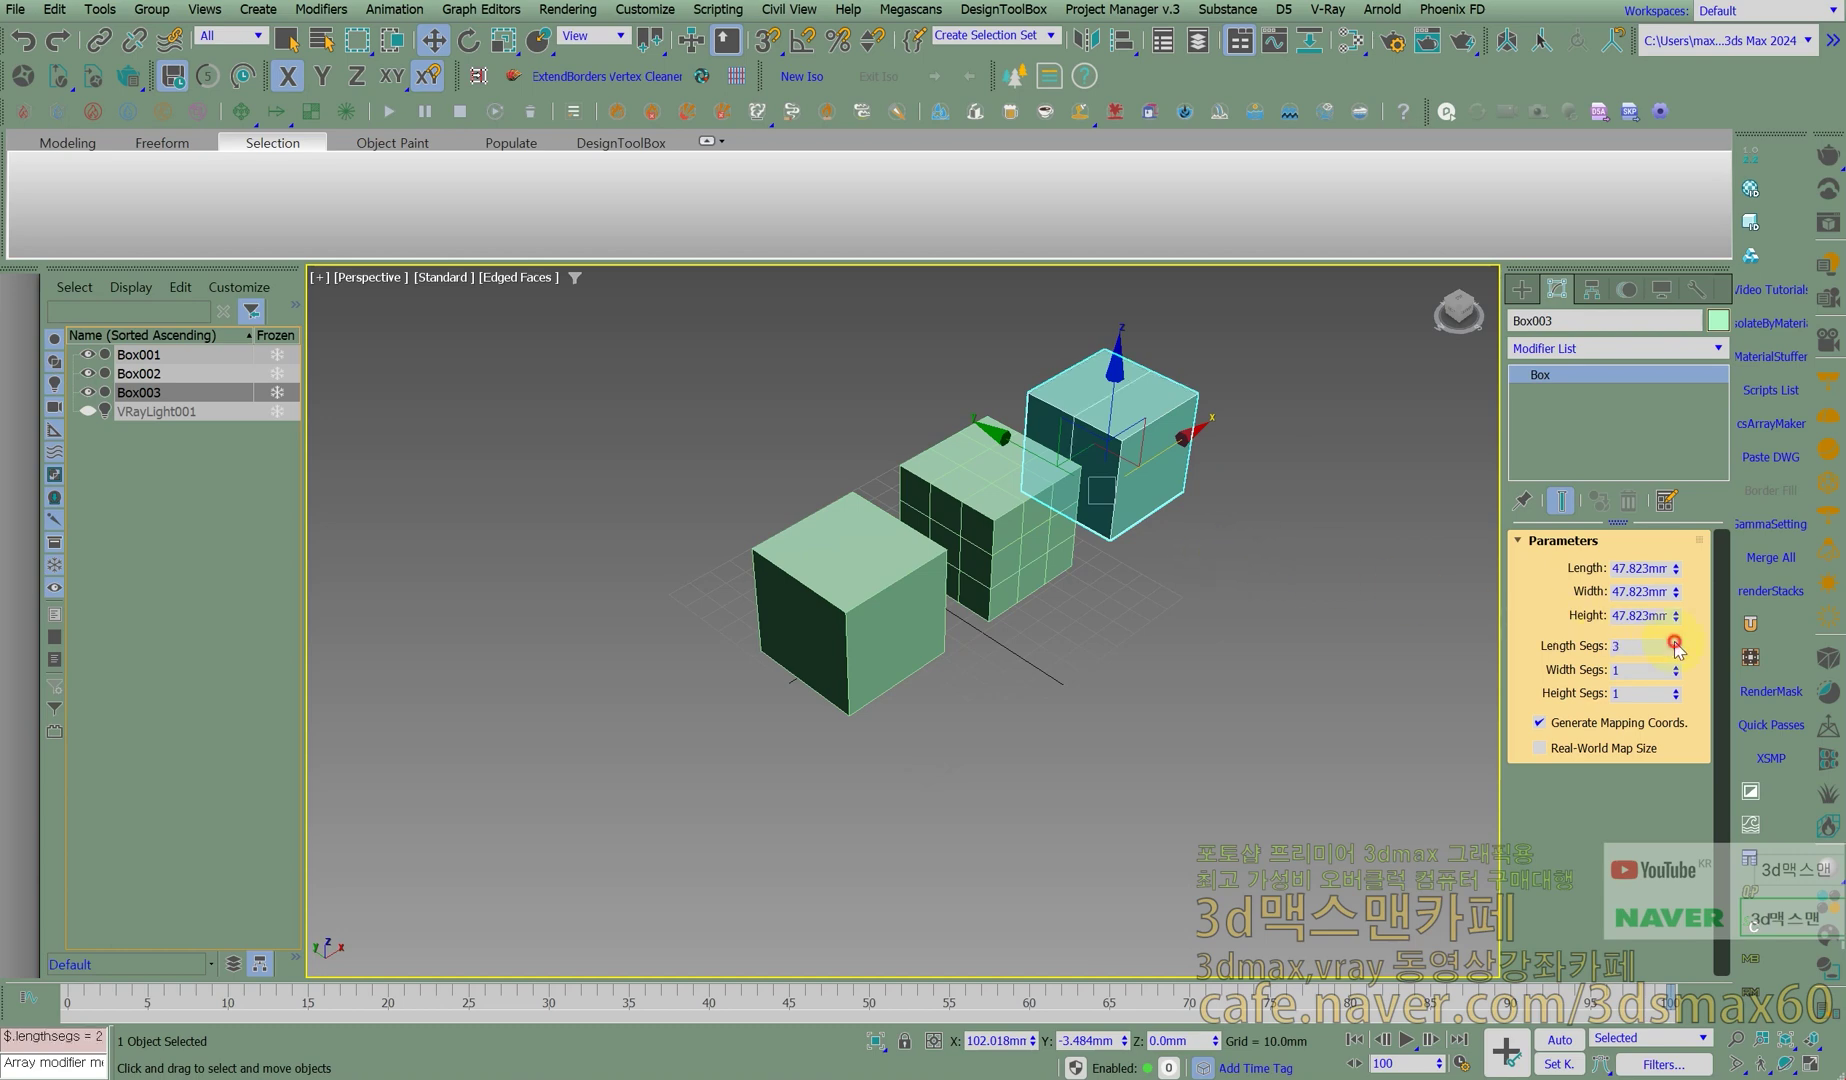
Add an Edit Poly modifier to the middle cube.
{"action": "middle_click_drag", "start_coordinate": [1206, 552], "coordinate": [988, 499]}
{"action": "left_click", "coordinate": [815, 491]}
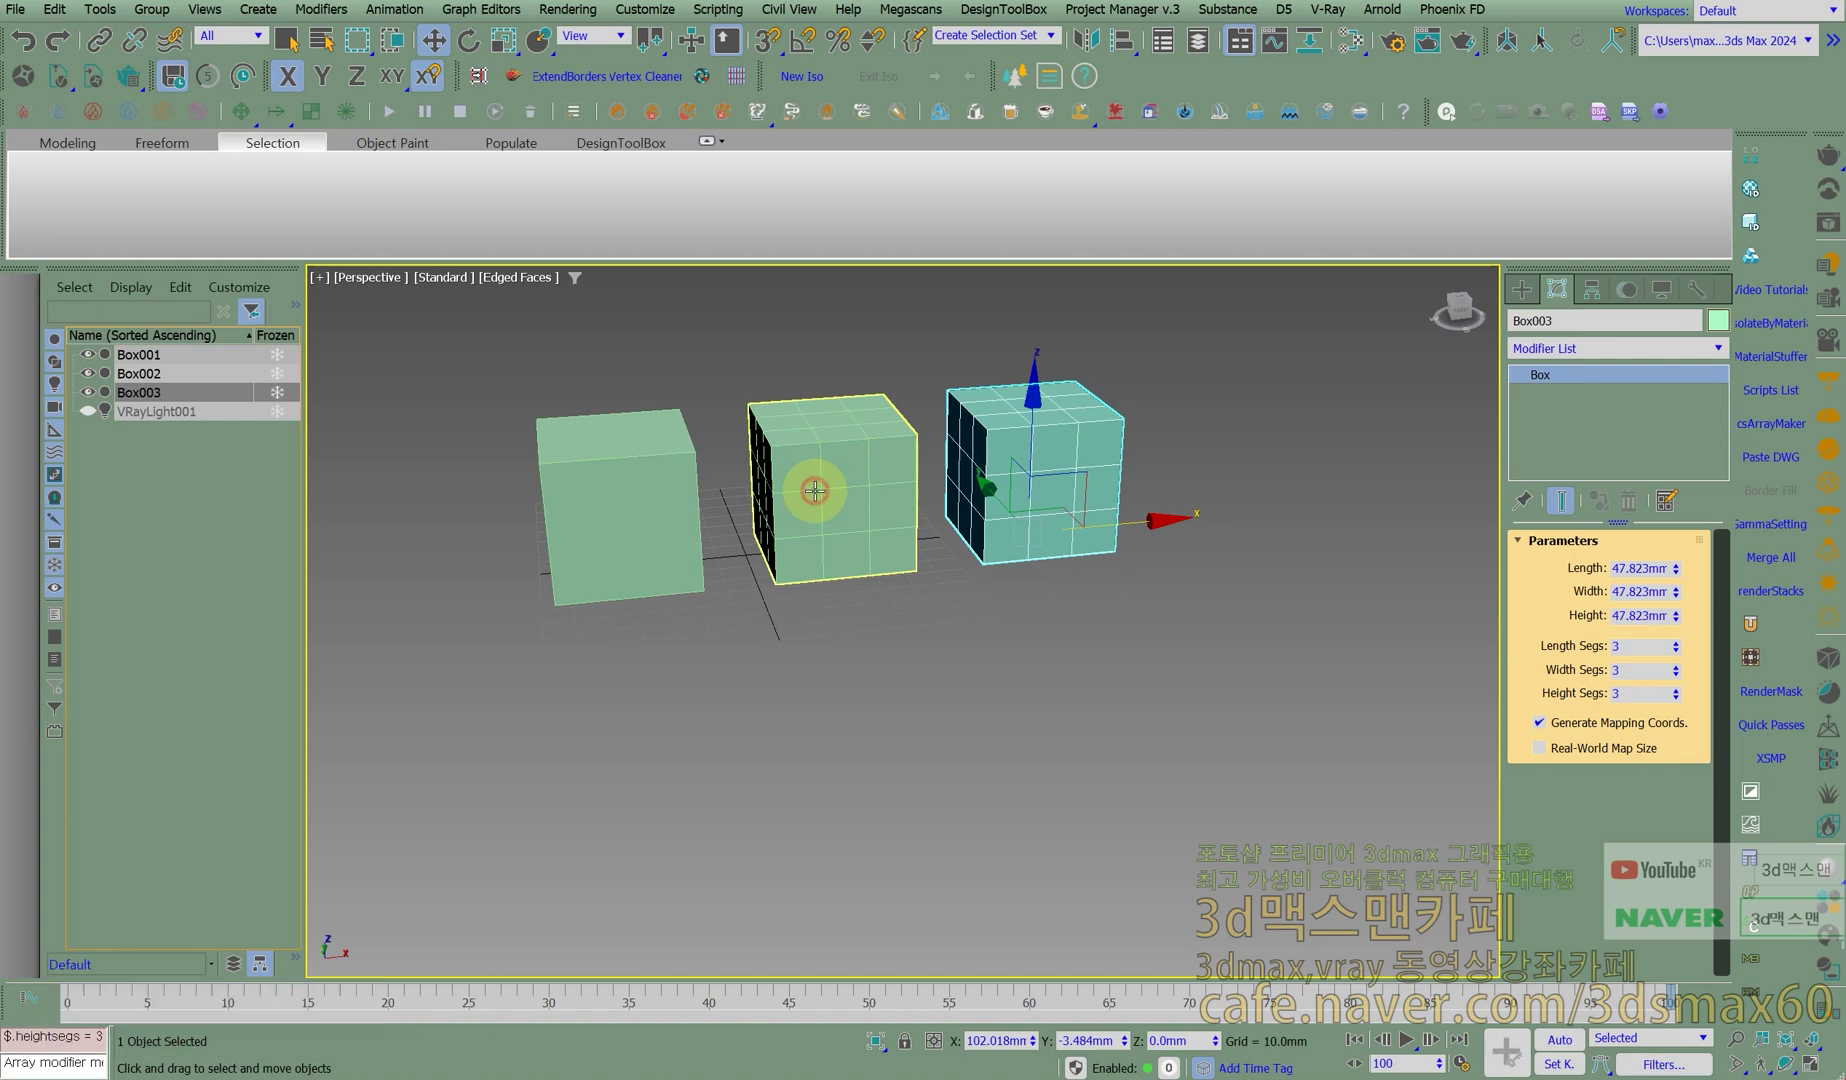
{"action": "type", "text": "xed"}
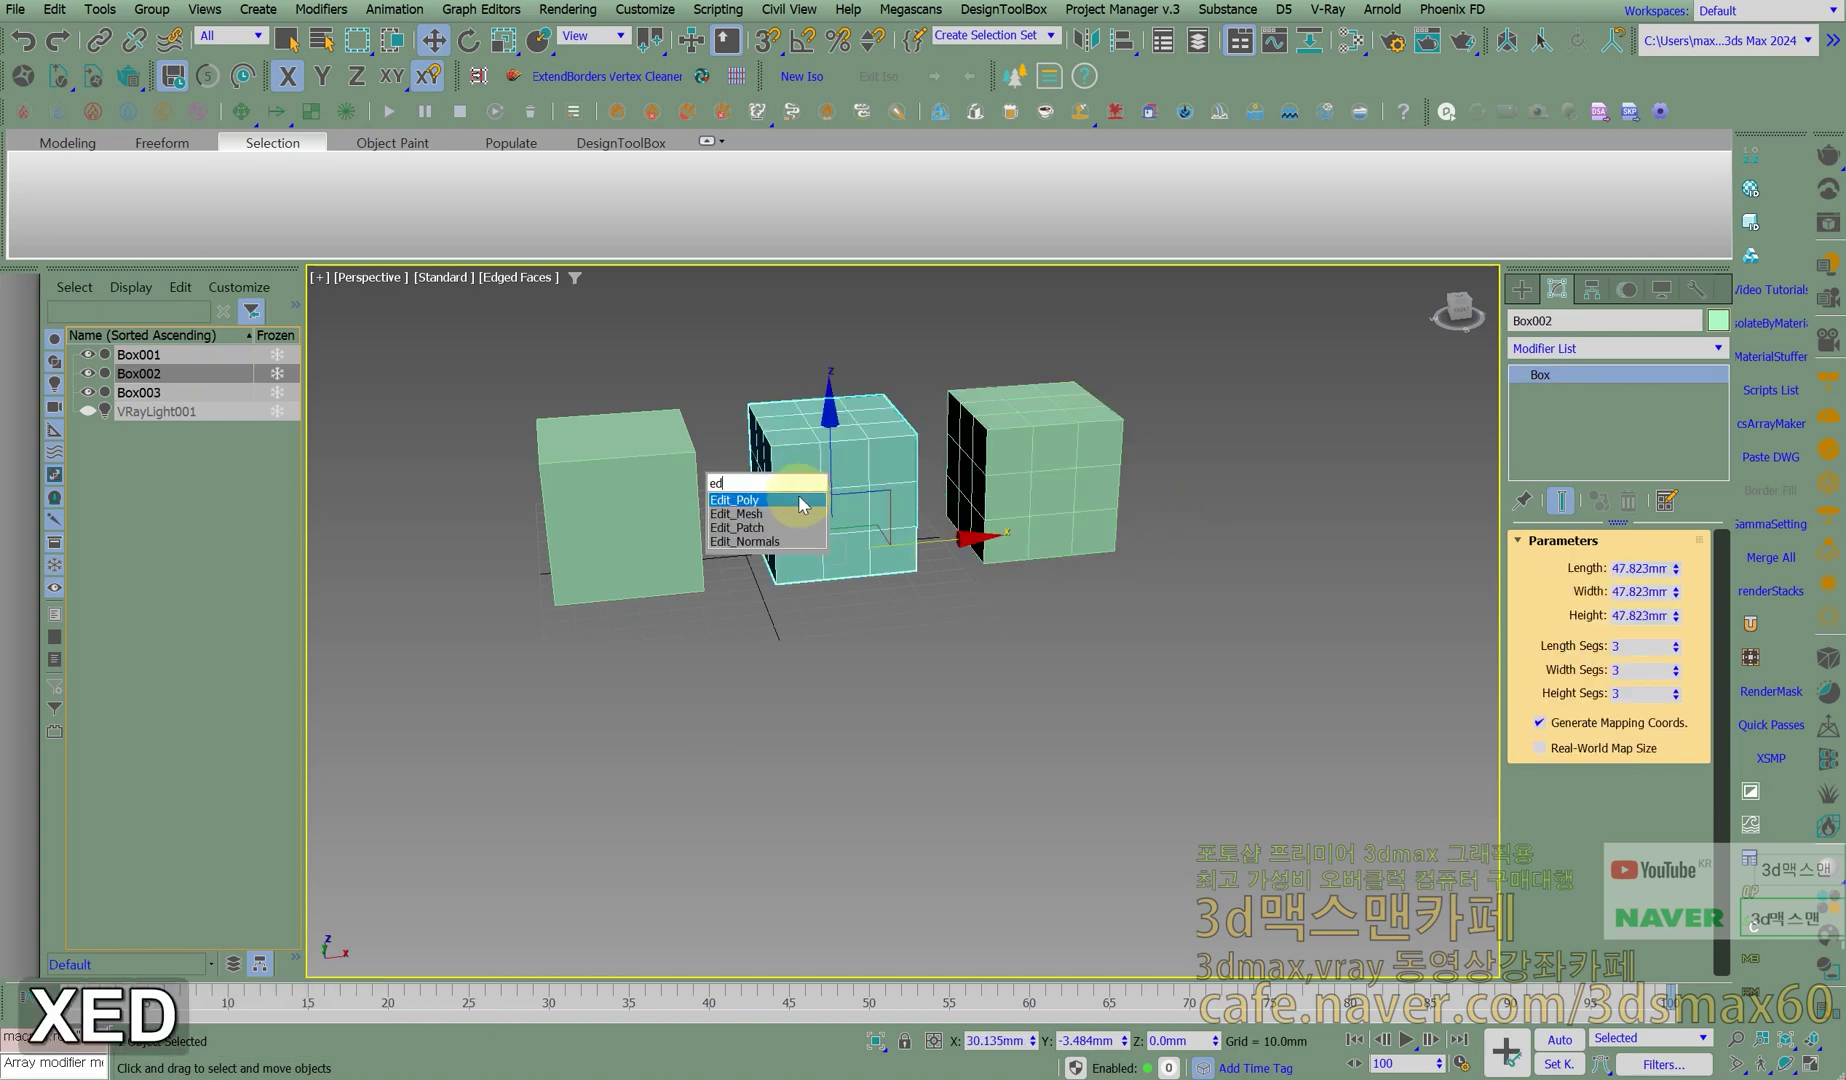
{"action": "left_click", "coordinate": [793, 502]}
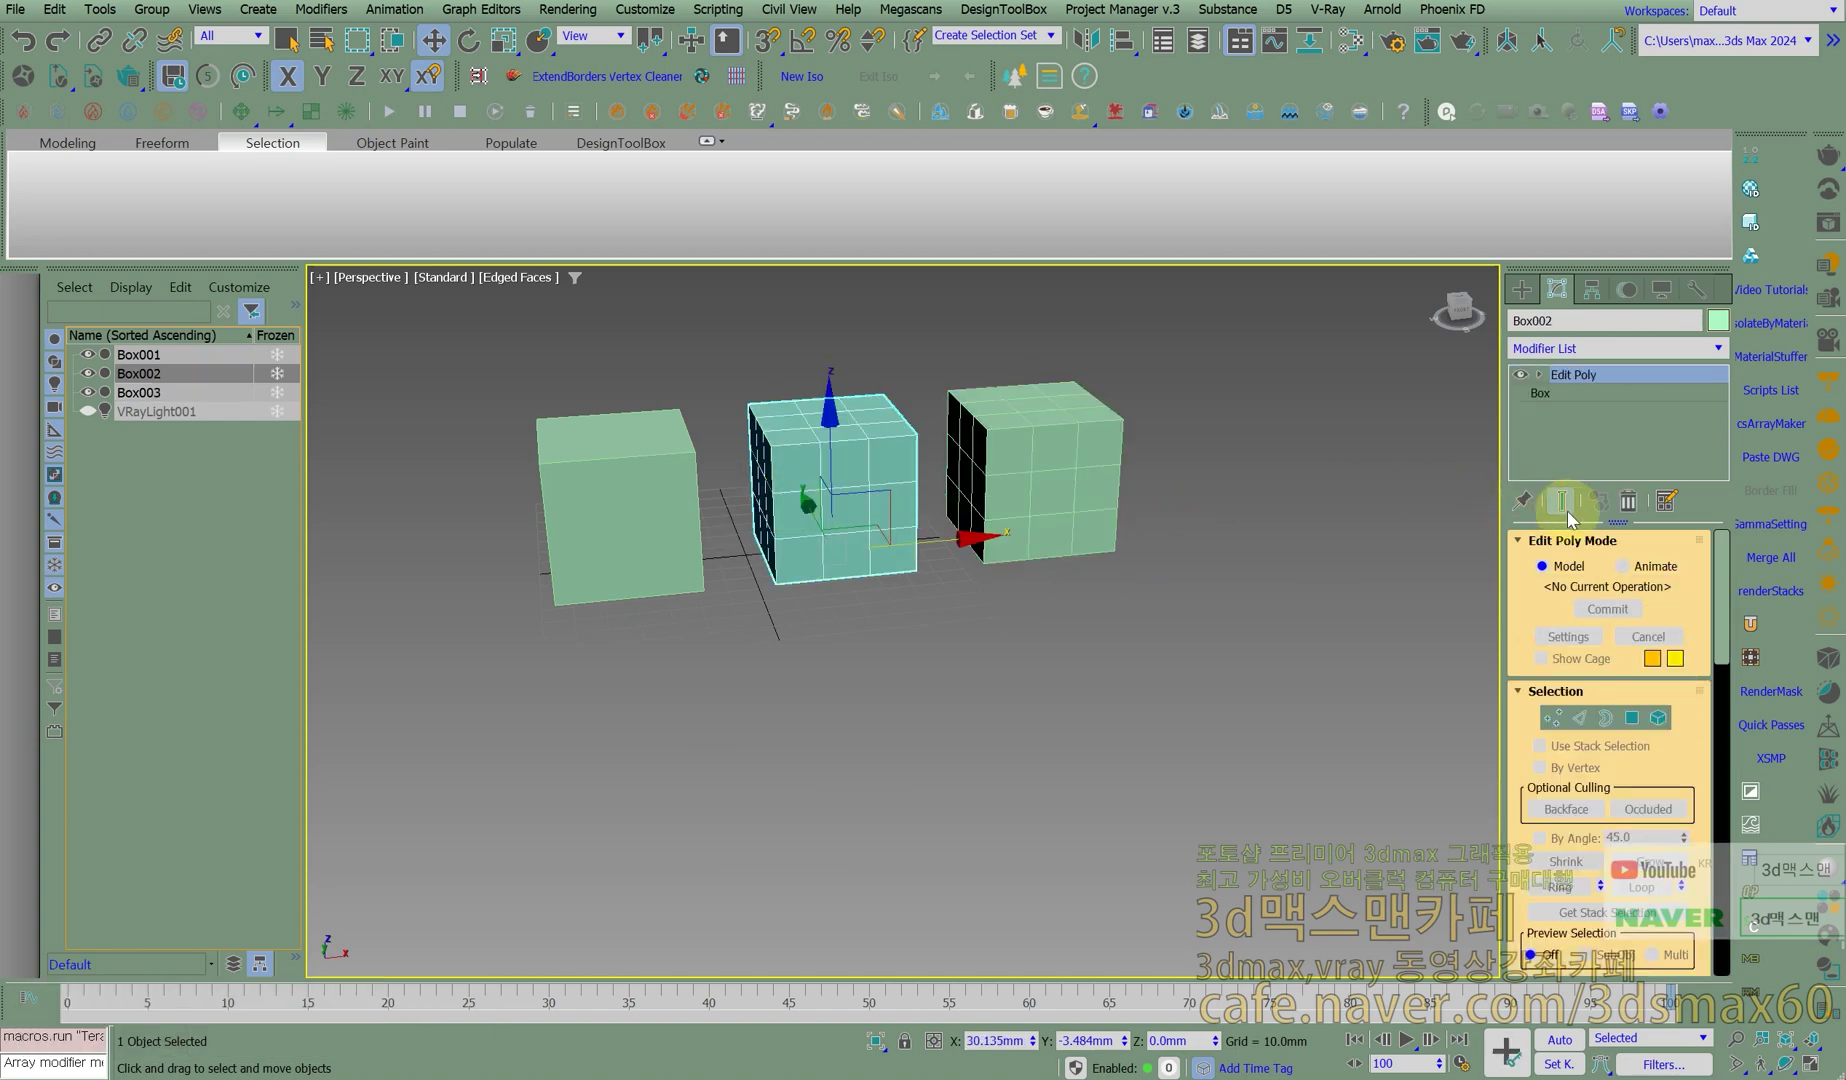
Select the two vertical edge loops around the middle cube at edge level.
{"action": "left_click", "coordinate": [1582, 719]}
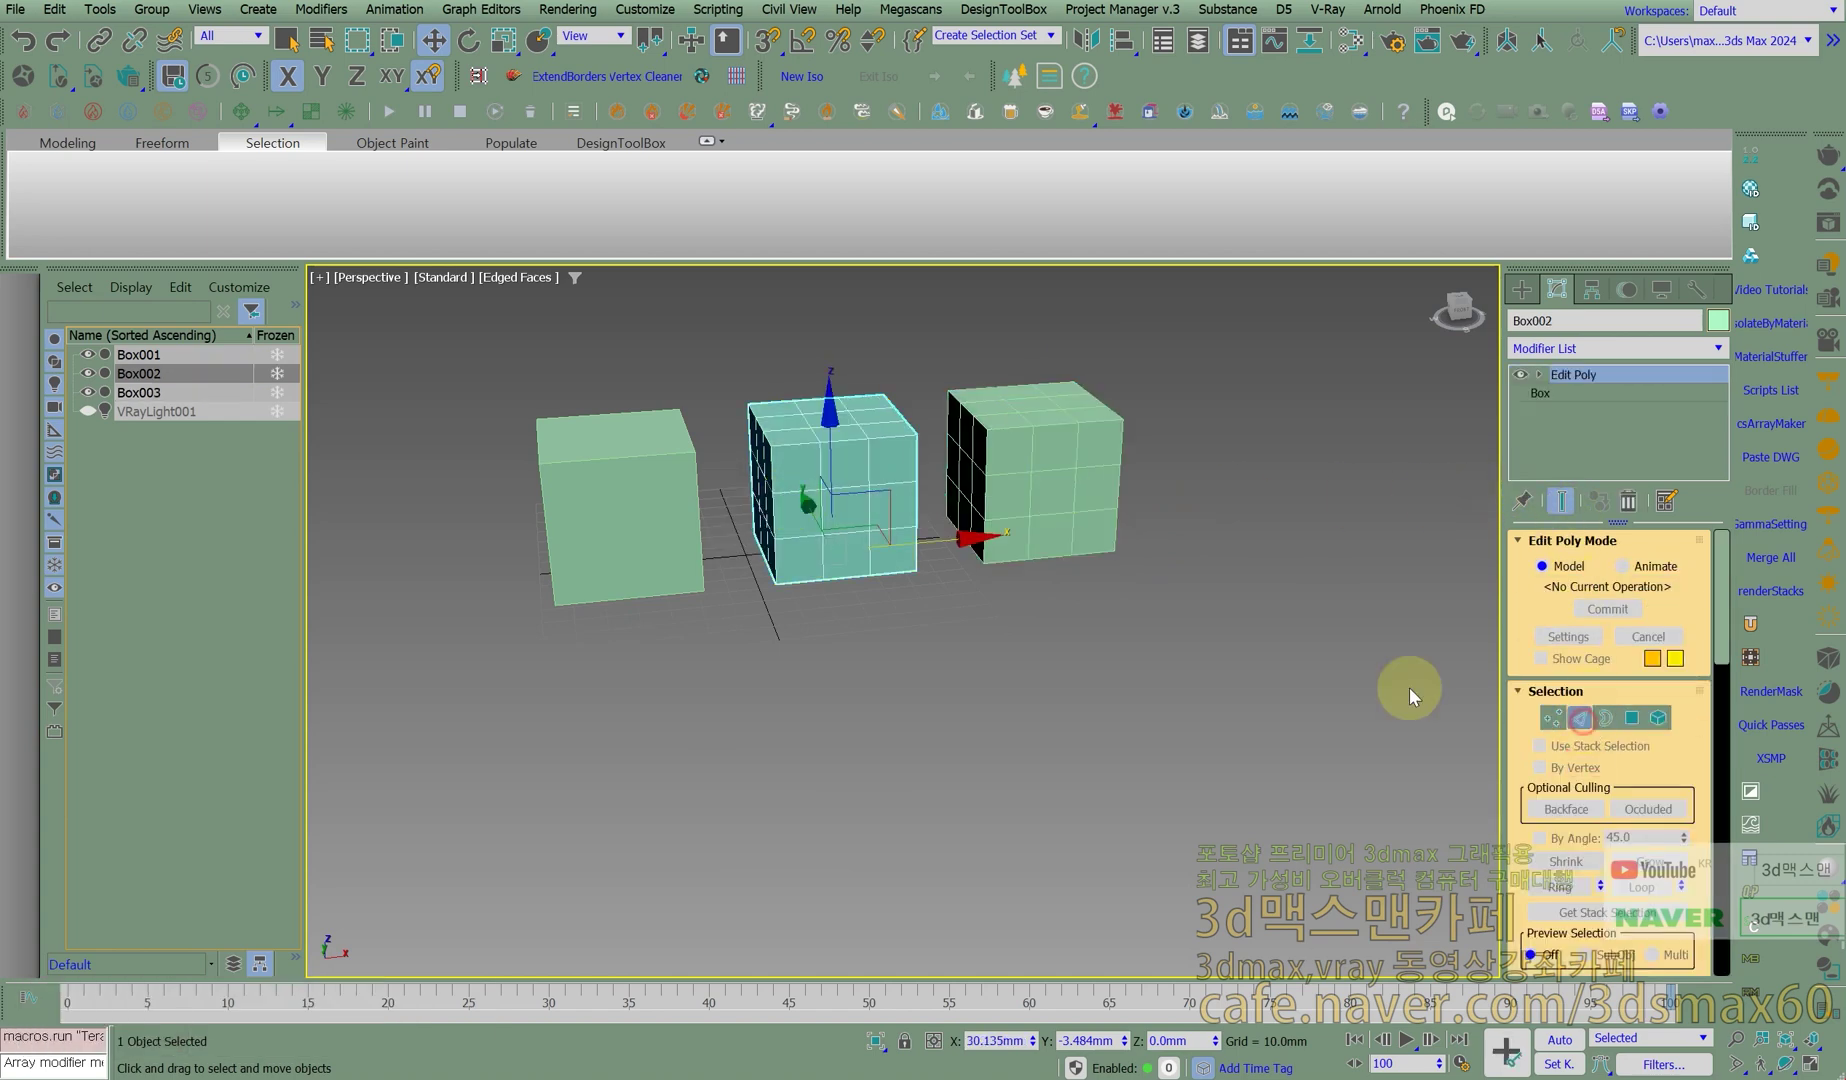
{"action": "left_click", "coordinate": [822, 558]}
{"action": "scroll", "coordinate": [815, 485], "scroll_direction": "up", "scroll_amount": 2}
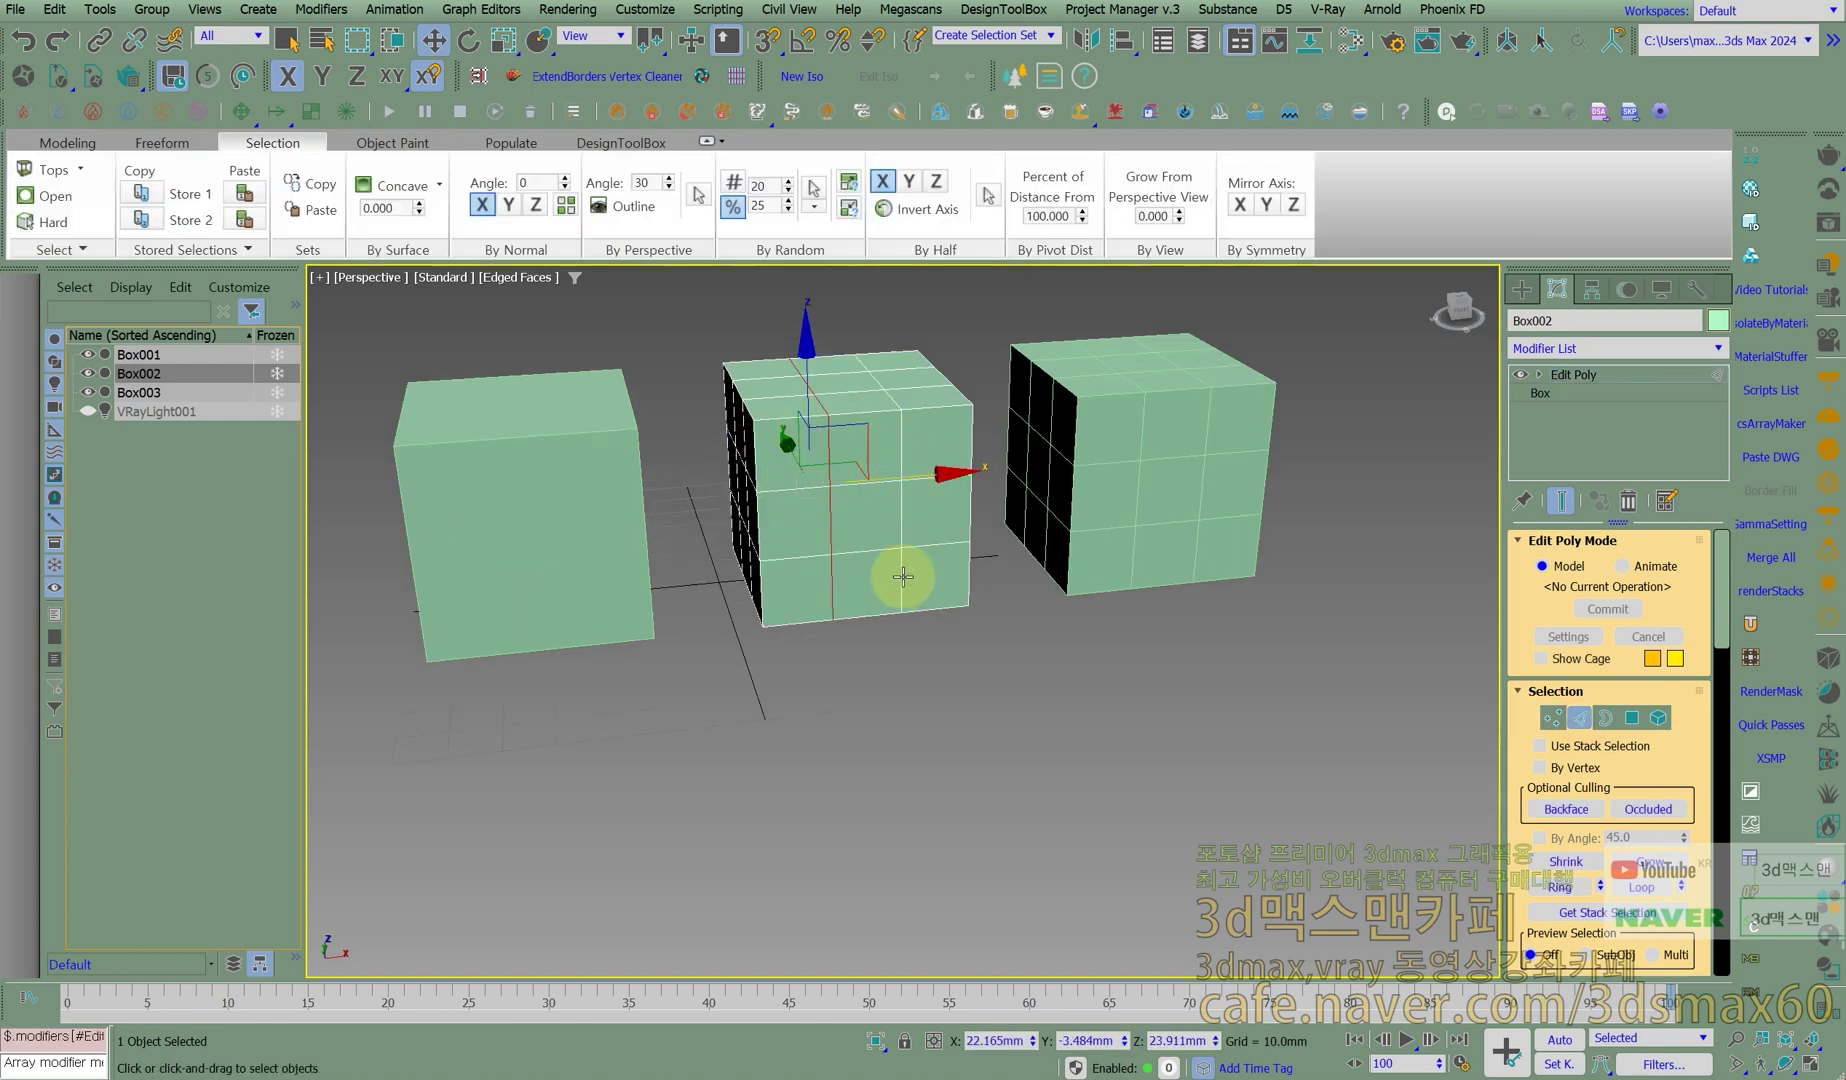
{"action": "left_click", "coordinate": [902, 577], "text": "ctrl"}
Scale the two vertical loops apart along X from the selection center until they sit near the cube's side faces.
{"action": "key", "text": "r"}
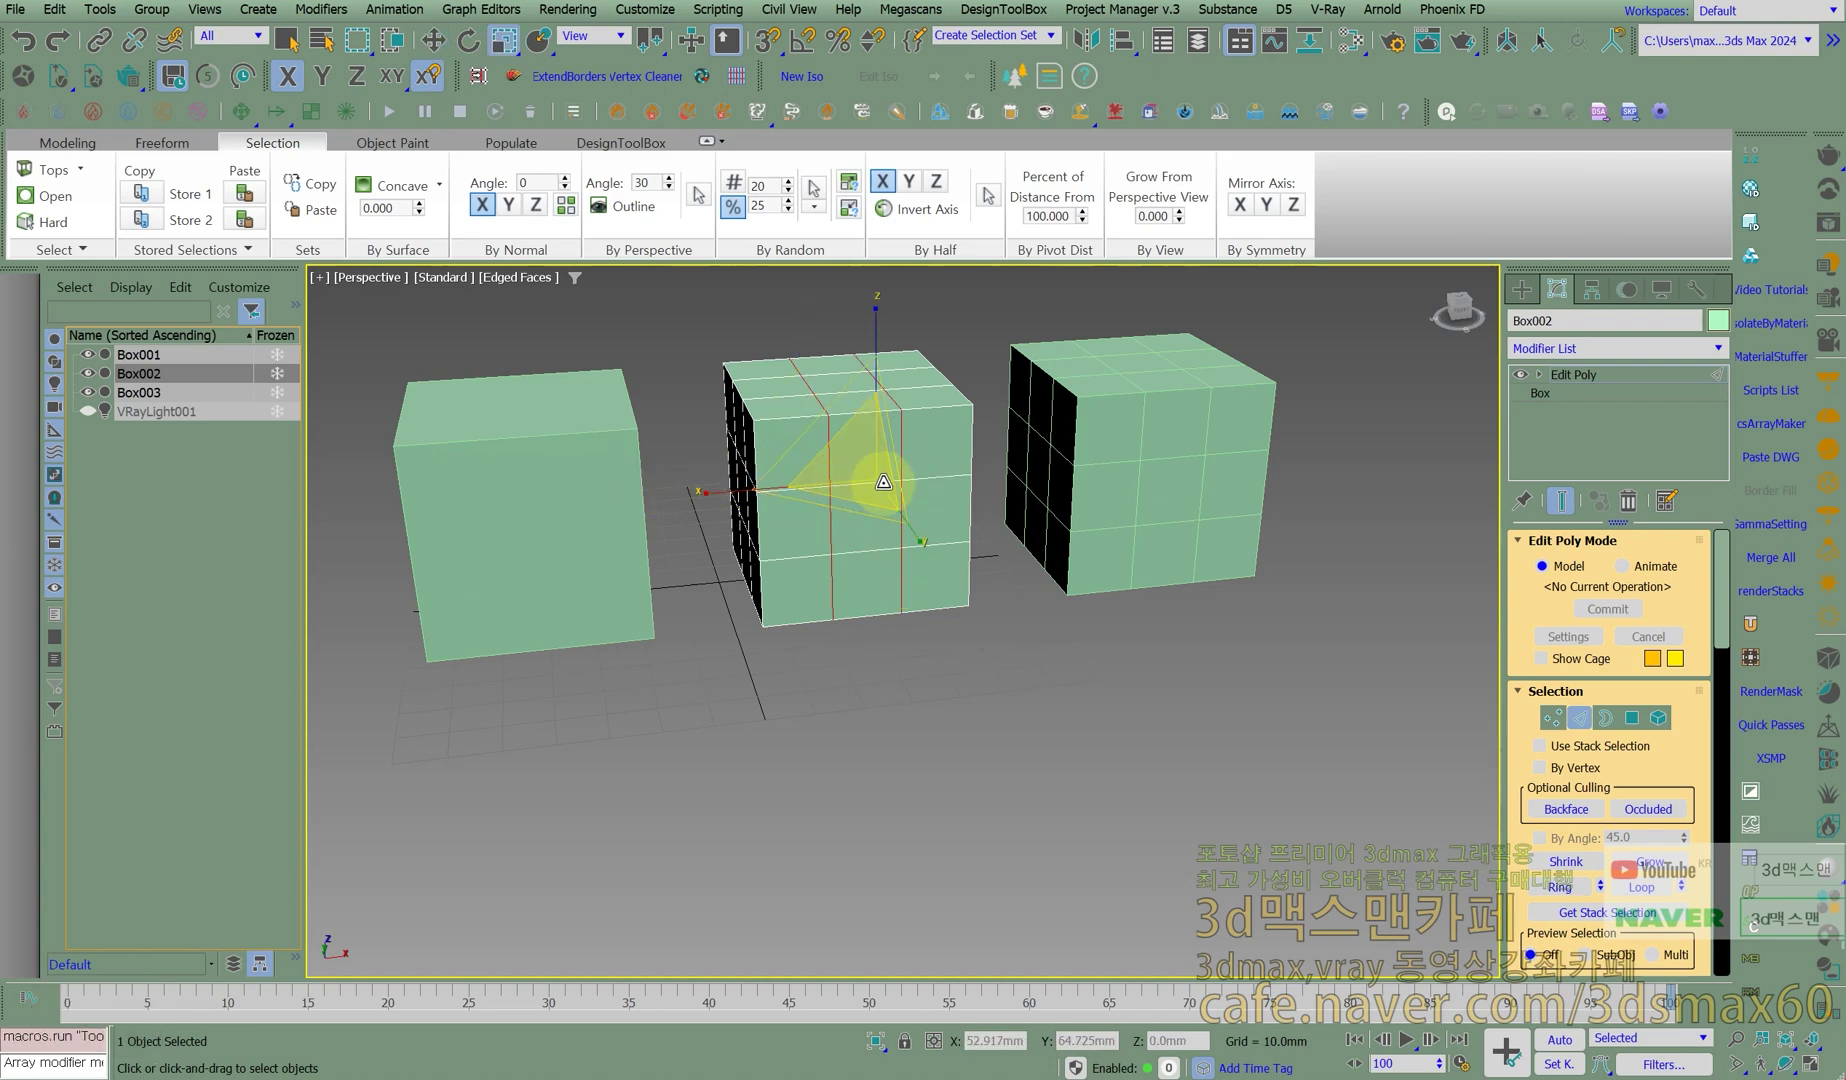
{"action": "left_click_drag", "start_coordinate": [751, 491], "coordinate": [894, 470]}
{"action": "middle_click_drag", "start_coordinate": [879, 483], "coordinate": [770, 361], "text": "alt"}
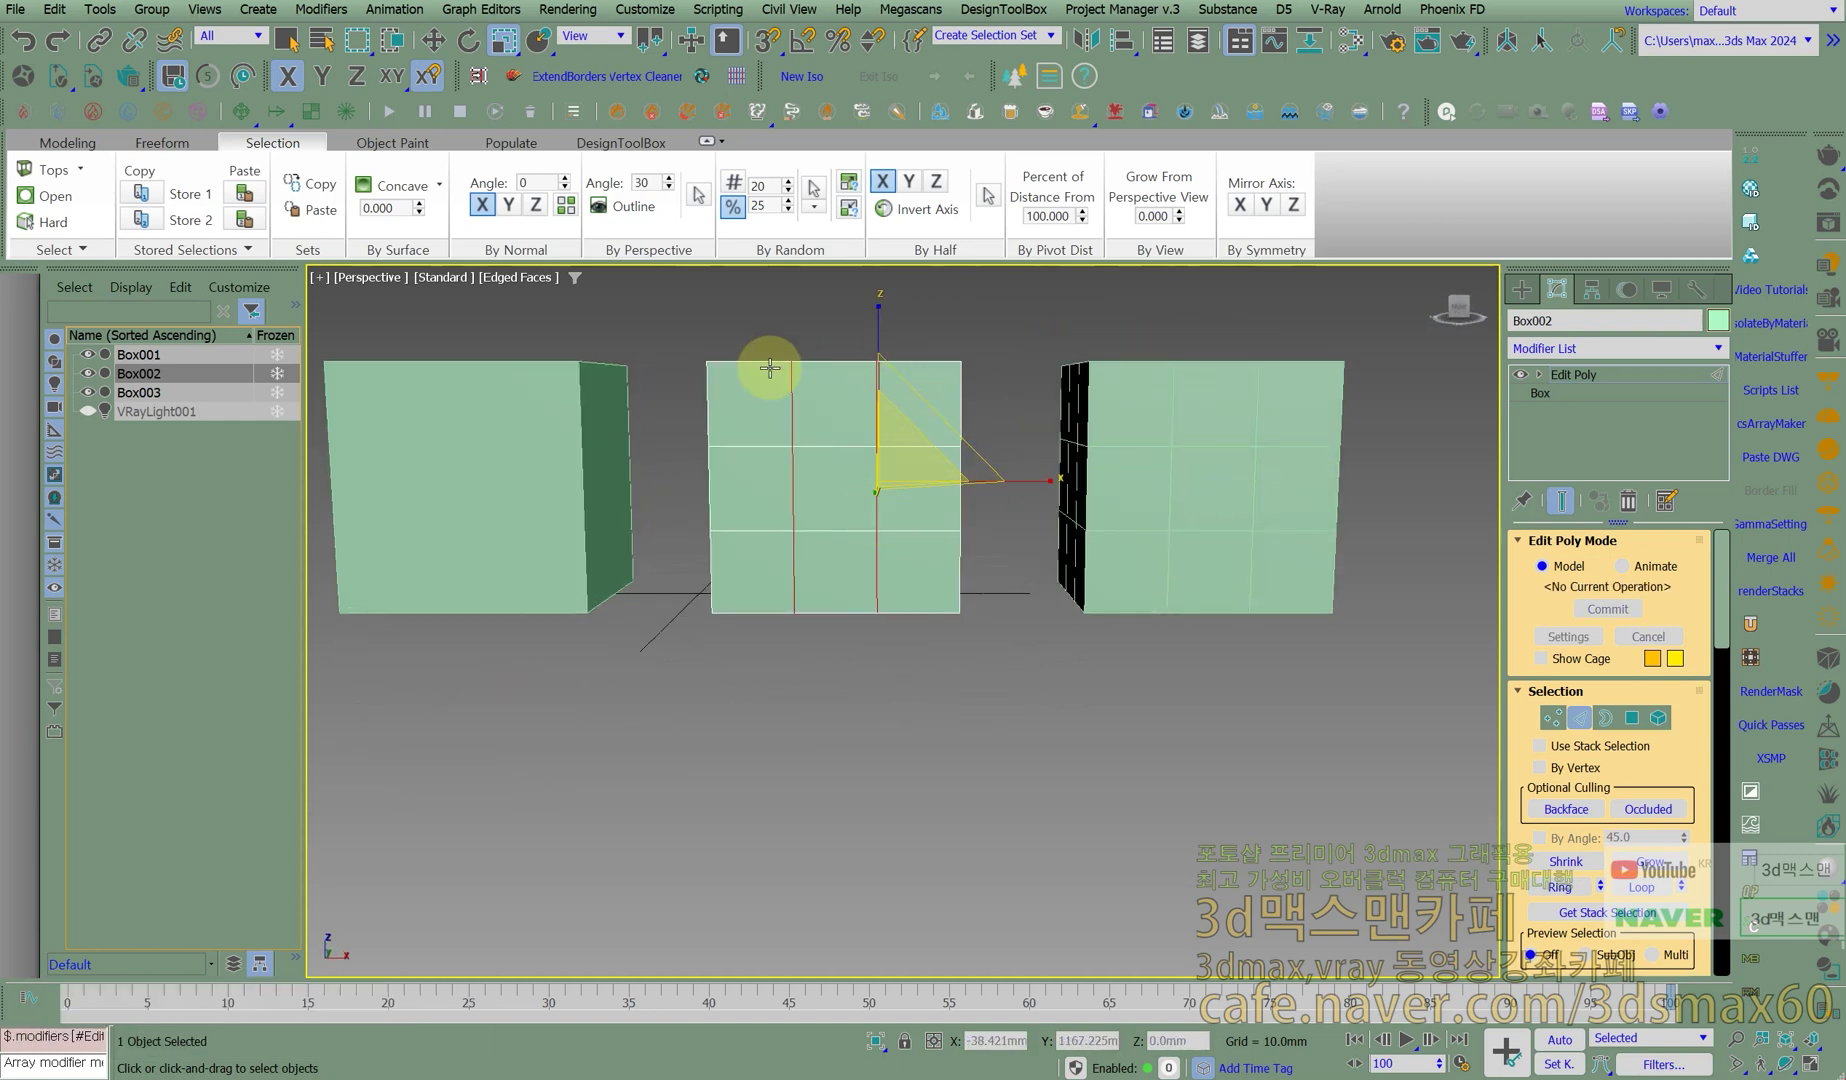
{"action": "left_click_drag", "start_coordinate": [662, 57], "coordinate": [651, 80]}
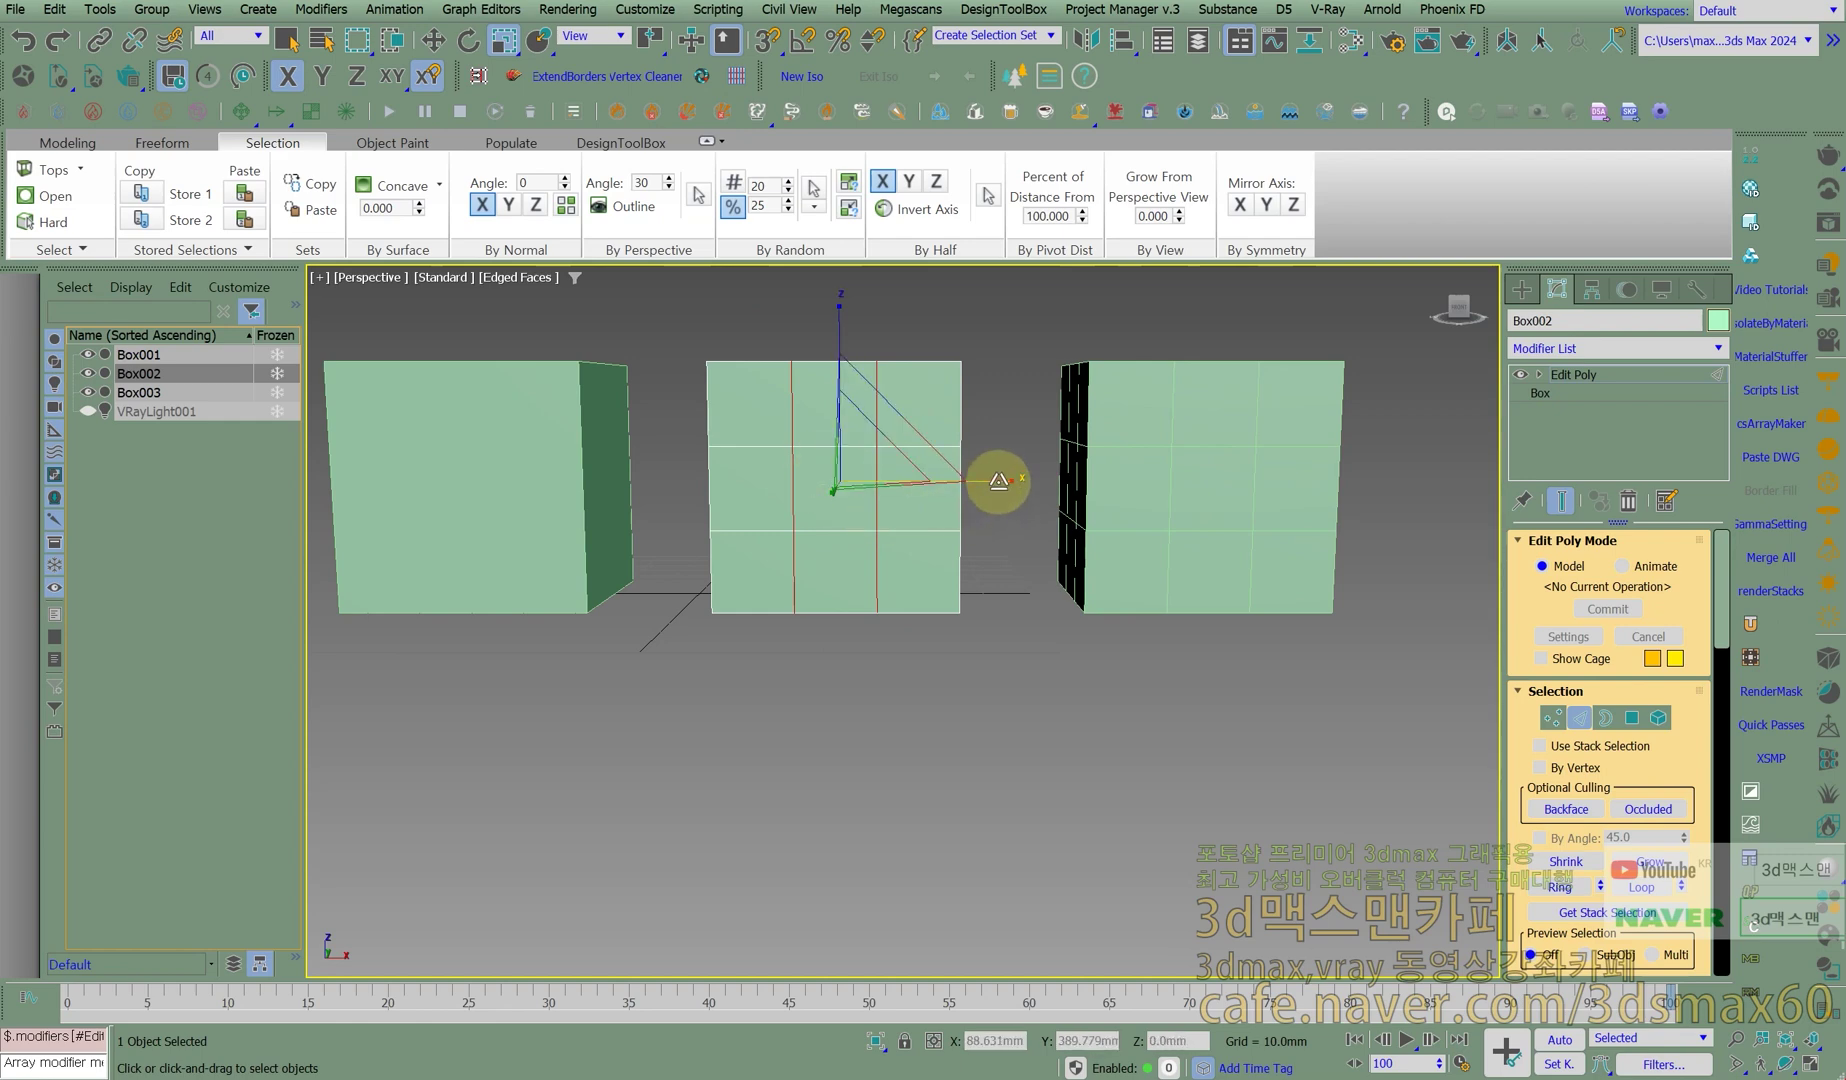
{"action": "left_click_drag", "start_coordinate": [1000, 480], "coordinate": [1093, 482]}
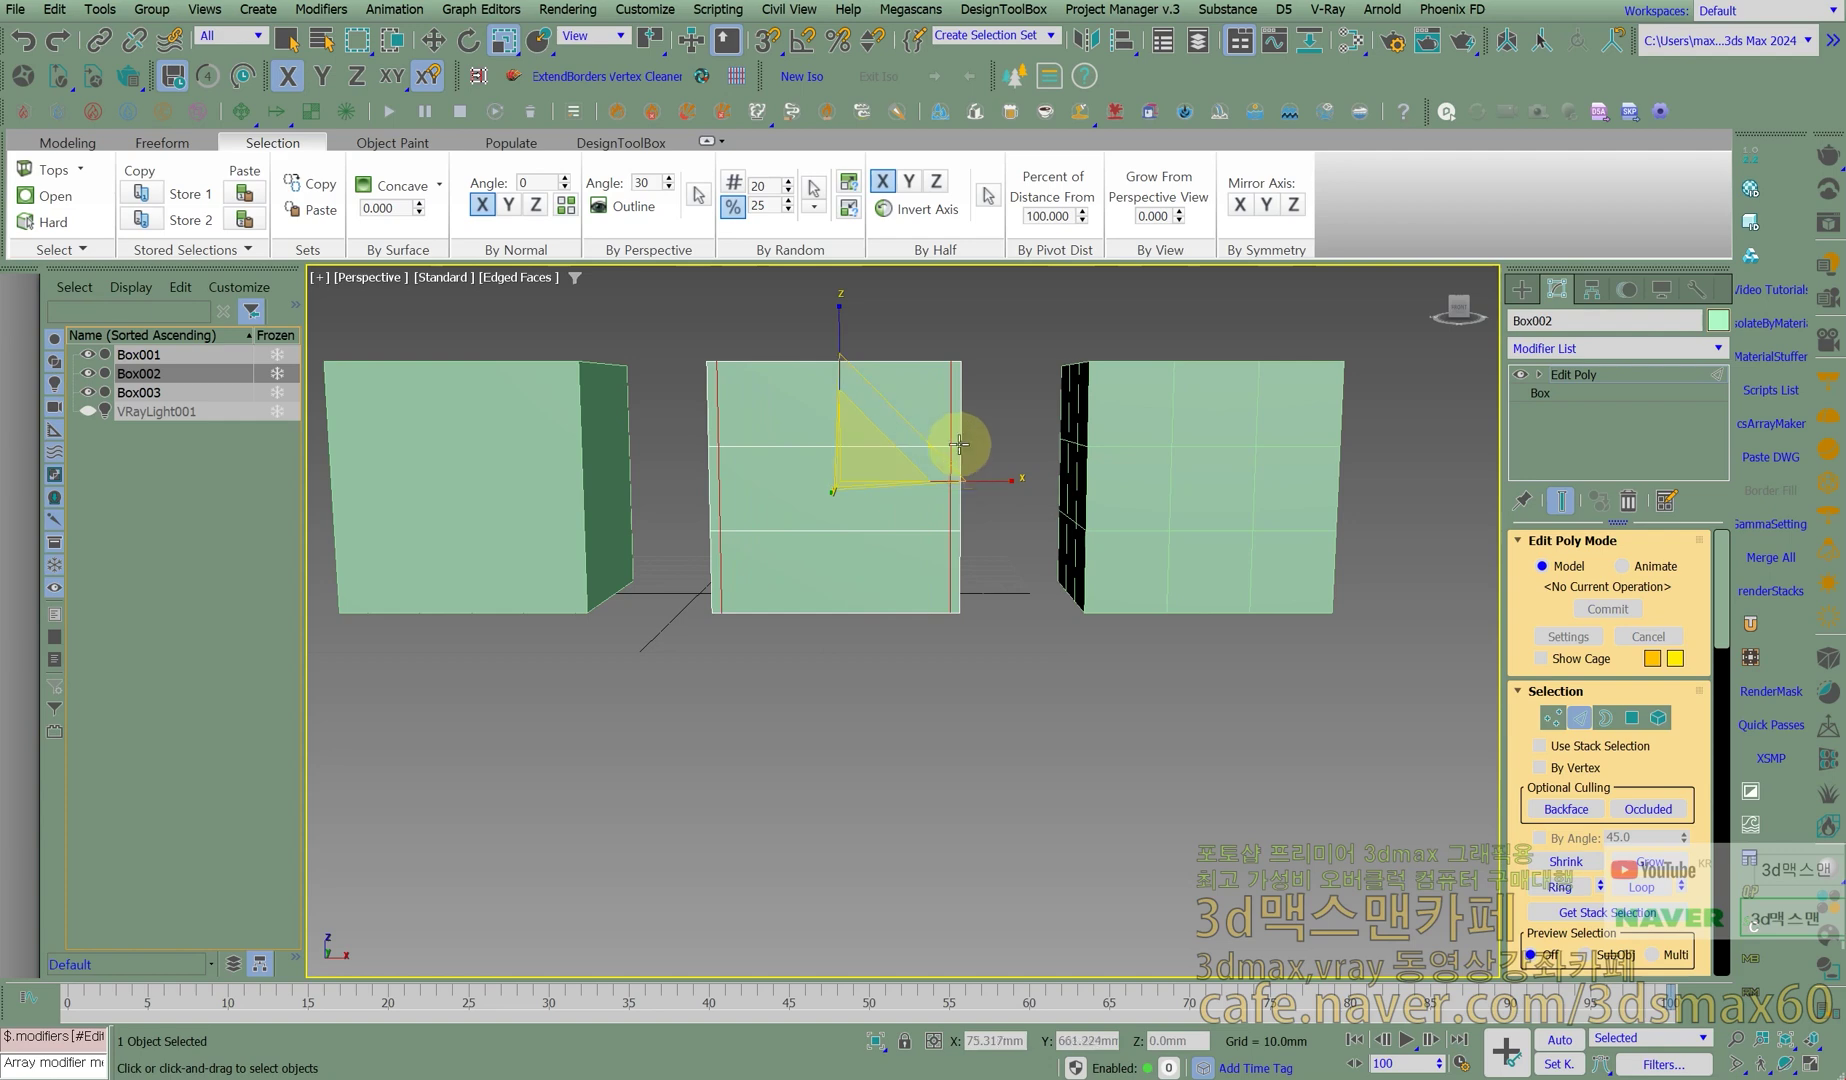
Select the two horizontal edge loops around the middle cube.
{"action": "middle_click_drag", "start_coordinate": [803, 482], "coordinate": [915, 507], "text": "alt"}
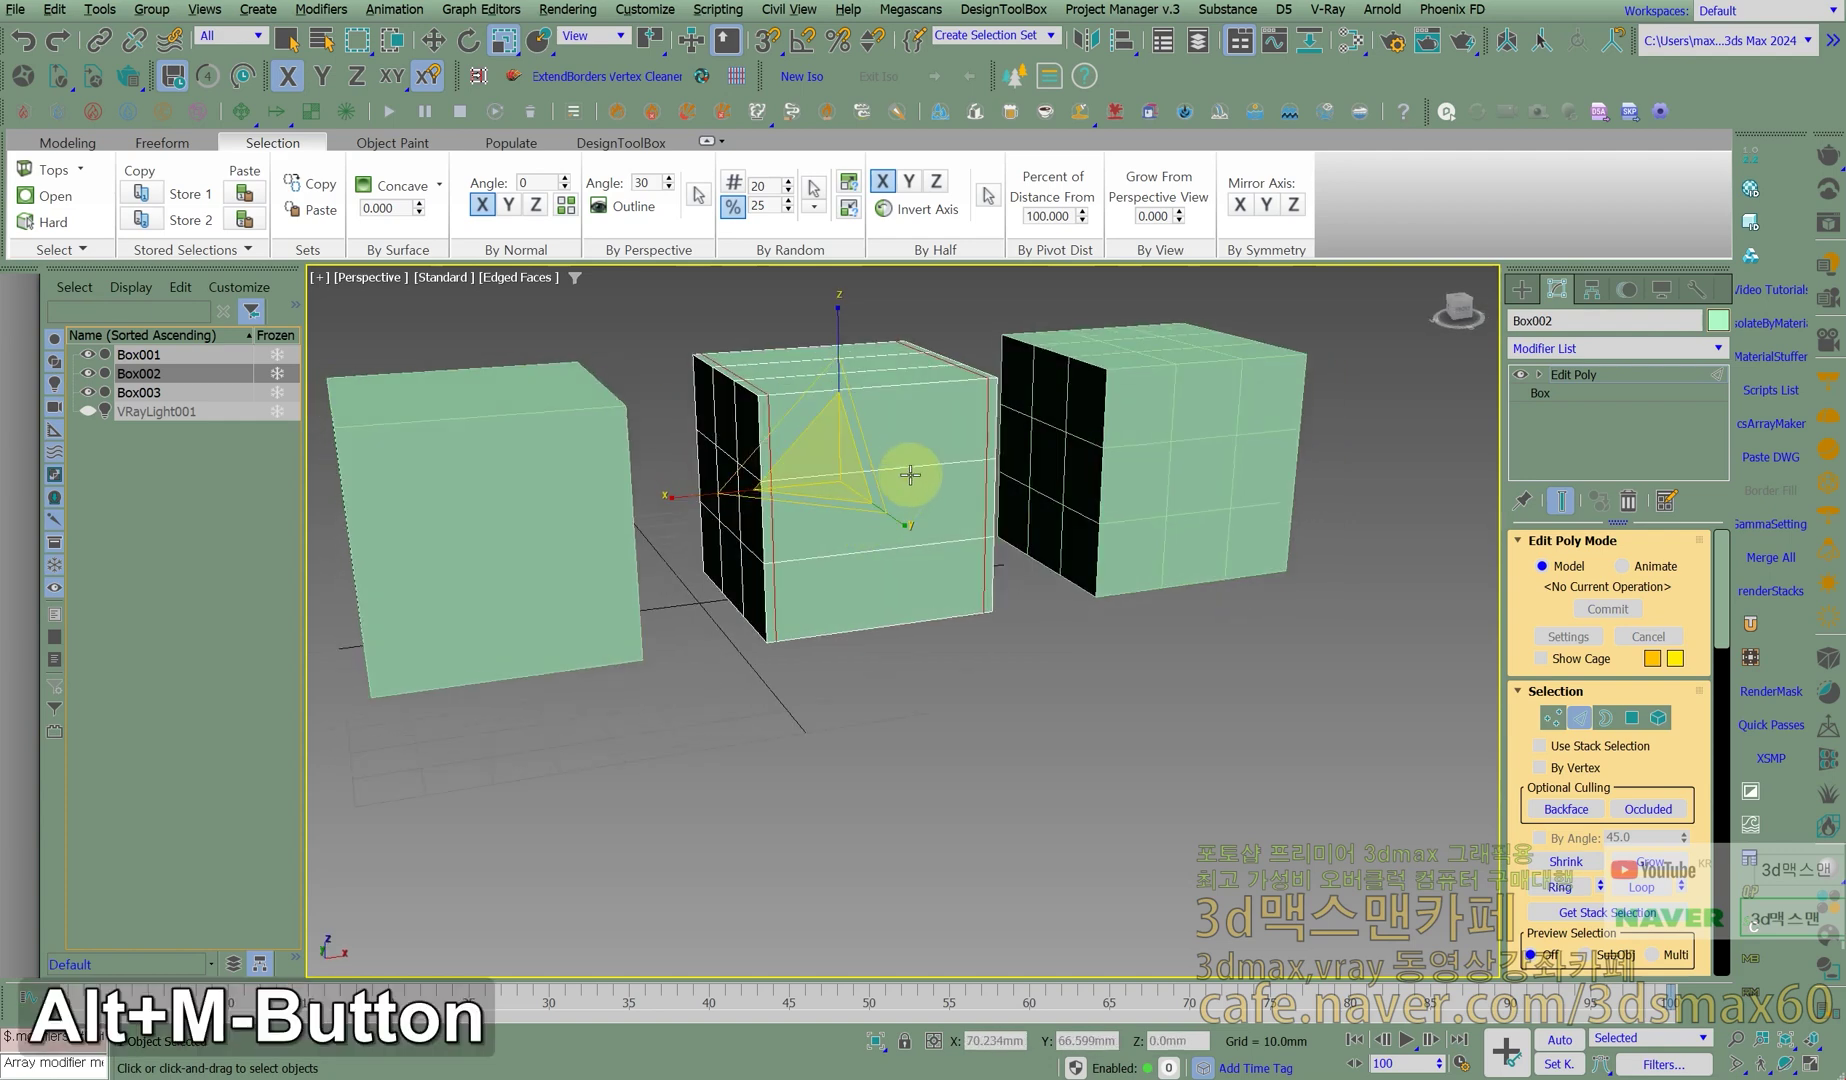
{"action": "double_click", "coordinate": [914, 468]}
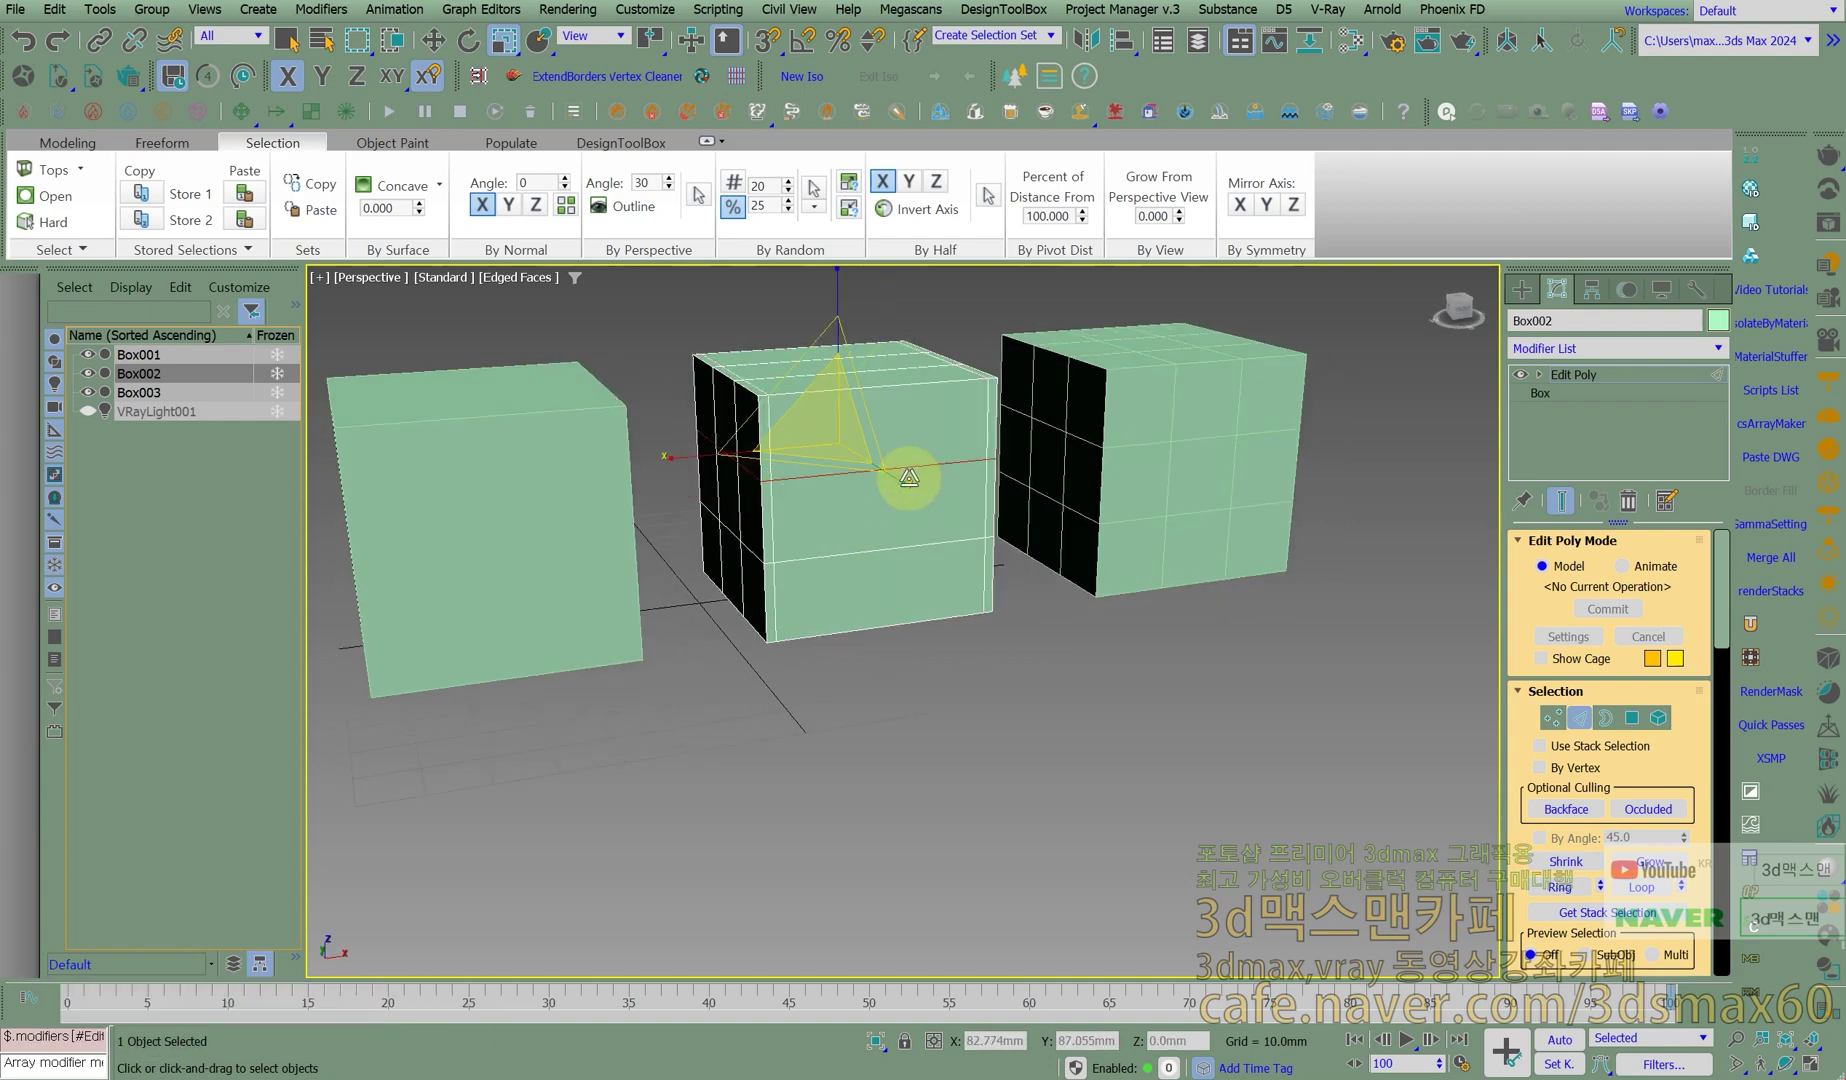
{"action": "double_click", "coordinate": [899, 547], "text": "ctrl"}
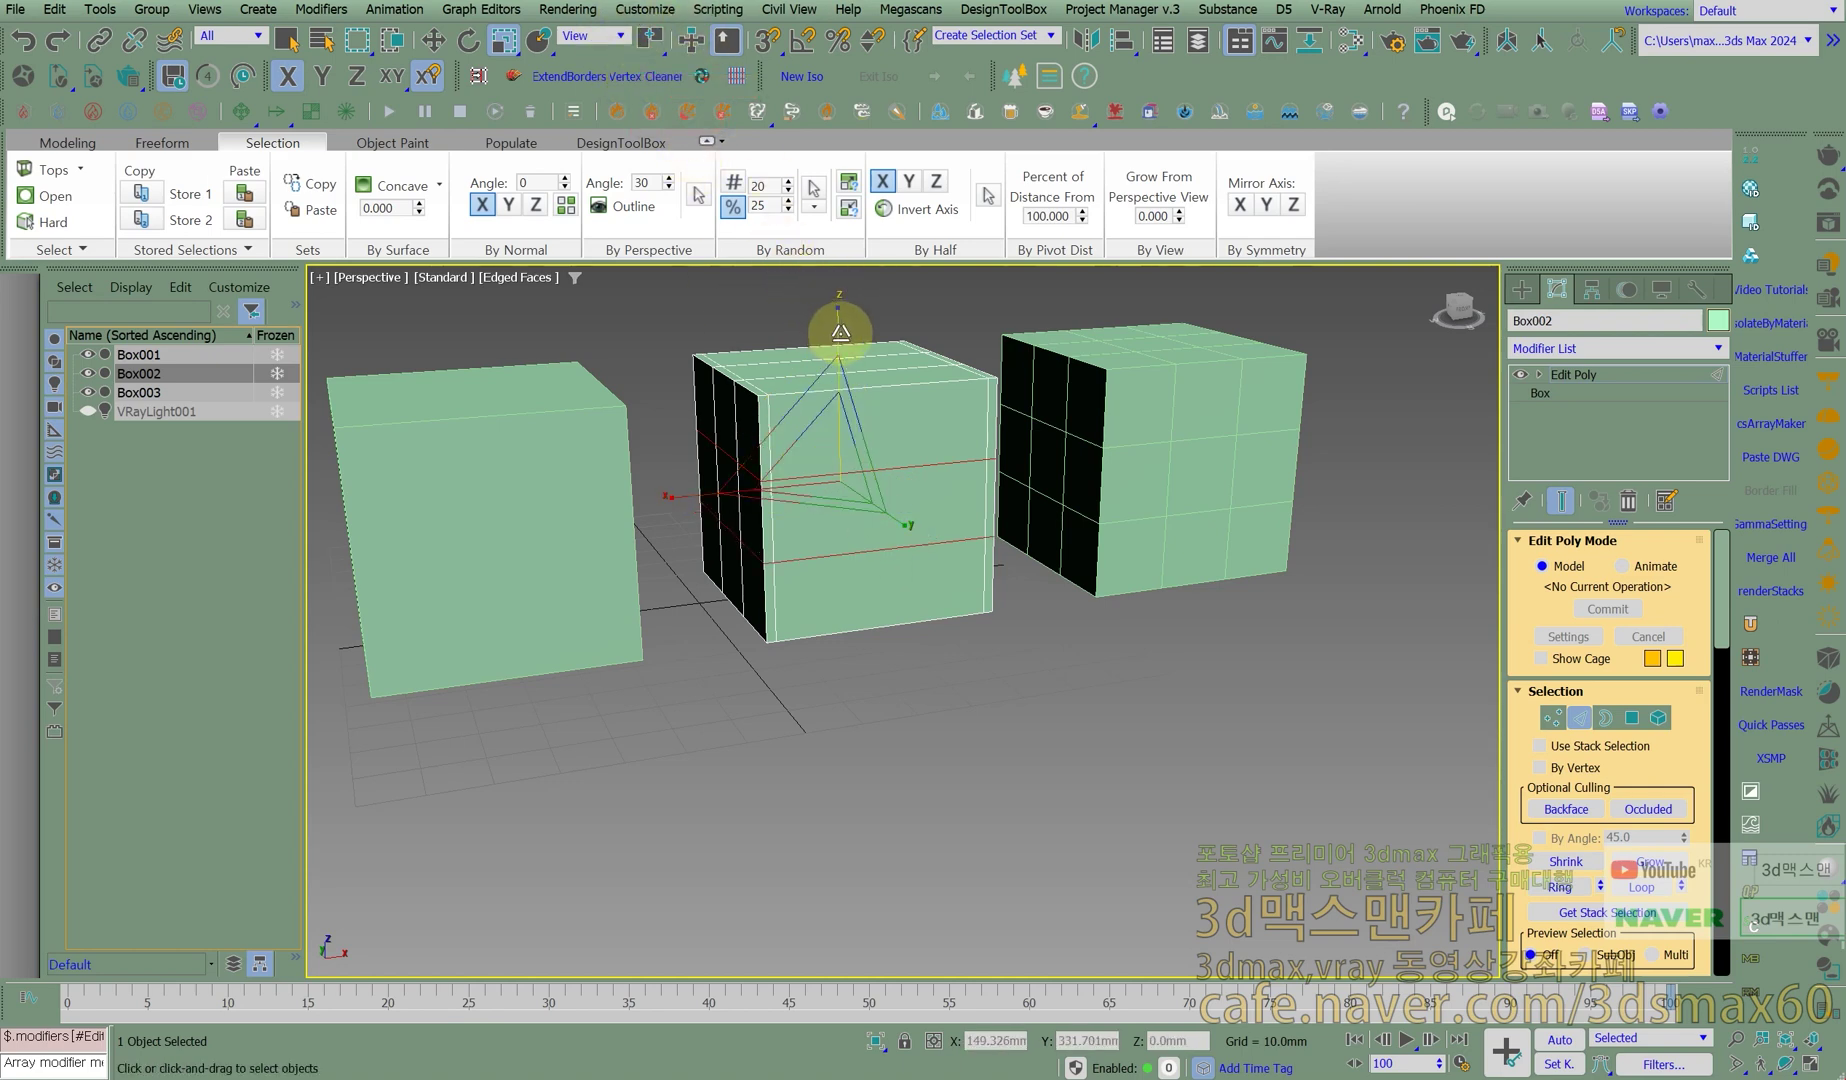
Try scaling the two horizontal loops apart along Z toward the cube's upper and lower faces, and undo the scaling.
{"action": "left_click_drag", "start_coordinate": [840, 332], "coordinate": [836, 243]}
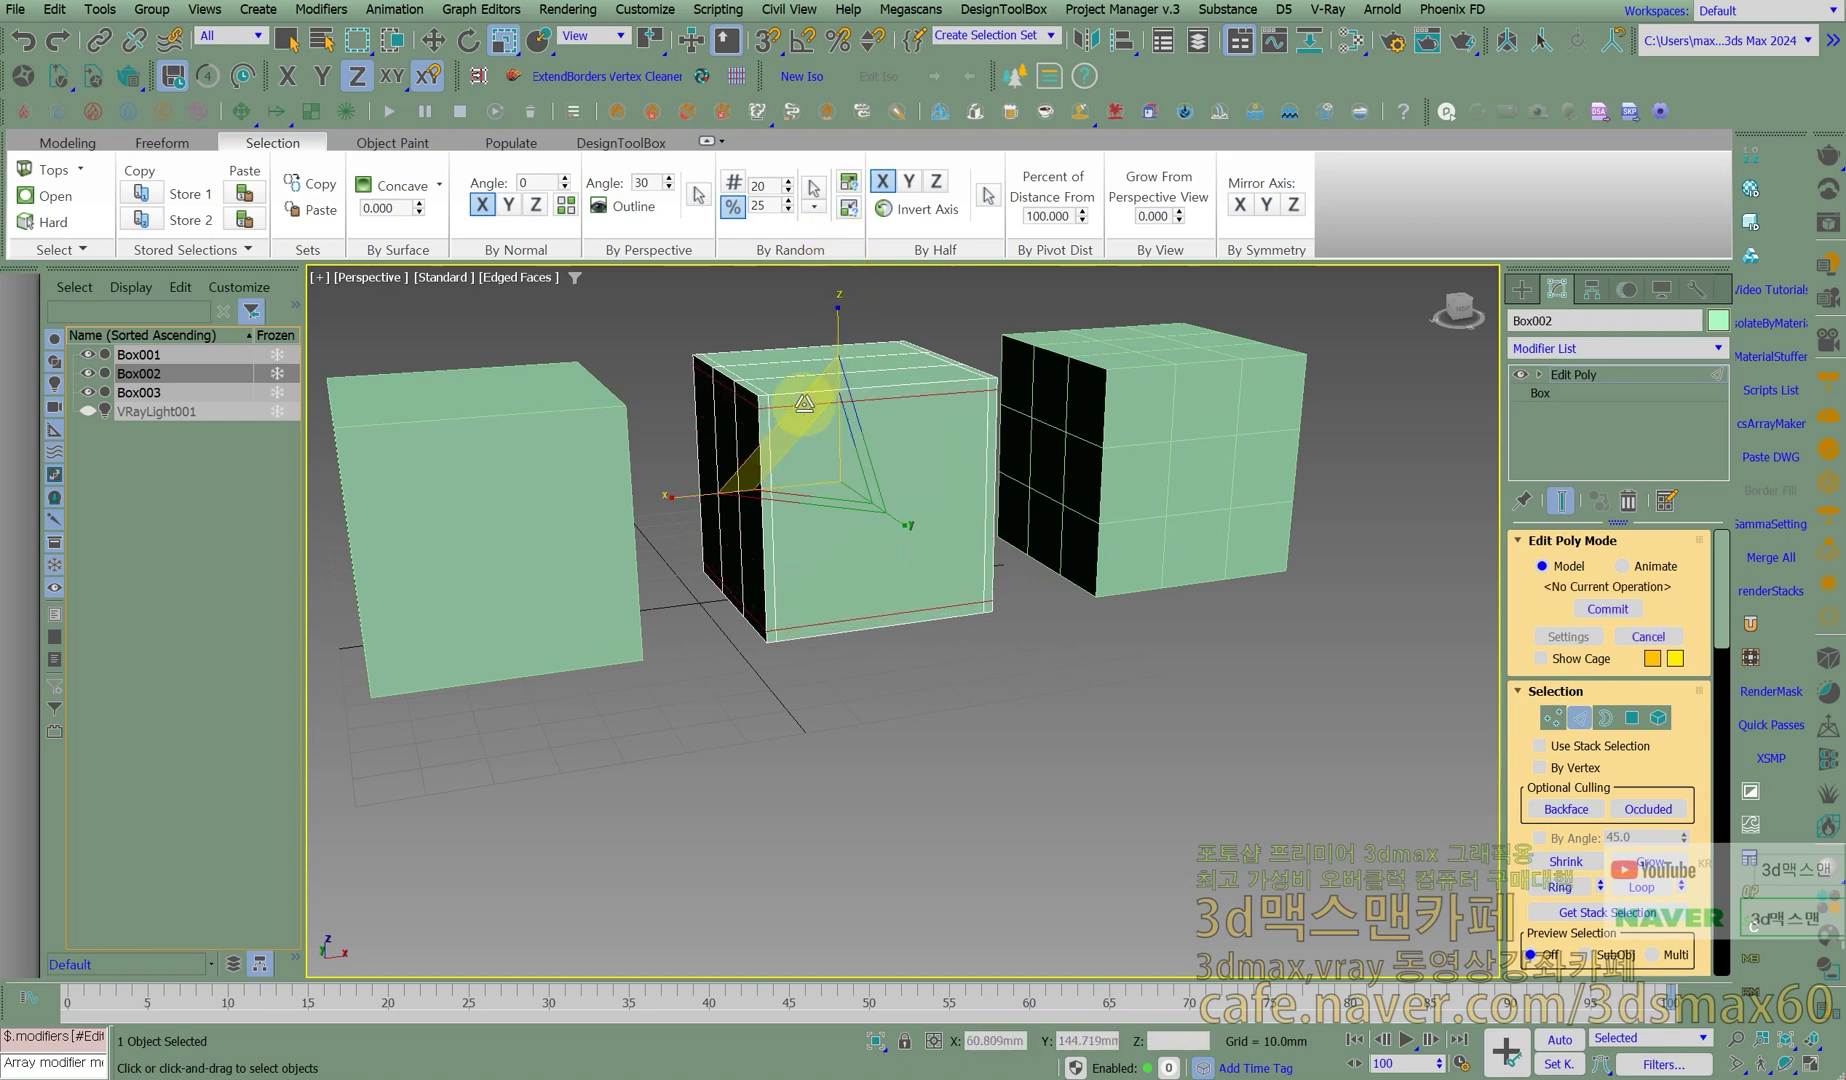
{"action": "middle_click_drag", "start_coordinate": [859, 562], "coordinate": [816, 549], "text": "alt"}
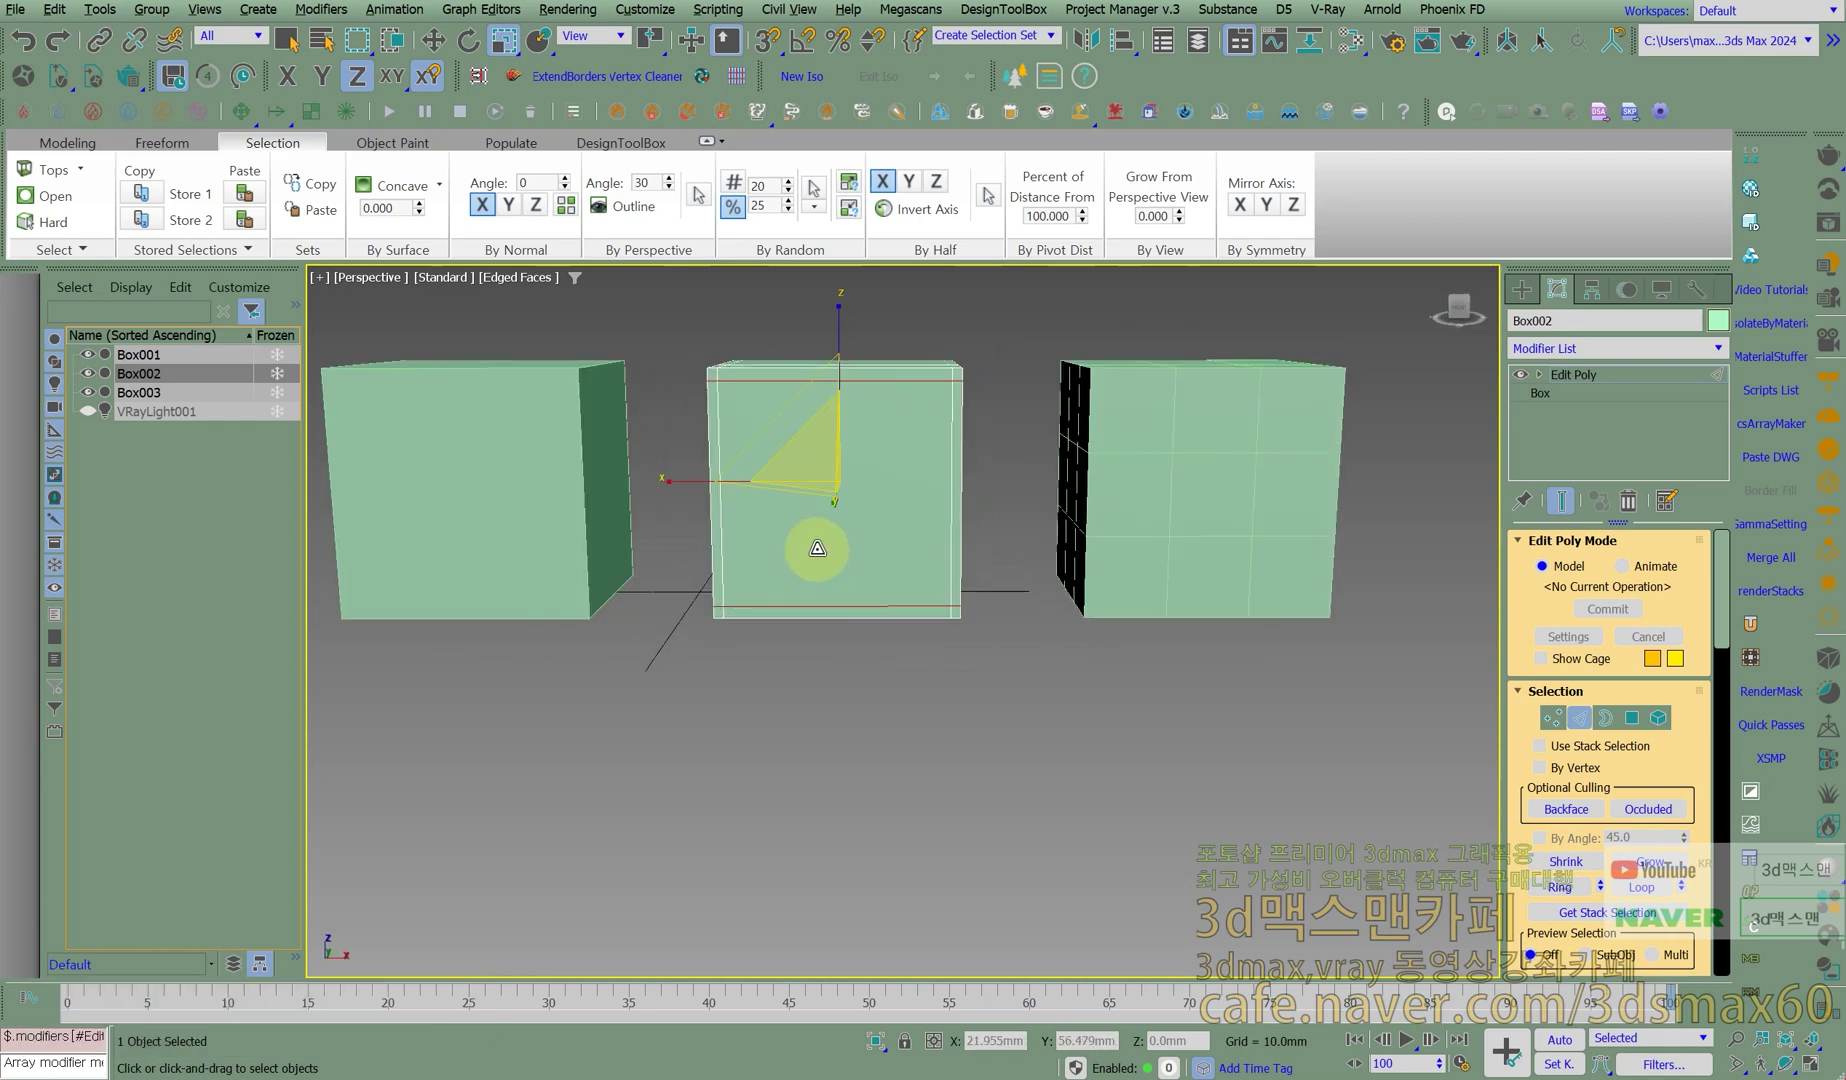
{"action": "key", "text": "ctrl+z"}
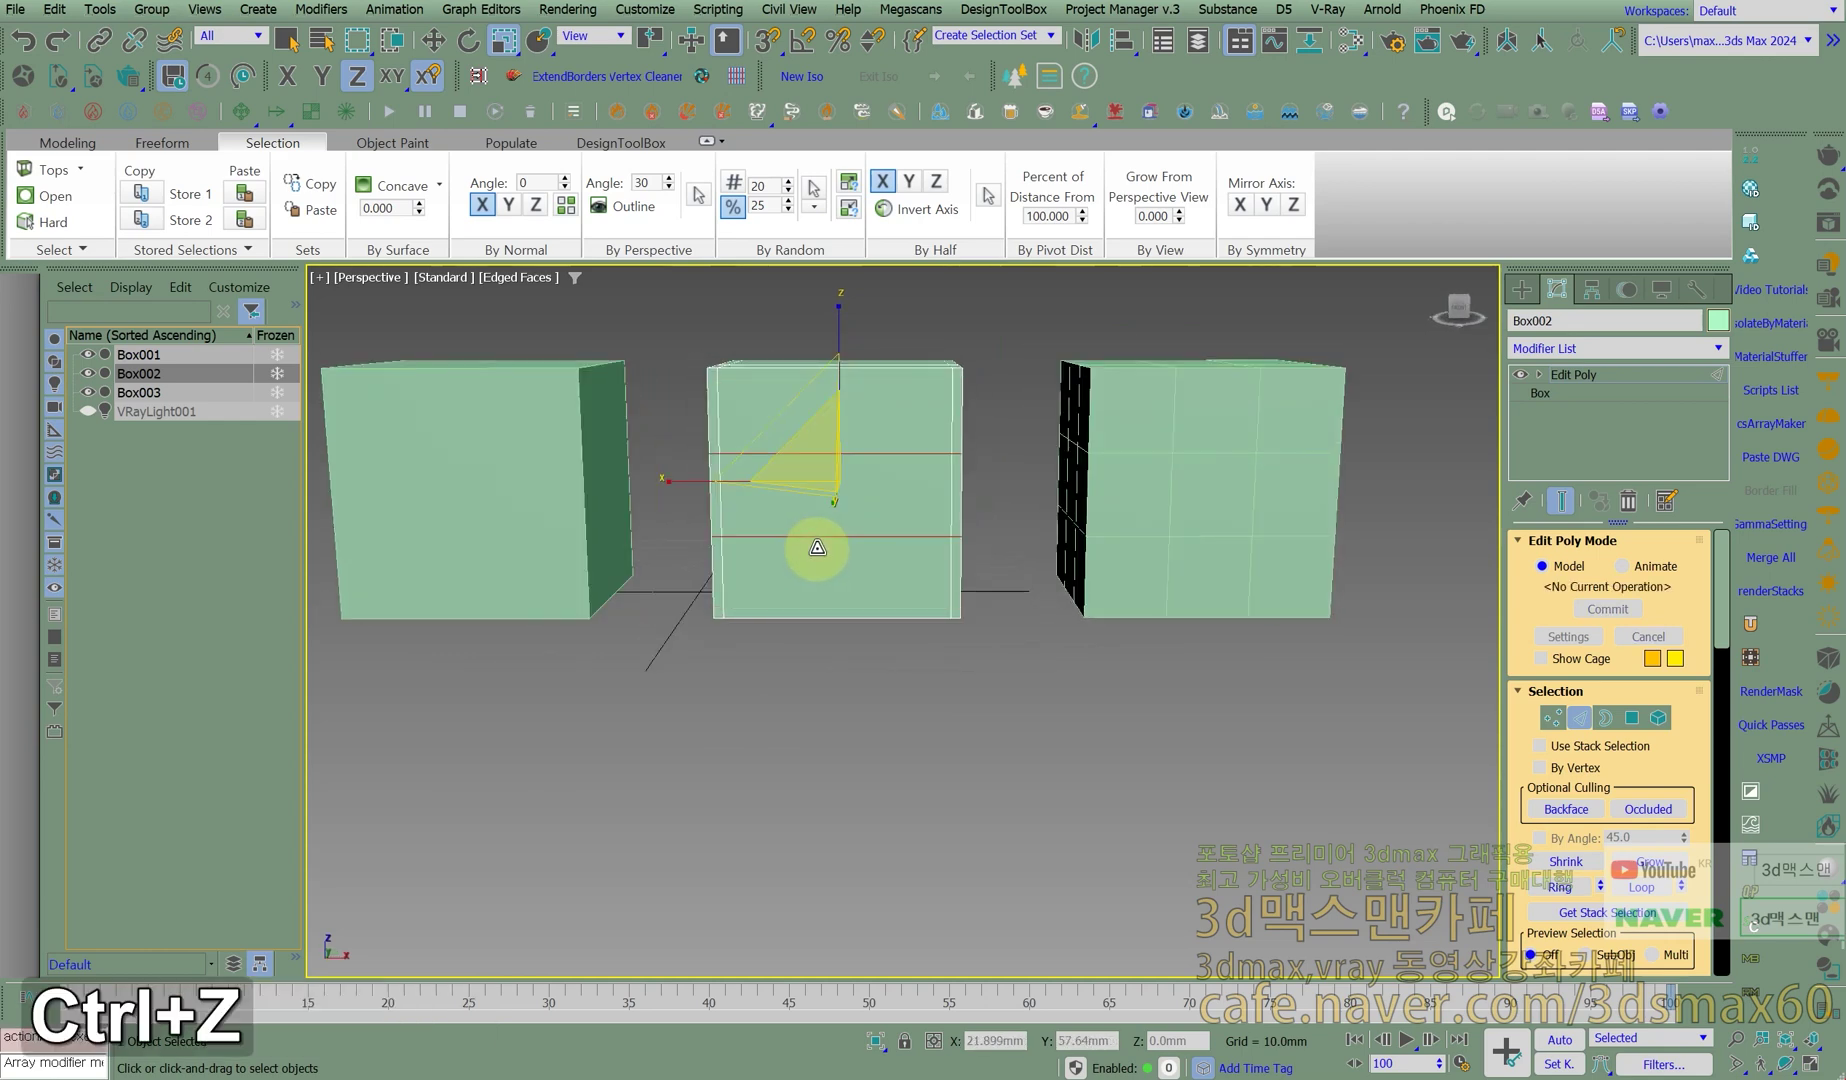
Undo the remaining edge loop scaling on the middle cube and leave its edge level.
{"action": "key", "text": "ctrl+z"}
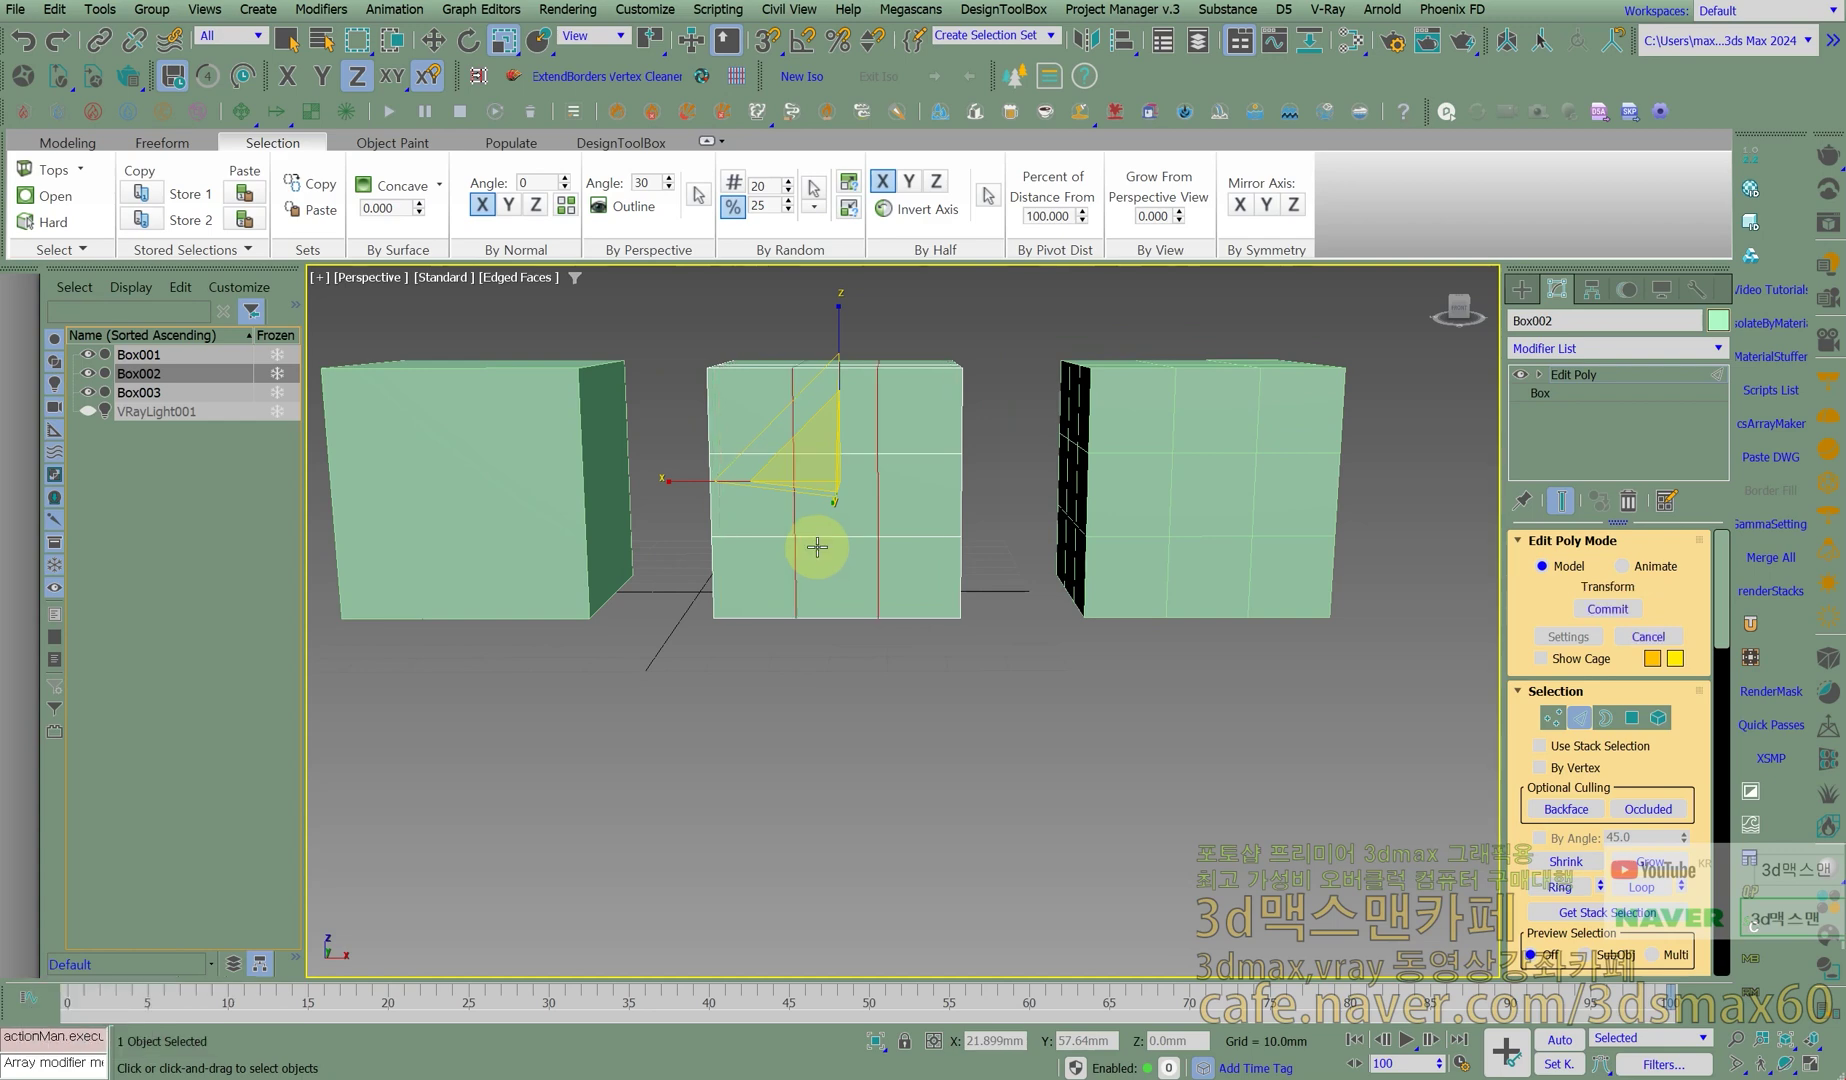
{"action": "left_click", "coordinate": [1585, 371]}
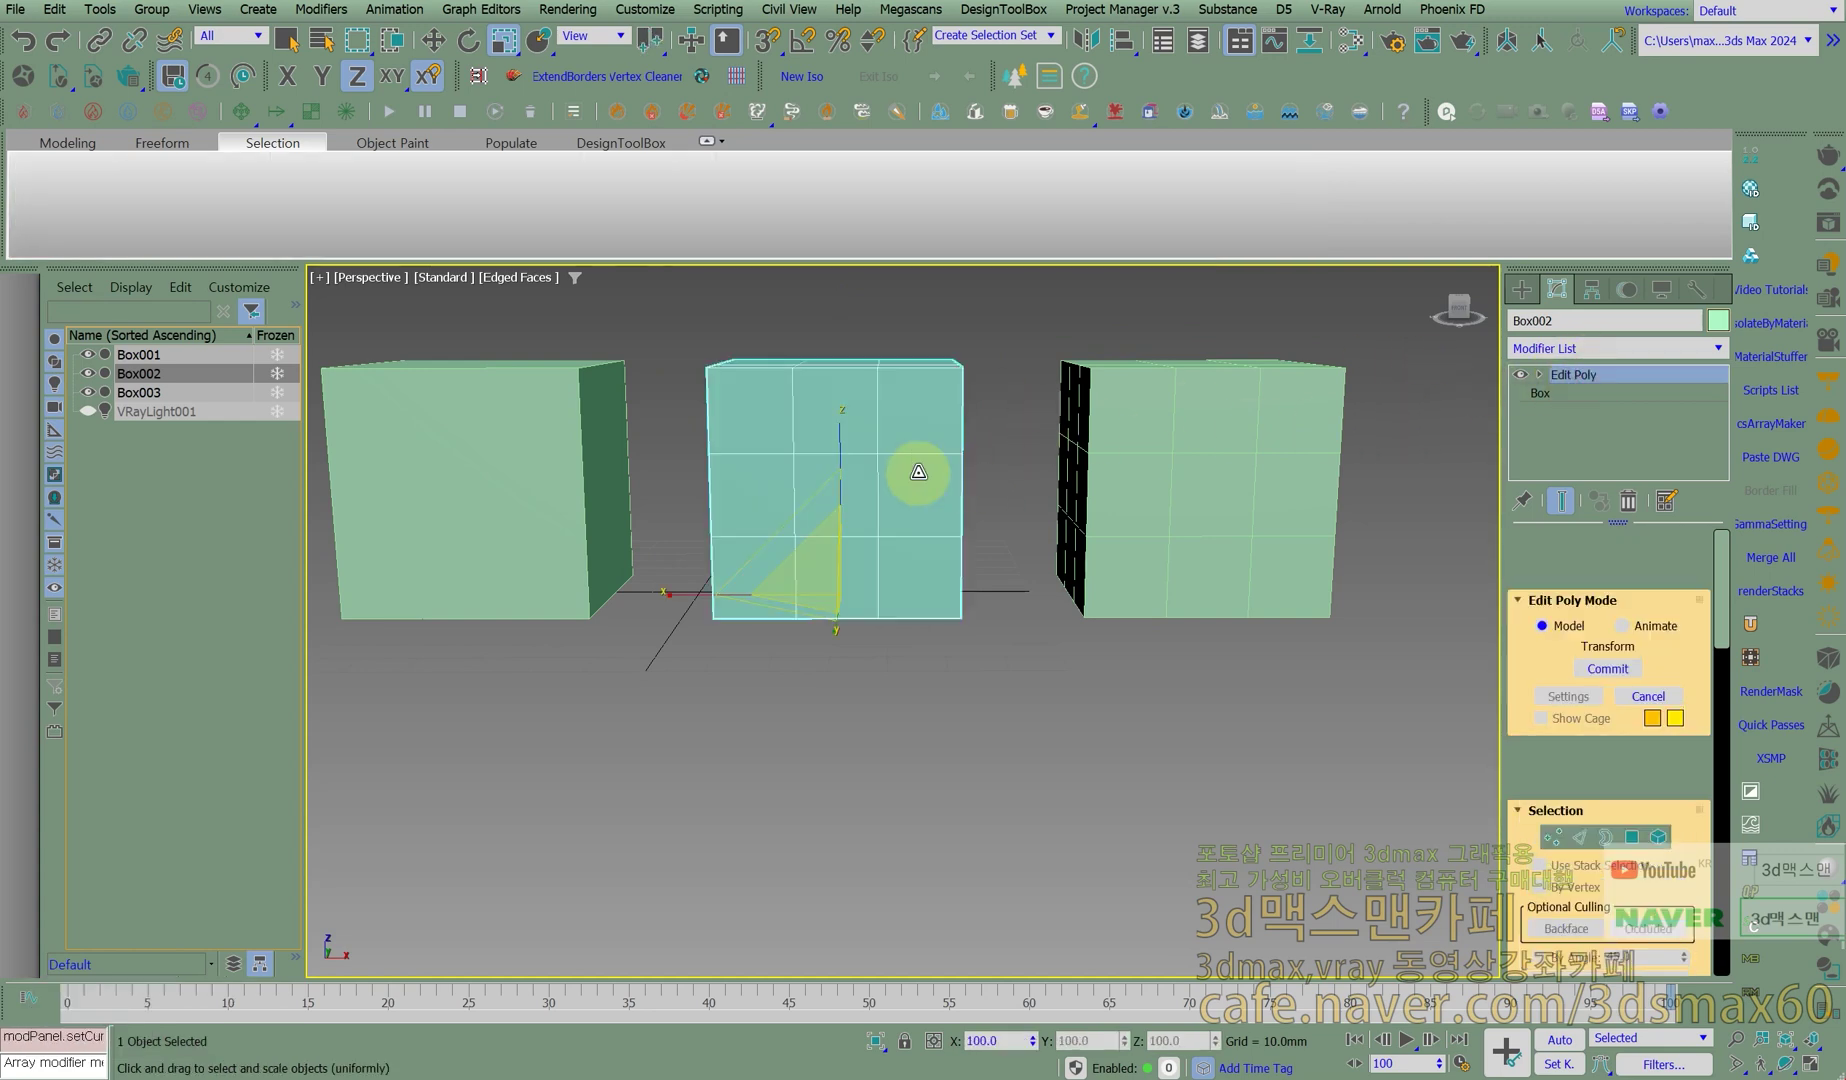
Add an Edit Poly modifier to Box003 and select its two vertical edge loops at edge level.
{"action": "left_click", "coordinate": [1255, 441]}
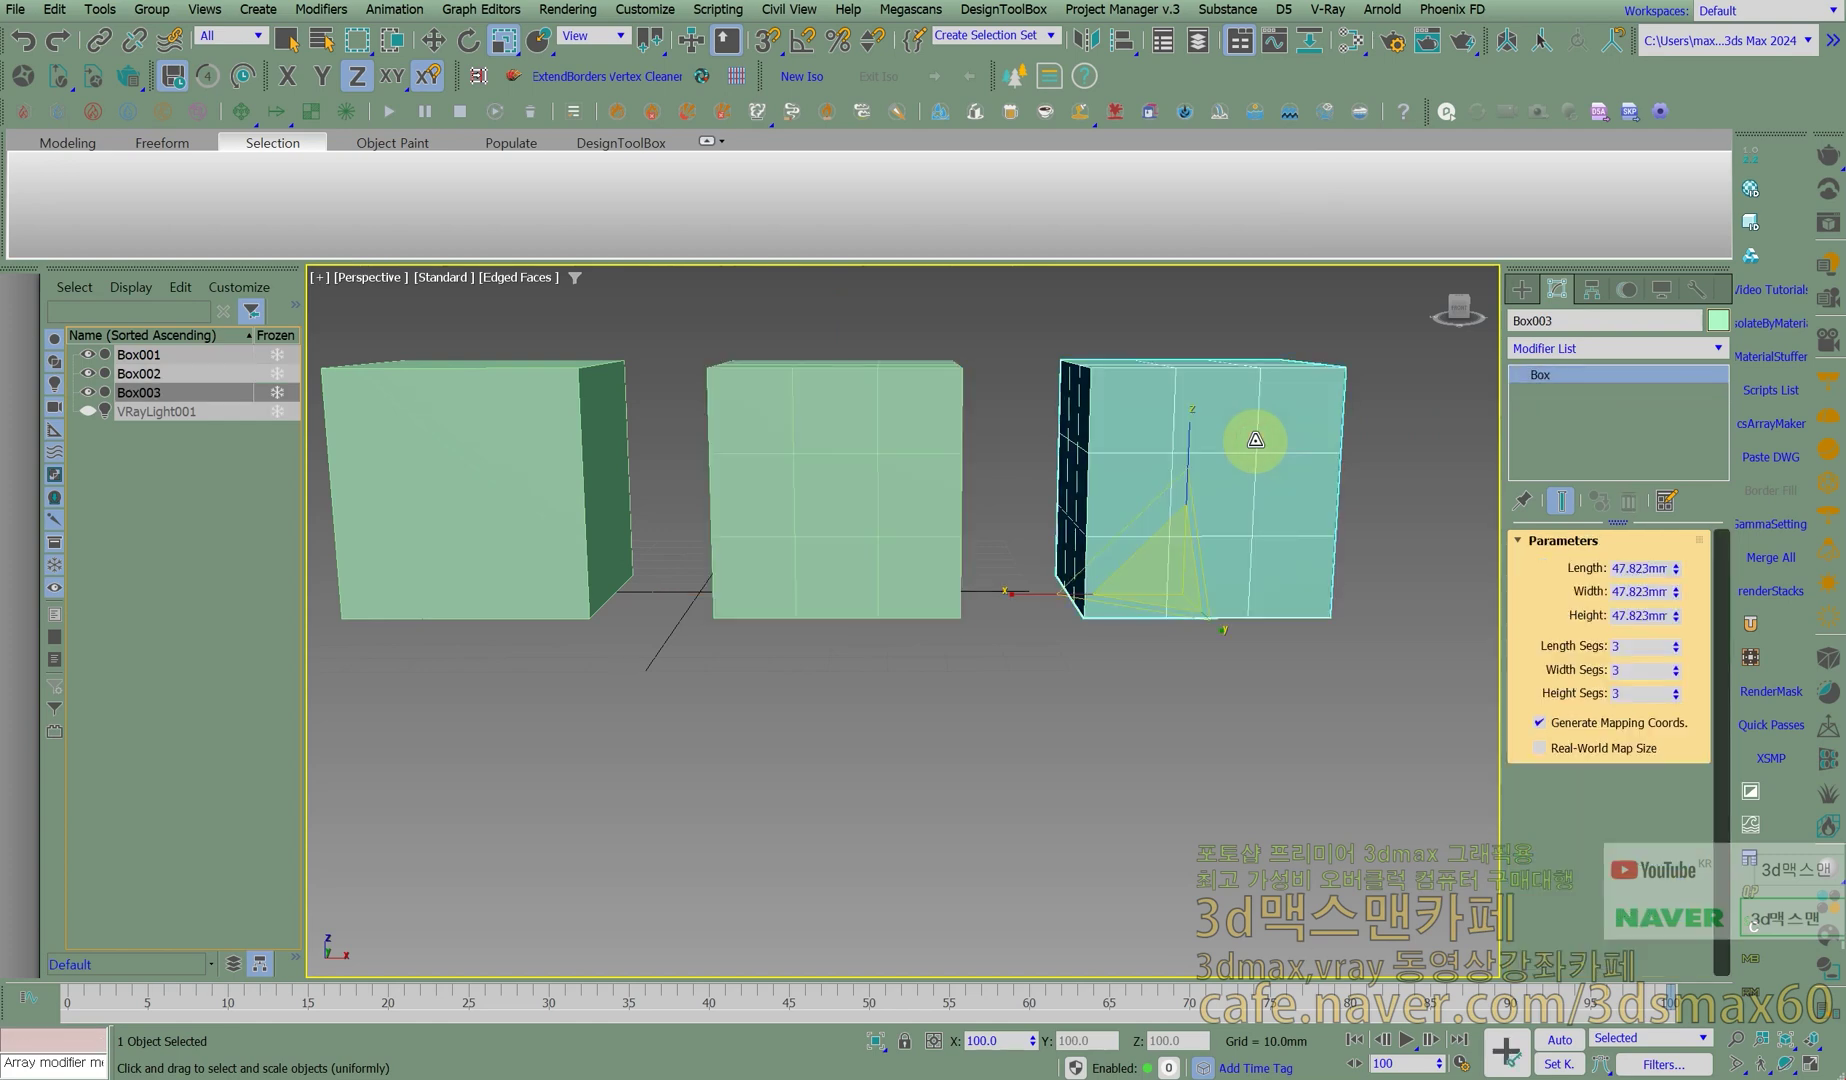
{"action": "type", "text": "xed"}
{"action": "key", "text": "Return"}
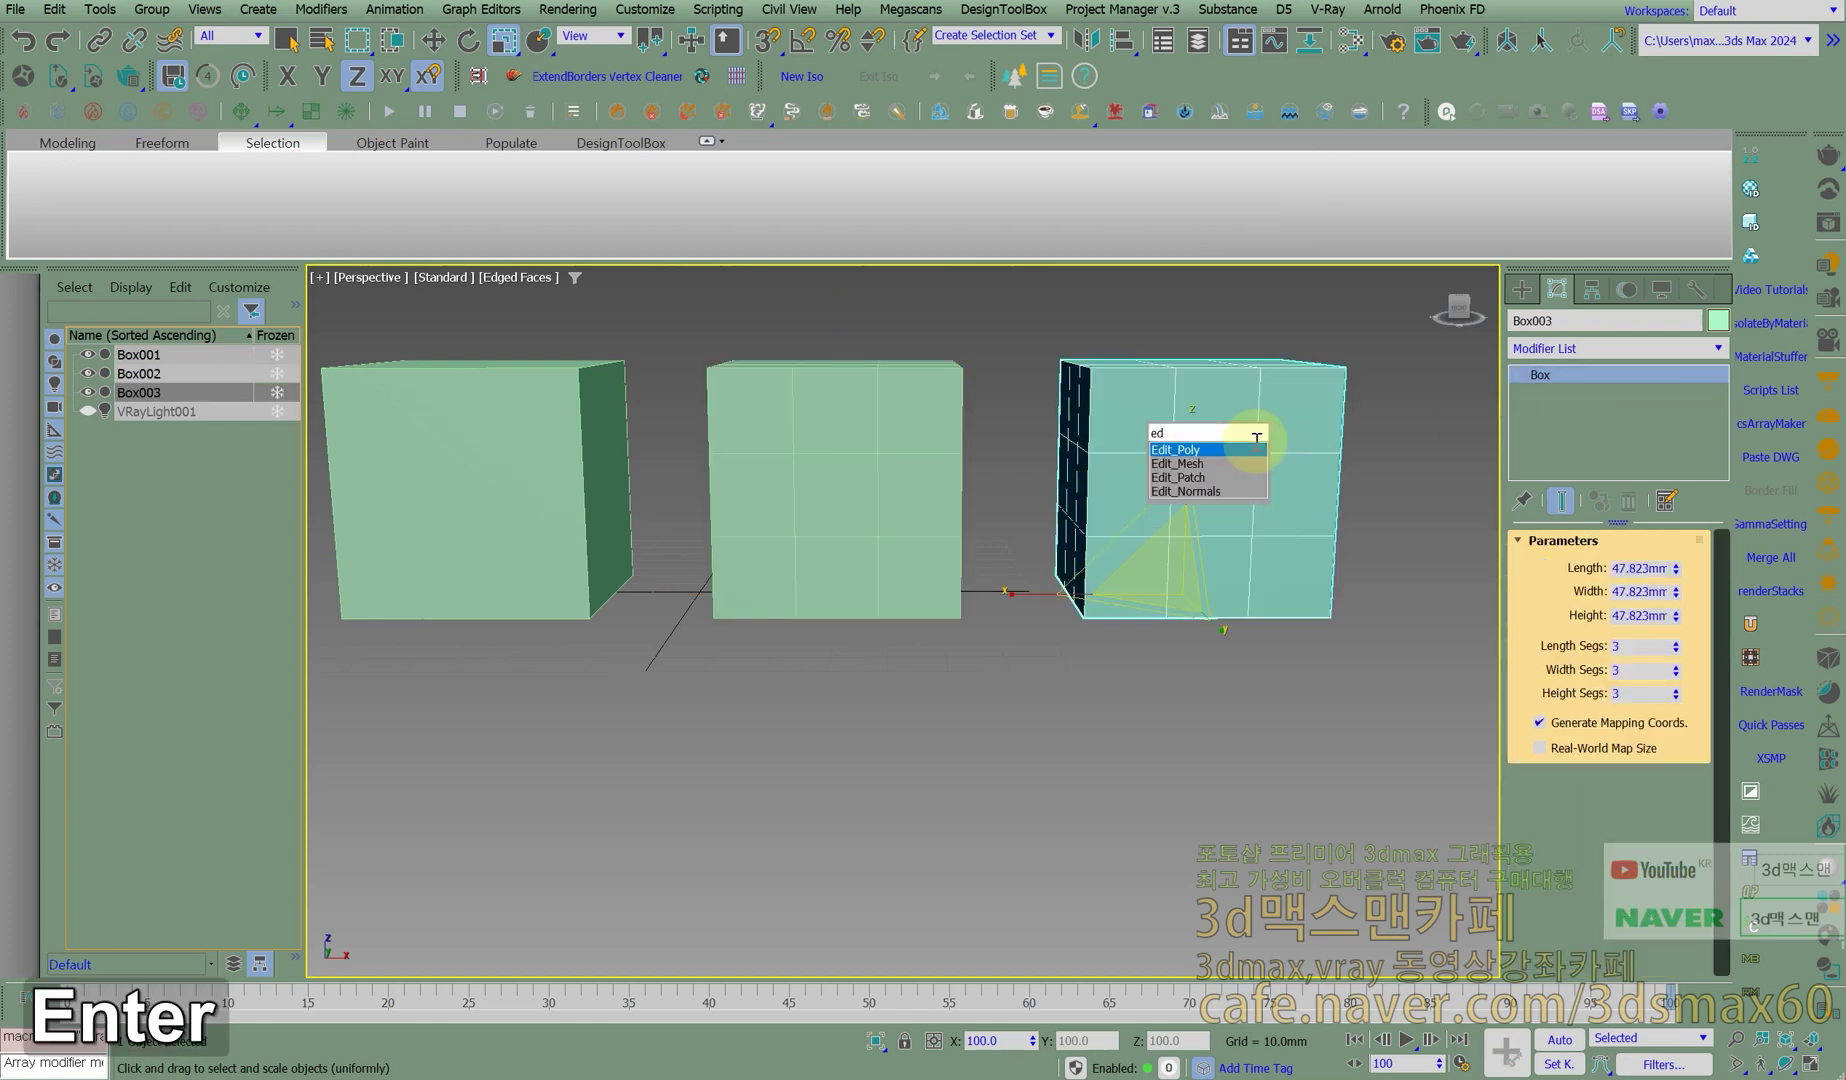
{"action": "left_click", "coordinate": [1587, 717]}
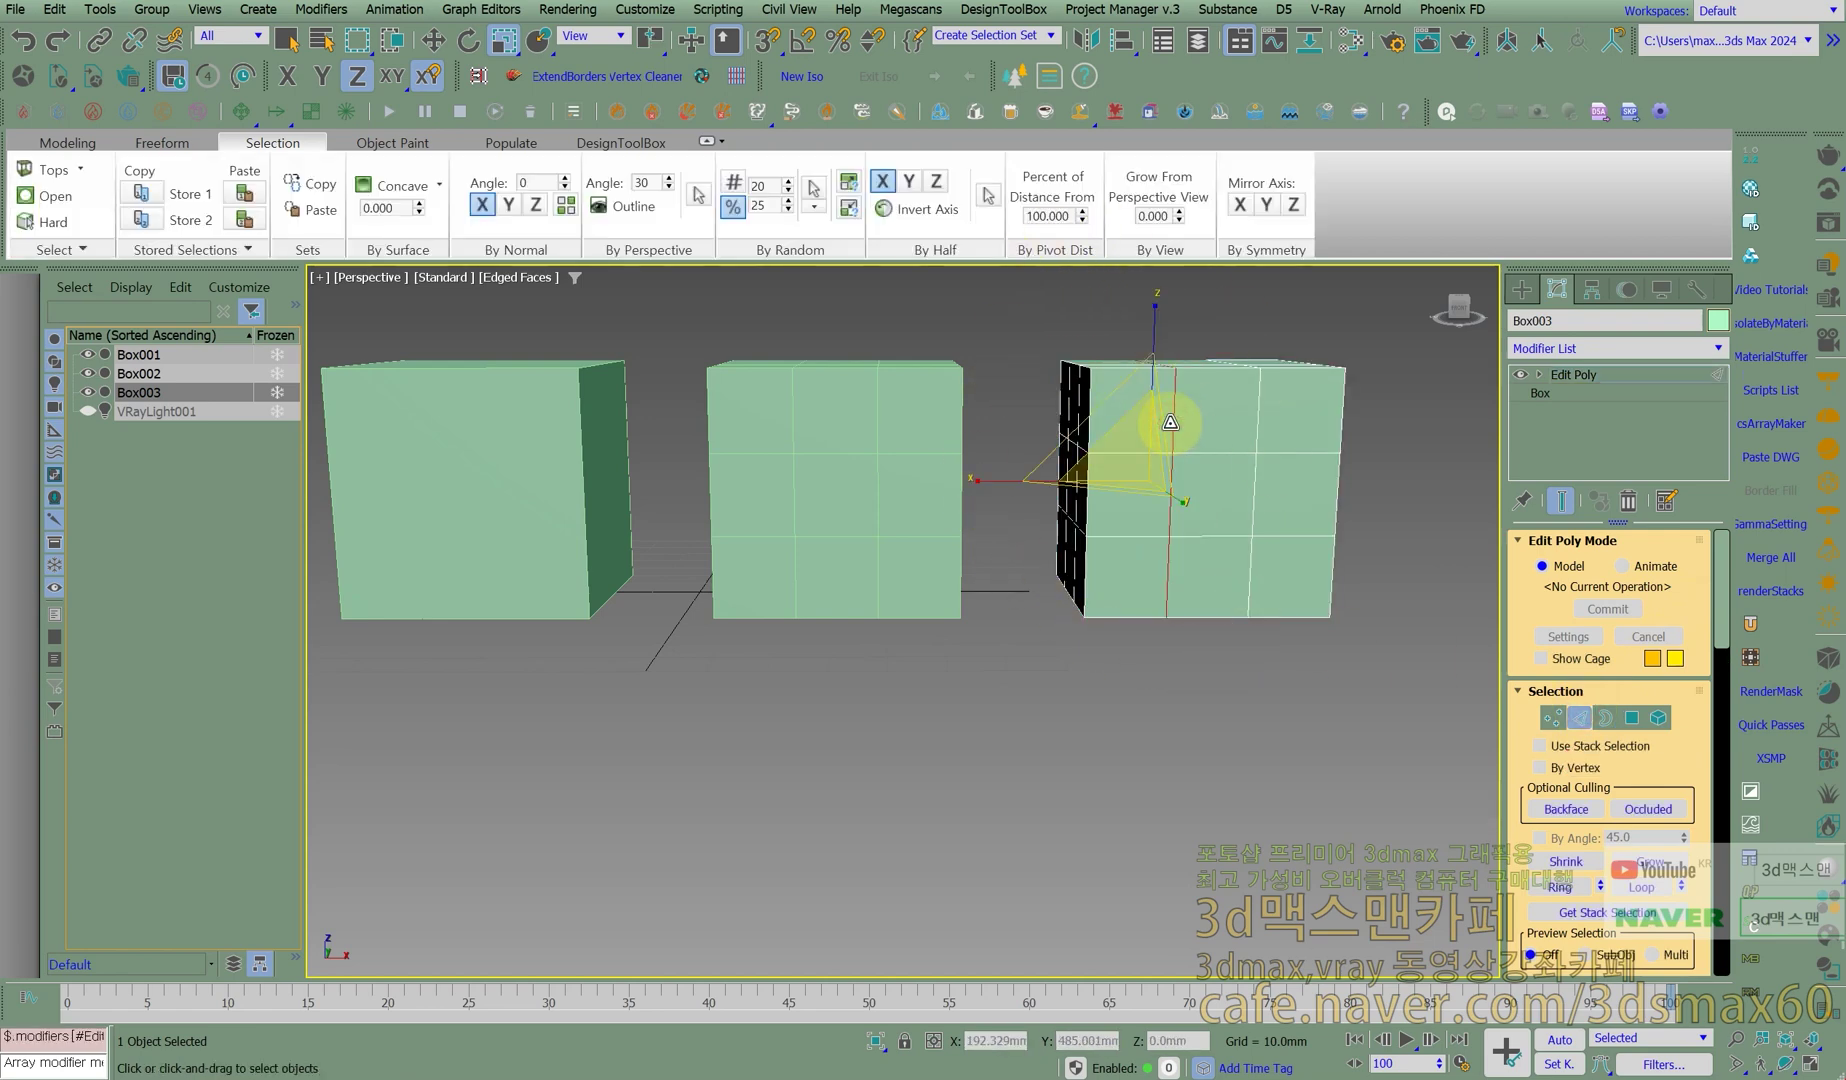
{"action": "double_click", "coordinate": [1260, 407]}
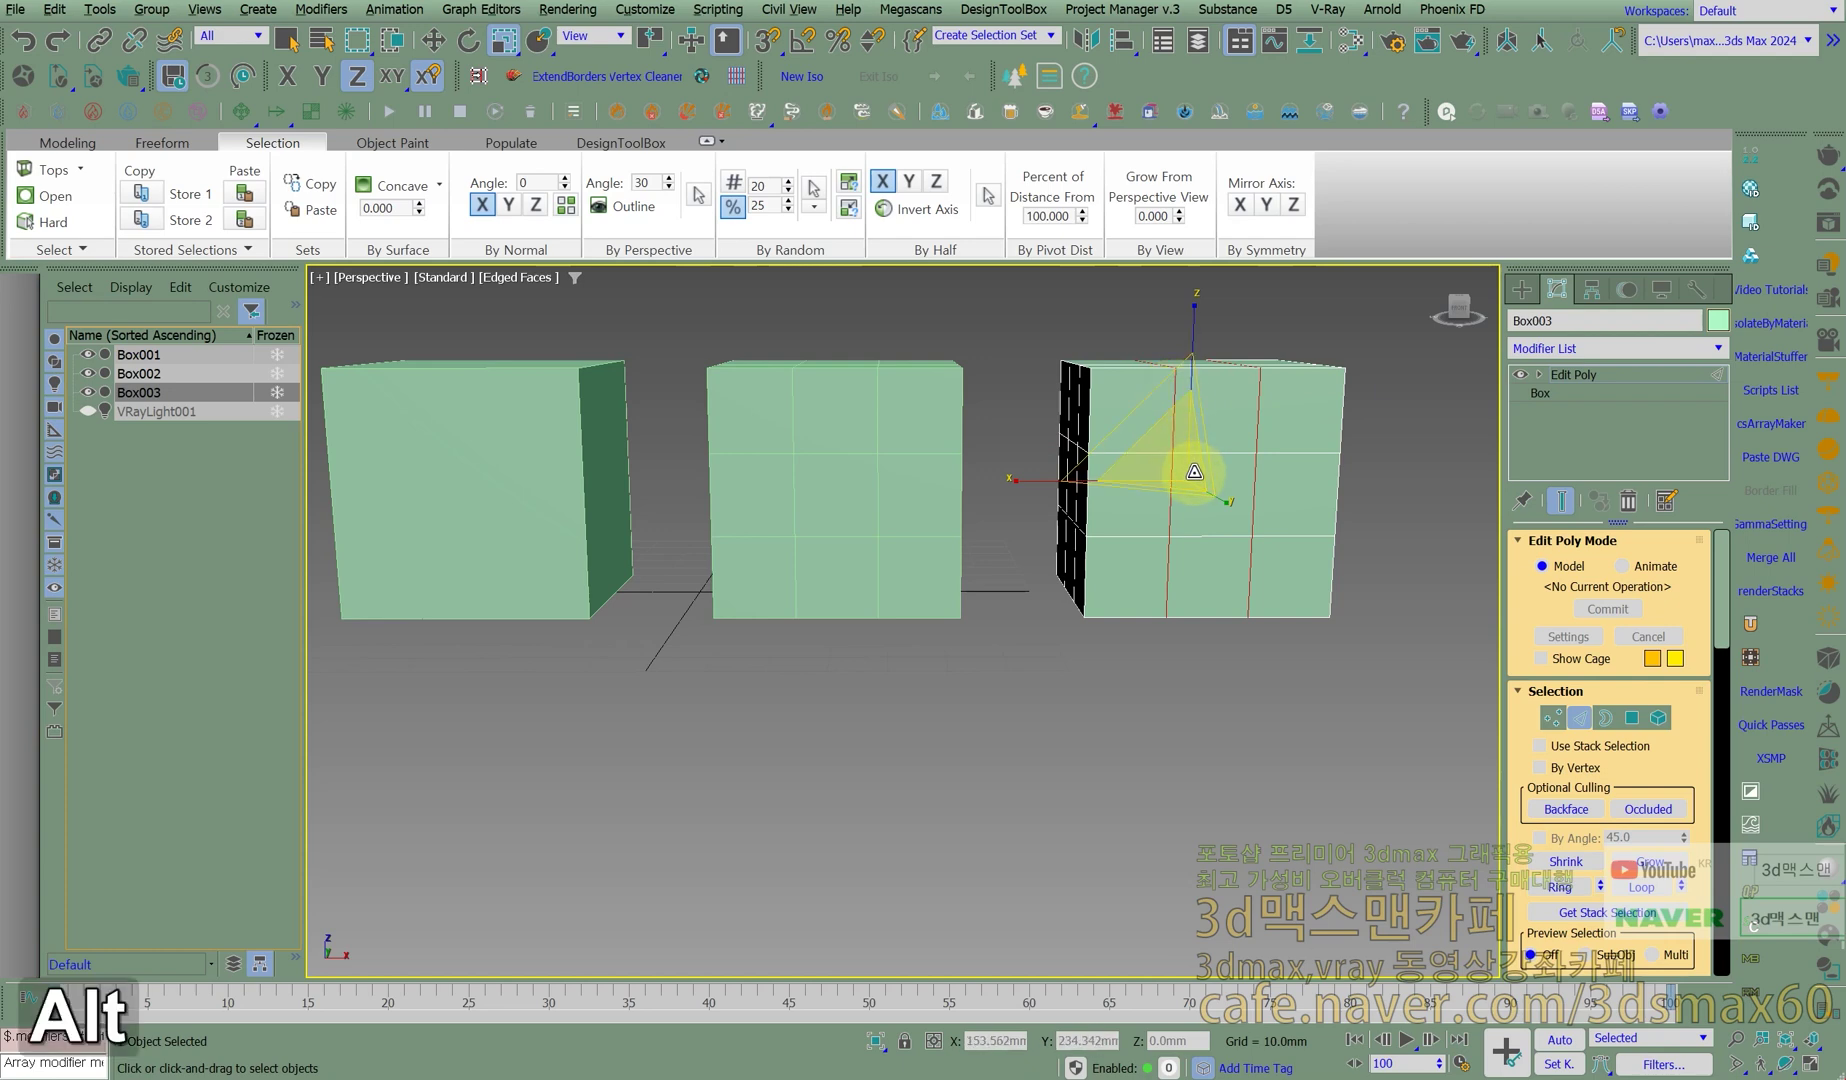
Try scaling Box003's two vertical edge loops apart along X from the selection center, and undo the scaling.
{"action": "middle_click_drag", "start_coordinate": [1191, 466], "coordinate": [1006, 382], "text": "alt"}
{"action": "left_click_drag", "start_coordinate": [652, 48], "coordinate": [649, 76]}
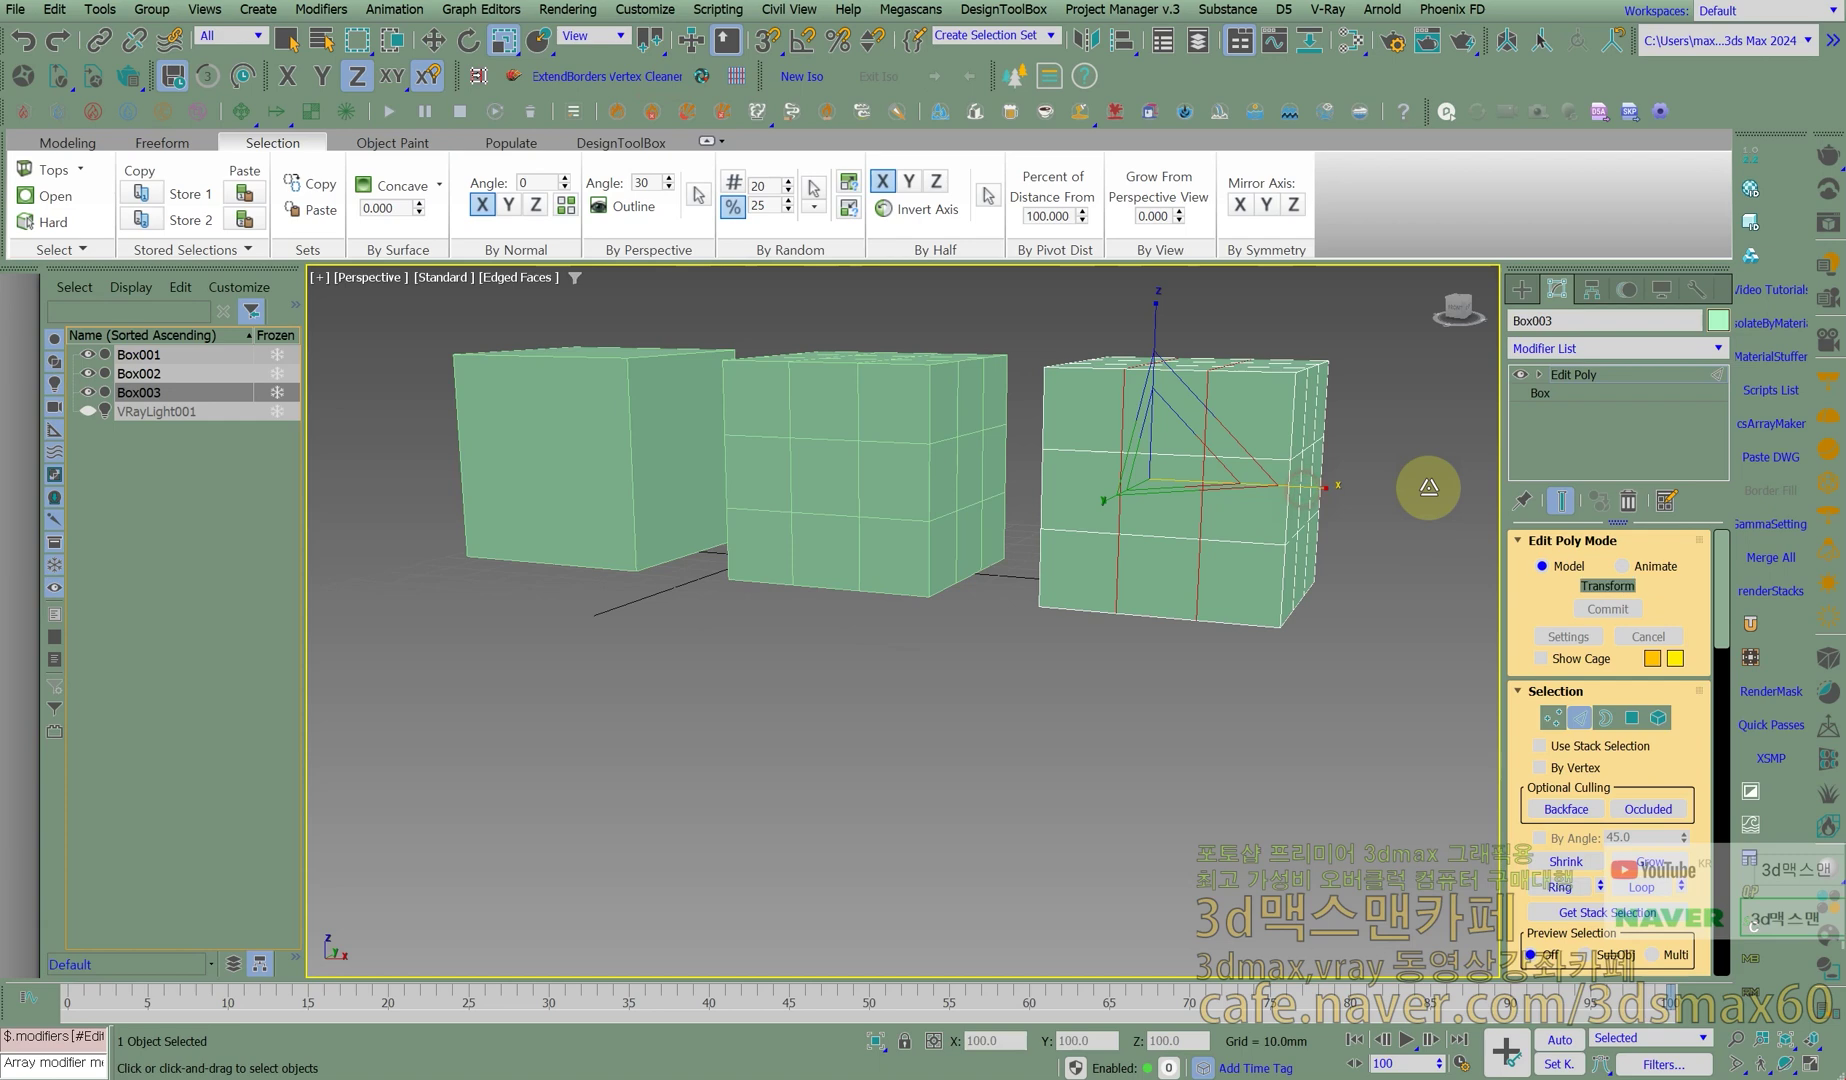
{"action": "middle_click_drag", "start_coordinate": [1203, 523], "coordinate": [1207, 511], "text": "alt"}
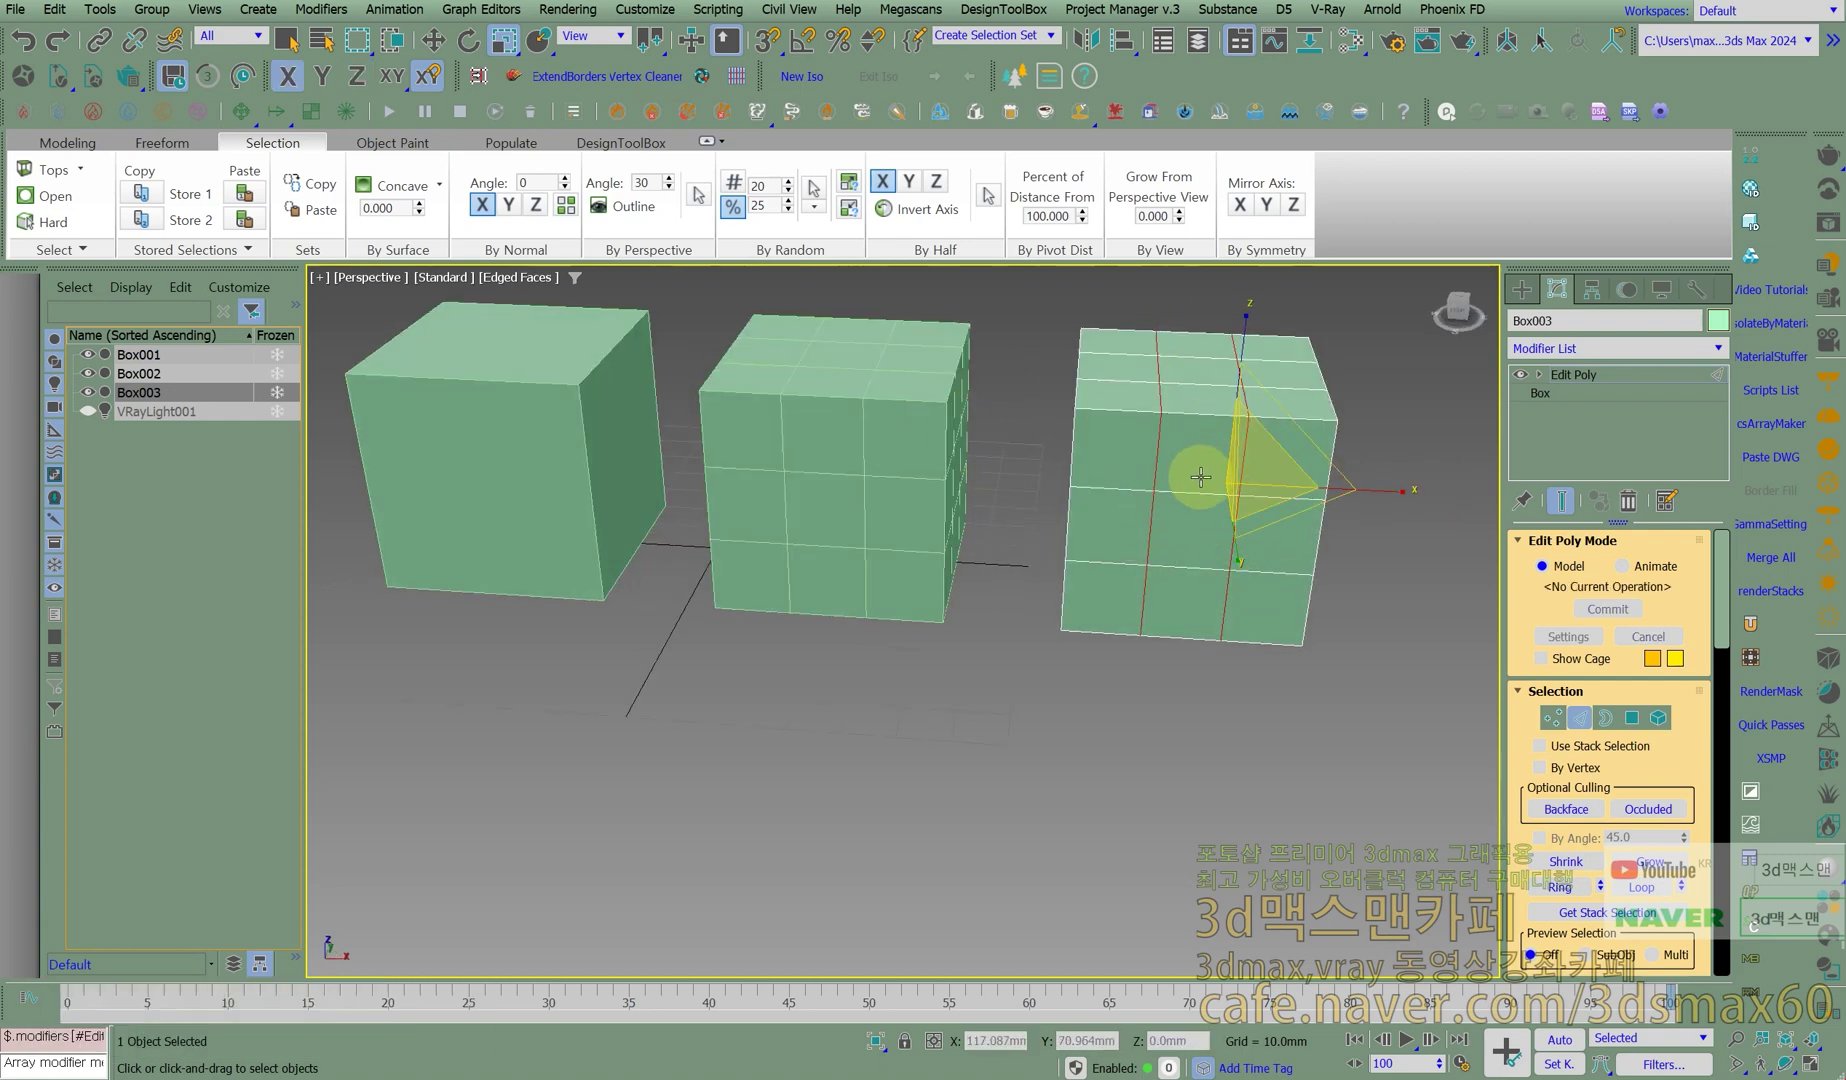
{"action": "left_click_drag", "start_coordinate": [1403, 490], "coordinate": [1211, 390]}
{"action": "left_click", "coordinate": [660, 37]}
{"action": "left_click_drag", "start_coordinate": [661, 38], "coordinate": [654, 93]}
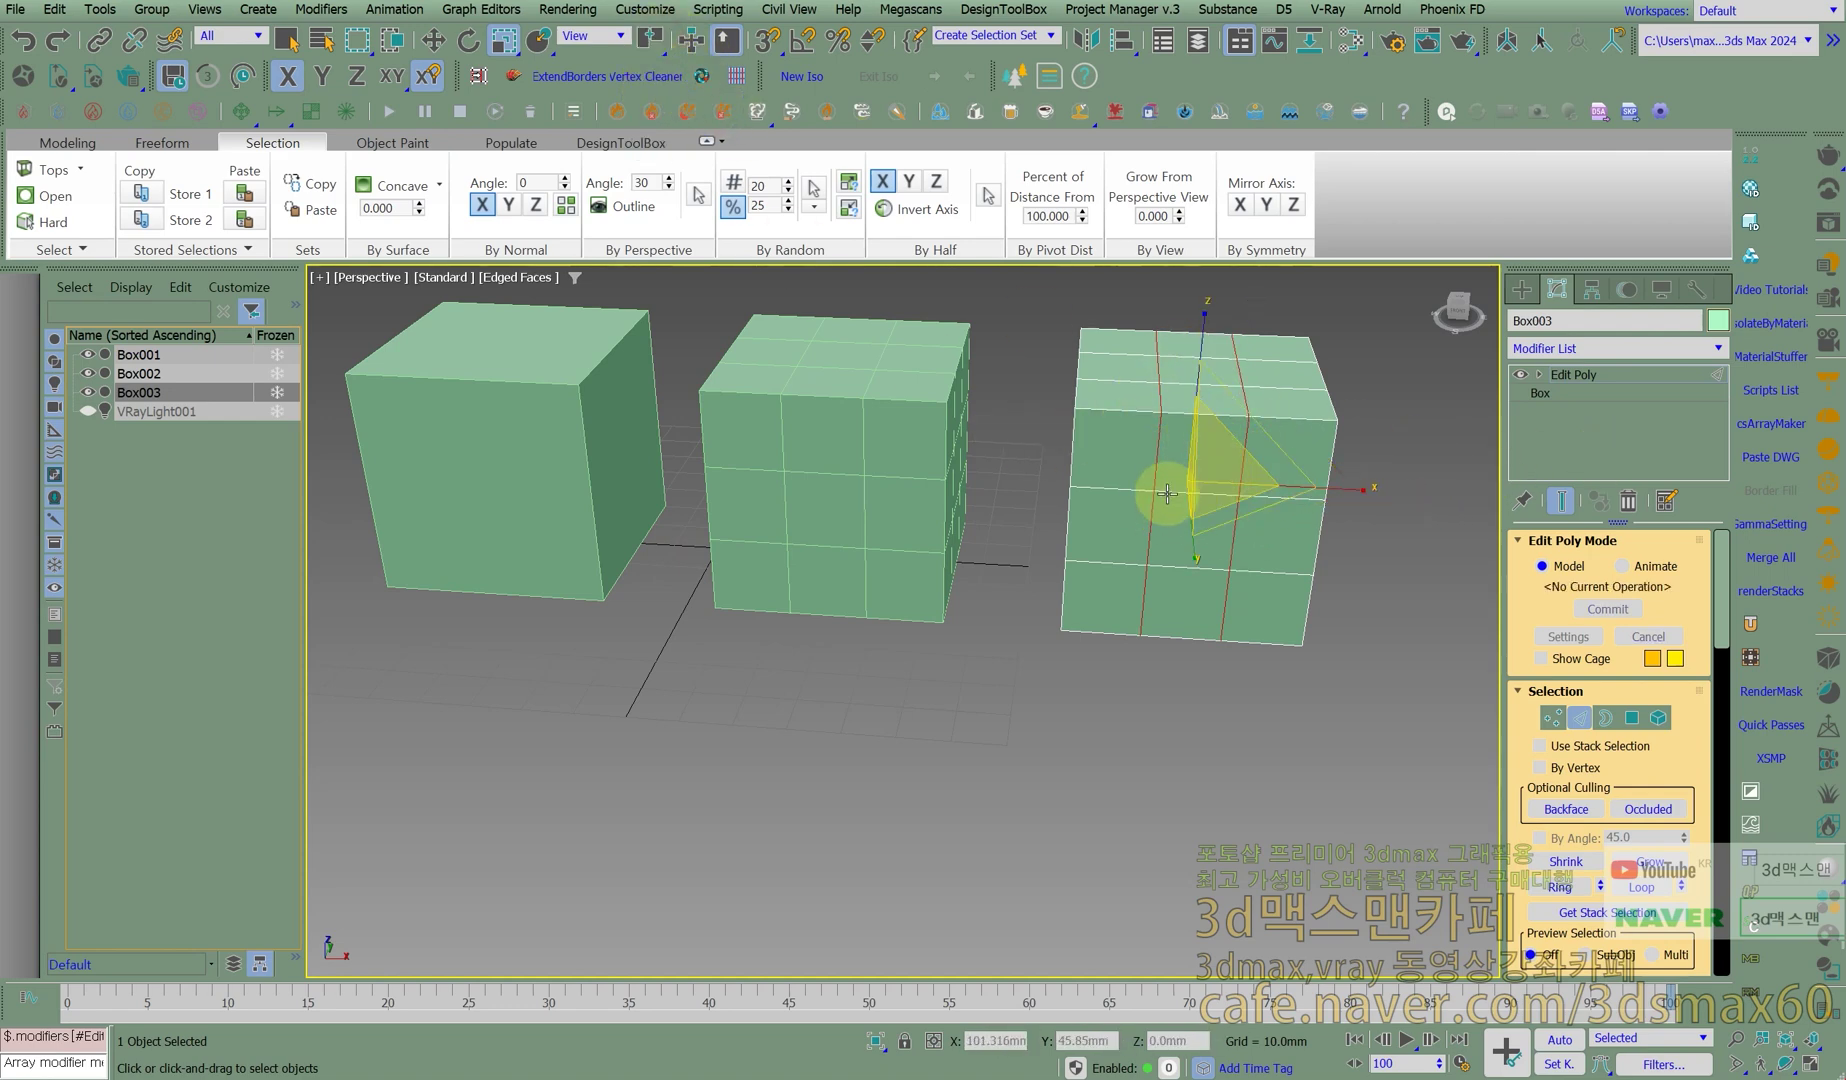
{"action": "middle_click_drag", "start_coordinate": [1151, 499], "coordinate": [1142, 450], "text": "alt"}
{"action": "left_click_drag", "start_coordinate": [1364, 486], "coordinate": [1428, 471]}
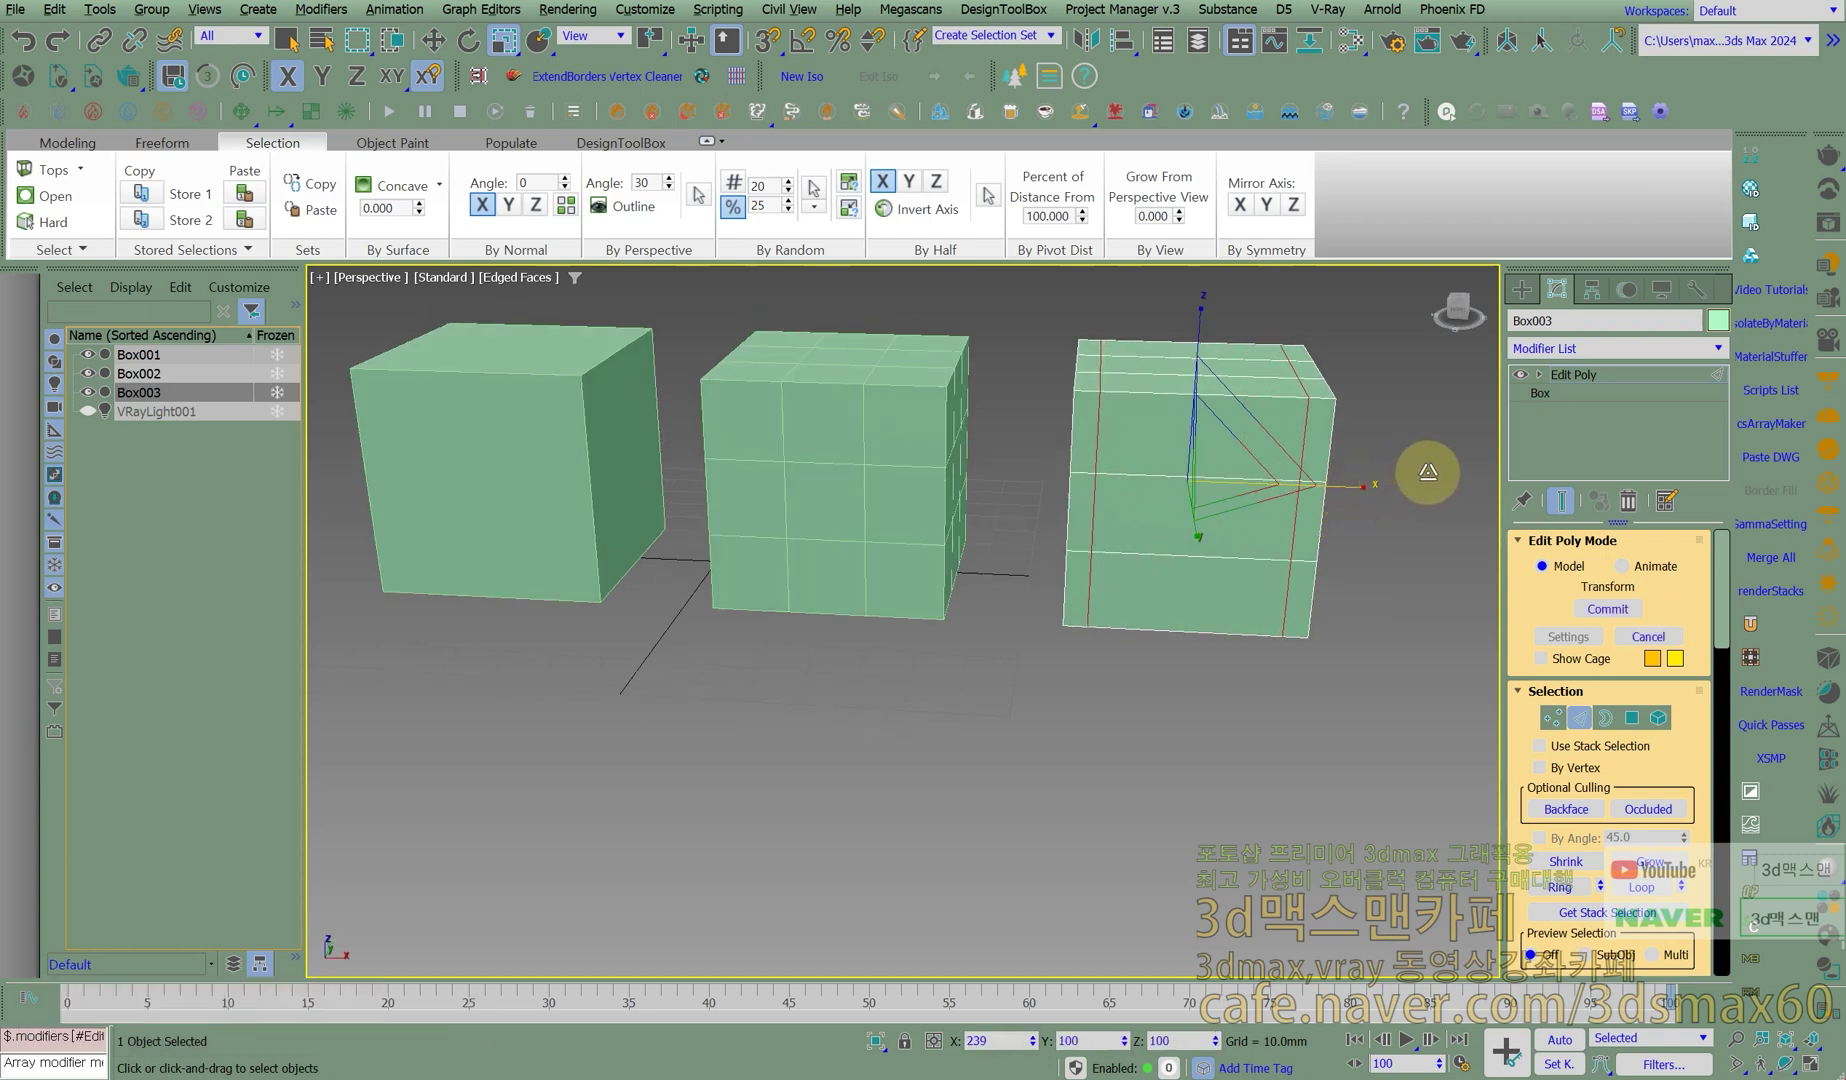
{"action": "key", "text": "ctrl+z"}
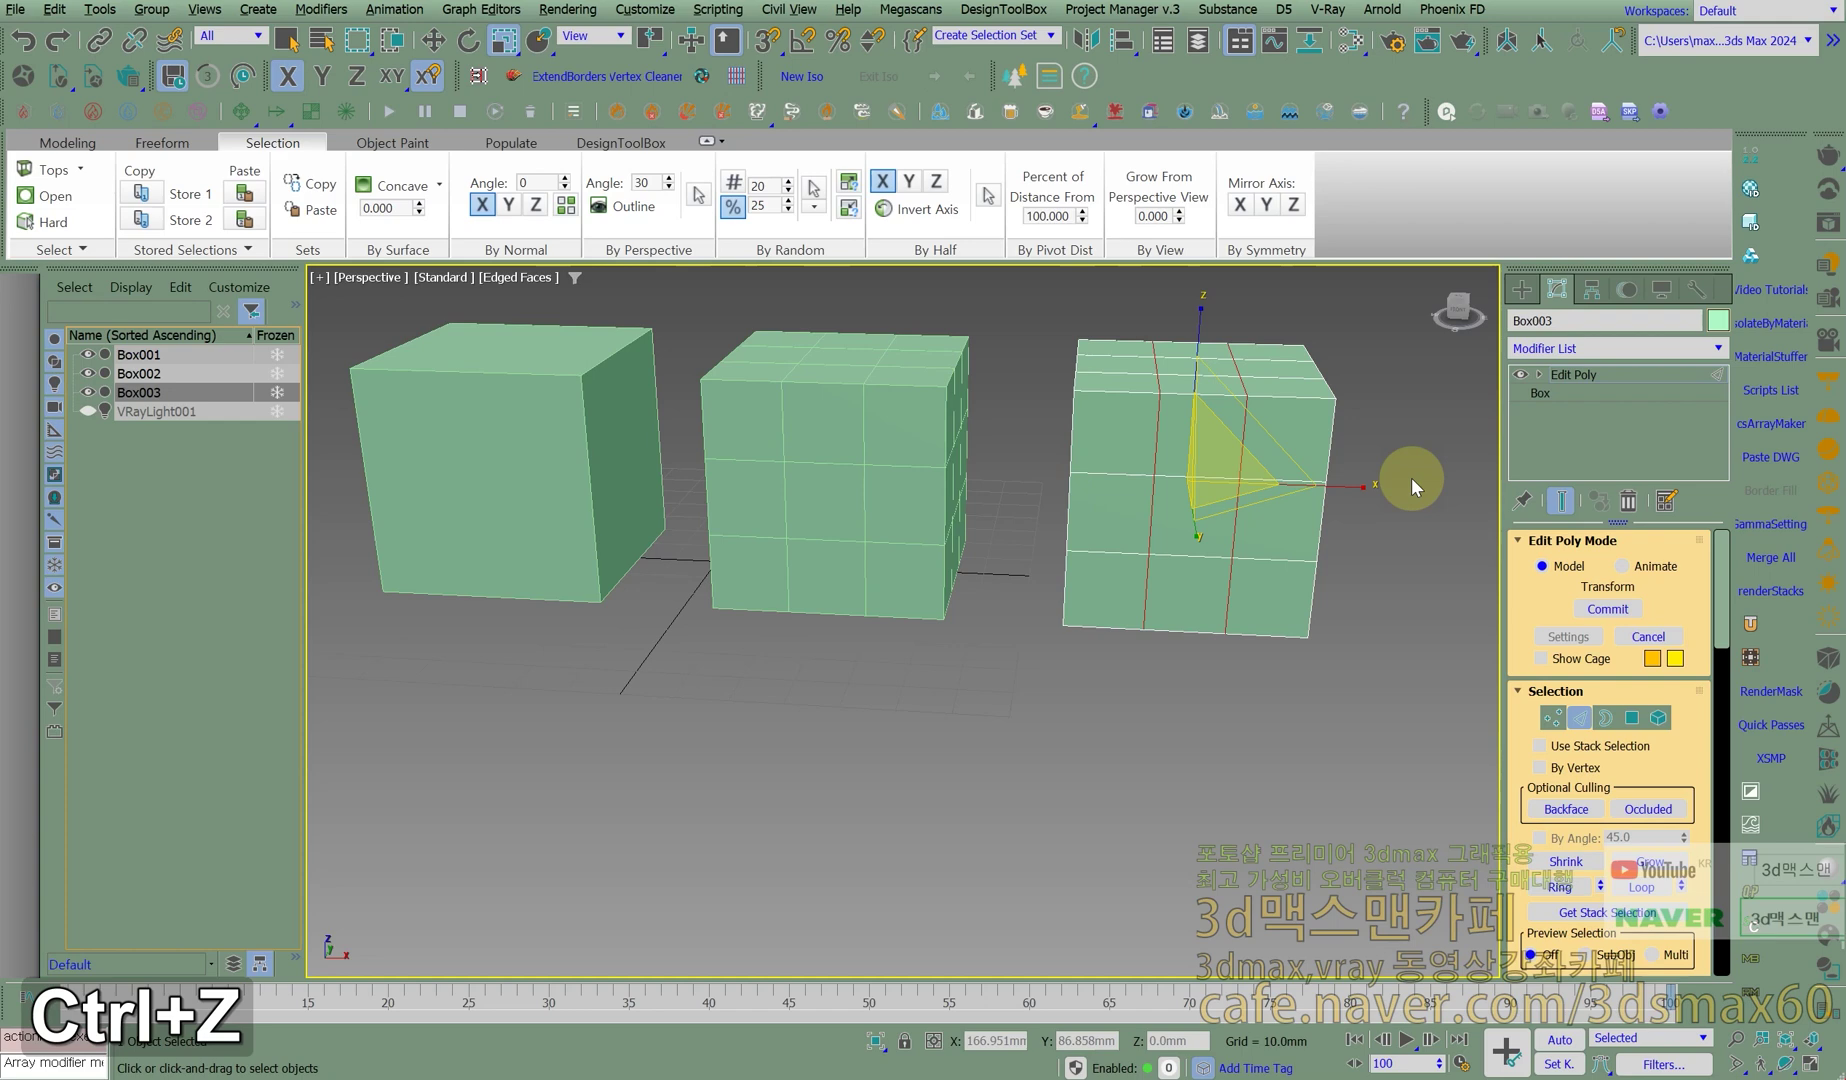
Move Box003's two vertical edge loops one at a time along X until each sits close to its nearest side face.
{"action": "left_click", "coordinate": [1281, 703]}
{"action": "double_click", "coordinate": [1153, 501]}
{"action": "right_click", "coordinate": [1153, 480]}
{"action": "left_click", "coordinate": [1156, 496]}
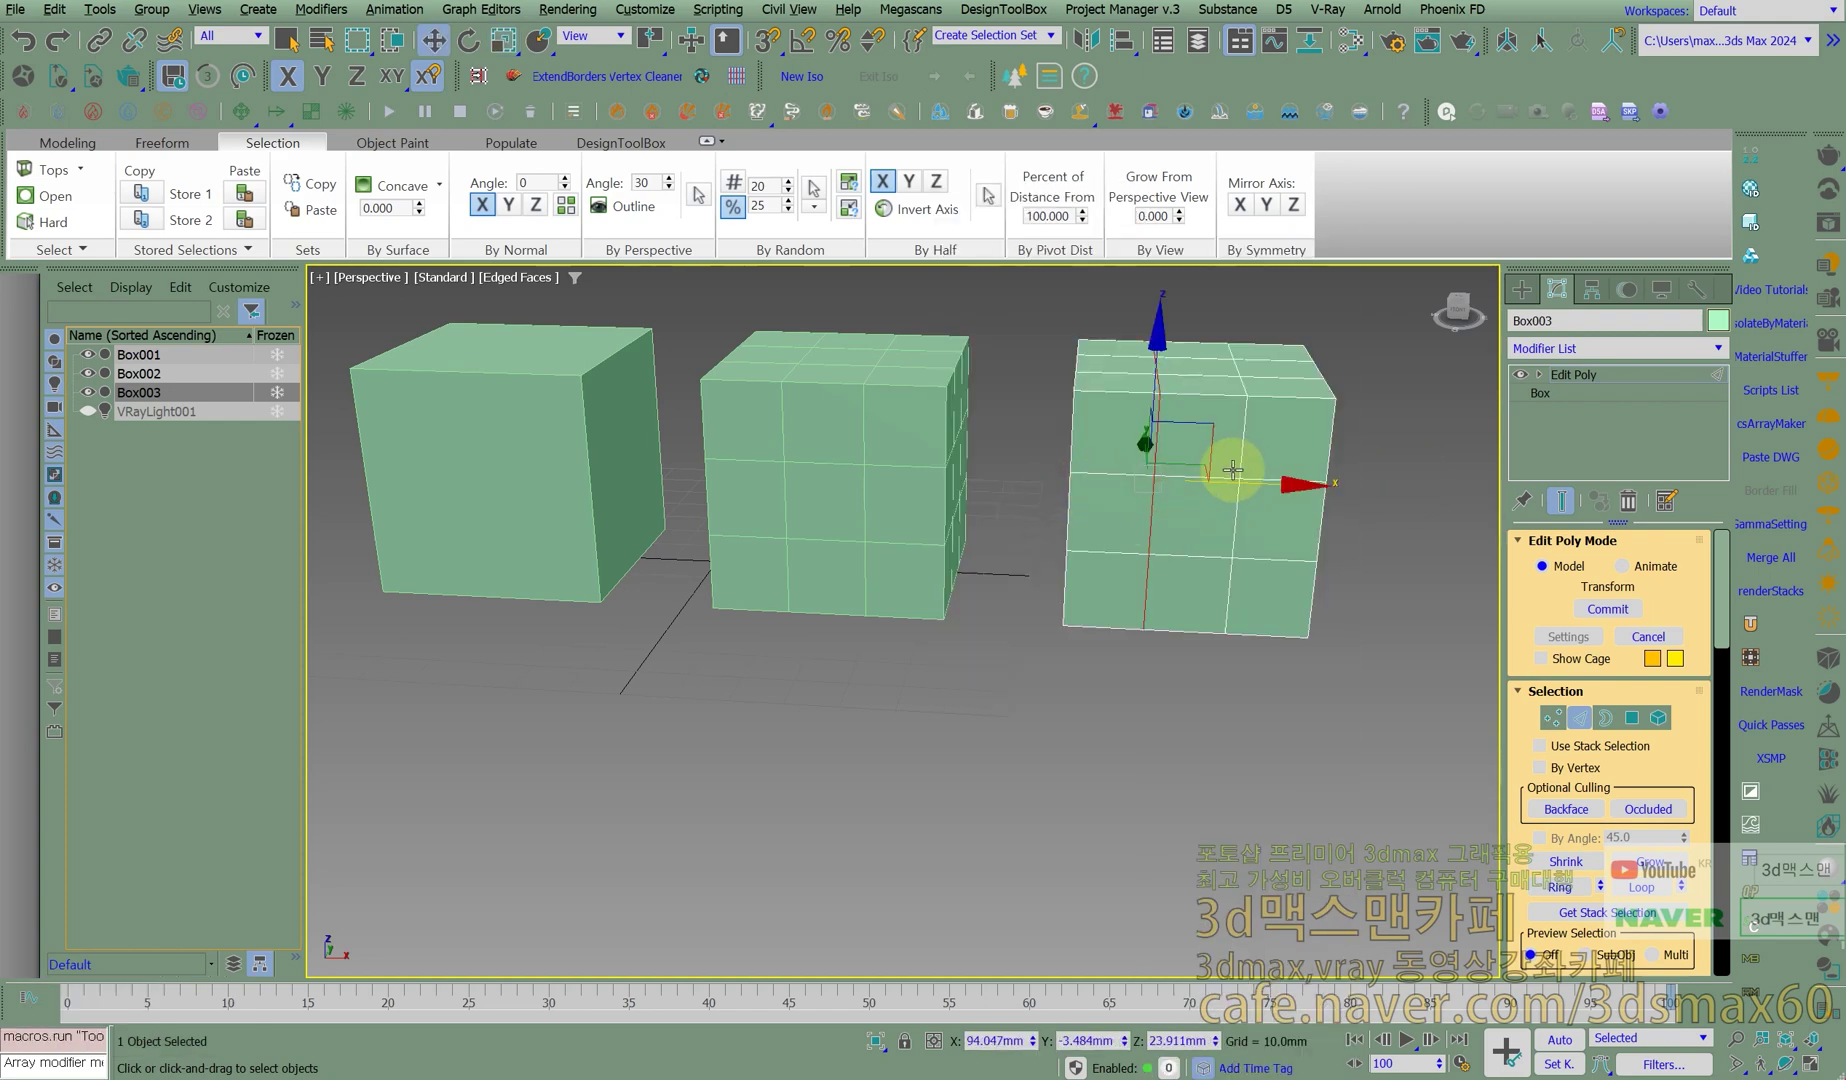
{"action": "left_click_drag", "start_coordinate": [1243, 481], "coordinate": [1175, 487]}
{"action": "double_click", "coordinate": [1240, 510]}
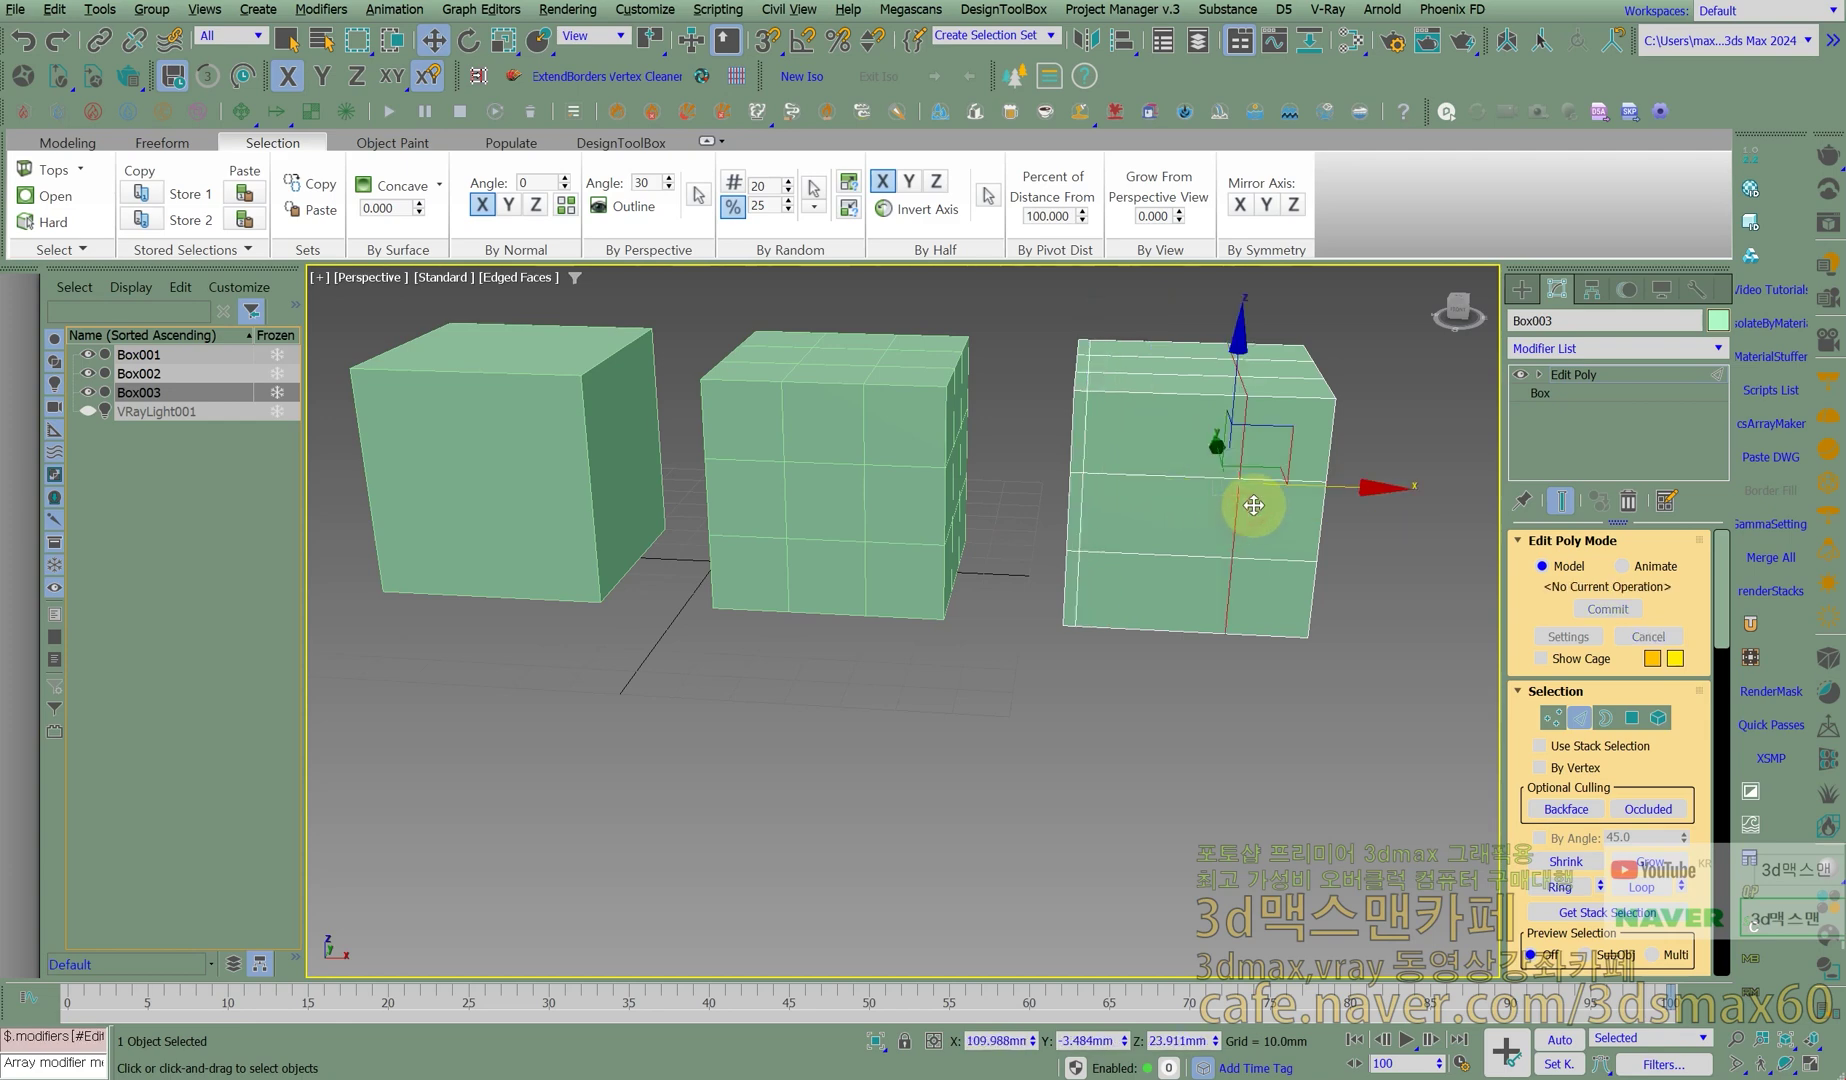
{"action": "left_click_drag", "start_coordinate": [1313, 484], "coordinate": [1380, 491]}
Move Box003's two horizontal edge loops along Z close to the cube's upper and lower faces, and leave edge level.
{"action": "double_click", "coordinate": [1221, 475]}
{"action": "left_click_drag", "start_coordinate": [1200, 364], "coordinate": [1206, 293]}
{"action": "double_click", "coordinate": [1177, 554]}
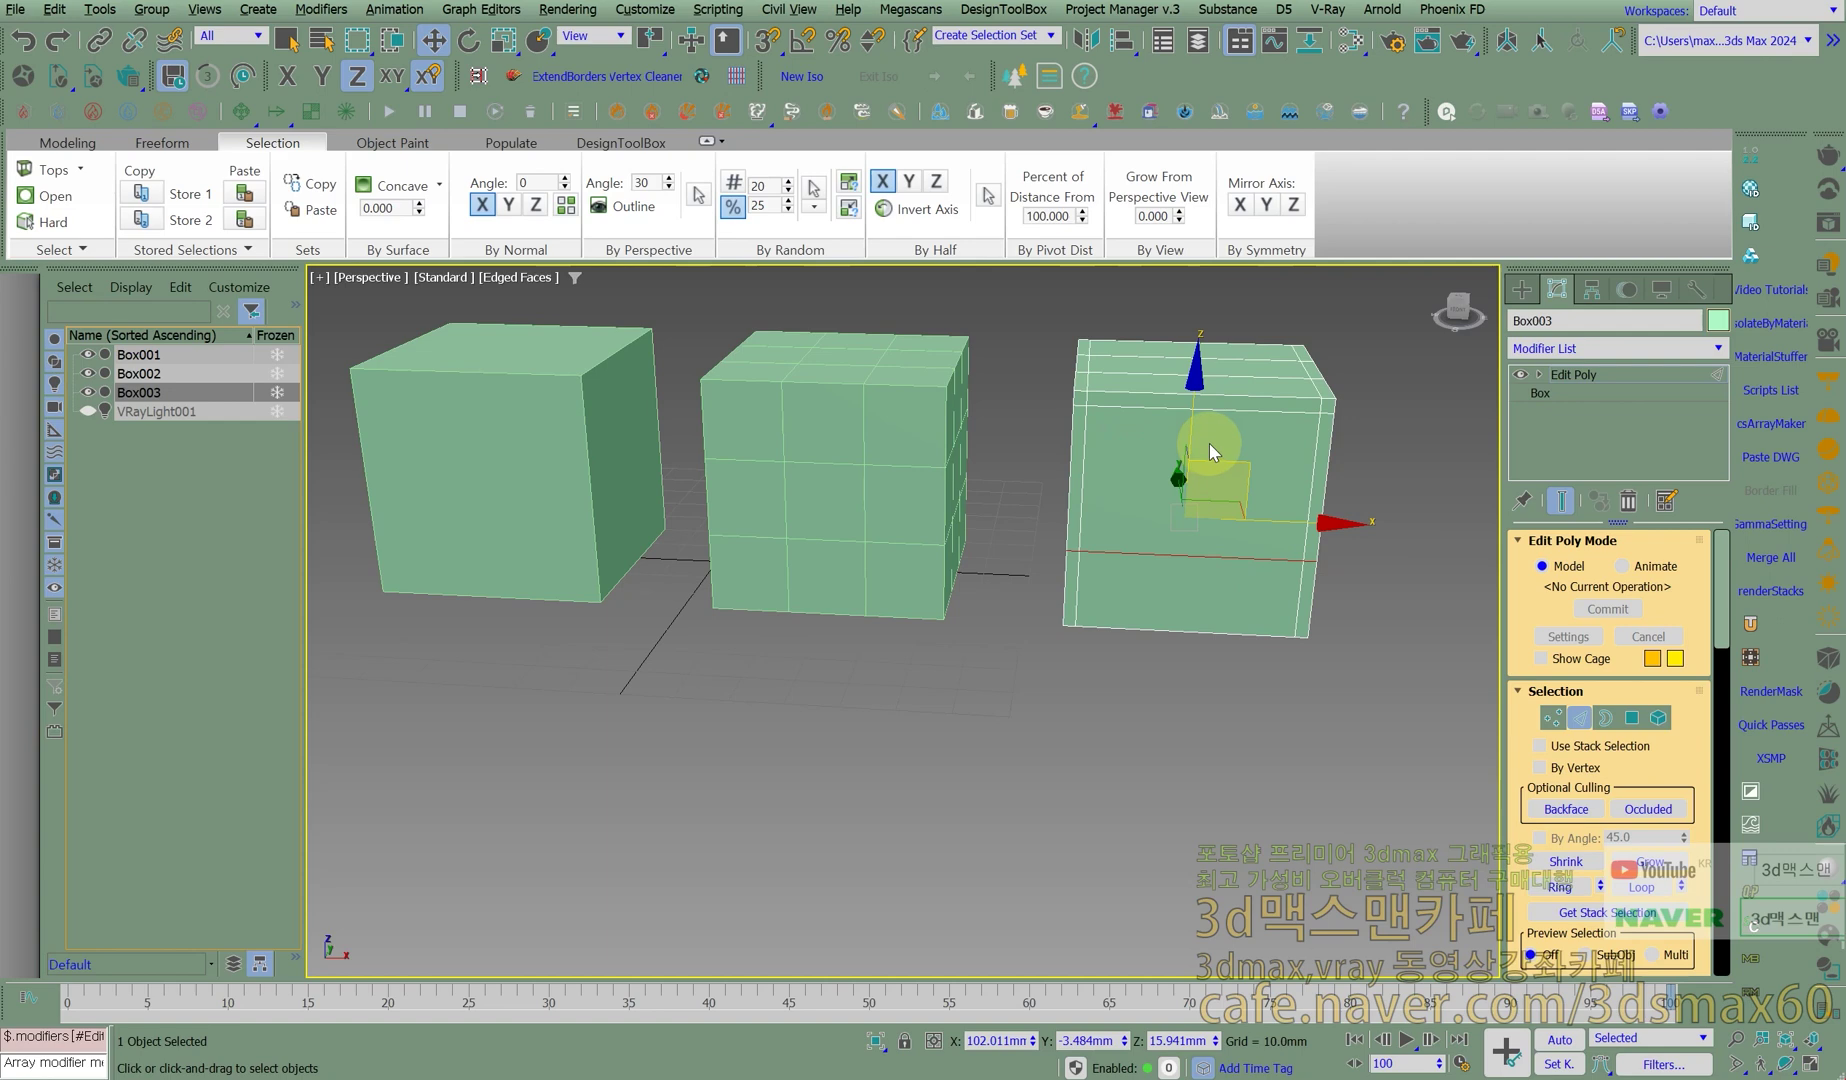
{"action": "left_click_drag", "start_coordinate": [1195, 425], "coordinate": [1210, 485]}
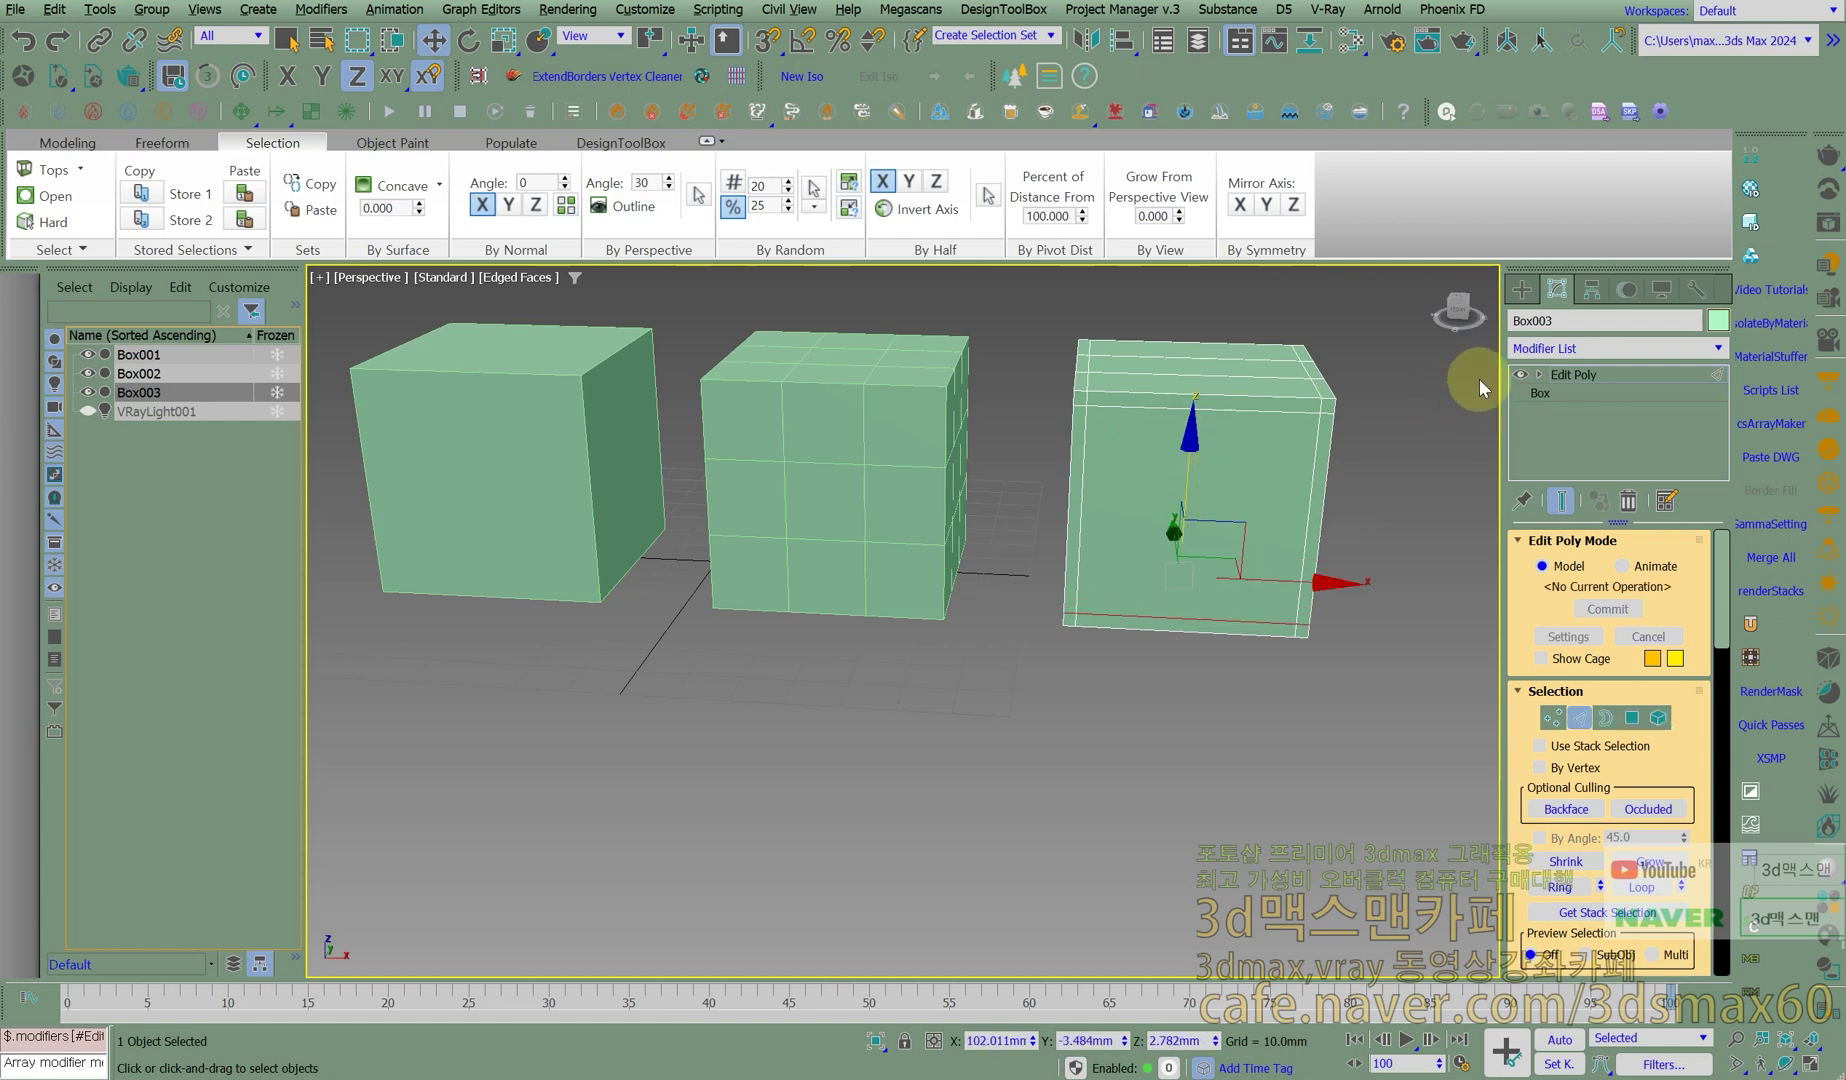
{"action": "left_click", "coordinate": [1571, 721]}
Compare the three cubes with edged faces off and on, inspecting the segment spacing of Box002 and Box003.
{"action": "middle_click_drag", "start_coordinate": [878, 511], "coordinate": [927, 552]}
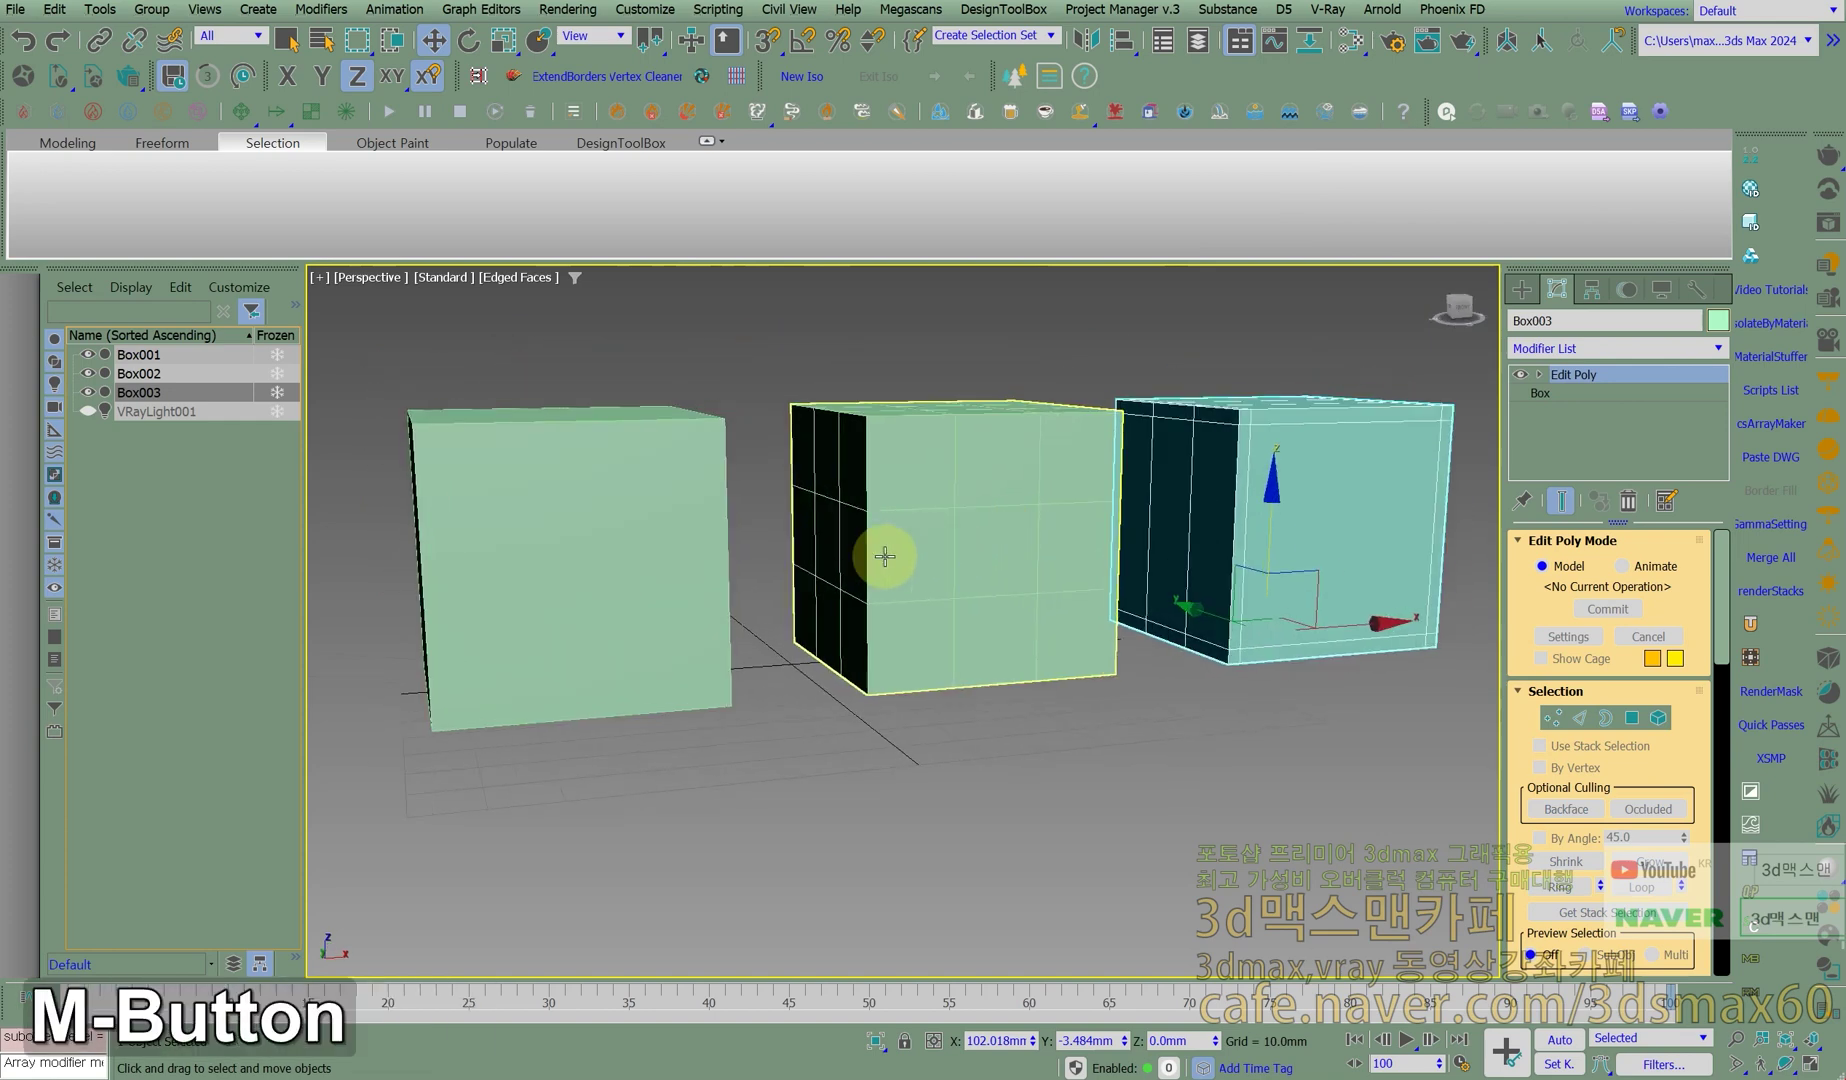
{"action": "key", "text": "F4"}
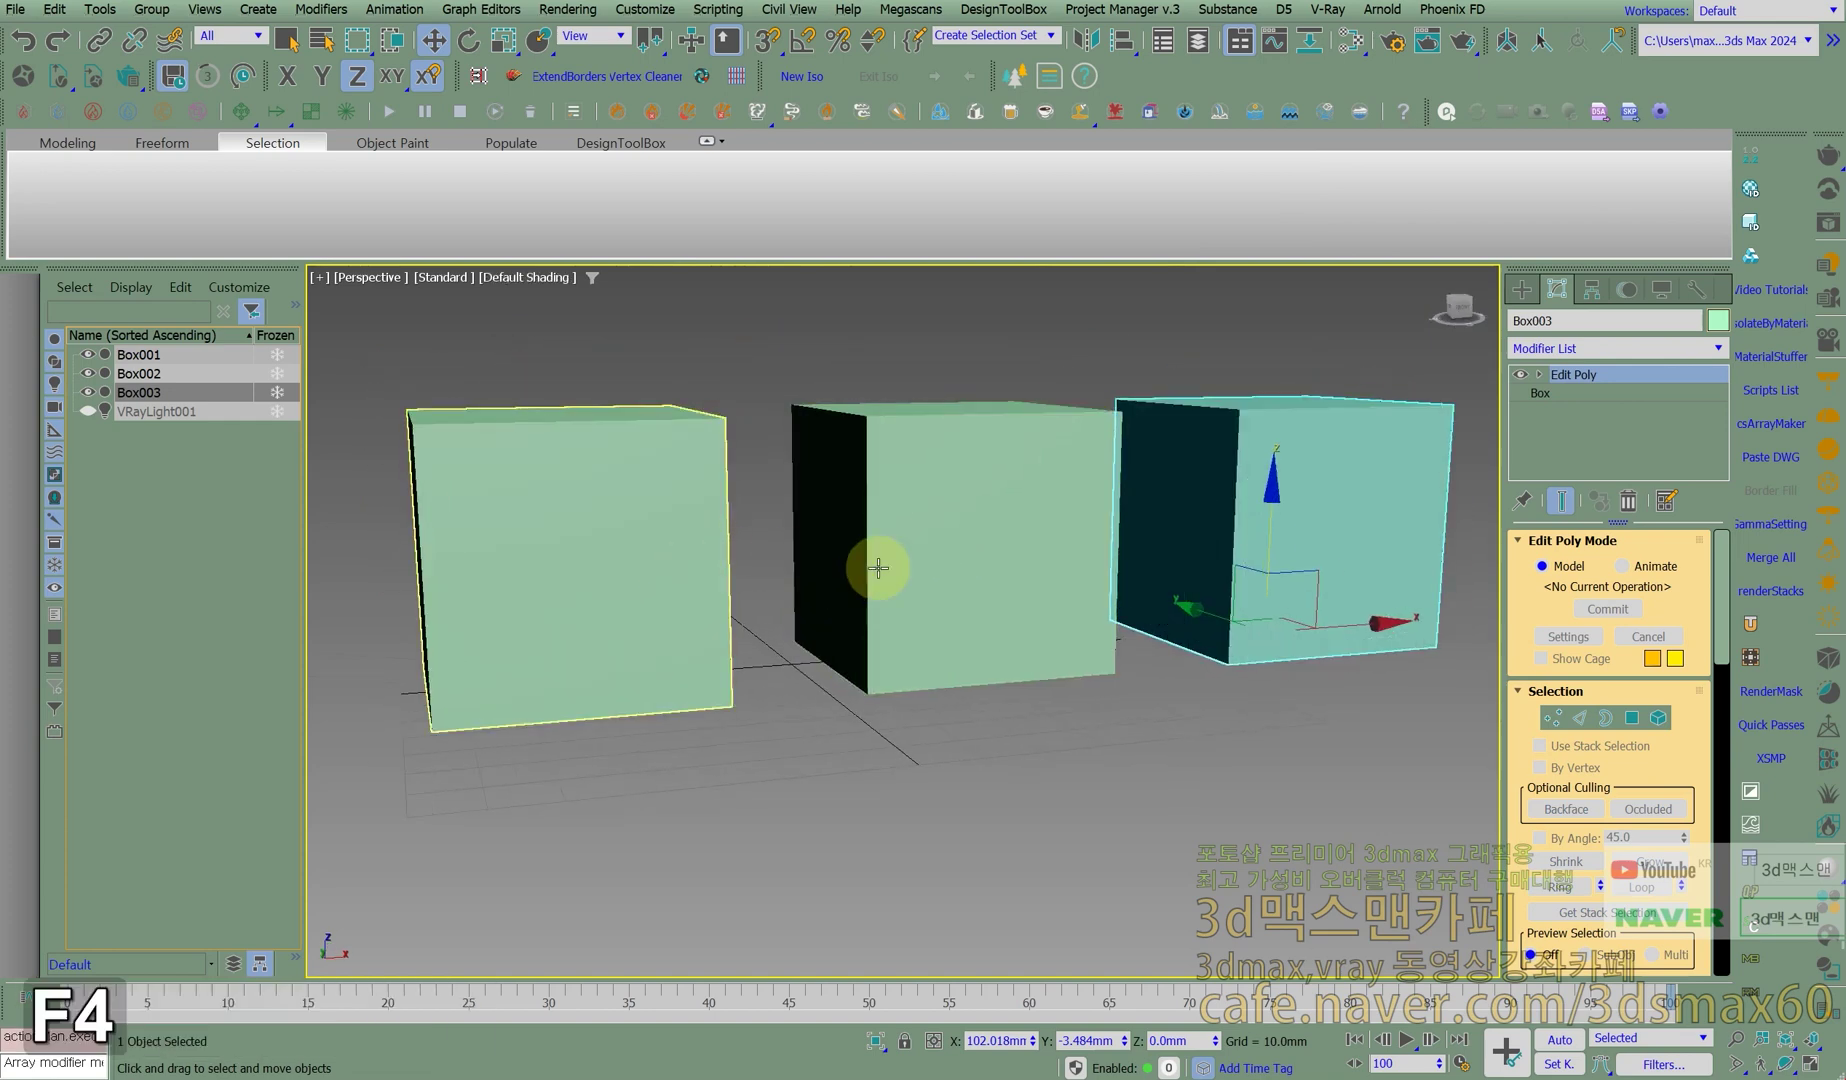
{"action": "key", "text": "F4"}
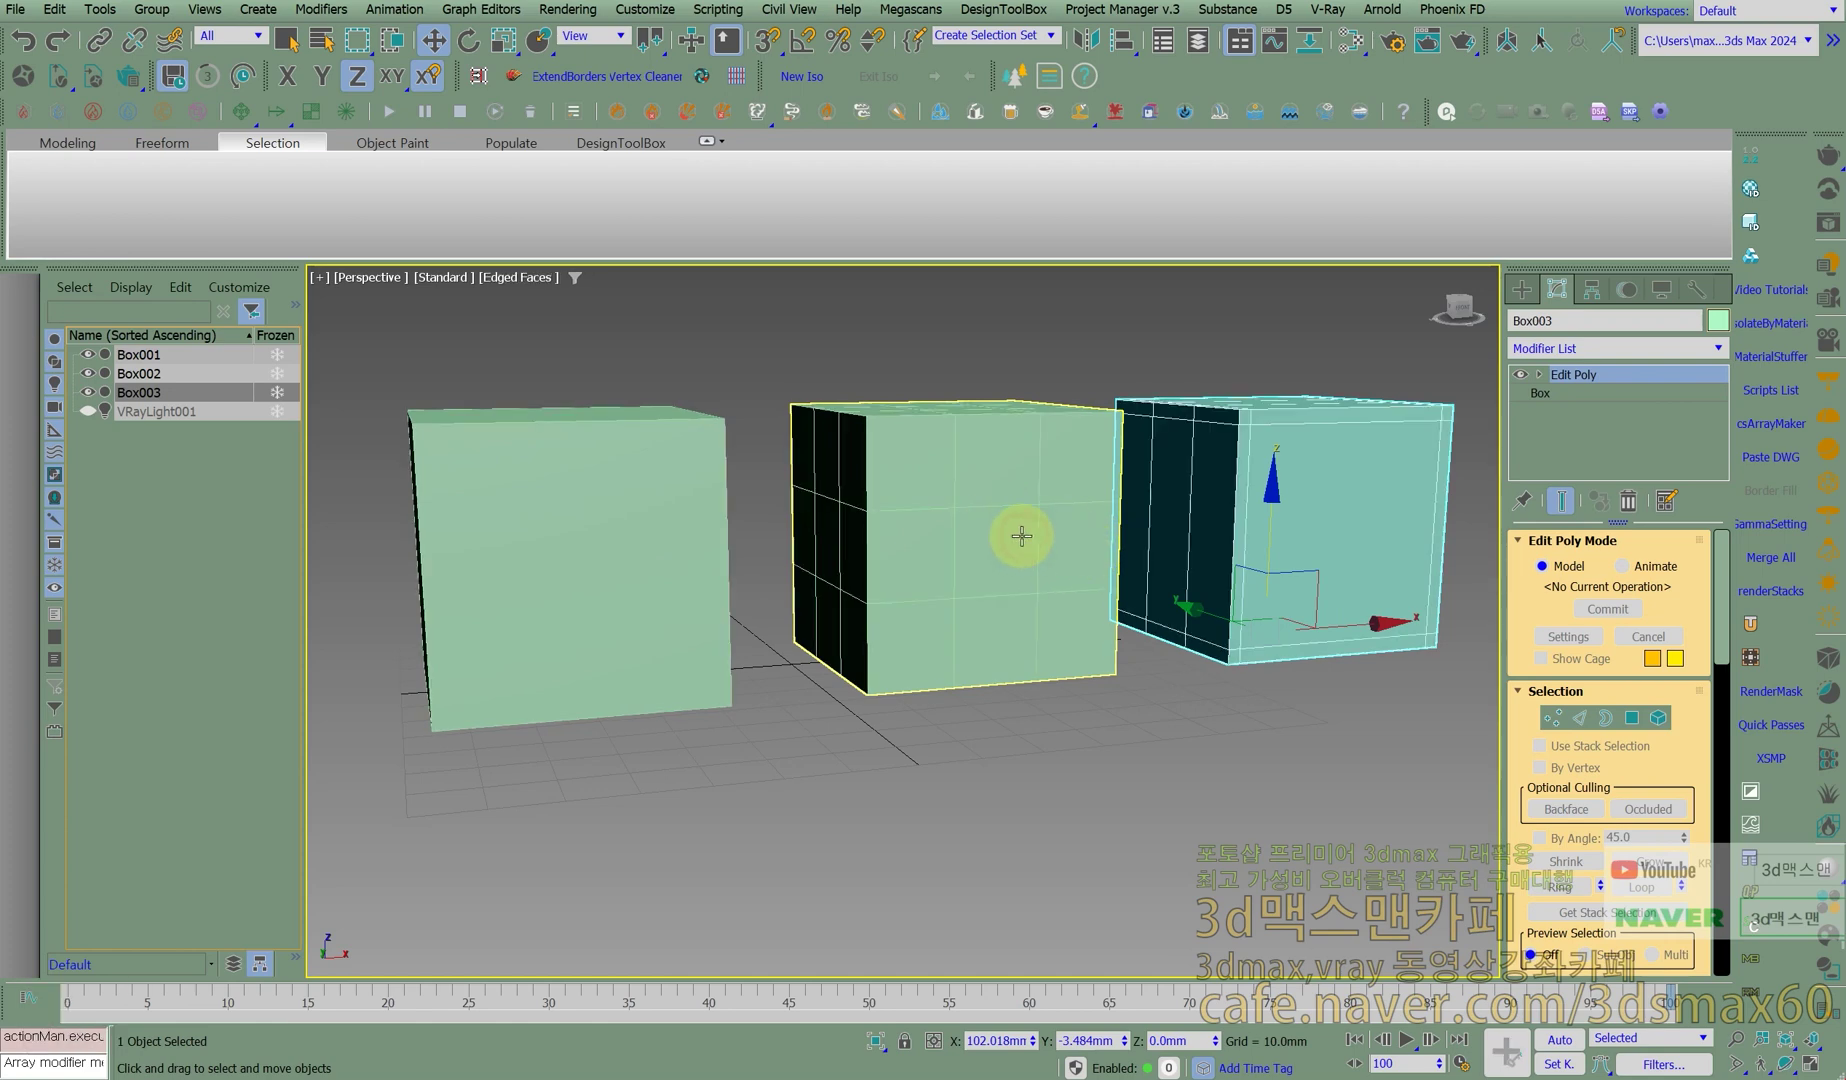
{"action": "left_click", "coordinate": [956, 461]}
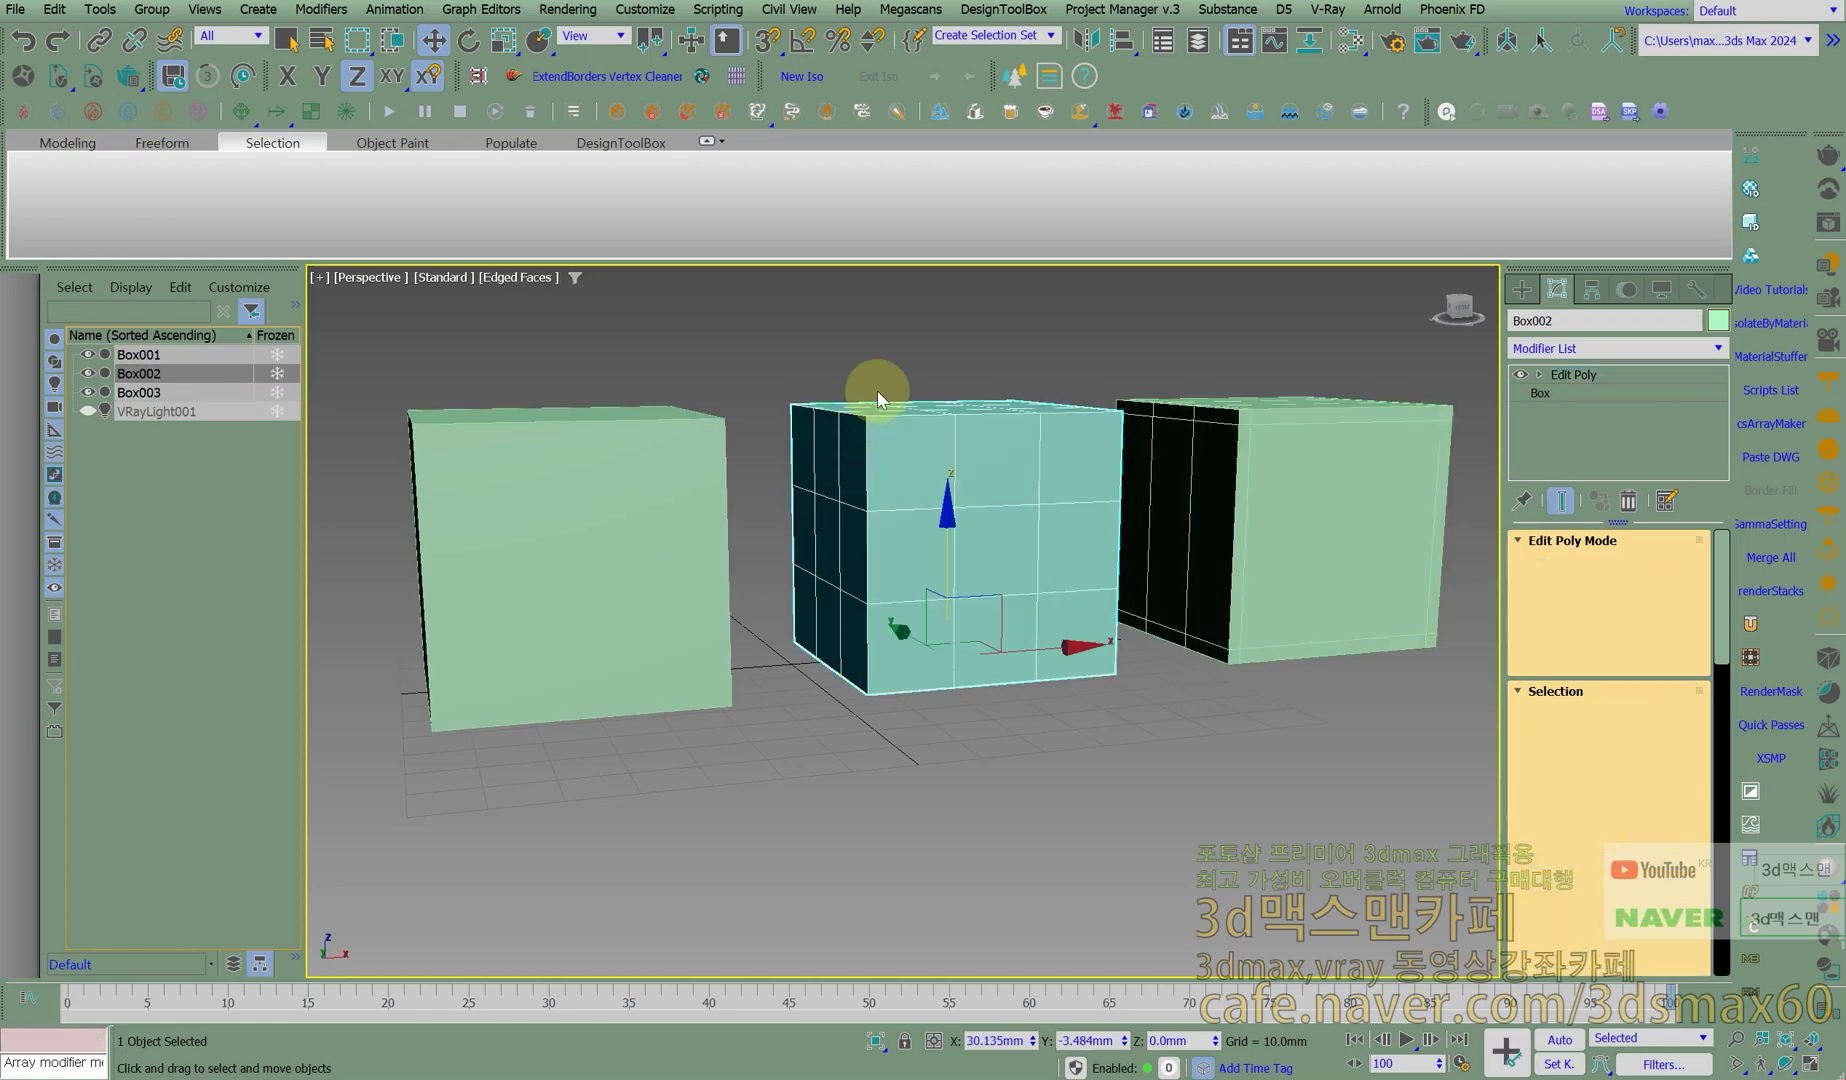
{"action": "left_click", "coordinate": [1240, 432]}
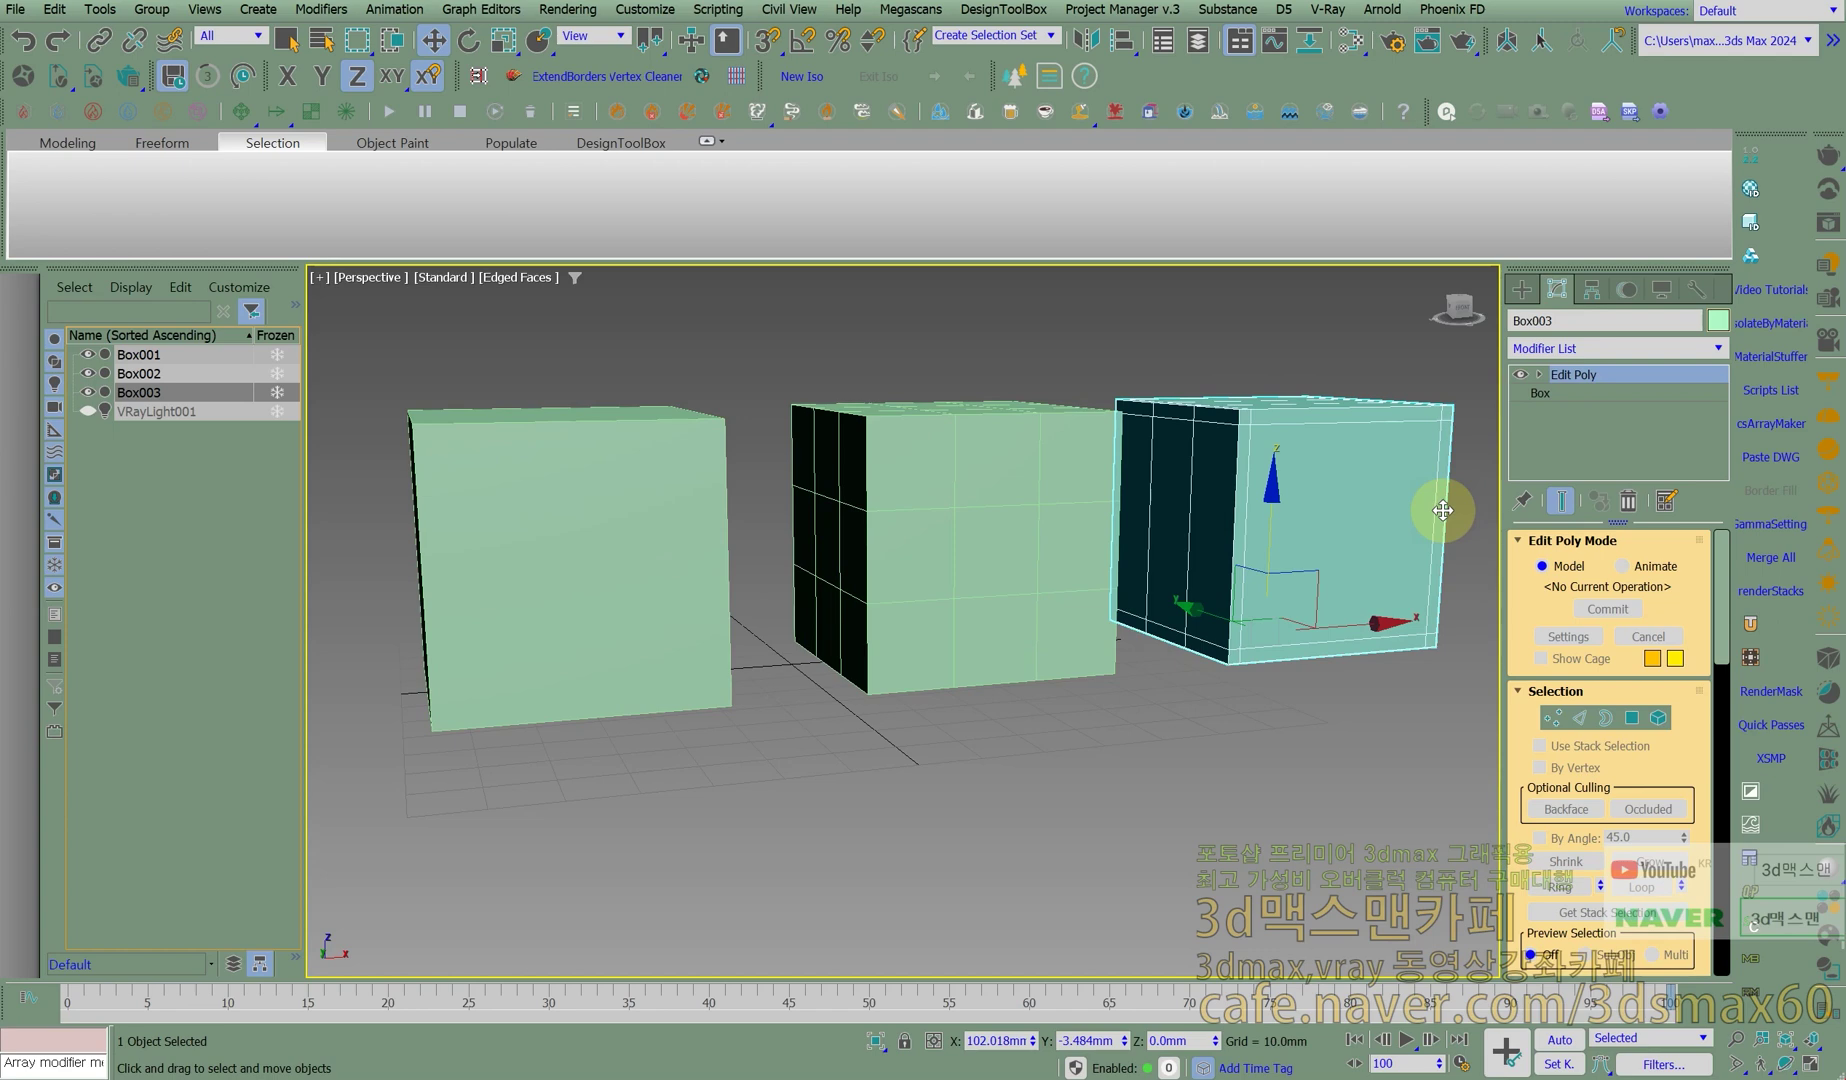
Apply one MeshSmooth modifier to all three cubes together and set Iterations to 2.
{"action": "left_click_drag", "start_coordinate": [1355, 755], "coordinate": [516, 356]}
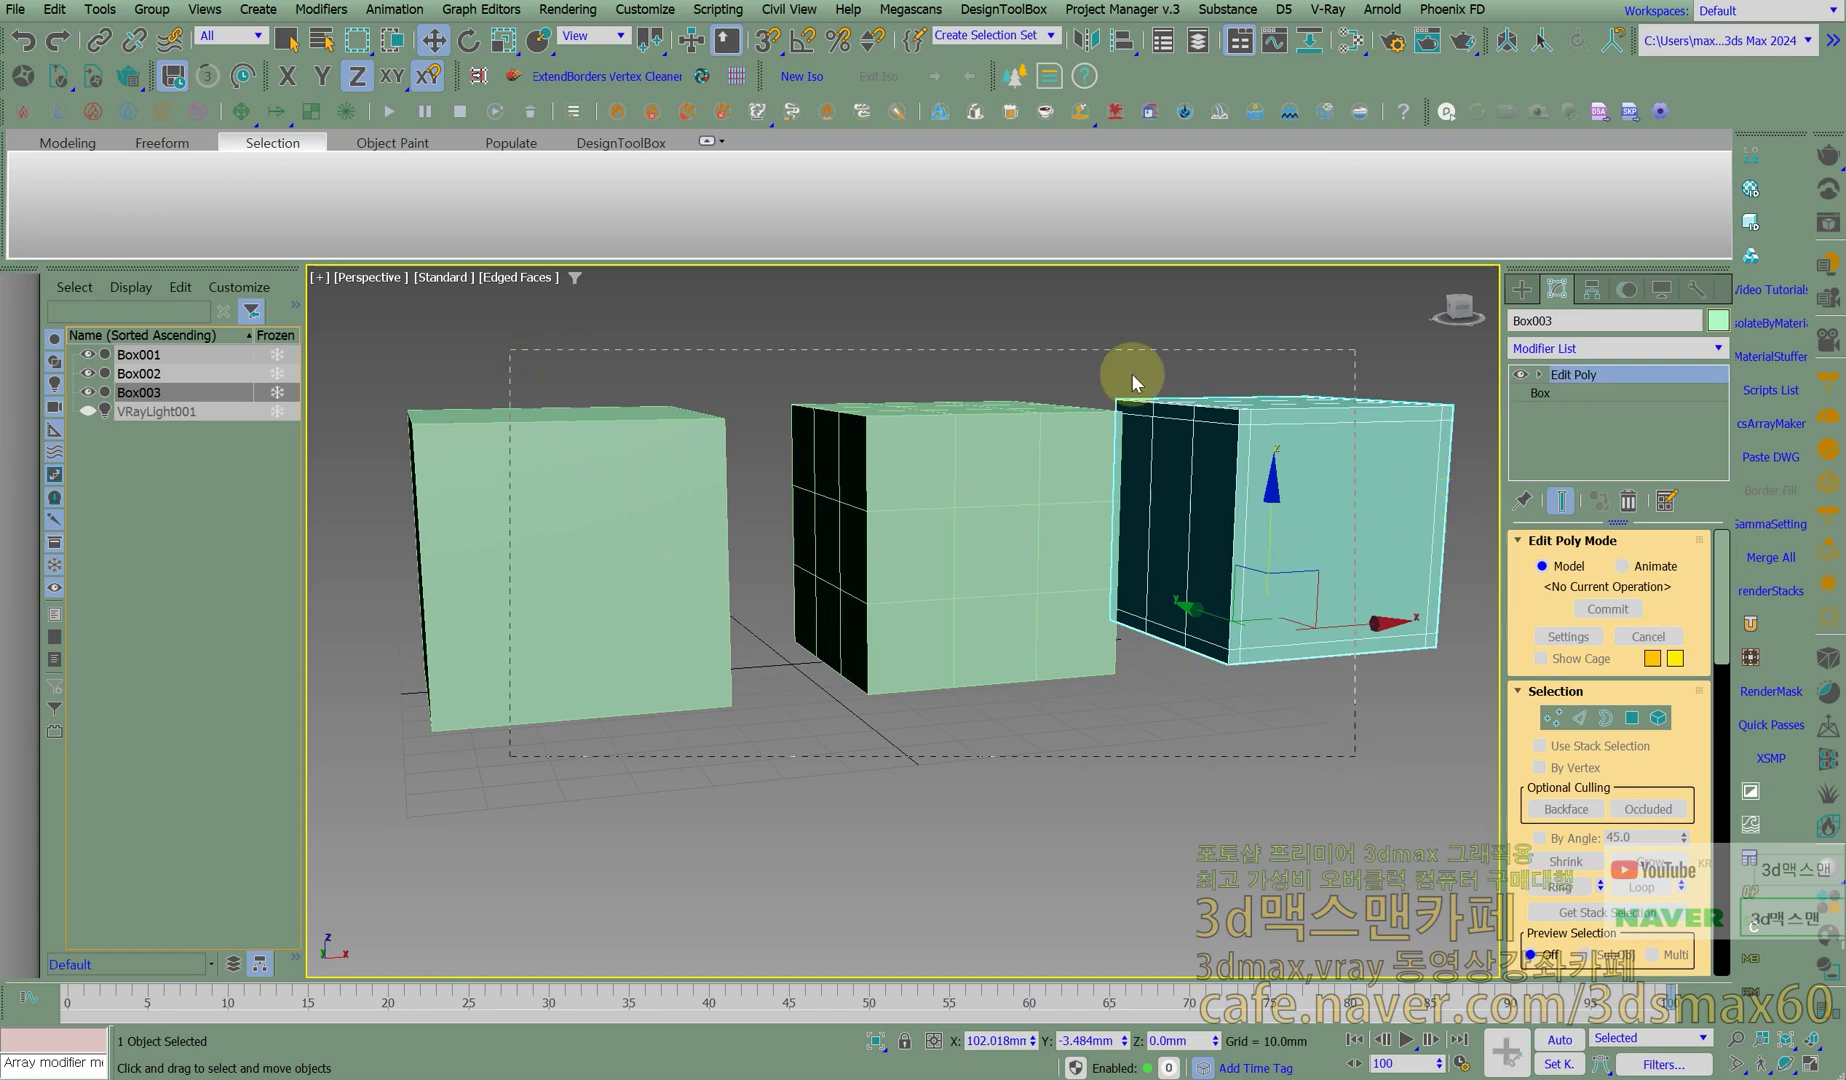
{"action": "left_click", "coordinate": [1714, 348]}
{"action": "type", "text": "mesh"}
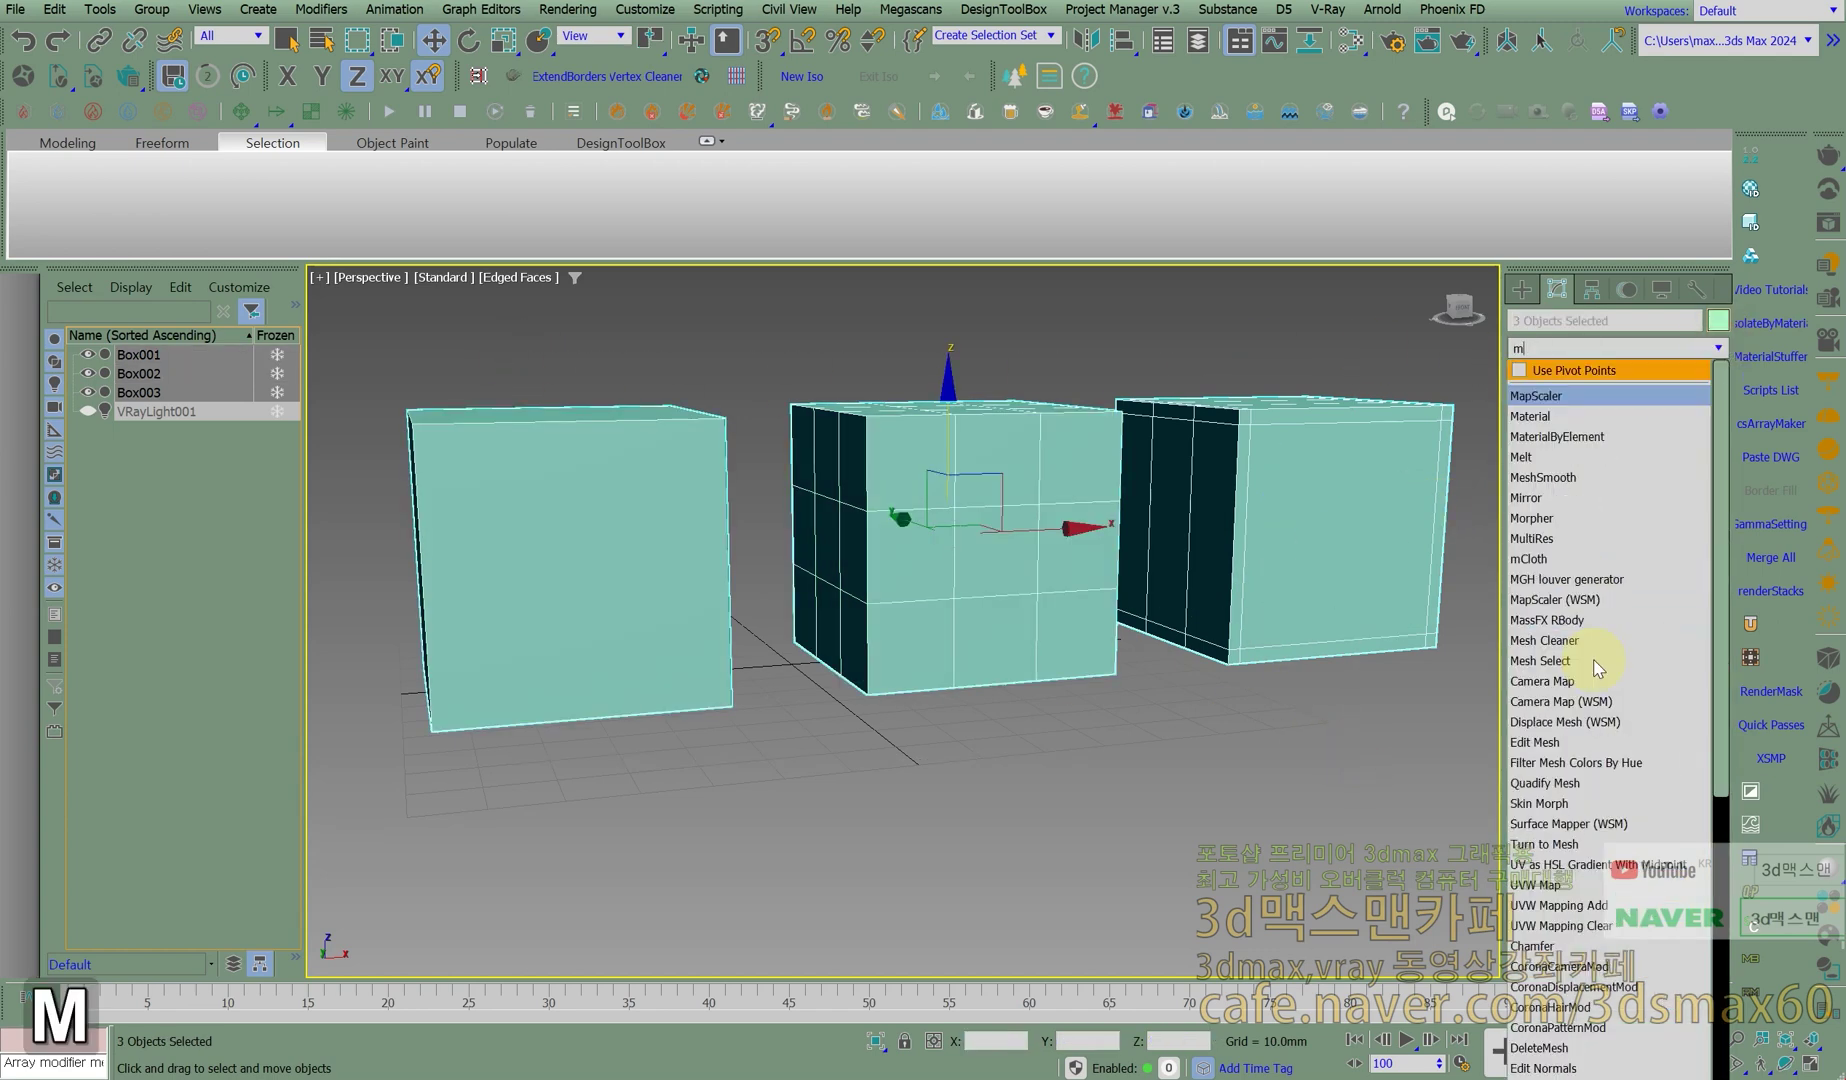
{"action": "key", "text": "Return"}
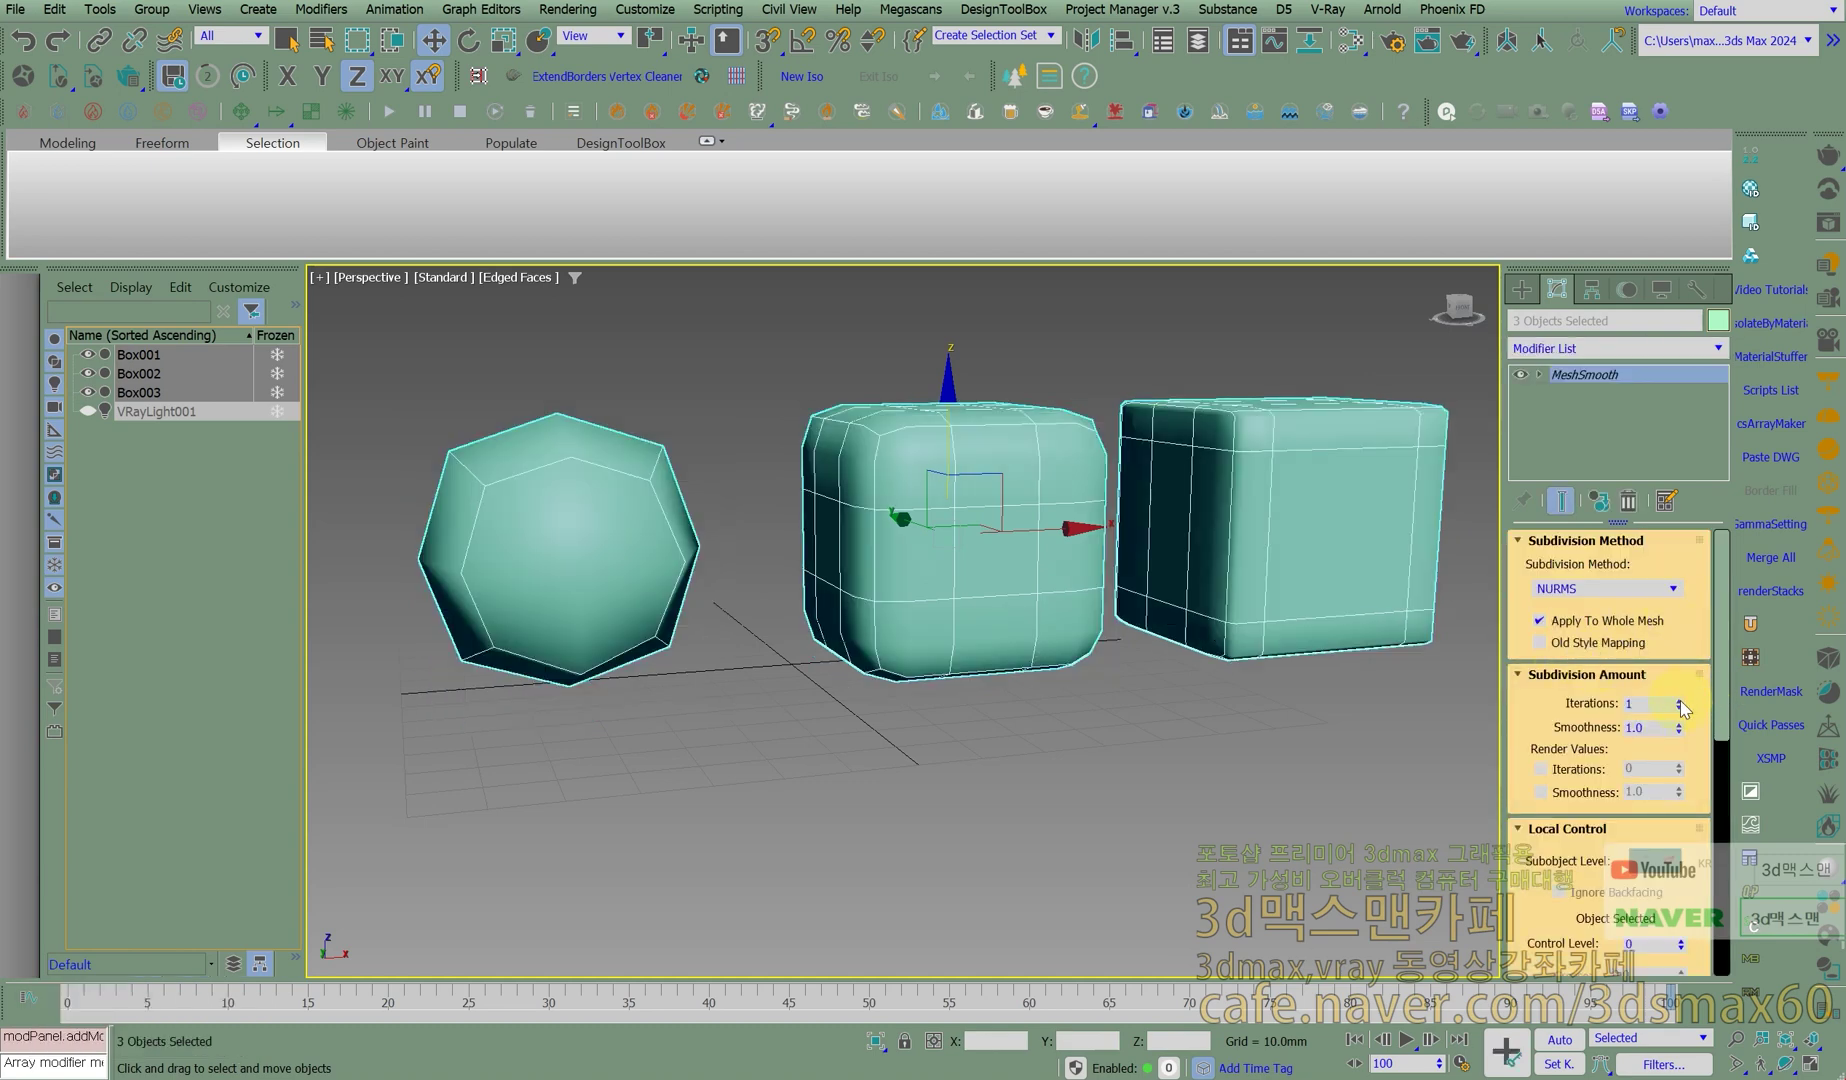
{"action": "left_click", "coordinate": [1680, 702]}
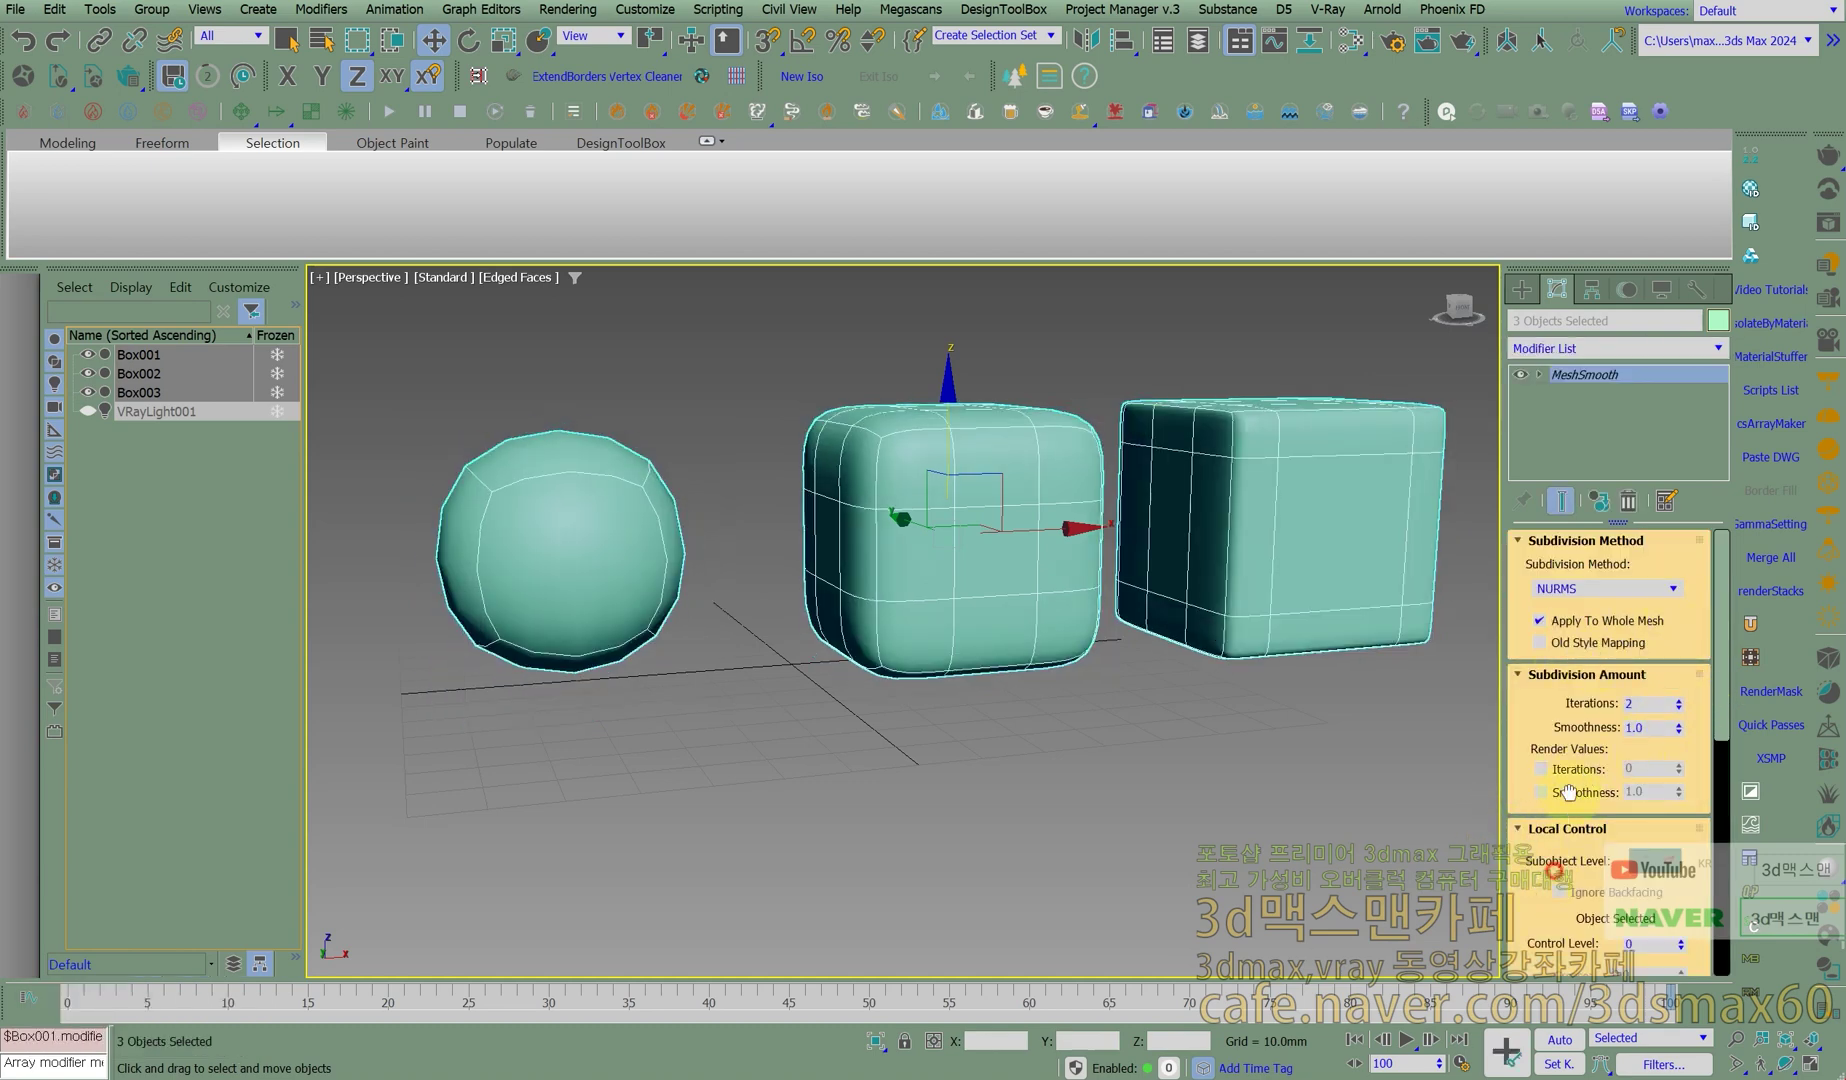
Turn Isoline Display off to examine the subdivided meshes, hide the edged faces, and turn Isoline Display back on.
{"action": "scroll", "coordinate": [1568, 792], "scroll_direction": "down", "scroll_amount": 4}
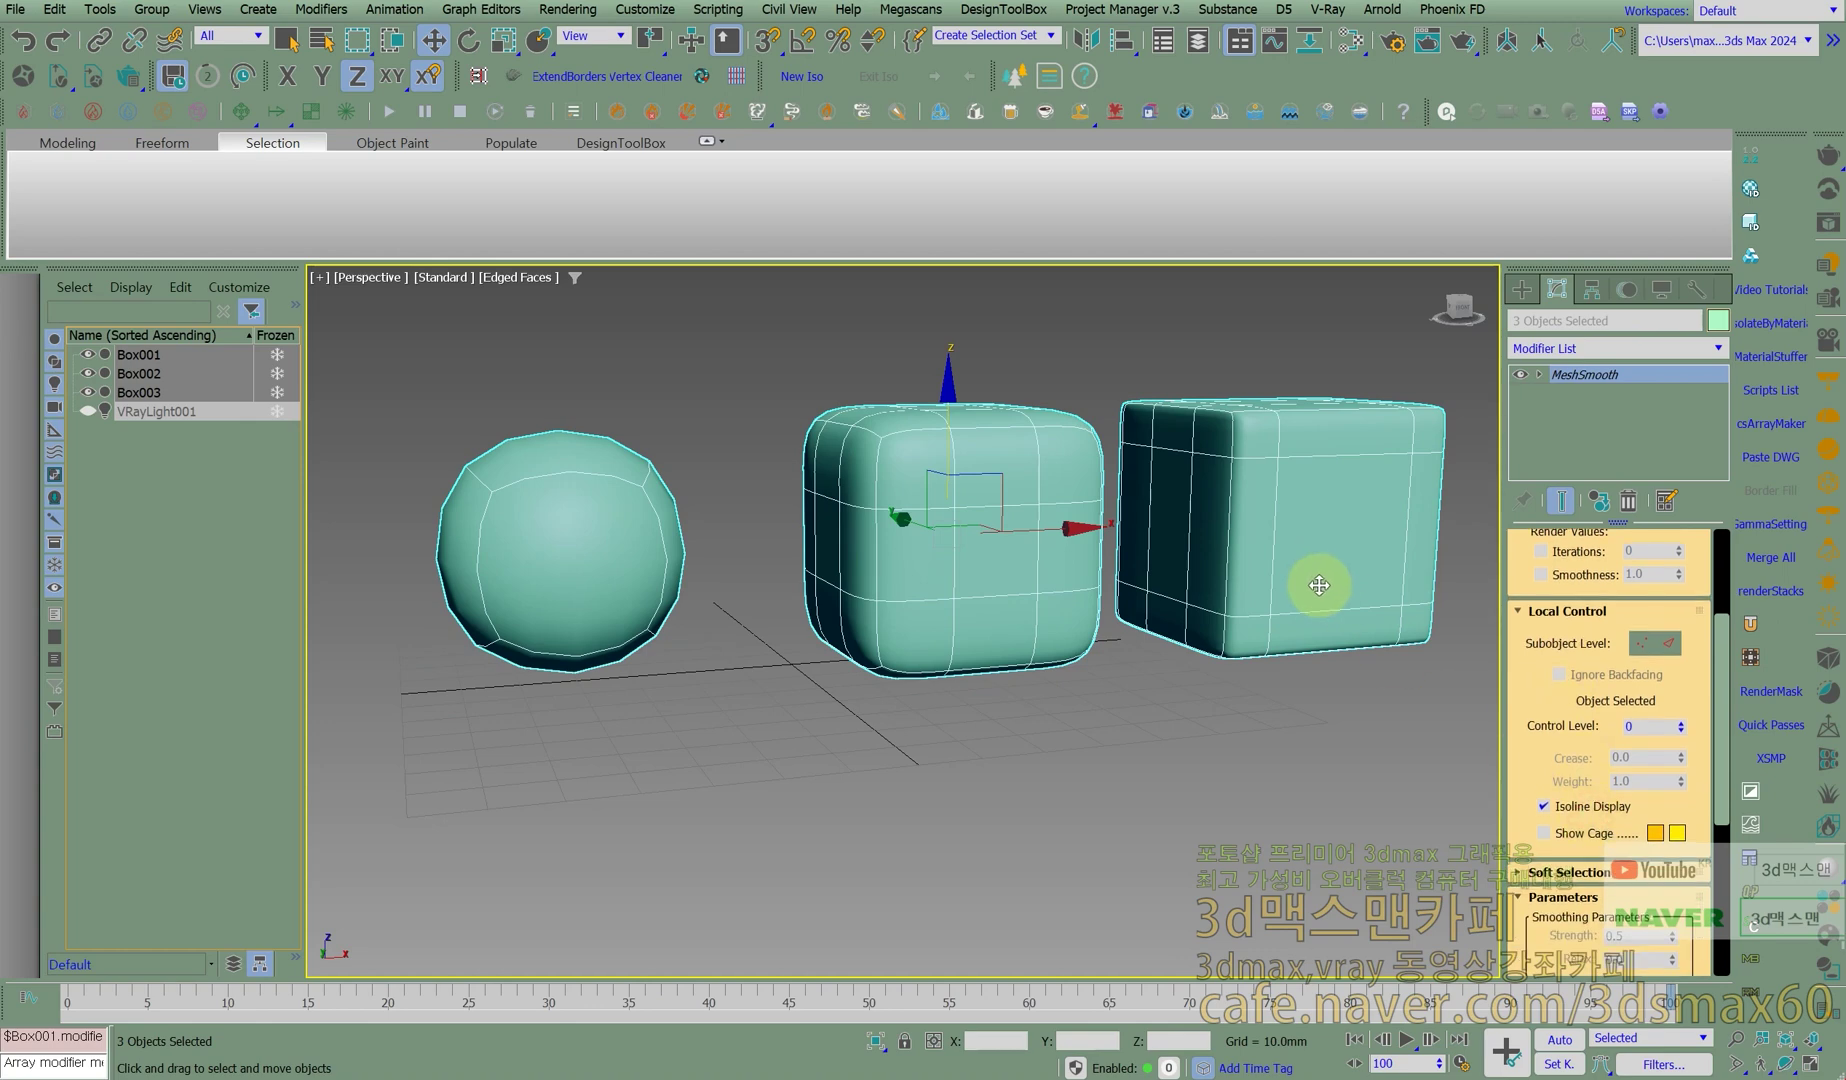
{"action": "left_click", "coordinate": [1543, 807]}
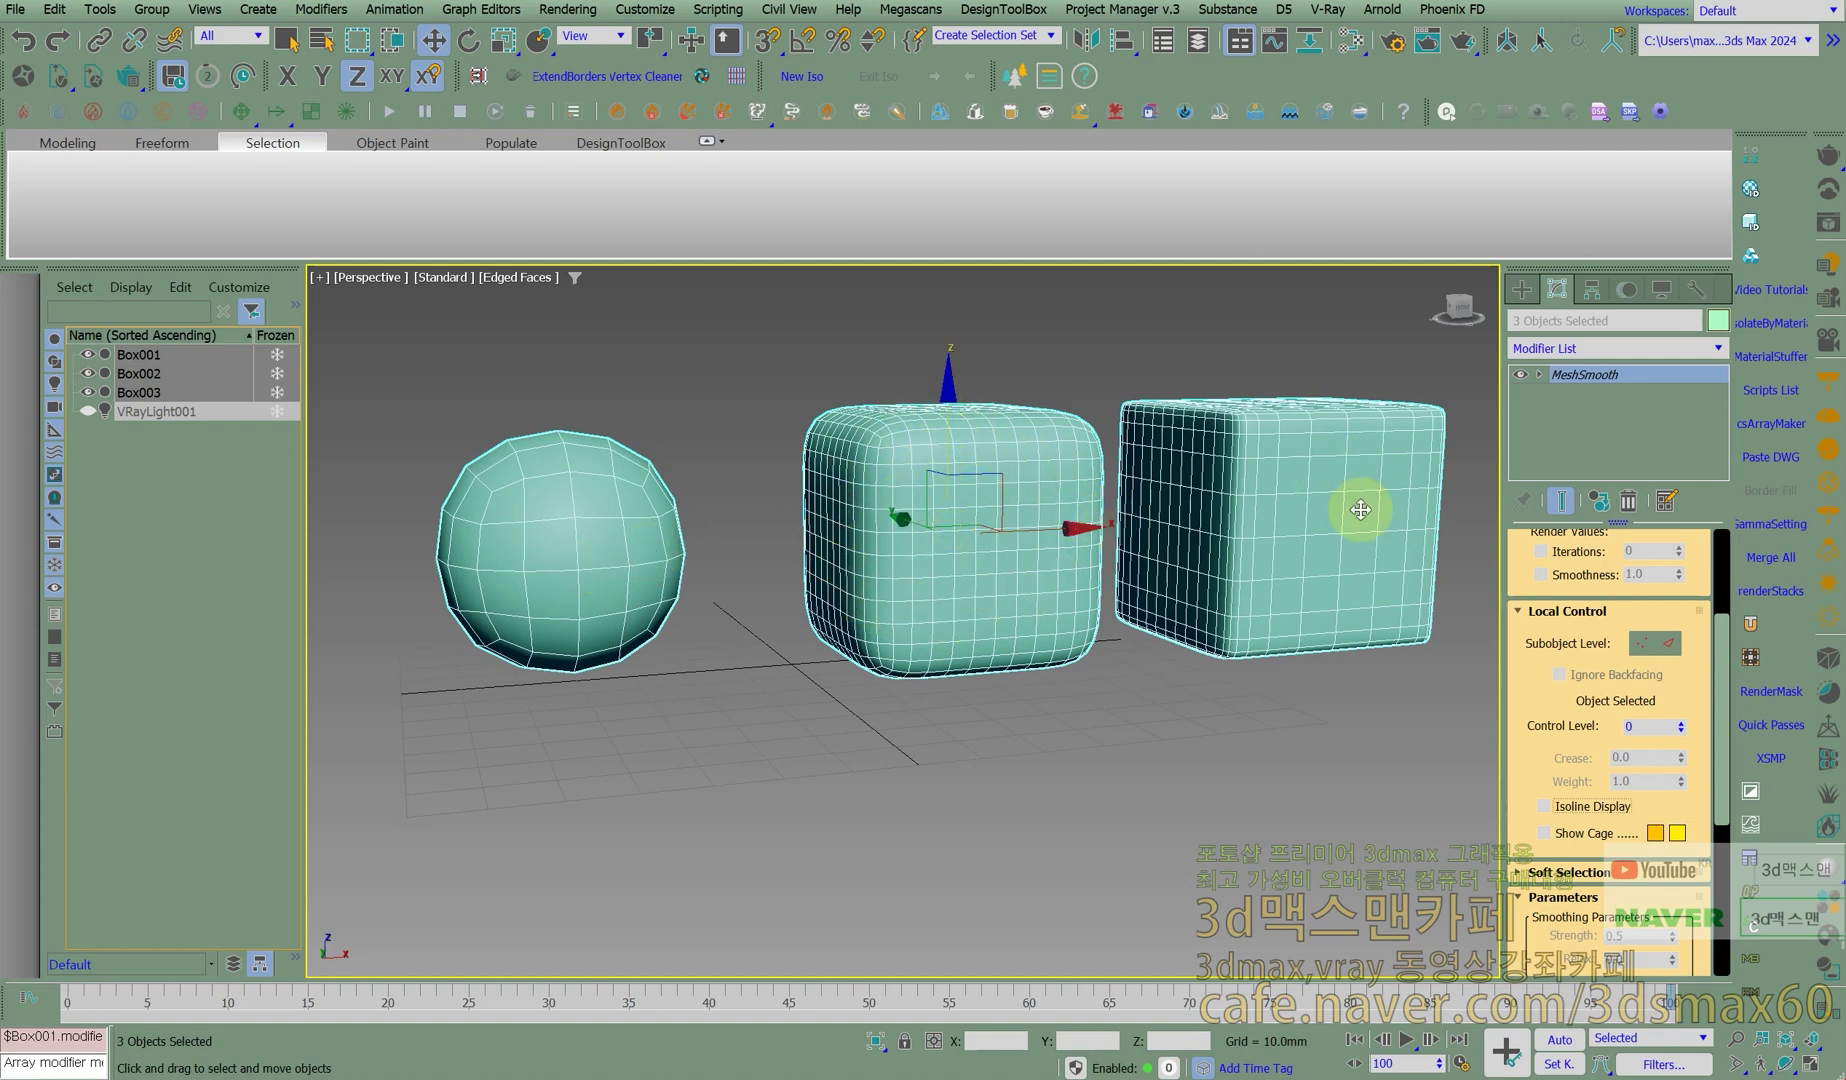
{"action": "middle_click_drag", "start_coordinate": [1038, 516], "coordinate": [1051, 582], "text": "alt"}
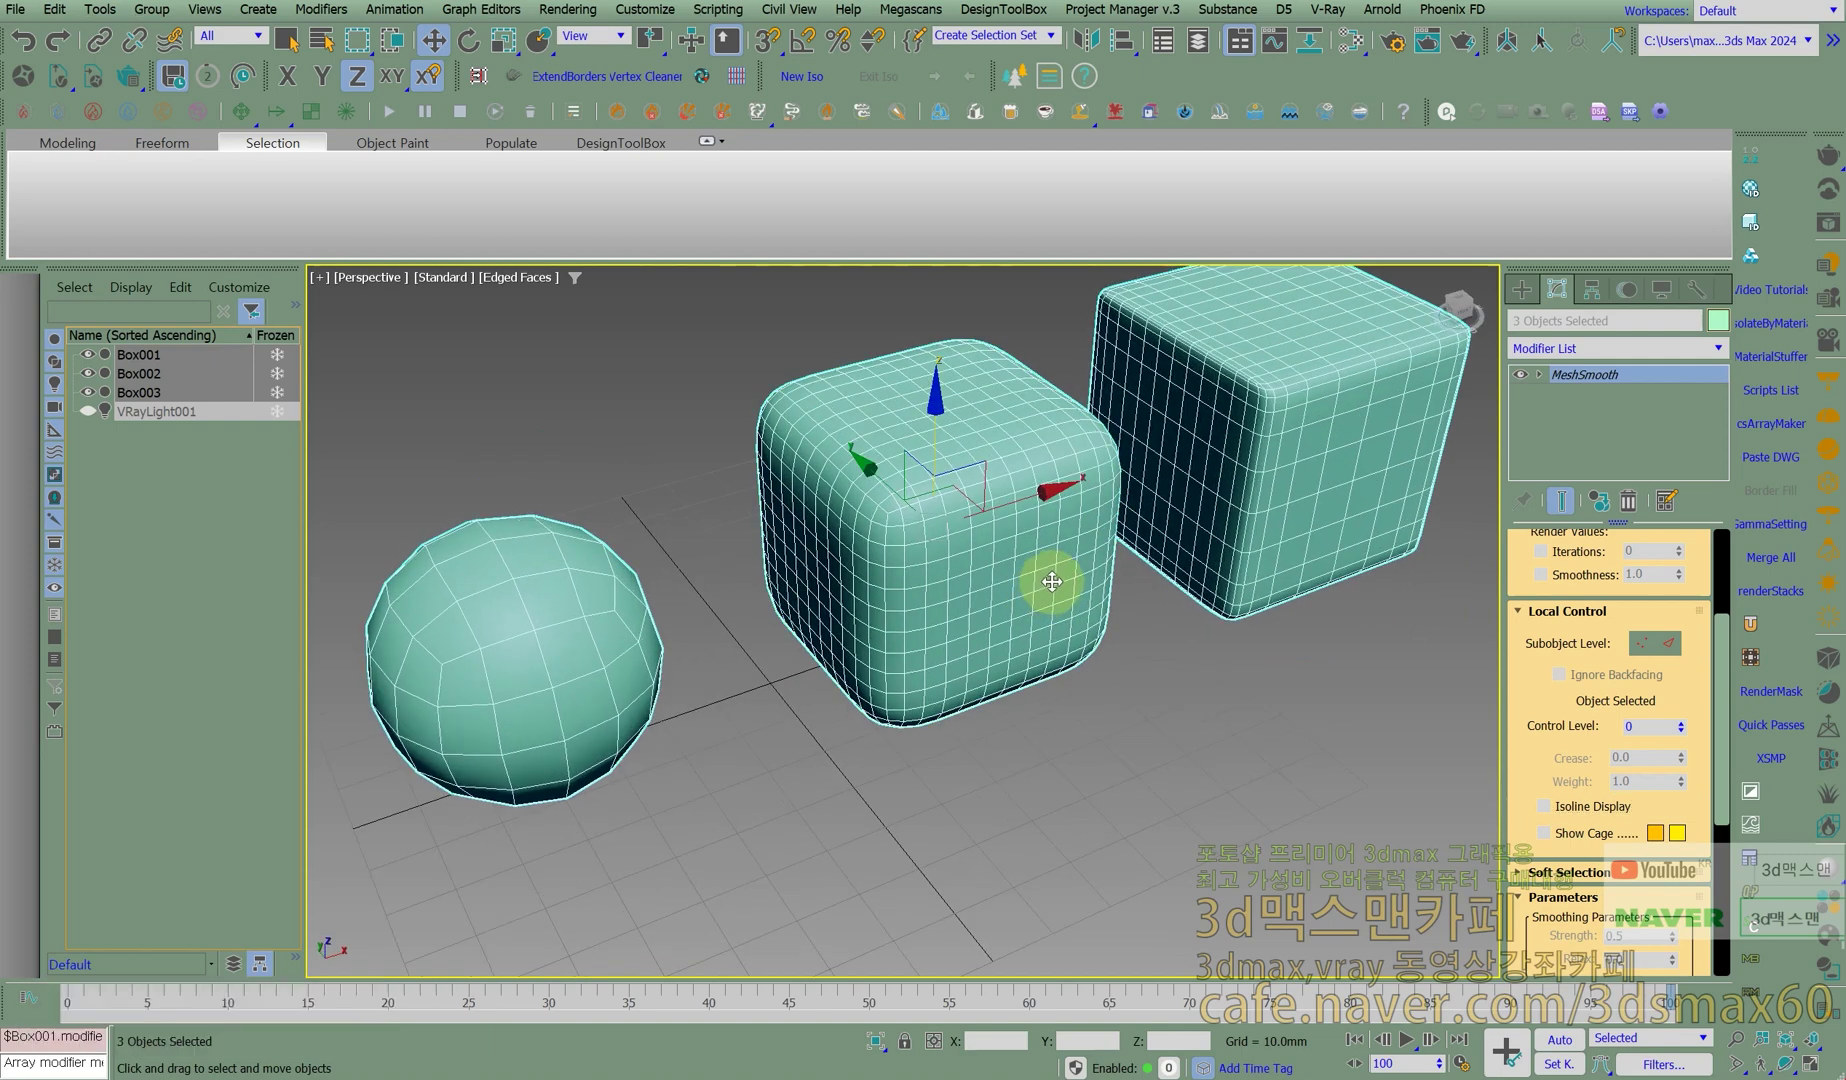
{"action": "key", "text": "F4"}
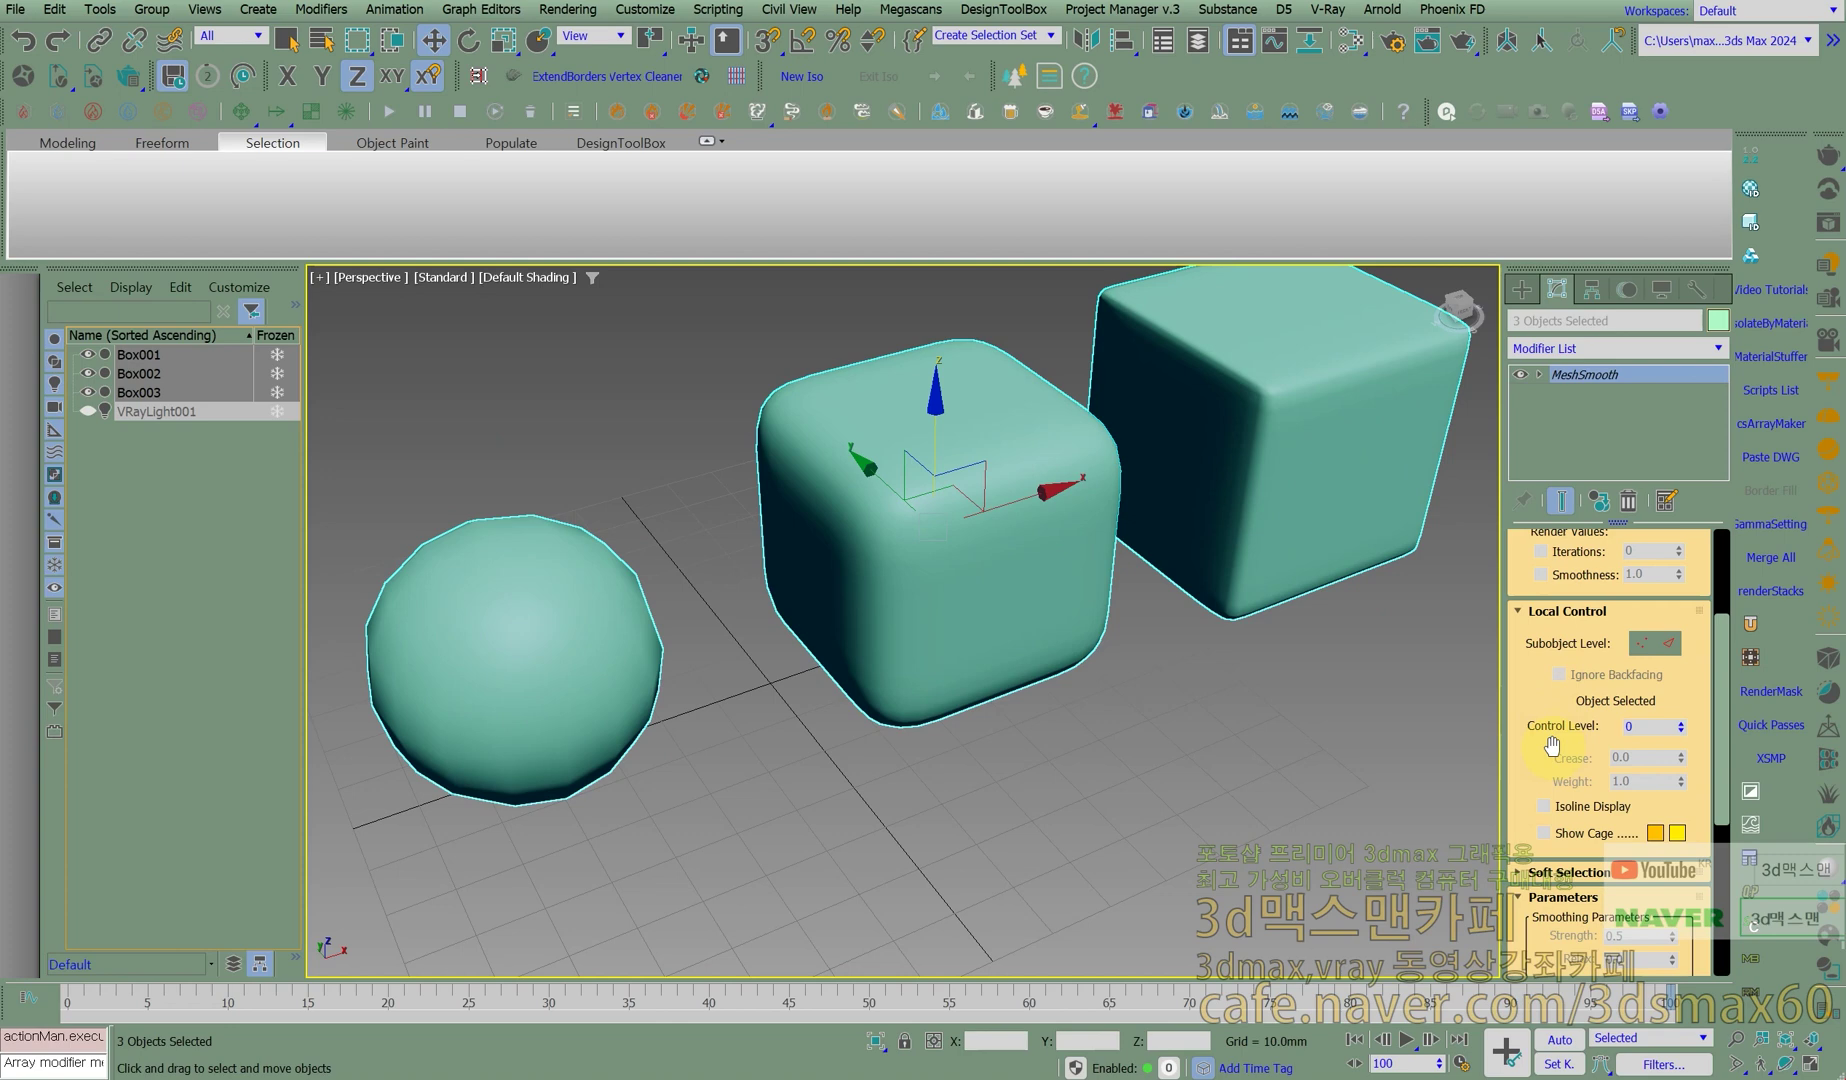
{"action": "left_click", "coordinate": [1544, 807]}
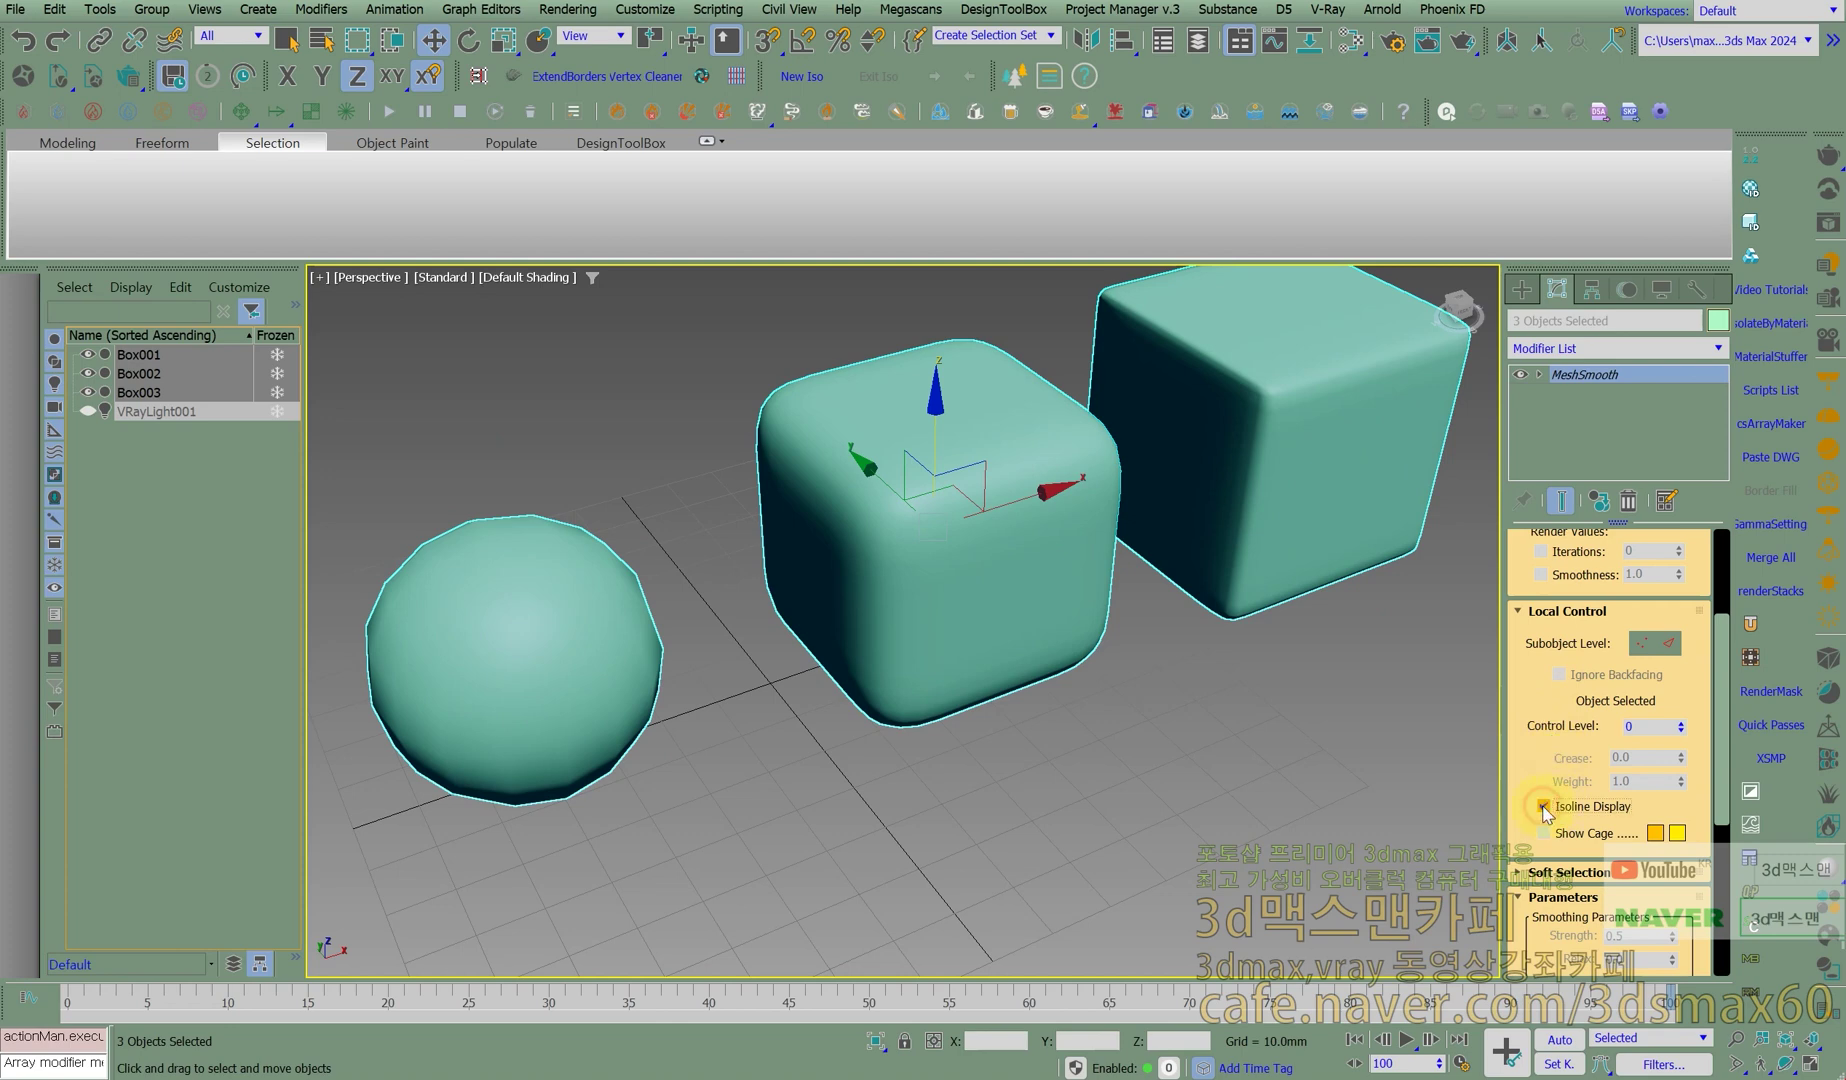
Select the middle cube, show edged faces again, and compare its smoothed corners with those of Box003.
{"action": "left_click", "coordinate": [989, 589]}
{"action": "key", "text": "F4"}
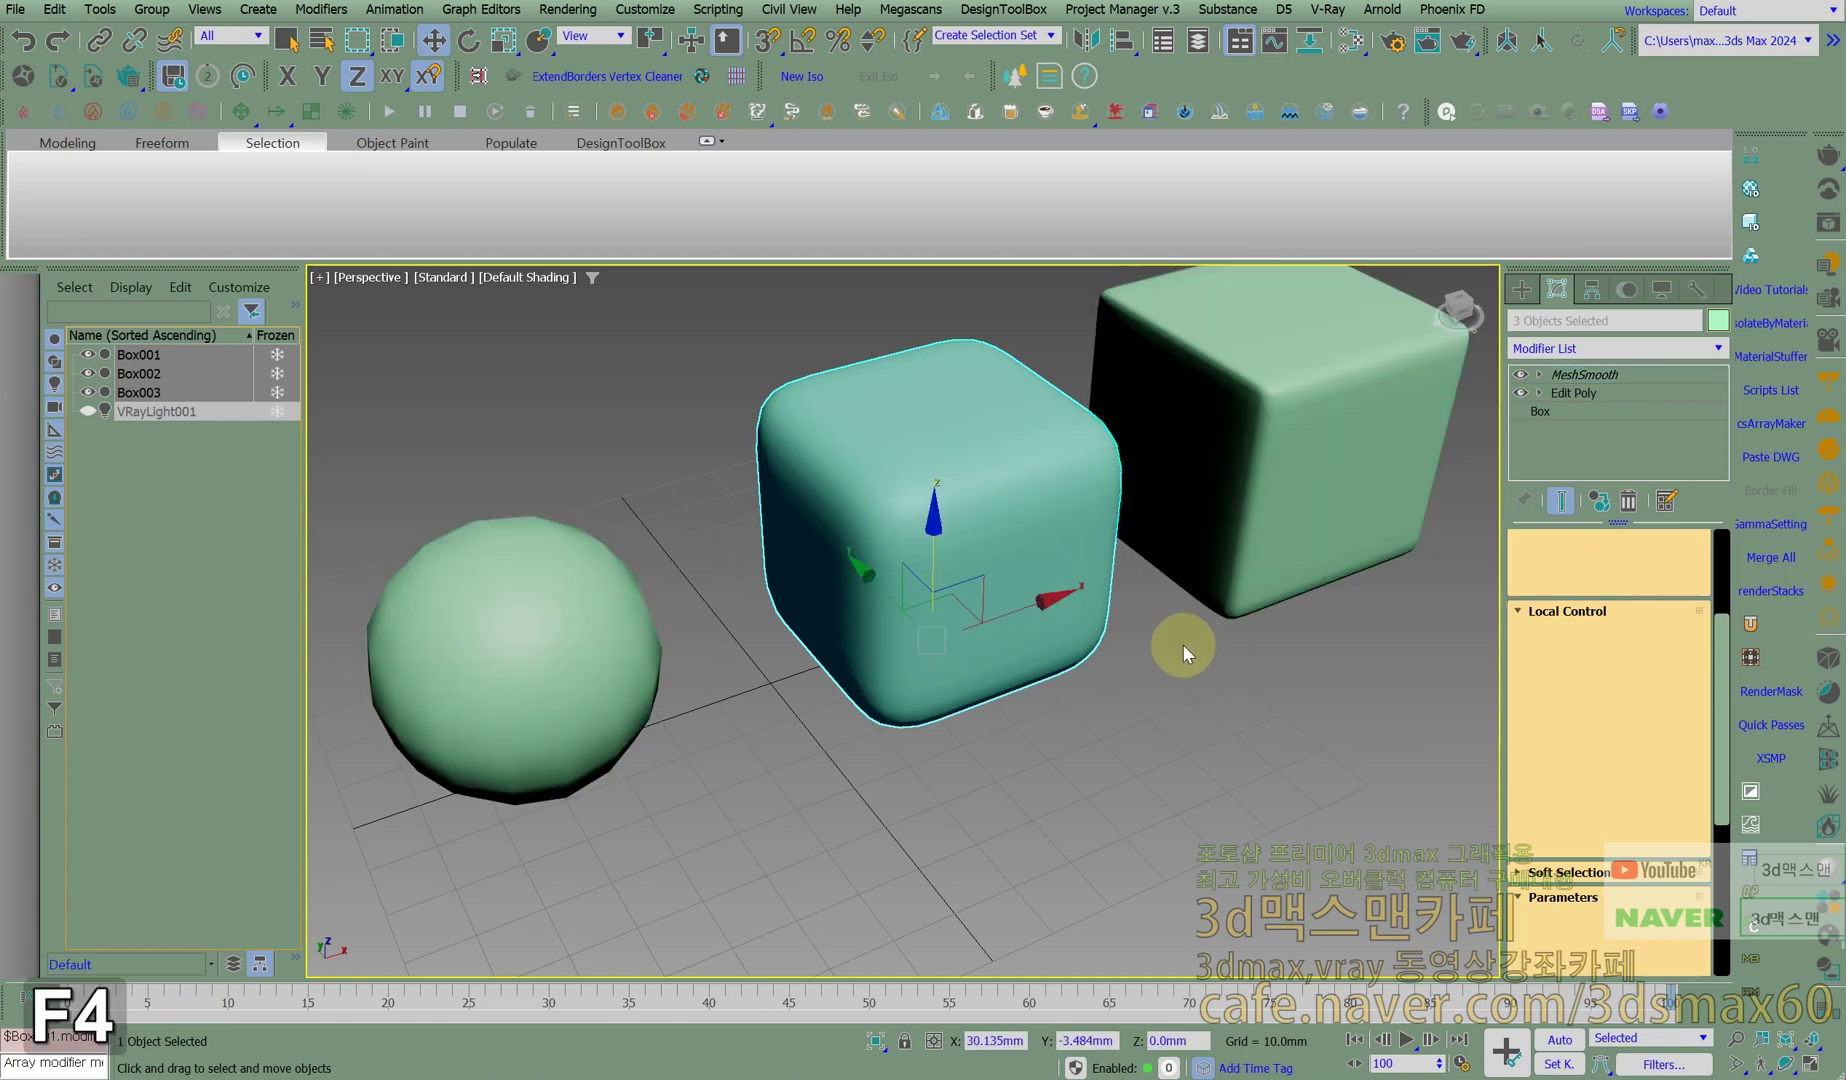
{"action": "left_click", "coordinate": [1183, 645]}
{"action": "left_click", "coordinate": [1075, 598]}
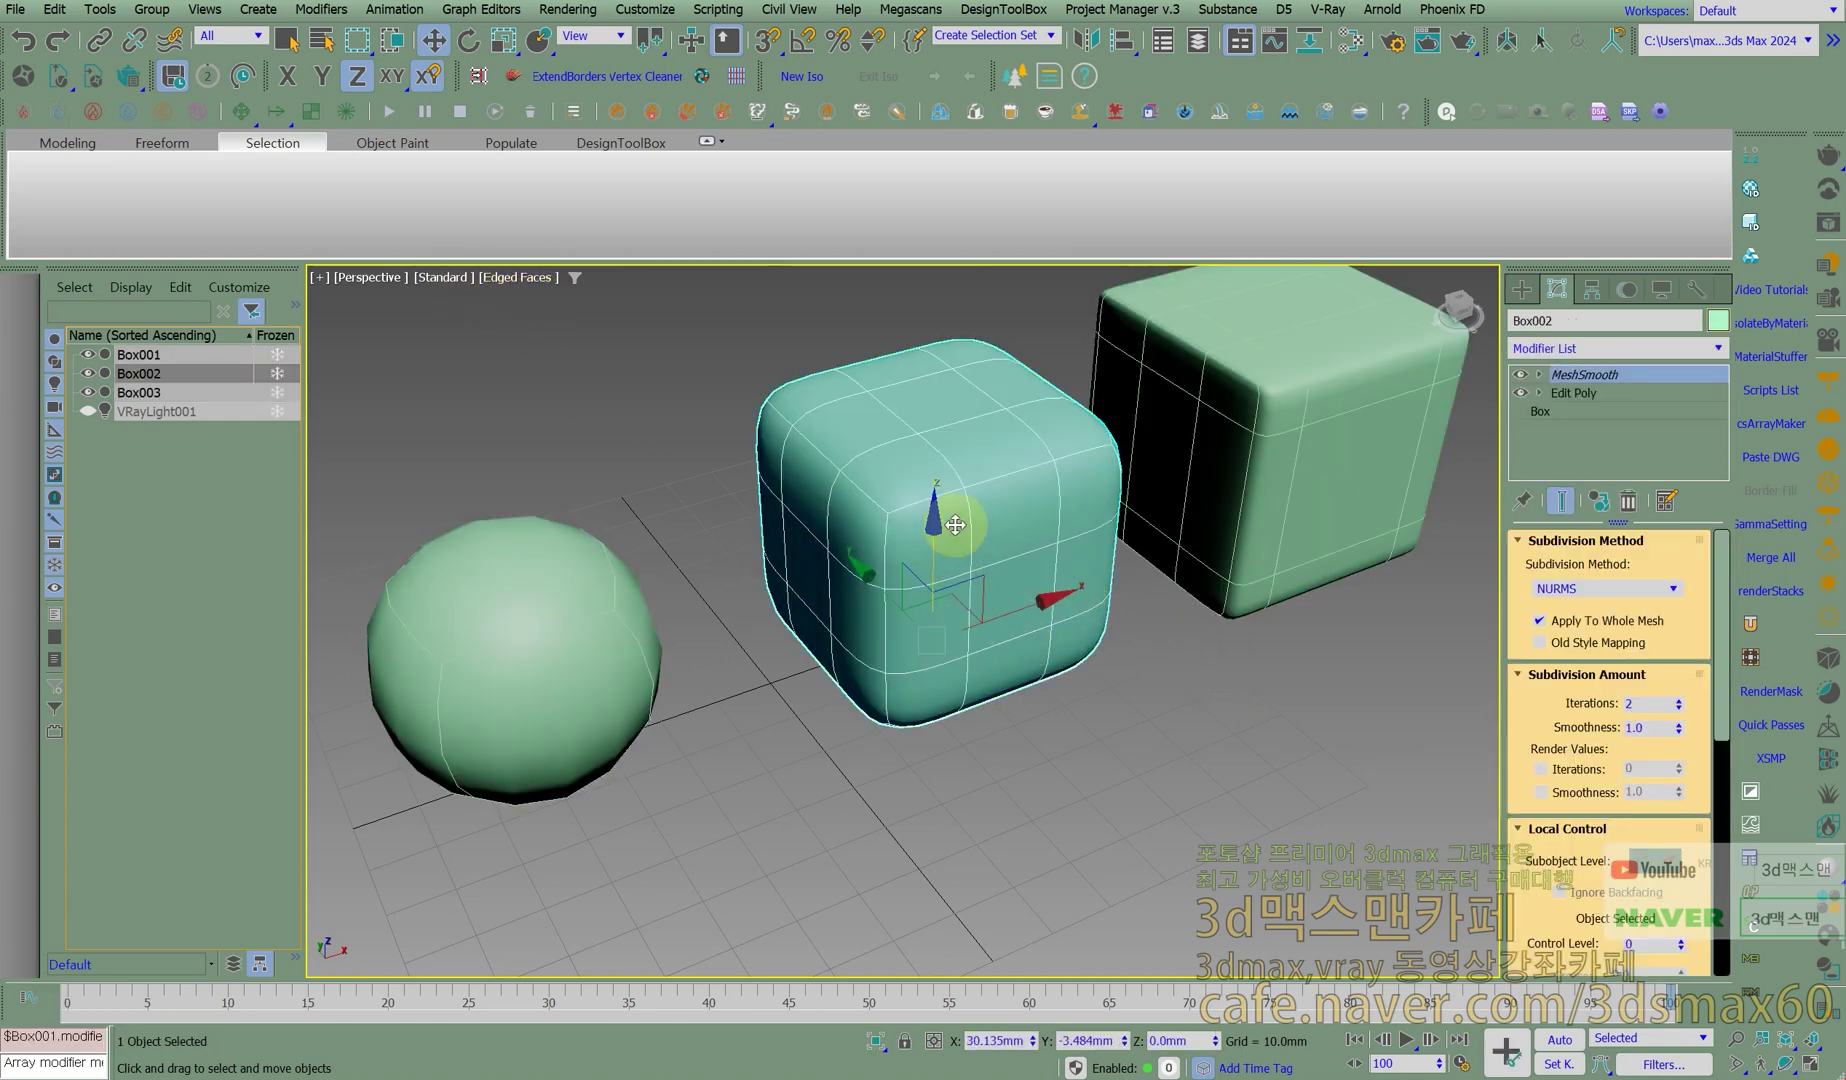
{"action": "middle_click_drag", "start_coordinate": [898, 511], "coordinate": [956, 383], "text": "alt"}
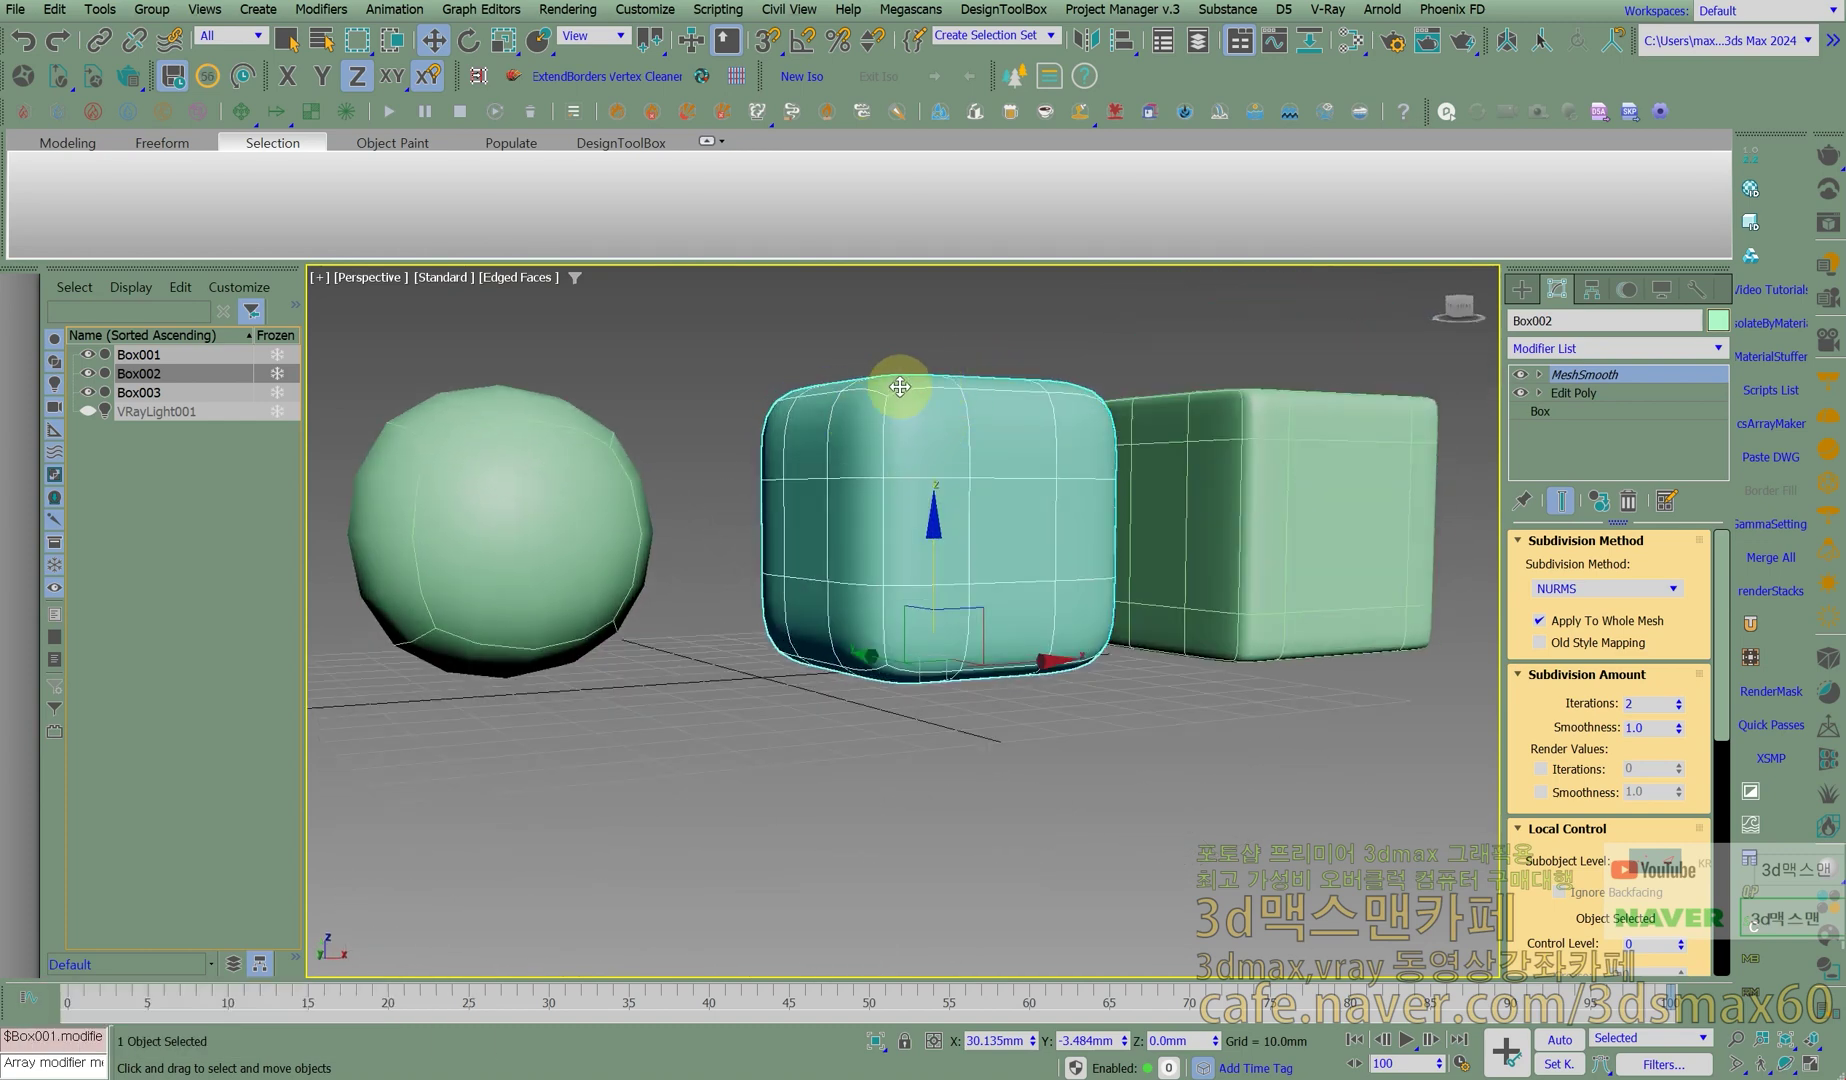
{"action": "middle_click_drag", "start_coordinate": [1187, 527], "coordinate": [1060, 565], "text": "alt"}
{"action": "scroll", "coordinate": [1150, 437], "scroll_direction": "up", "scroll_amount": 3}
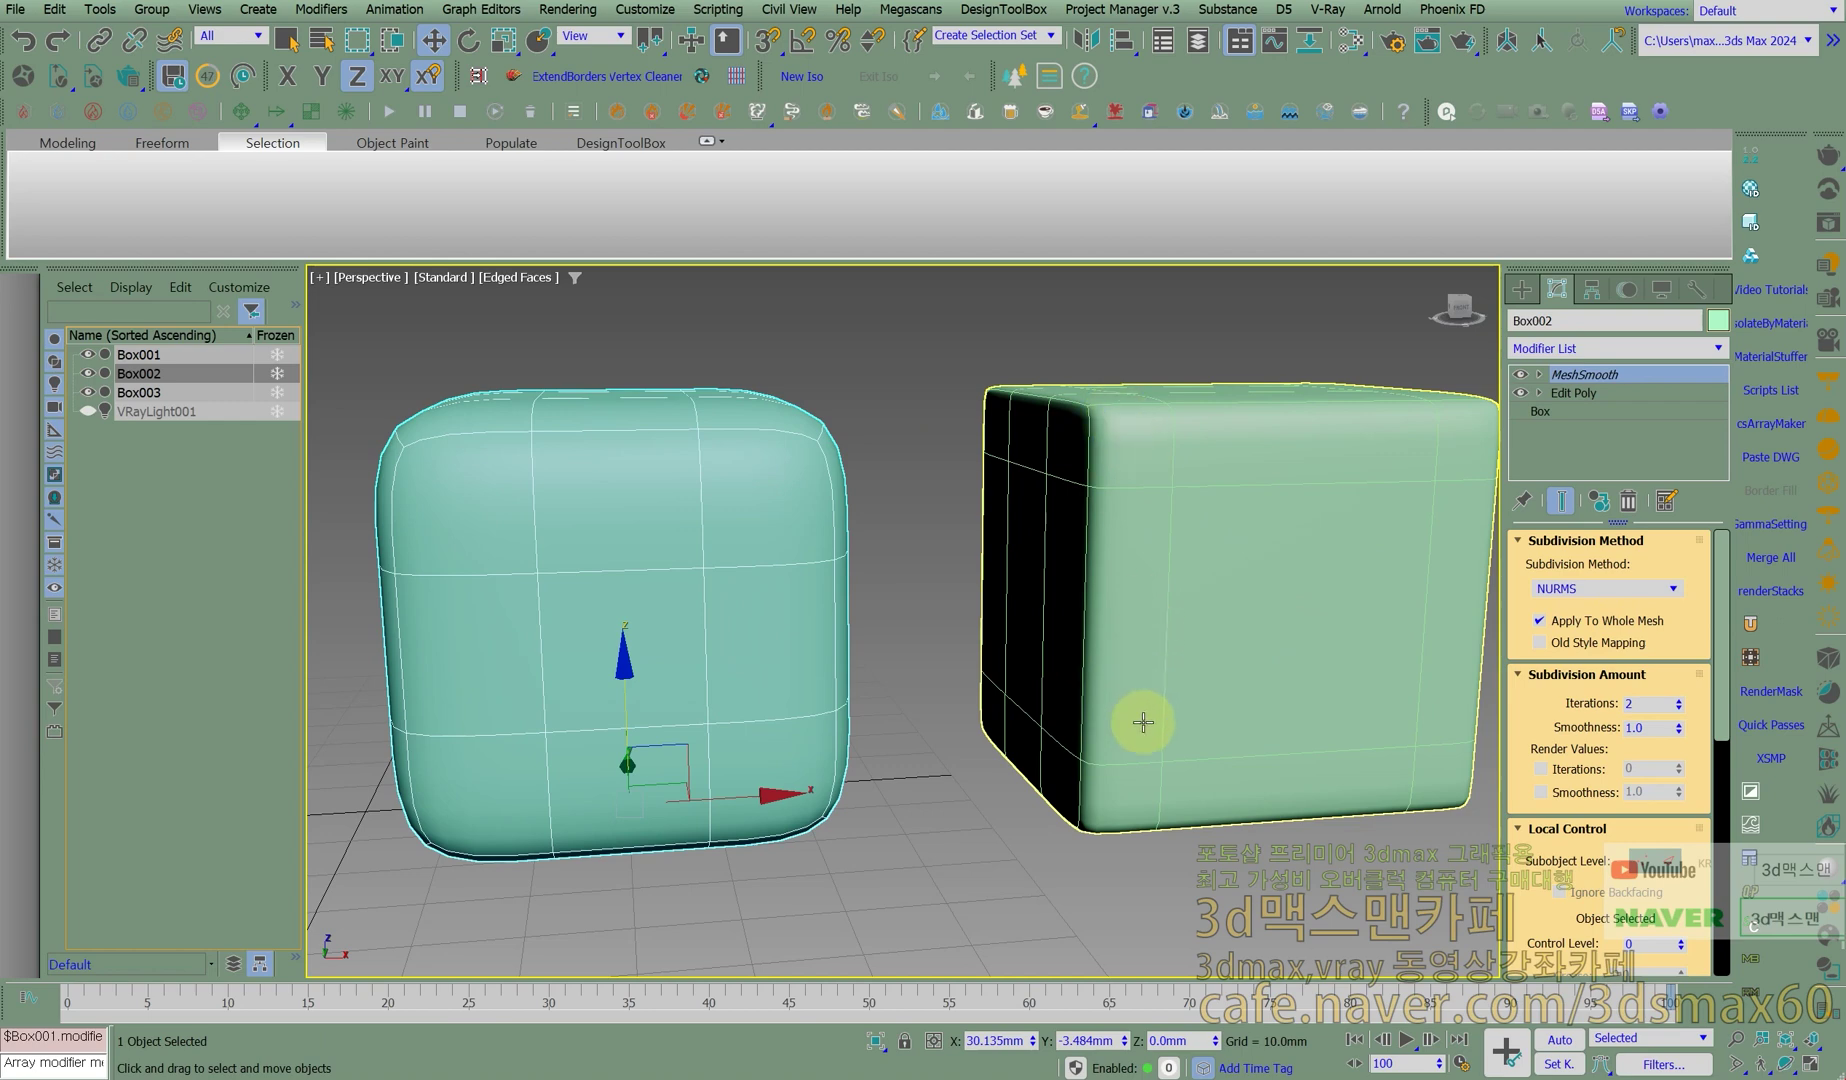
Disable the shared MeshSmooth modifier in the stack to compare the underlying edge spacing of Box002 and Box003.
{"action": "left_click", "coordinate": [1520, 374]}
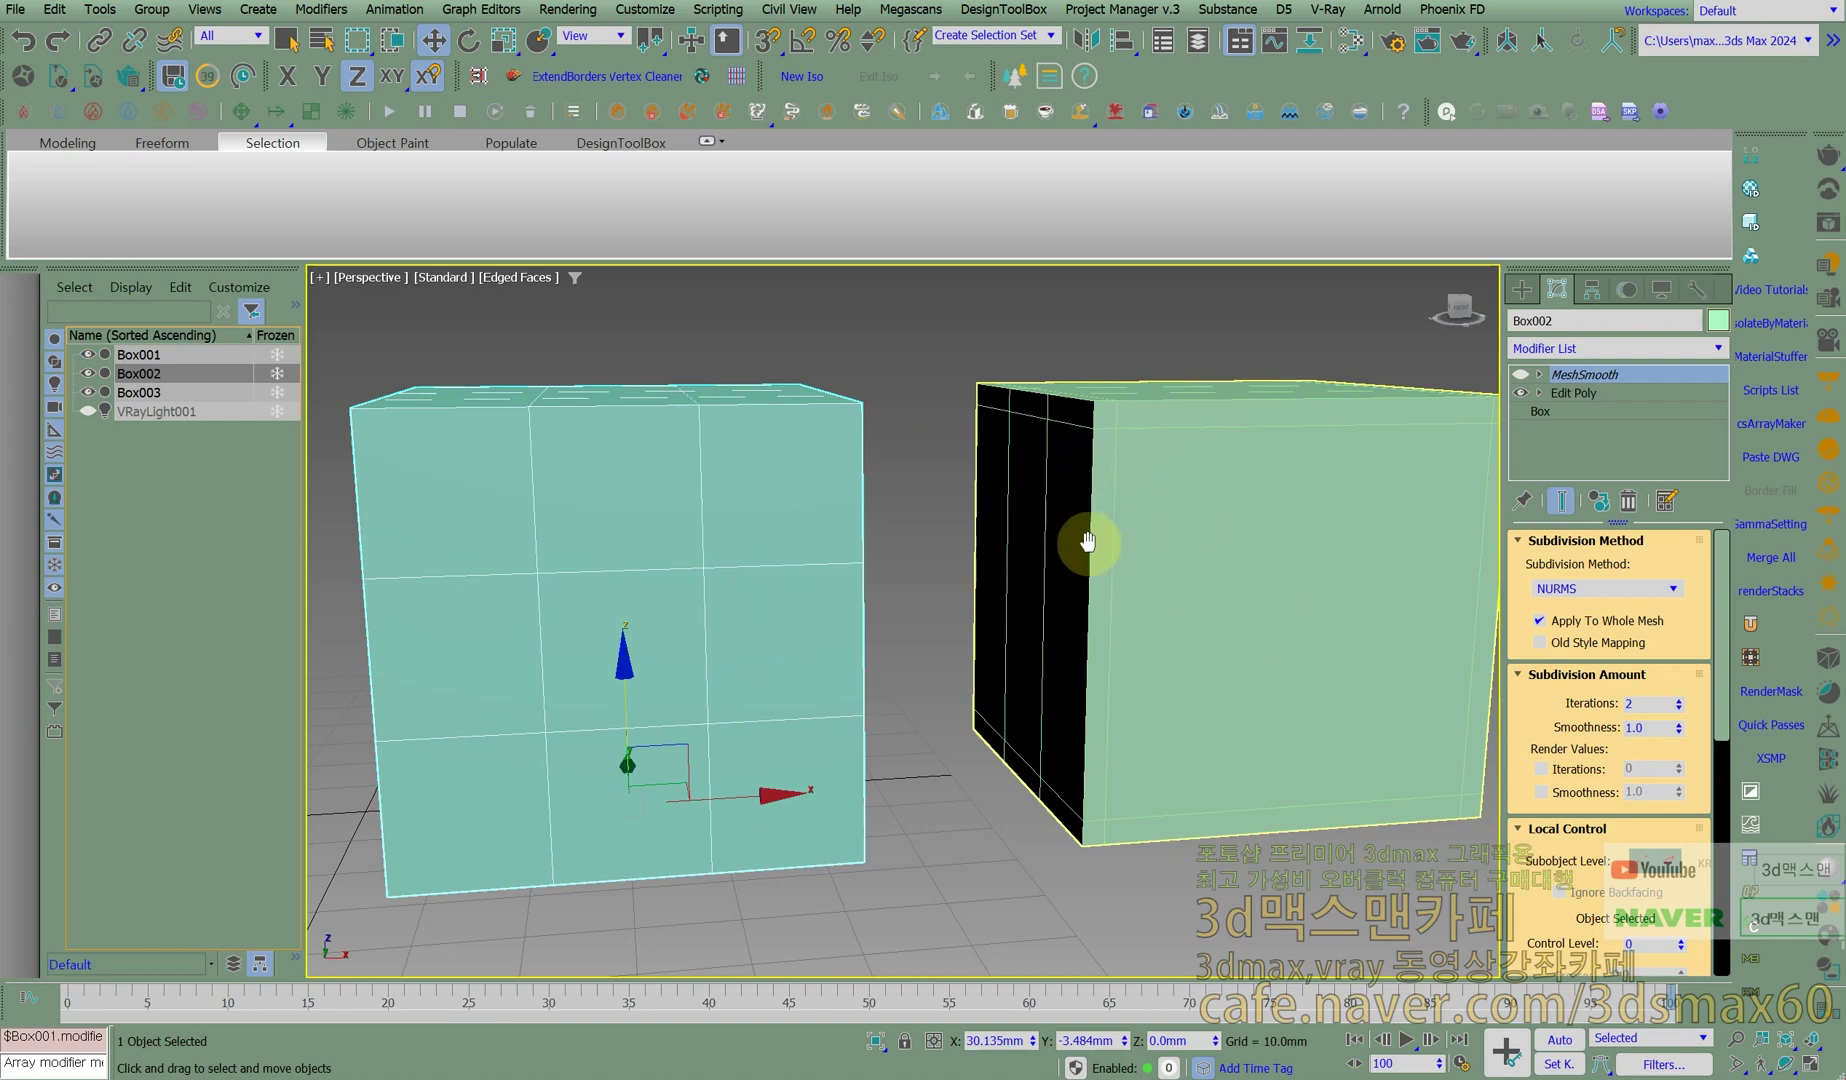
{"action": "middle_click_drag", "start_coordinate": [1113, 540], "coordinate": [1026, 540]}
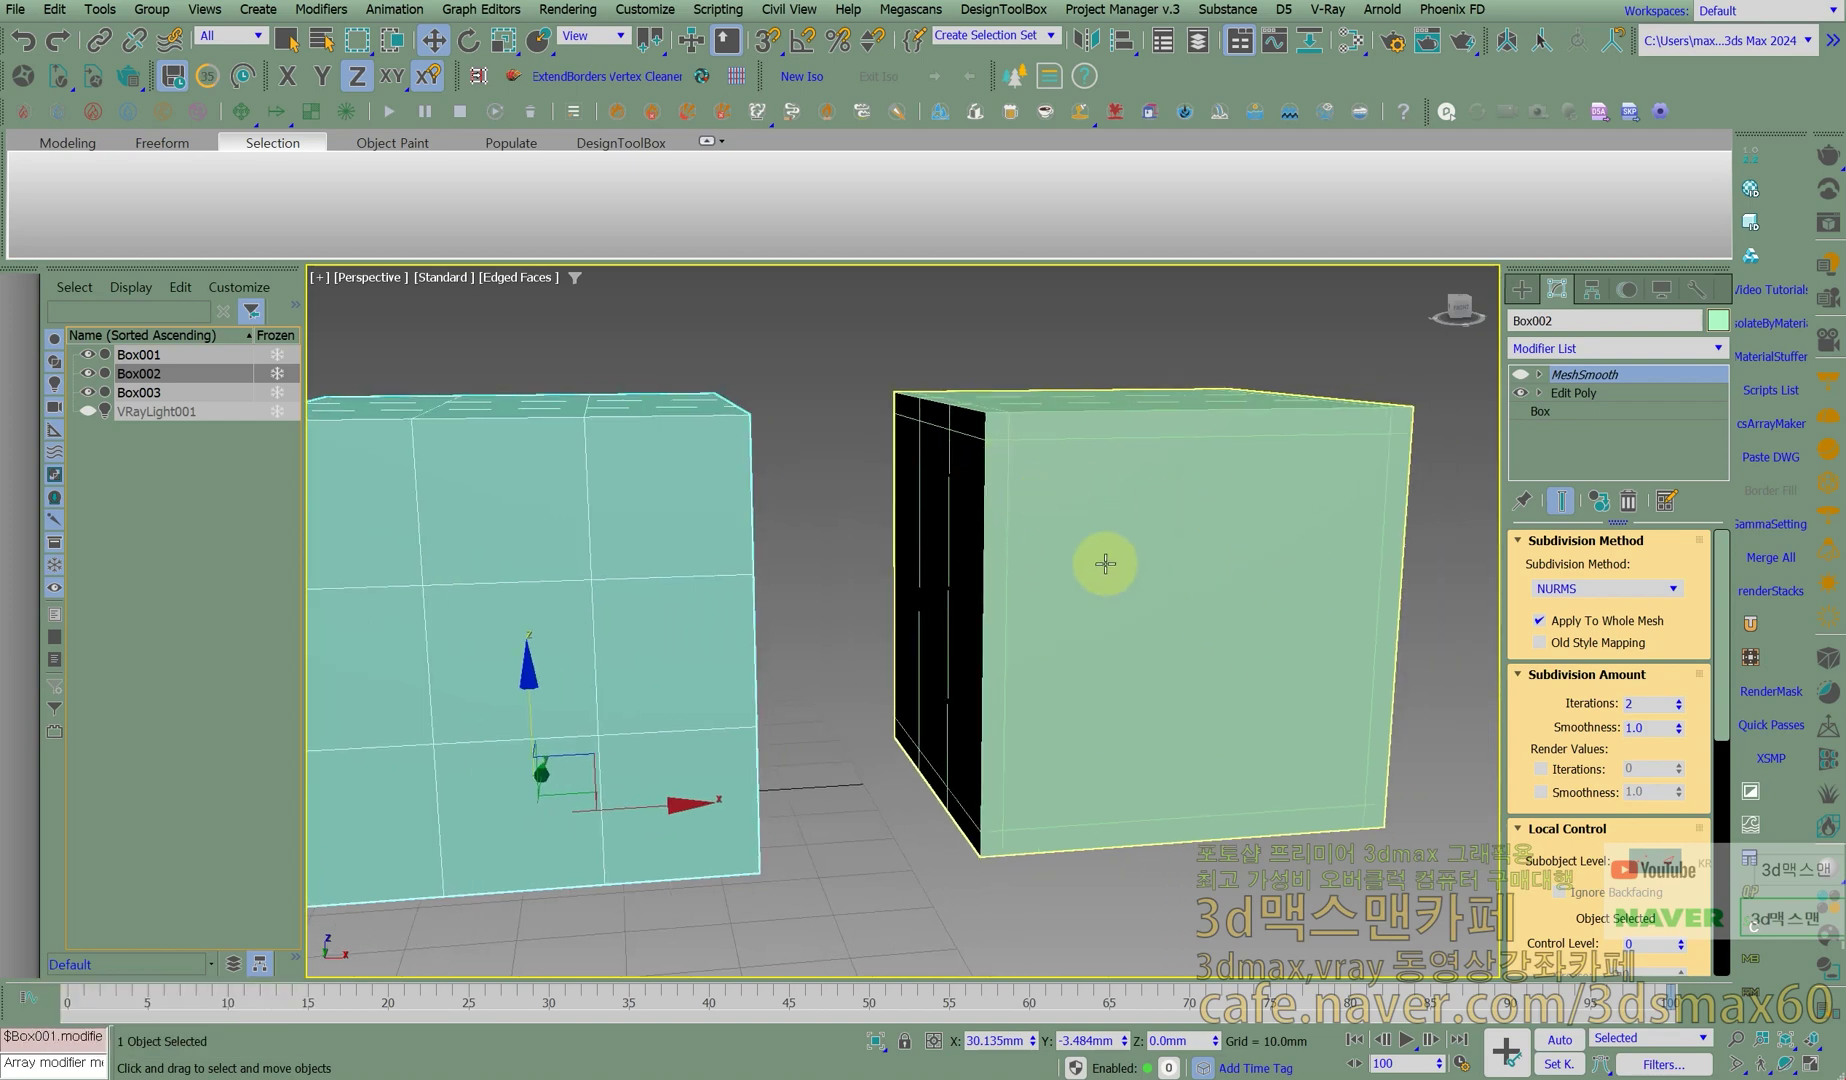
Turn the shared MeshSmooth modifier back on and compare the corner rounding of the three cubes from several angles.
{"action": "middle_click_drag", "start_coordinate": [883, 547], "coordinate": [1360, 511]}
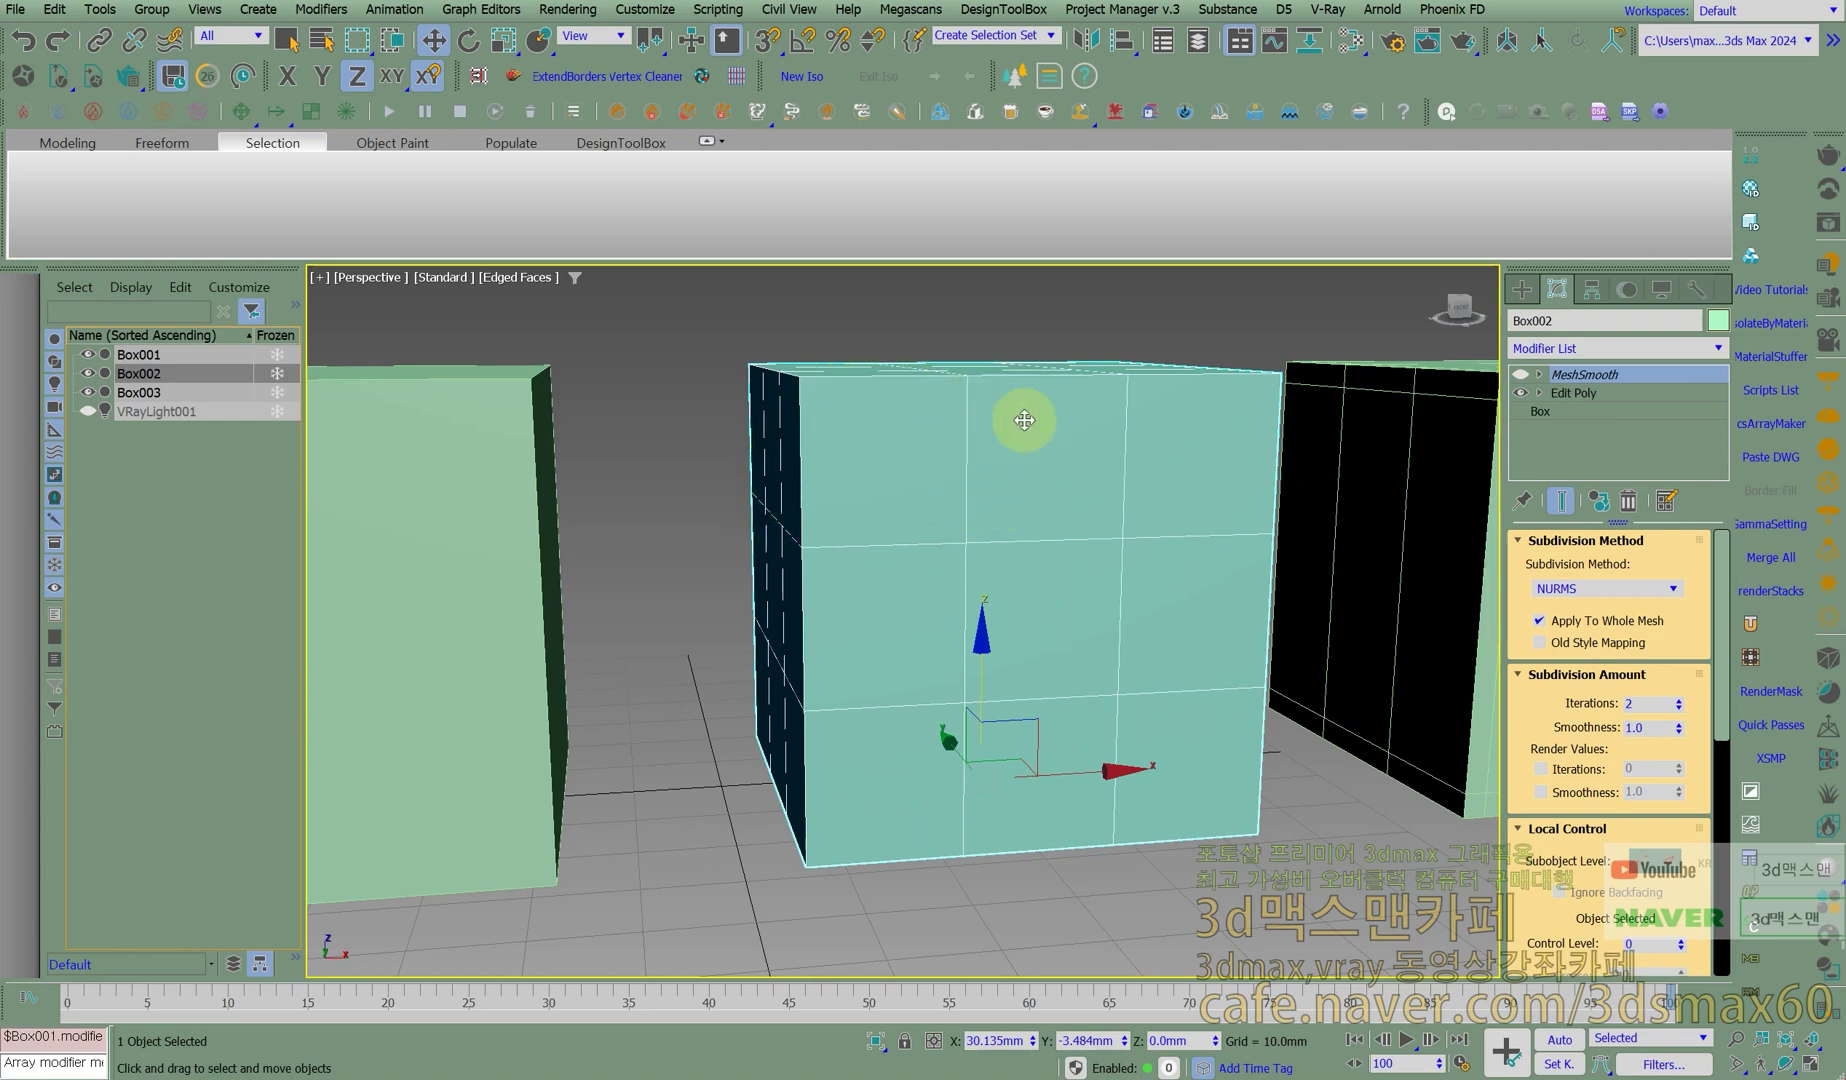
{"action": "middle_click_drag", "start_coordinate": [1044, 487], "coordinate": [1480, 480]}
{"action": "scroll", "coordinate": [1142, 494], "scroll_direction": "down", "scroll_amount": 5}
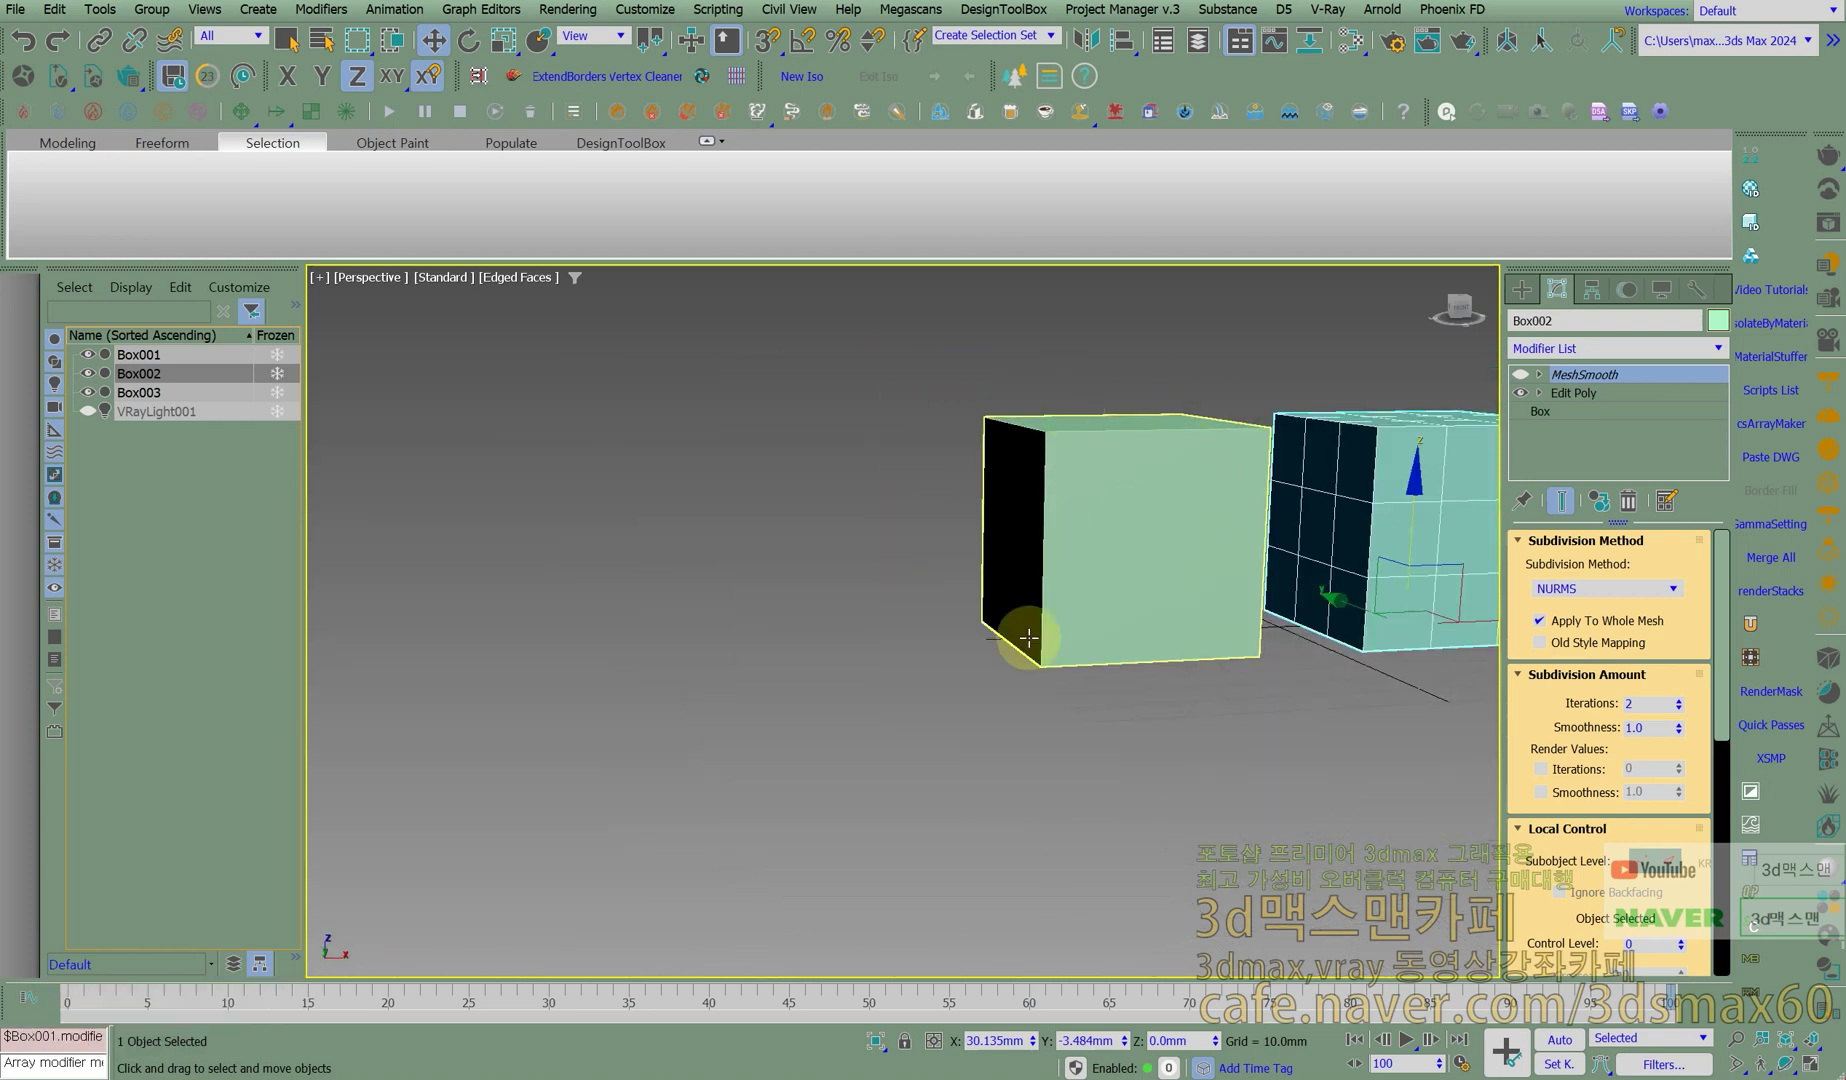
{"action": "middle_click_drag", "start_coordinate": [1185, 444], "coordinate": [1125, 456]}
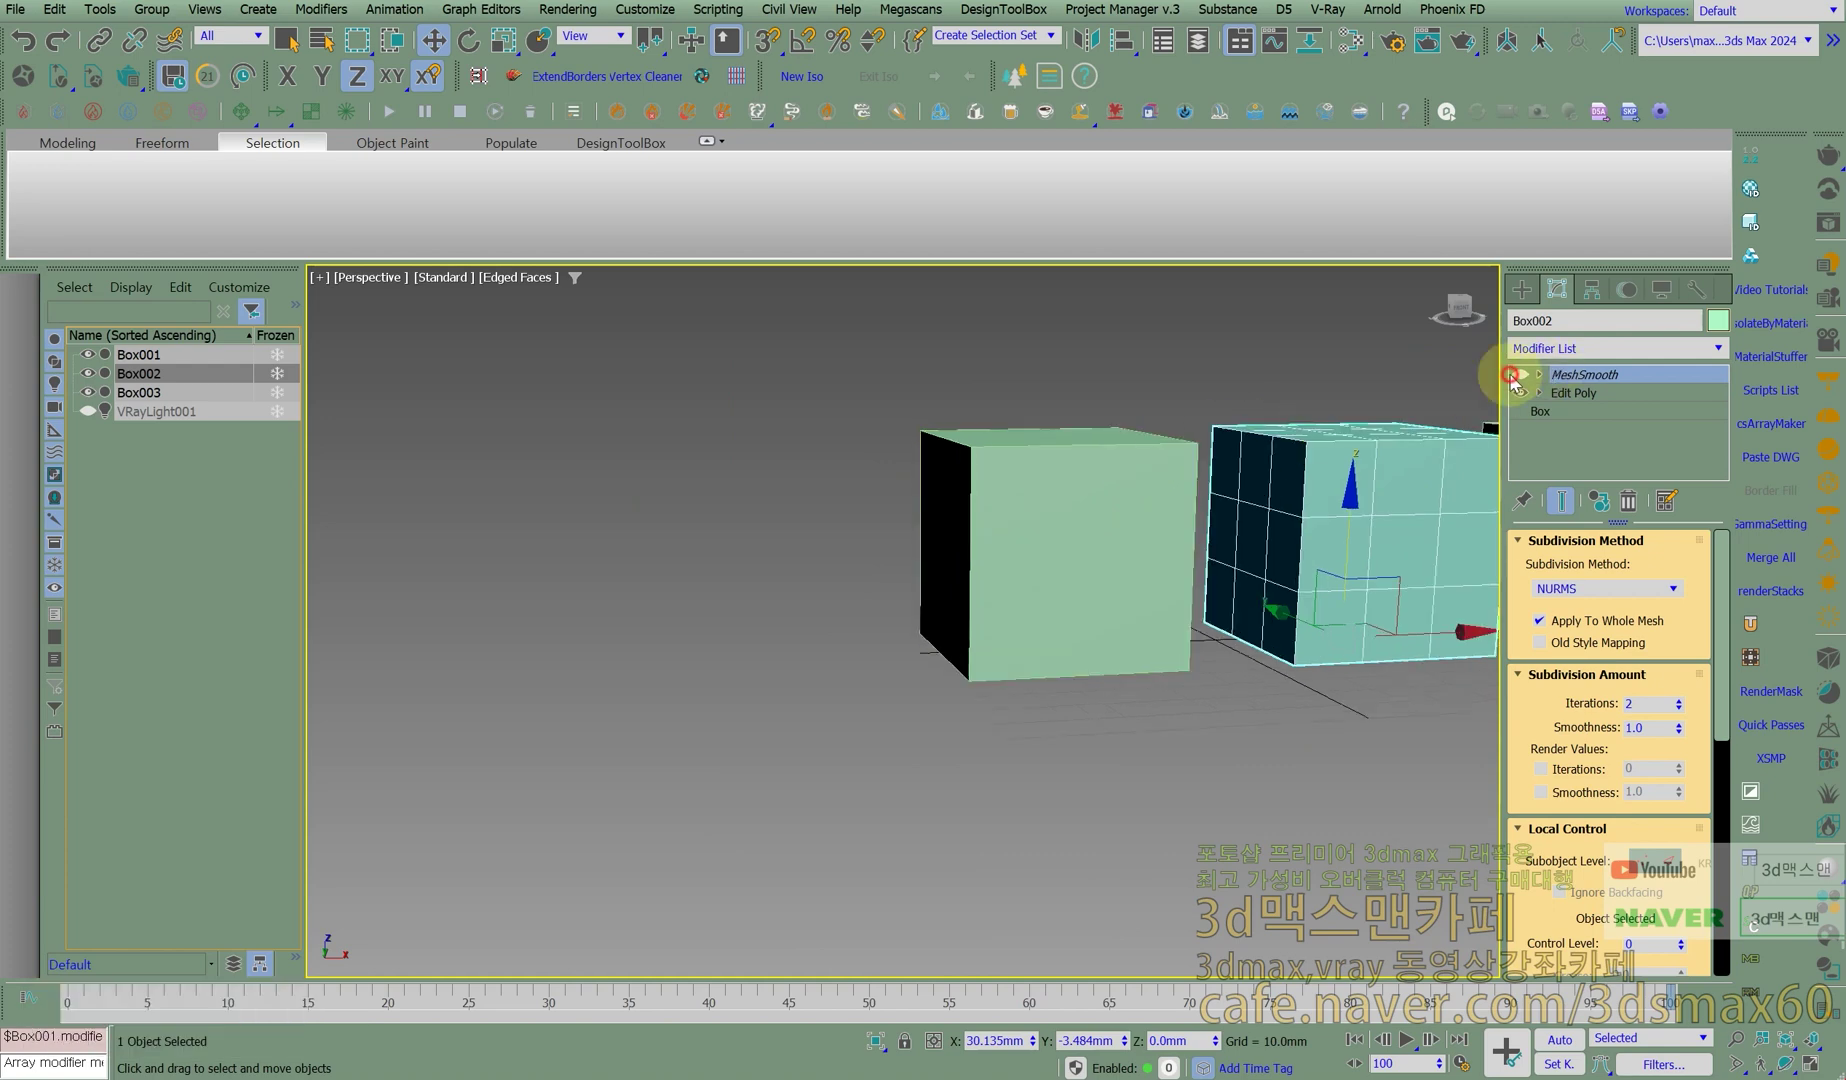
{"action": "left_click", "coordinate": [1511, 376]}
{"action": "left_click", "coordinate": [1514, 375]}
{"action": "middle_click_drag", "start_coordinate": [1290, 459], "coordinate": [935, 467]}
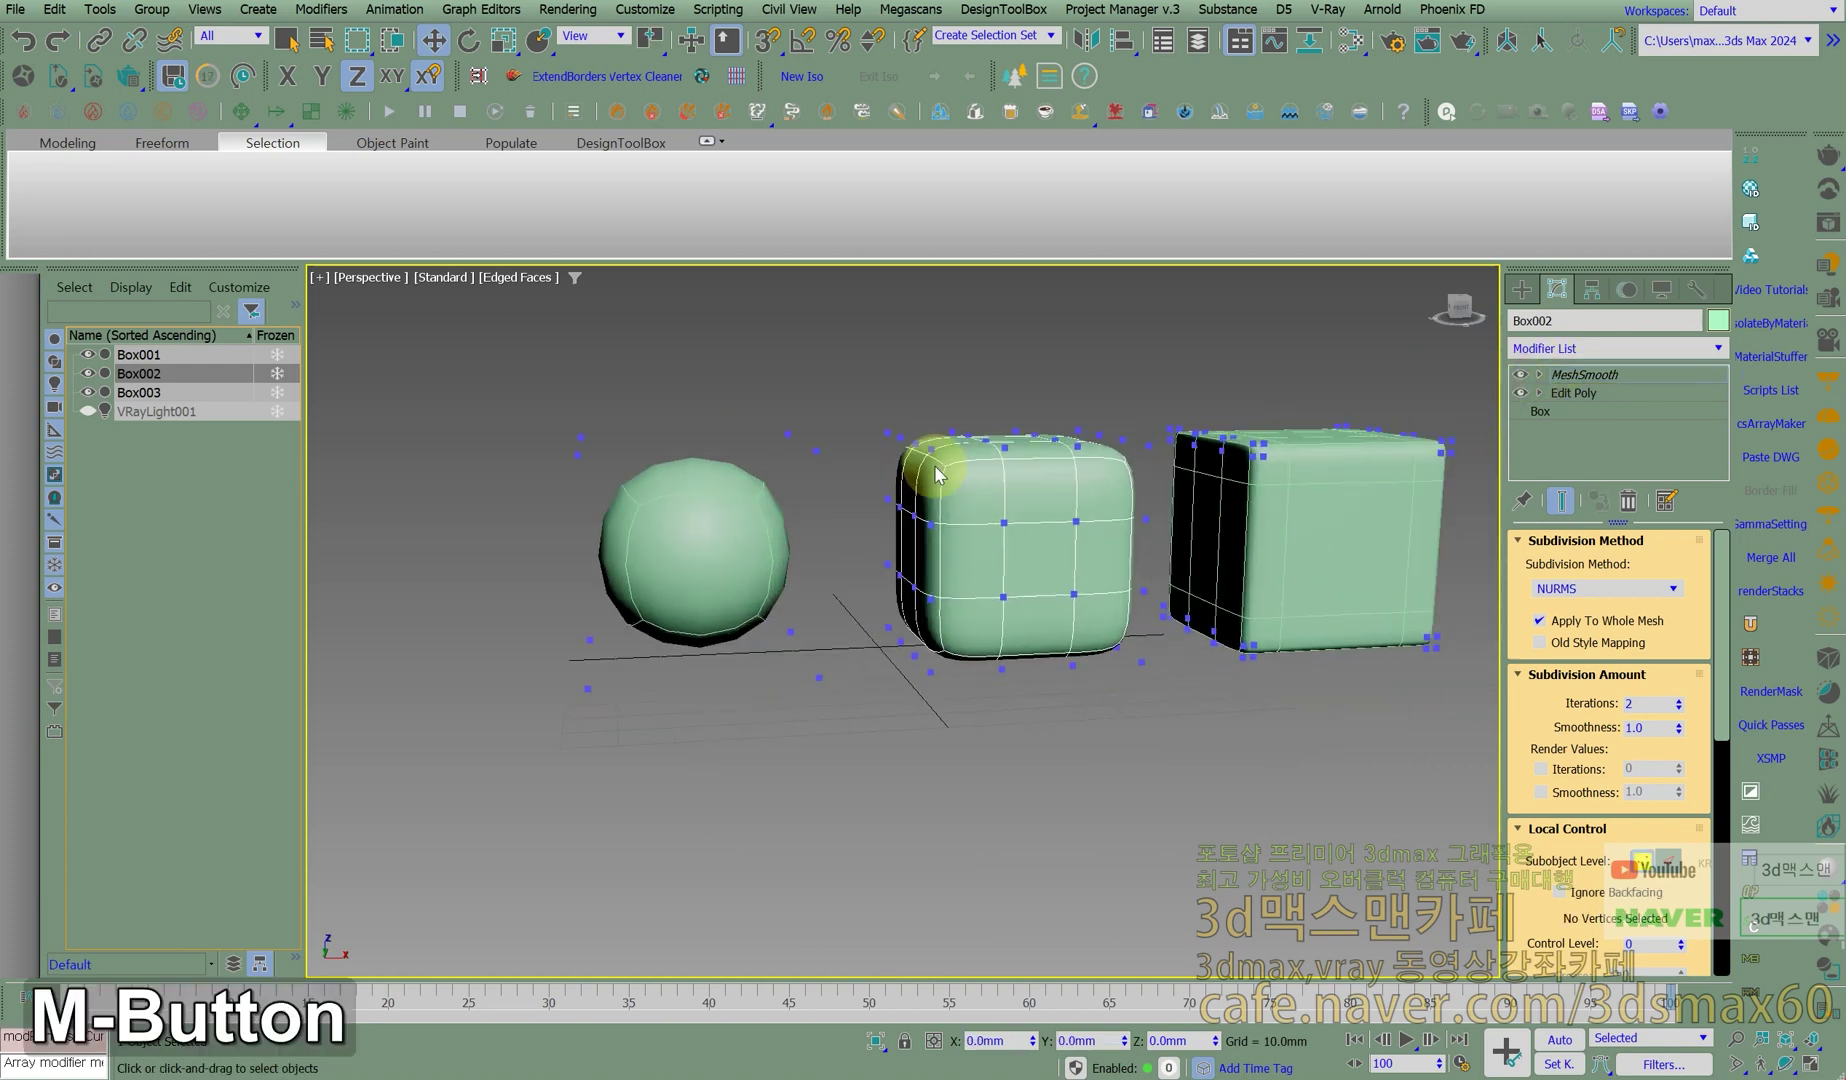
{"action": "middle_click_drag", "start_coordinate": [1047, 523], "coordinate": [919, 486], "text": "alt"}
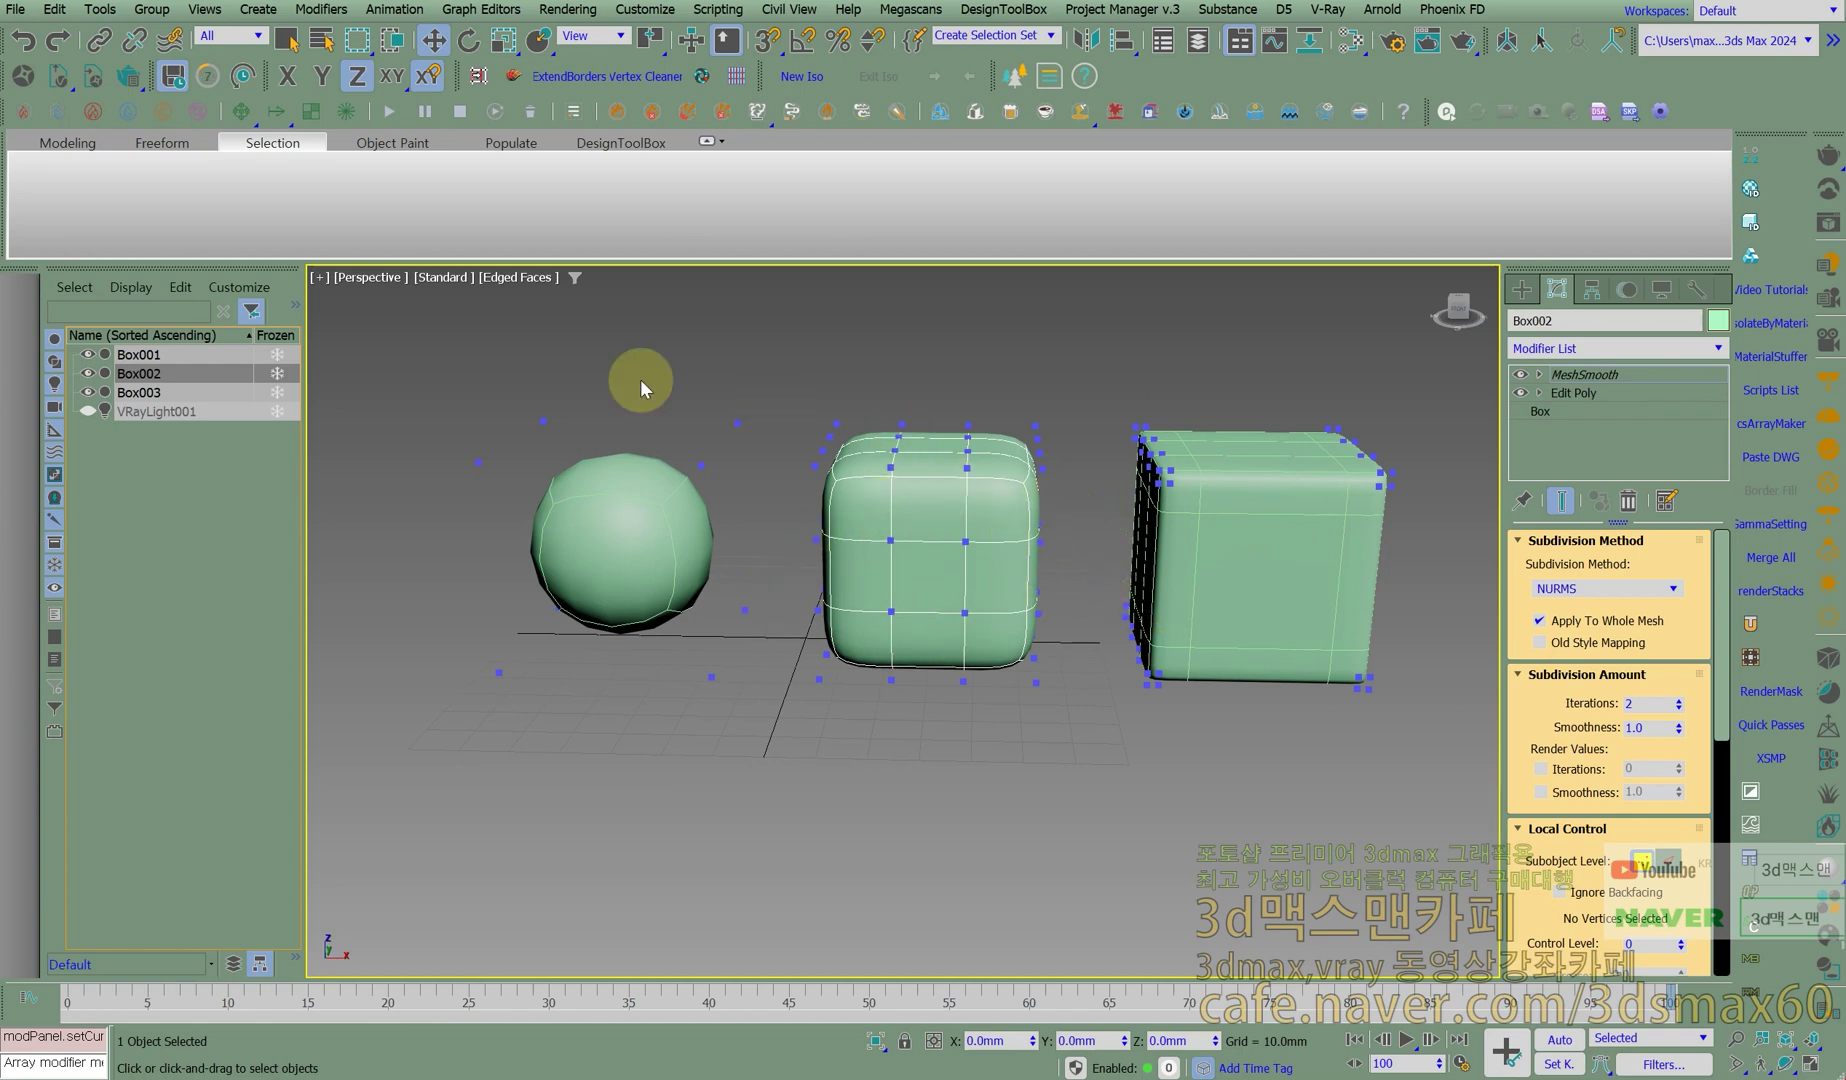
{"action": "middle_click_drag", "start_coordinate": [758, 587], "coordinate": [778, 587], "text": "alt"}
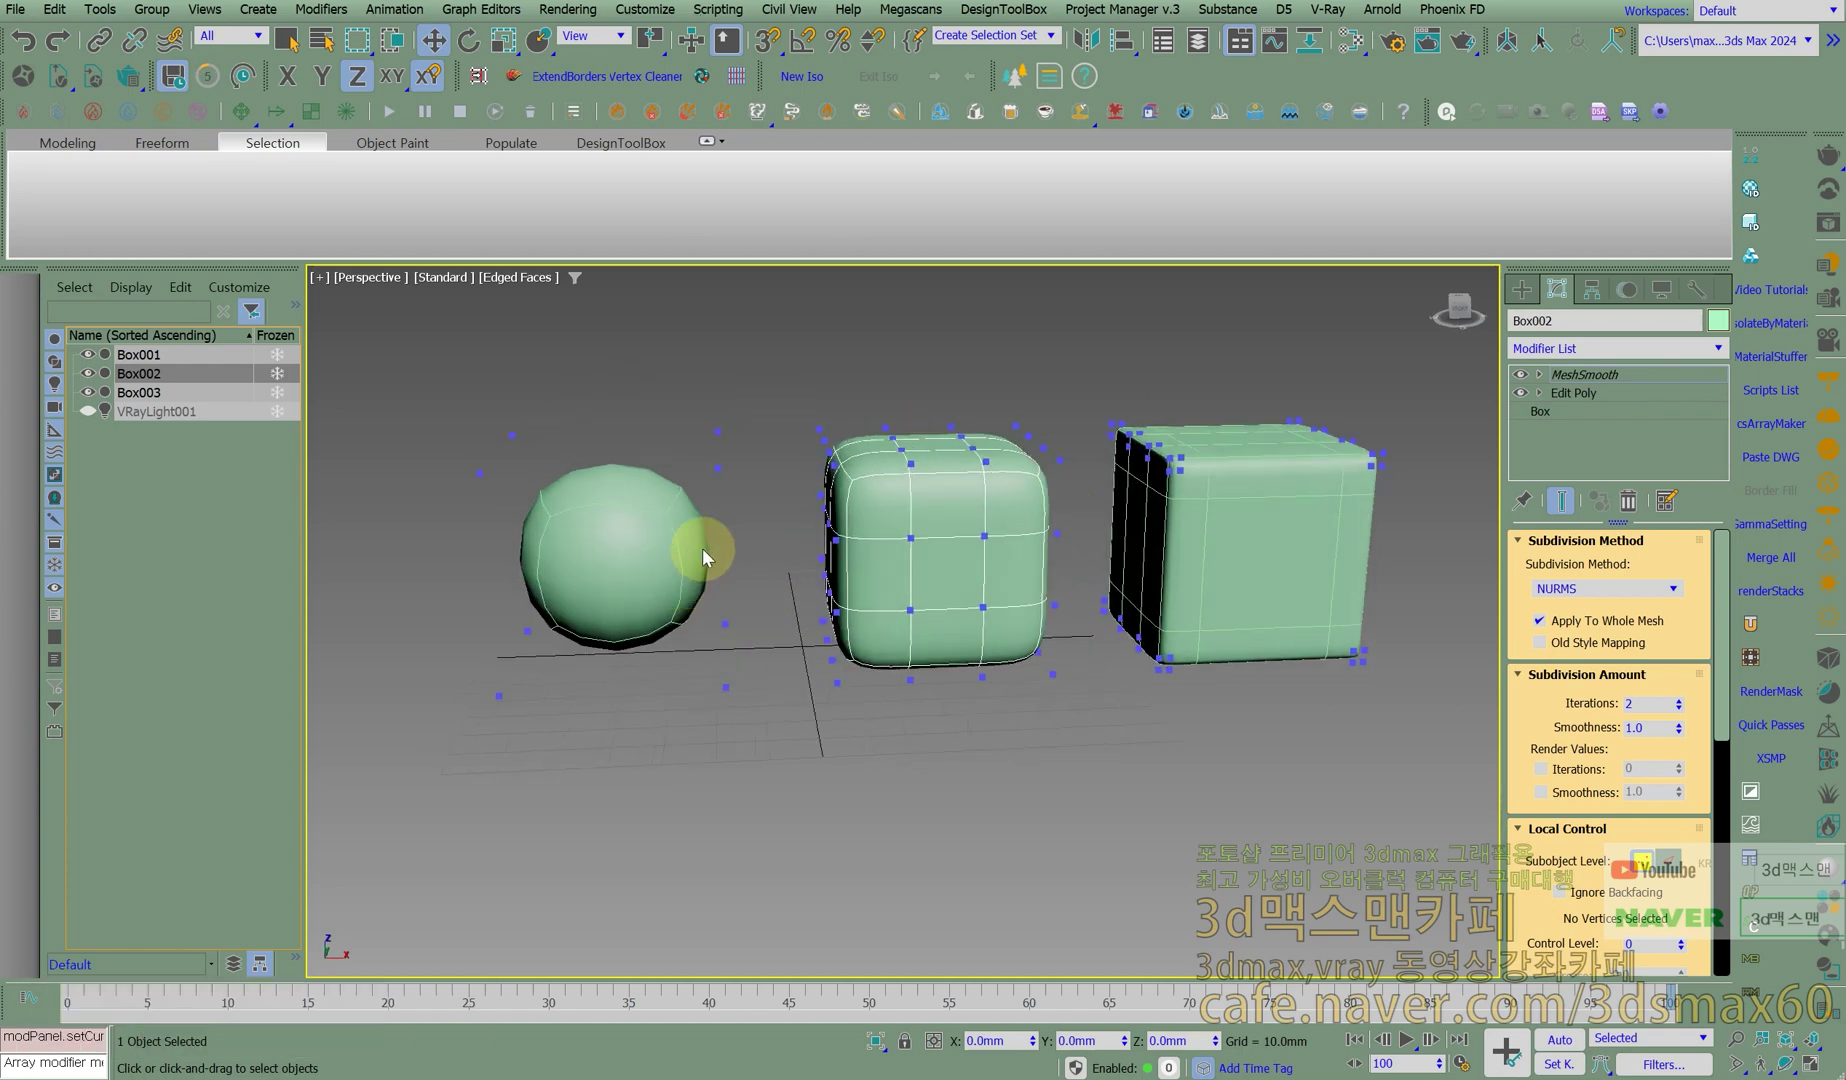
{"action": "middle_click_drag", "start_coordinate": [481, 567], "coordinate": [647, 639], "text": "alt"}
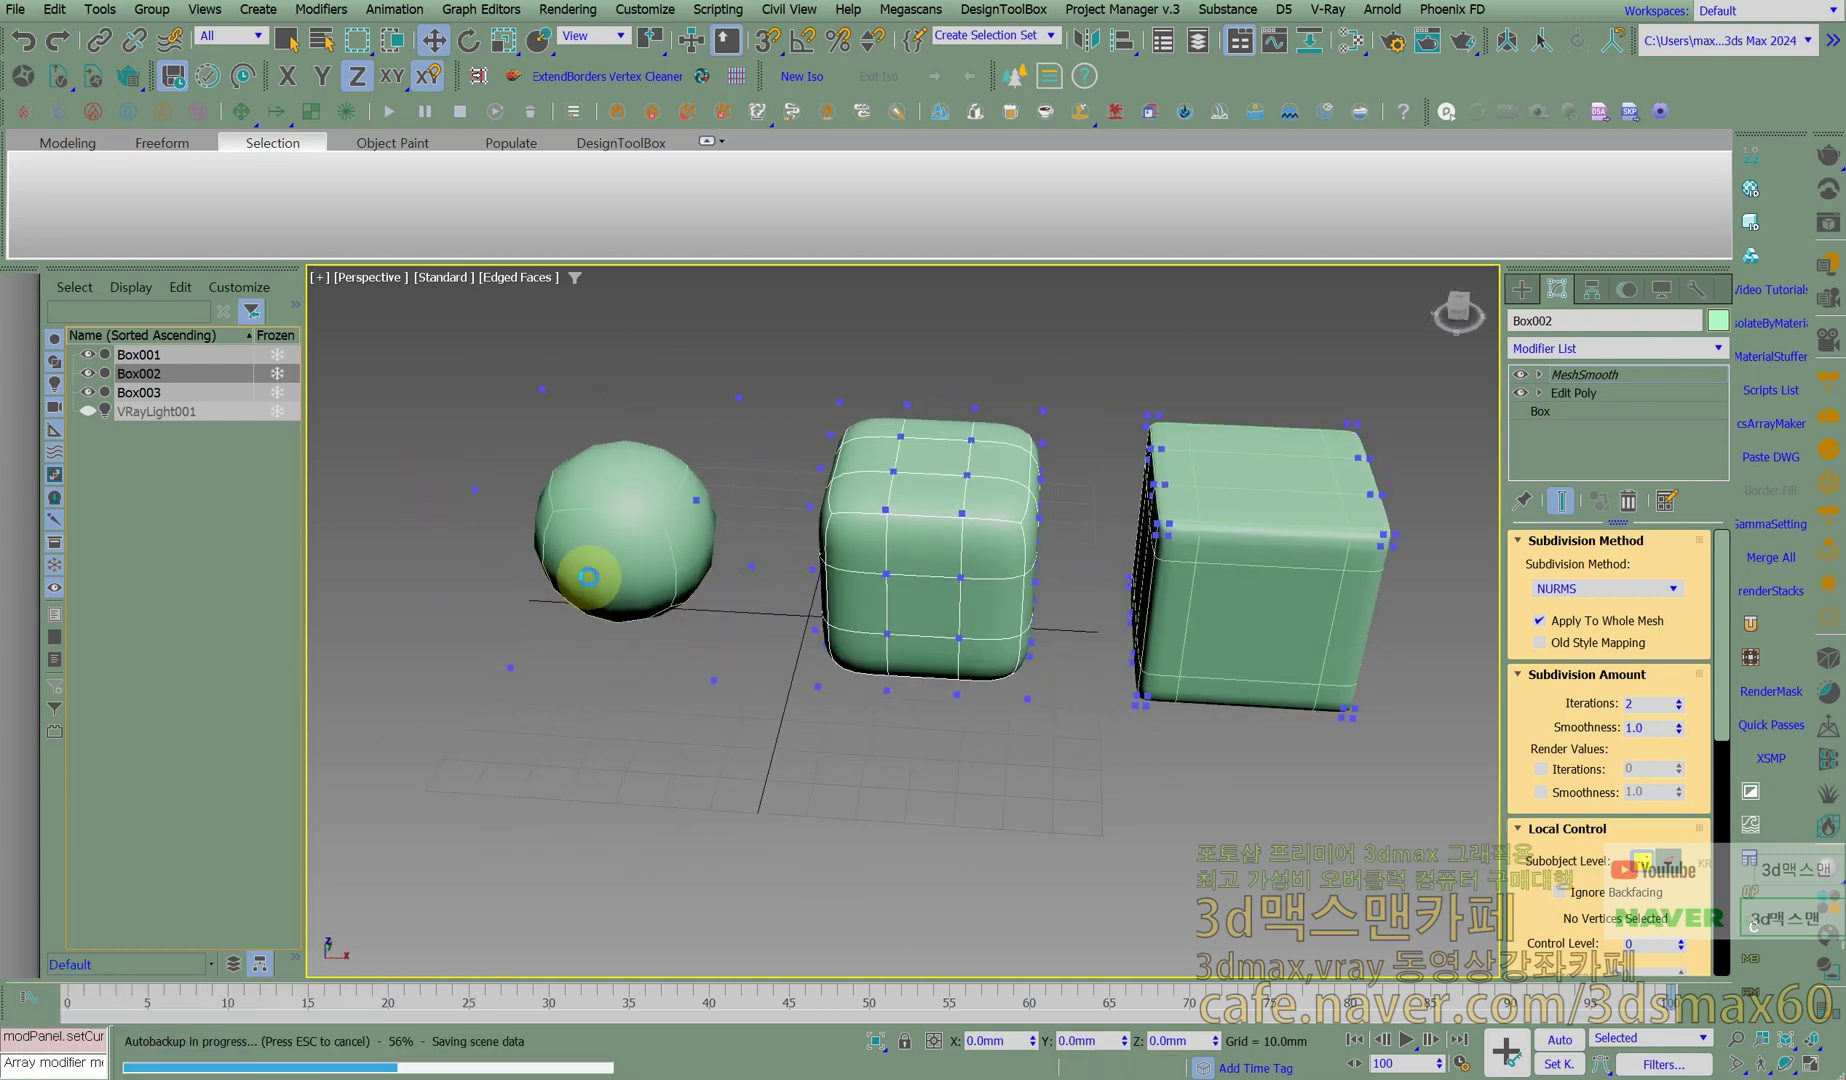
{"action": "middle_click_drag", "start_coordinate": [574, 578], "coordinate": [684, 528], "text": "alt"}
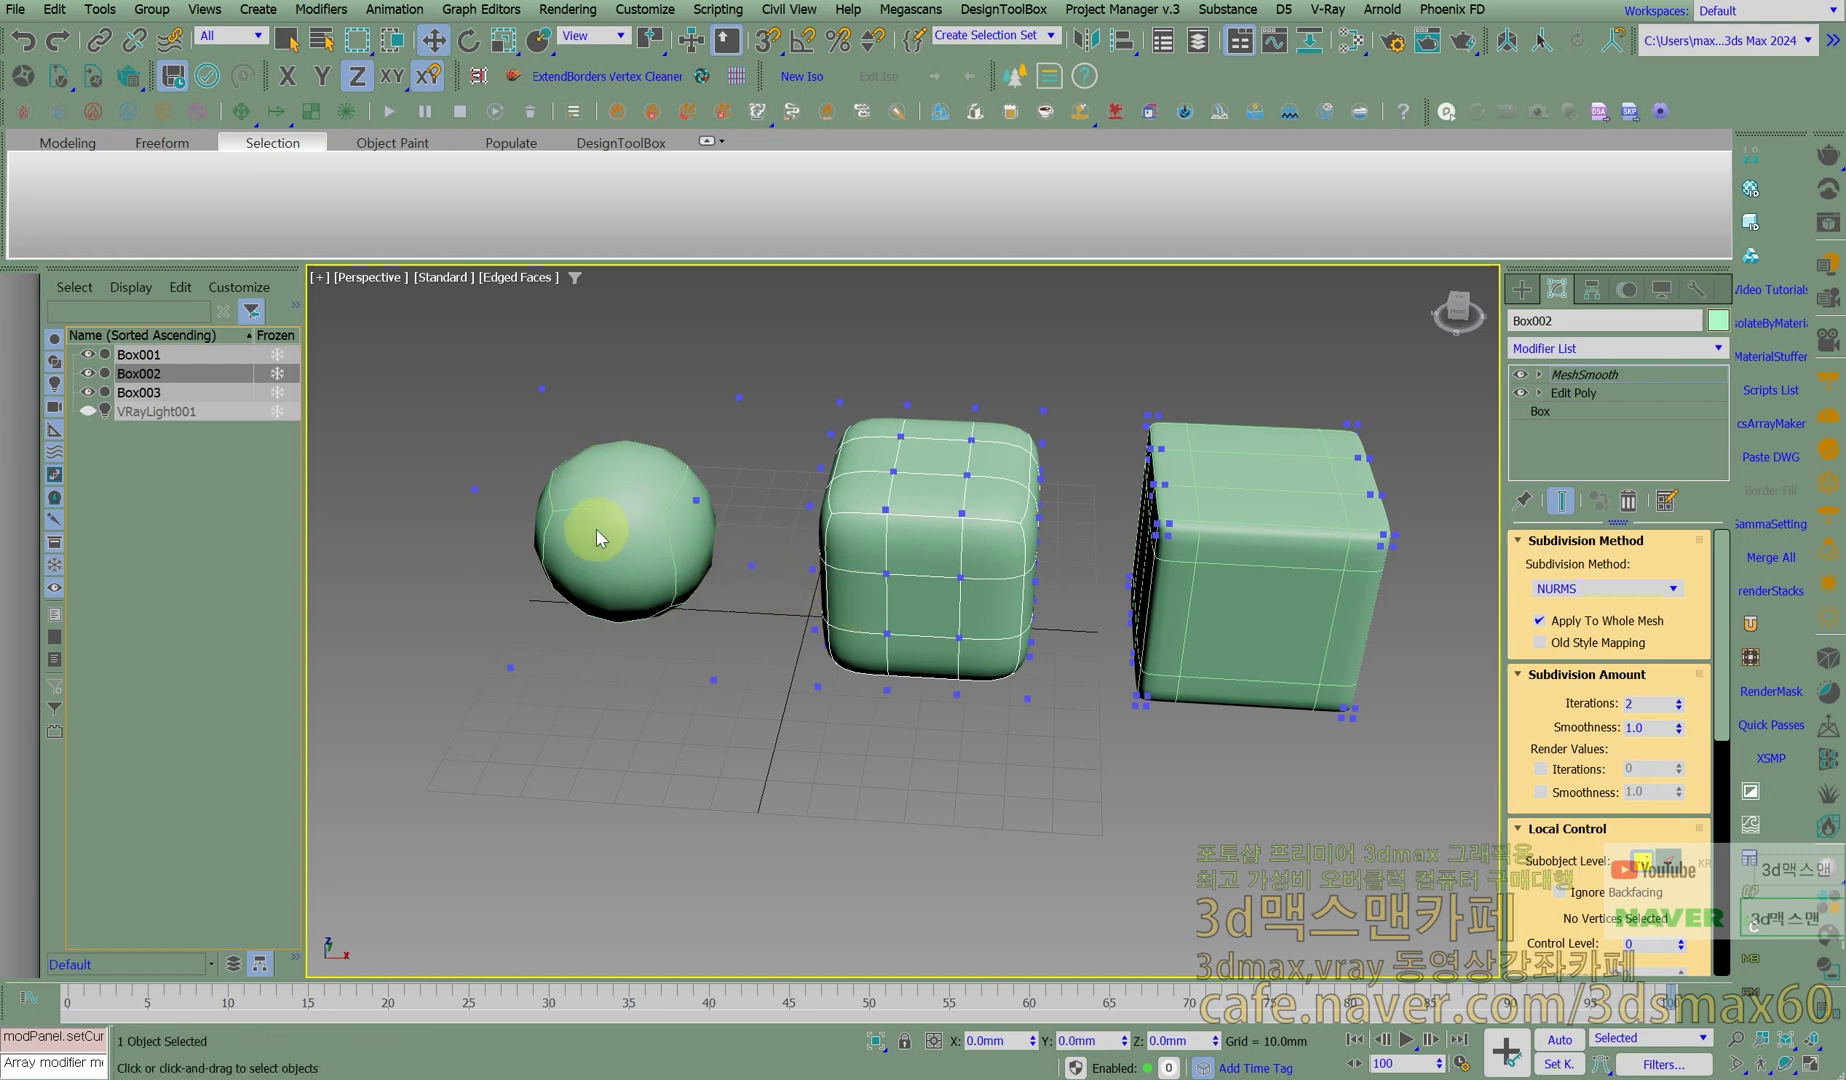
{"action": "middle_click_drag", "start_coordinate": [876, 572], "coordinate": [898, 520], "text": "alt"}
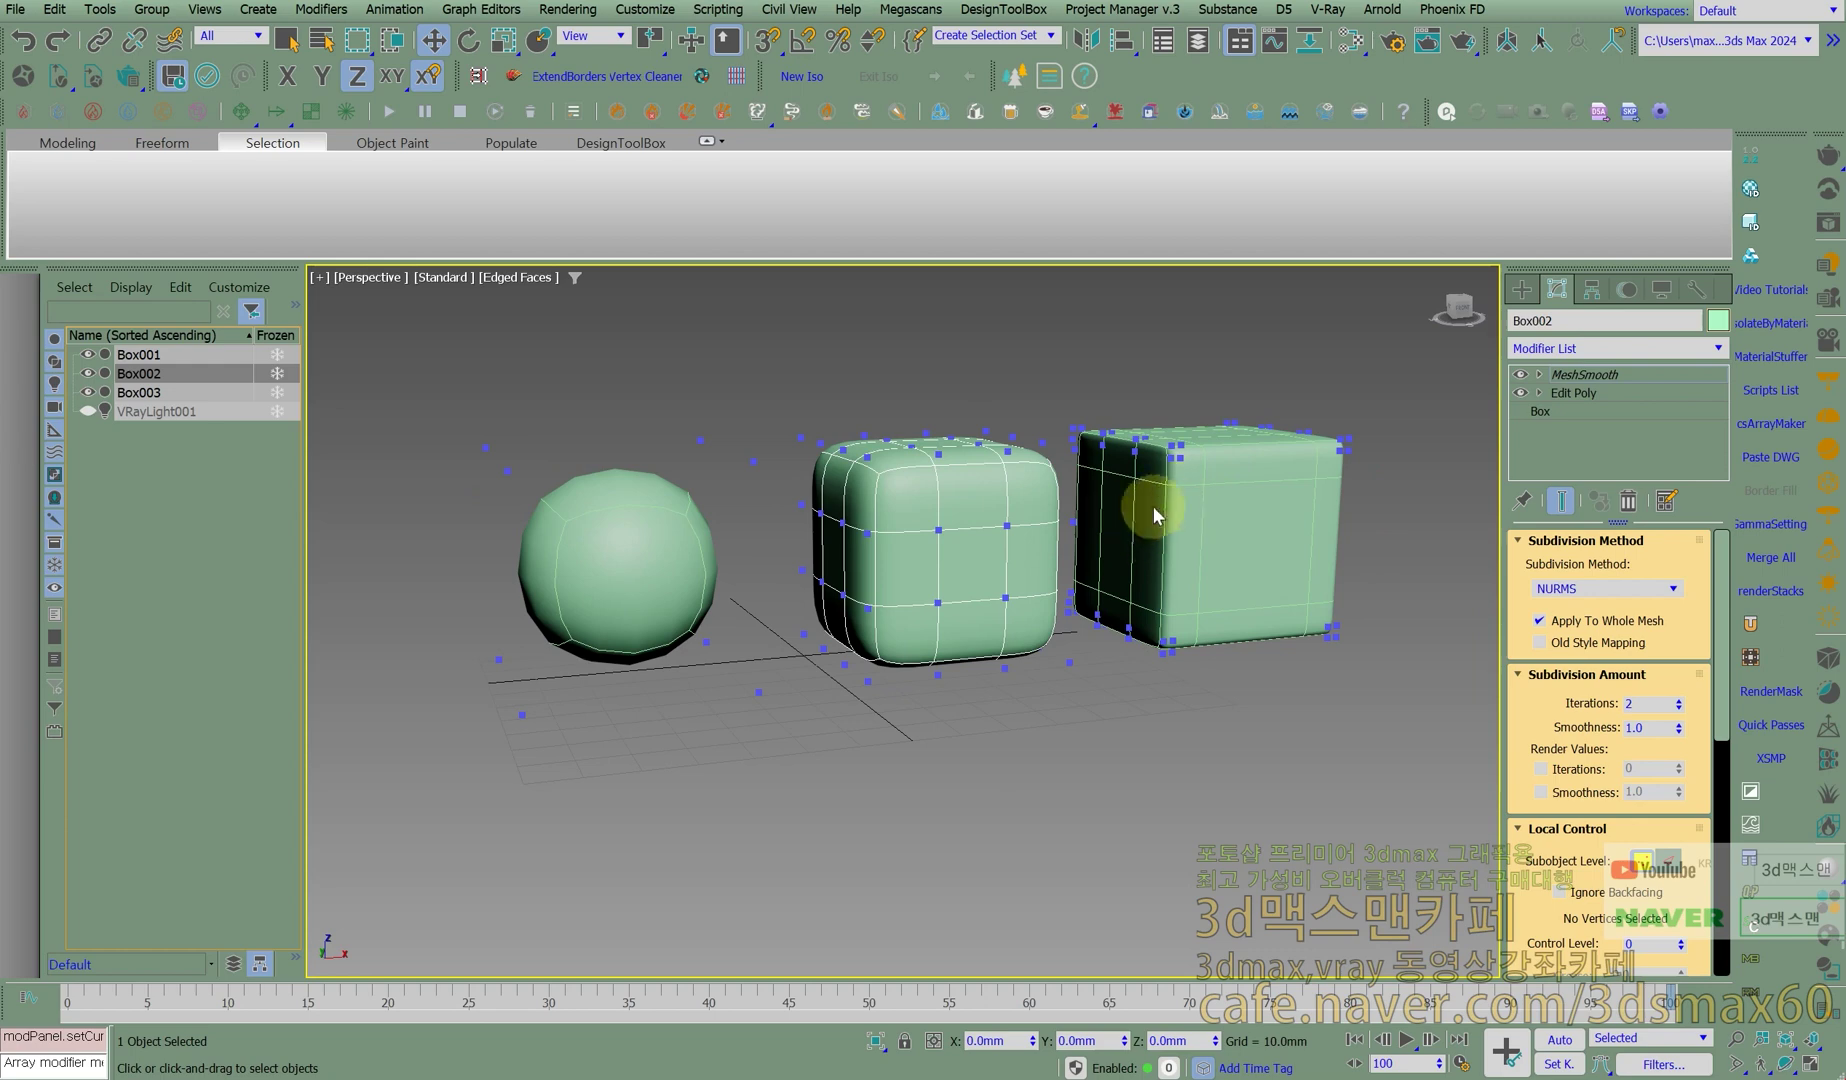
Leave the MeshSmooth vertex level, select Box003, and set the shared modifier's Iterations to 4.
{"action": "left_click", "coordinate": [1577, 374]}
{"action": "mouse_move", "coordinate": [989, 626]}
{"action": "middle_mouse_down", "text": "alt"}
{"action": "mouse_move", "coordinate": [1018, 651]}
{"action": "mouse_move", "coordinate": [999, 654]}
{"action": "middle_mouse_up", "text": "alt"}
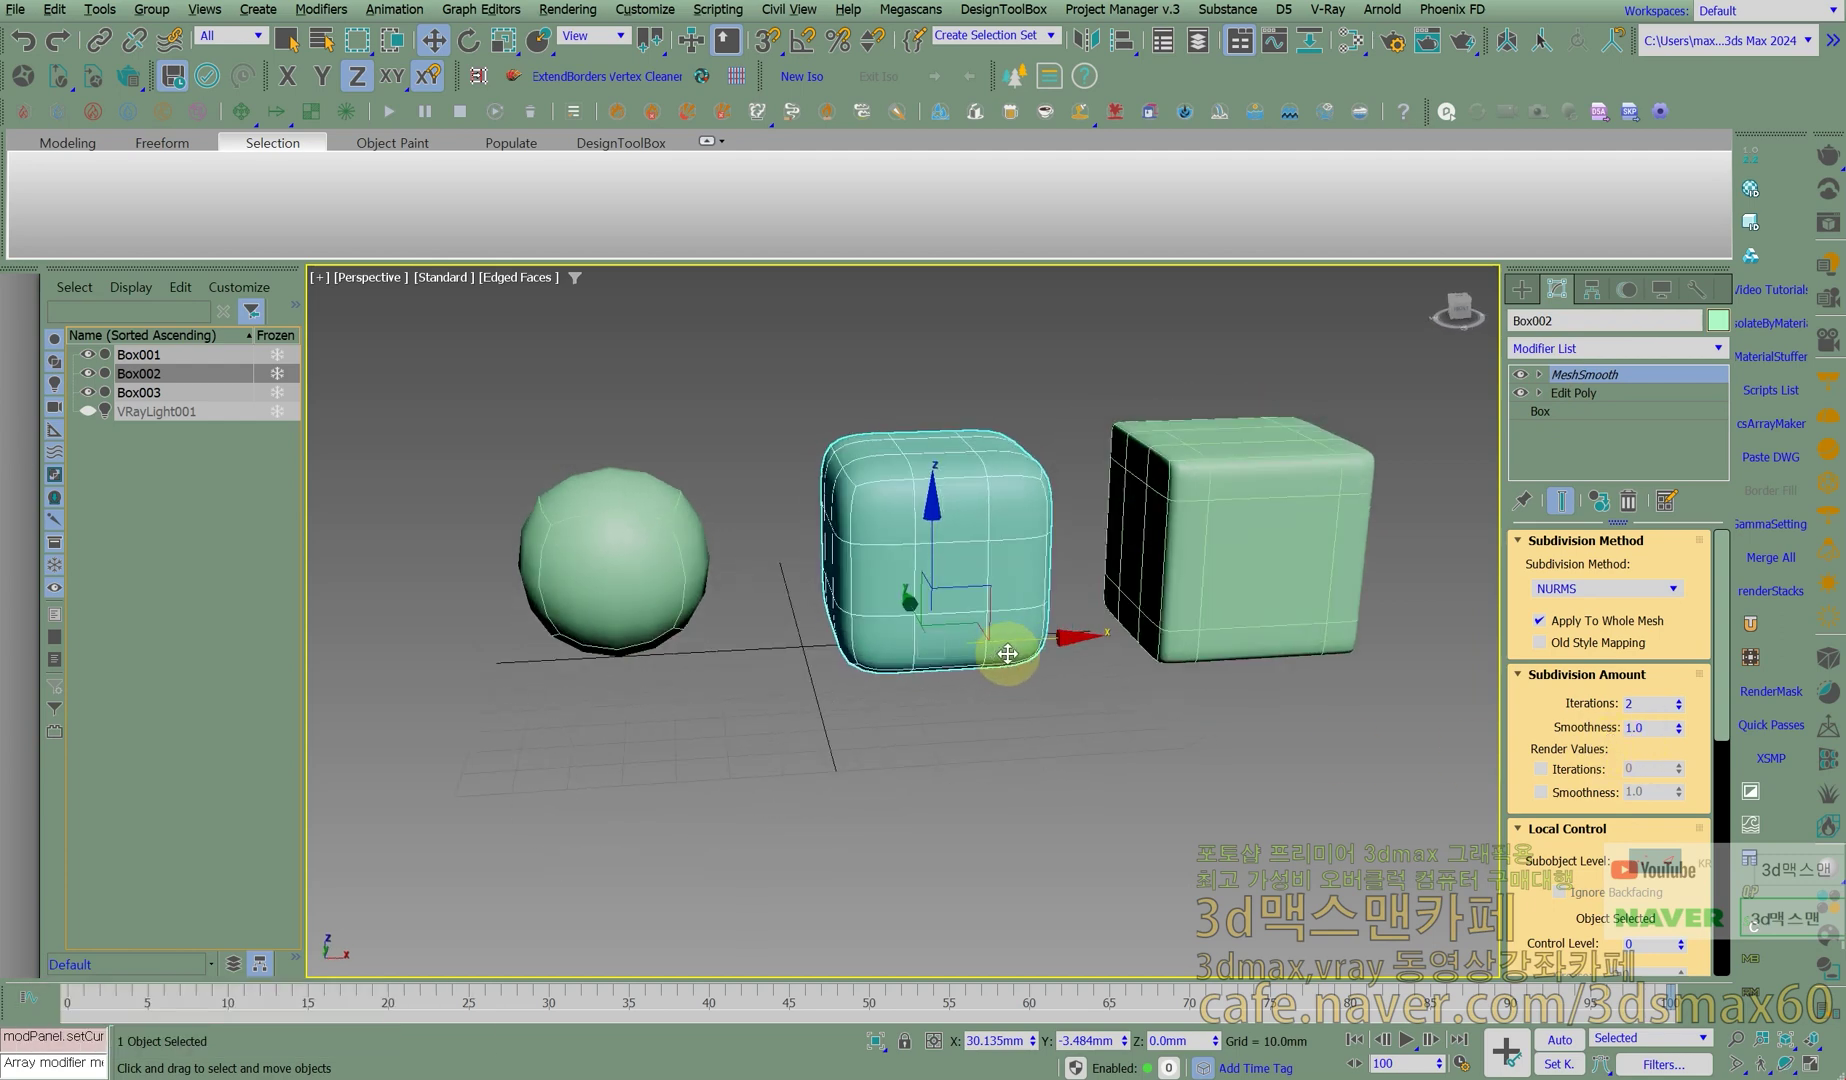
{"action": "left_click", "coordinate": [1253, 562]}
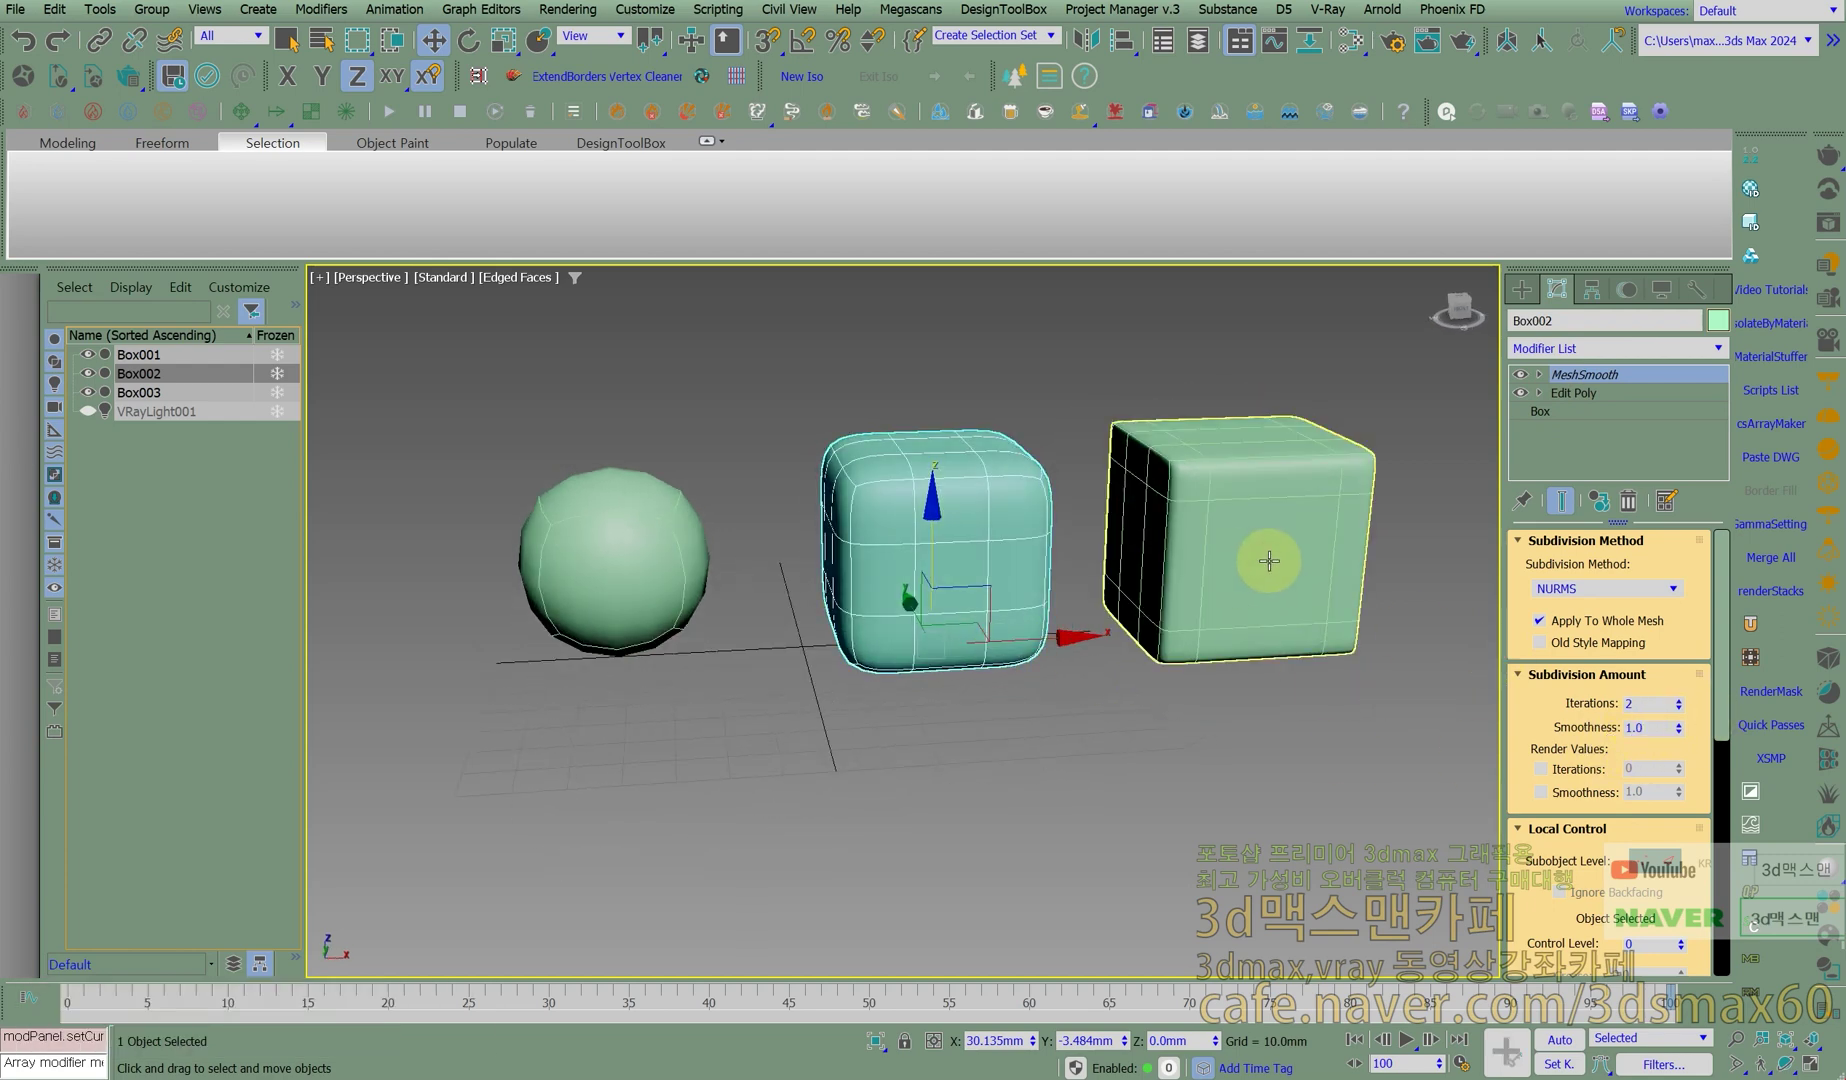
{"action": "left_click", "coordinate": [1269, 561]}
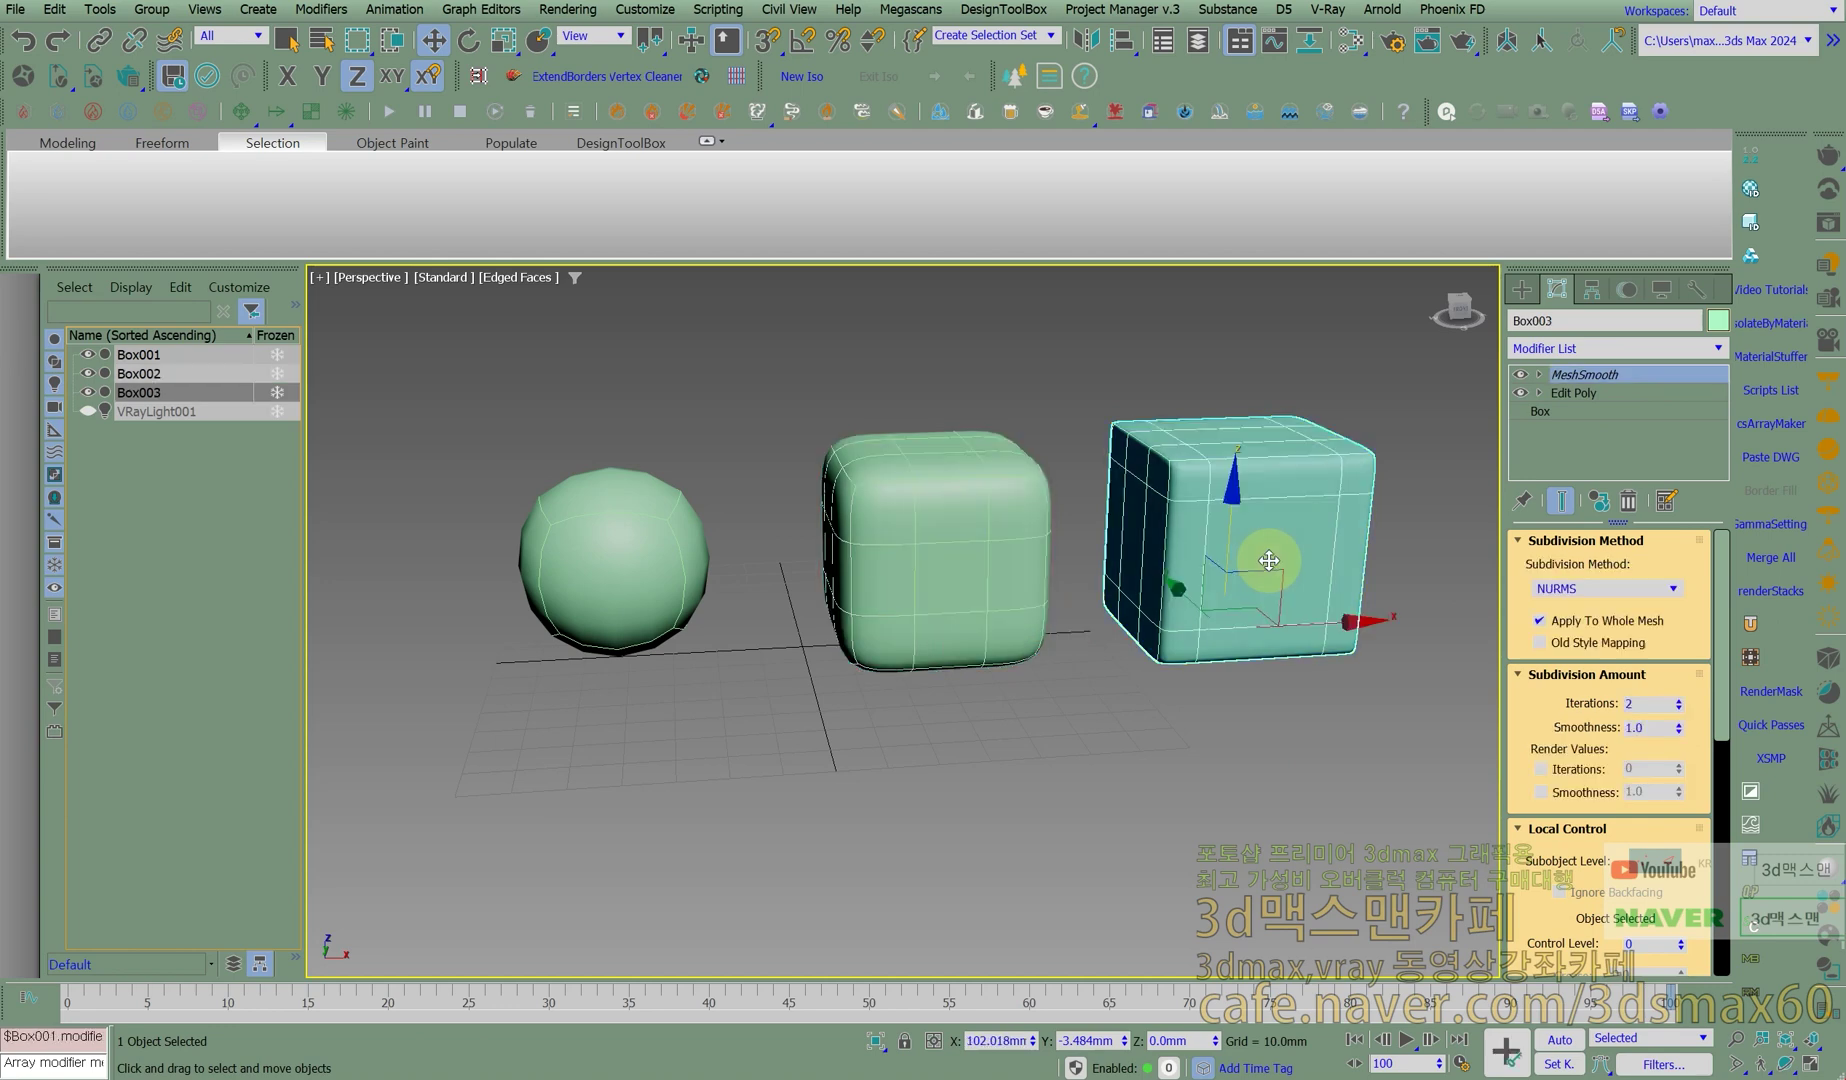
{"action": "left_click", "coordinate": [1680, 701]}
{"action": "left_click", "coordinate": [1680, 701]}
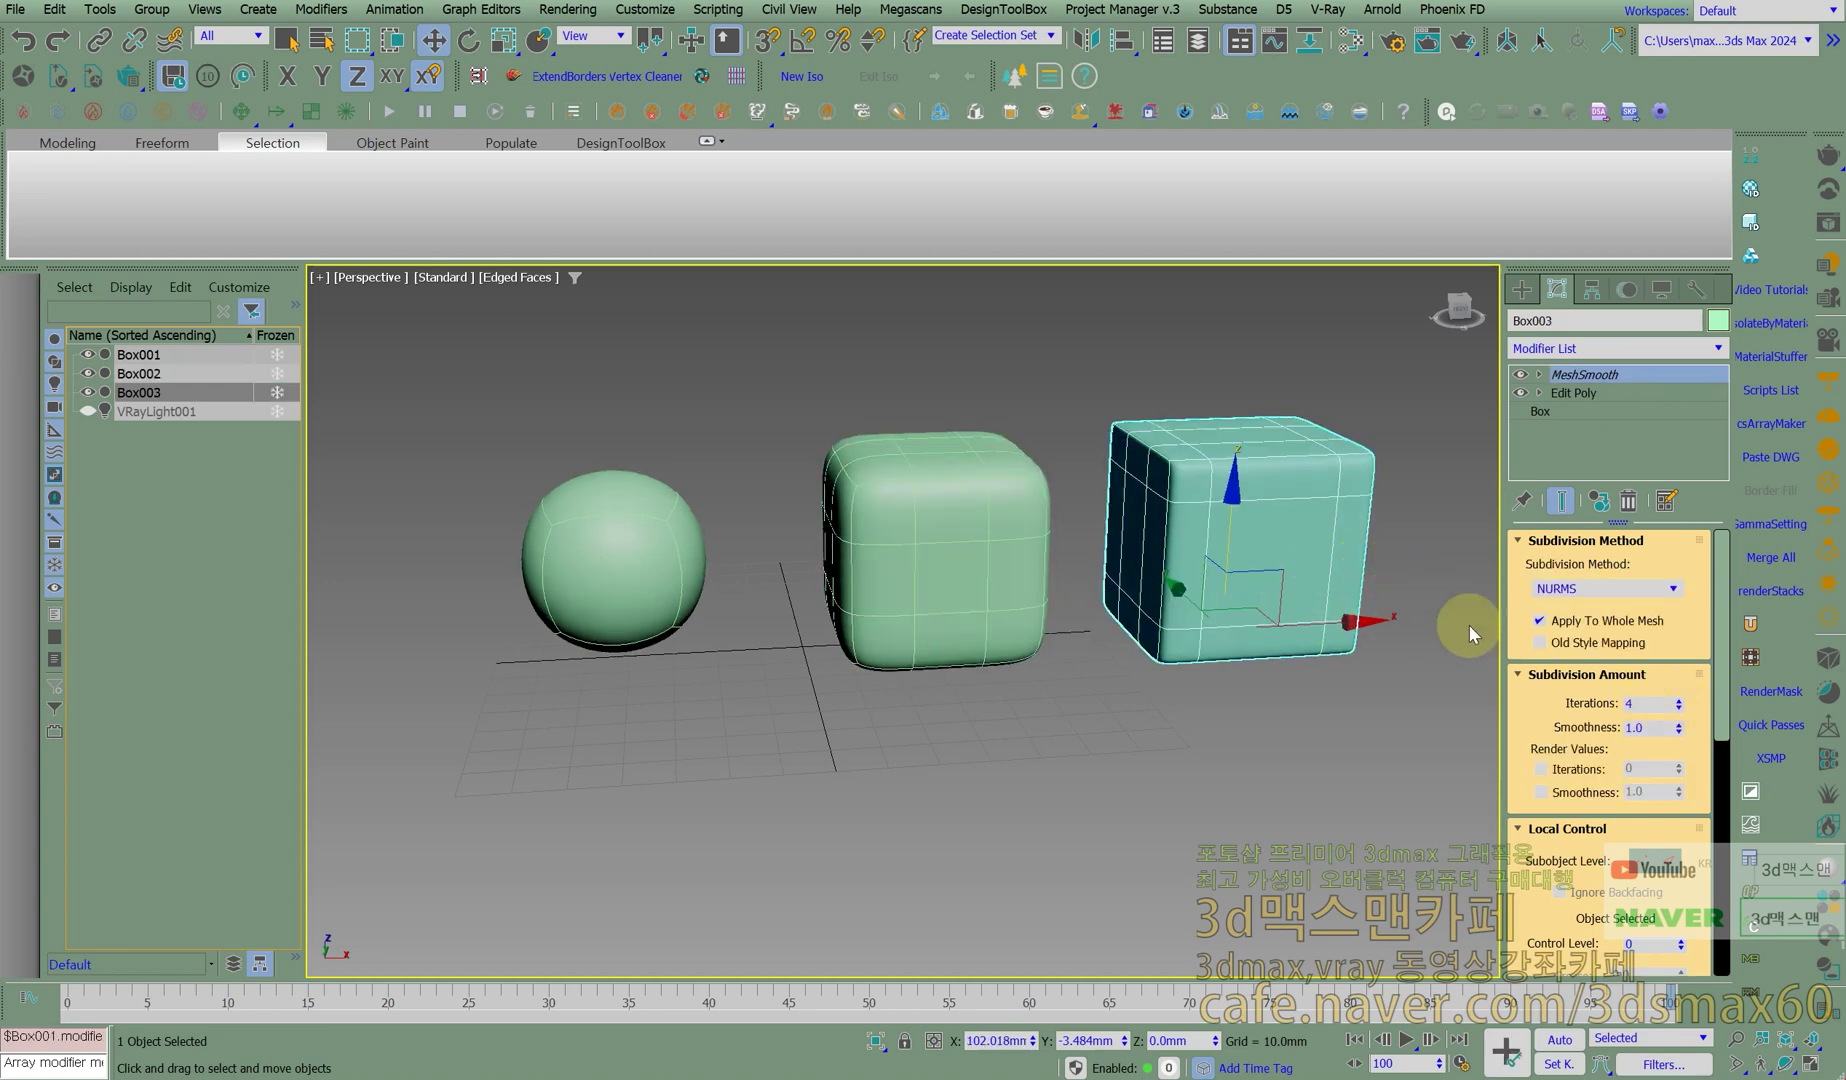
Turn off Isoline Display in the MeshSmooth settings to inspect the full subdivision mesh on the cubes.
{"action": "left_click_drag", "start_coordinate": [1527, 880], "coordinate": [1528, 750]}
{"action": "left_click", "coordinate": [1543, 894]}
{"action": "scroll", "coordinate": [1291, 559], "scroll_direction": "up", "scroll_amount": 4}
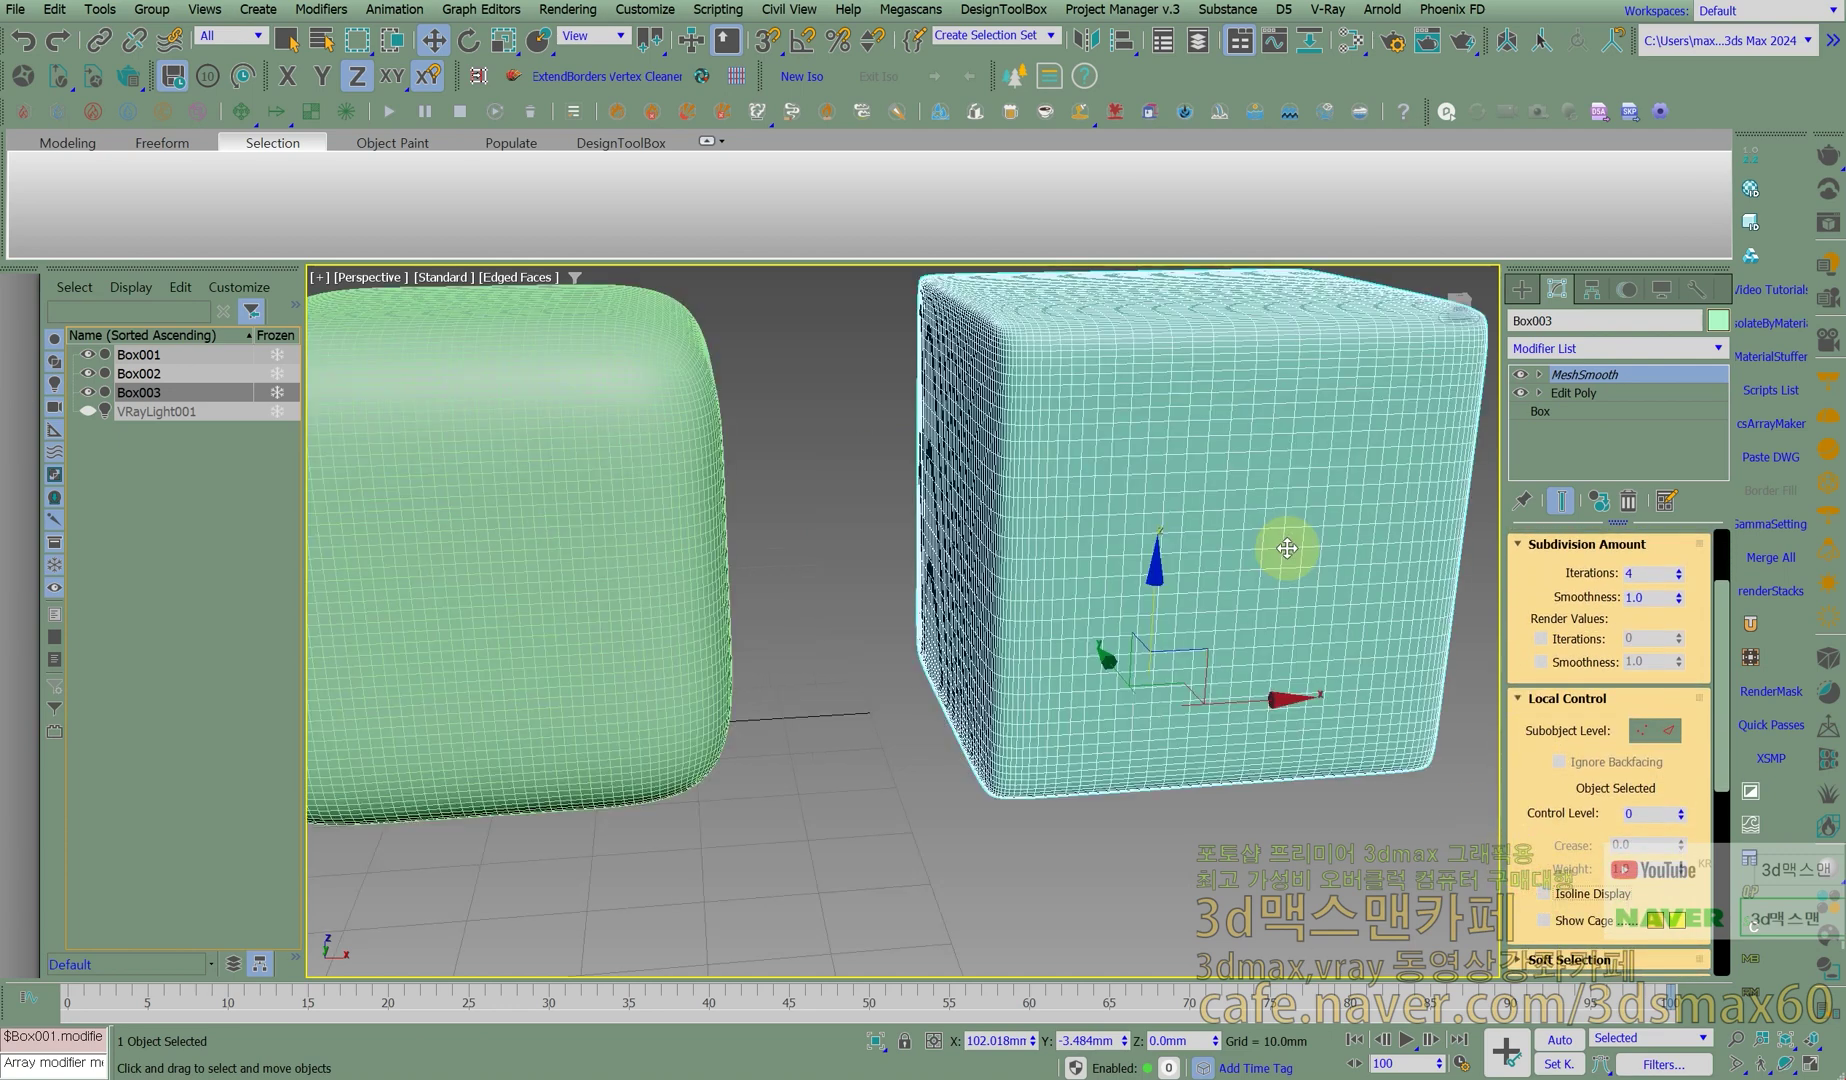
Delete Box001 and Box002 from the scene, keeping Box003.
{"action": "scroll", "coordinate": [1287, 562], "scroll_direction": "down", "scroll_amount": 3}
{"action": "scroll", "coordinate": [950, 735], "scroll_direction": "down", "scroll_amount": 3}
{"action": "left_click", "coordinate": [947, 755]}
{"action": "left_click_drag", "start_coordinate": [490, 483], "coordinate": [490, 483]}
{"action": "key", "text": "Delete"}
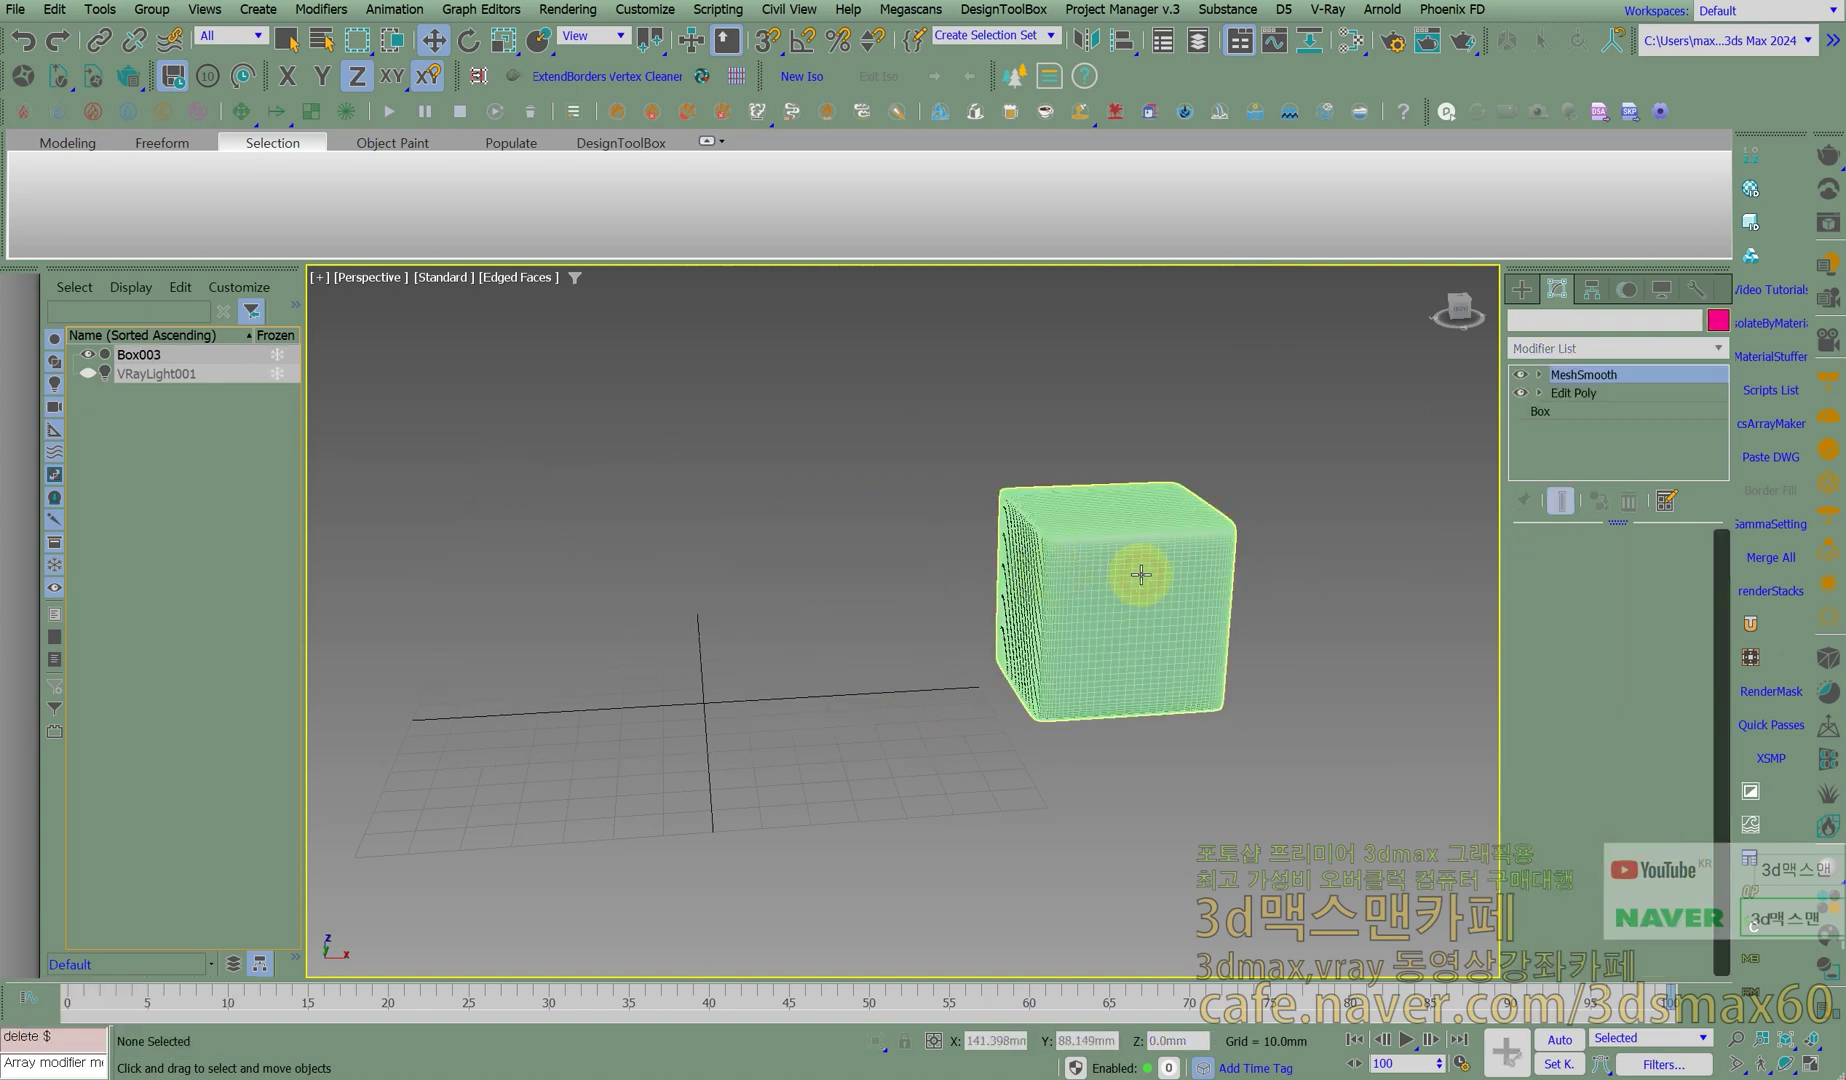
Toggle Show End Result off and on for Box003 to compare its Box, Edit Poly and MeshSmooth levels.
{"action": "left_click", "coordinate": [1141, 574]}
{"action": "left_click", "coordinate": [1575, 393]}
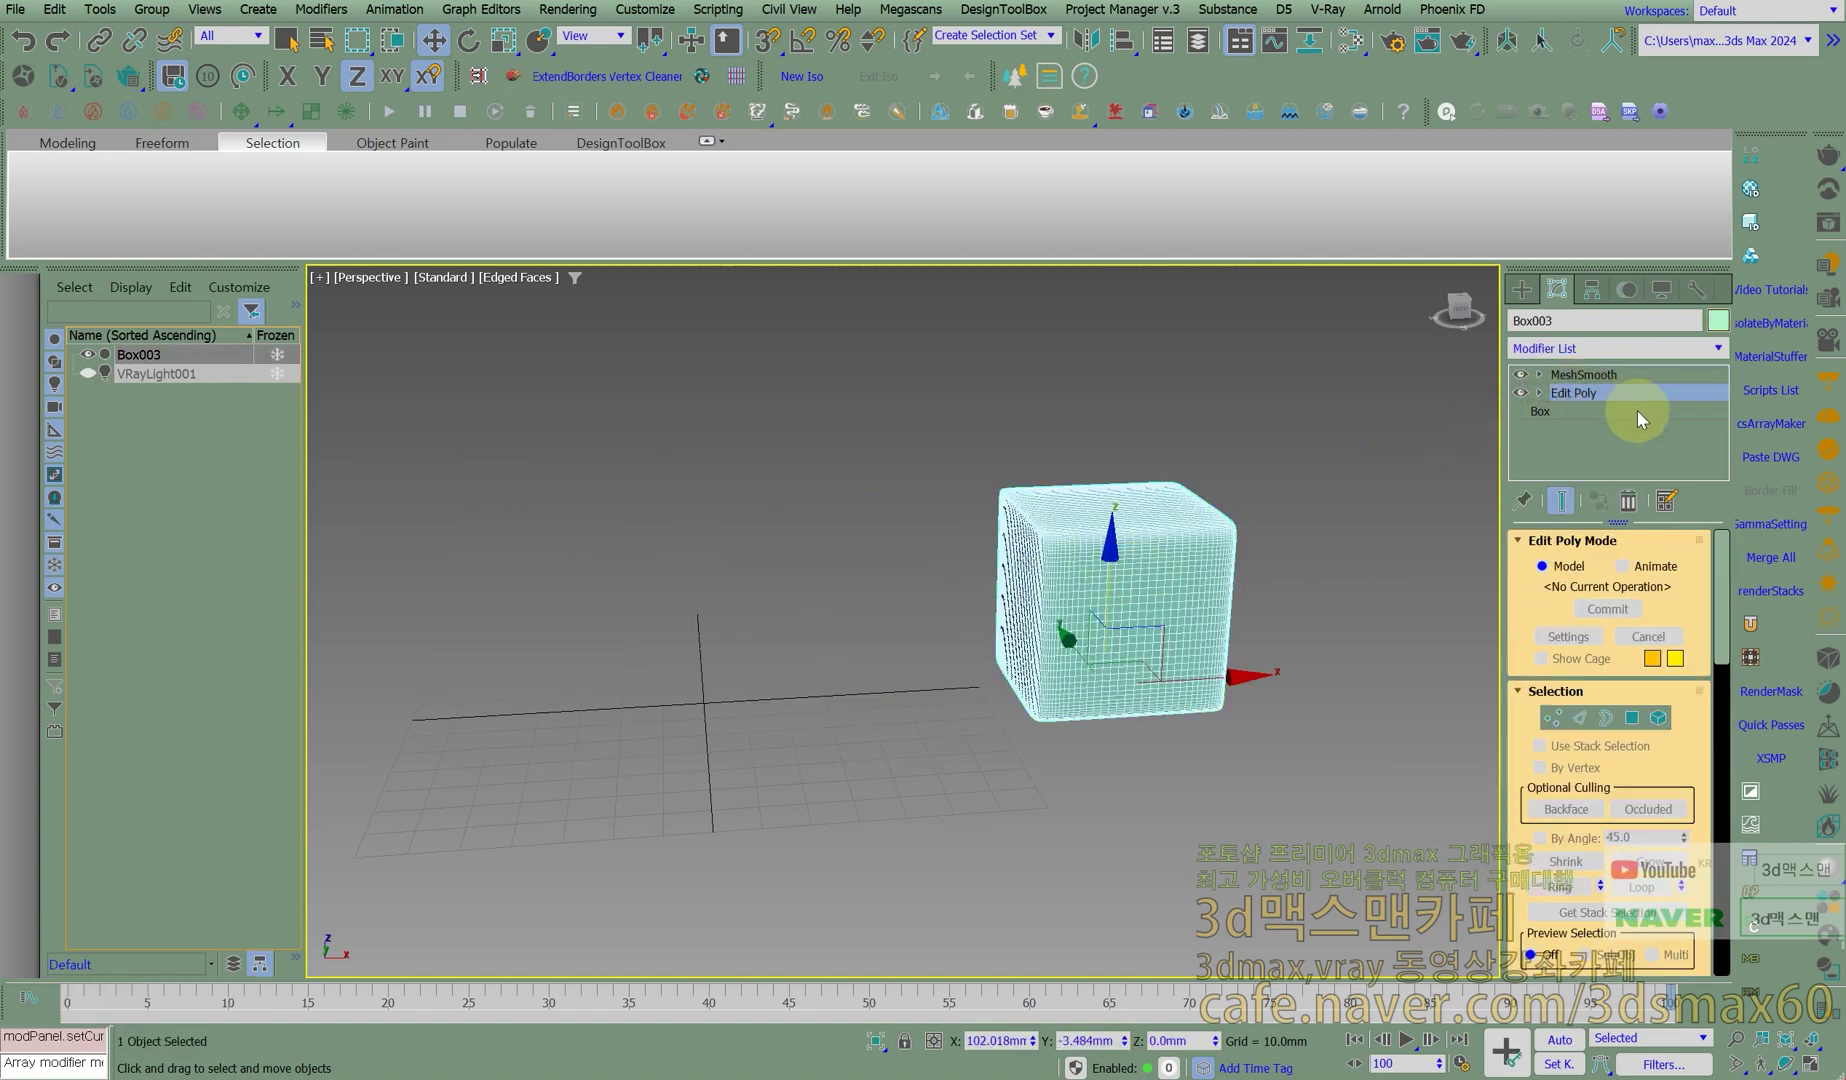
{"action": "left_click", "coordinate": [1559, 500]}
{"action": "left_click", "coordinate": [1541, 411]}
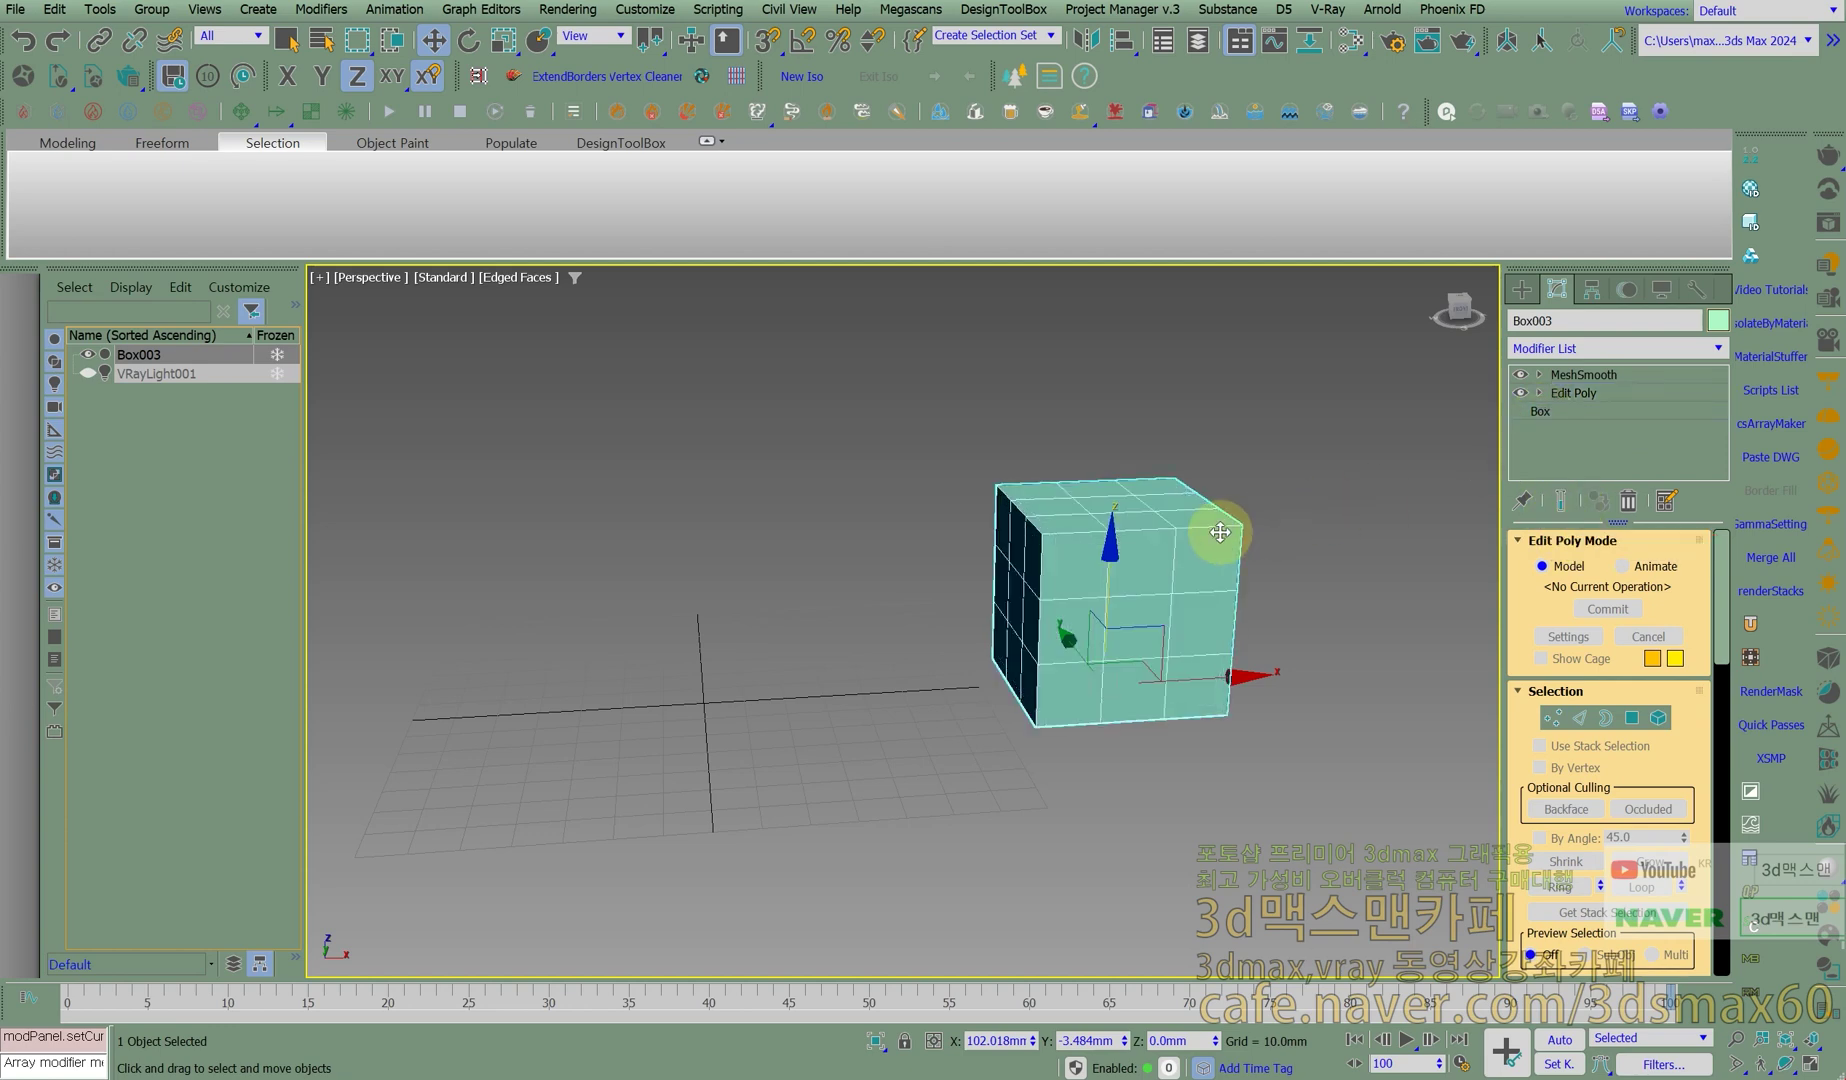
{"action": "left_click", "coordinate": [1560, 396]}
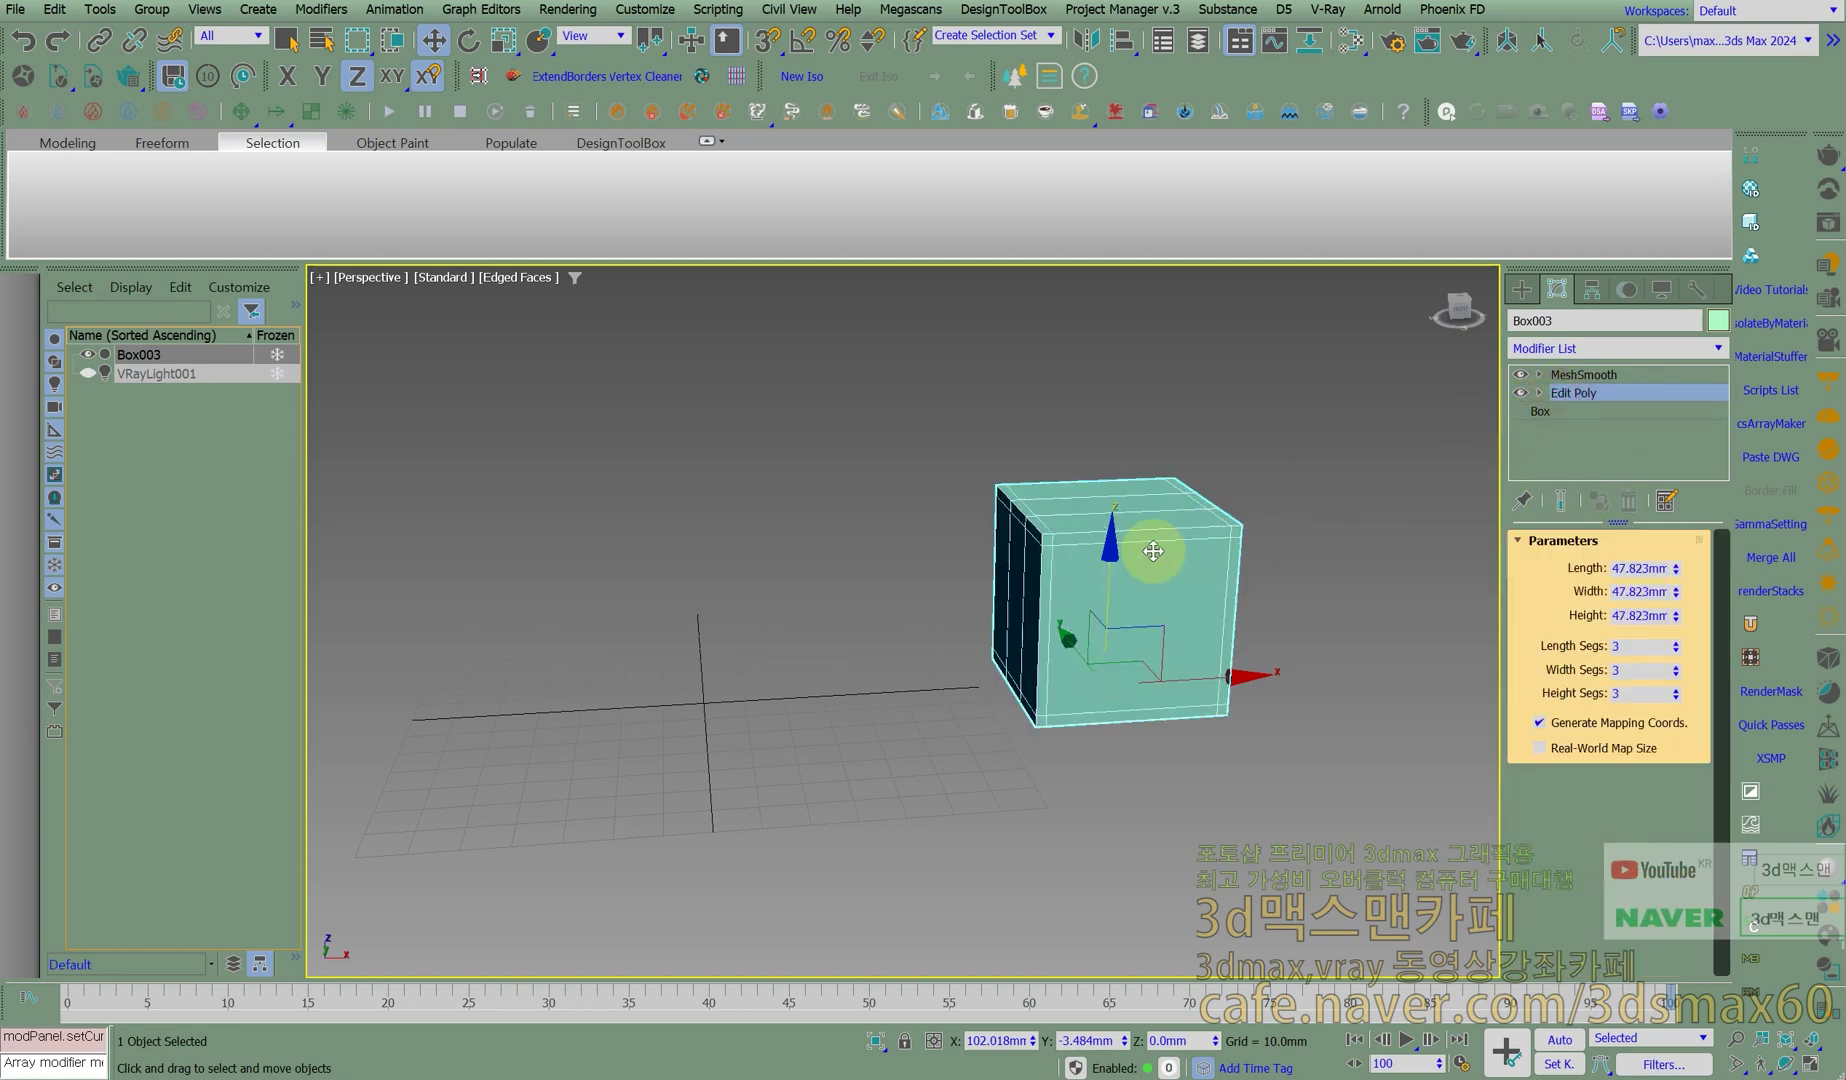
{"action": "left_click", "coordinate": [1572, 377]}
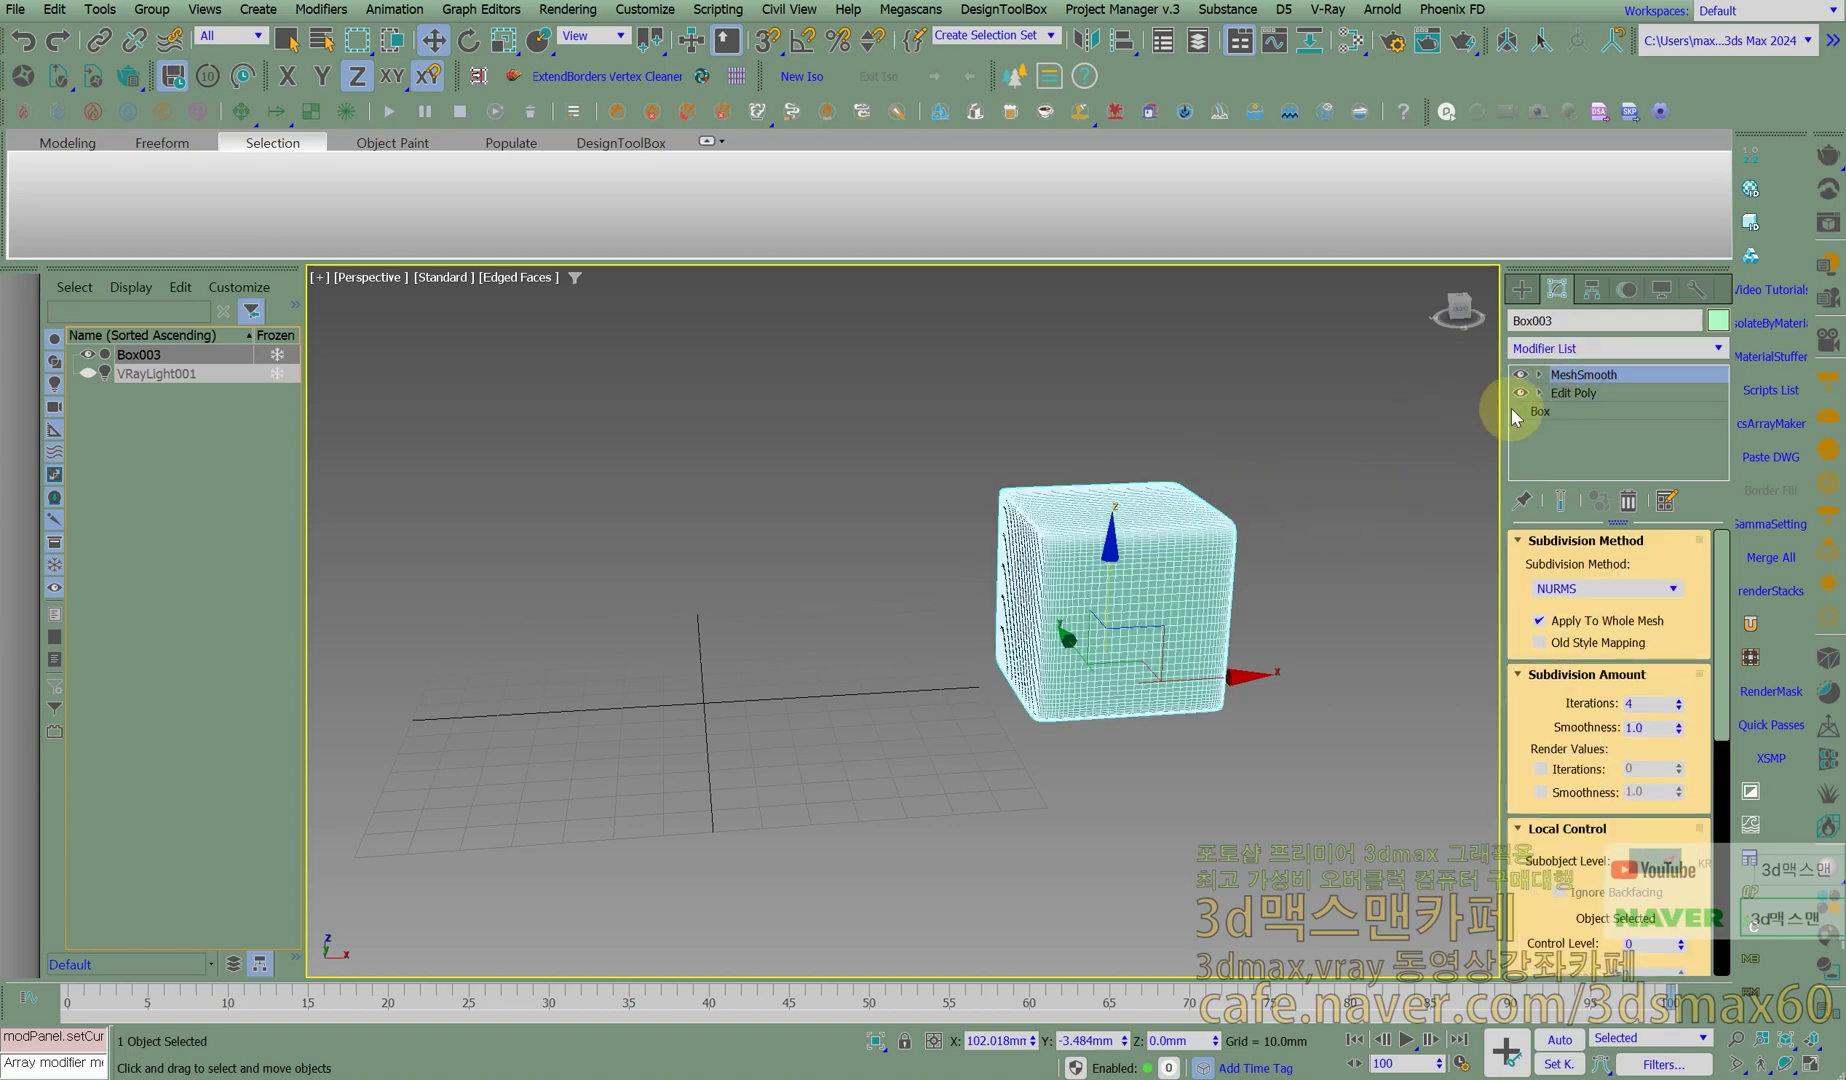
{"action": "left_click", "coordinate": [1562, 393]}
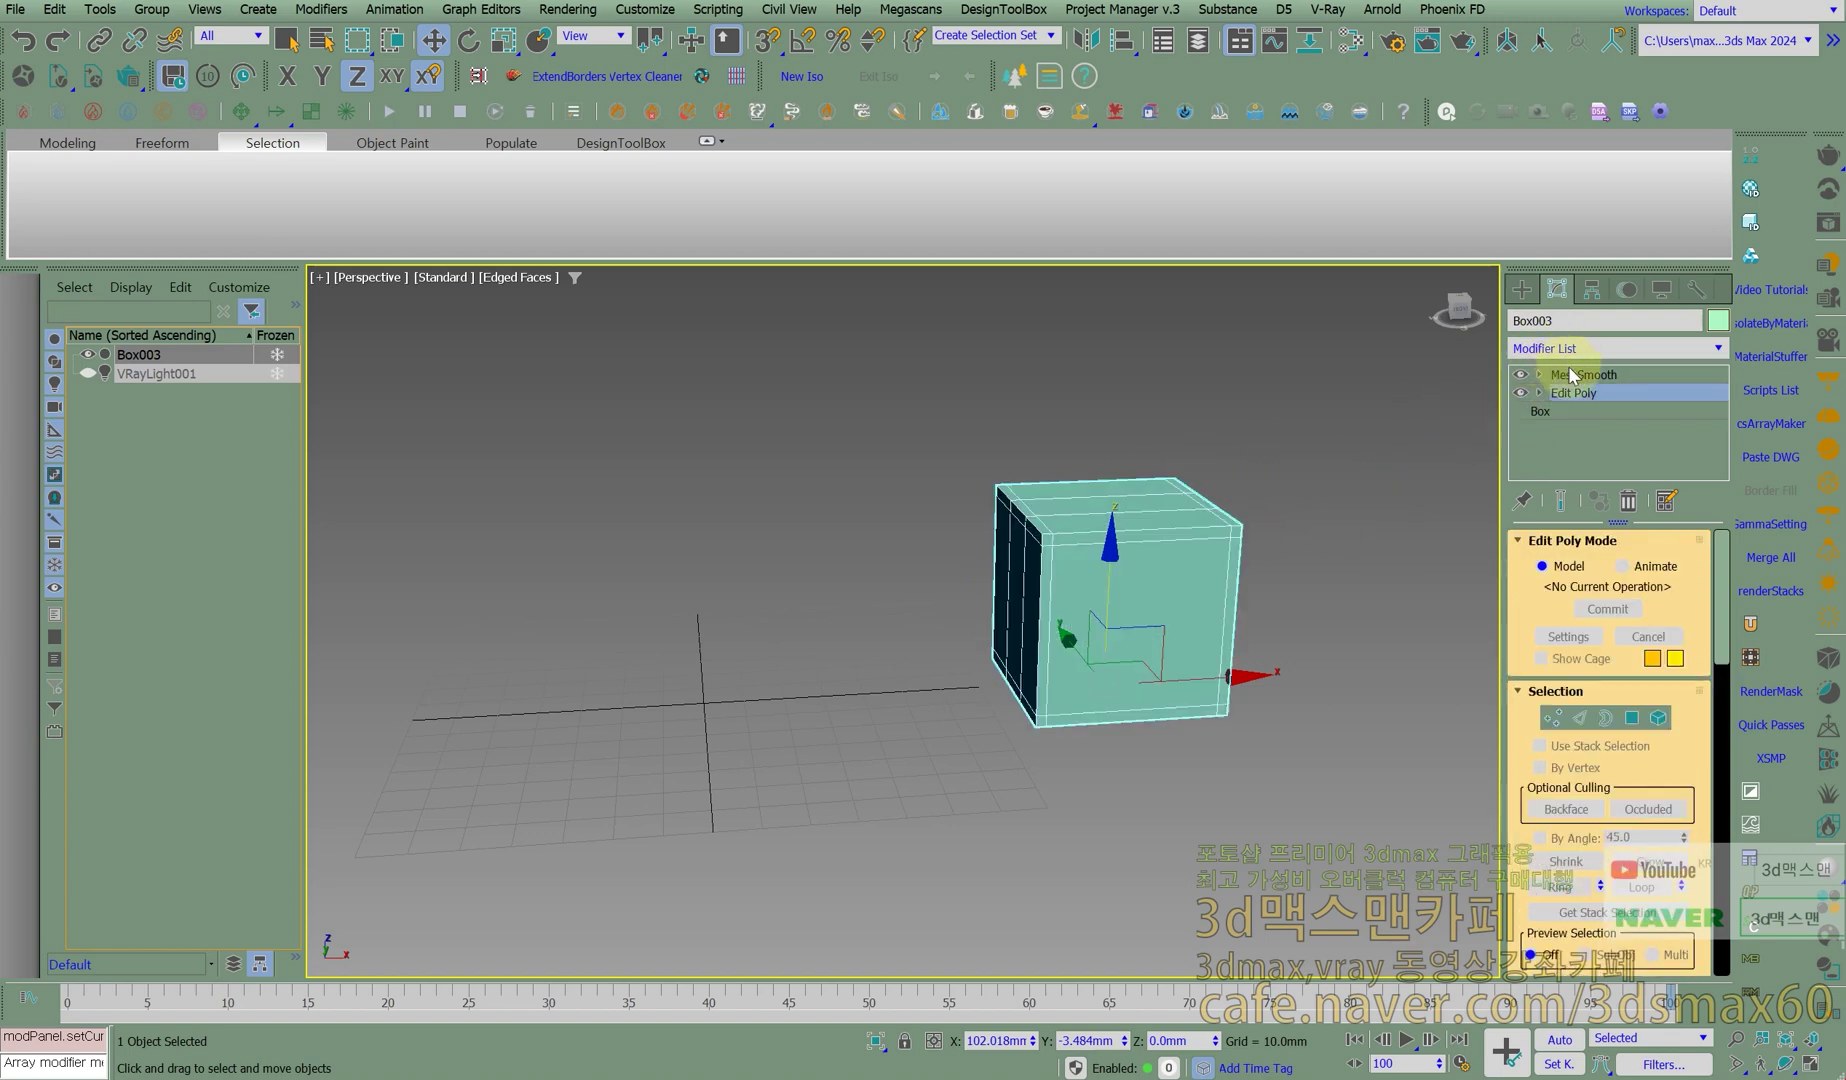
{"action": "left_click", "coordinate": [1560, 501]}
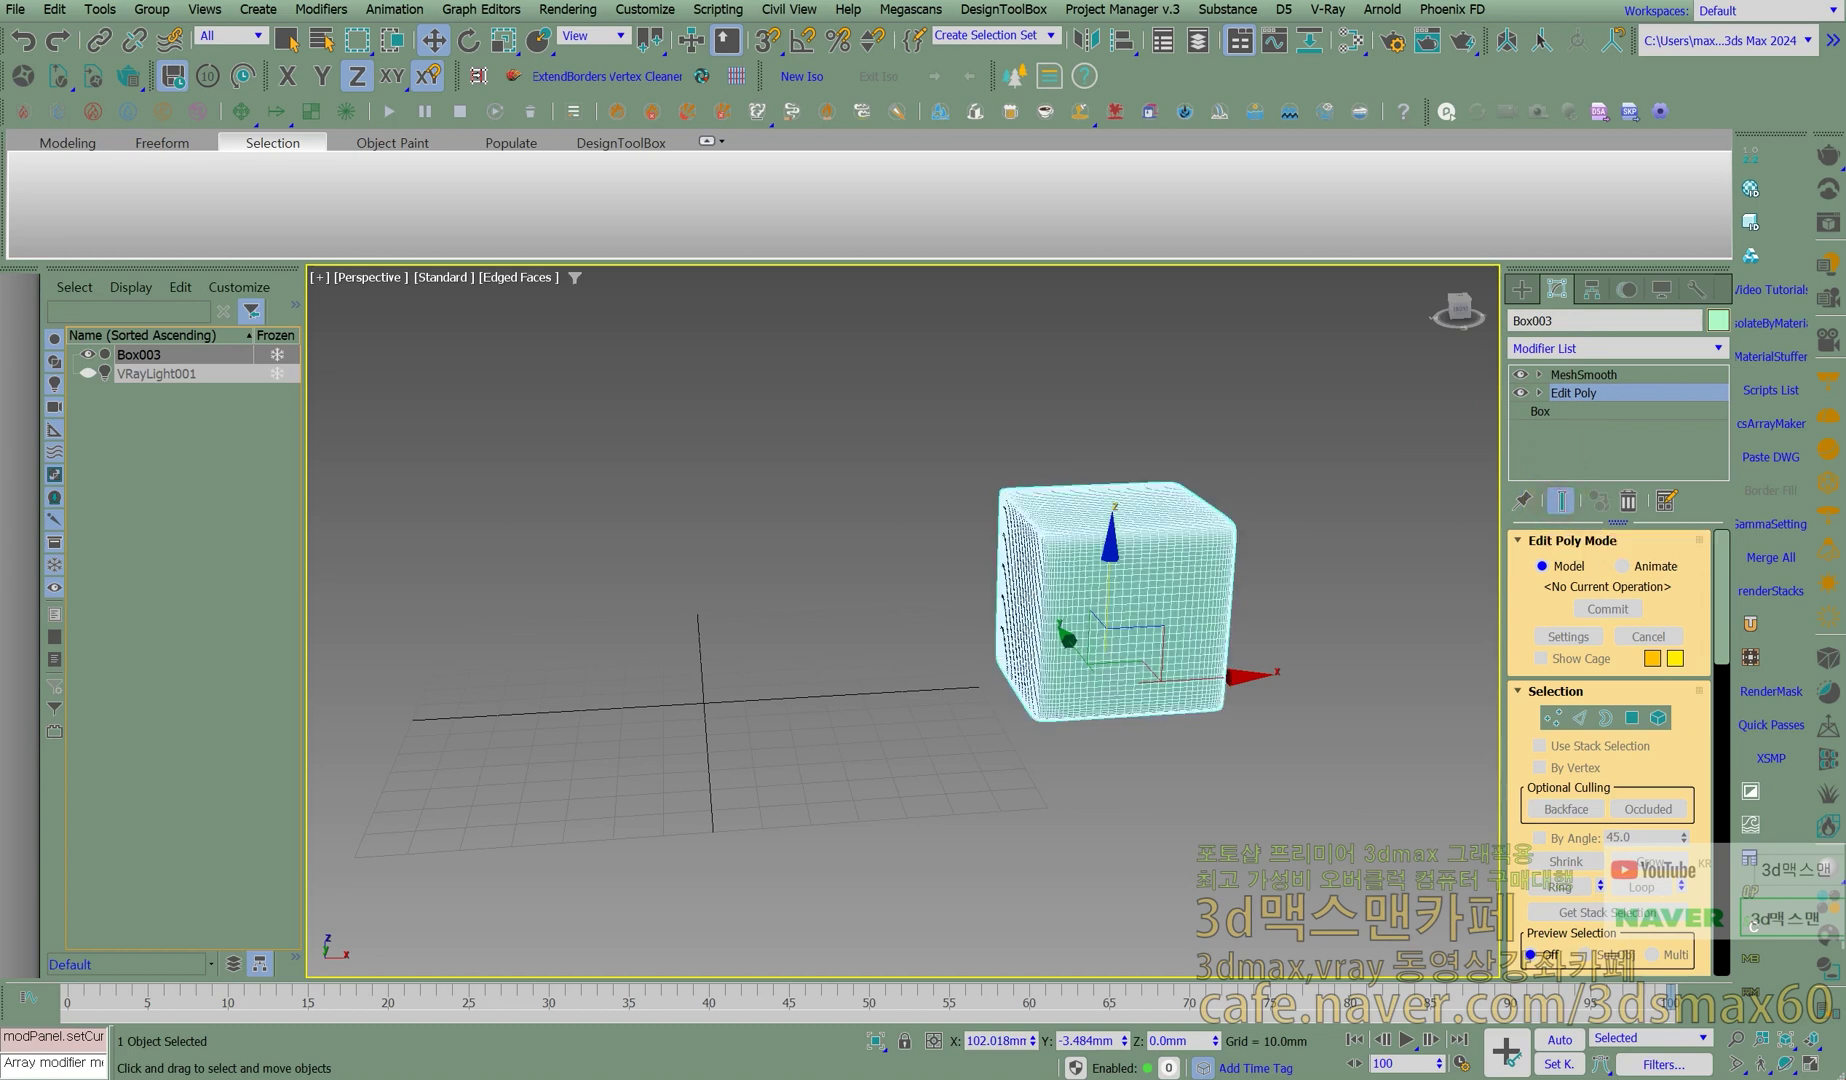
In the WordPad lesson notes, add the line "show end result" below "mesh smooth" and return to 3ds Max.
{"action": "key", "text": "Return"}
{"action": "key", "text": "d"}
{"action": "key", "text": "s"}
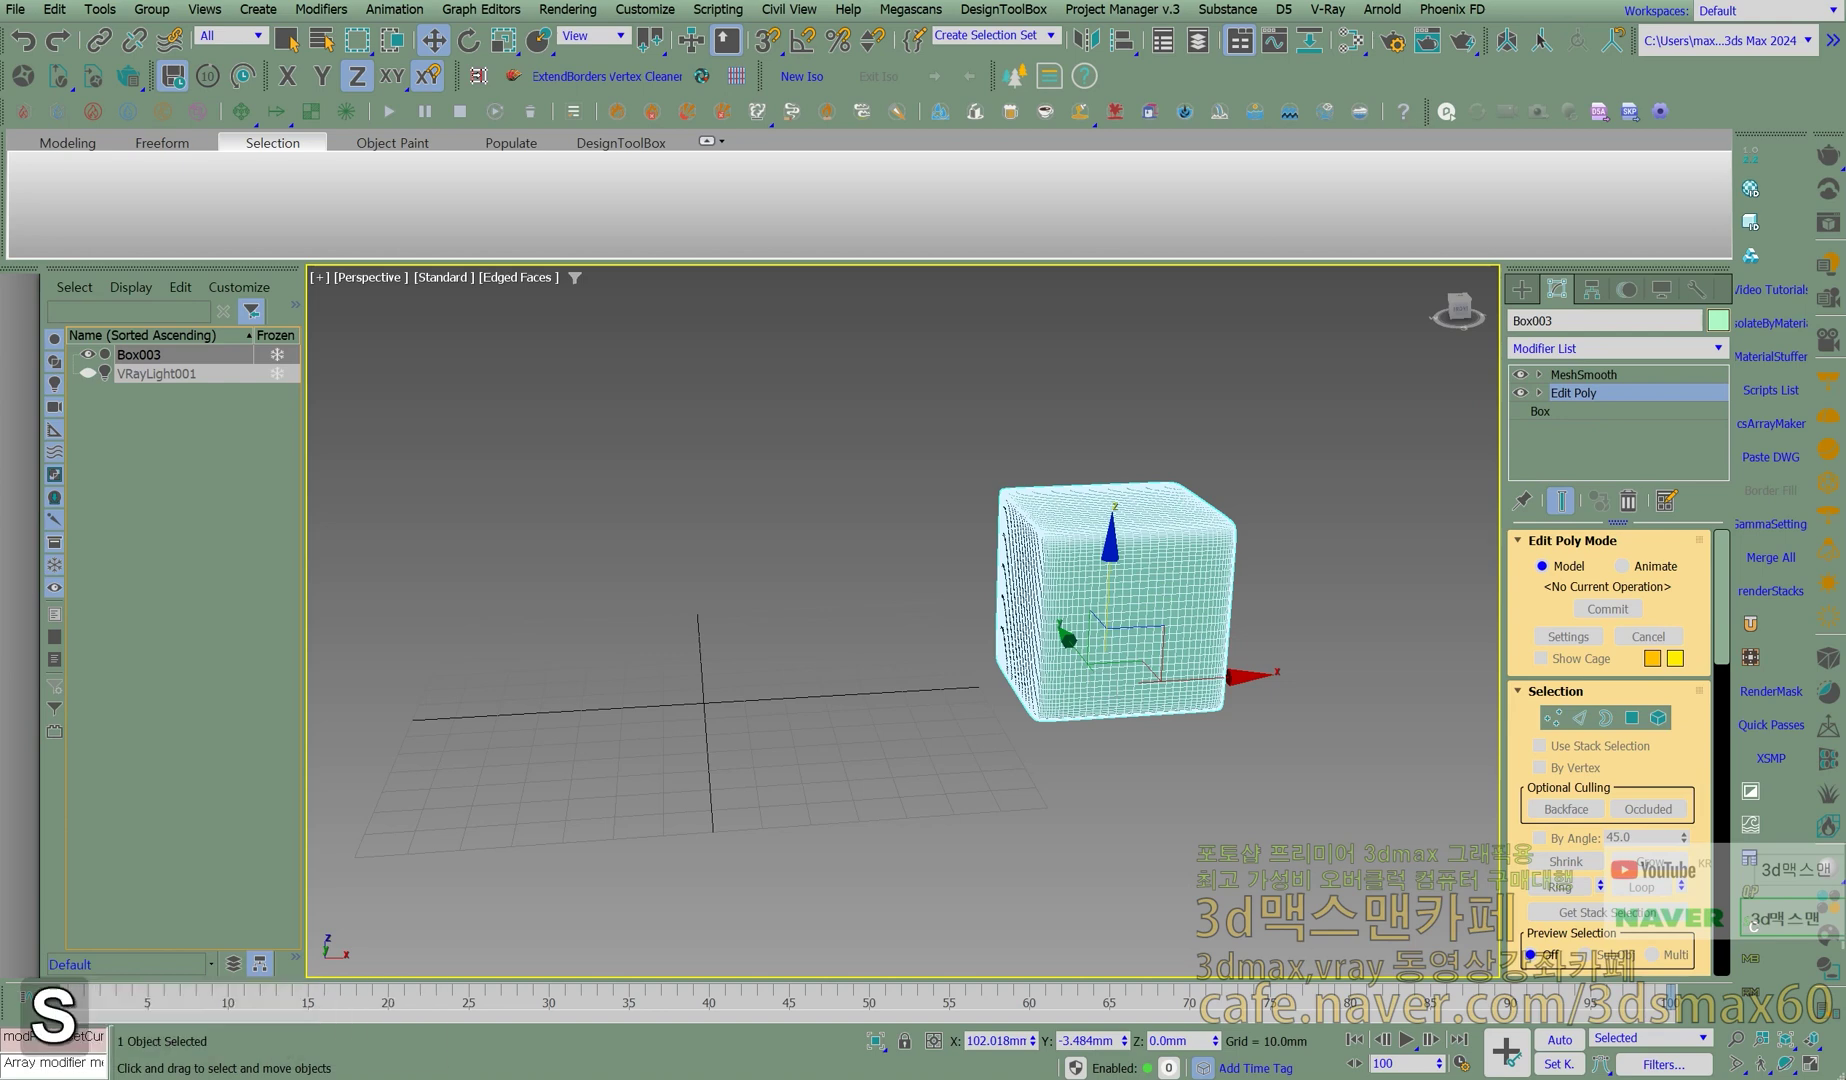
{"action": "key", "text": "h"}
{"action": "key", "text": "o"}
{"action": "key", "text": "e"}
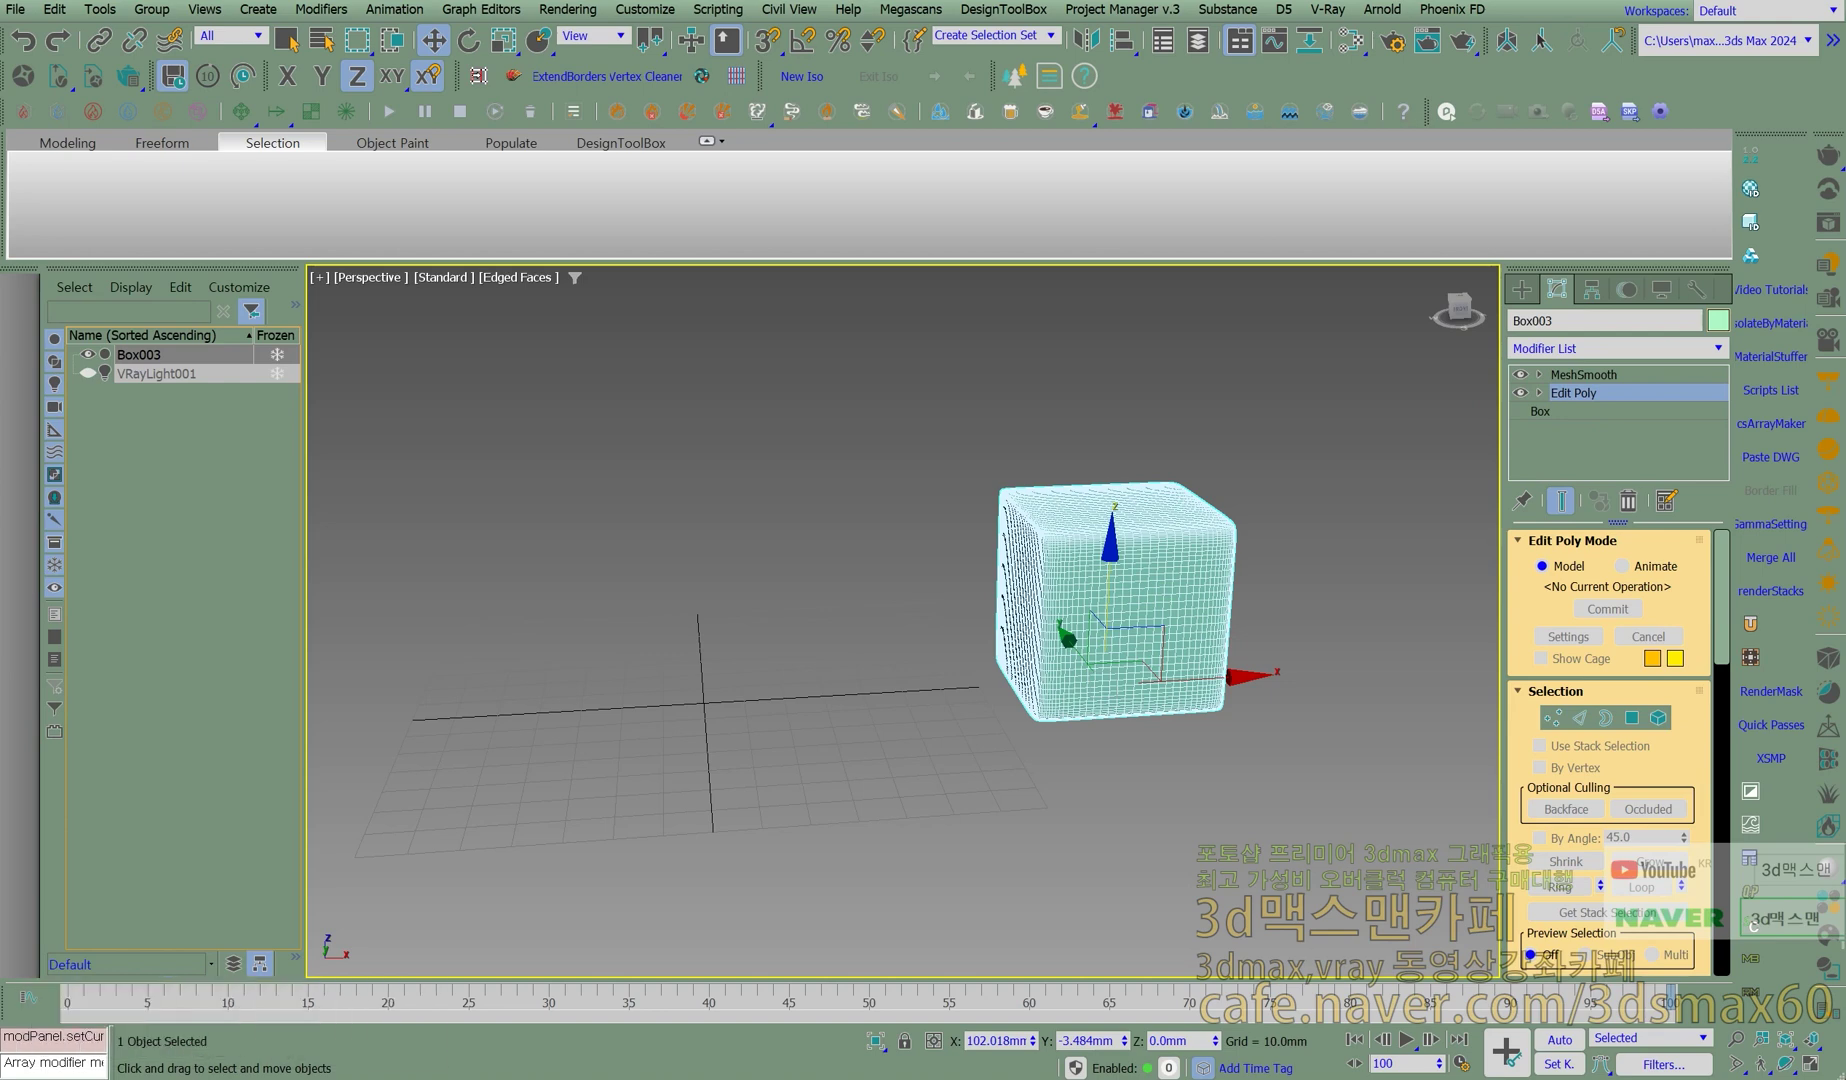
{"action": "left_click_drag", "start_coordinate": [472, 125], "coordinate": [948, 154]}
{"action": "key", "text": "BackSpace"}
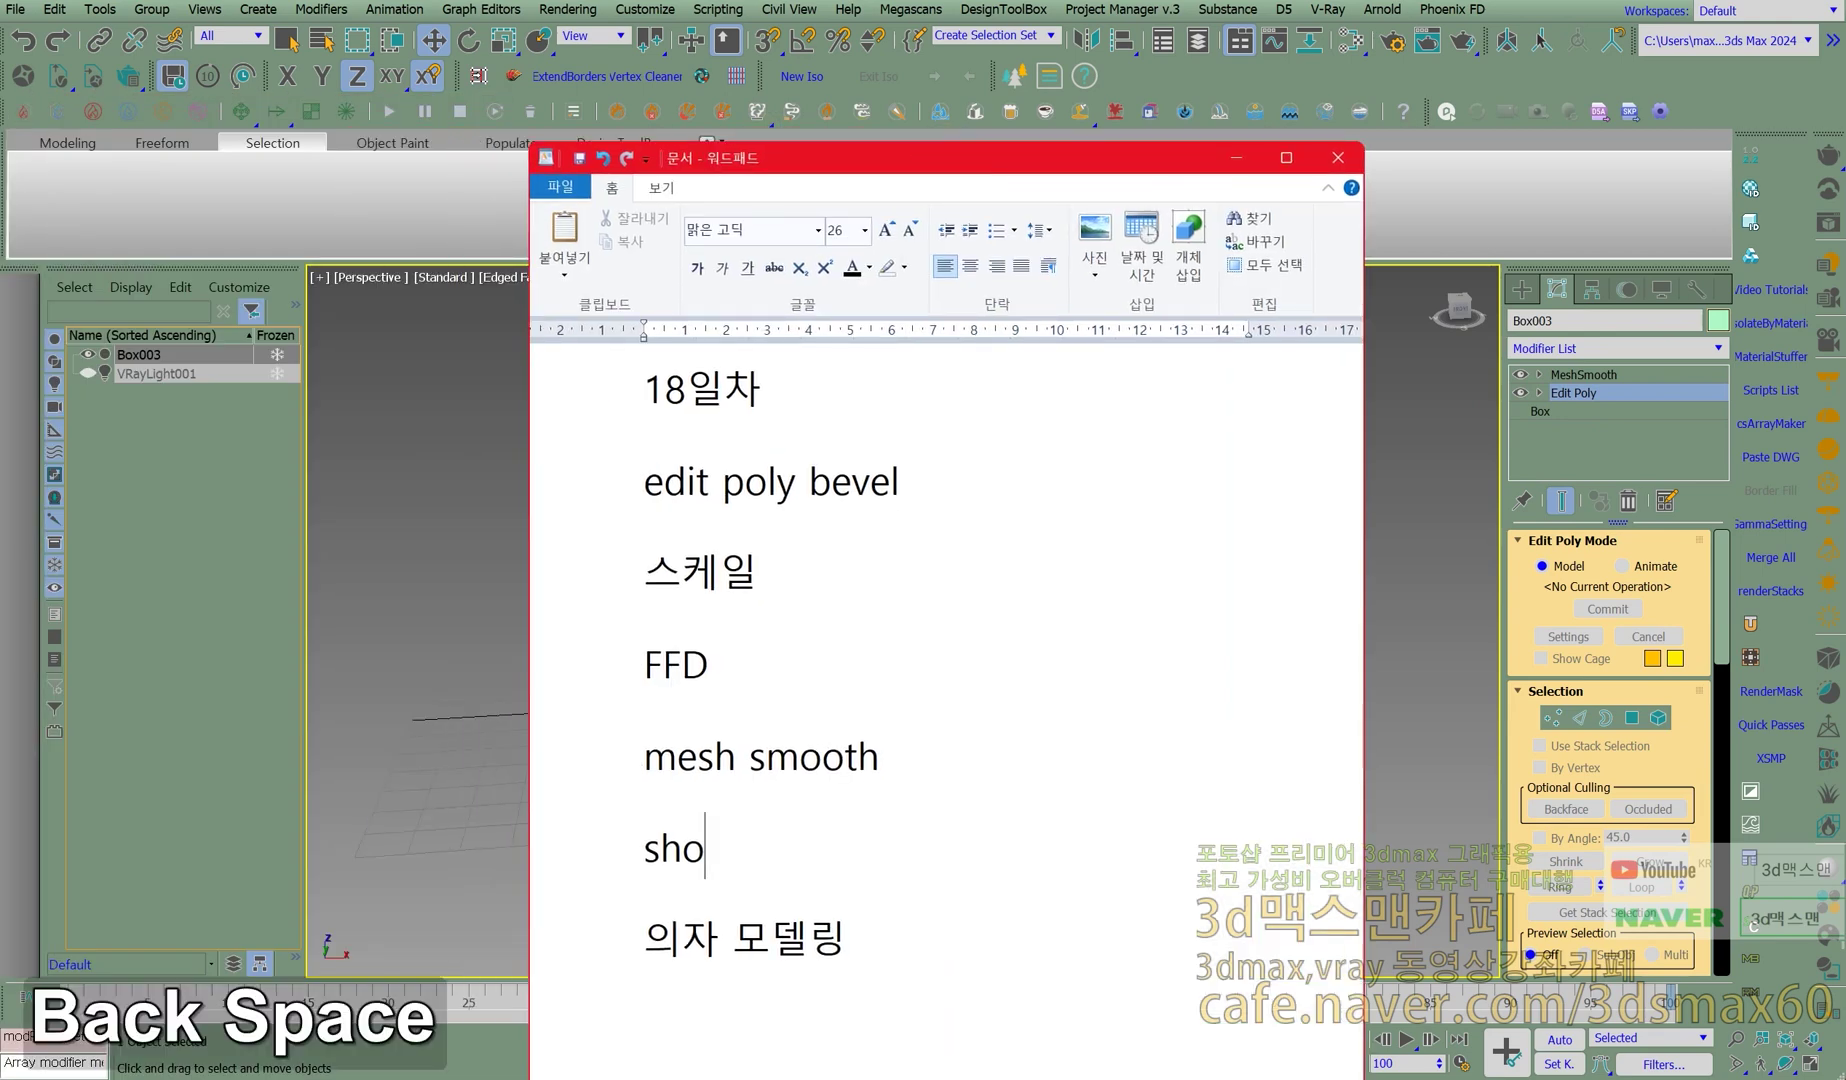
{"action": "type", "text": "w end ew"}
{"action": "key", "text": "BackSpace"}
{"action": "key", "text": "BackSpace"}
{"action": "type", "text": "result"}
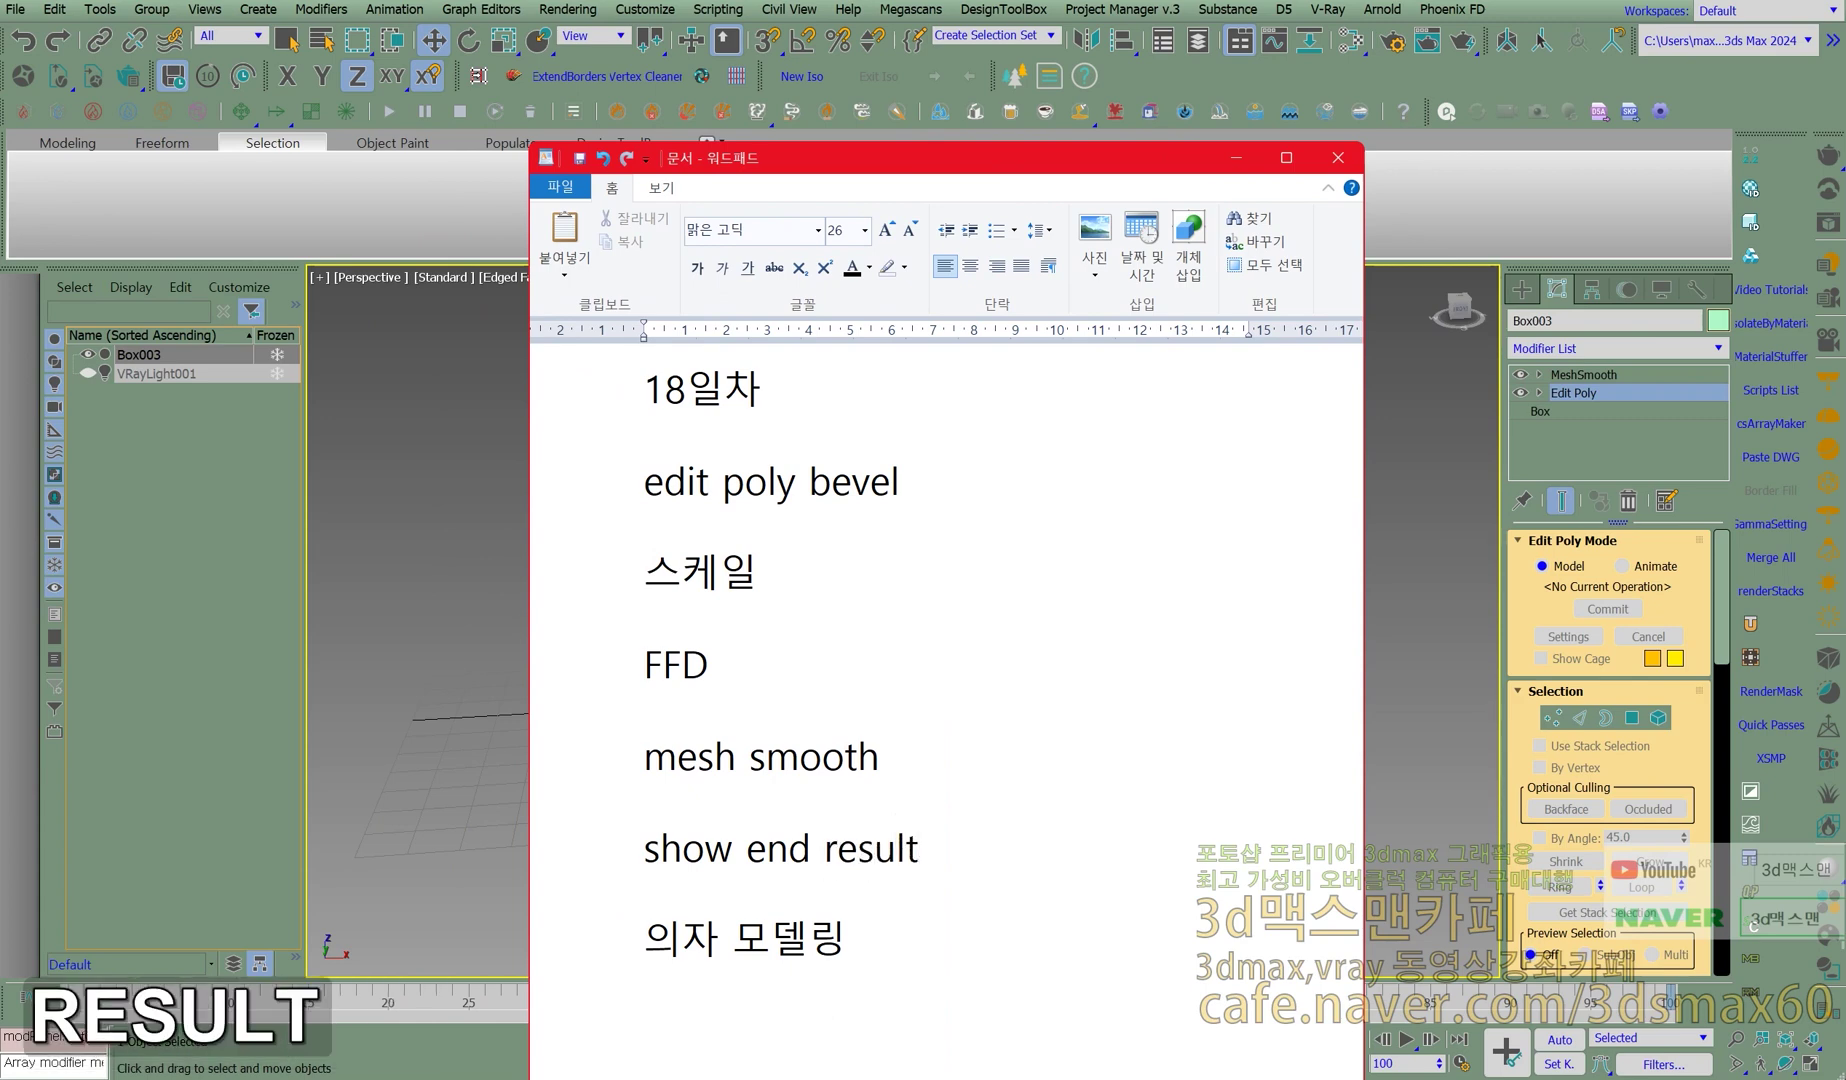
{"action": "left_click_drag", "start_coordinate": [960, 157], "coordinate": [0, 160]}
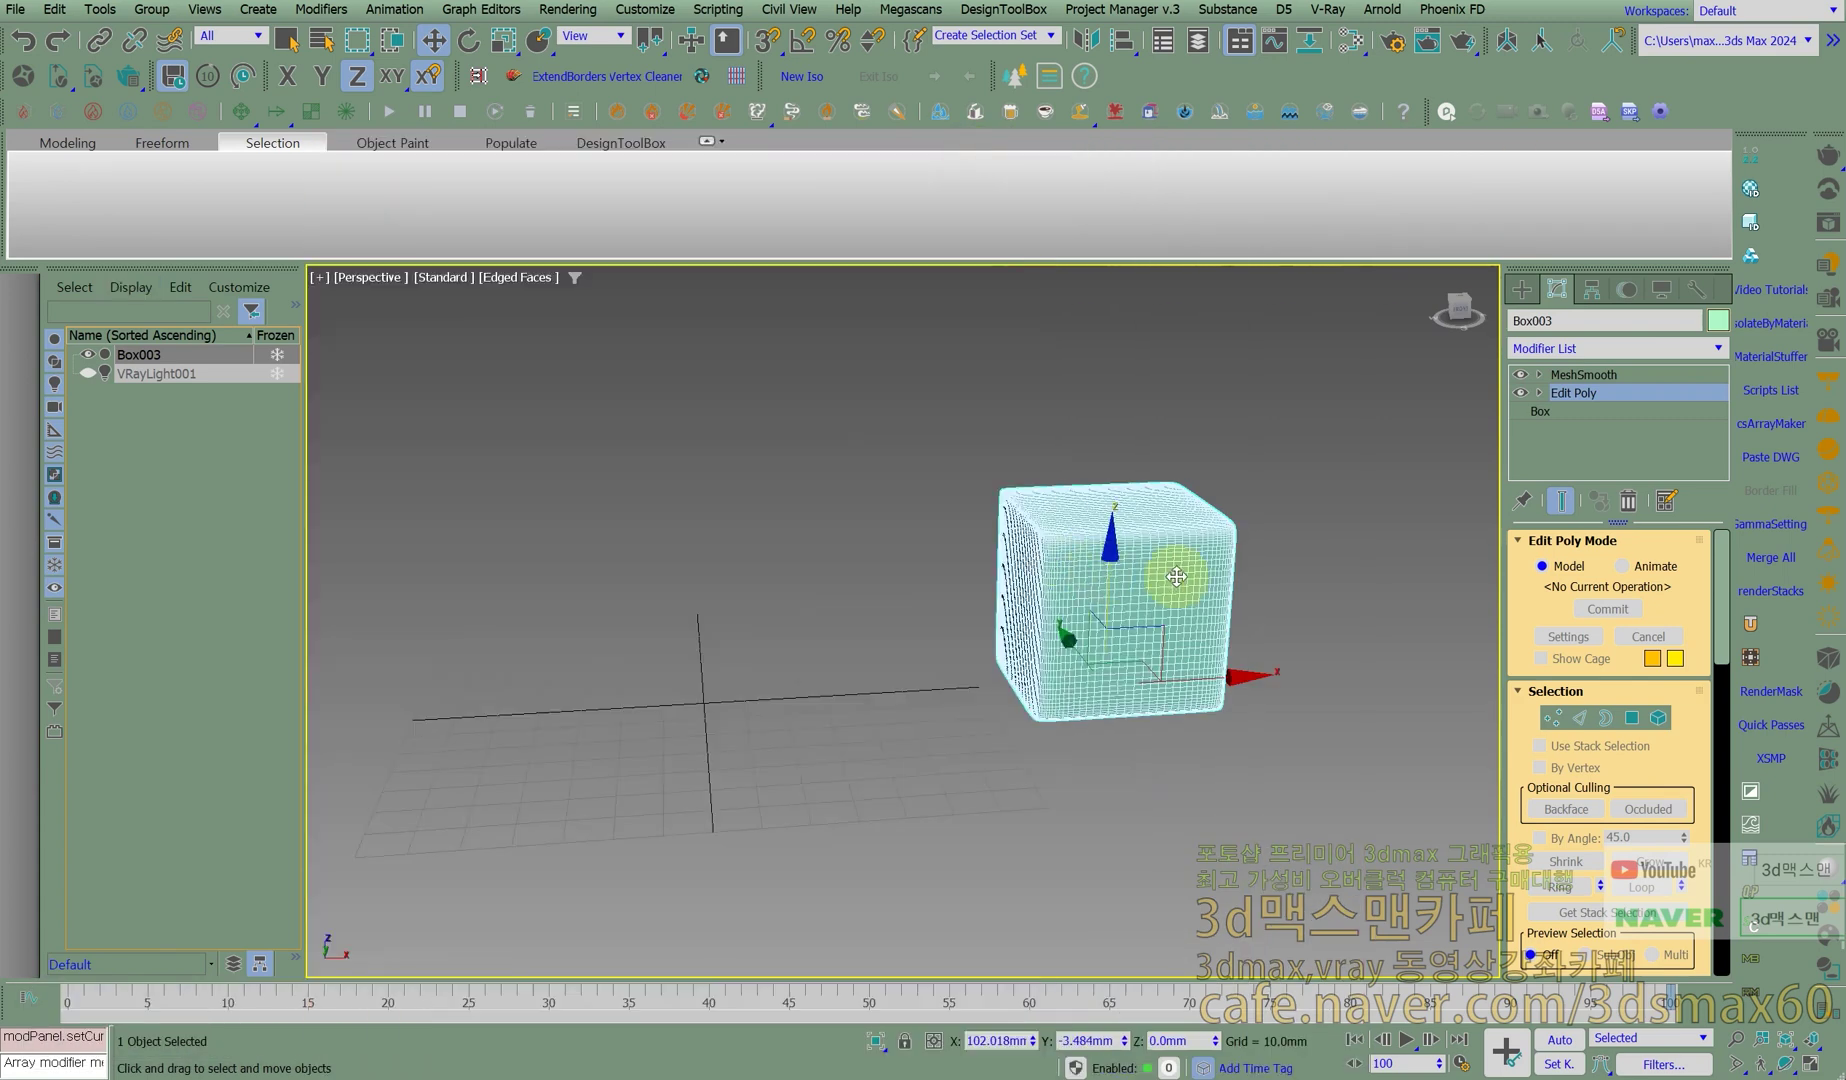
Enter the Edit Poly vertex level of Box003, turn on Isoline Display in MeshSmooth, and inspect the control vertices.
{"action": "left_click", "coordinate": [1552, 717]}
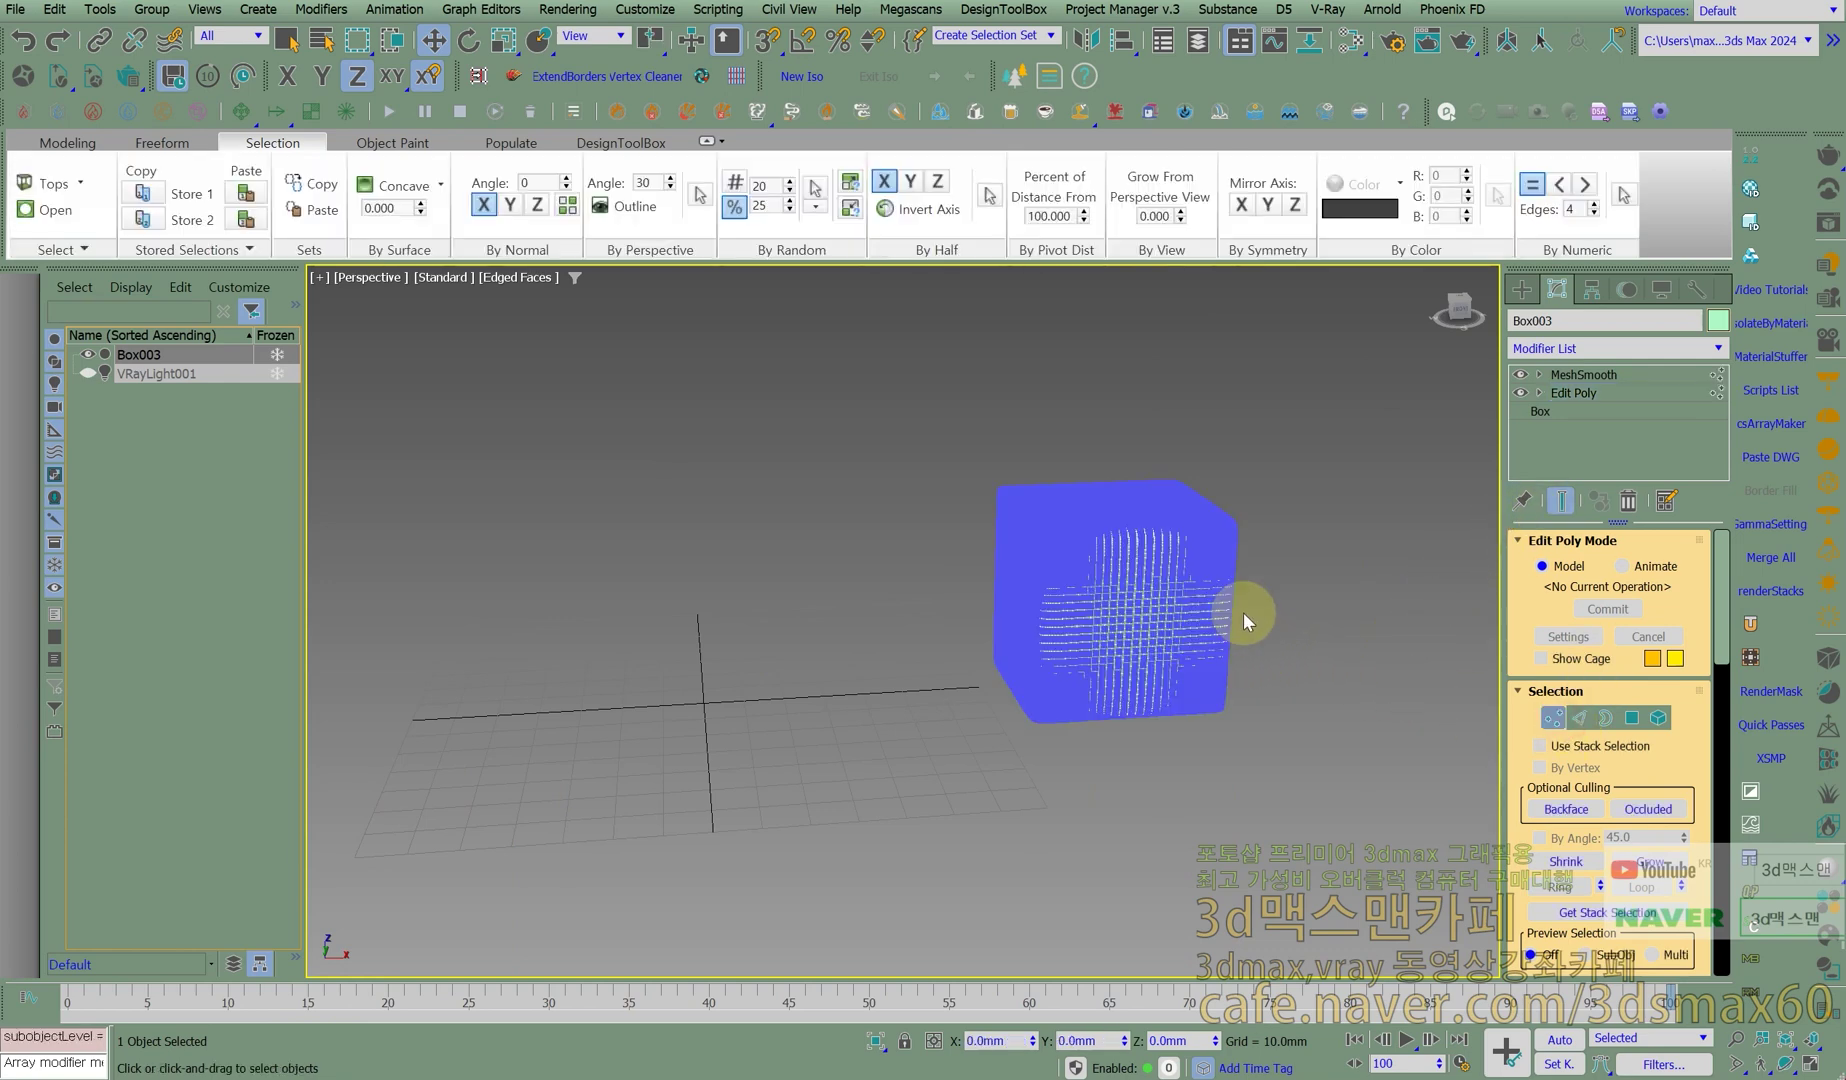
{"action": "mouse_move", "coordinate": [1174, 587]}
{"action": "middle_mouse_down", "text": "alt"}
{"action": "mouse_move", "coordinate": [1112, 577]}
{"action": "mouse_move", "coordinate": [1207, 597]}
{"action": "middle_mouse_up", "text": "alt"}
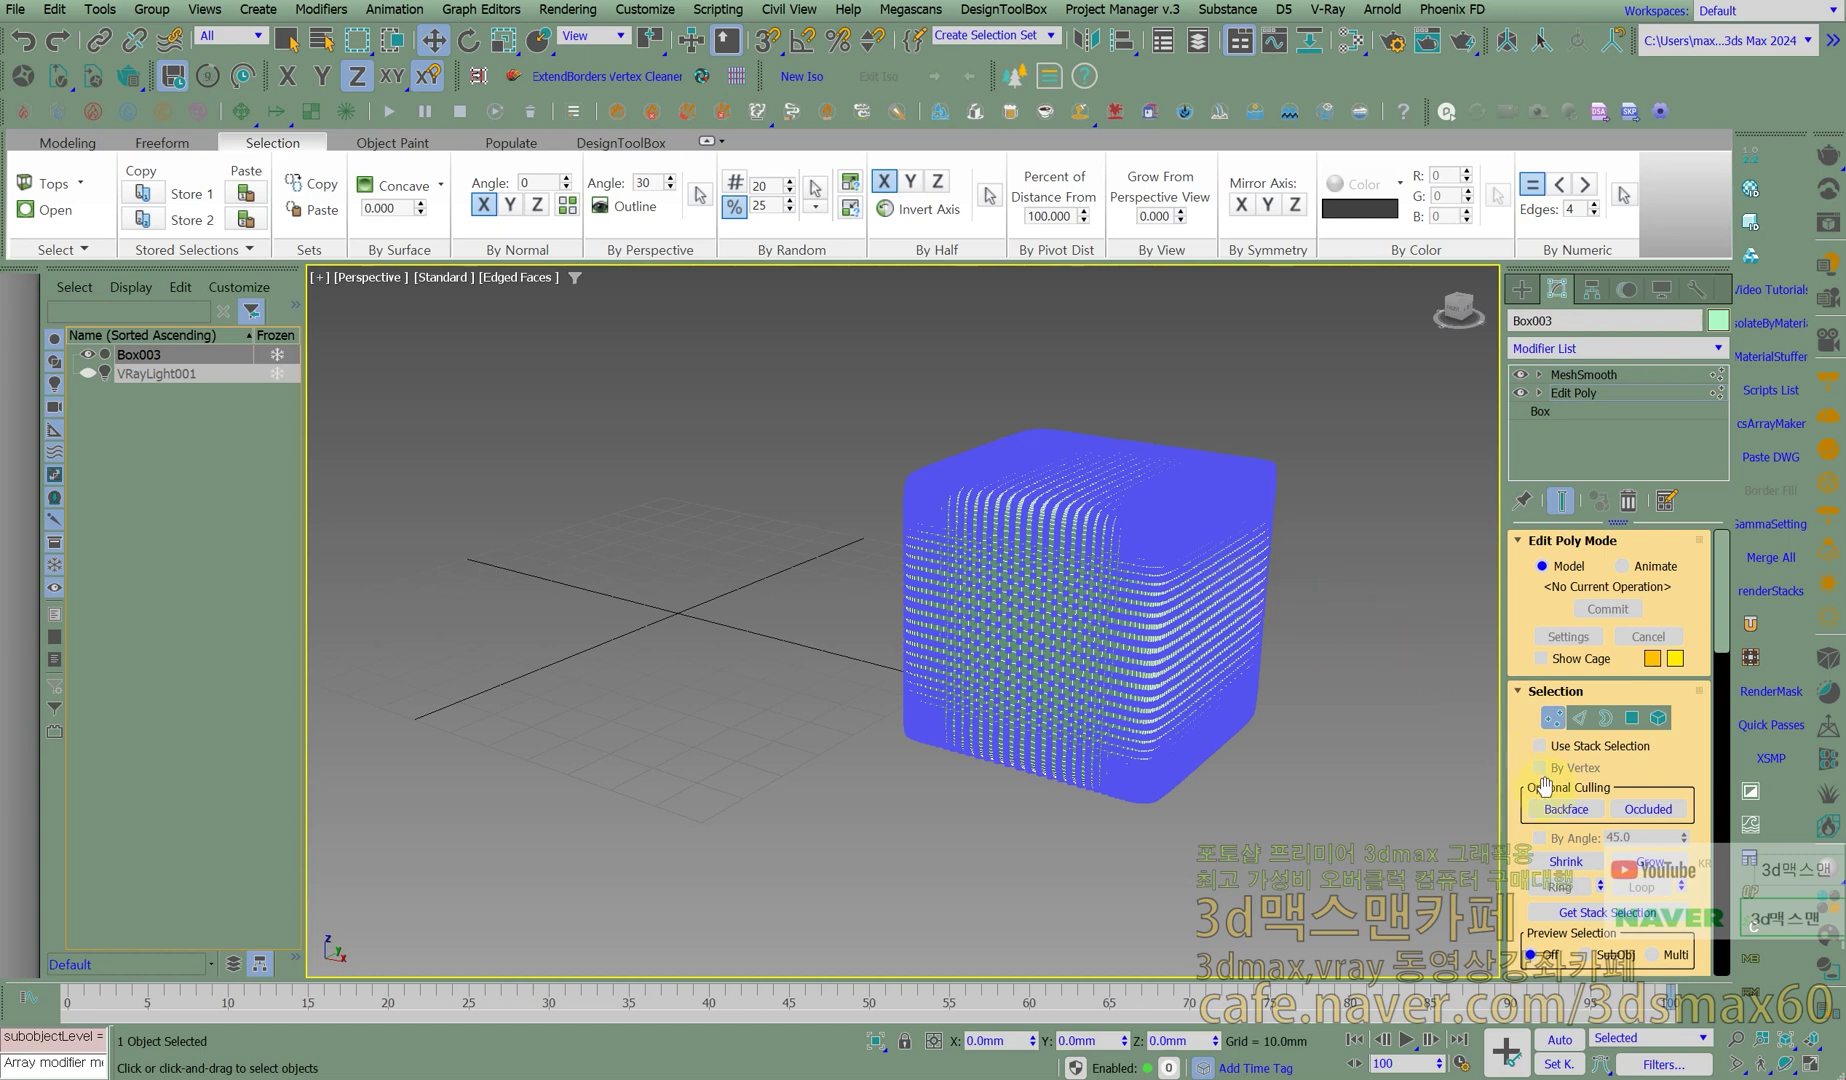
{"action": "left_click", "coordinate": [1599, 373]}
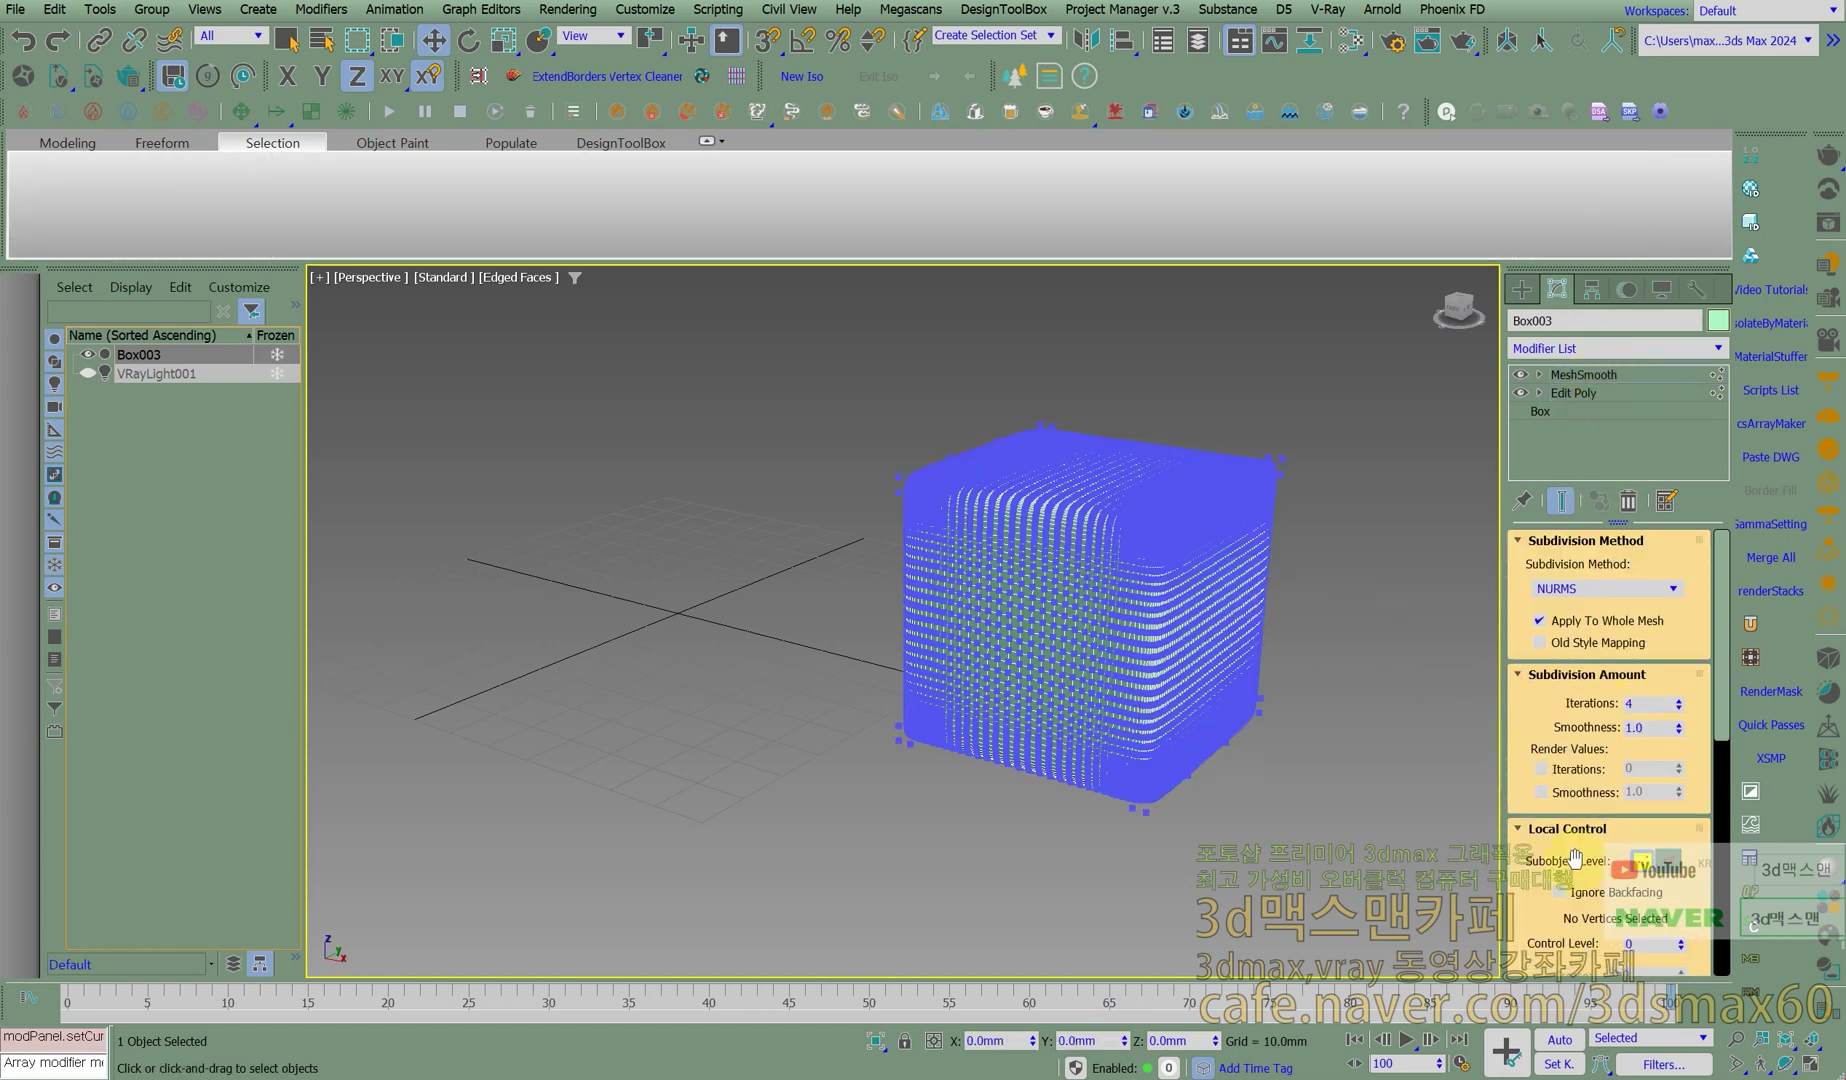
{"action": "scroll", "coordinate": [1575, 860], "scroll_direction": "down", "scroll_amount": 4}
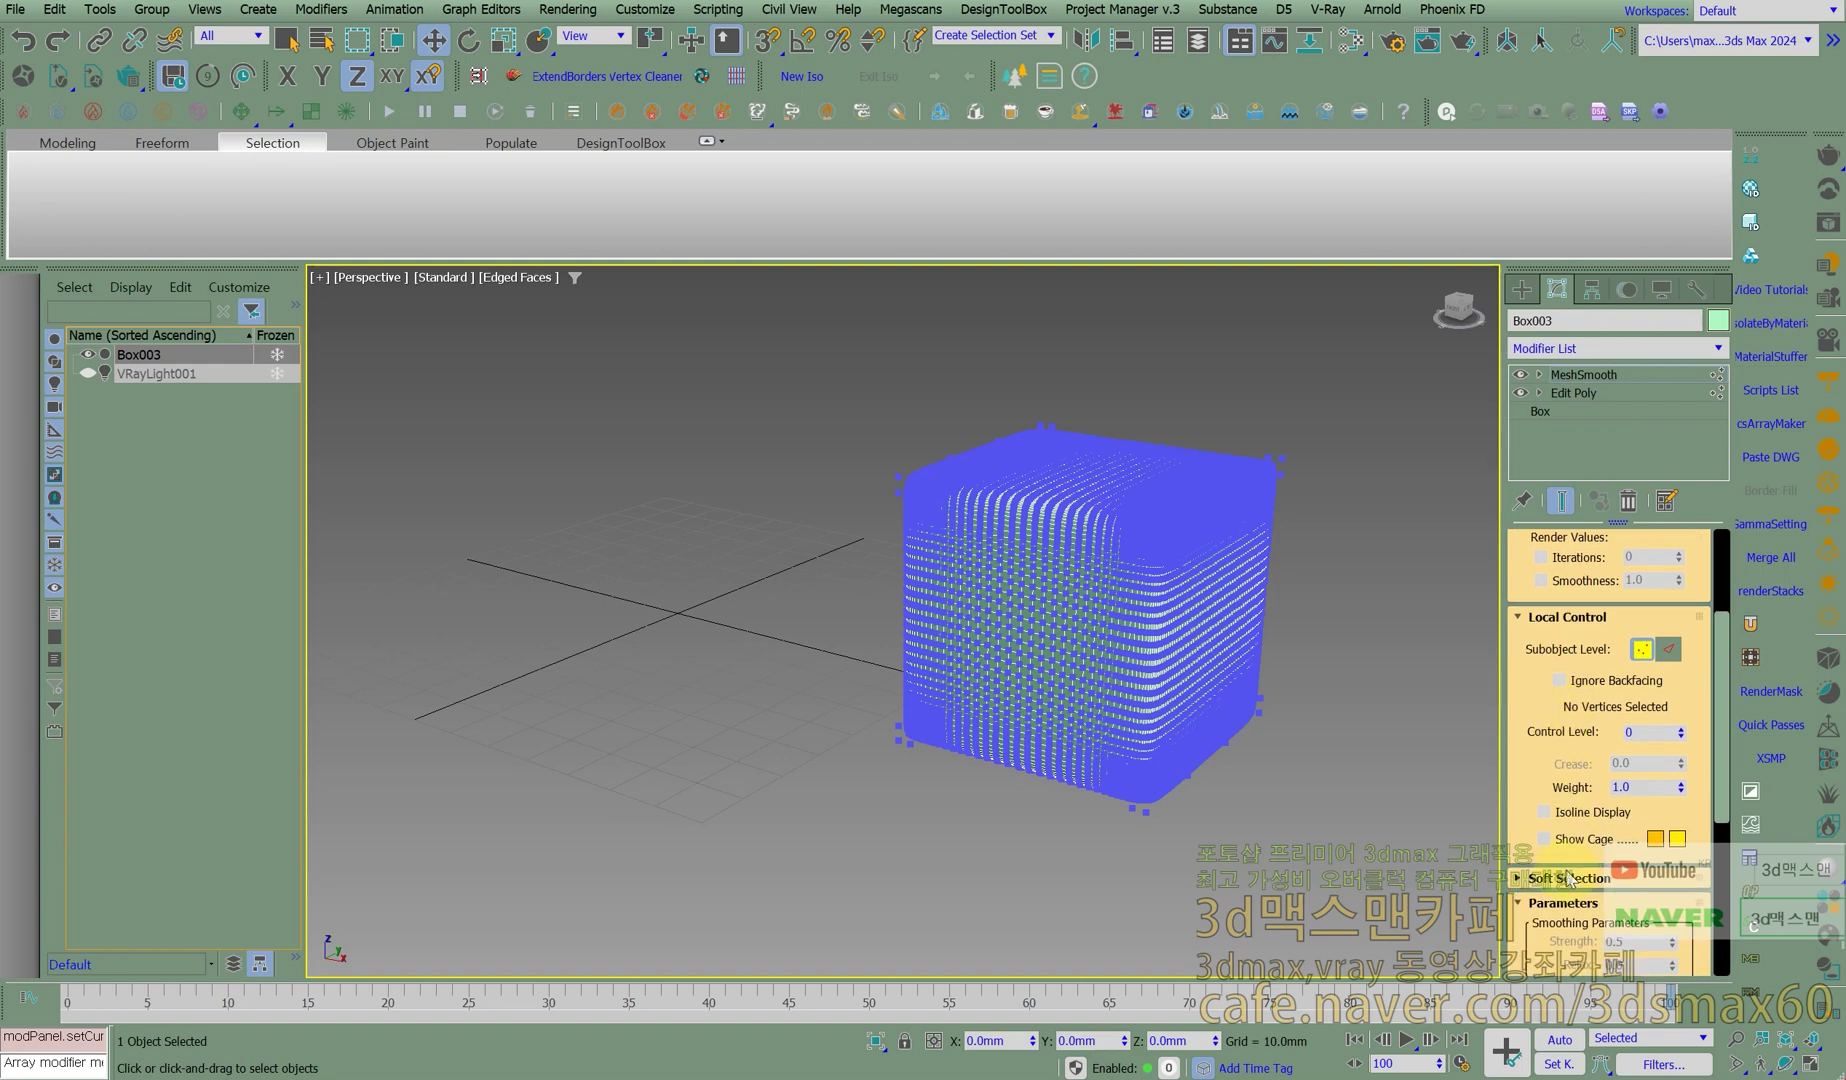
{"action": "left_click_drag", "start_coordinate": [1527, 818], "coordinate": [1557, 460]}
{"action": "left_click_drag", "start_coordinate": [1570, 640], "coordinate": [1590, 868]}
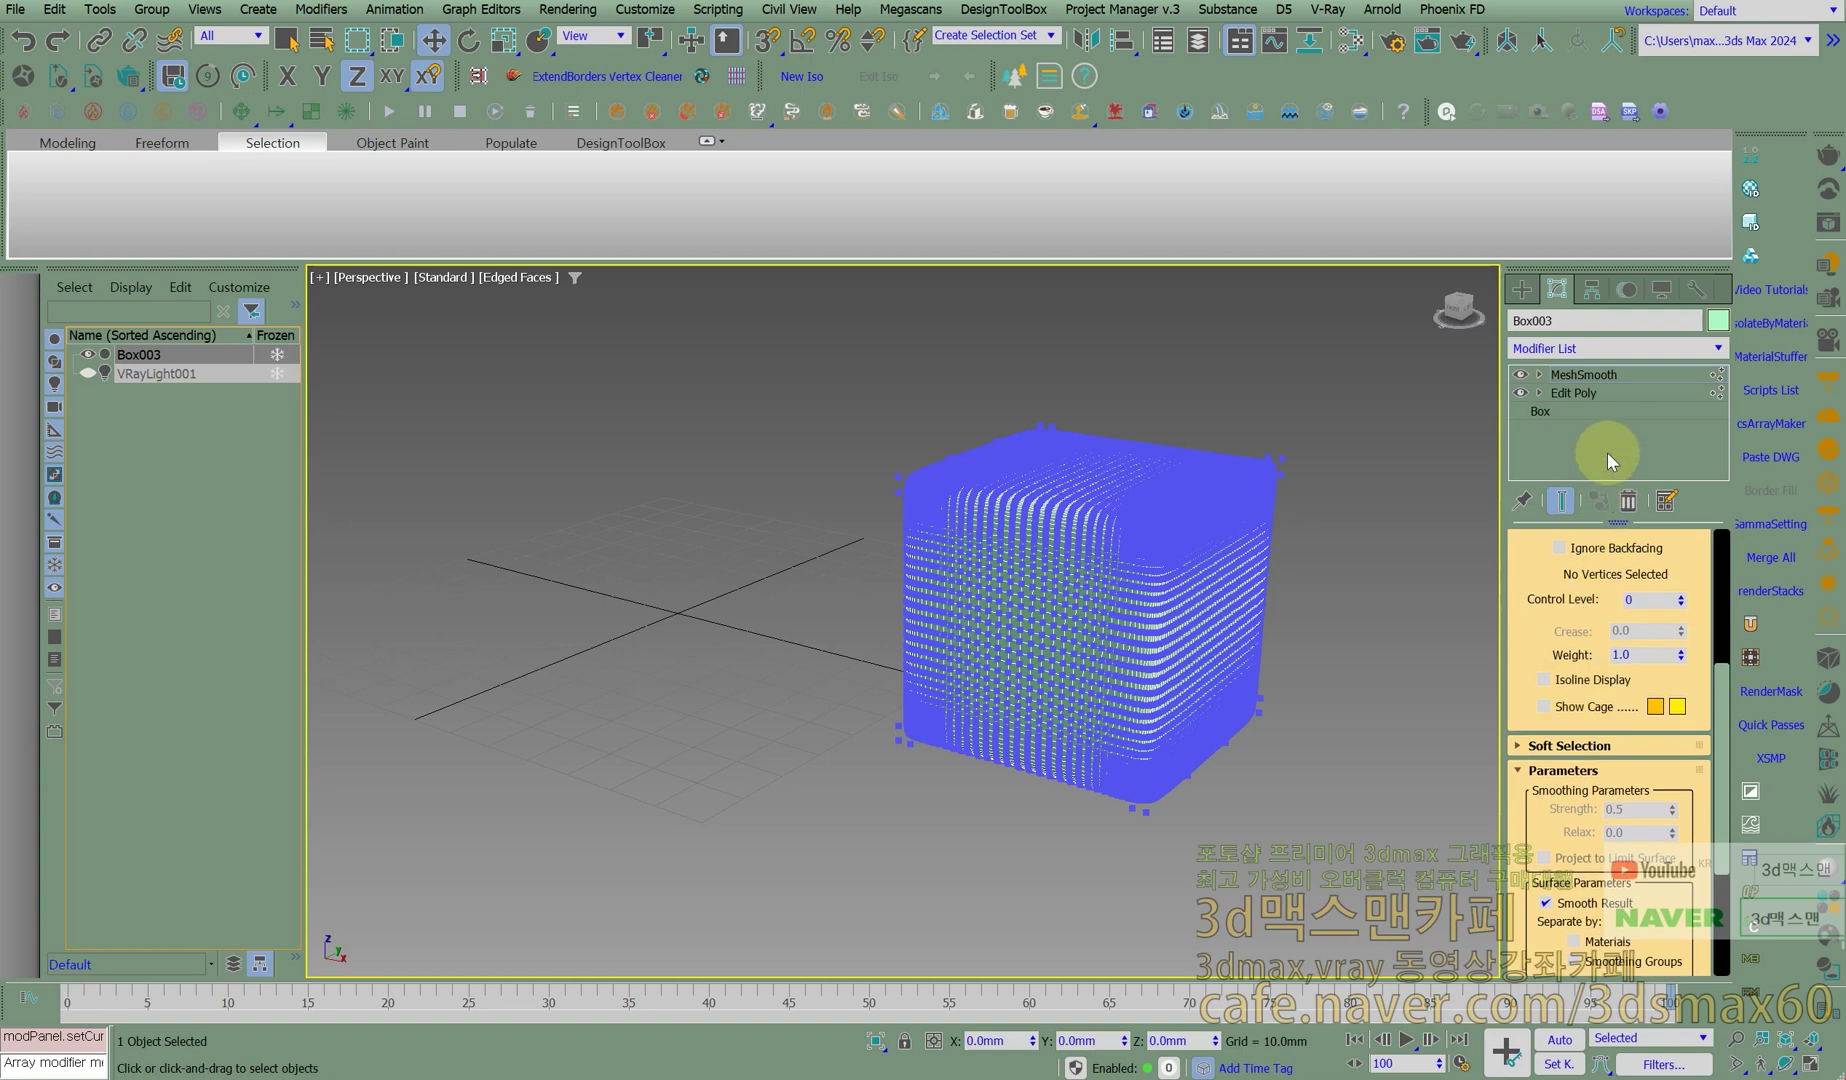
{"action": "left_click", "coordinate": [1560, 684]}
{"action": "middle_click_drag", "start_coordinate": [1178, 657], "coordinate": [1150, 690], "text": "alt"}
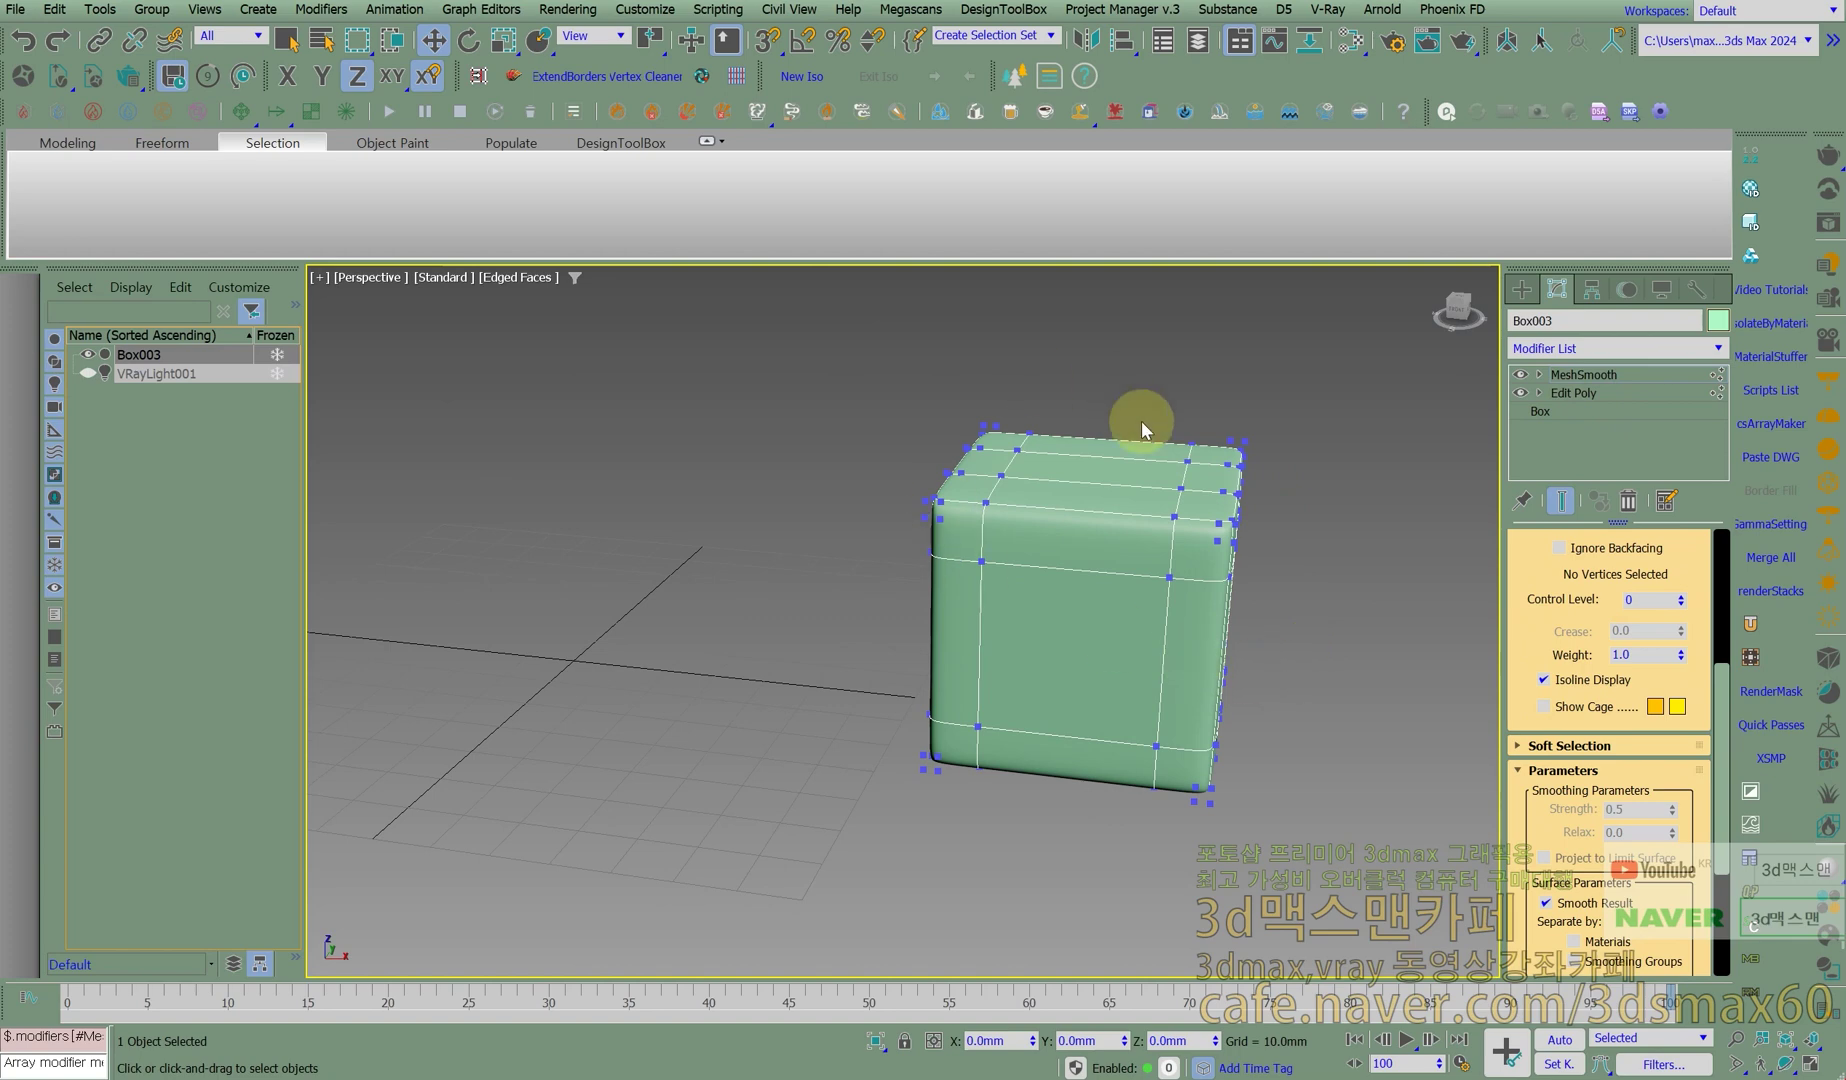
{"action": "middle_click_drag", "start_coordinate": [1088, 565], "coordinate": [1344, 533], "text": "alt"}
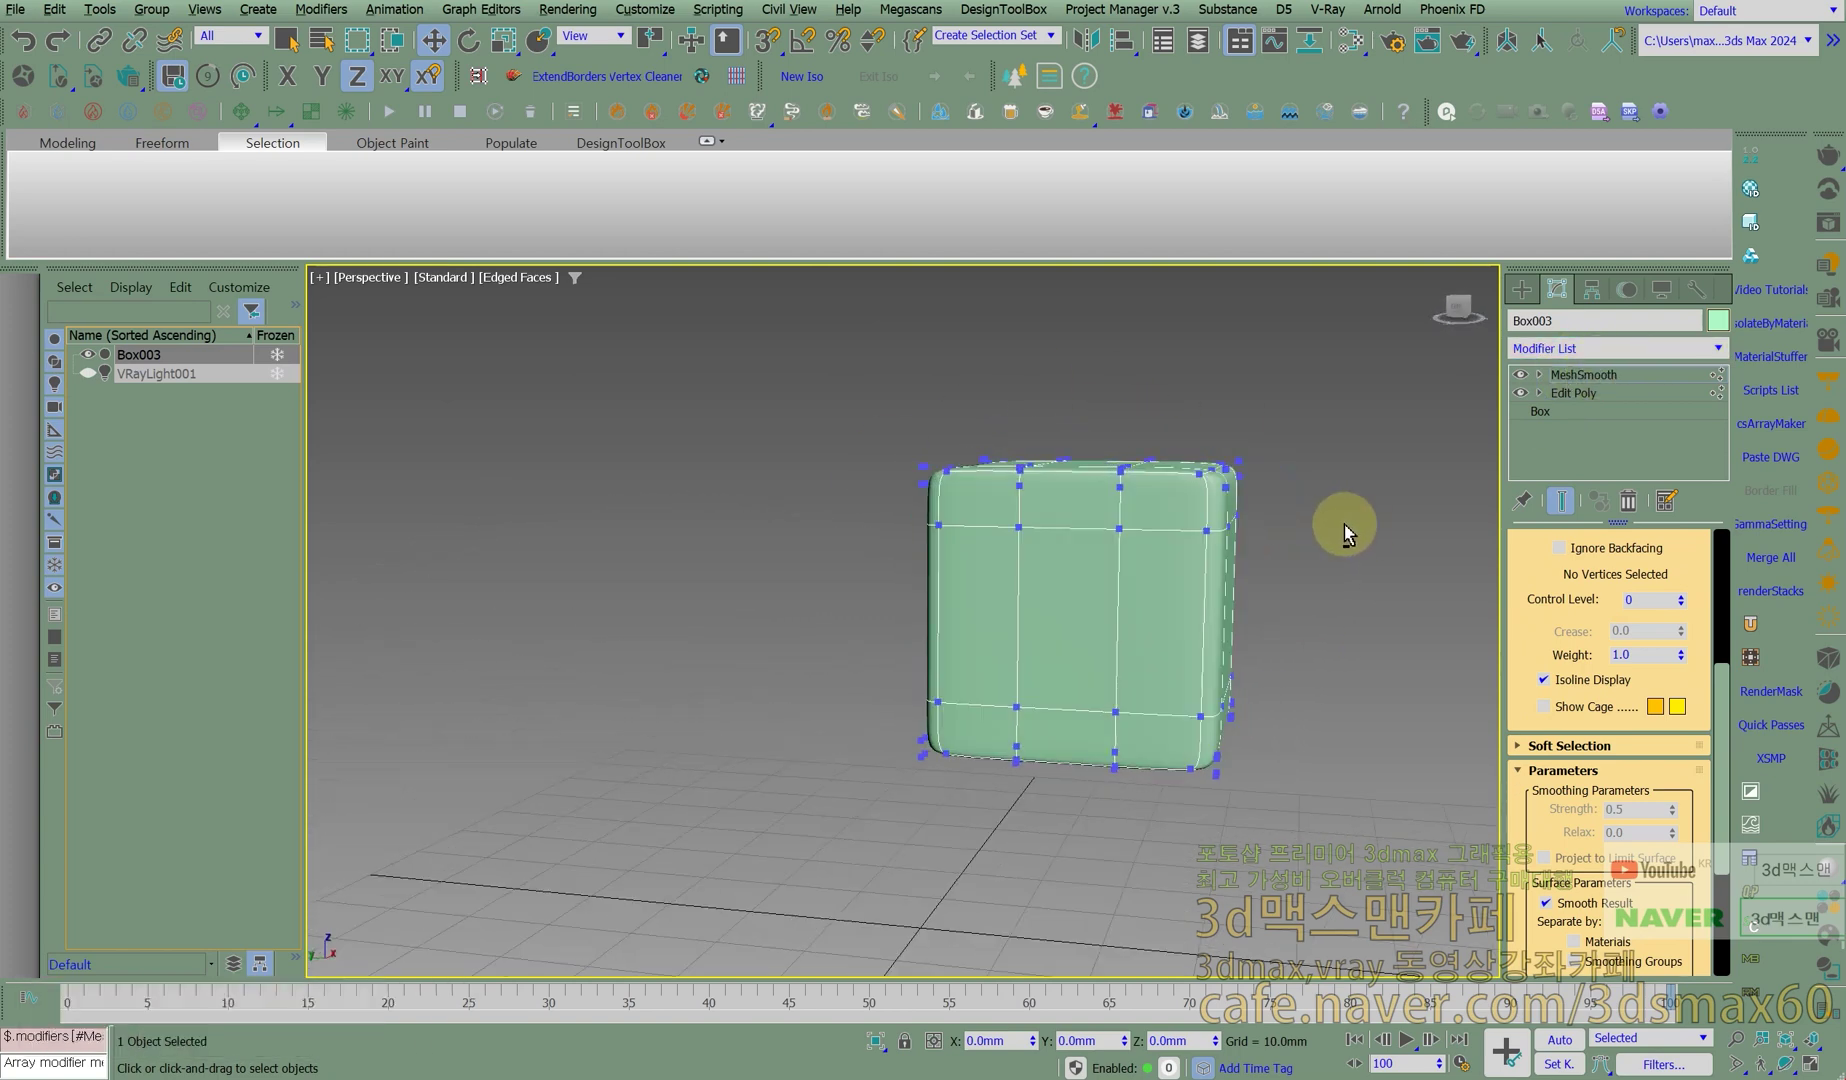
Compare the control vertices of Box003 at the Edit Poly vertex level with those at the MeshSmooth vertex level.
{"action": "left_click_drag", "start_coordinate": [1351, 571], "coordinate": [1175, 490]}
{"action": "left_click", "coordinate": [1573, 392]}
{"action": "left_click_drag", "start_coordinate": [1314, 583], "coordinate": [1175, 518]}
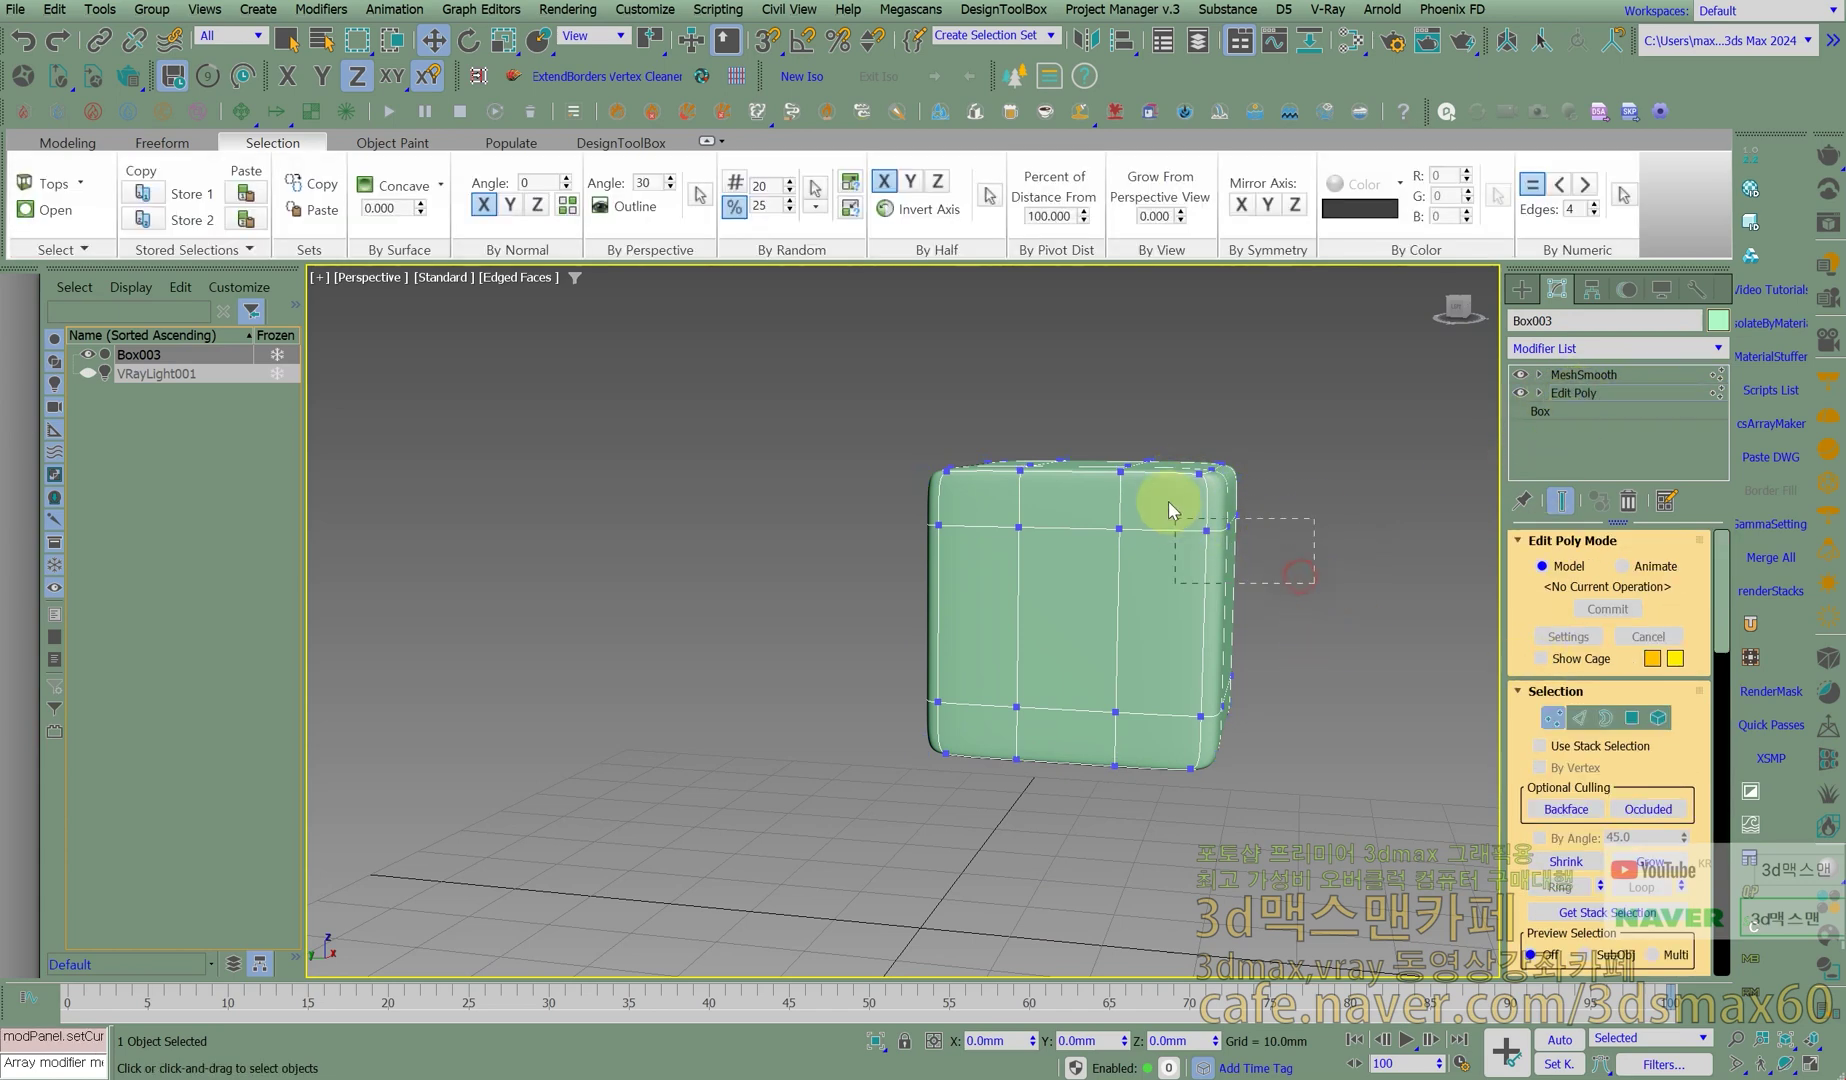
{"action": "middle_click_drag", "start_coordinate": [1223, 525], "coordinate": [1207, 521], "text": "alt"}
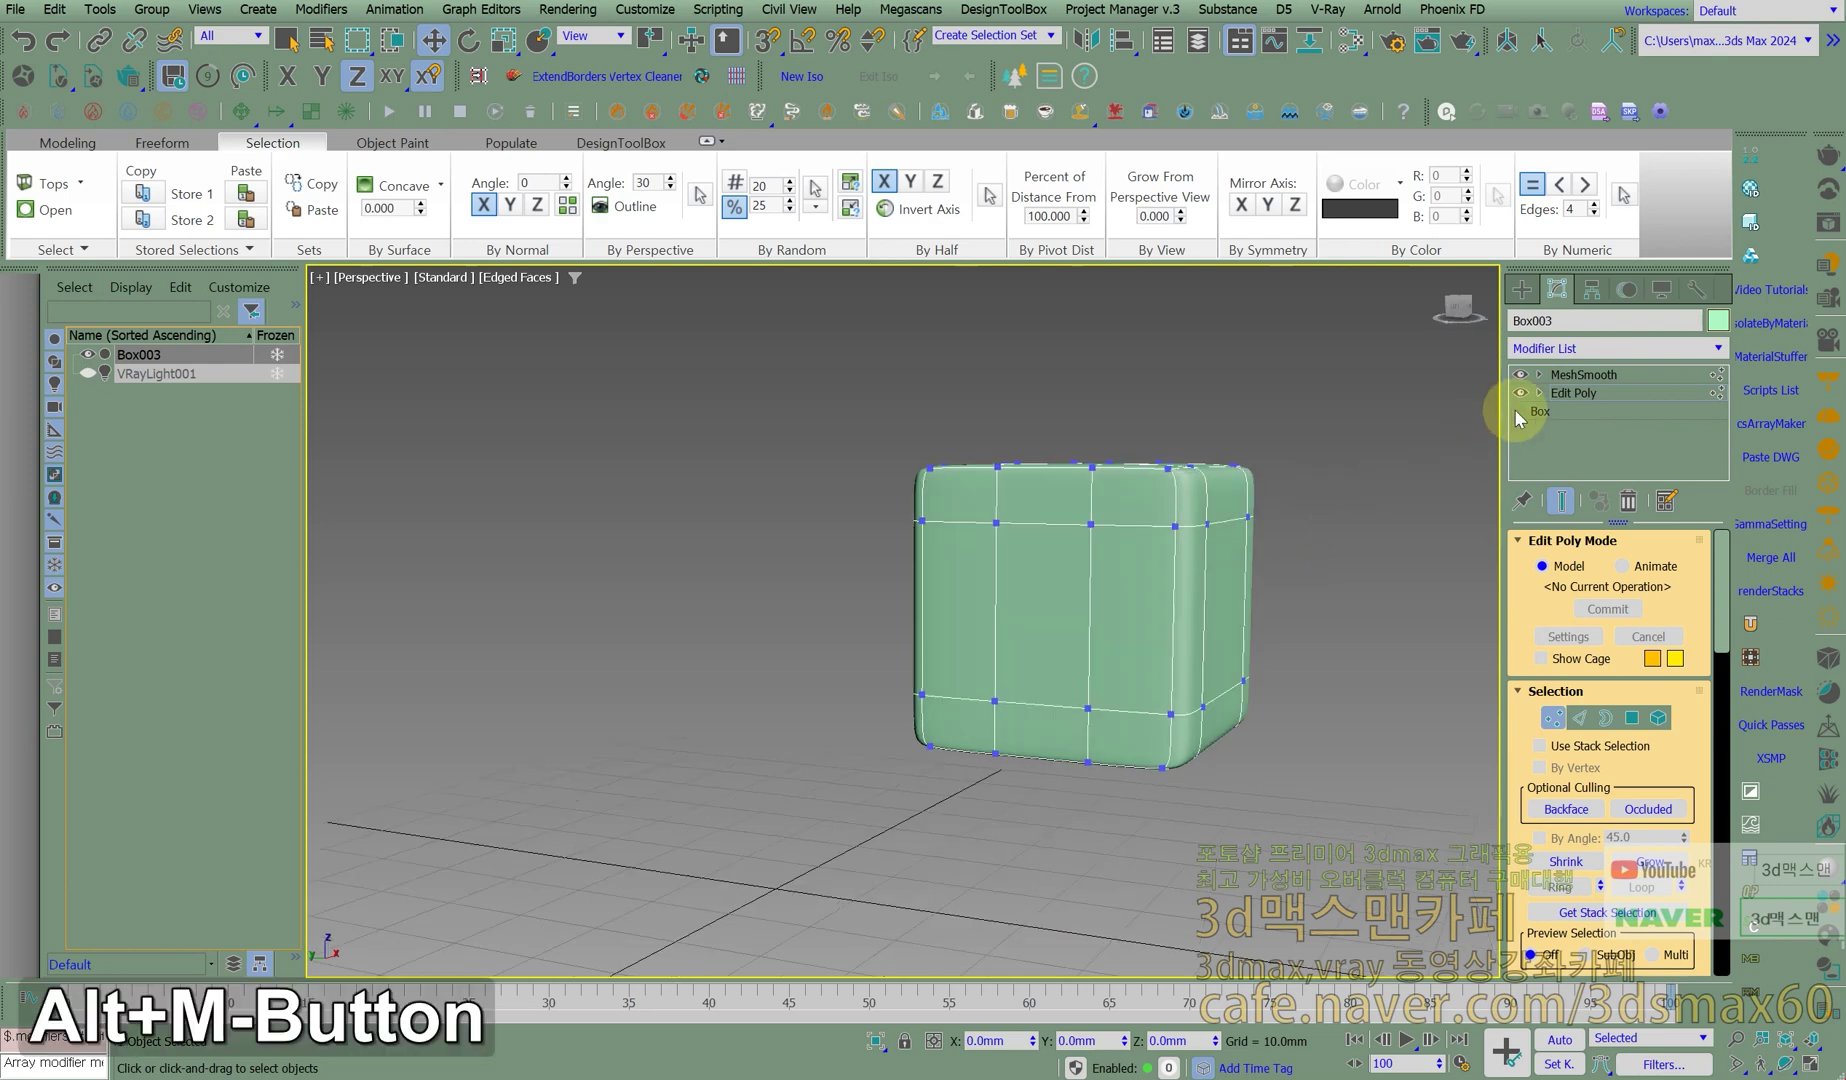
{"action": "left_click", "coordinate": [1540, 389]}
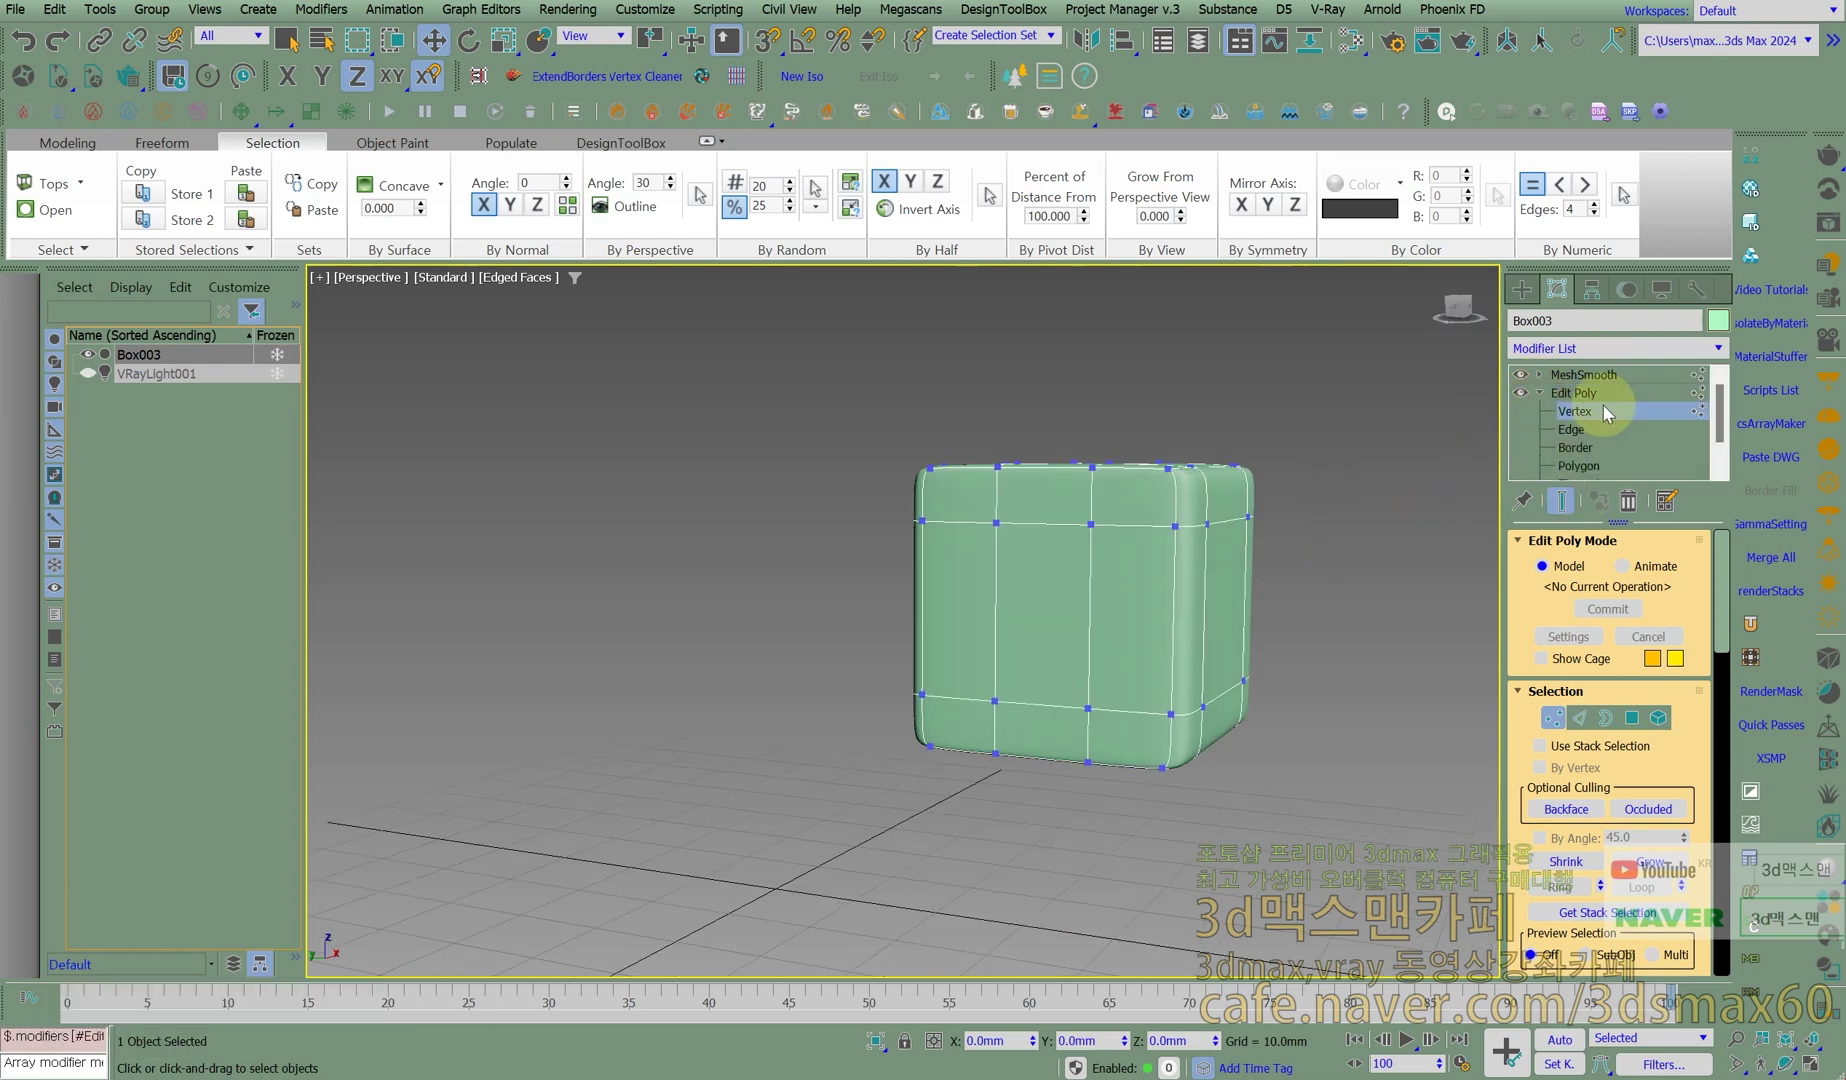
{"action": "left_click", "coordinate": [1573, 376]}
{"action": "left_click", "coordinate": [1541, 375]}
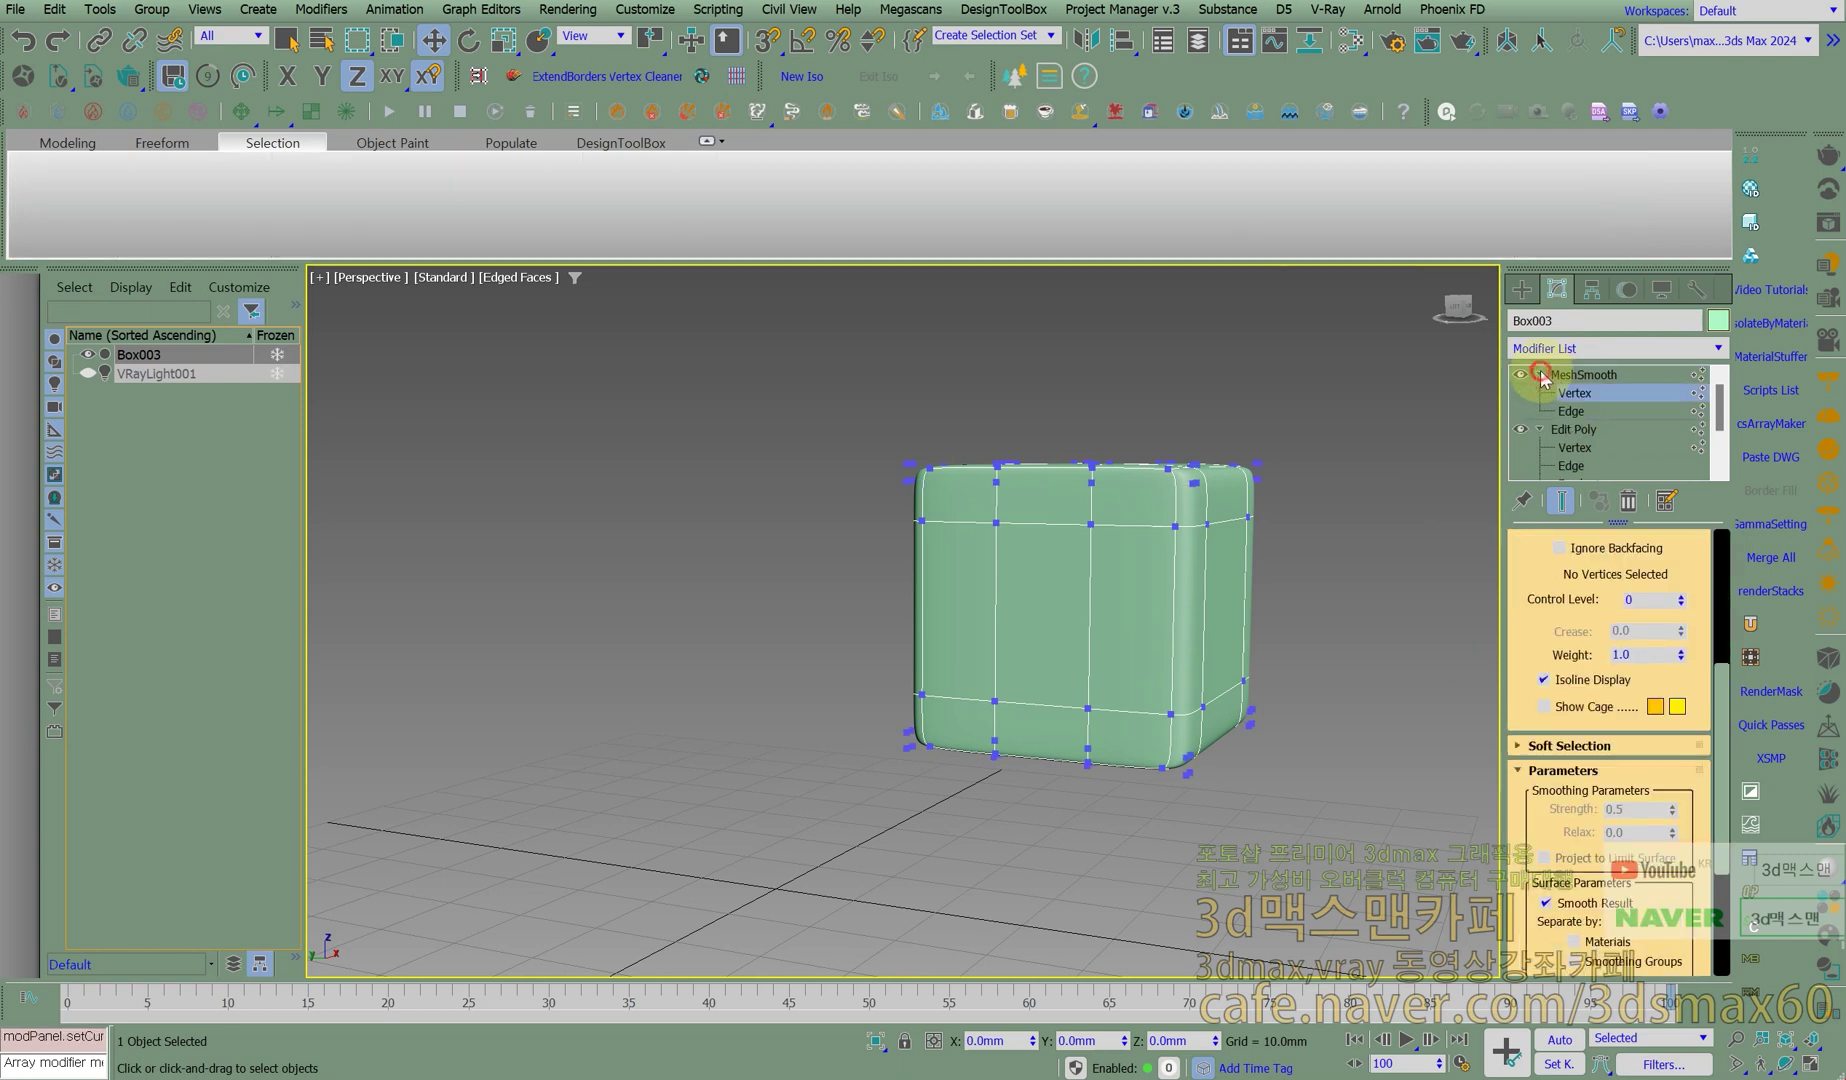
{"action": "left_click", "coordinate": [1611, 378]}
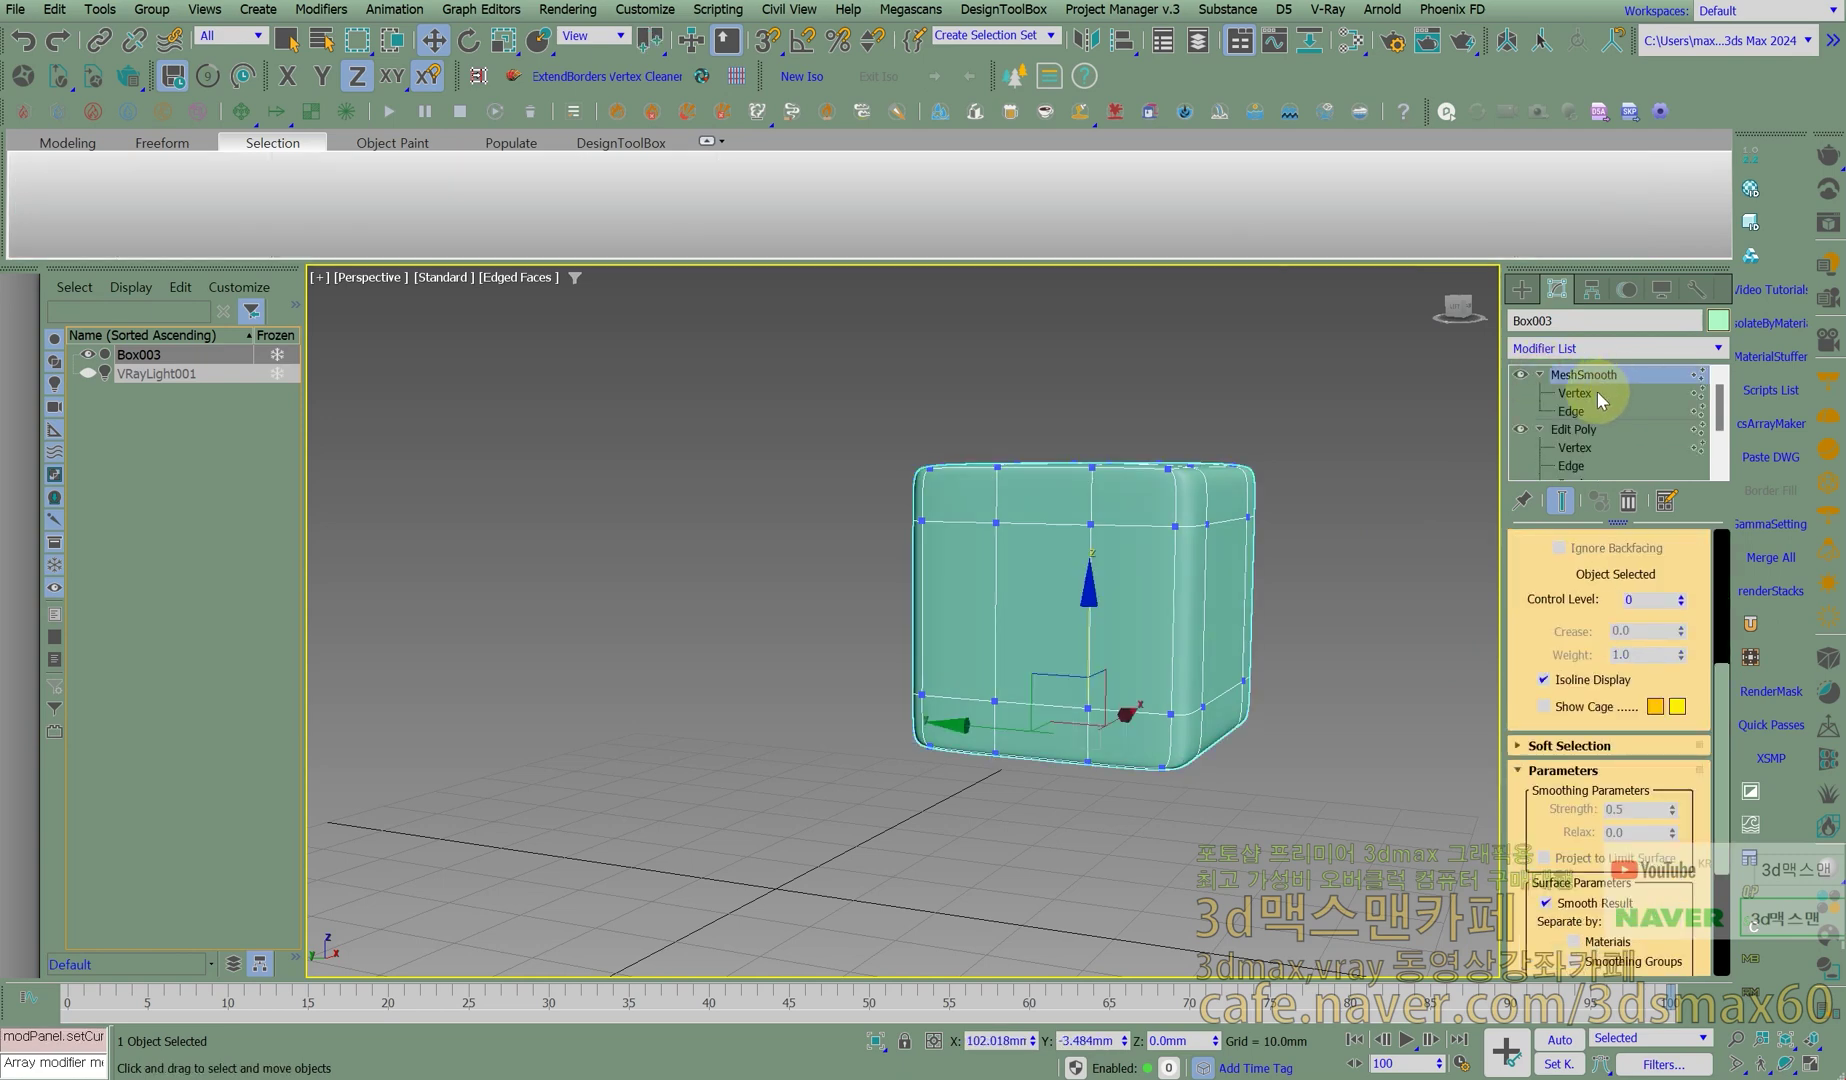
Enter the Edit Poly vertex level of Box003 and inspect which vertices can be selected around the smoothed upper corner.
{"action": "left_click", "coordinate": [1430, 425]}
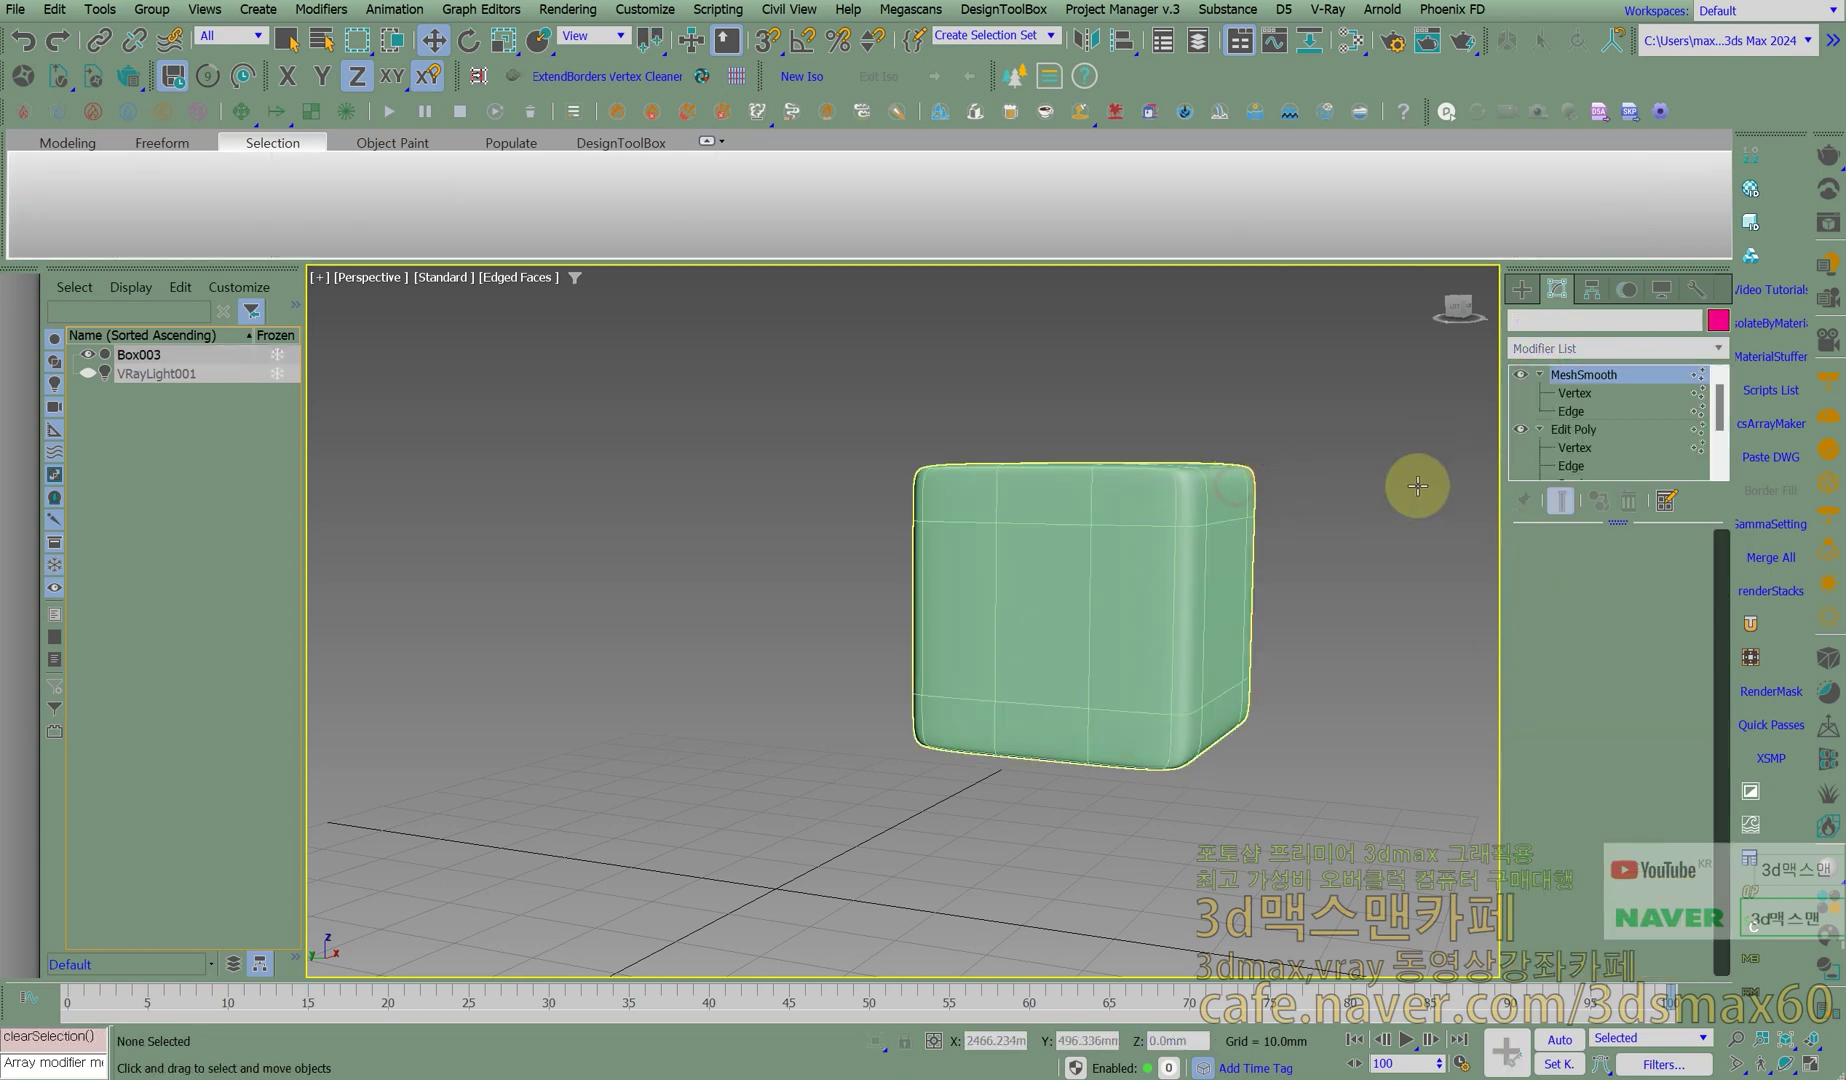
{"action": "left_click", "coordinate": [1571, 465]}
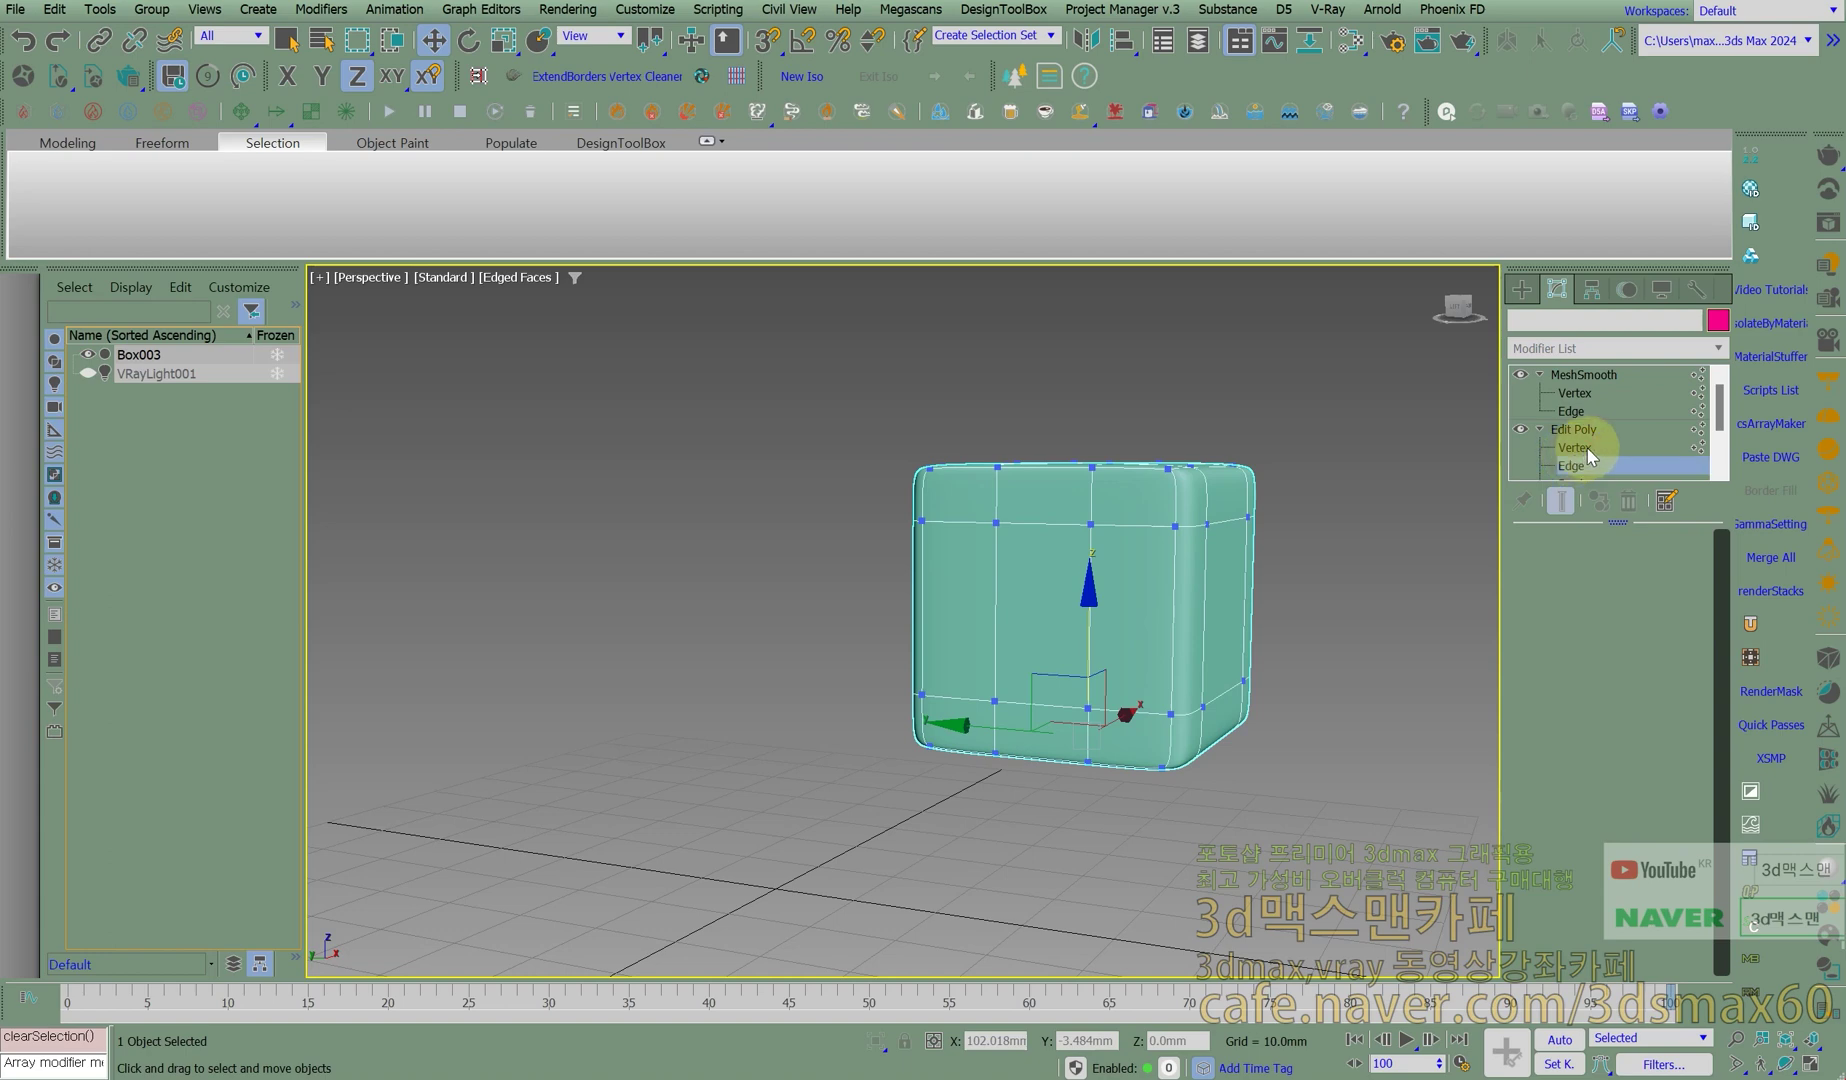
{"action": "left_click", "coordinate": [1588, 448]}
{"action": "left_click_drag", "start_coordinate": [1328, 547], "coordinate": [1144, 438]}
{"action": "left_click", "coordinate": [1320, 553]}
{"action": "middle_click_drag", "start_coordinate": [1263, 575], "coordinate": [1303, 568], "text": "alt"}
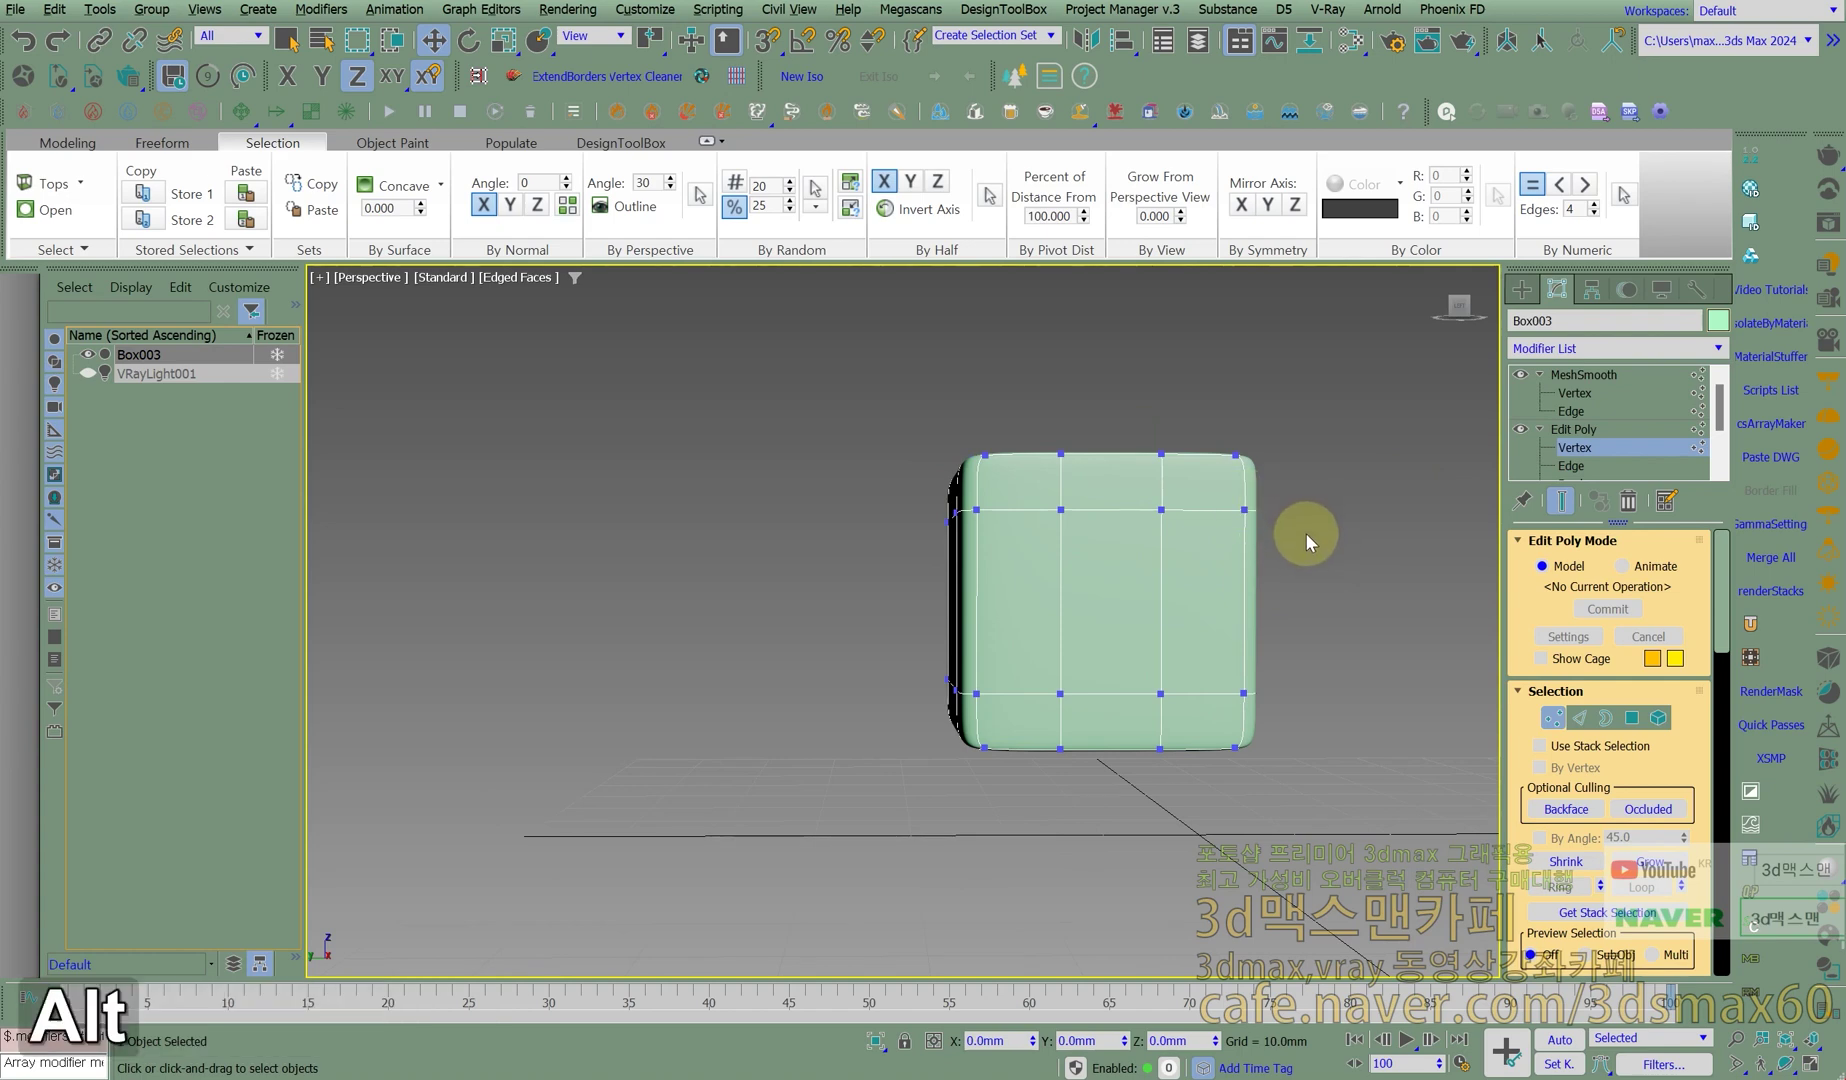
{"action": "middle_click_drag", "start_coordinate": [1226, 511], "coordinate": [1265, 539], "text": "alt"}
{"action": "left_click_drag", "start_coordinate": [1314, 550], "coordinate": [1173, 504]}
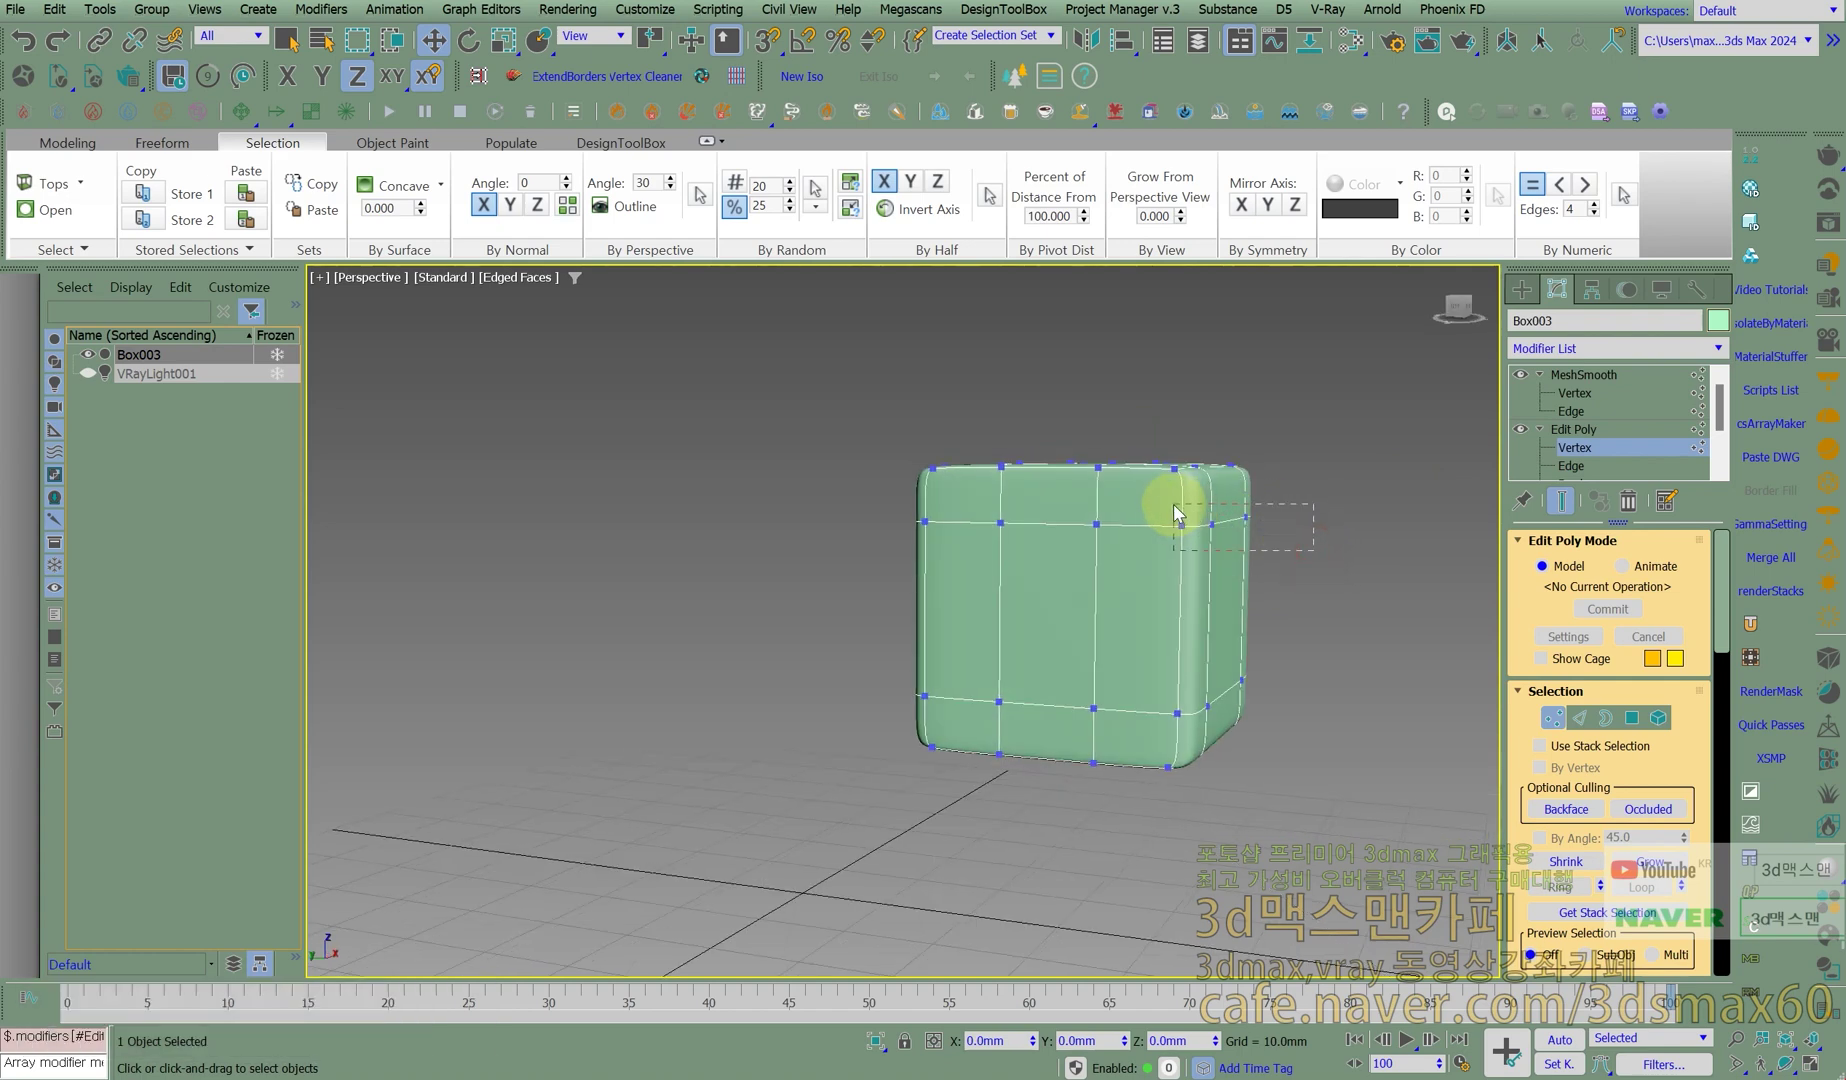
{"action": "middle_click_drag", "start_coordinate": [1197, 566], "coordinate": [1170, 548], "text": "alt"}
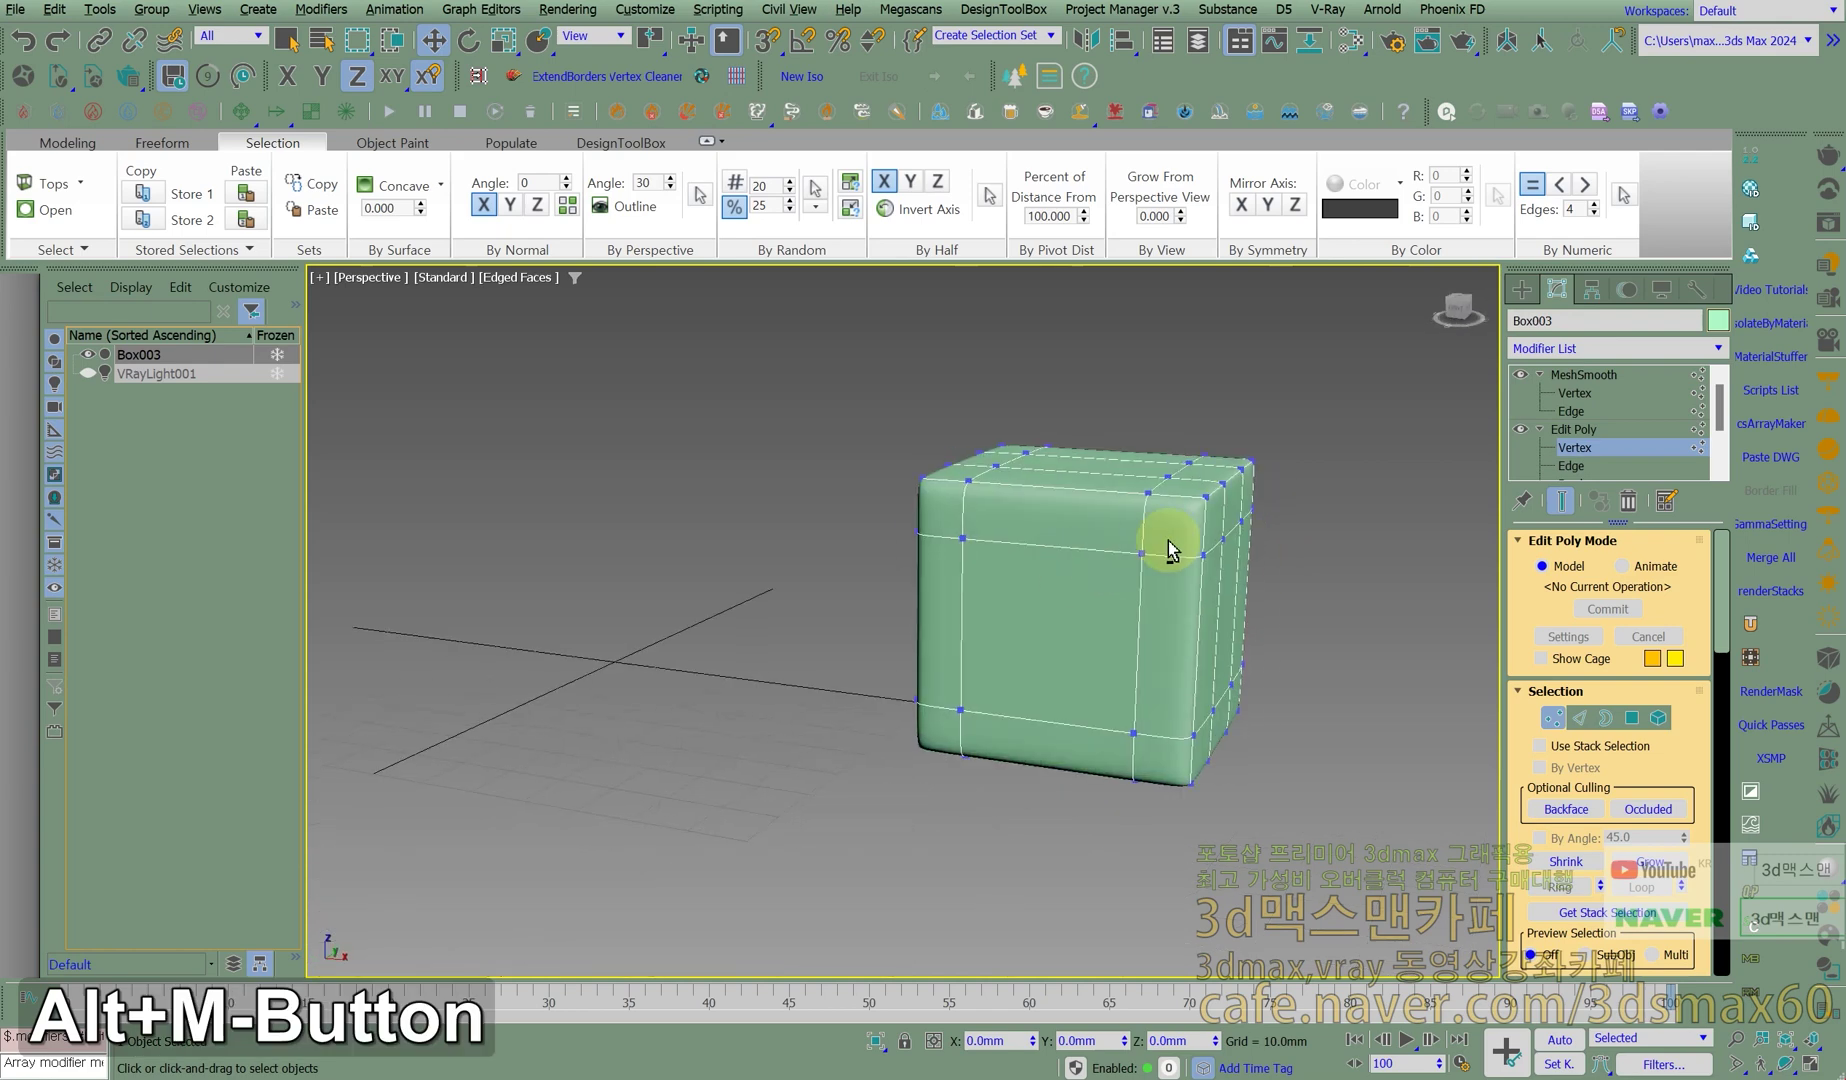
Remove the MeshSmooth modifier from Box003 and apply a fresh MeshSmooth above Edit Poly.
{"action": "left_click", "coordinate": [1616, 377]}
{"action": "left_click", "coordinate": [1629, 502]}
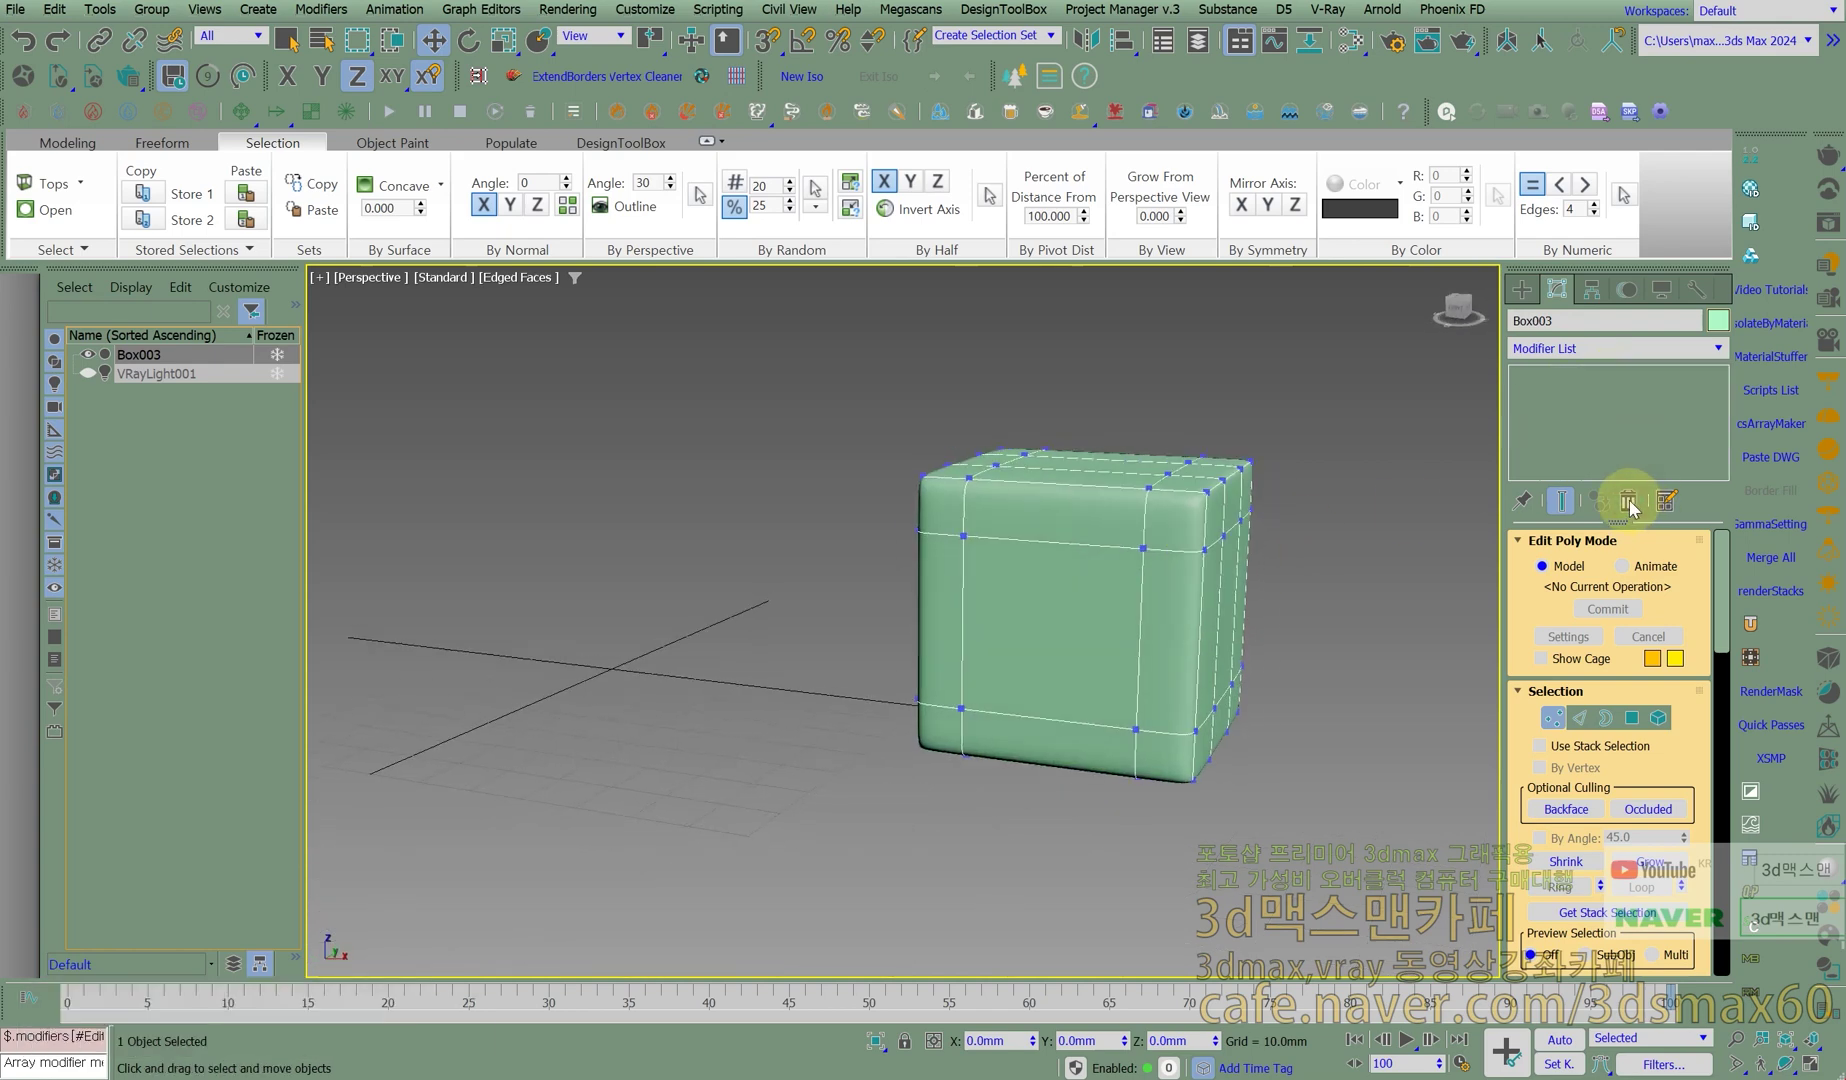
{"action": "middle_click_drag", "start_coordinate": [1269, 478], "coordinate": [1201, 507], "text": "alt"}
{"action": "type", "text": "x"}
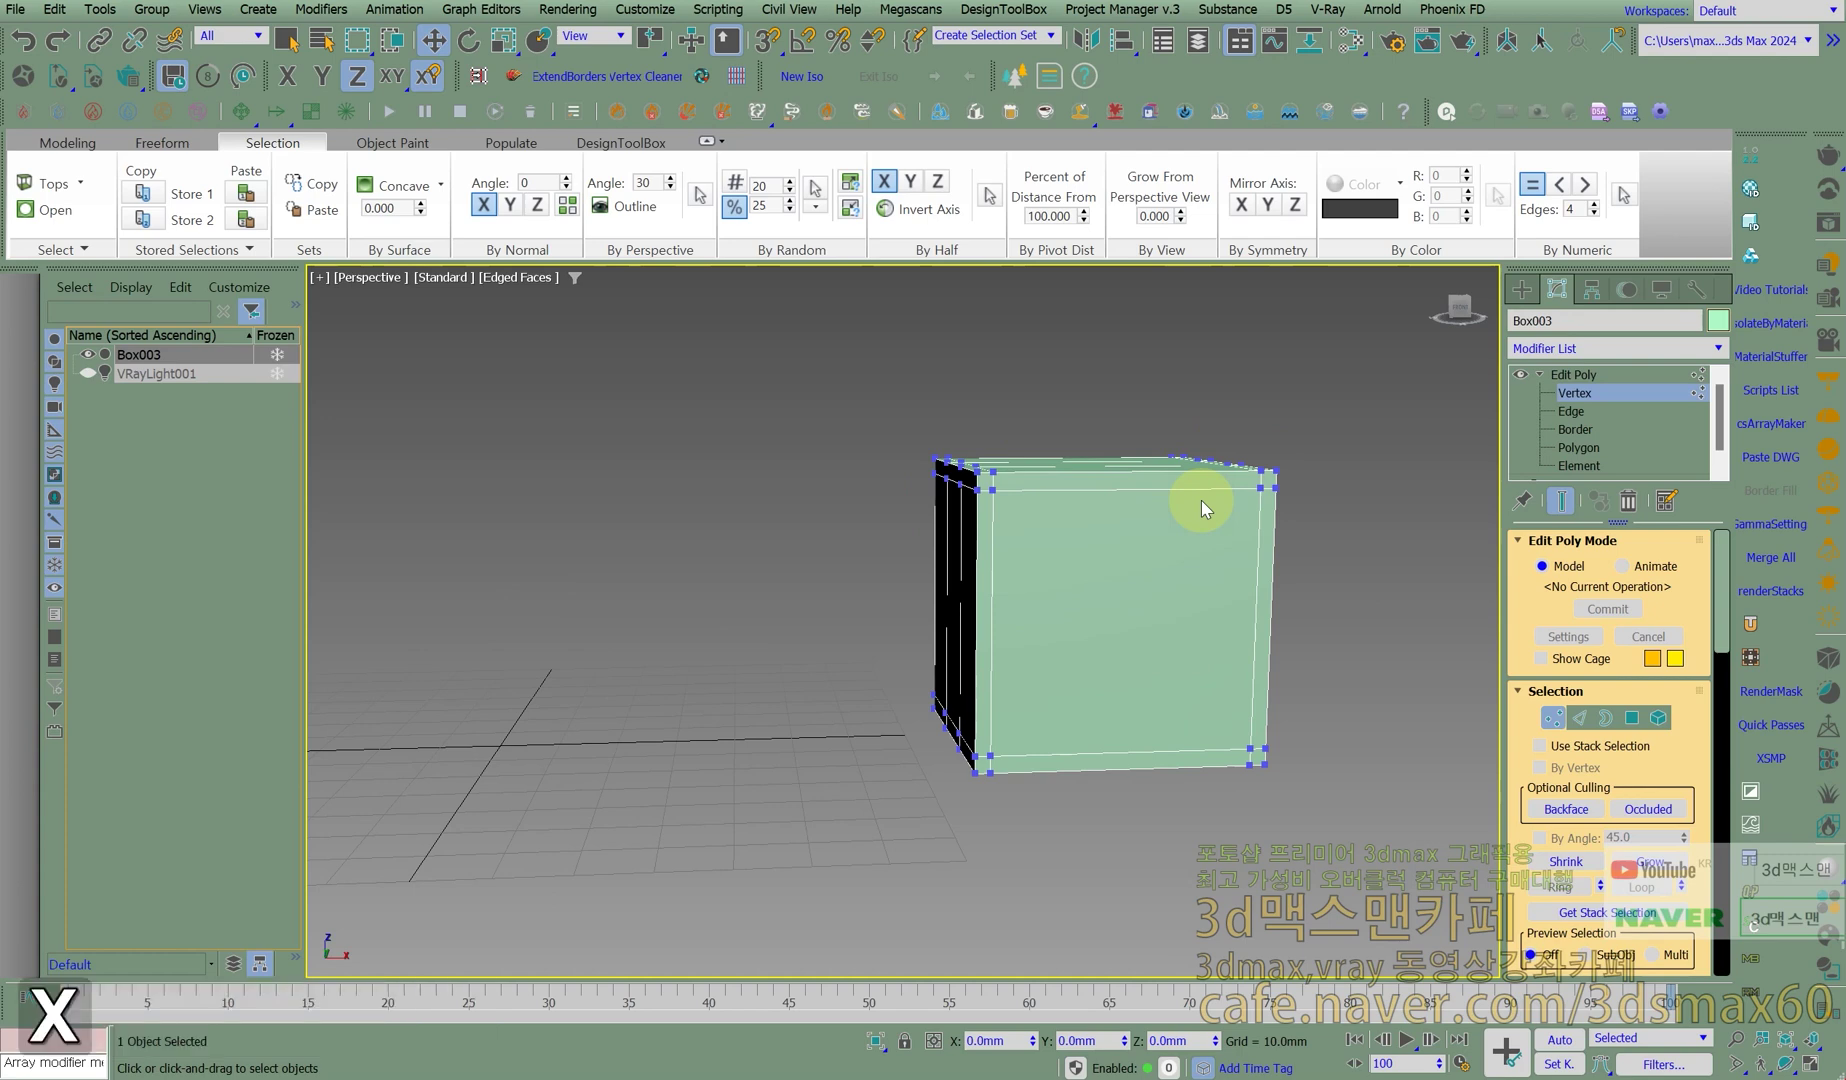
{"action": "type", "text": "mesh"}
{"action": "key", "text": "Return"}
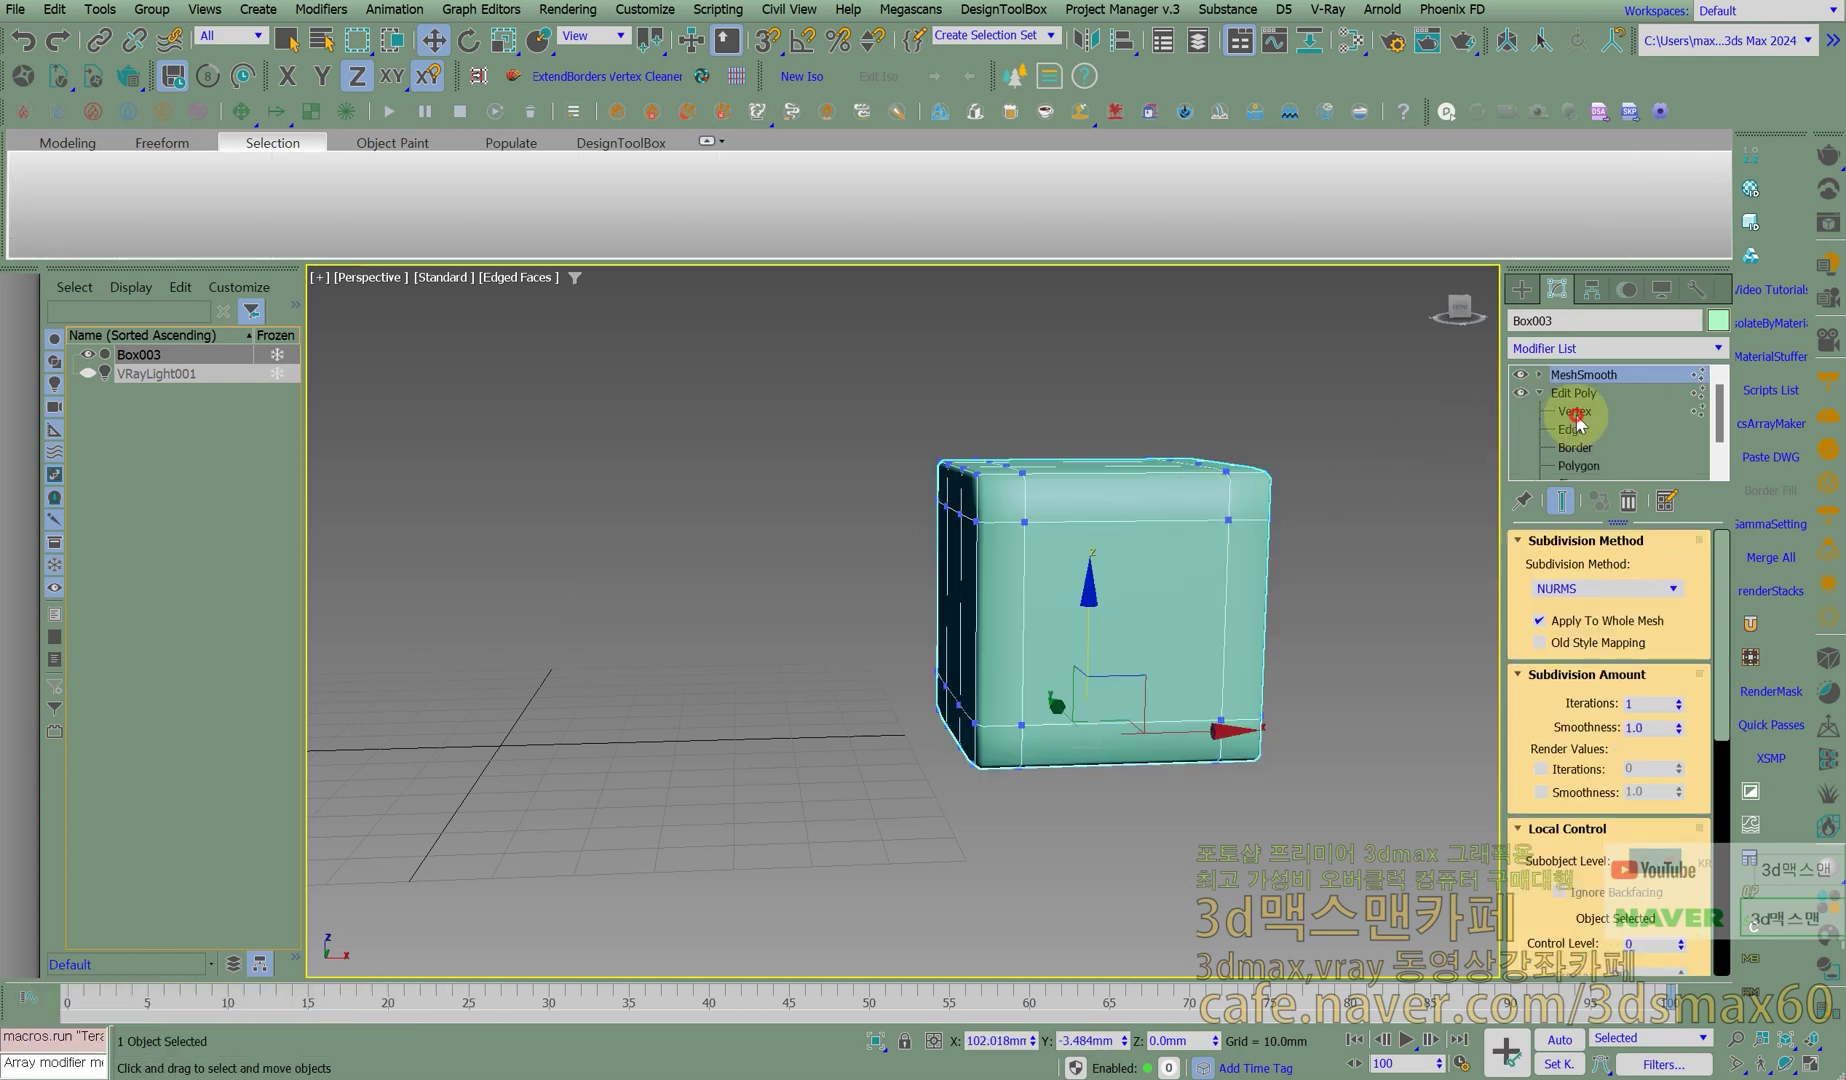
Select an upper corner's vertices at the Edit Poly vertex level and compare them with Show End Result off and on.
{"action": "left_click", "coordinate": [1576, 413]}
{"action": "left_click_drag", "start_coordinate": [1350, 565], "coordinate": [1130, 371]}
{"action": "middle_click_drag", "start_coordinate": [1286, 466], "coordinate": [1522, 518], "text": "alt"}
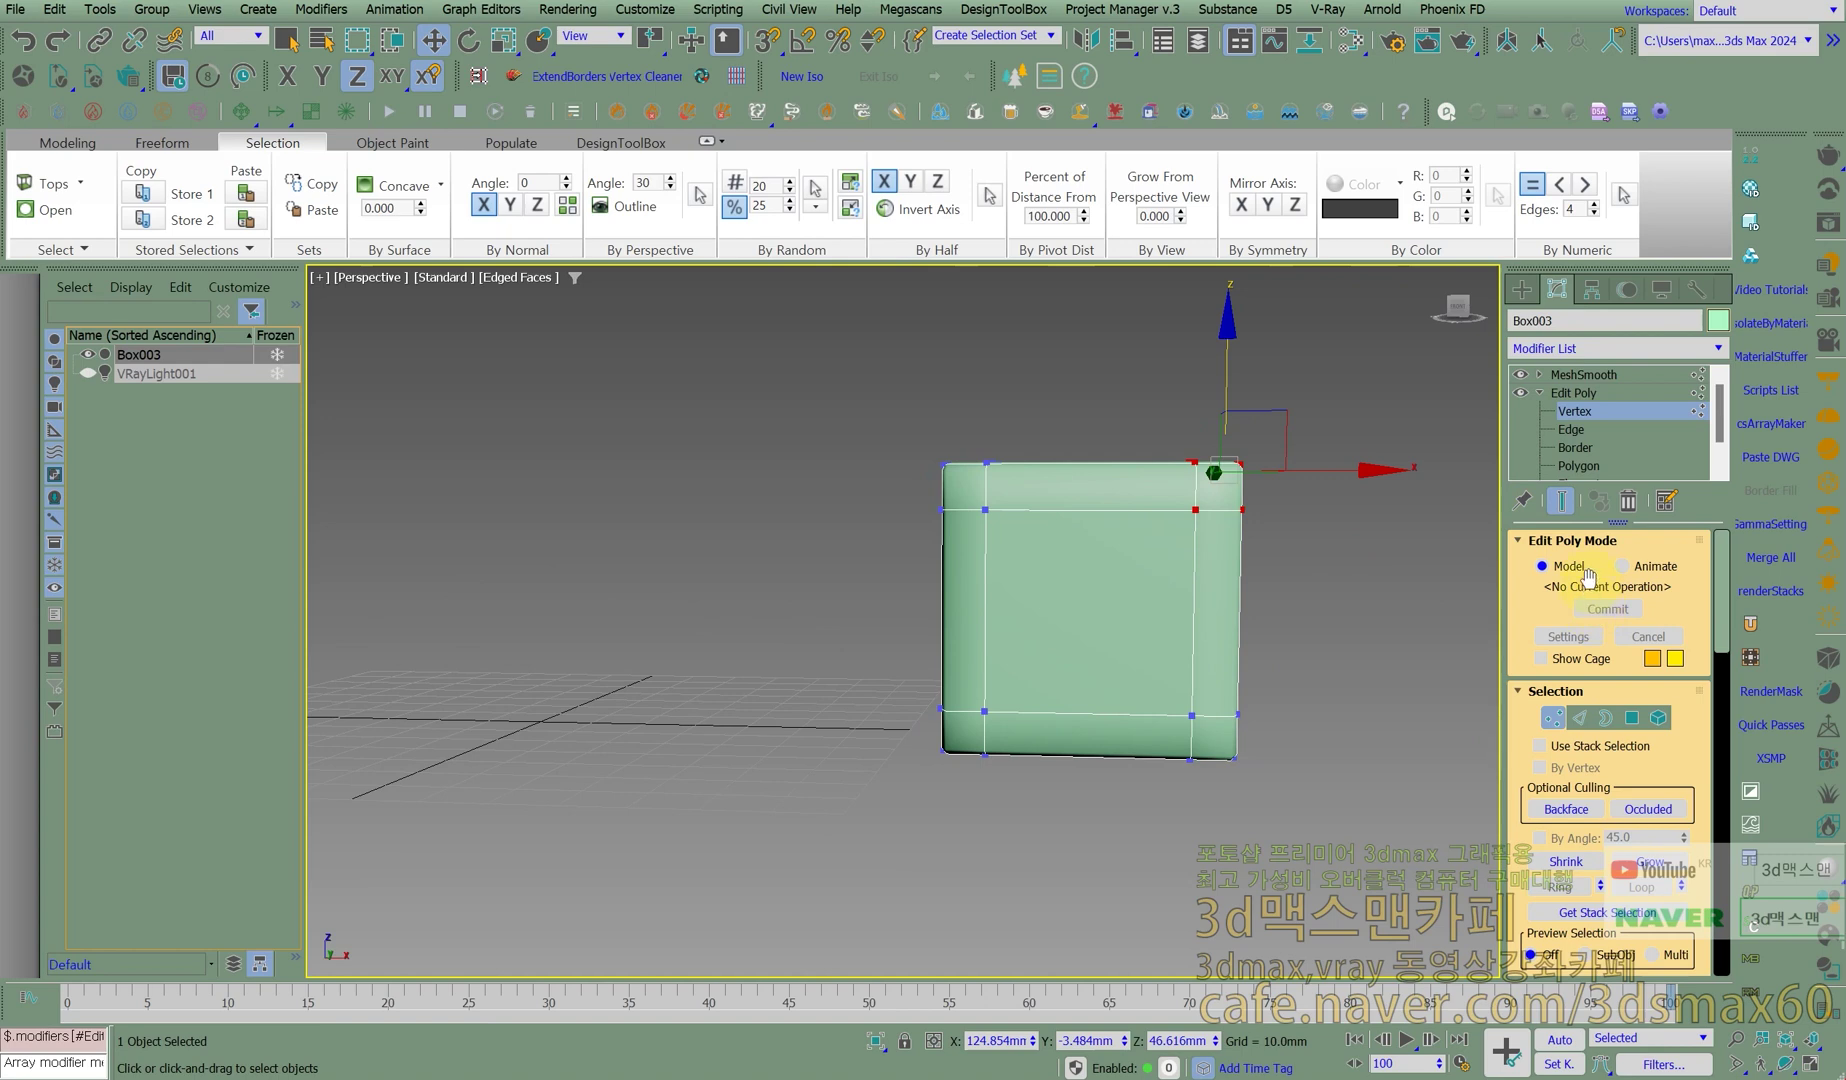
{"action": "left_click", "coordinate": [1563, 502]}
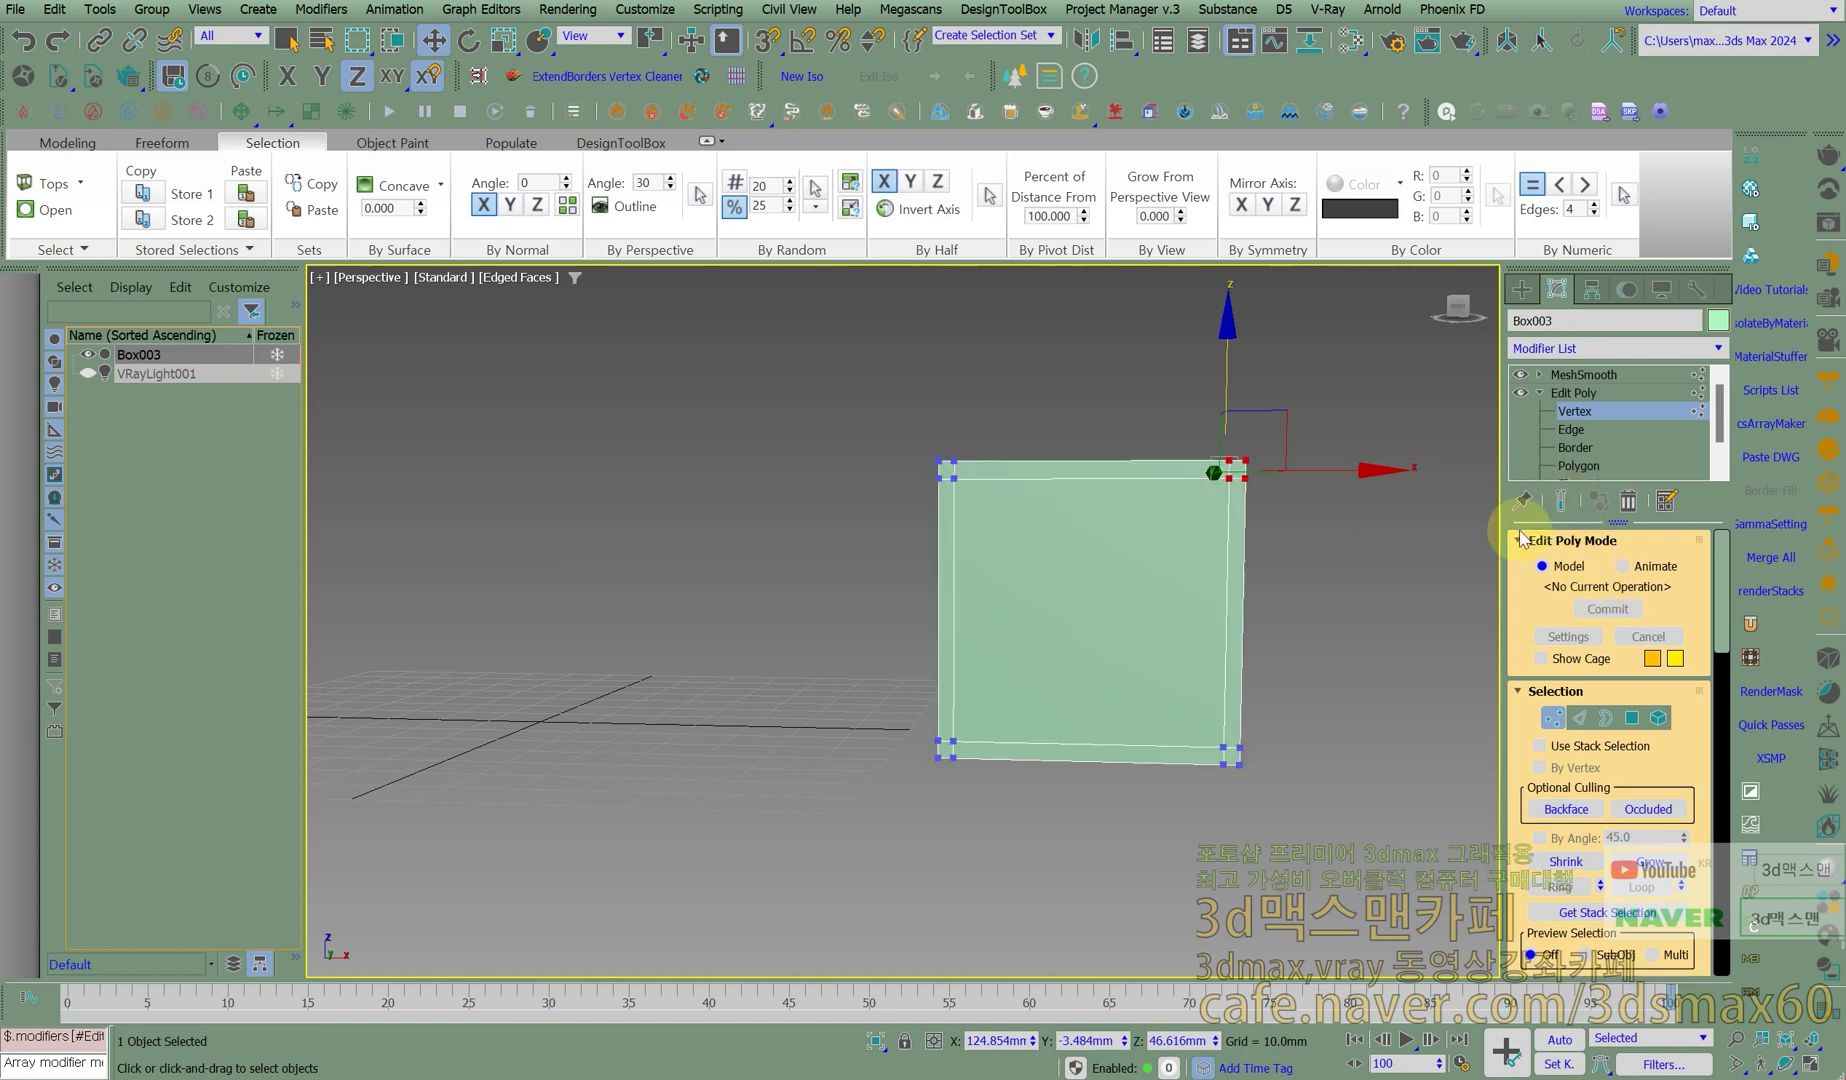
{"action": "left_click", "coordinate": [1564, 502]}
Set the MeshSmooth iterations of Box003 to 3.
{"action": "left_click", "coordinate": [1586, 375]}
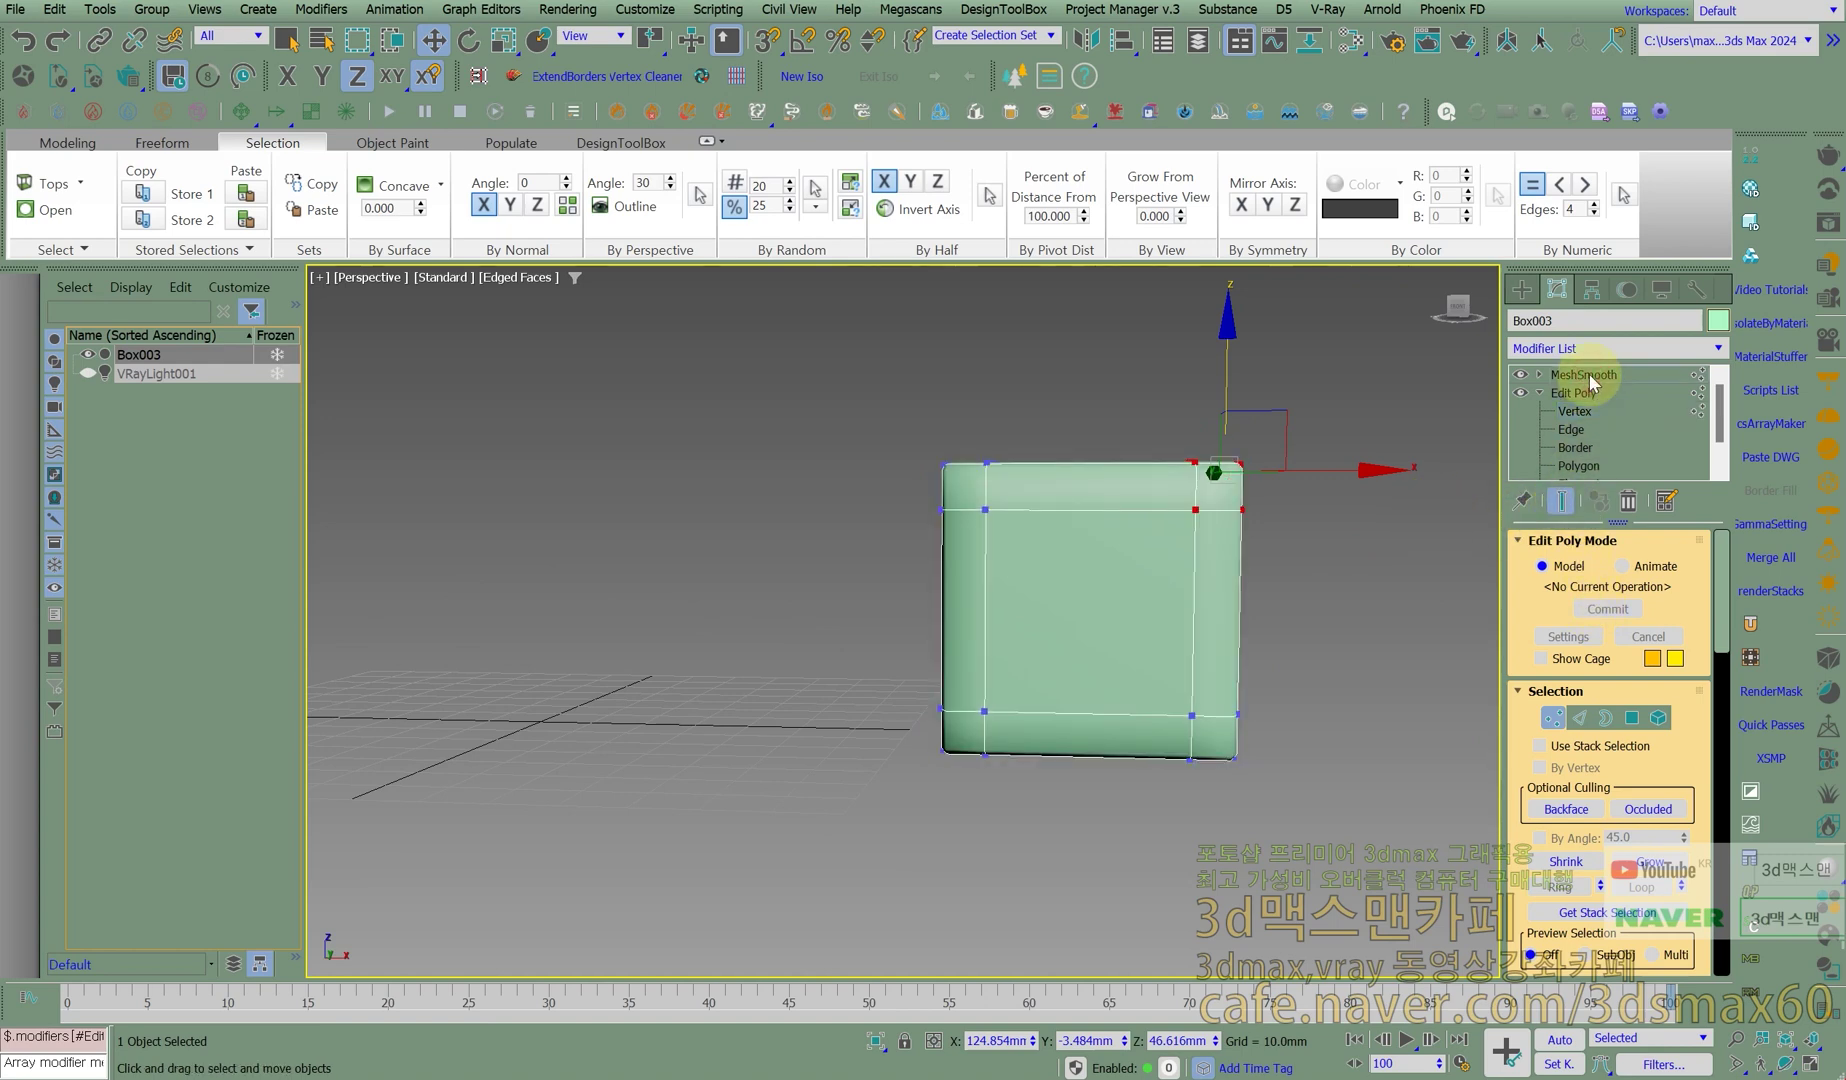
{"action": "left_click", "coordinate": [1679, 701]}
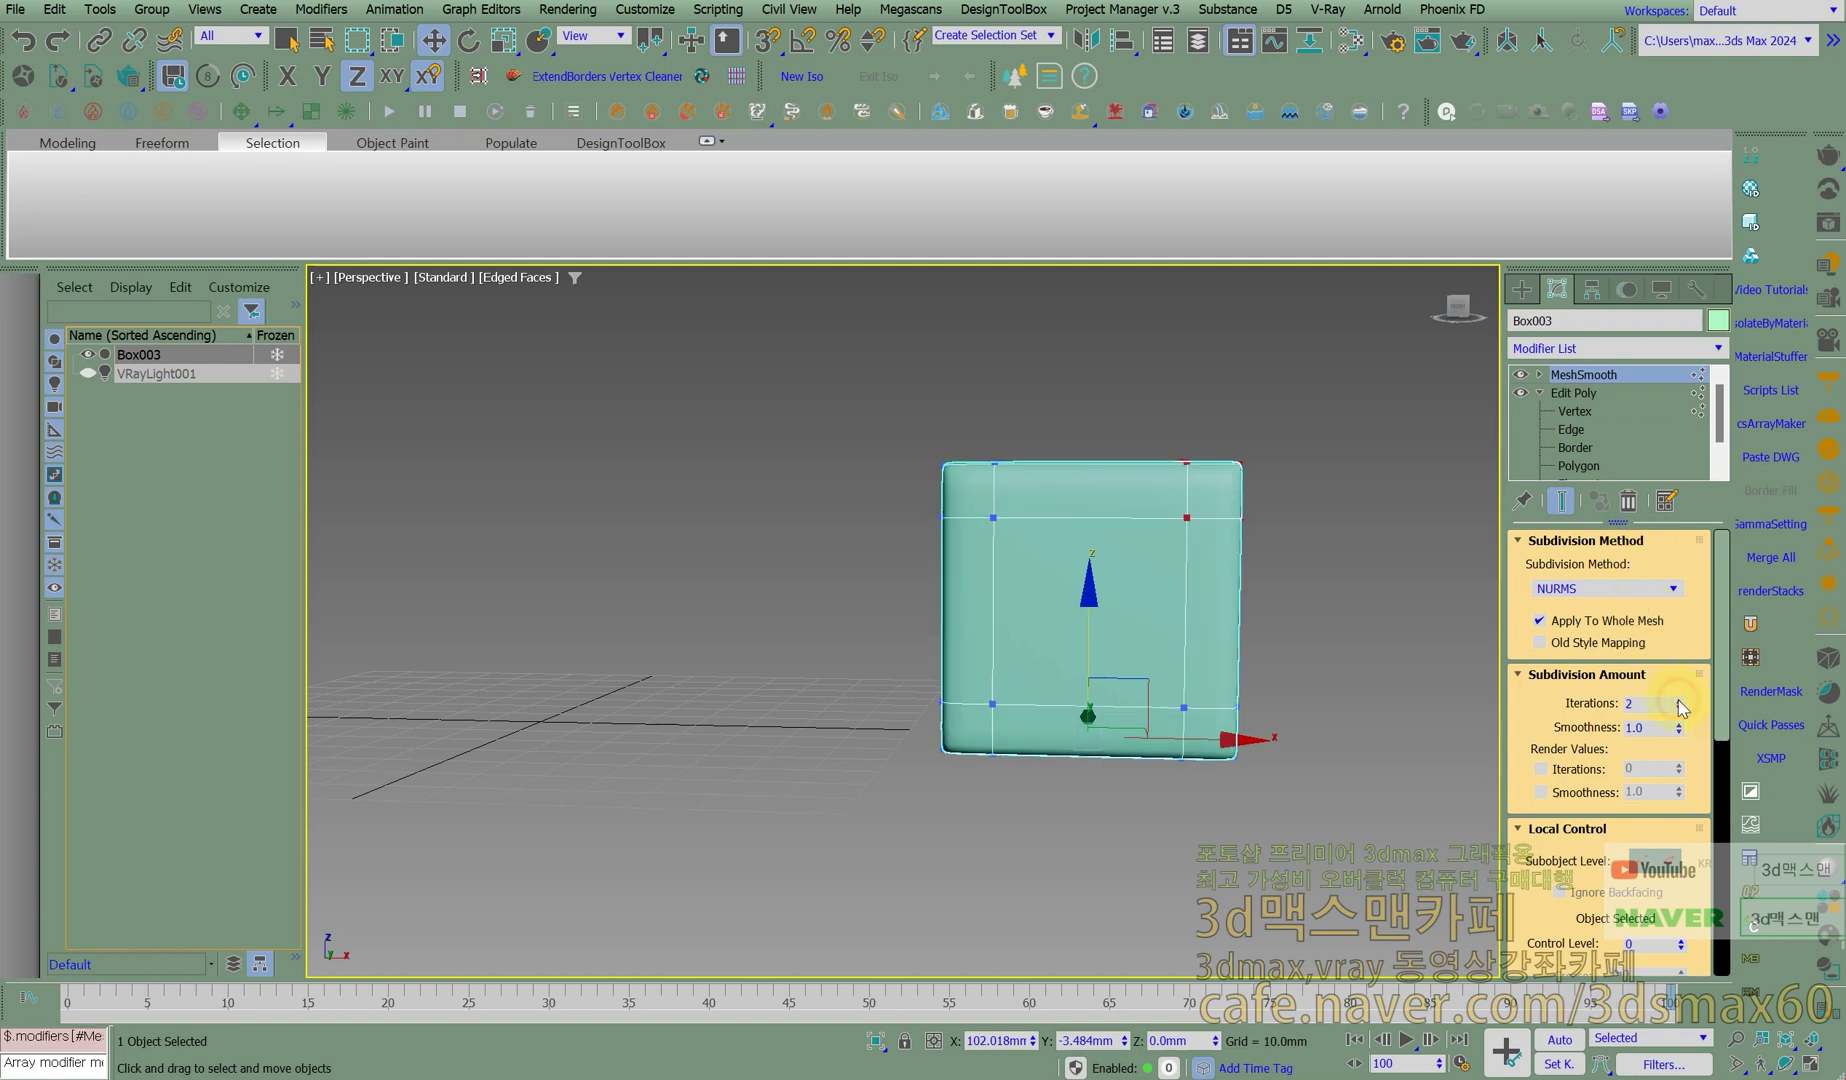
{"action": "left_click", "coordinate": [1679, 700]}
Try moving the selected upper corner vertices at the Edit Poly vertex level with the smoothed result shown.
{"action": "left_click", "coordinate": [1555, 411]}
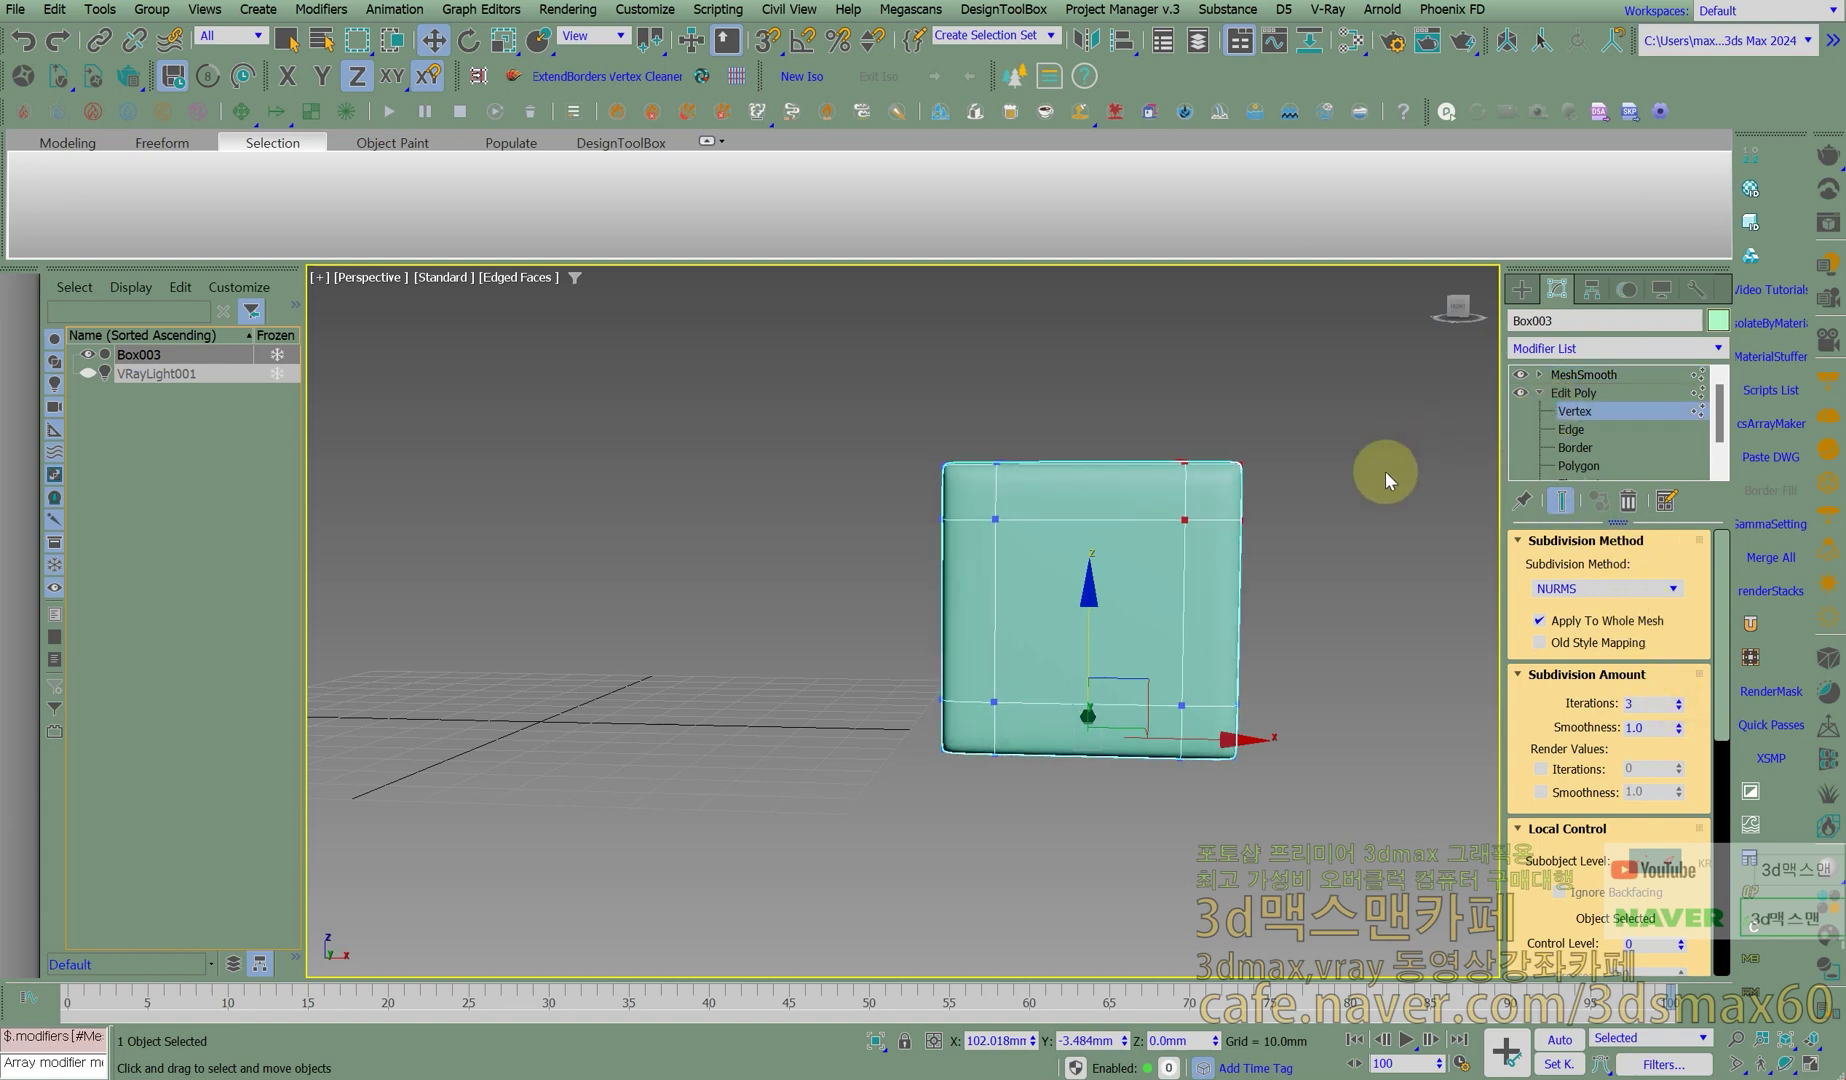
{"action": "left_click_drag", "start_coordinate": [1282, 424], "coordinate": [1291, 495]}
{"action": "right_click", "coordinate": [1291, 495]}
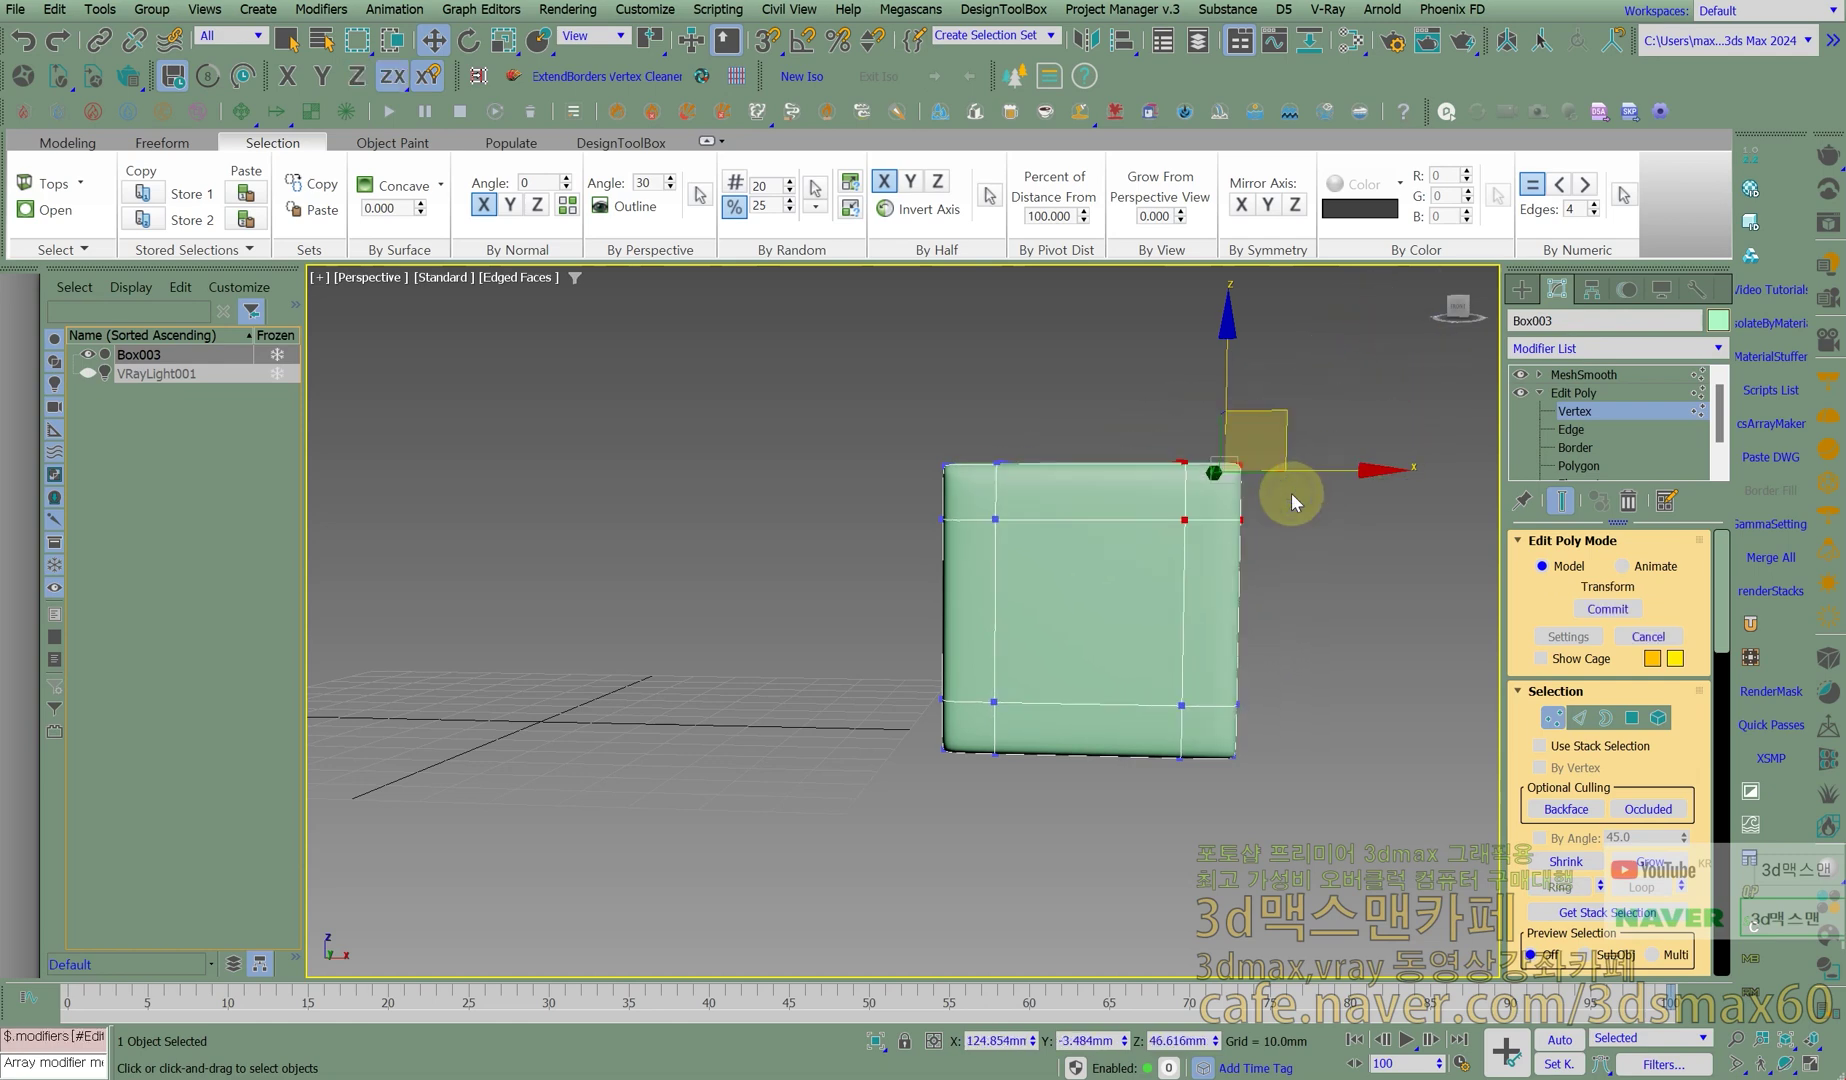
{"action": "left_click_drag", "start_coordinate": [1207, 554], "coordinate": [1211, 360]}
{"action": "right_click", "coordinate": [1211, 360]}
{"action": "middle_click_drag", "start_coordinate": [1222, 405], "coordinate": [1232, 626], "text": "alt"}
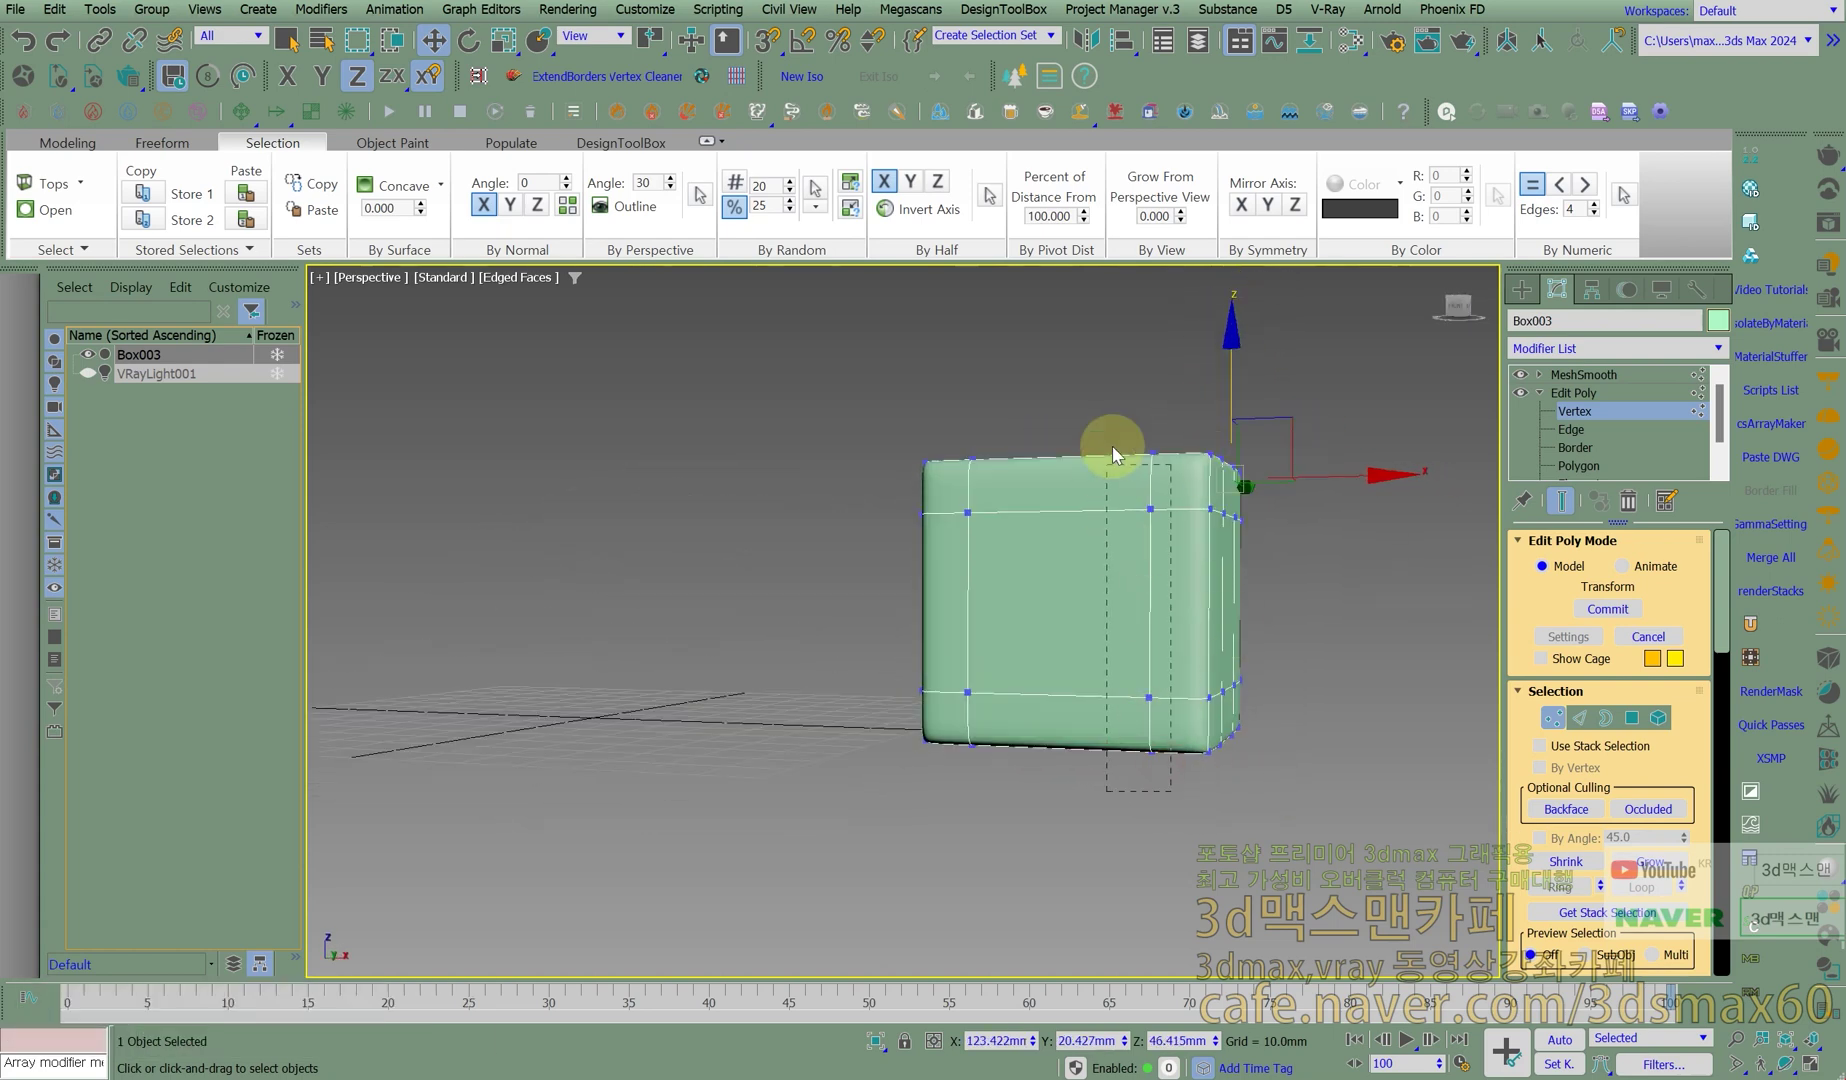
Try moving a row of vertices along the top face of Box003 vertically.
{"action": "middle_click_drag", "start_coordinate": [1104, 497], "coordinate": [1124, 565], "text": "alt"}
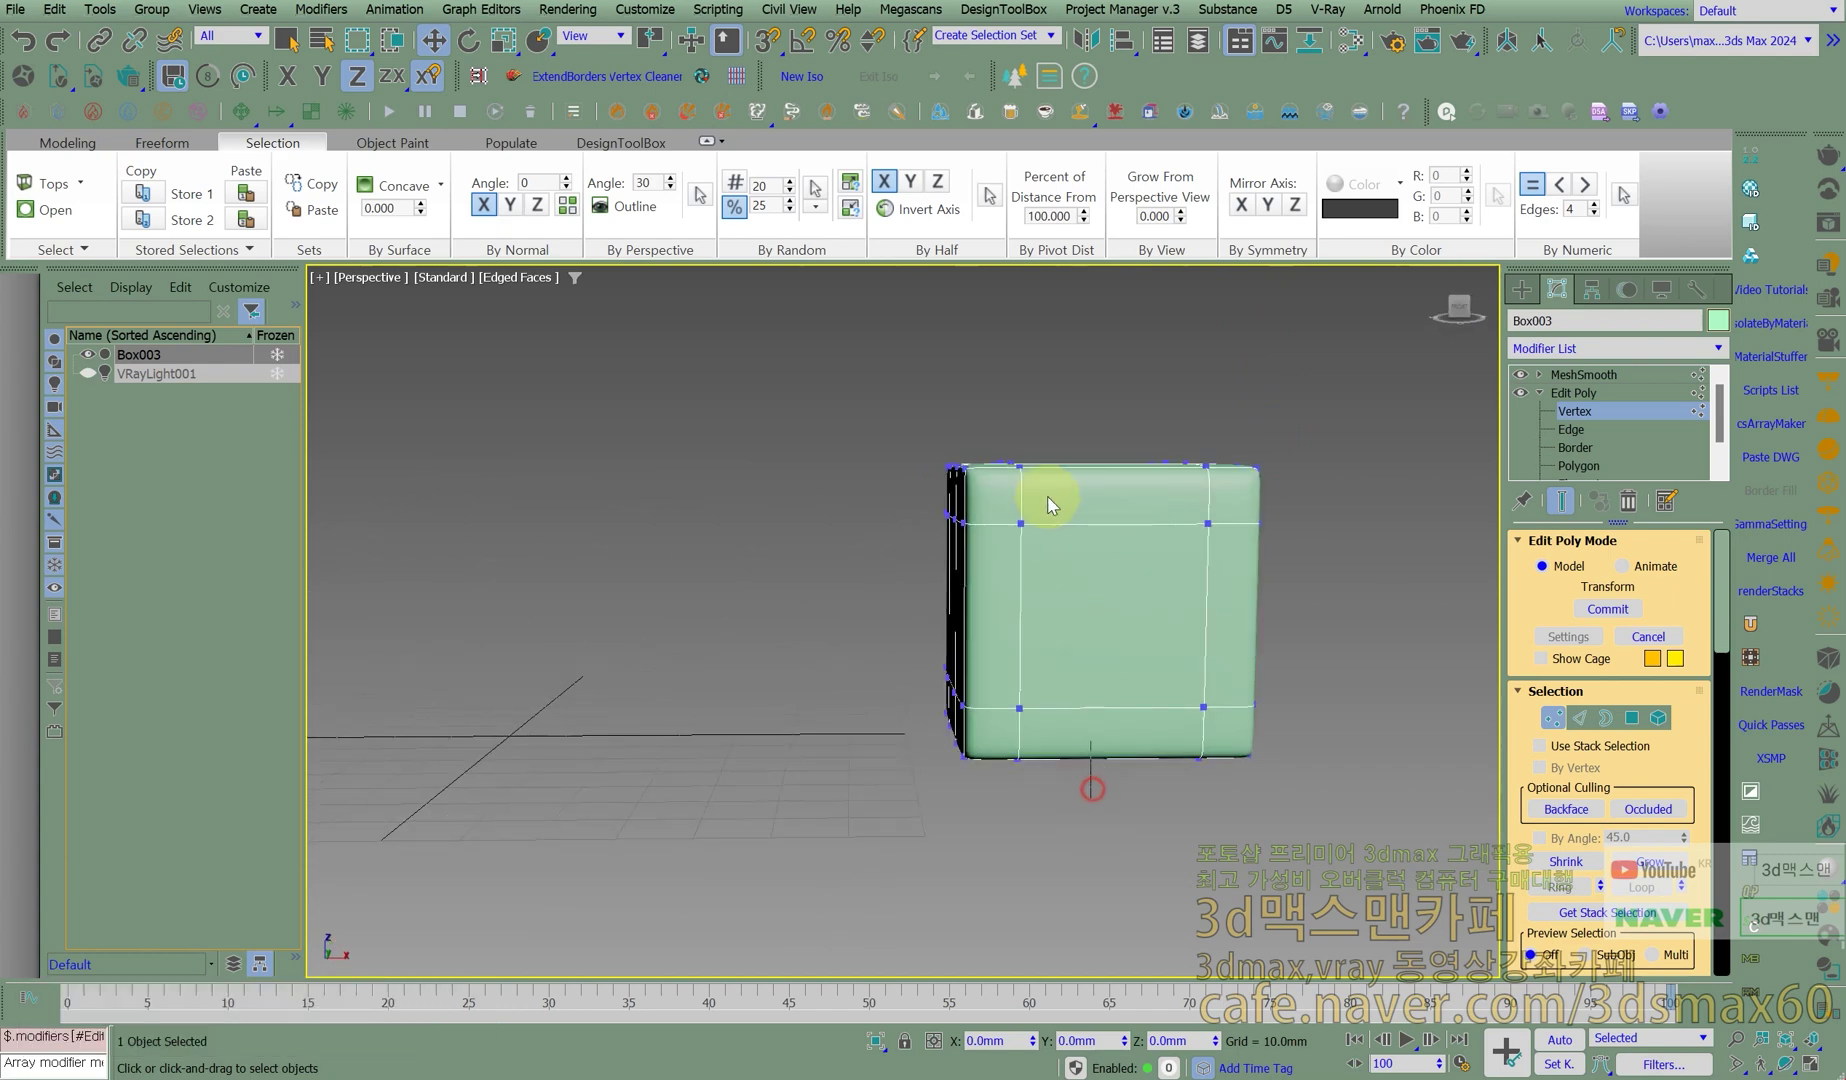
{"action": "middle_click_drag", "start_coordinate": [1014, 454], "coordinate": [988, 451], "text": "alt"}
{"action": "left_click_drag", "start_coordinate": [970, 417], "coordinate": [1216, 496]}
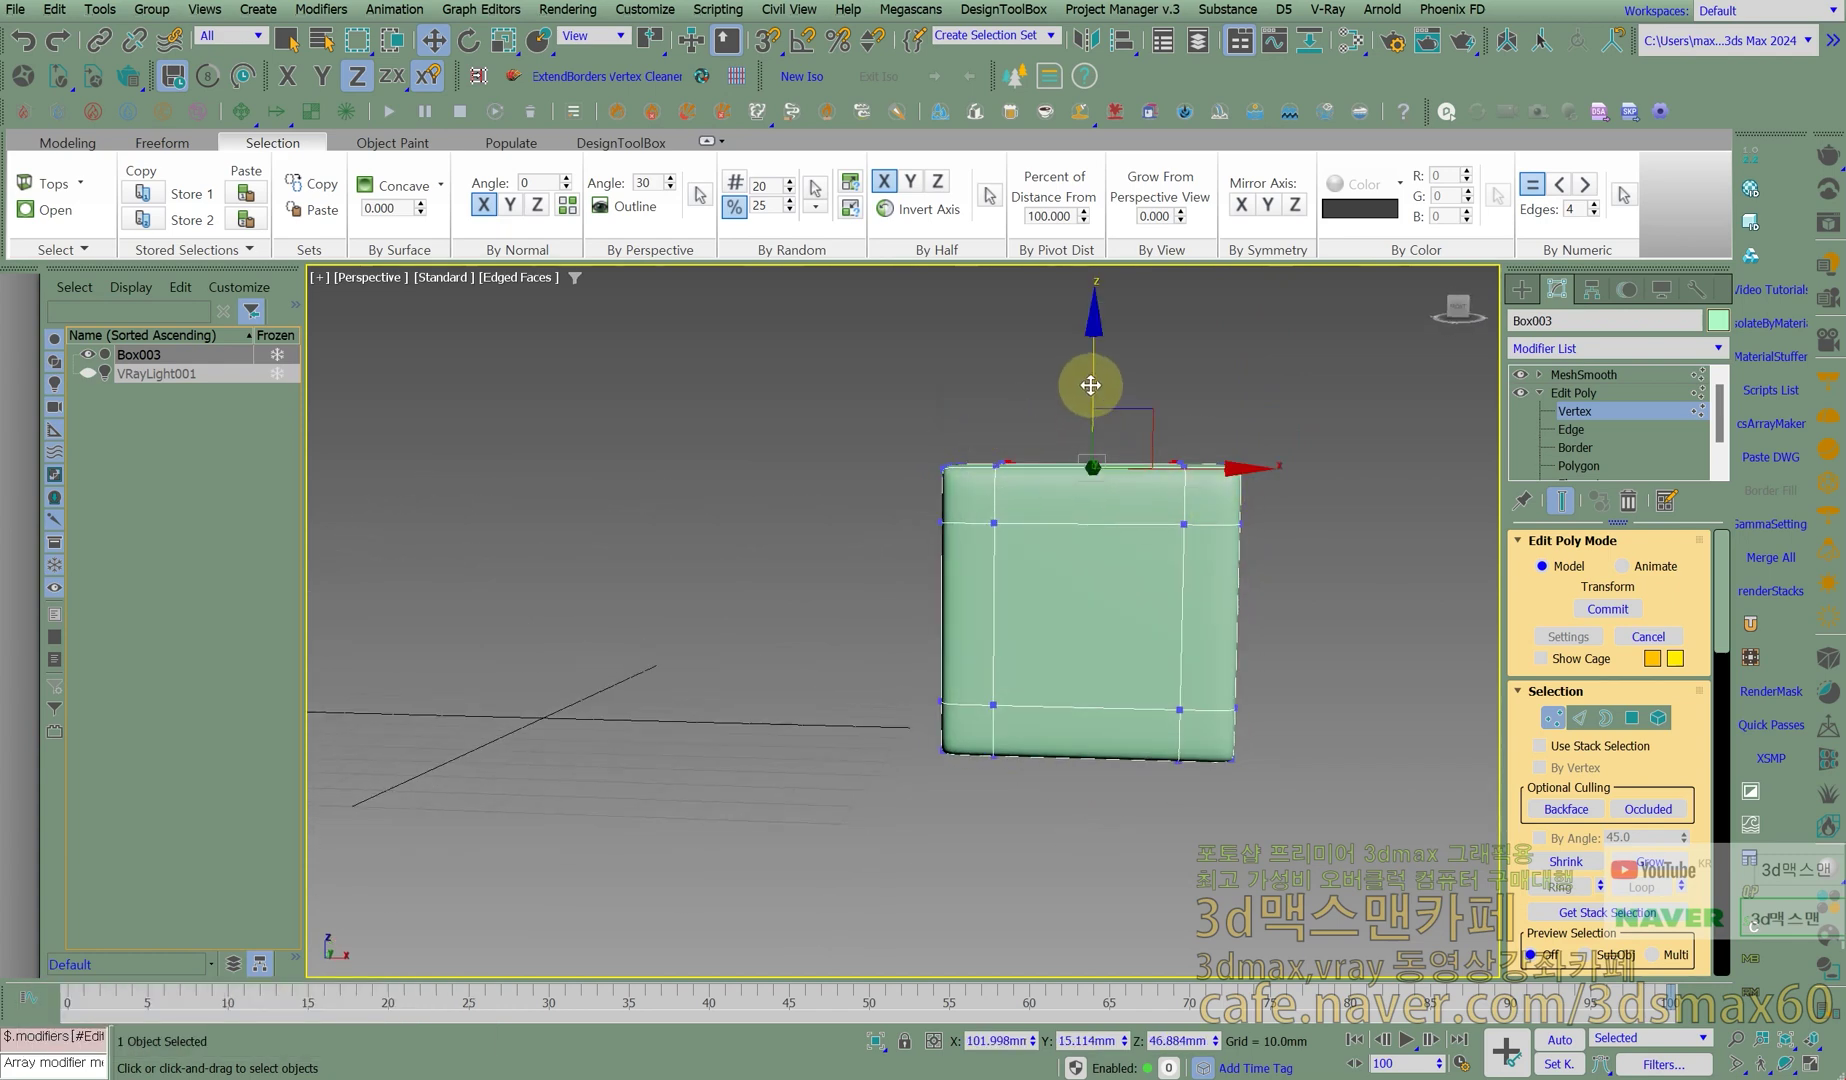
{"action": "left_click_drag", "start_coordinate": [1105, 331], "coordinate": [1109, 312]}
{"action": "right_click", "coordinate": [1110, 315]}
{"action": "middle_click_drag", "start_coordinate": [1120, 427], "coordinate": [1068, 512], "text": "alt"}
At the polygon level, raise the central top polygon of Box003 to about Z 78.6 mm.
{"action": "left_click", "coordinate": [1632, 718]}
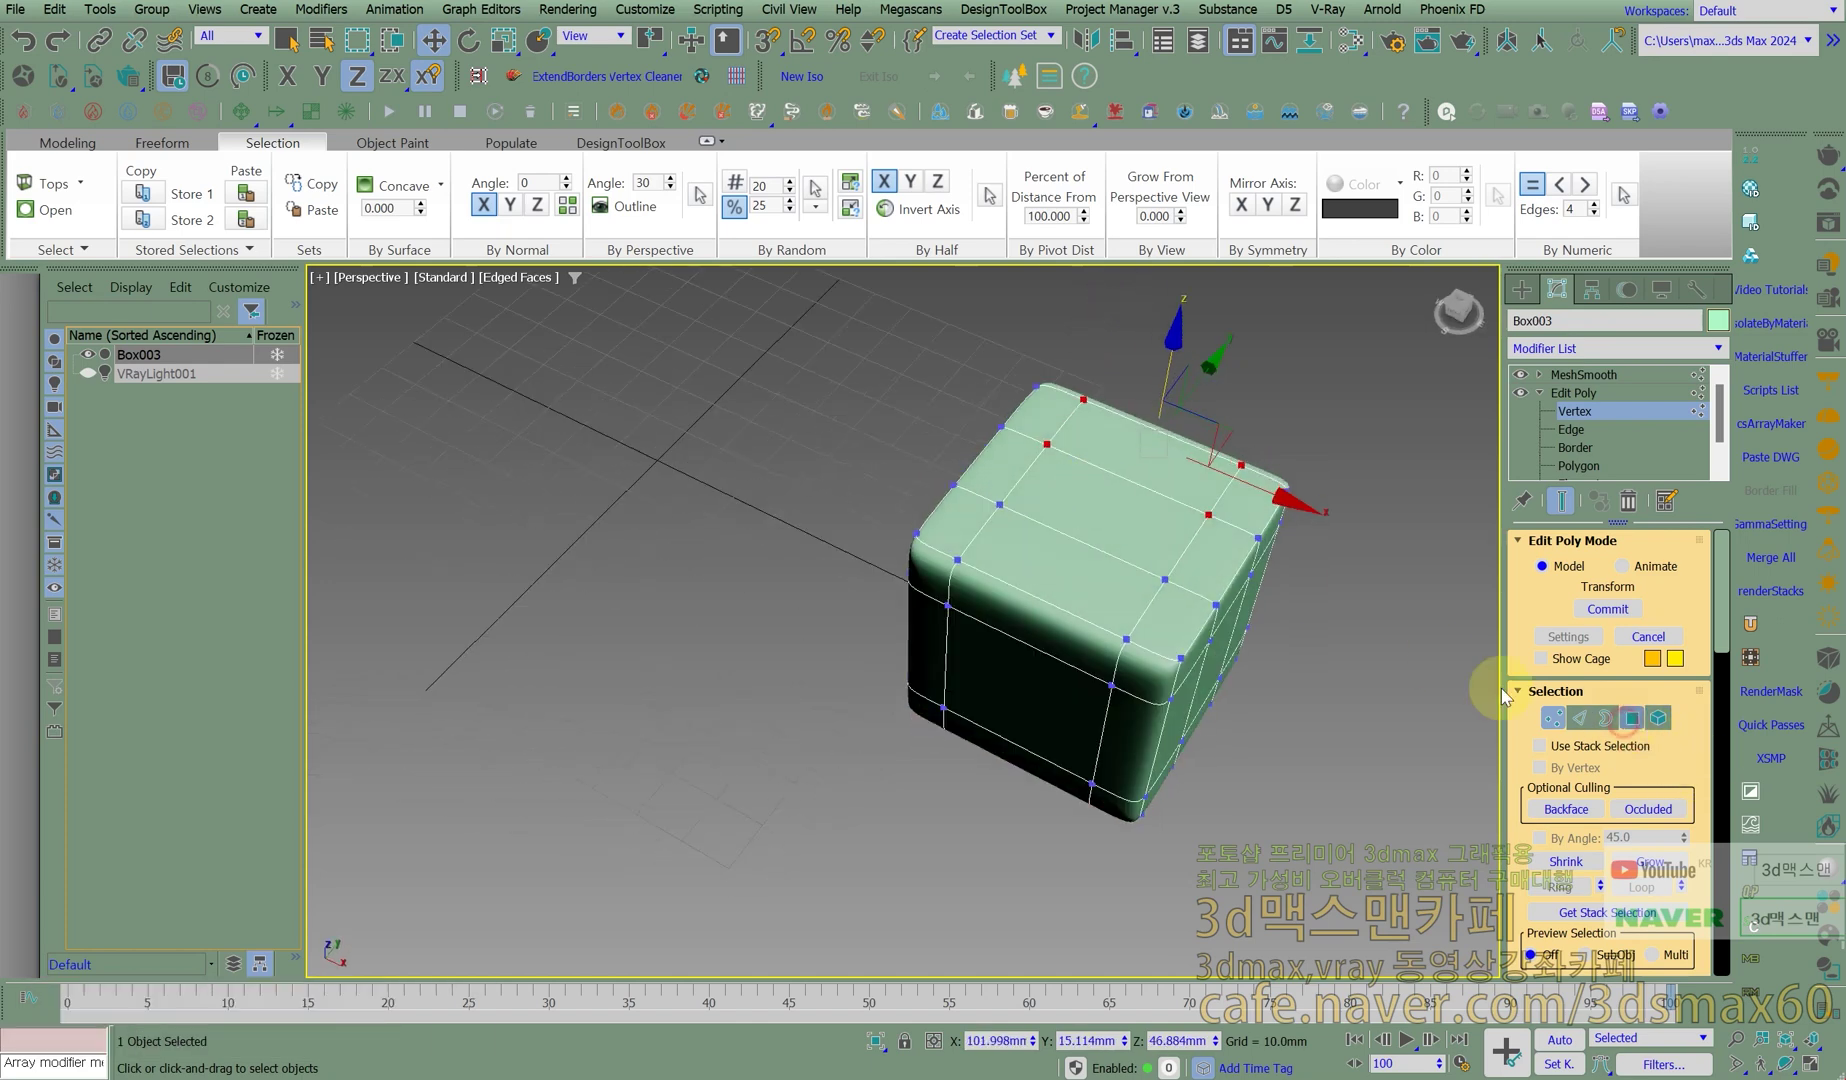
{"action": "left_click", "coordinate": [1138, 521]}
{"action": "left_click_drag", "start_coordinate": [1115, 402], "coordinate": [1124, 298]}
{"action": "mouse_move", "coordinate": [1127, 394]}
{"action": "middle_mouse_down", "text": "alt"}
{"action": "mouse_move", "coordinate": [1014, 383]}
{"action": "mouse_move", "coordinate": [1110, 404]}
{"action": "middle_mouse_up", "text": "alt"}
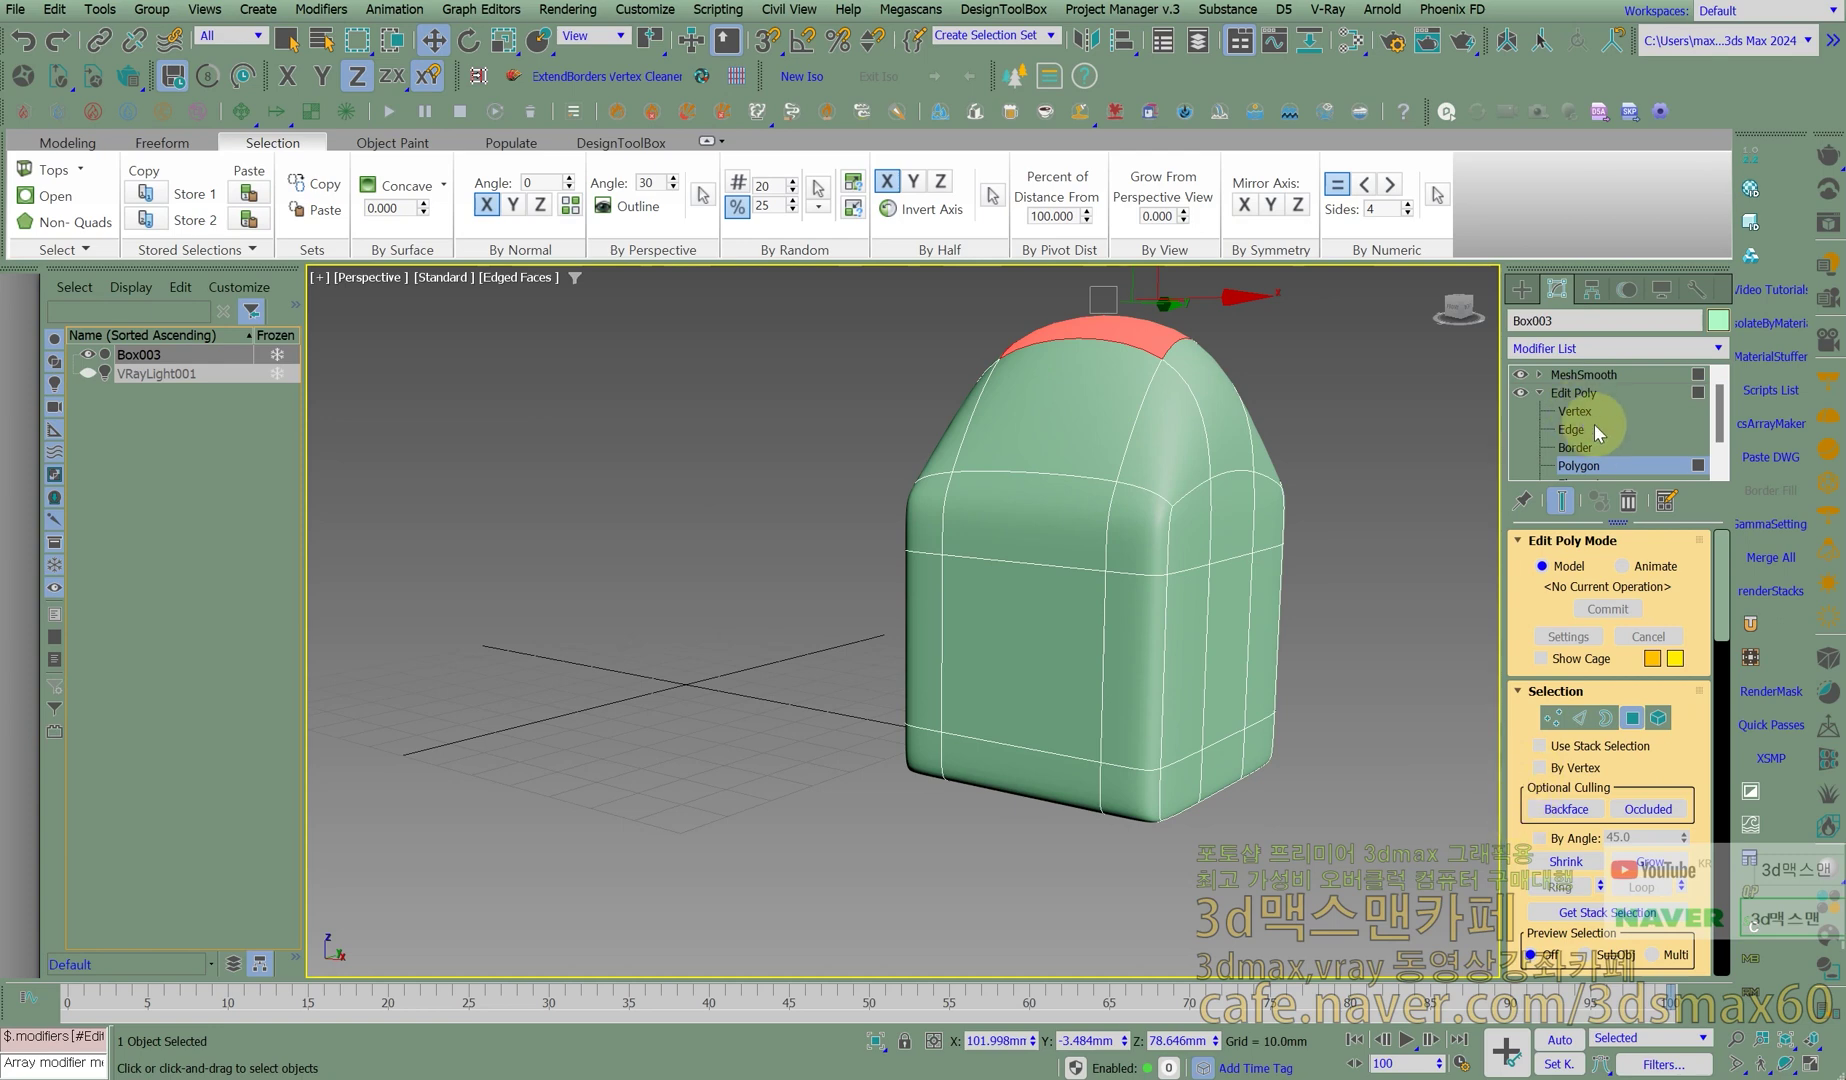
Review the subdivision amount, local control and surface parameters of MeshSmooth on Box003.
{"action": "left_click", "coordinate": [1592, 394]}
{"action": "left_click", "coordinate": [1596, 376]}
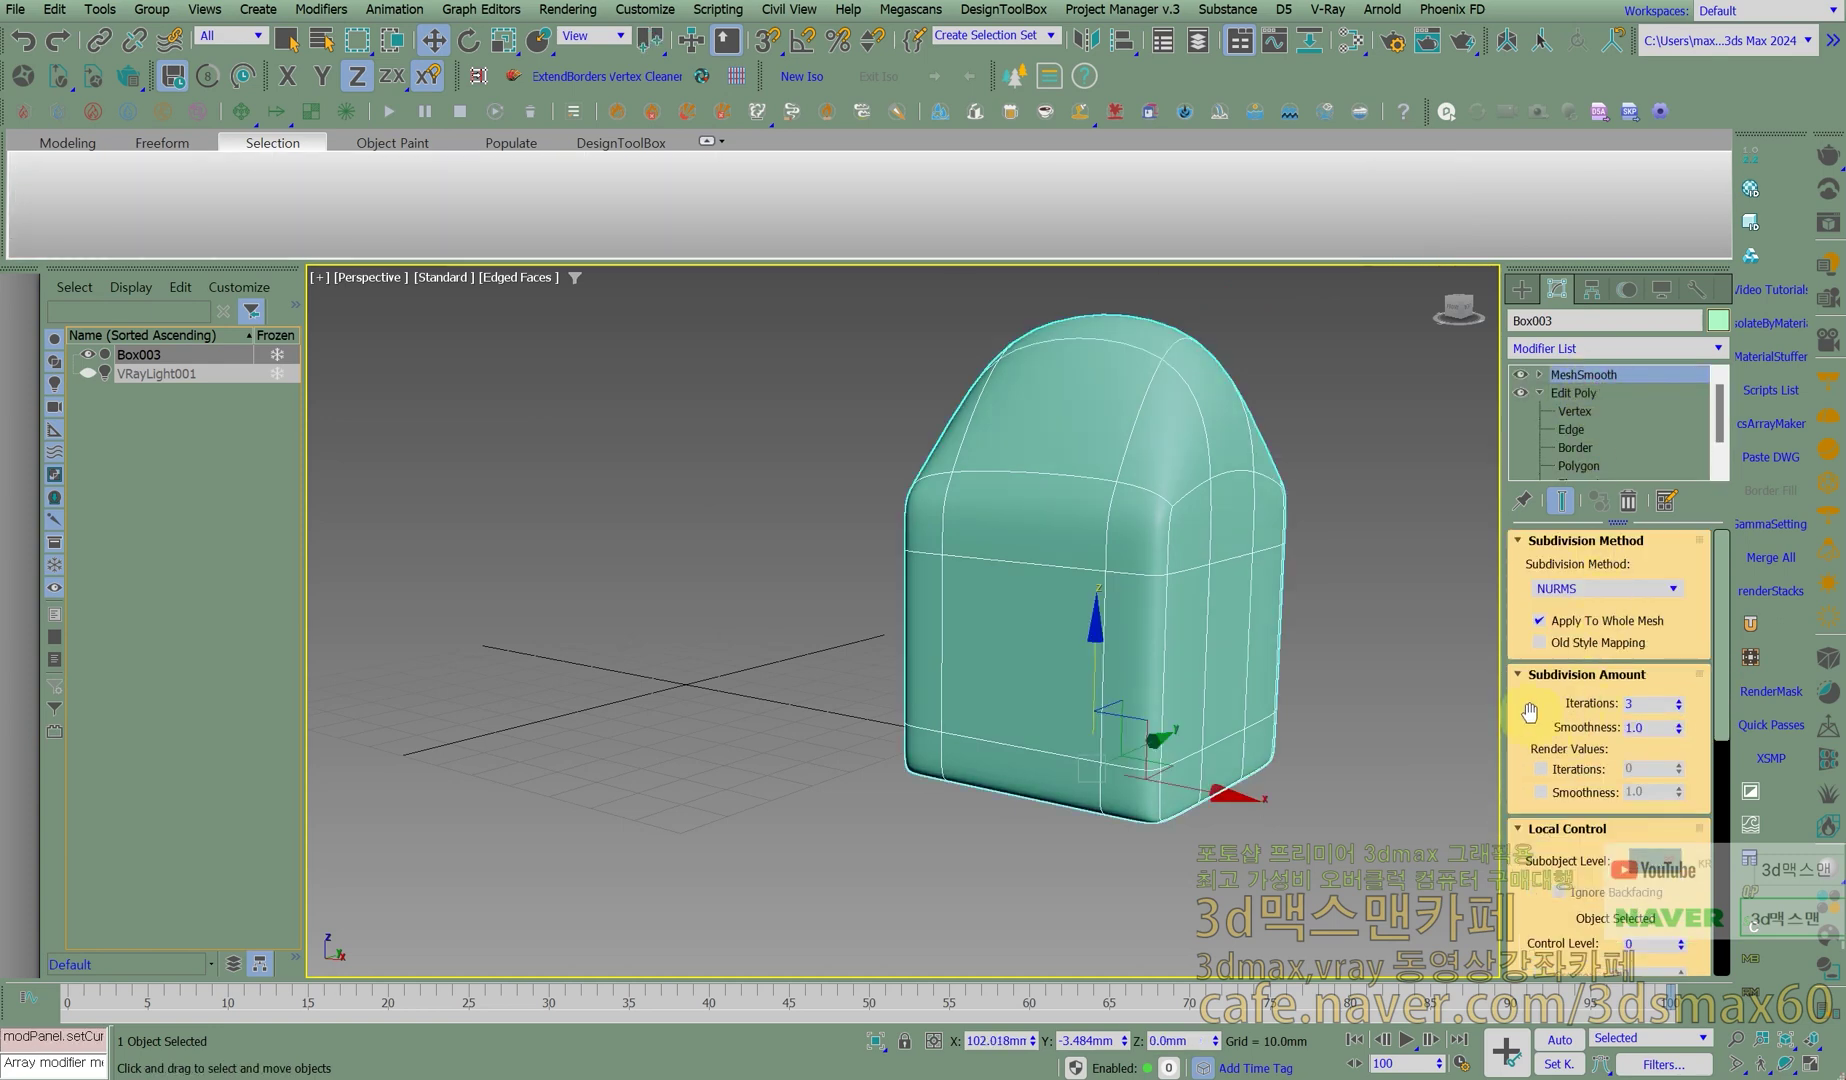
{"action": "scroll", "coordinate": [1522, 656], "scroll_direction": "down", "scroll_amount": 2}
{"action": "left_click_drag", "start_coordinate": [1648, 653], "coordinate": [1590, 654]}
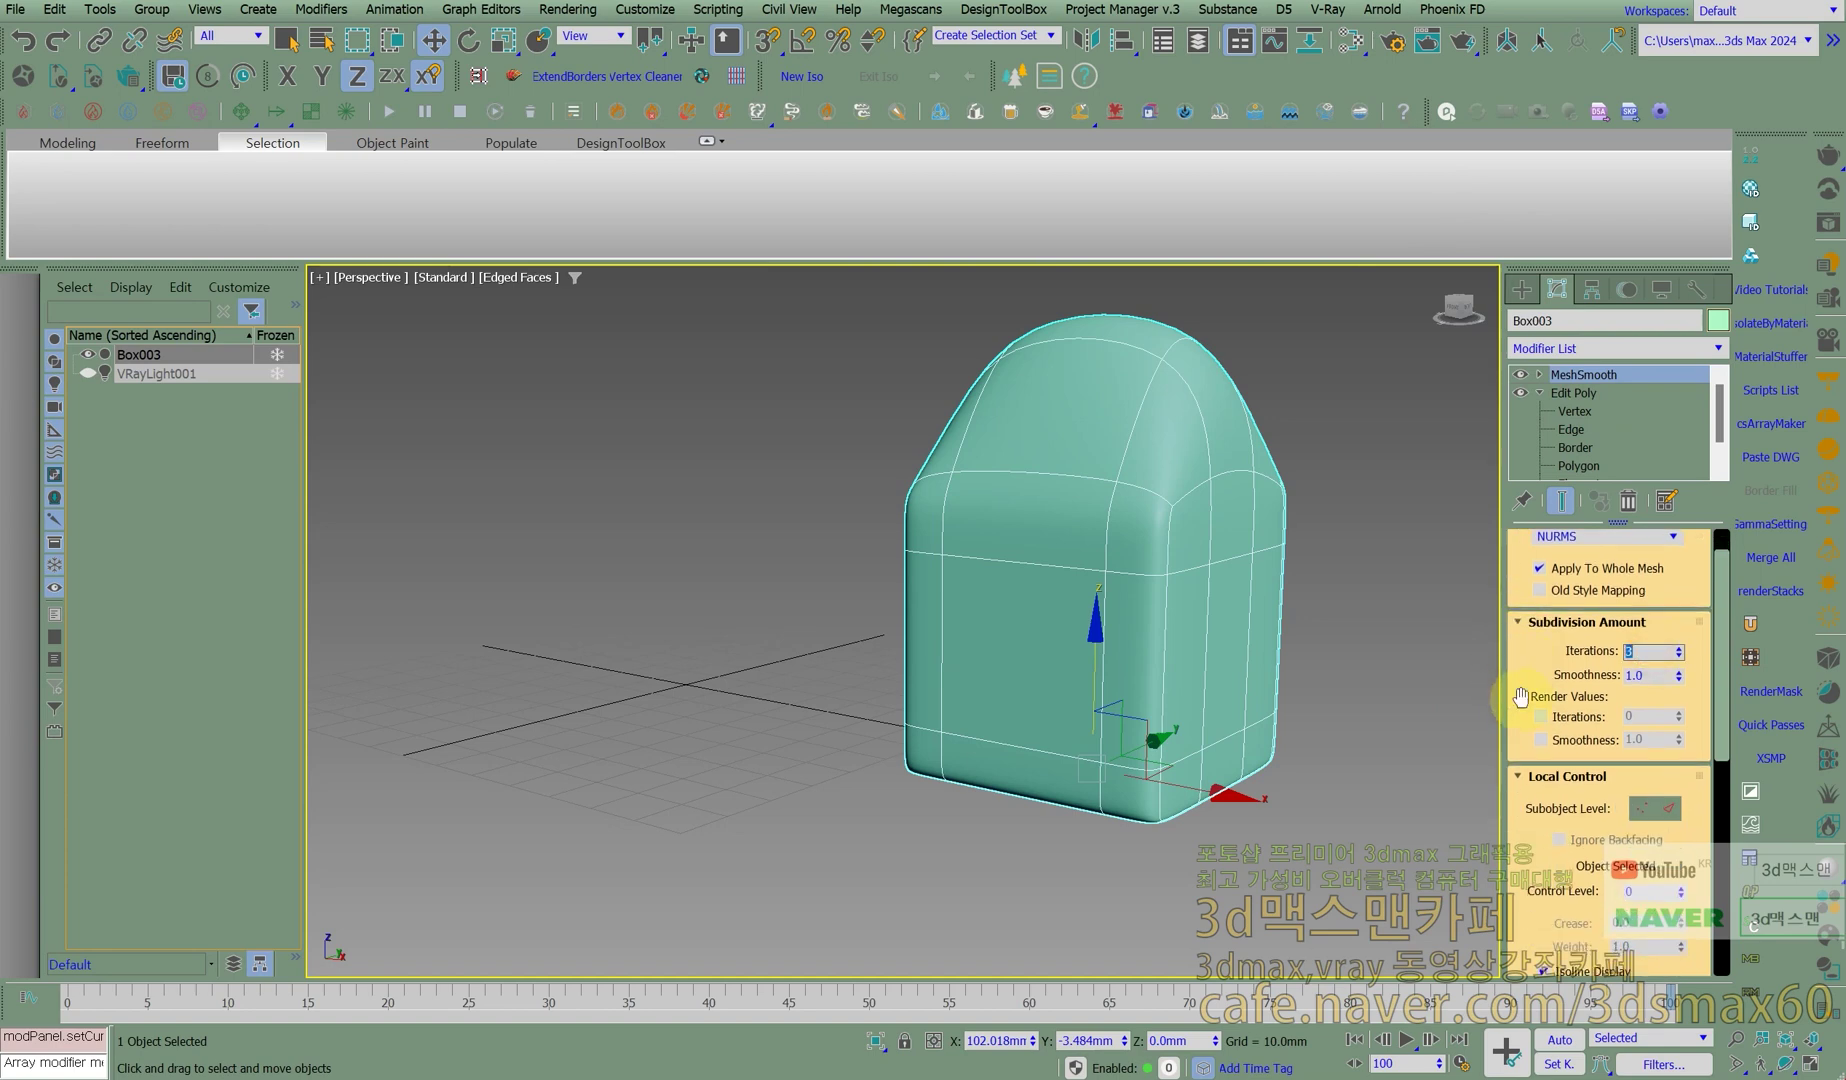
{"action": "left_click_drag", "start_coordinate": [1514, 765], "coordinate": [1524, 460]}
{"action": "left_click_drag", "start_coordinate": [1547, 762], "coordinate": [1594, 567]}
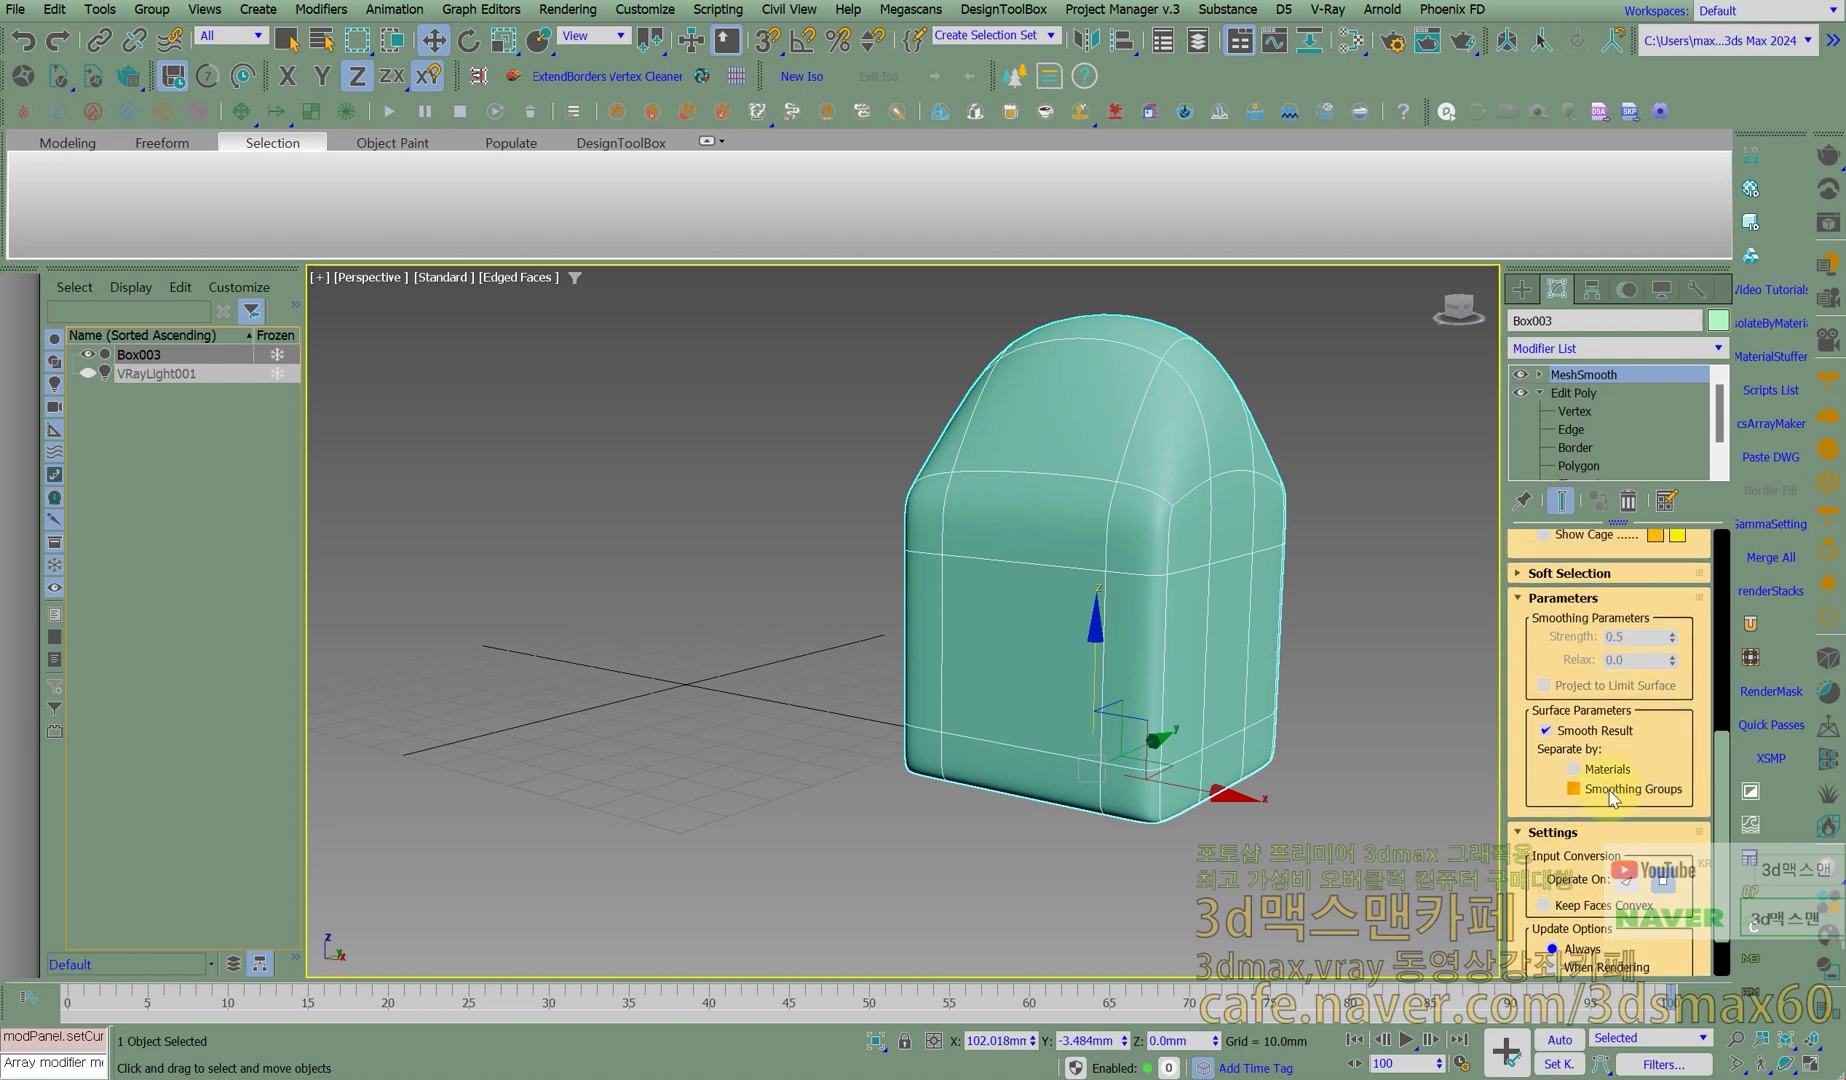
Remove MeshSmooth from Box003 and delete the box from the scene.
{"action": "left_click", "coordinate": [1561, 495]}
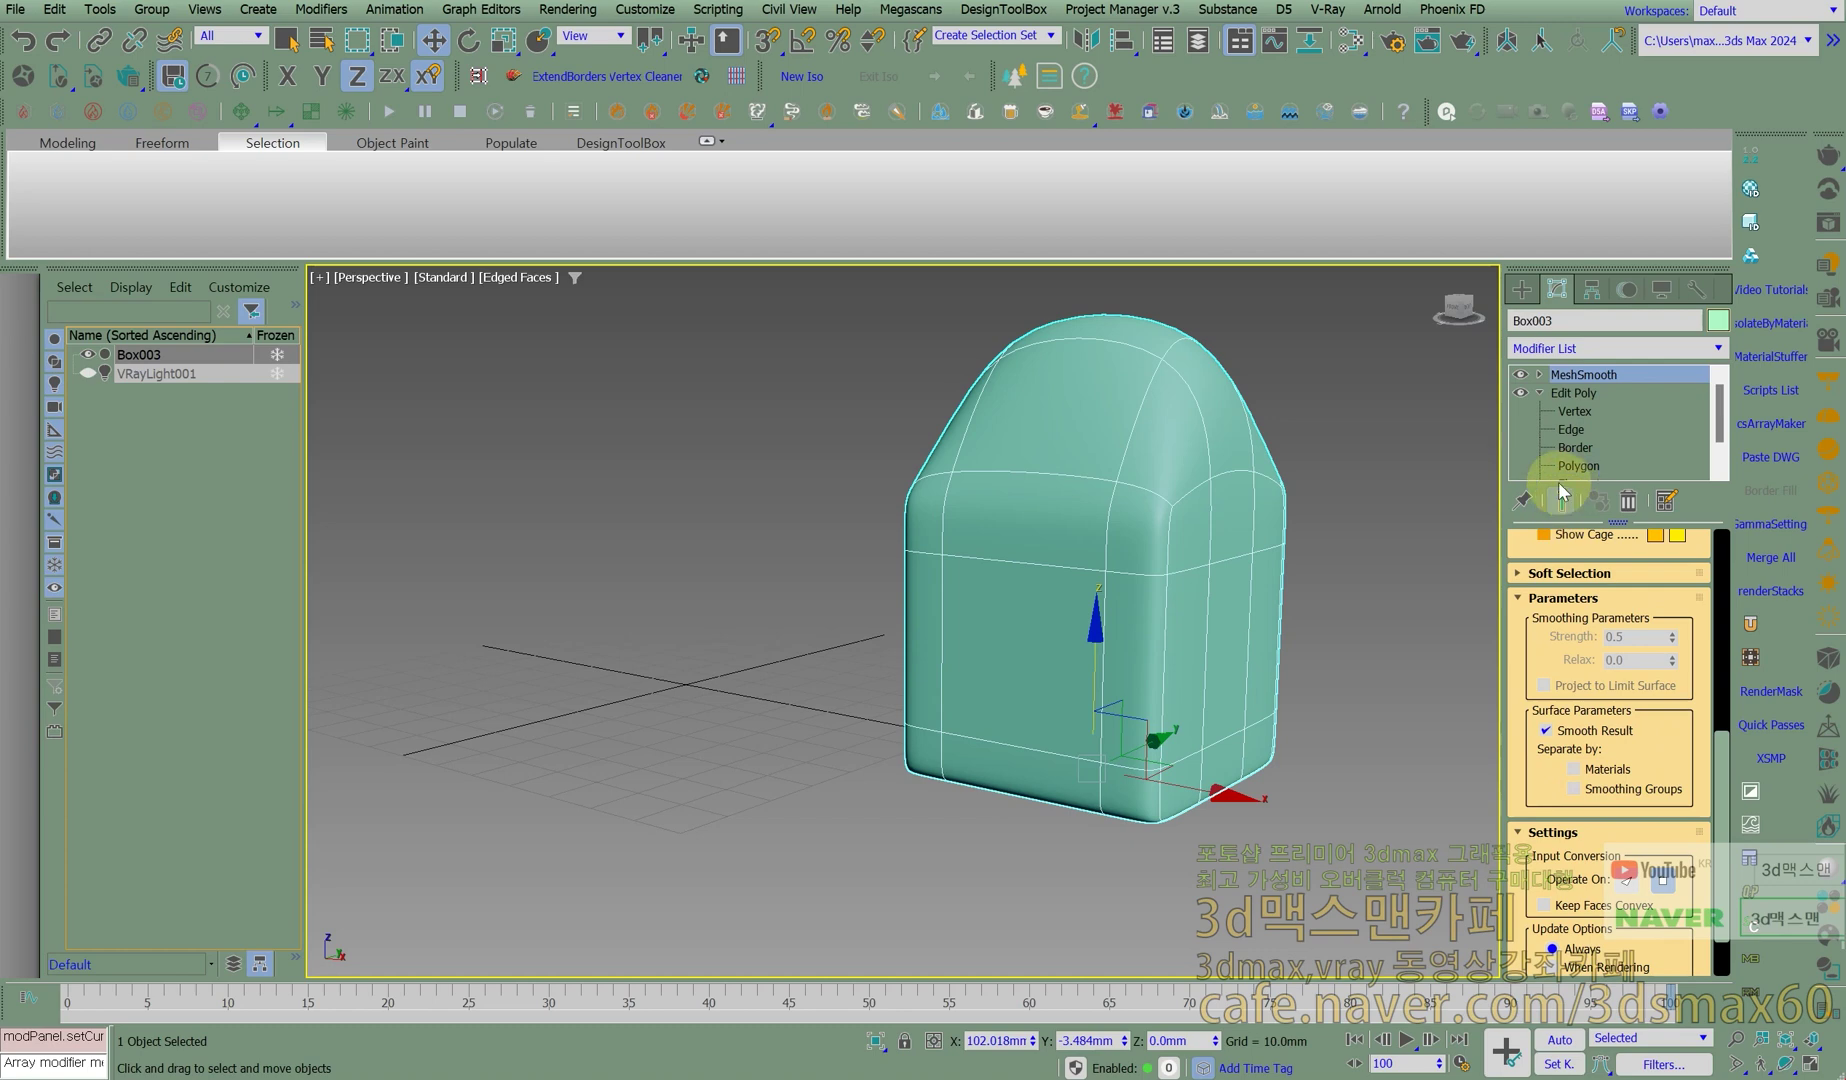
{"action": "left_click", "coordinate": [1628, 500]}
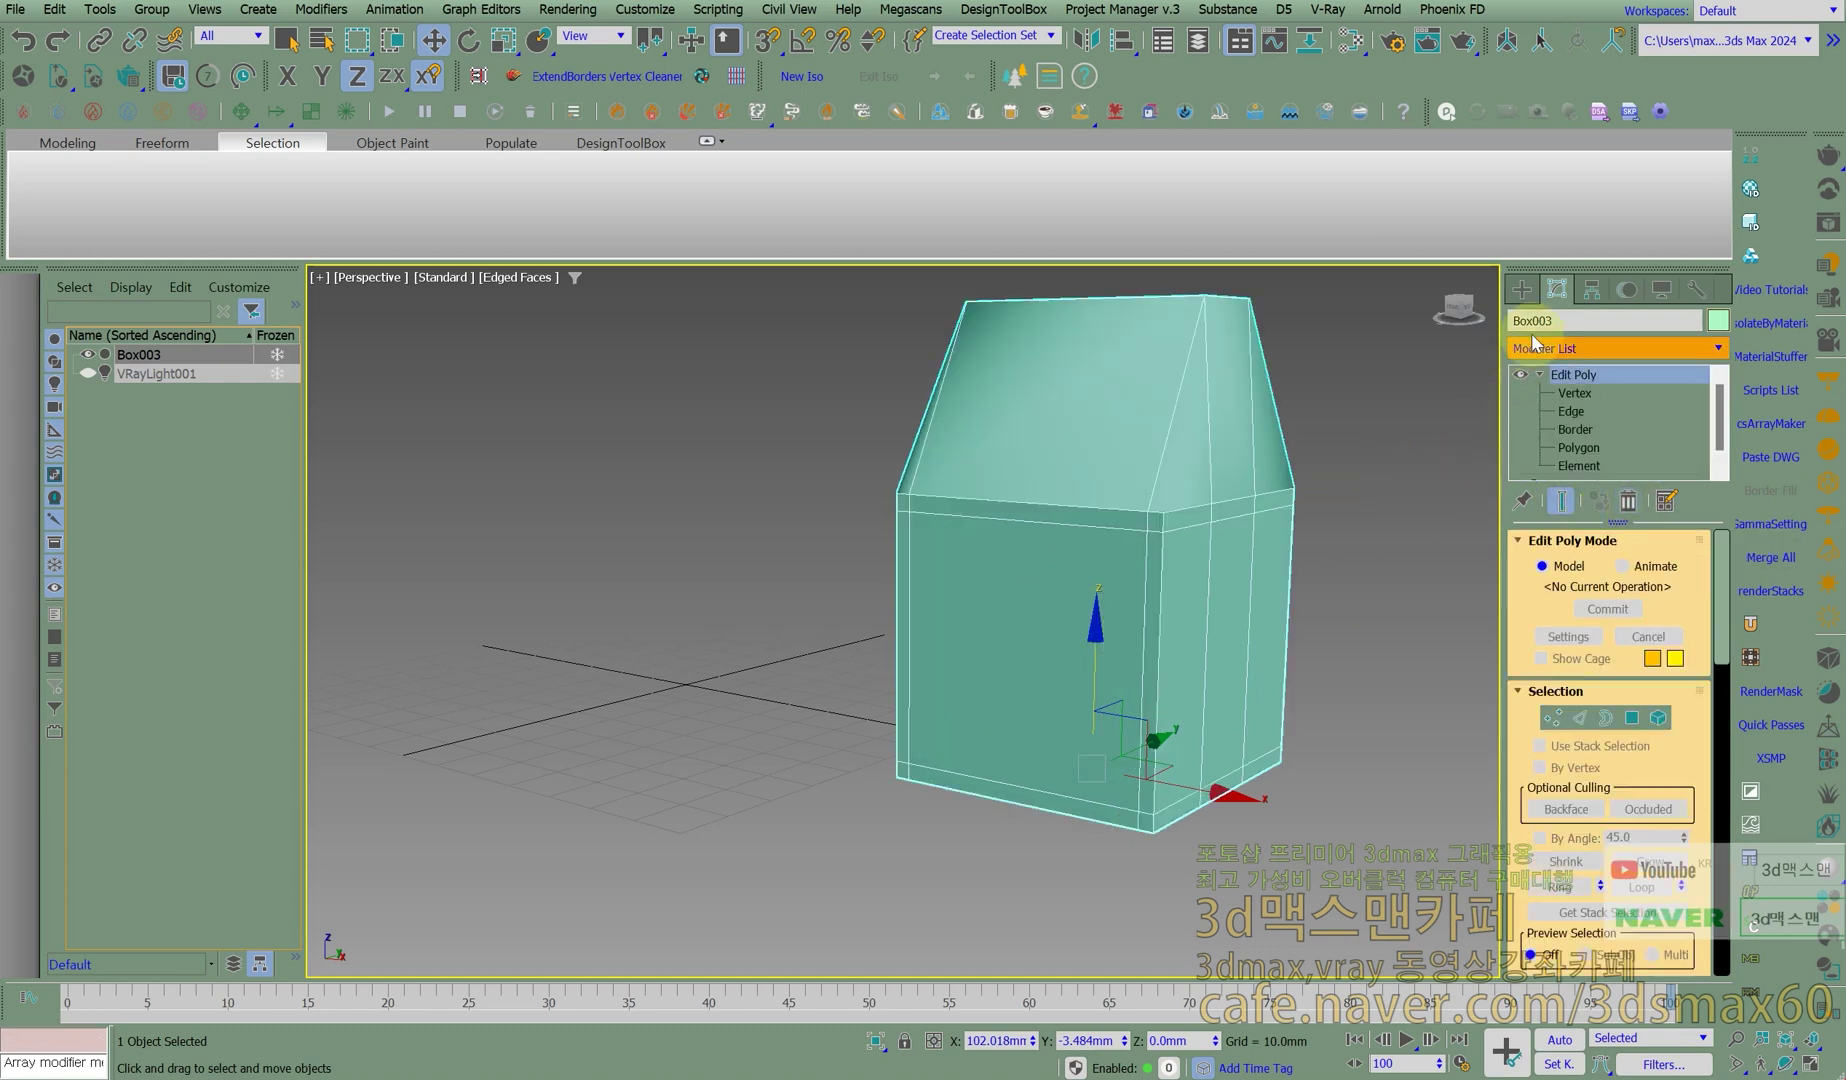
{"action": "key", "text": "Delete"}
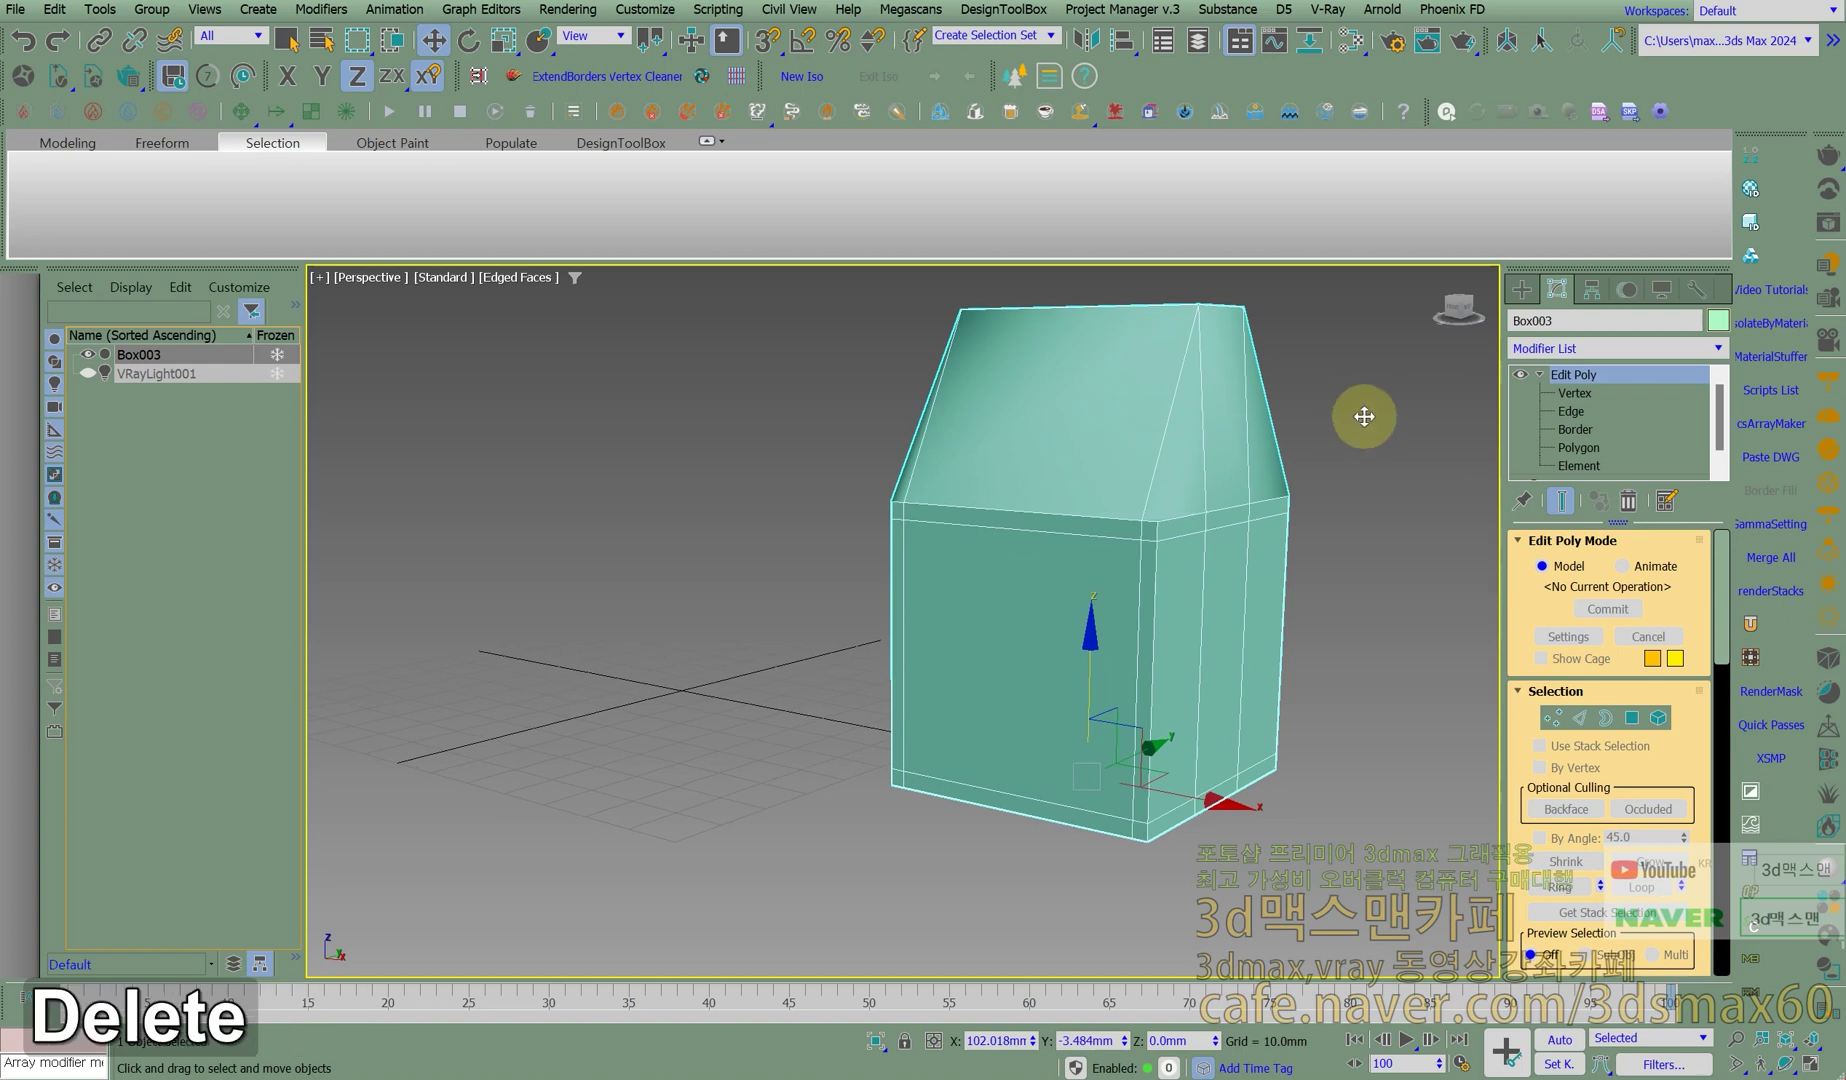
Create a cube about 133.6 mm on each side on the grid in the perspective view.
{"action": "left_click", "coordinate": [1521, 289]}
{"action": "left_click", "coordinate": [1575, 458]}
{"action": "left_click", "coordinate": [1559, 430]}
{"action": "left_click_drag", "start_coordinate": [965, 673], "coordinate": [1060, 690]}
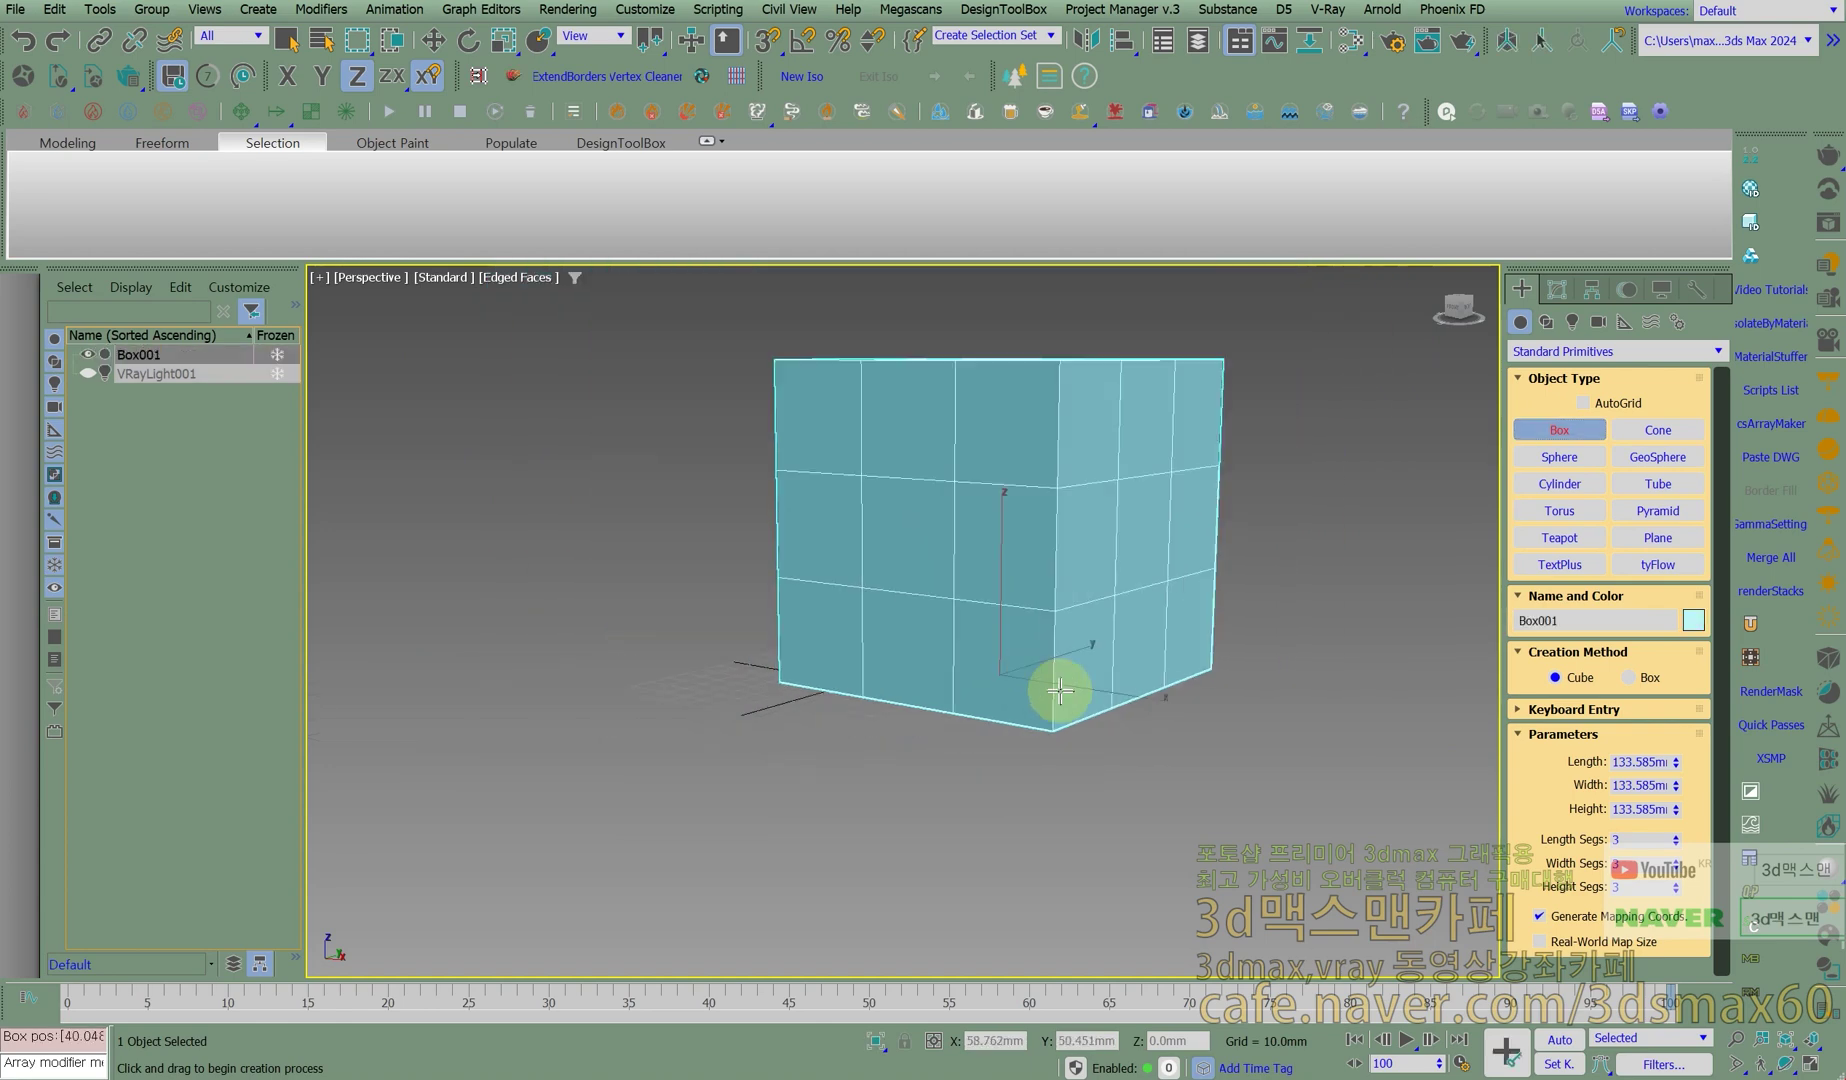
Reset the new cube's length, width and height segments to 1 and finish box creation.
{"action": "right_click", "coordinate": [1676, 842]}
{"action": "right_click", "coordinate": [1676, 865]}
{"action": "right_click", "coordinate": [1676, 888]}
{"action": "middle_click_drag", "start_coordinate": [1096, 615], "coordinate": [1137, 520]}
{"action": "right_click", "coordinate": [1137, 518]}
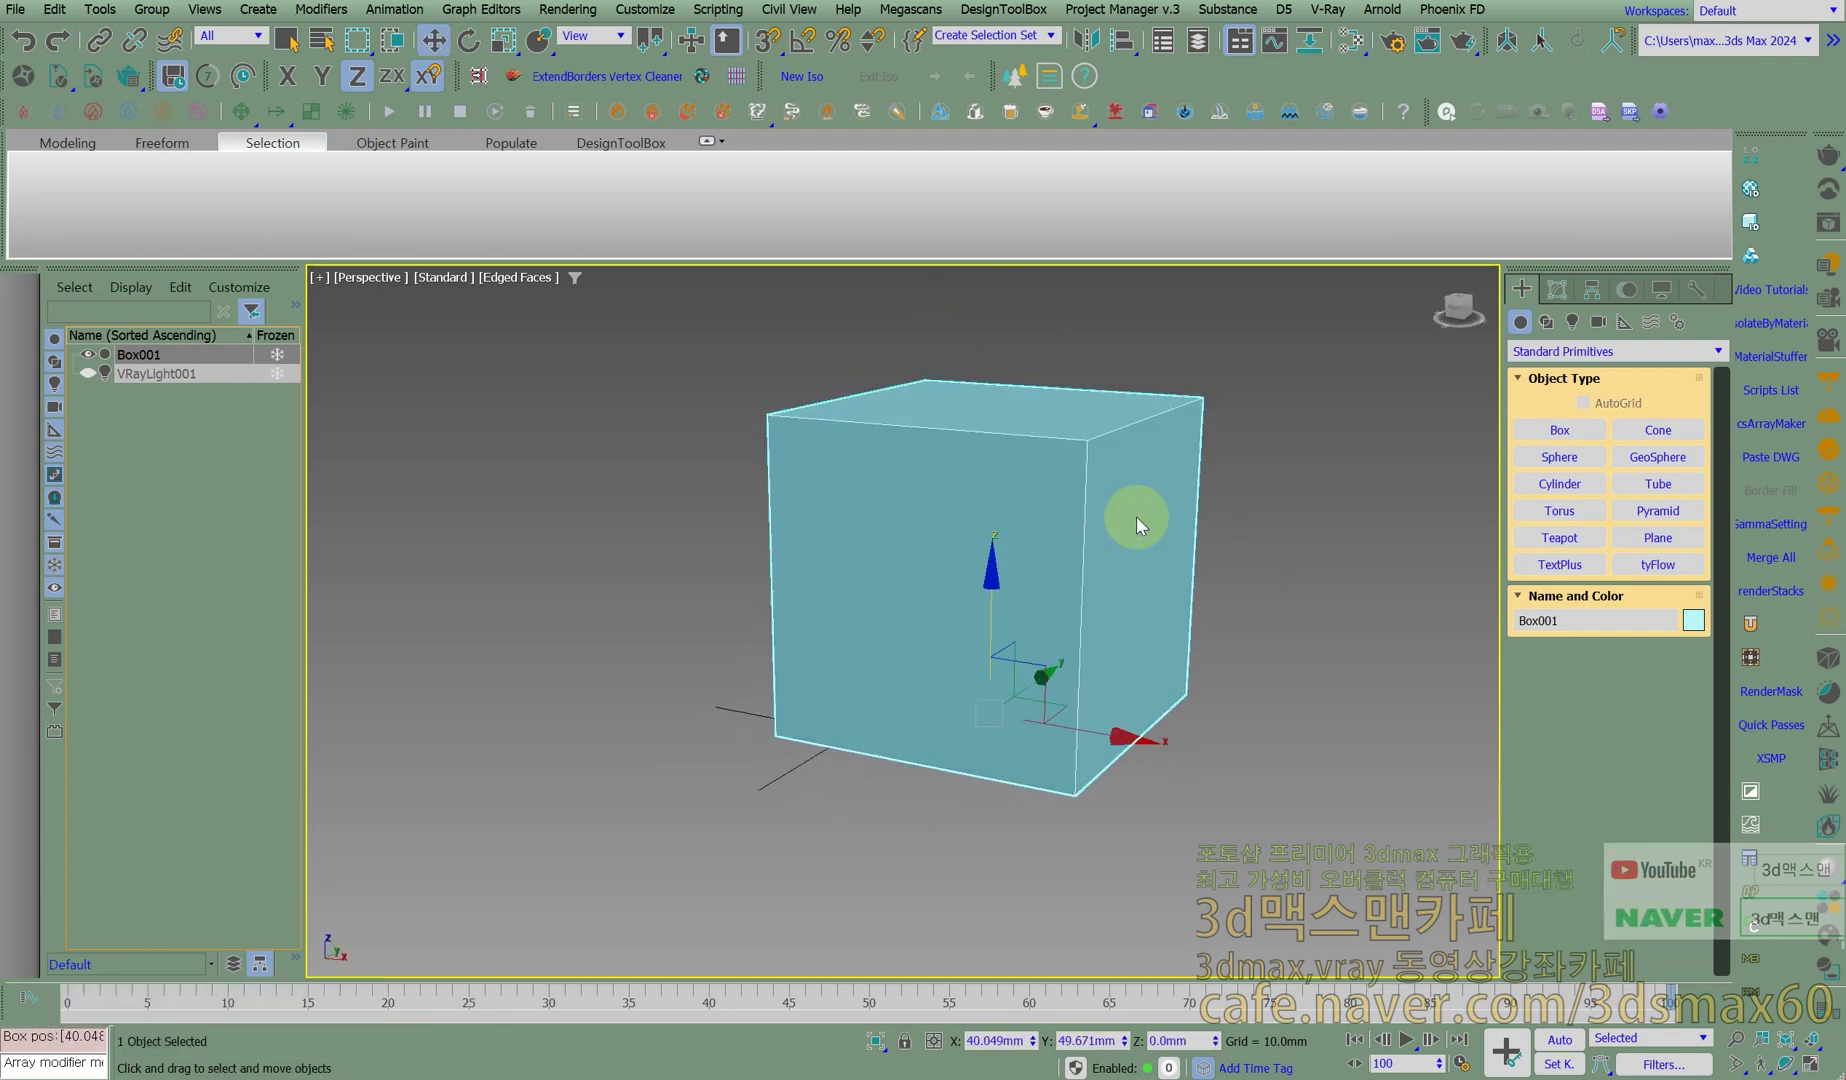
Apply an Edit Poly modifier and a MeshSmooth modifier to the new cube.
{"action": "type", "text": "xed"}
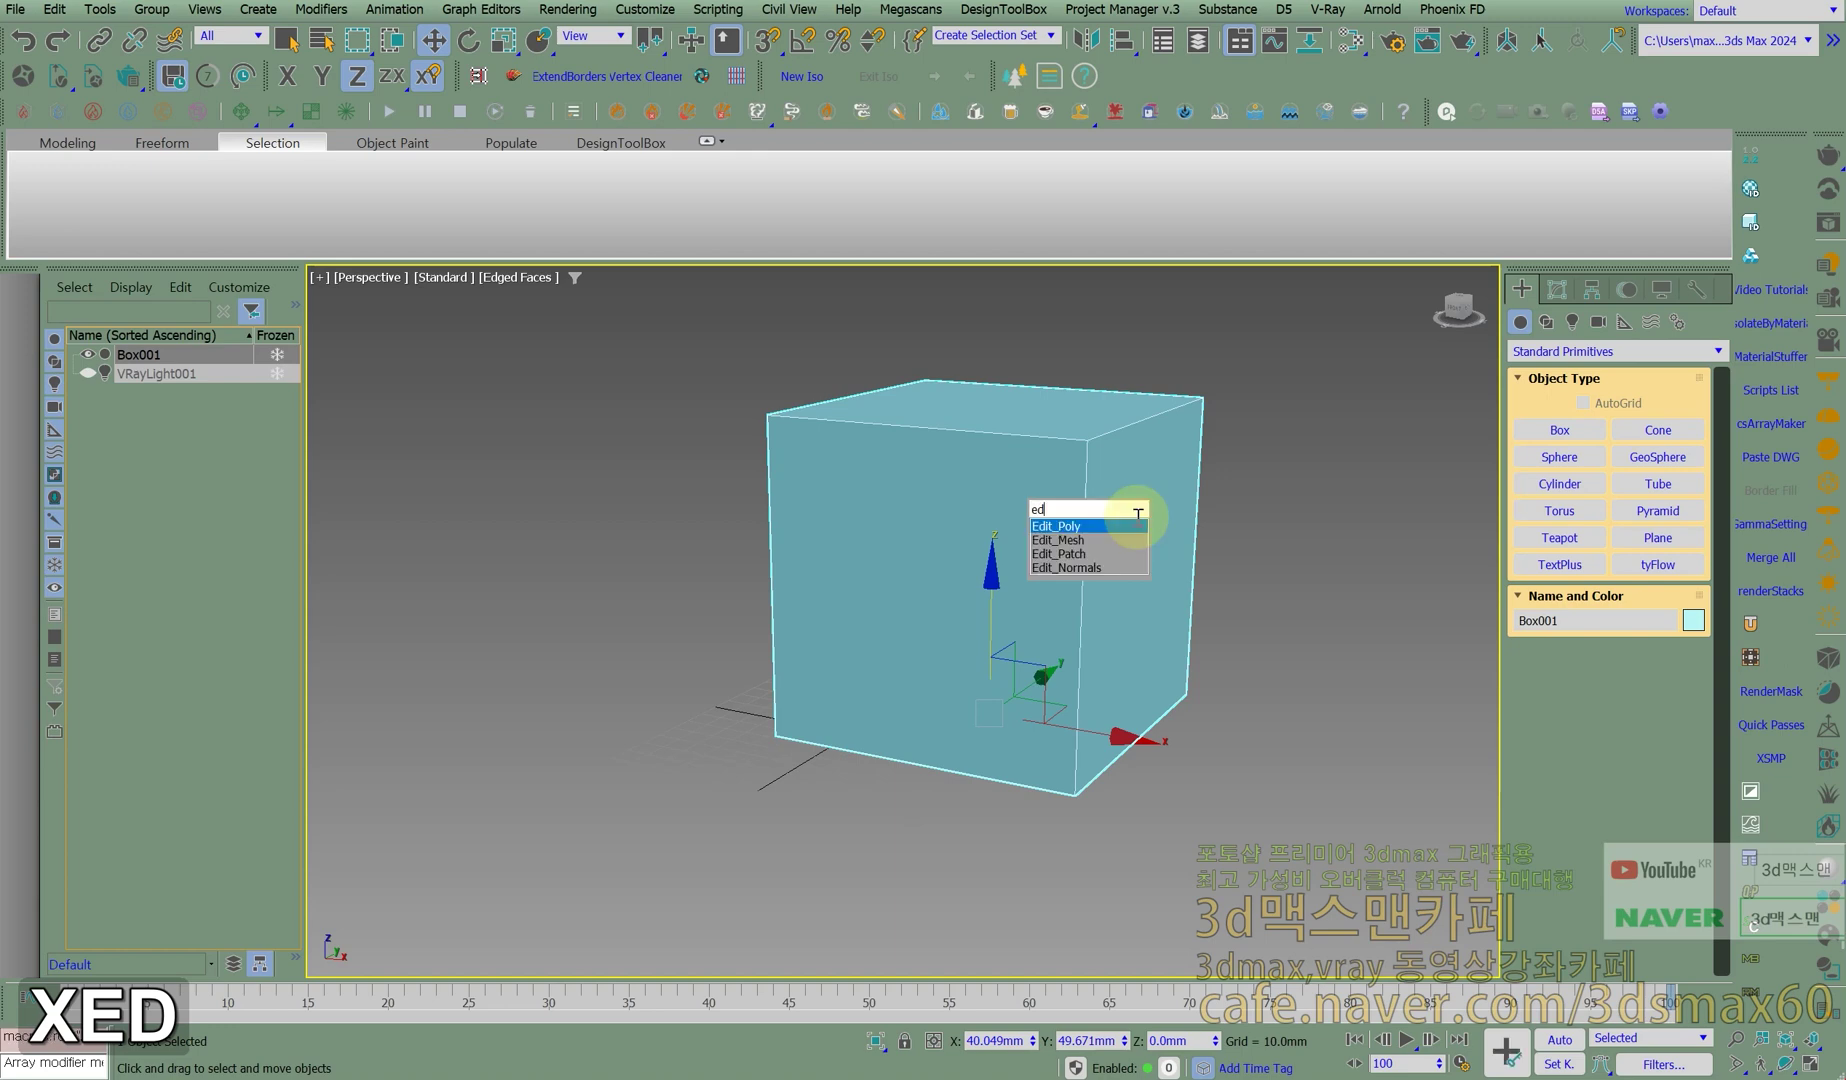
{"action": "key", "text": "Return"}
{"action": "type", "text": "xmesh"}
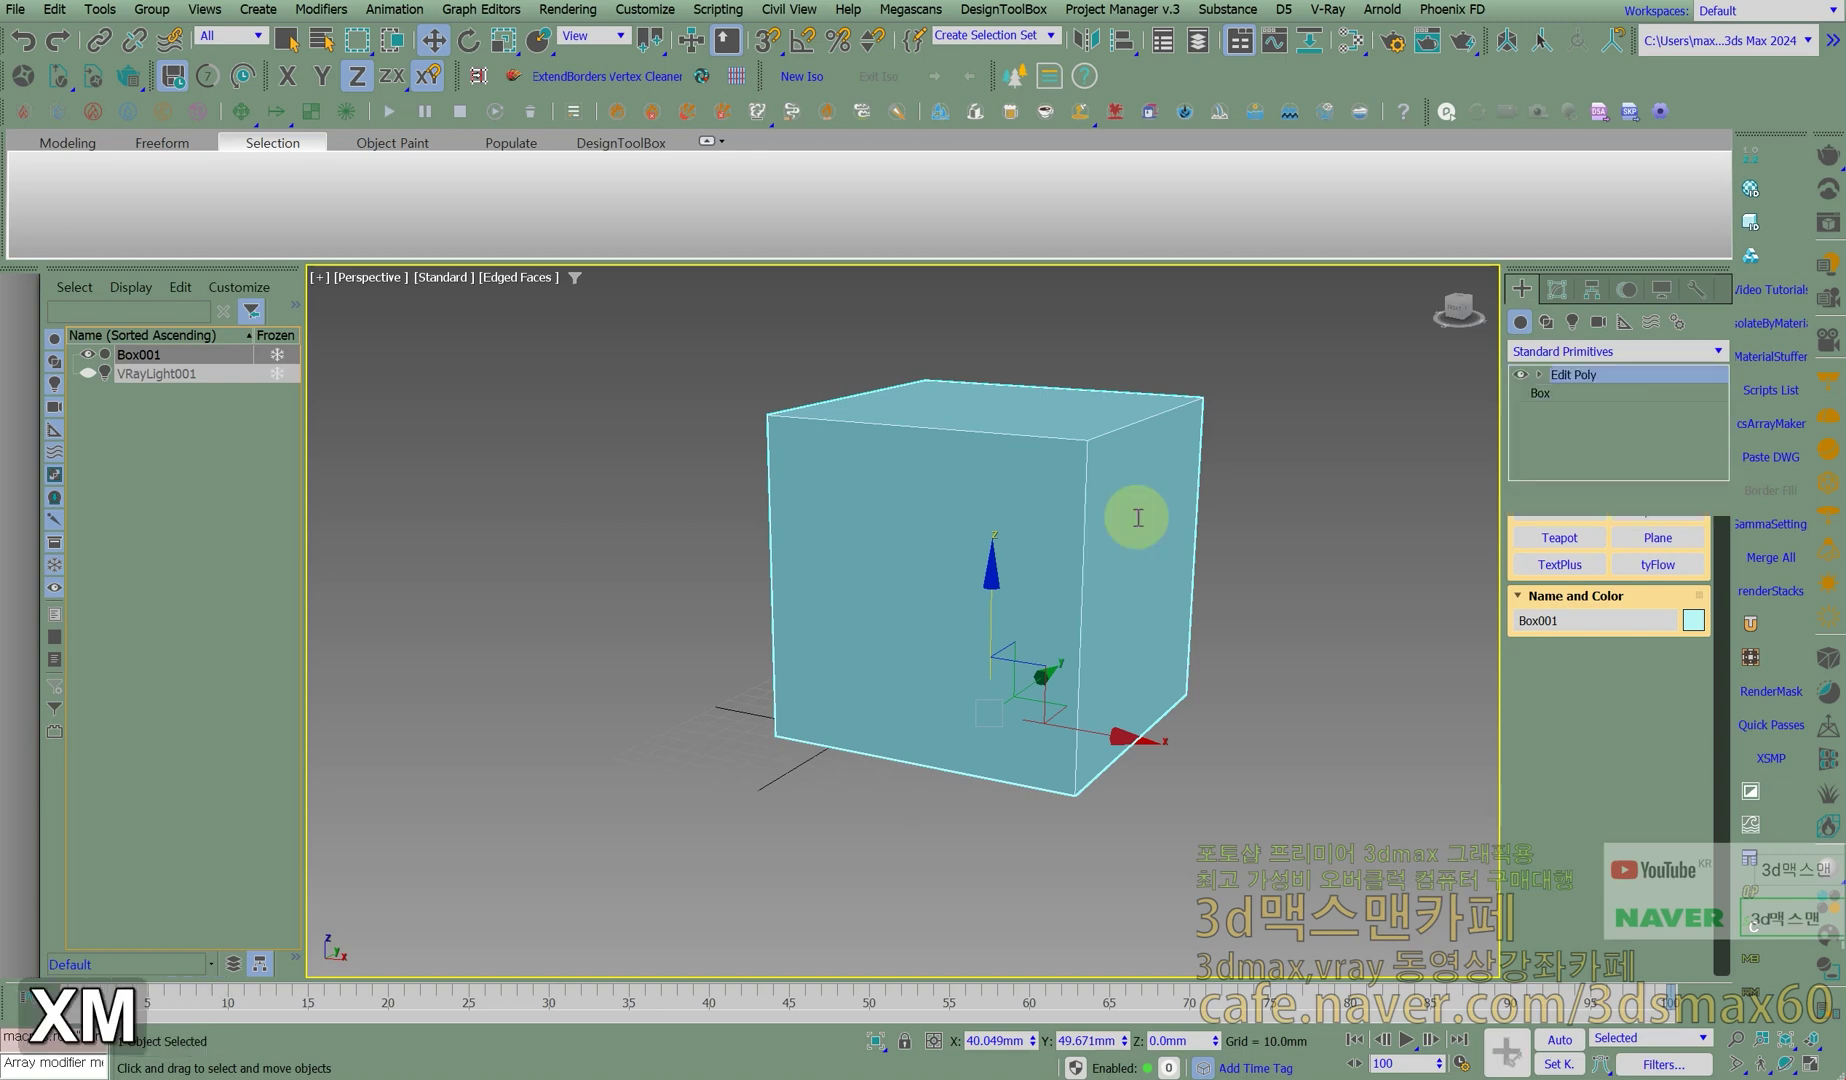
{"action": "key", "text": "Return"}
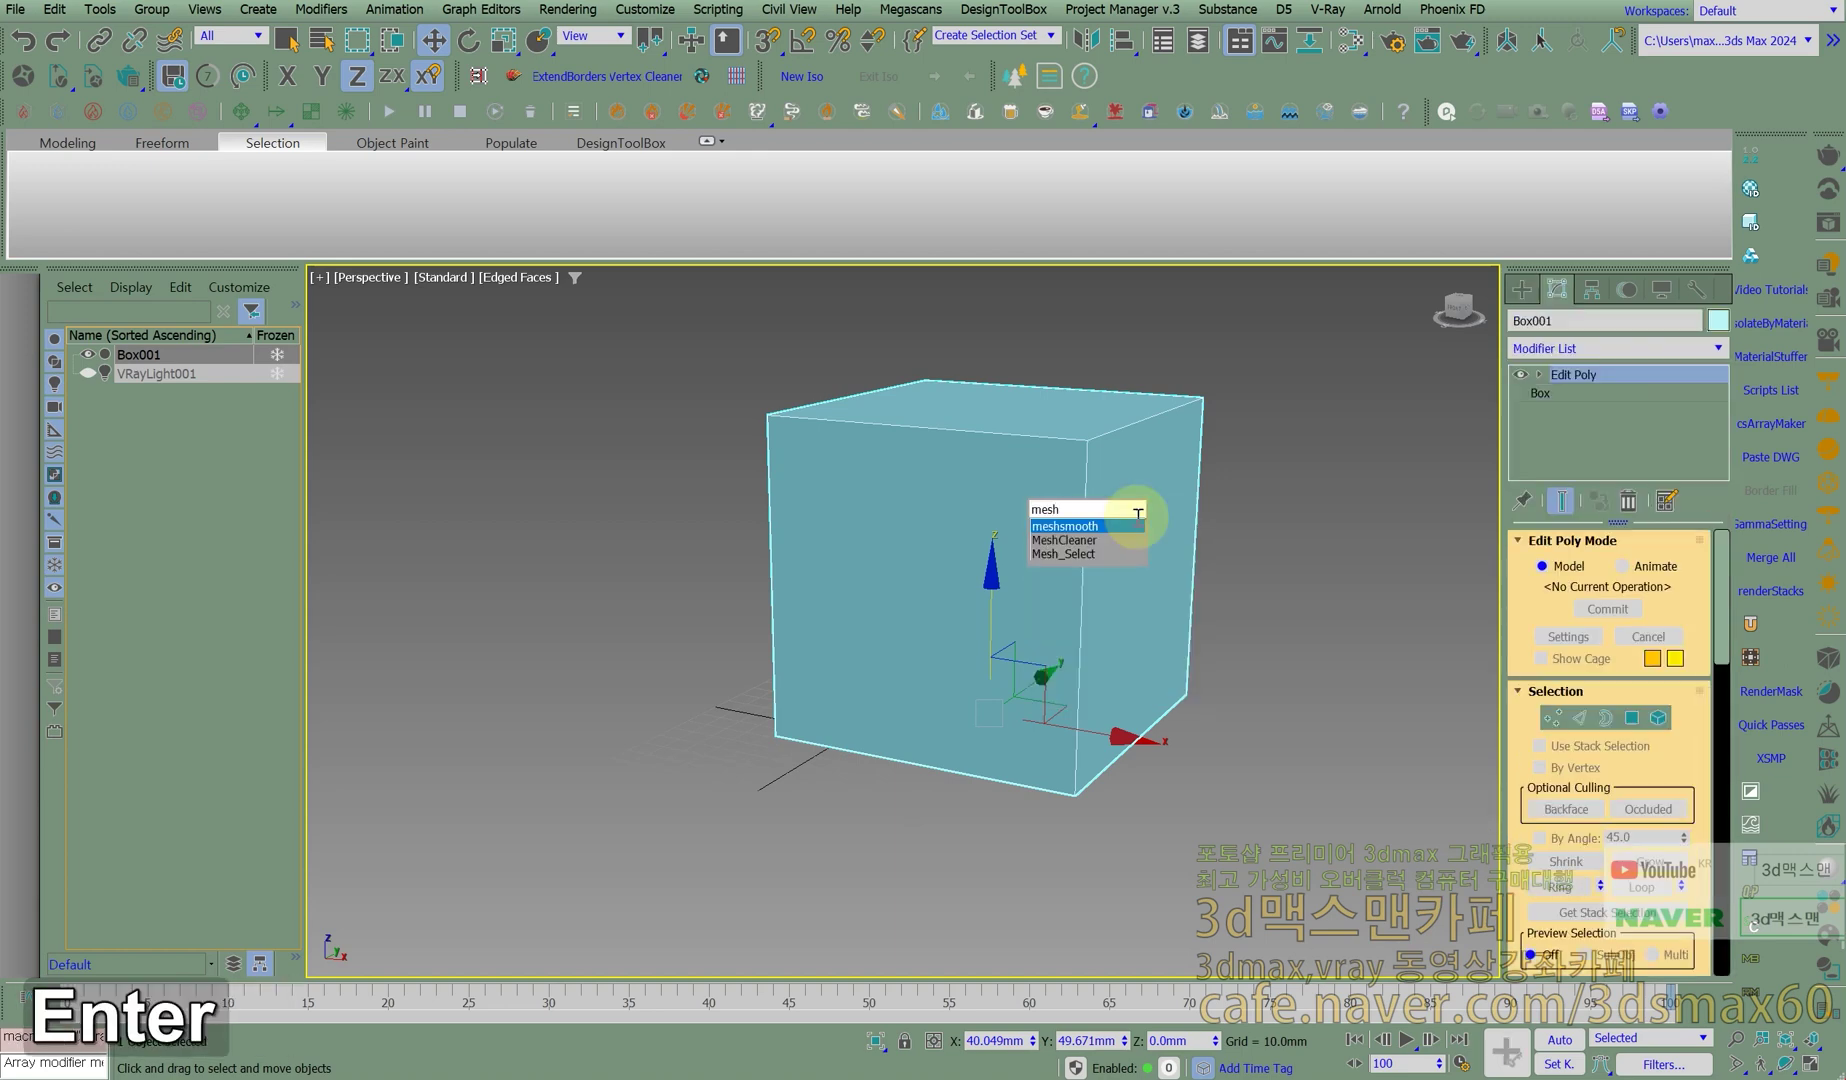
Set MeshSmooth to 3 iterations and separate its surface by smoothing groups.
{"action": "left_click_drag", "start_coordinate": [1536, 647], "coordinate": [1533, 935]}
{"action": "left_click_drag", "start_coordinate": [1521, 649], "coordinate": [1572, 950]}
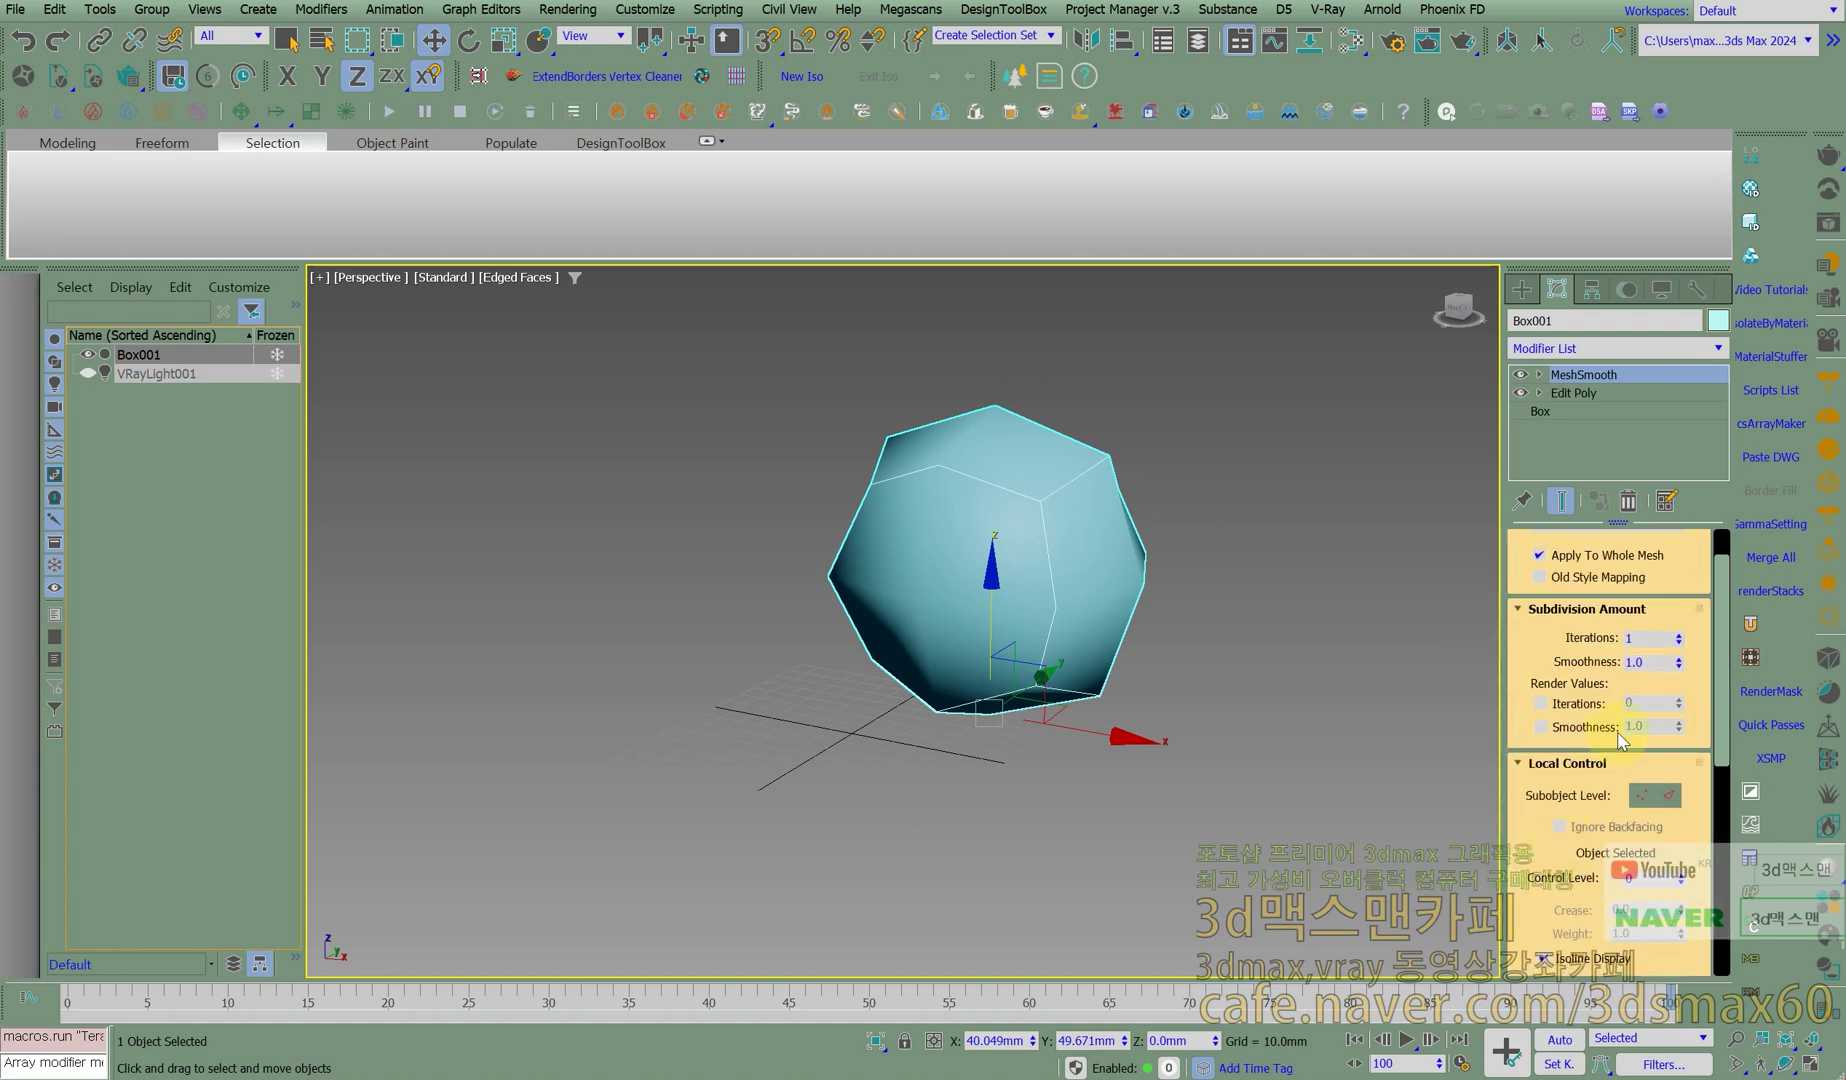
{"action": "left_click", "coordinate": [1679, 638]}
{"action": "mouse_move", "coordinate": [966, 595]}
{"action": "middle_mouse_down", "text": "alt"}
{"action": "mouse_move", "coordinate": [932, 625]}
{"action": "mouse_move", "coordinate": [996, 580]}
{"action": "middle_mouse_up", "text": "alt"}
{"action": "left_click_drag", "start_coordinate": [1541, 836], "coordinate": [1552, 270]}
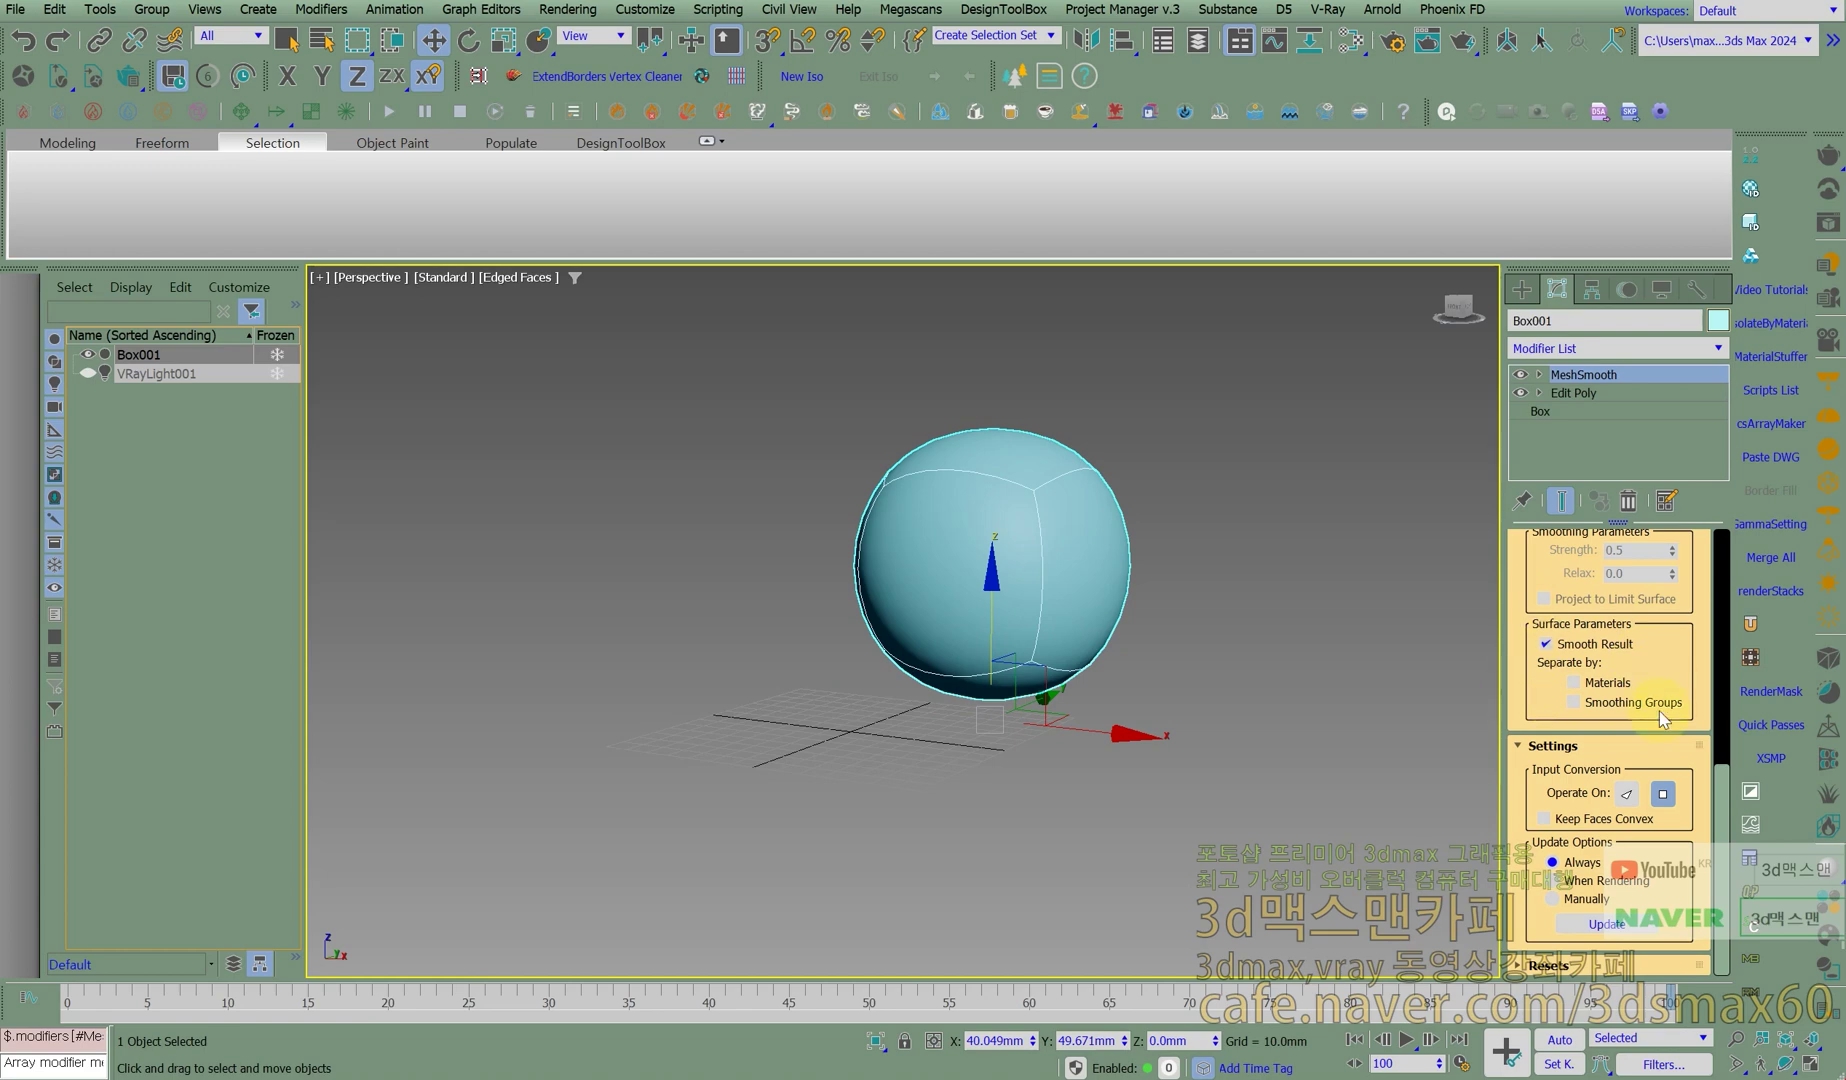
{"action": "middle_click_drag", "start_coordinate": [1157, 608], "coordinate": [1133, 626], "text": "alt"}
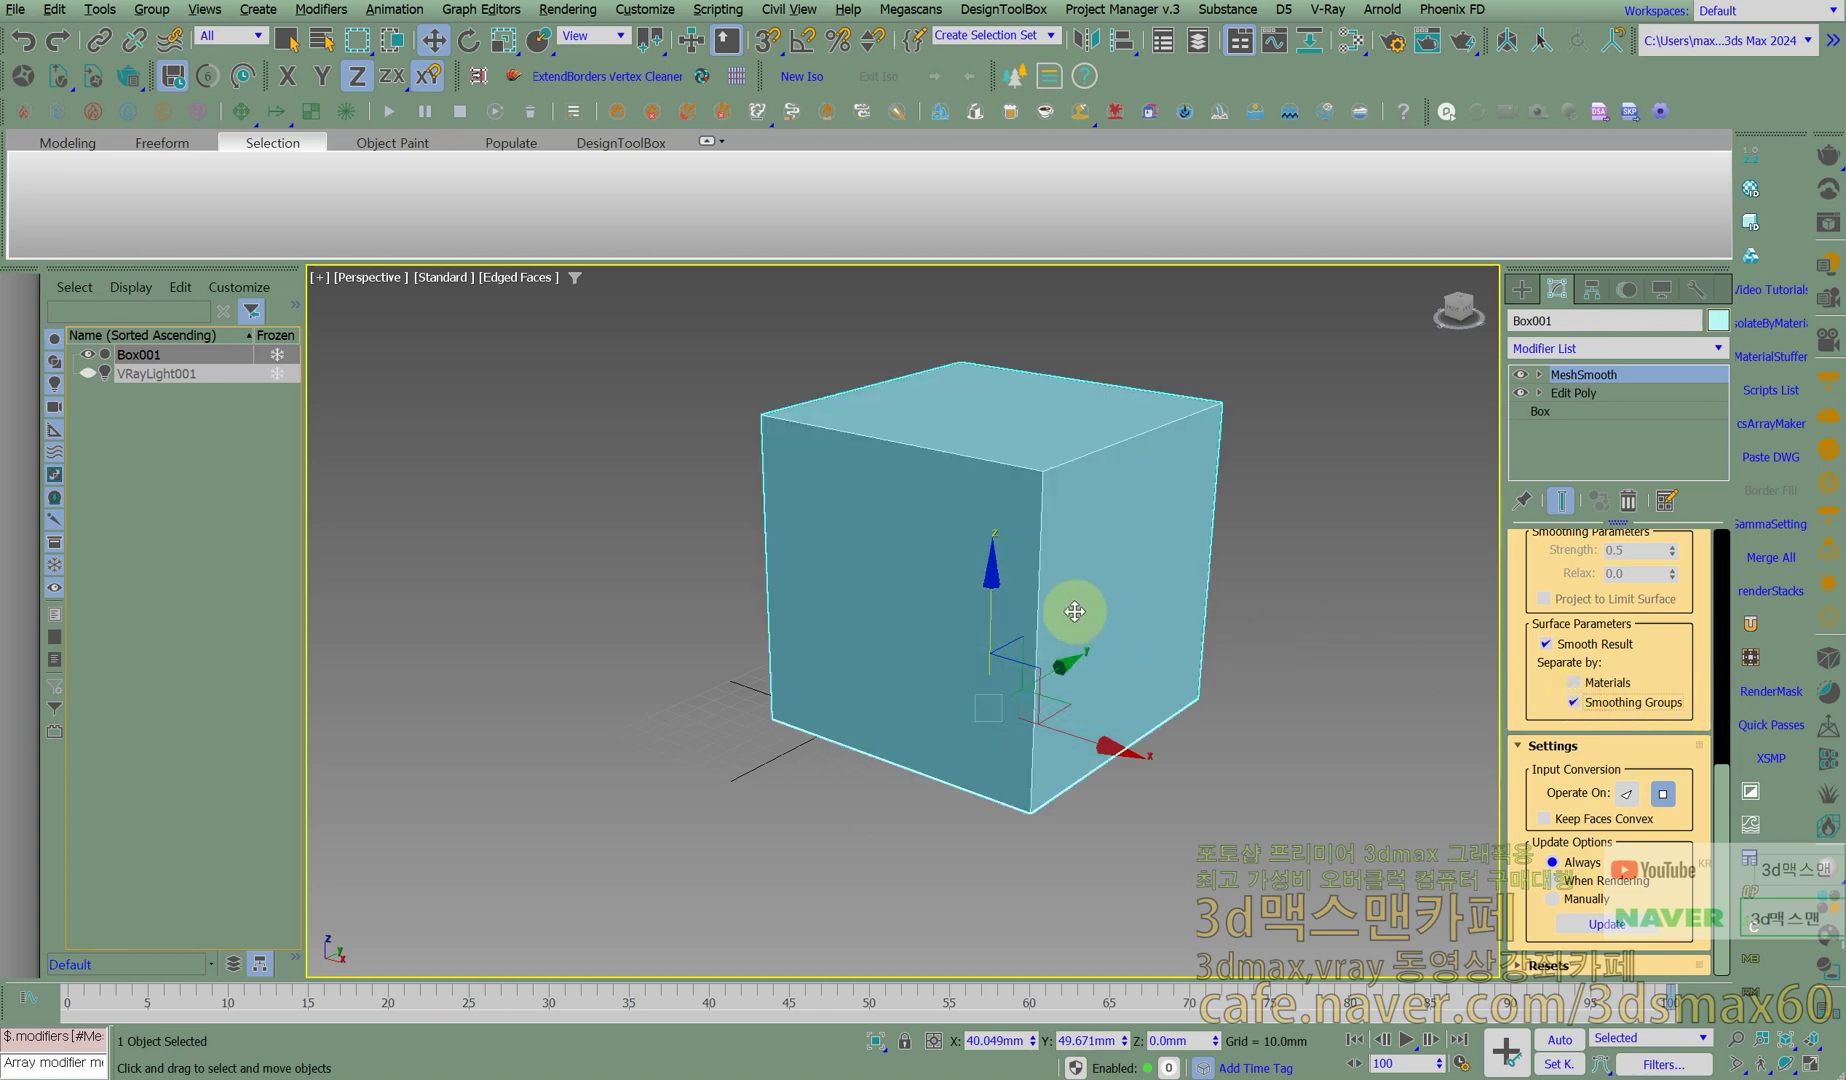
Turn off MeshSmooth's Isoline Display to show the subdivided mesh edges, and disable the MeshSmooth modifier.
{"action": "middle_click_drag", "start_coordinate": [1050, 637], "coordinate": [1050, 637], "text": "alt"}
{"action": "key", "text": "F4"}
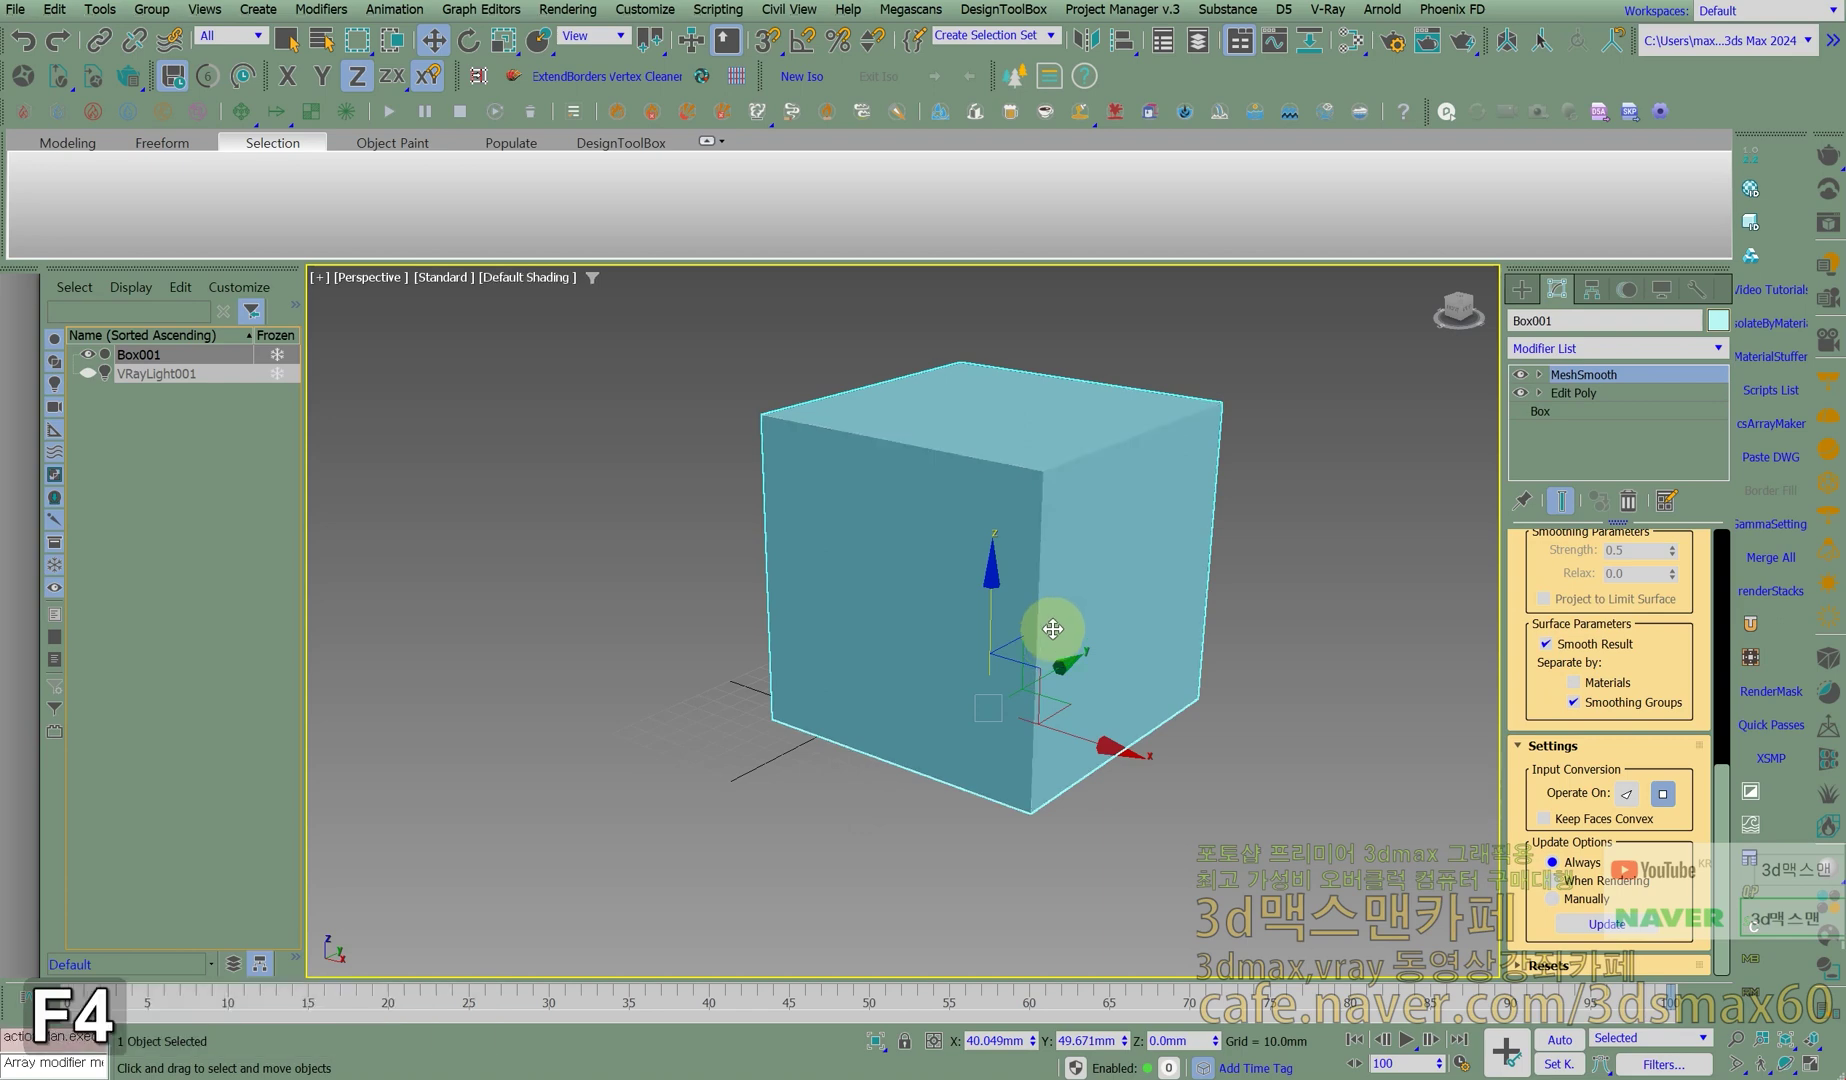
{"action": "left_click", "coordinate": [1215, 602]}
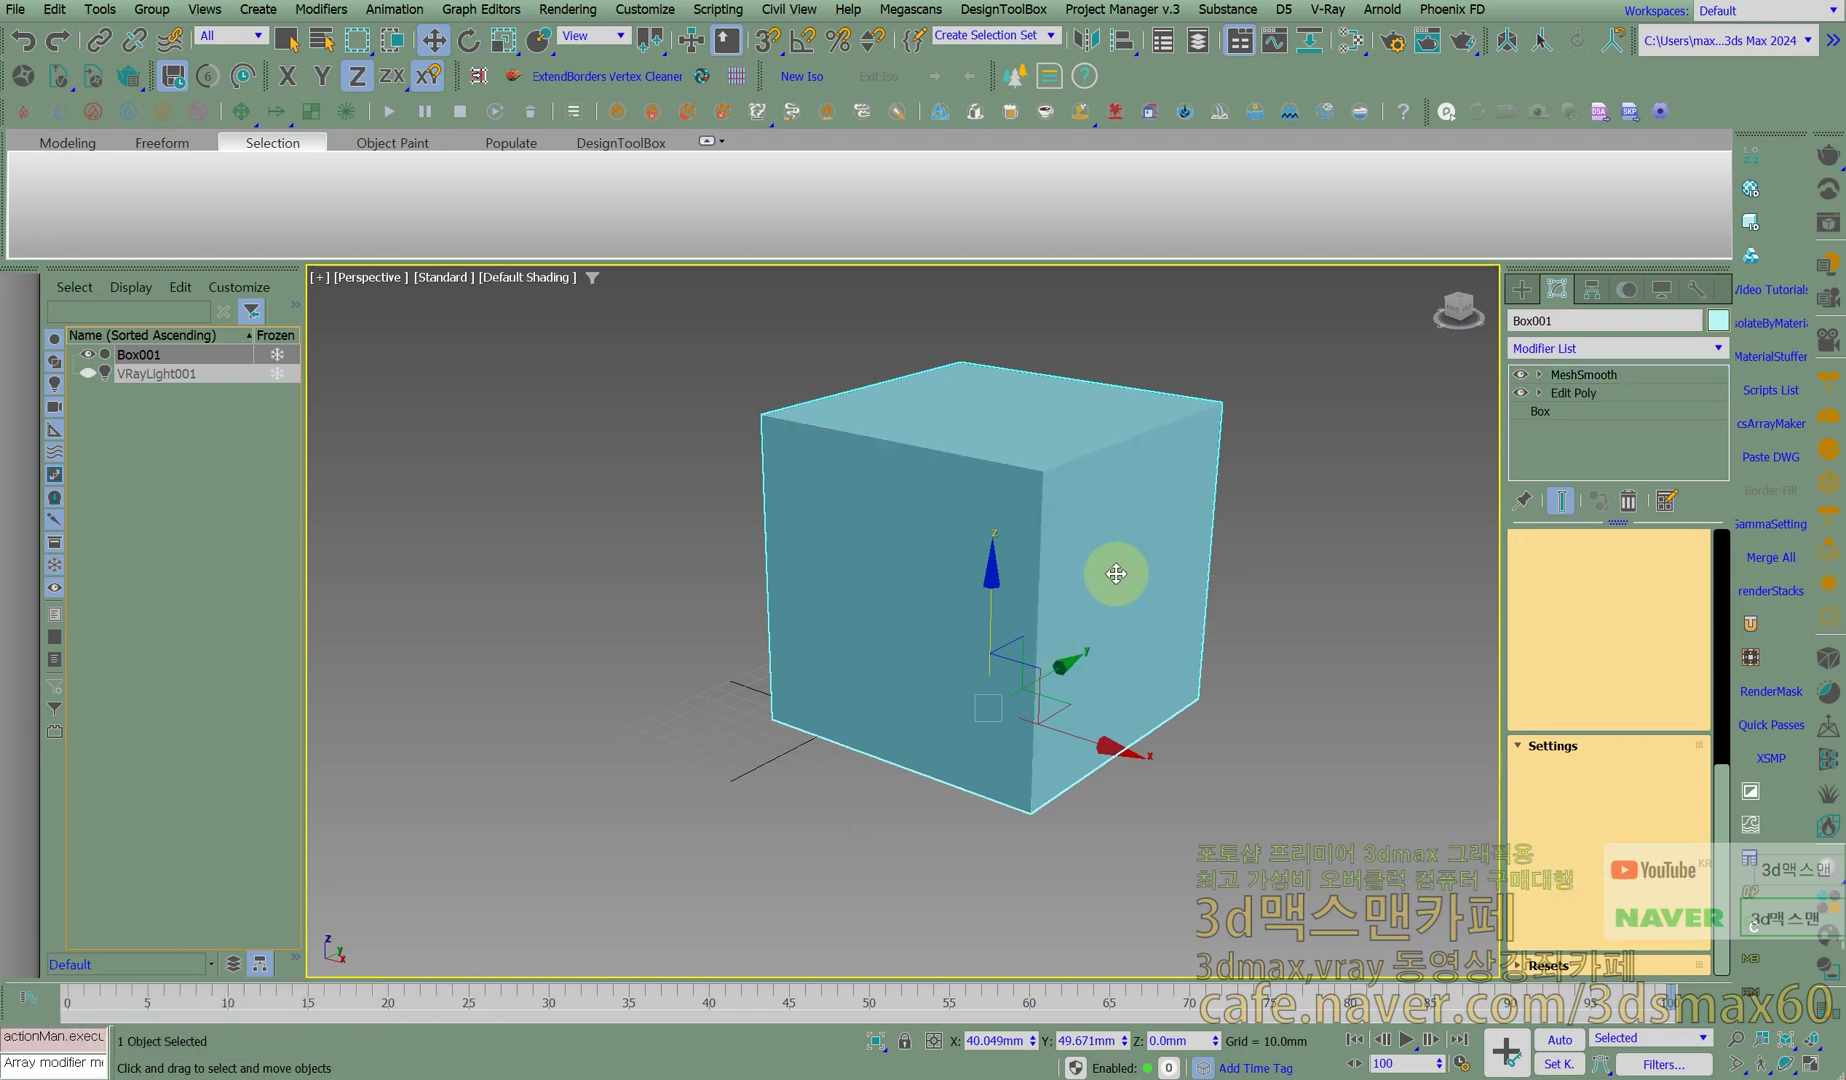
{"action": "key", "text": "F4"}
{"action": "scroll", "coordinate": [1545, 565], "scroll_direction": "up", "scroll_amount": 5}
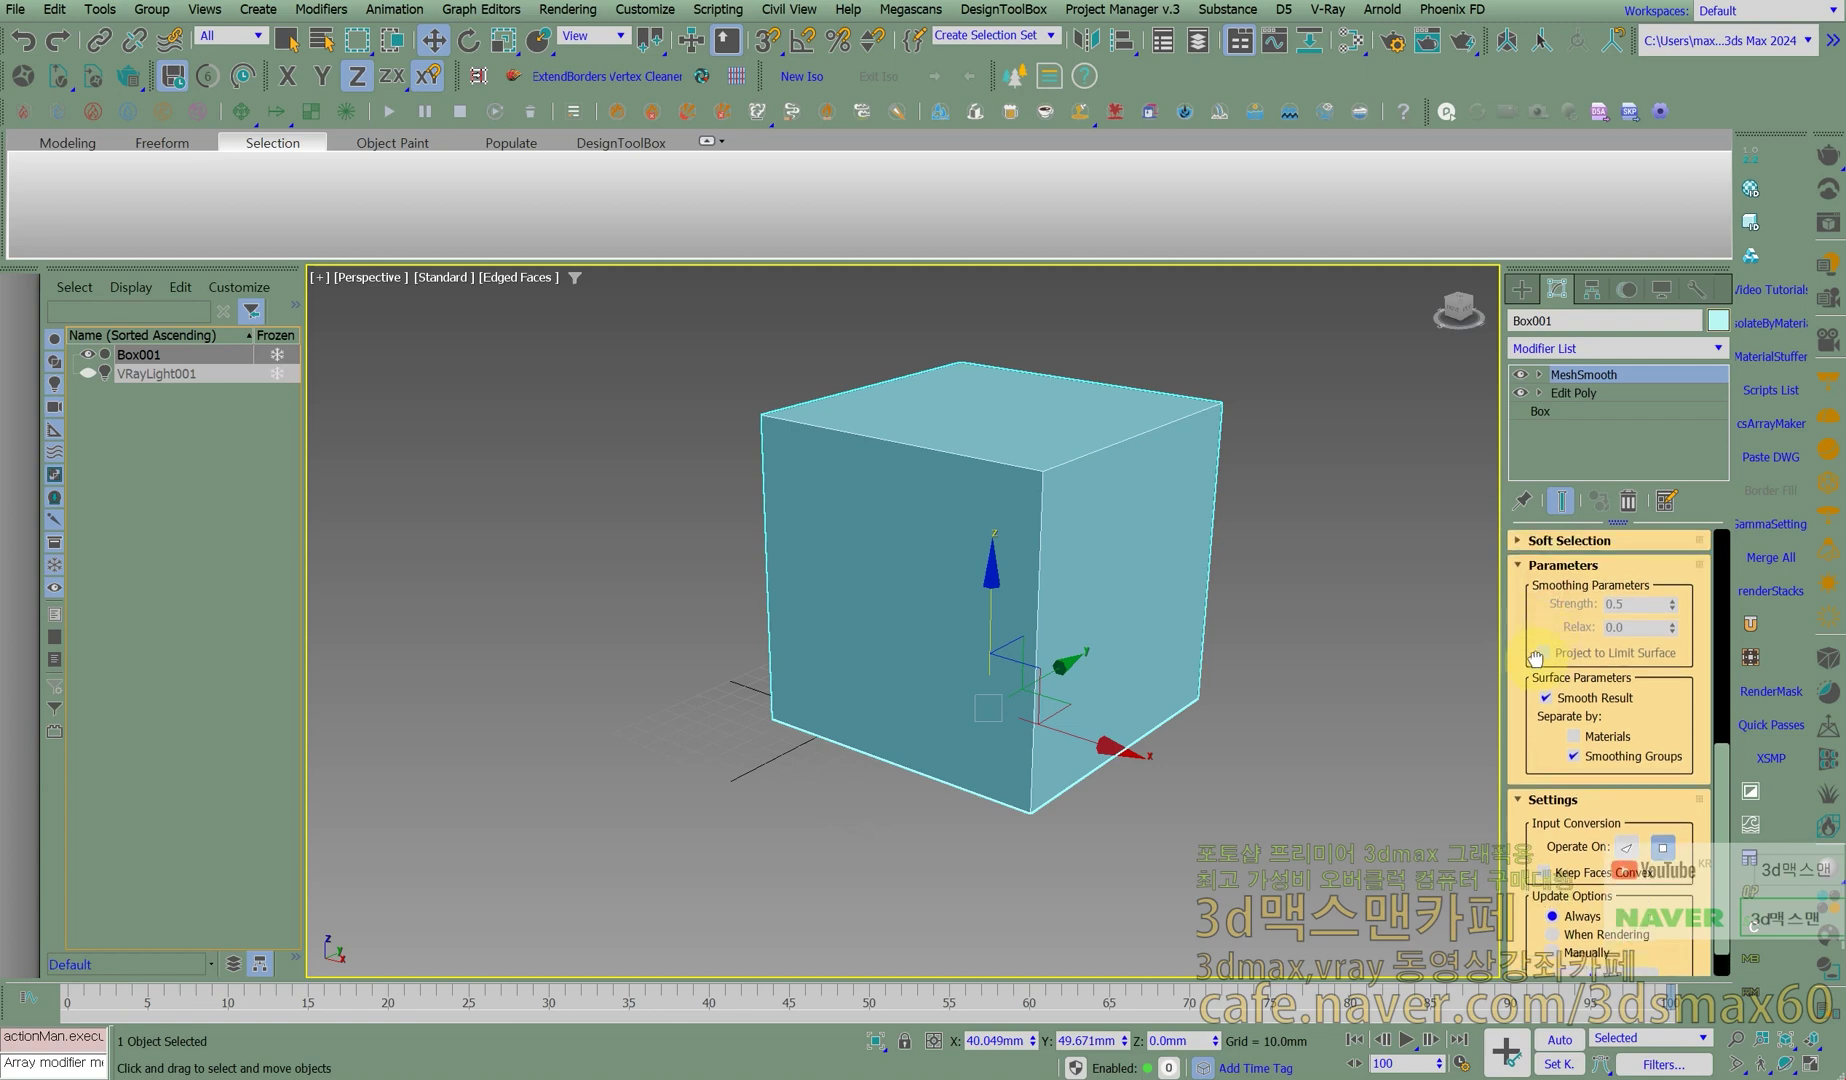
{"action": "left_click", "coordinate": [1584, 664]}
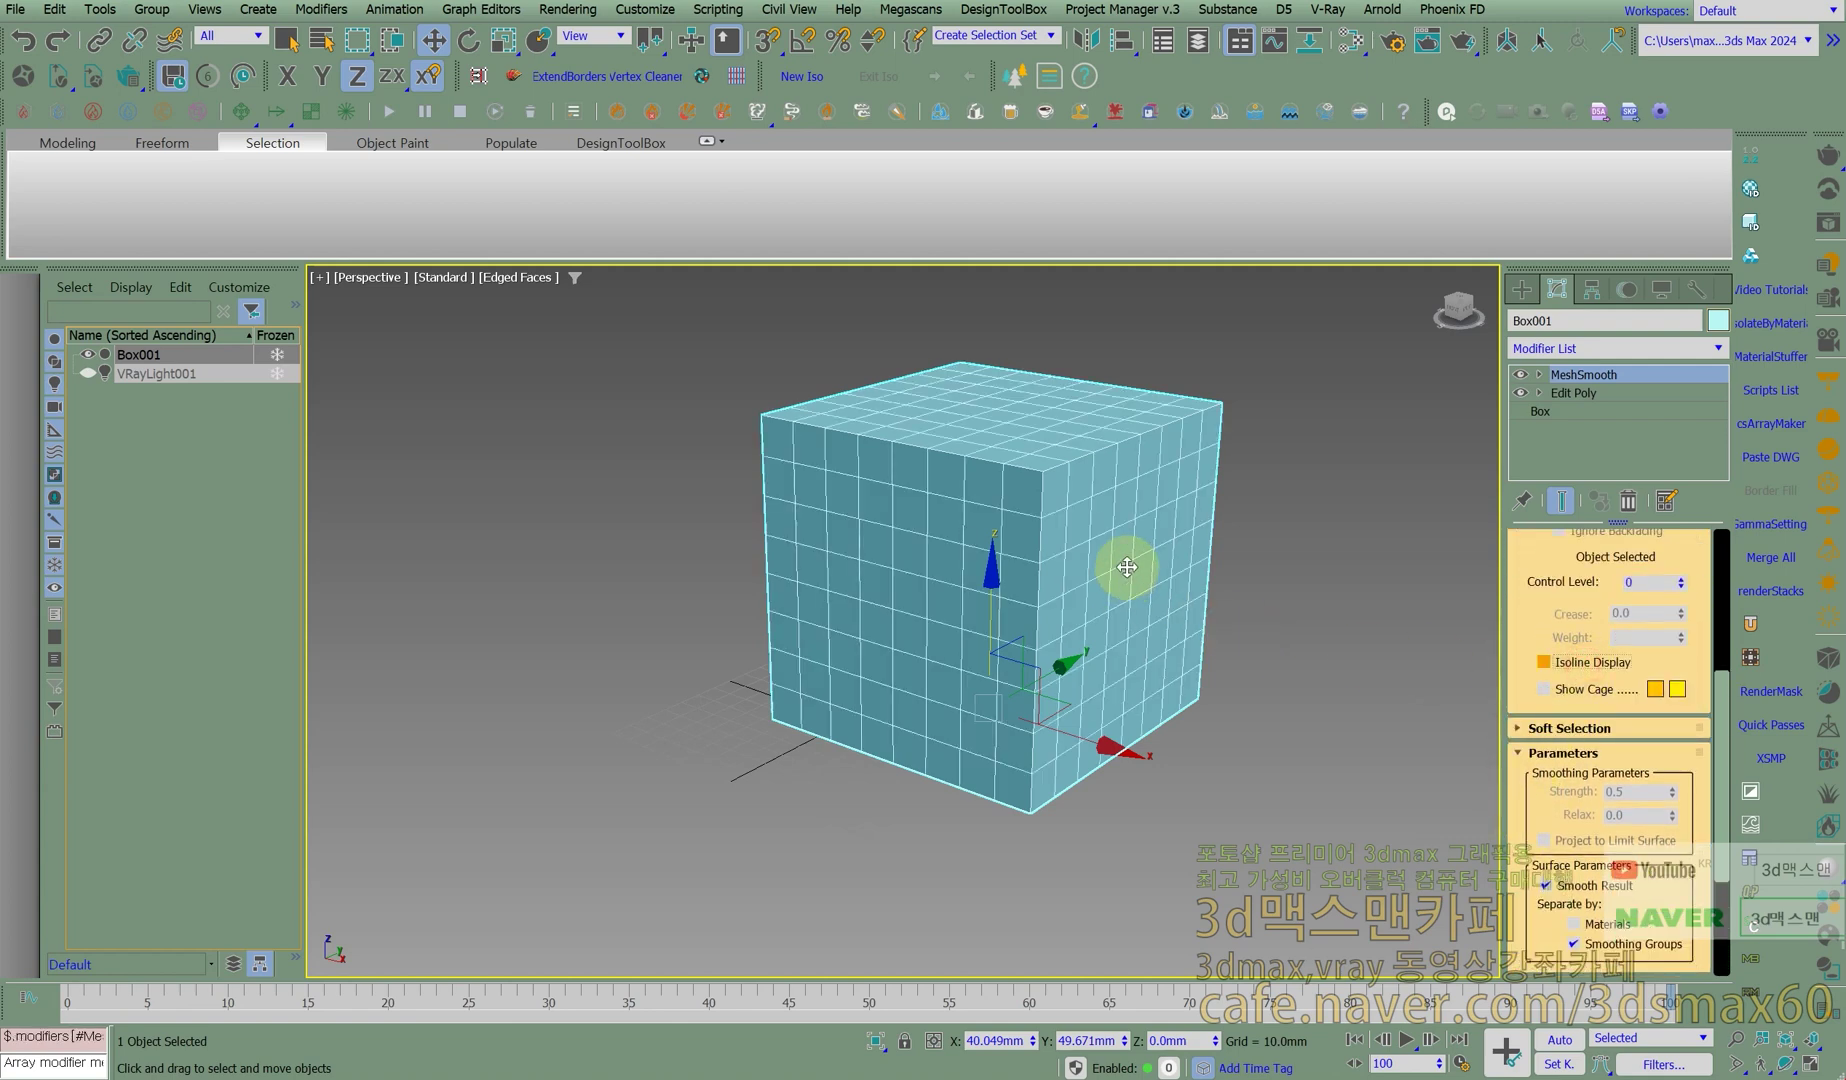
{"action": "left_click", "coordinate": [1519, 376]}
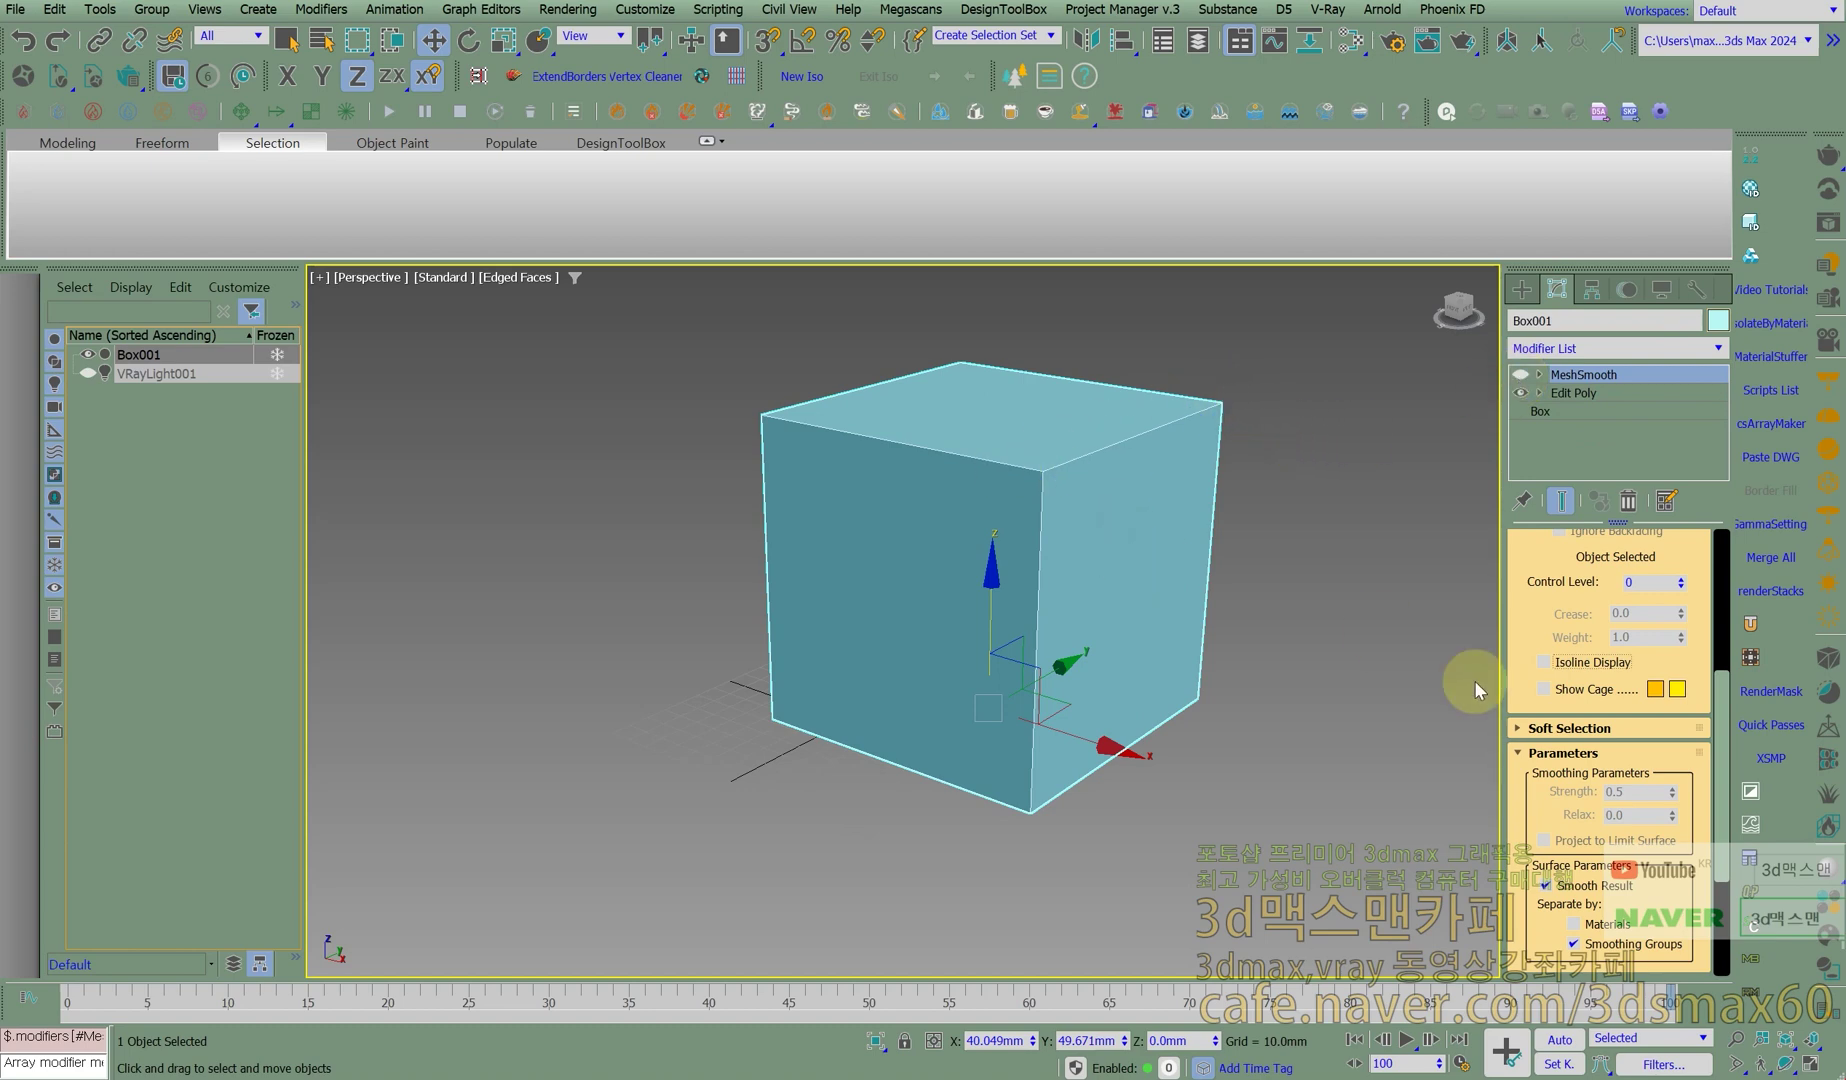
{"action": "left_click_drag", "start_coordinate": [1543, 786], "coordinate": [1546, 758]}
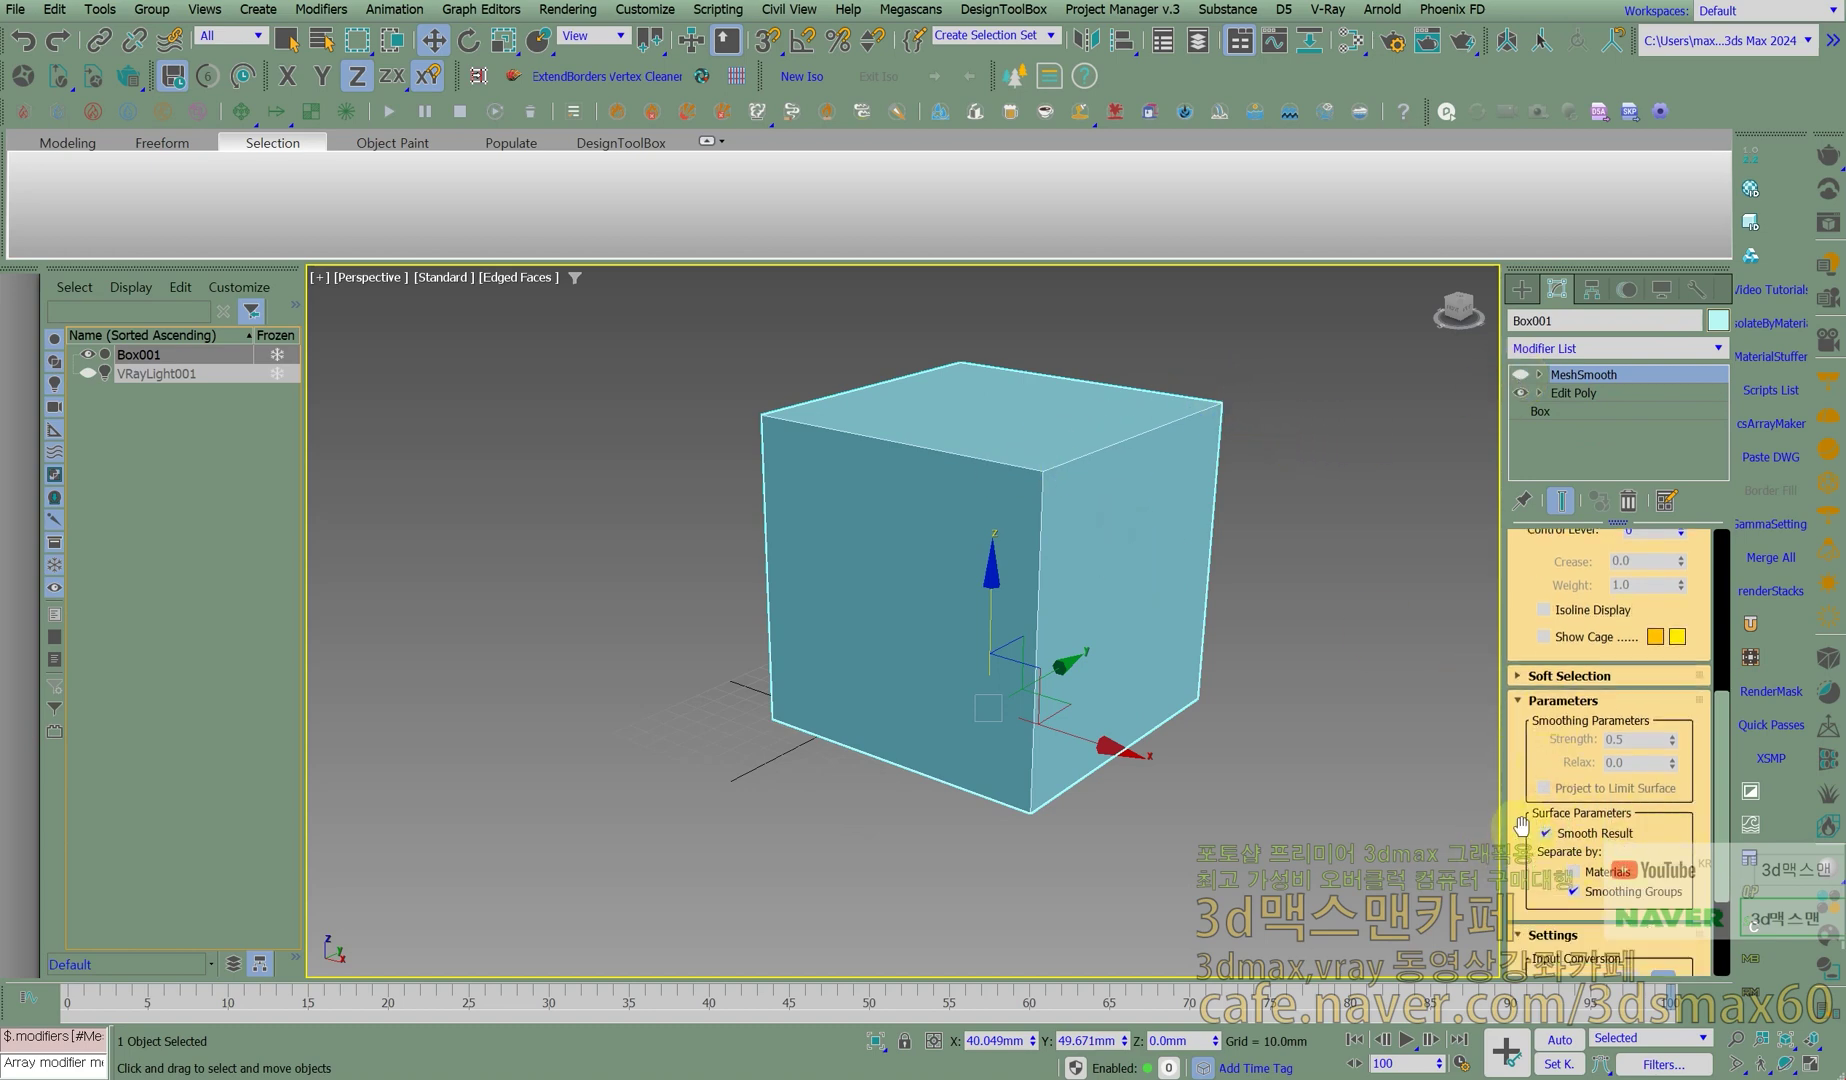
Switch to the WordPad lesson notes and add a line reading "스무싱그룹 세퍼레이트" below "show end result".
{"action": "left_click_drag", "start_coordinate": [0, 14], "coordinate": [1058, 12]}
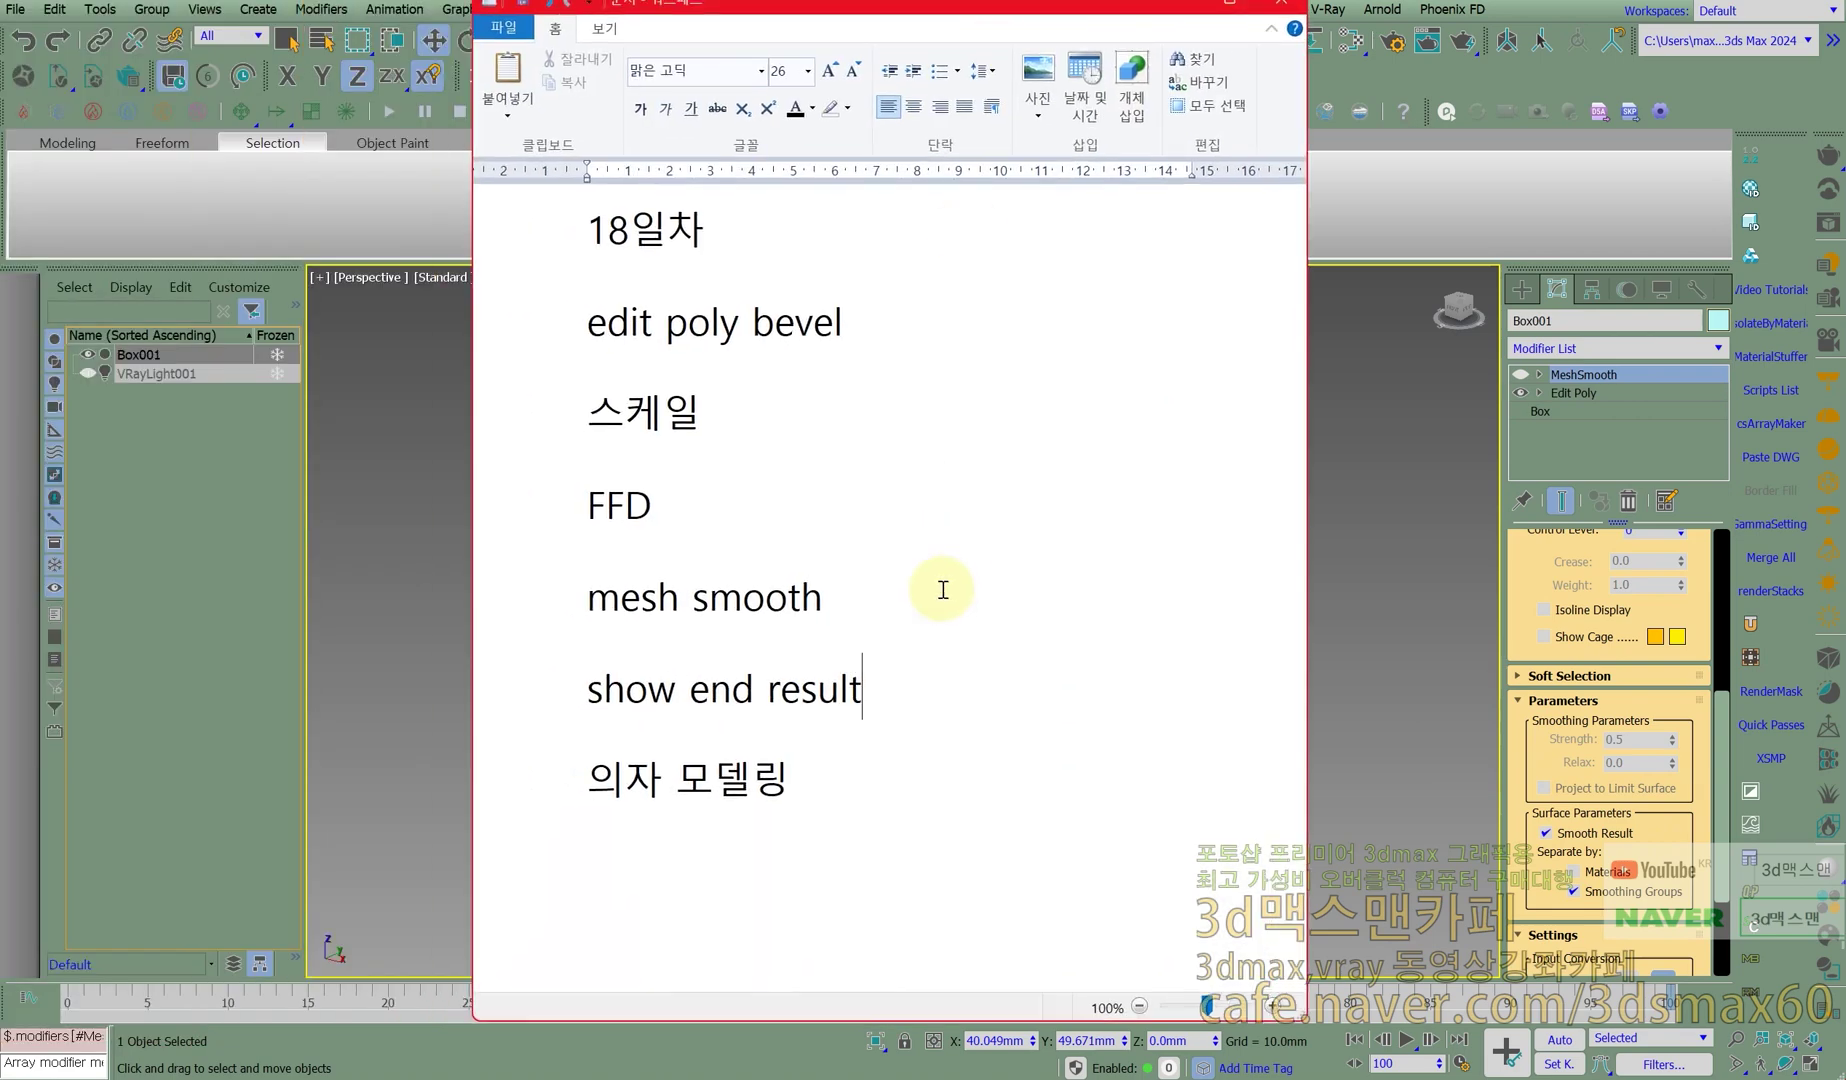
{"action": "key", "text": "Down"}
{"action": "key", "text": "Right"}
{"action": "key", "text": "Right"}
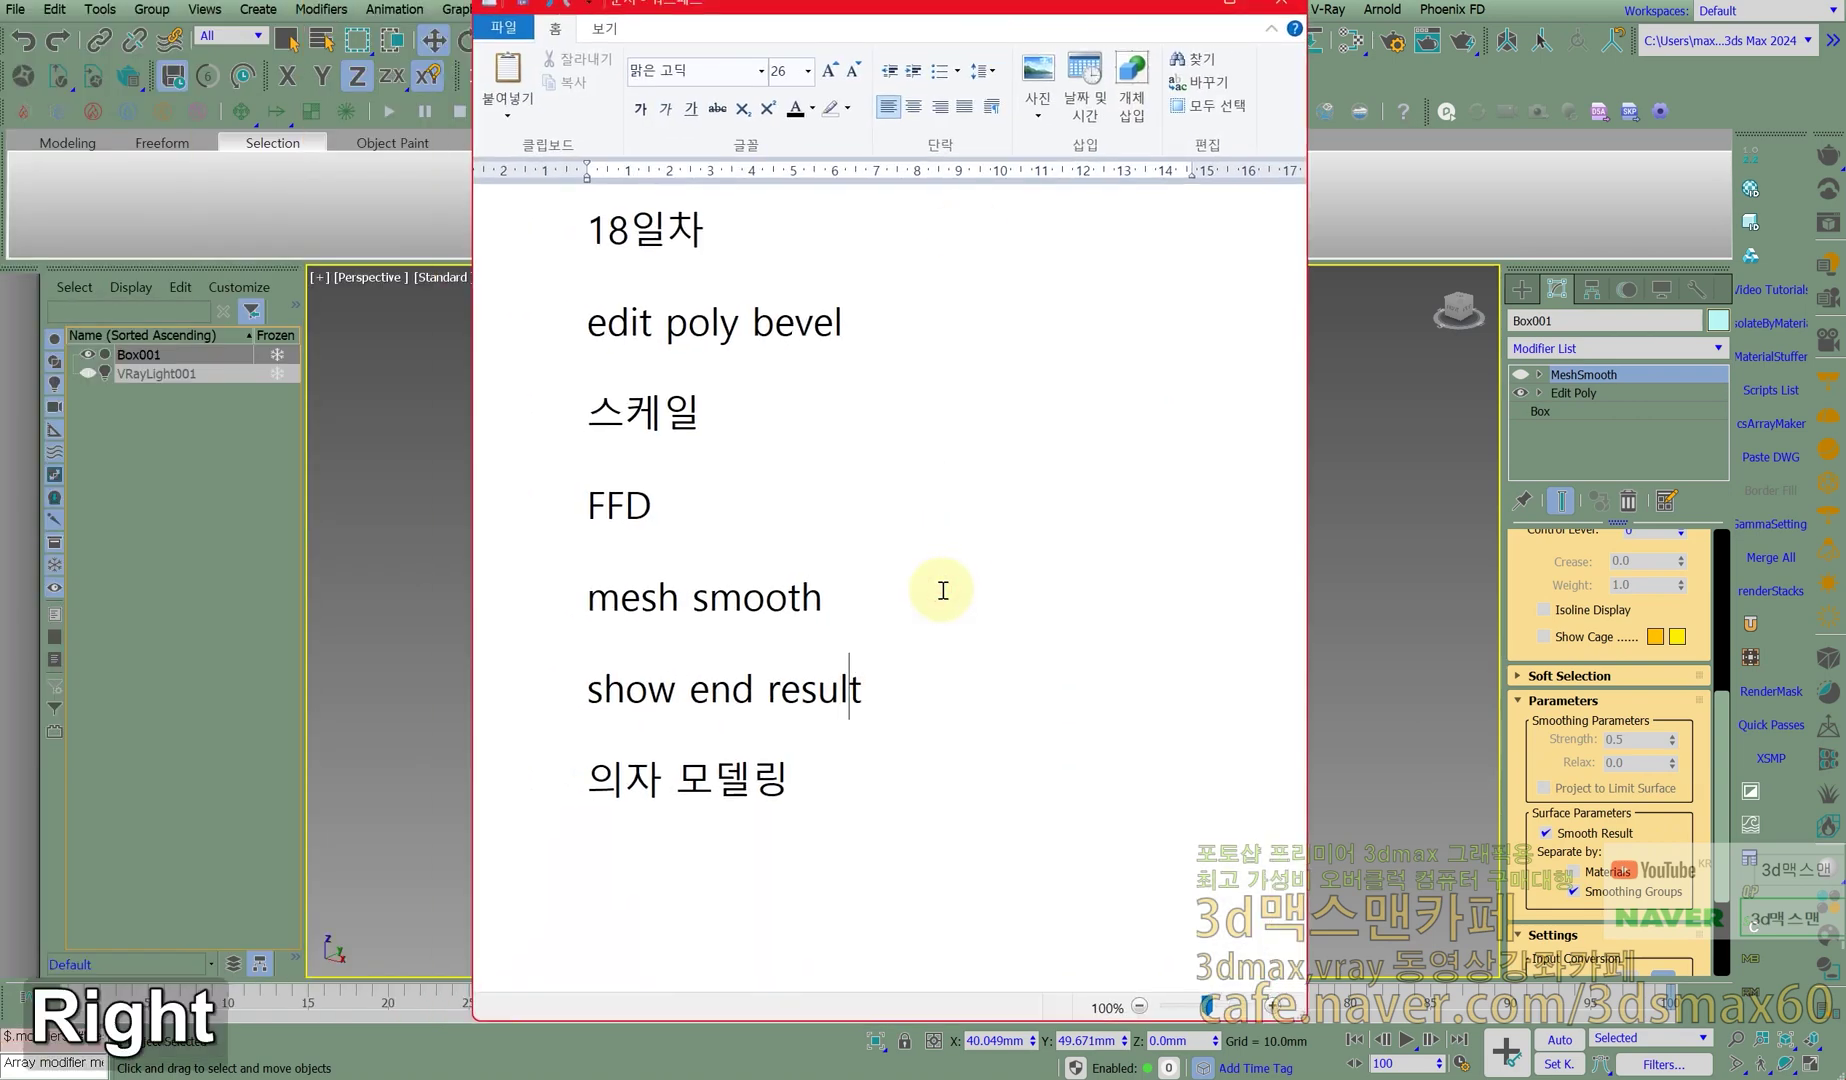
{"action": "key", "text": "Return"}
{"action": "type", "text": "tm"}
{"action": "key", "text": "BackSpace"}
{"action": "type", "text": "스ㅜ"}
{"action": "key", "text": "BackSpace"}
{"action": "type", "text": "무싱"}
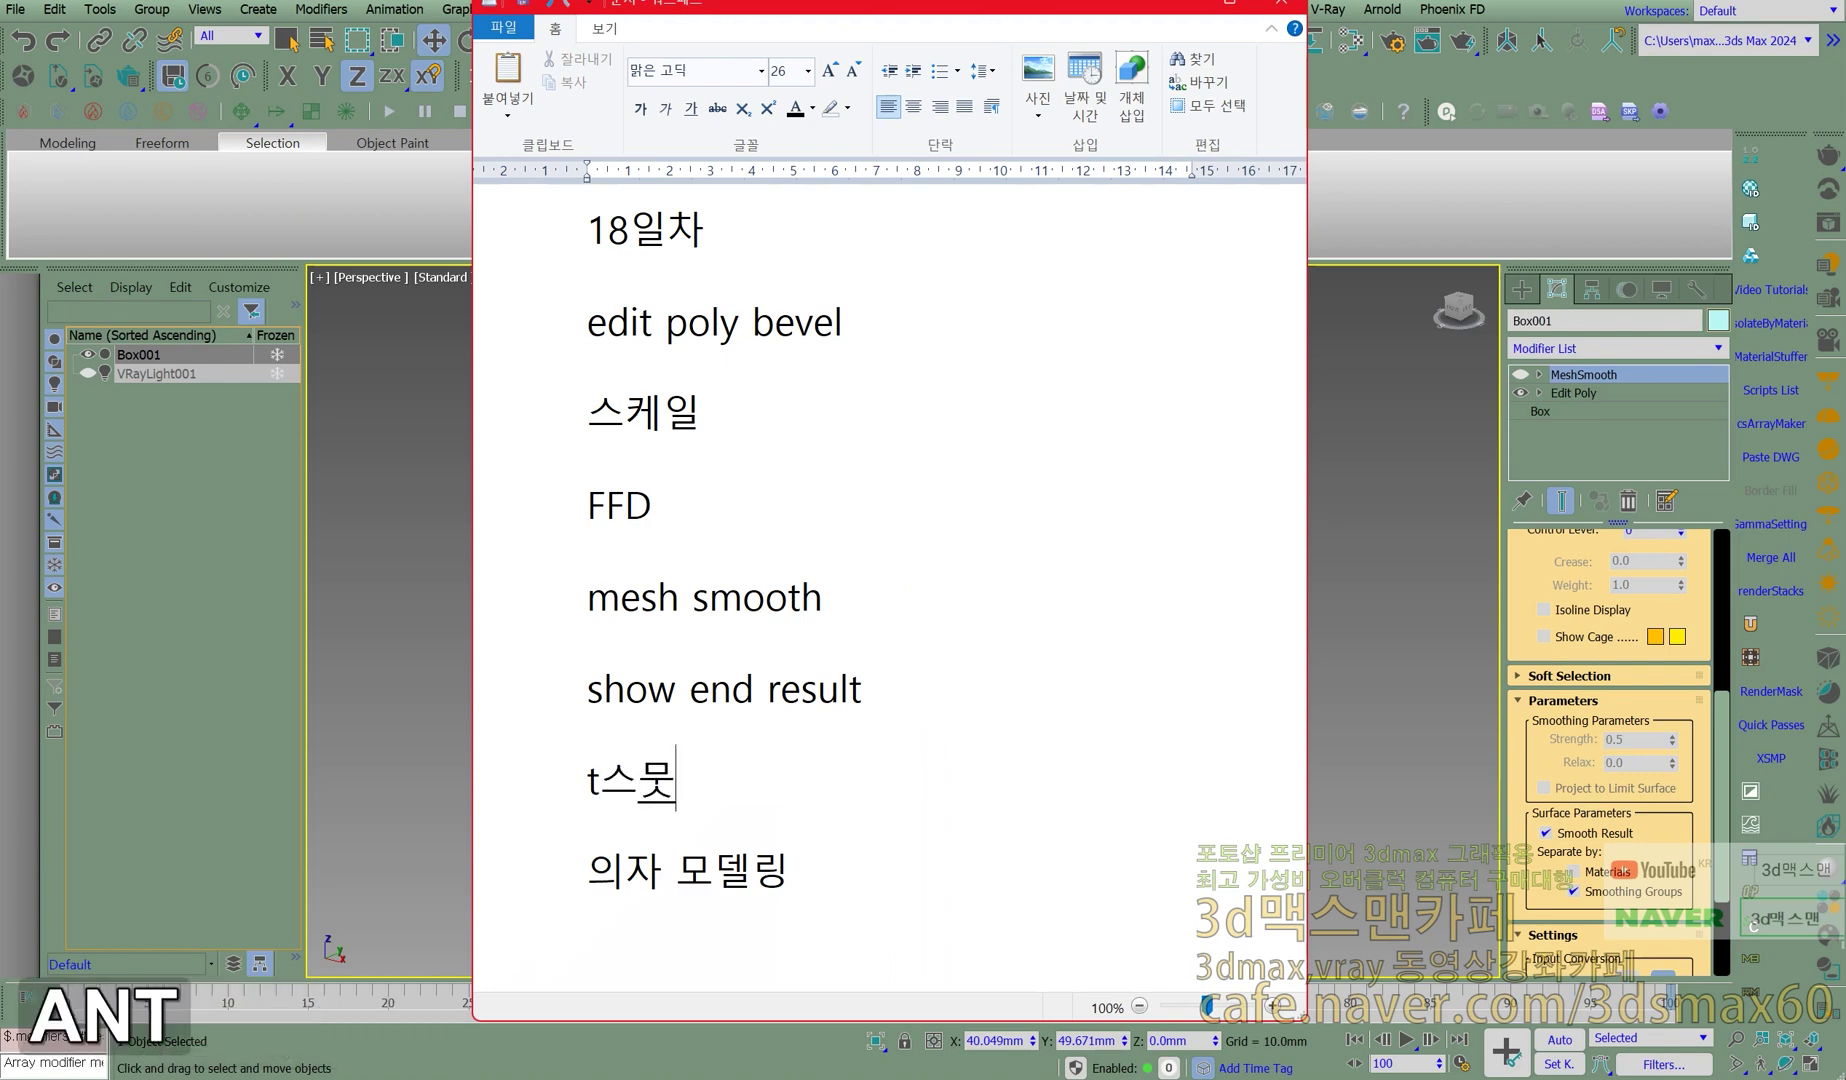
{"action": "type", "text": "ㅅ"}
{"action": "type", "text": "ㄱㅅ"}
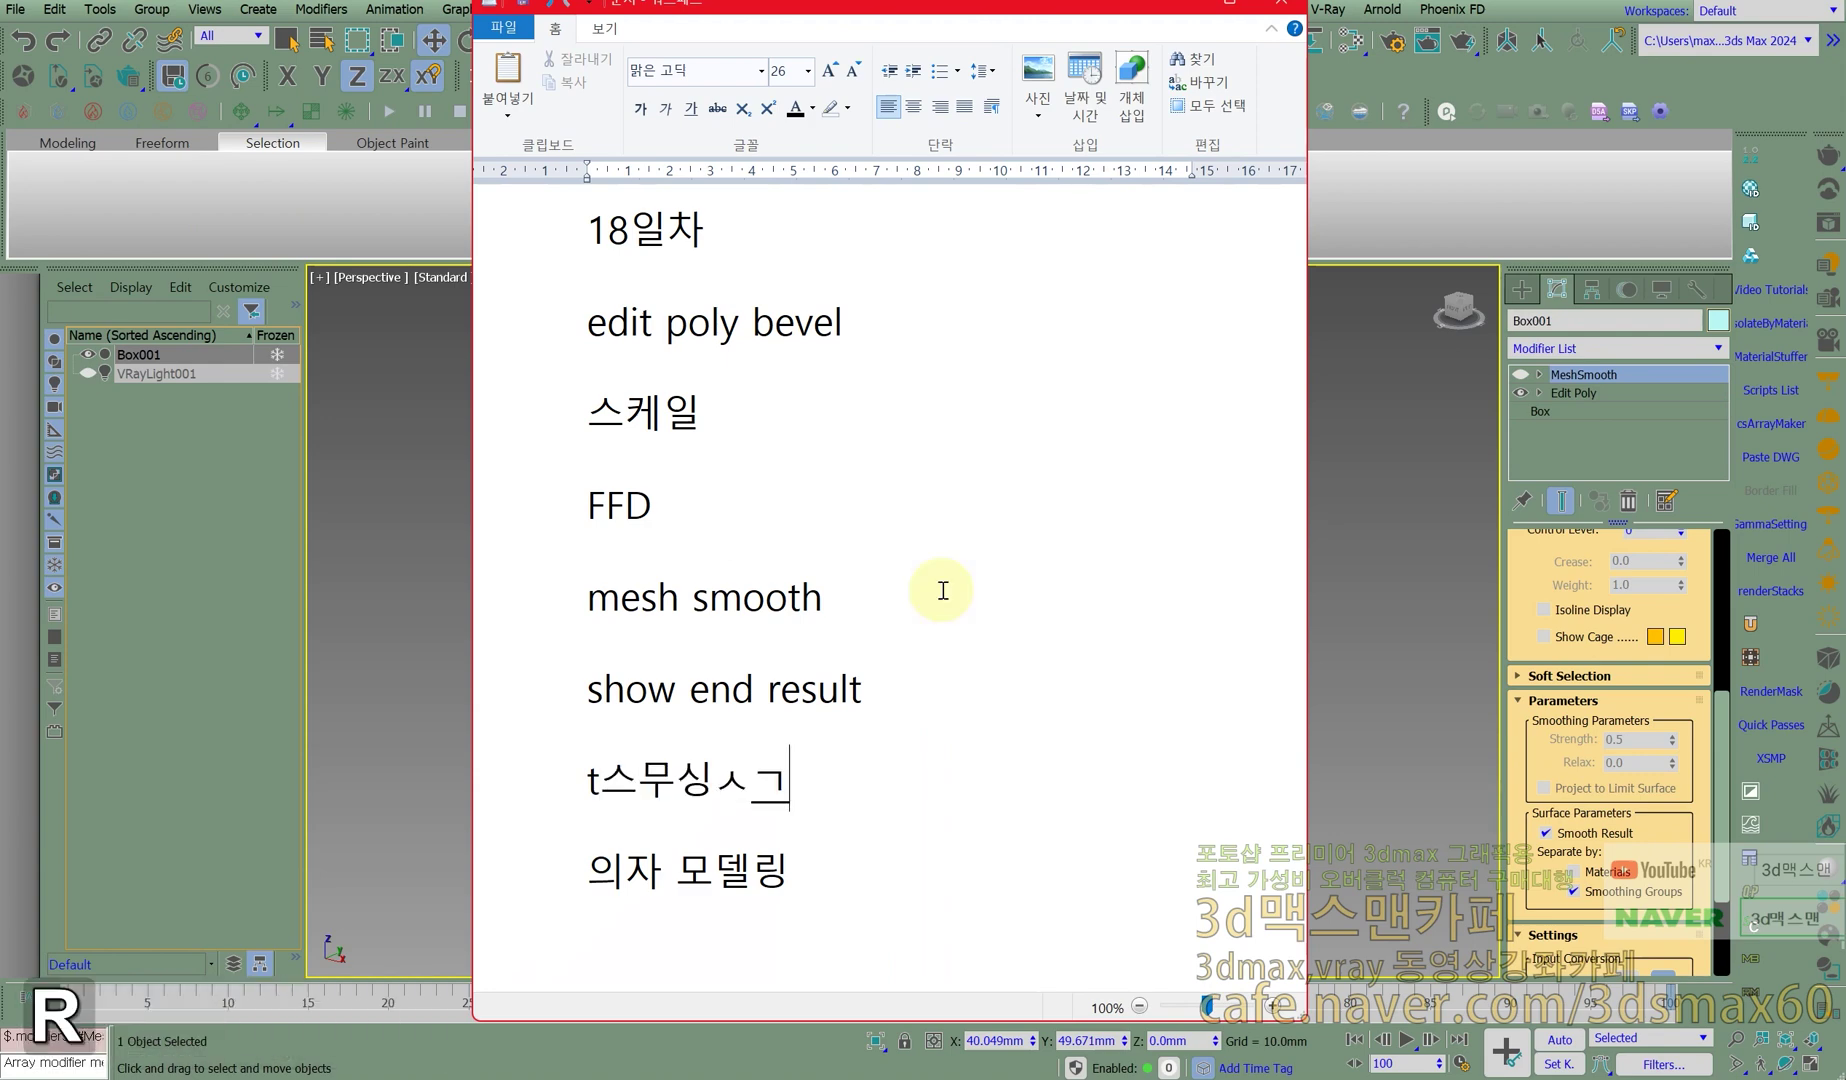
{"action": "key", "text": "BackSpace"}
{"action": "key", "text": "BackSpace"}
{"action": "key", "text": "BackSpace"}
{"action": "type", "text": "그룹 세퍼렝"}
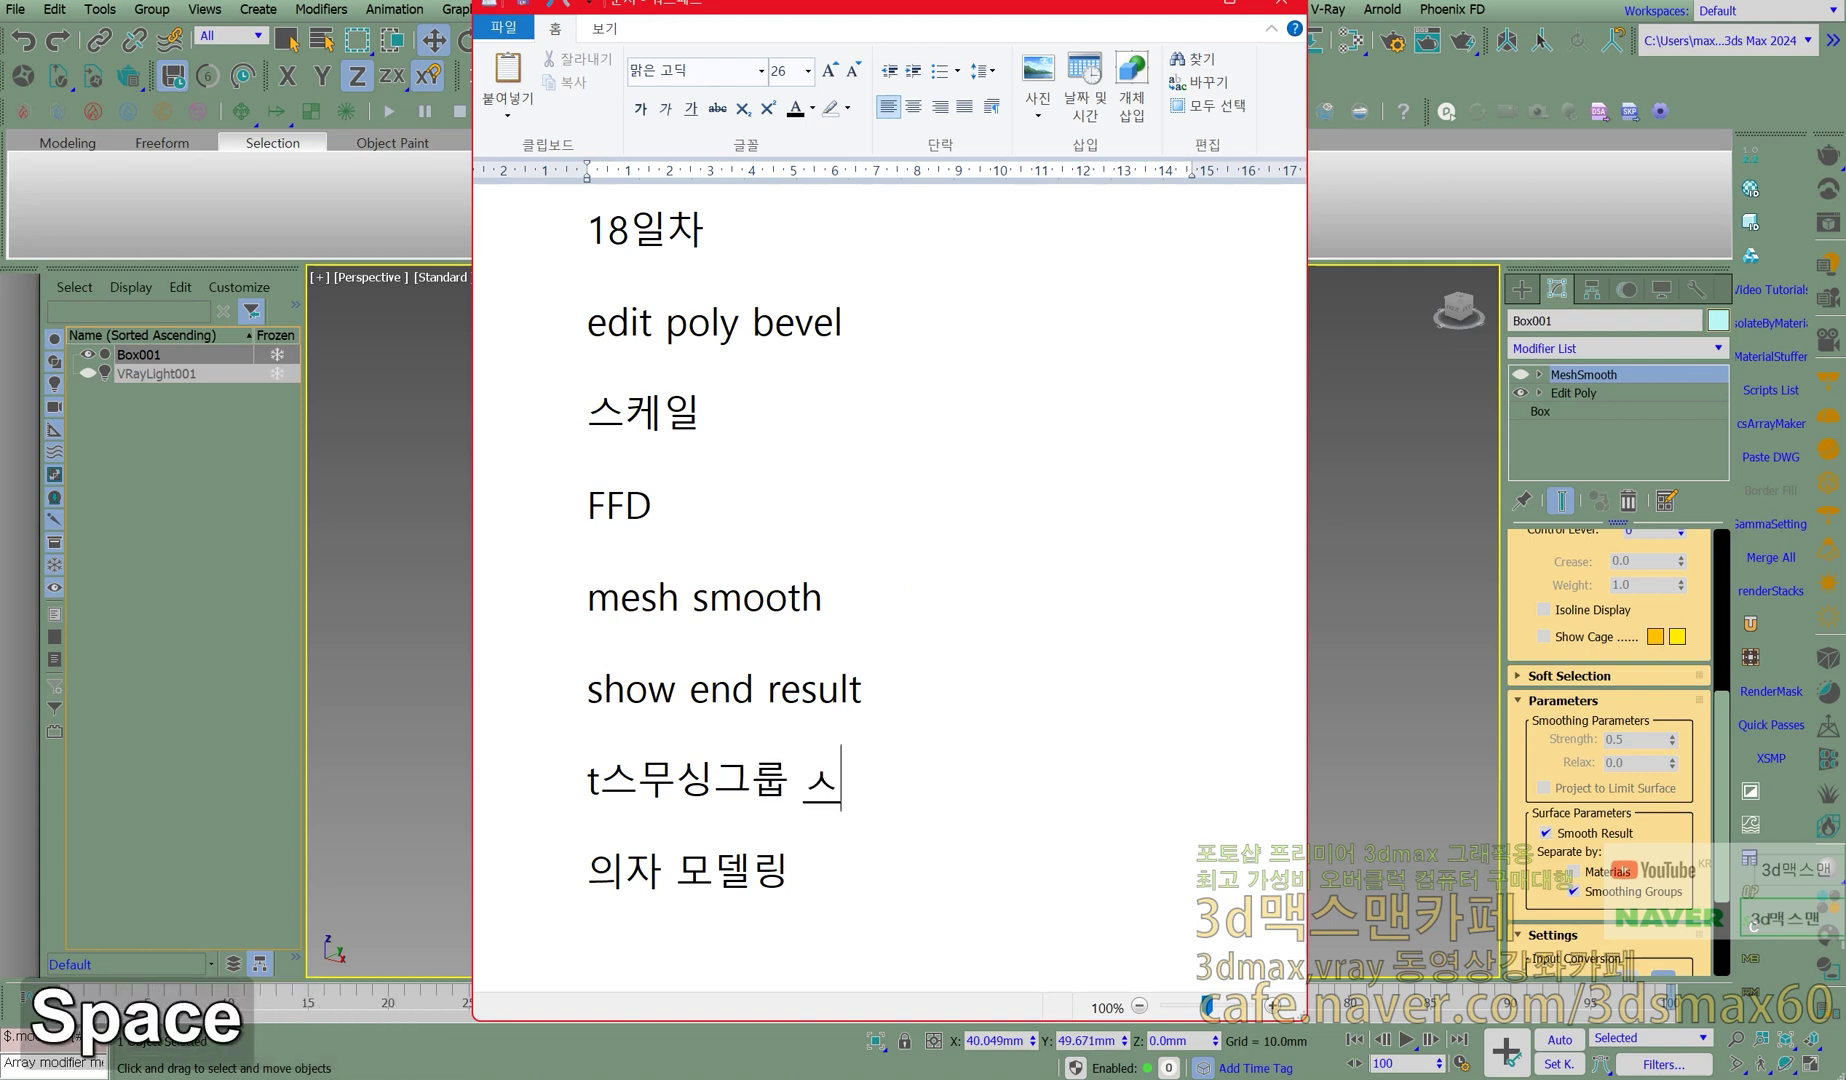
{"action": "type", "text": "이트"}
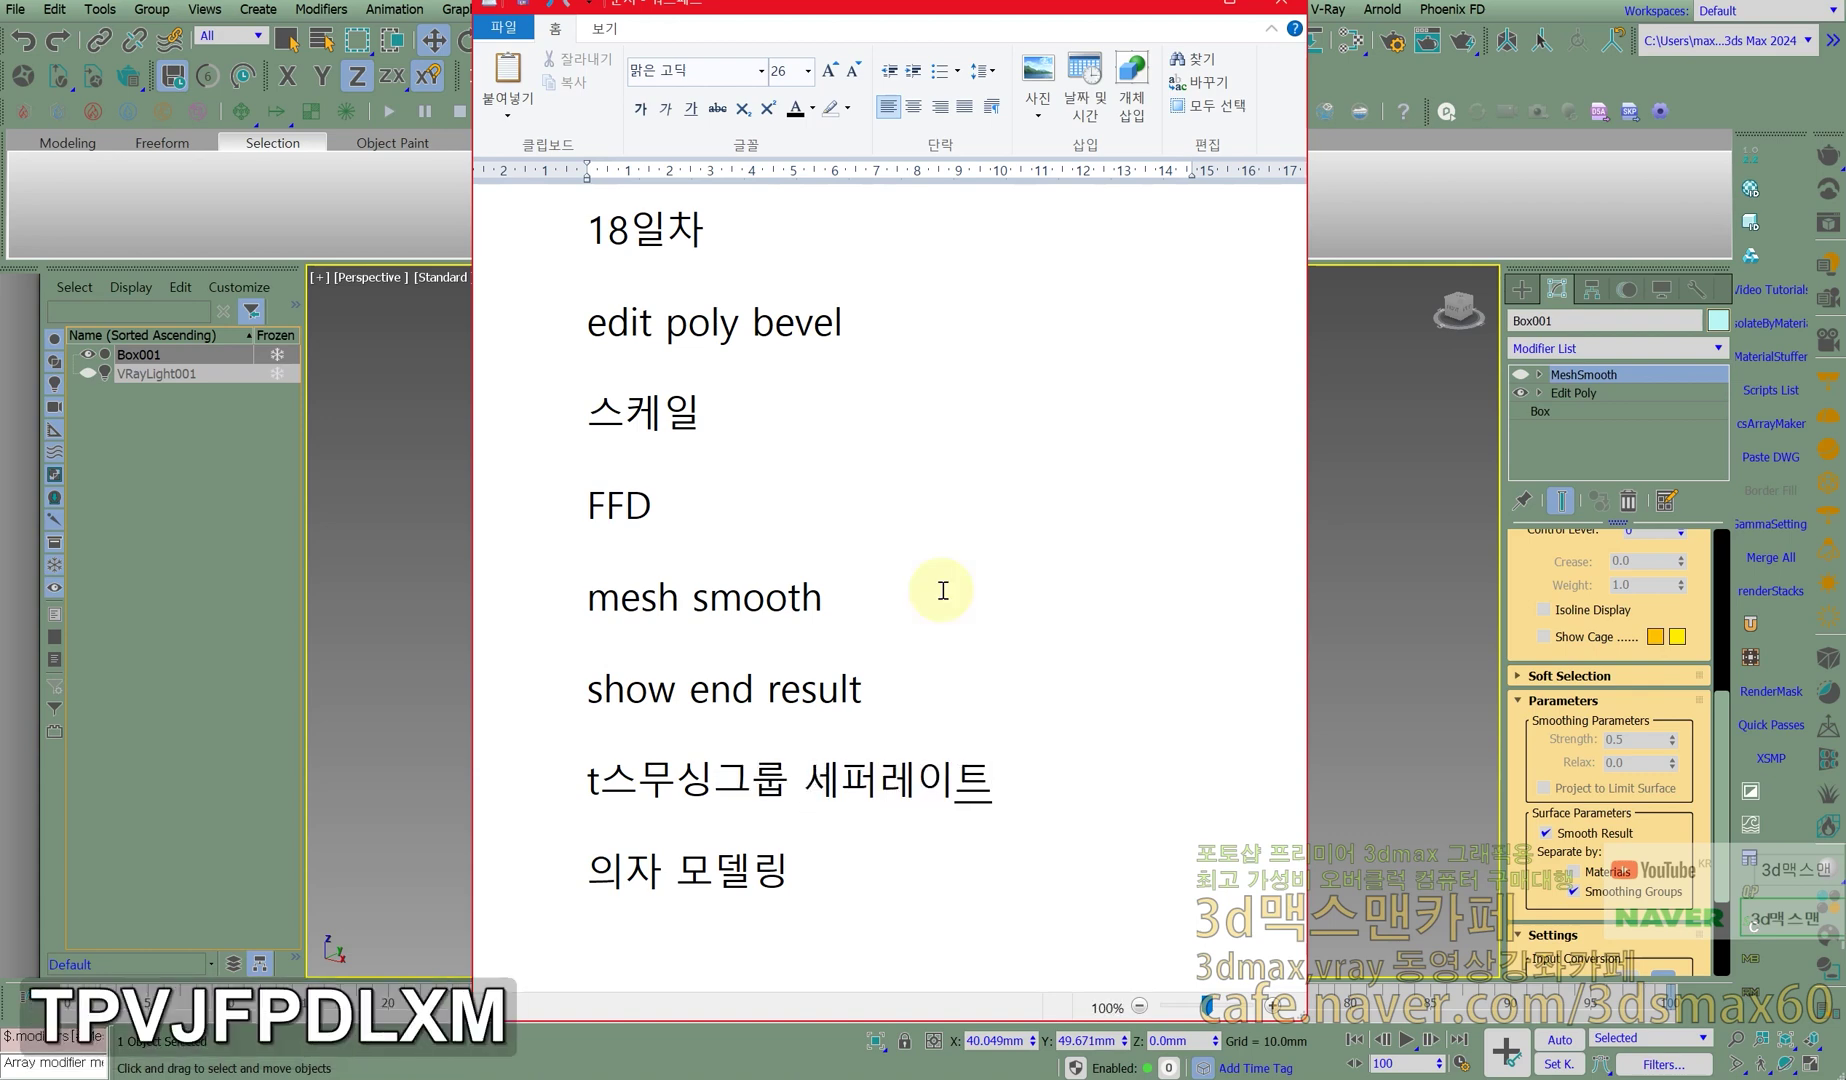
Remove the stray "t" from the start of the new note line and return to 3ds Max.
{"action": "key", "text": "Left"}
{"action": "key", "text": "Left"}
{"action": "key", "text": "Left"}
{"action": "key", "text": "Left"}
{"action": "key", "text": "Left"}
{"action": "key", "text": "Left"}
{"action": "key", "text": "Left"}
{"action": "key", "text": "Left"}
{"action": "key", "text": "Left"}
{"action": "key", "text": "Left"}
{"action": "key", "text": "Left"}
{"action": "key", "text": "Left"}
{"action": "key", "text": "Delete"}
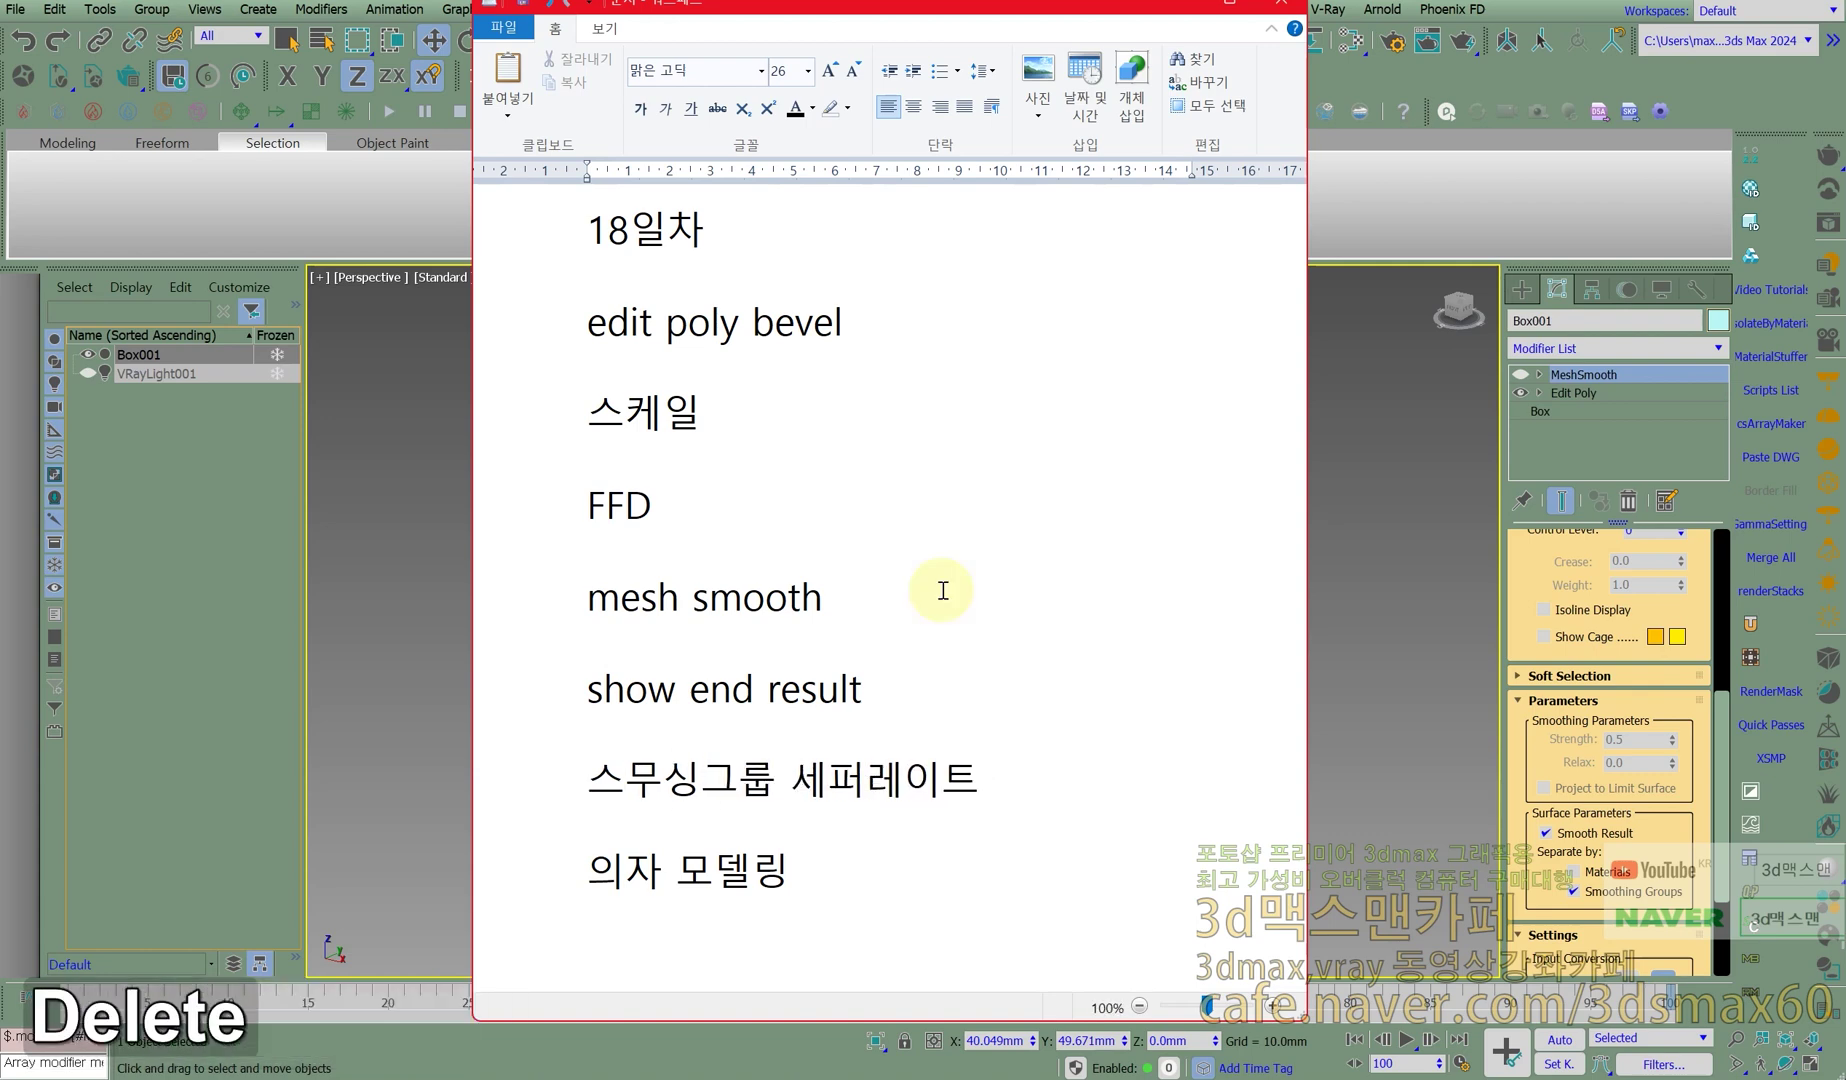
{"action": "left_click_drag", "start_coordinate": [977, 6], "coordinate": [0, 10]}
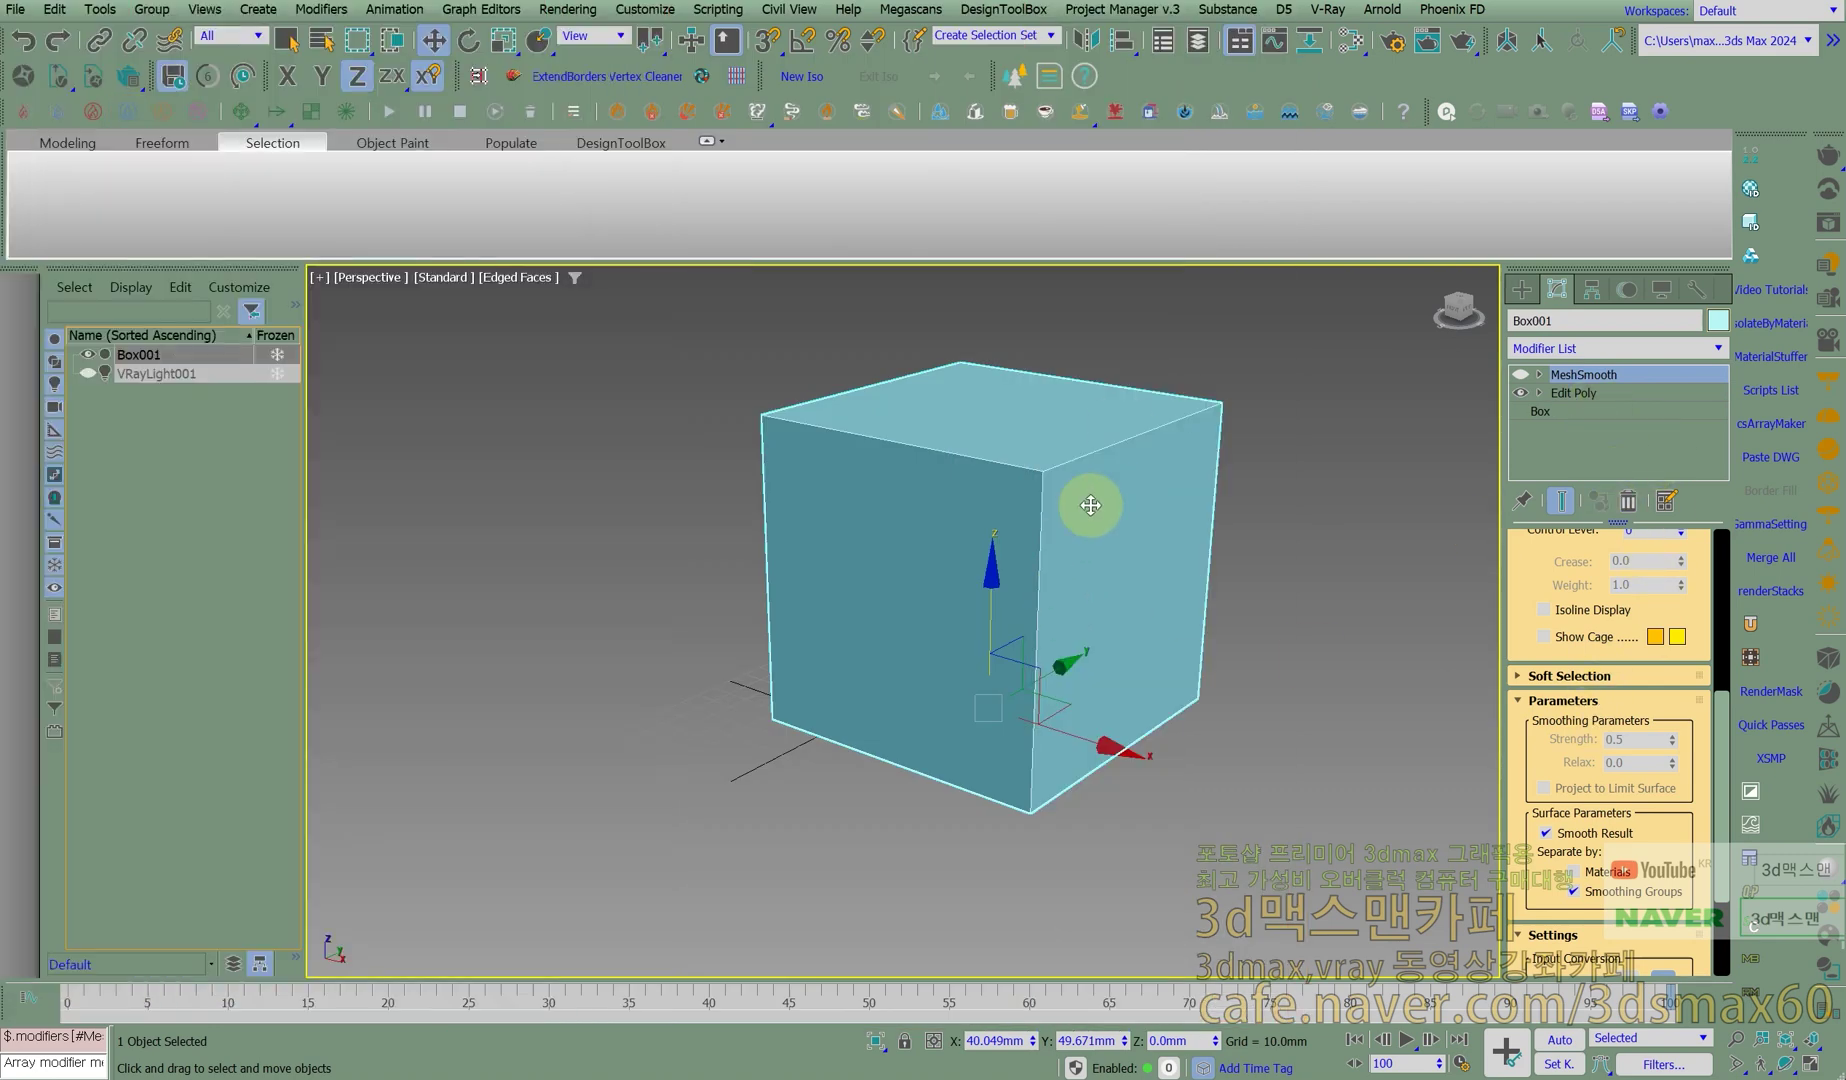
In Edit Poly, select the cube's two adjacent front-facing side polygons, assign smoothing group 3 and deselect them.
{"action": "left_click", "coordinate": [1543, 393]}
{"action": "left_click", "coordinate": [1580, 466]}
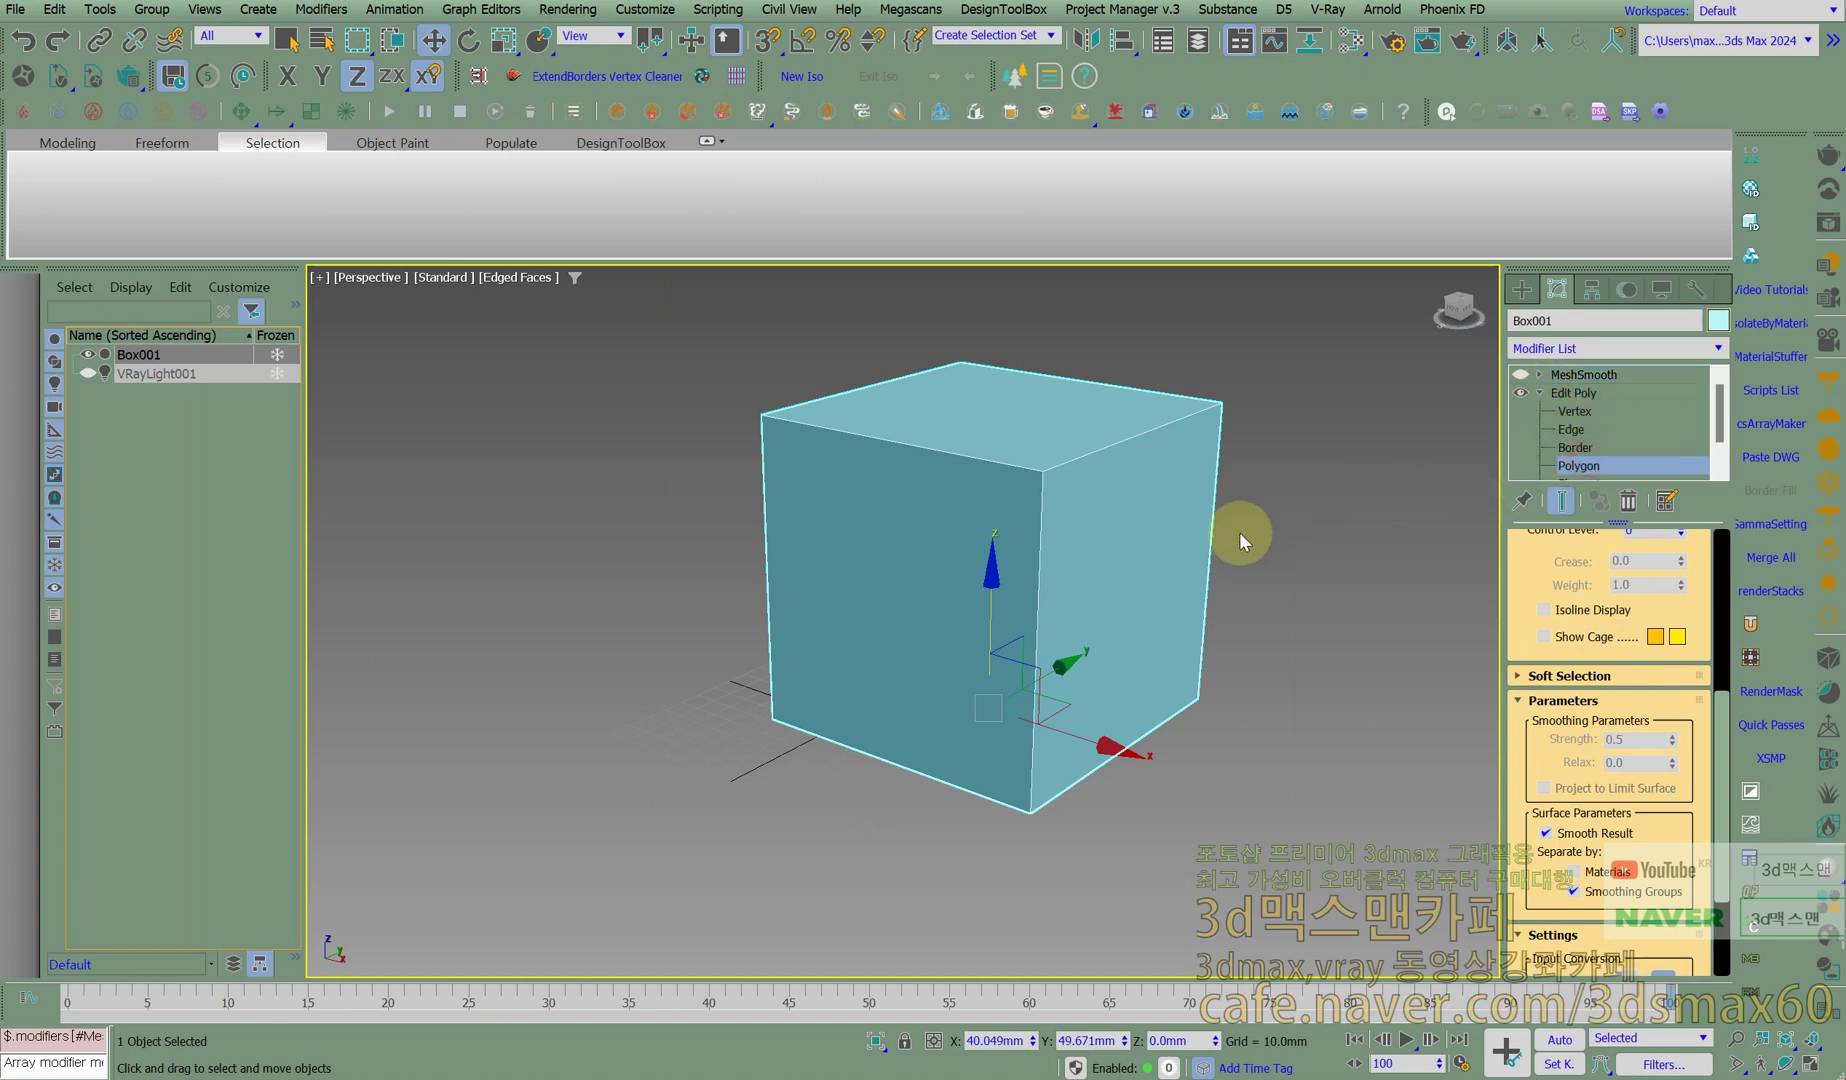
{"action": "left_click", "coordinate": [1160, 528]}
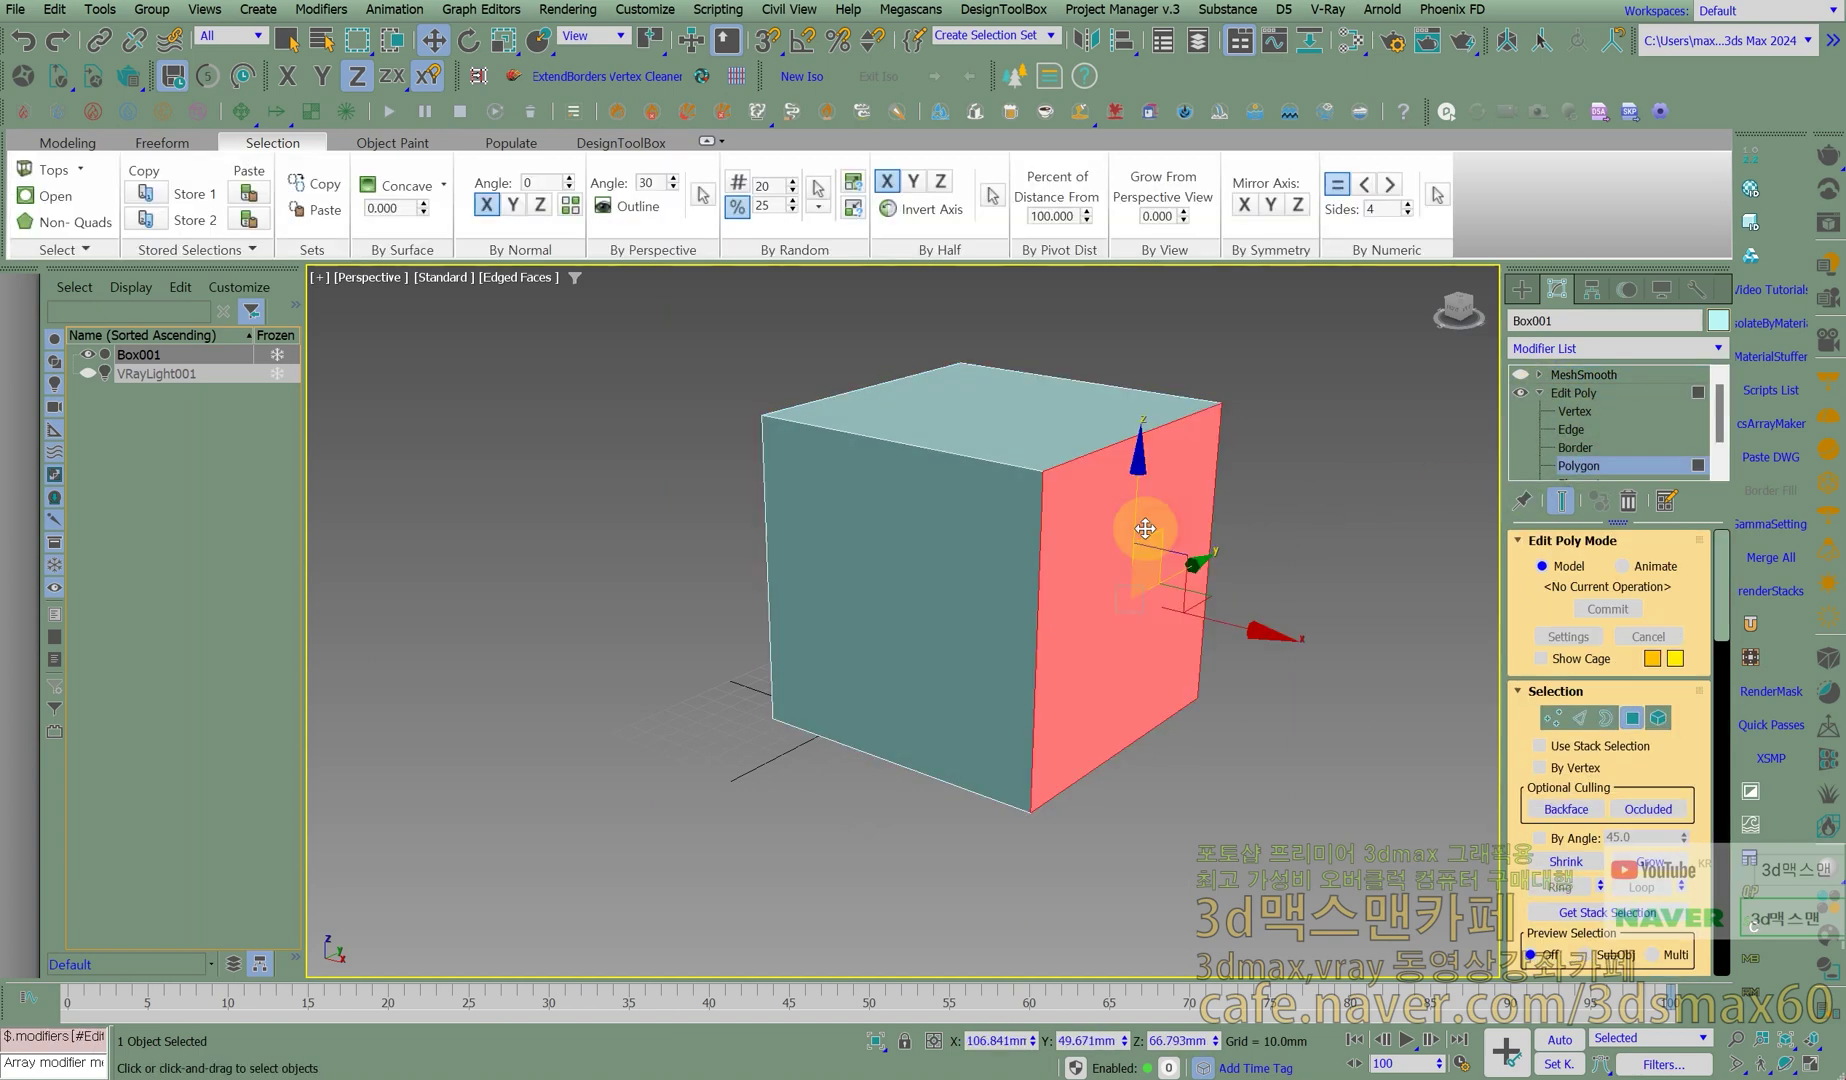
{"action": "left_click", "coordinate": [979, 544], "text": "ctrl"}
{"action": "left_click_drag", "start_coordinate": [1515, 865], "coordinate": [1562, 411]}
{"action": "scroll", "coordinate": [1556, 873], "scroll_direction": "down", "scroll_amount": 5}
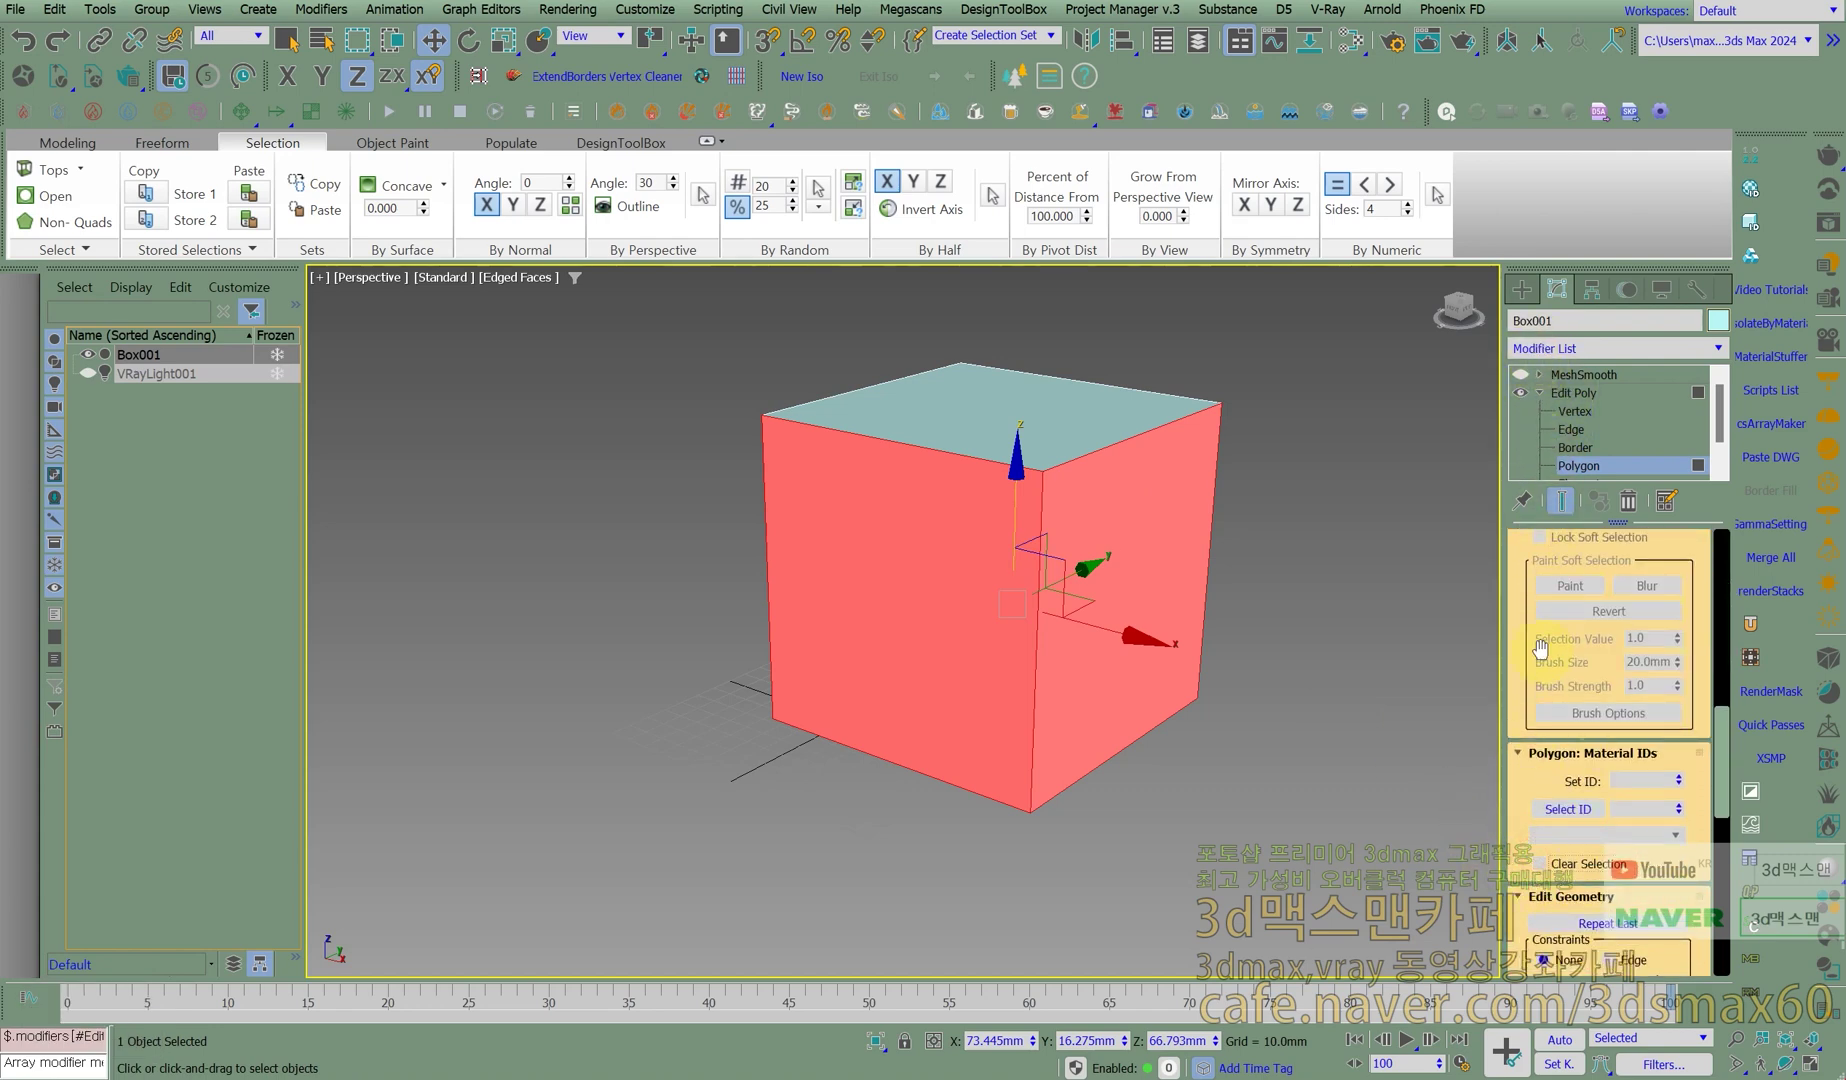
{"action": "scroll", "coordinate": [1545, 640], "scroll_direction": "down", "scroll_amount": 5}
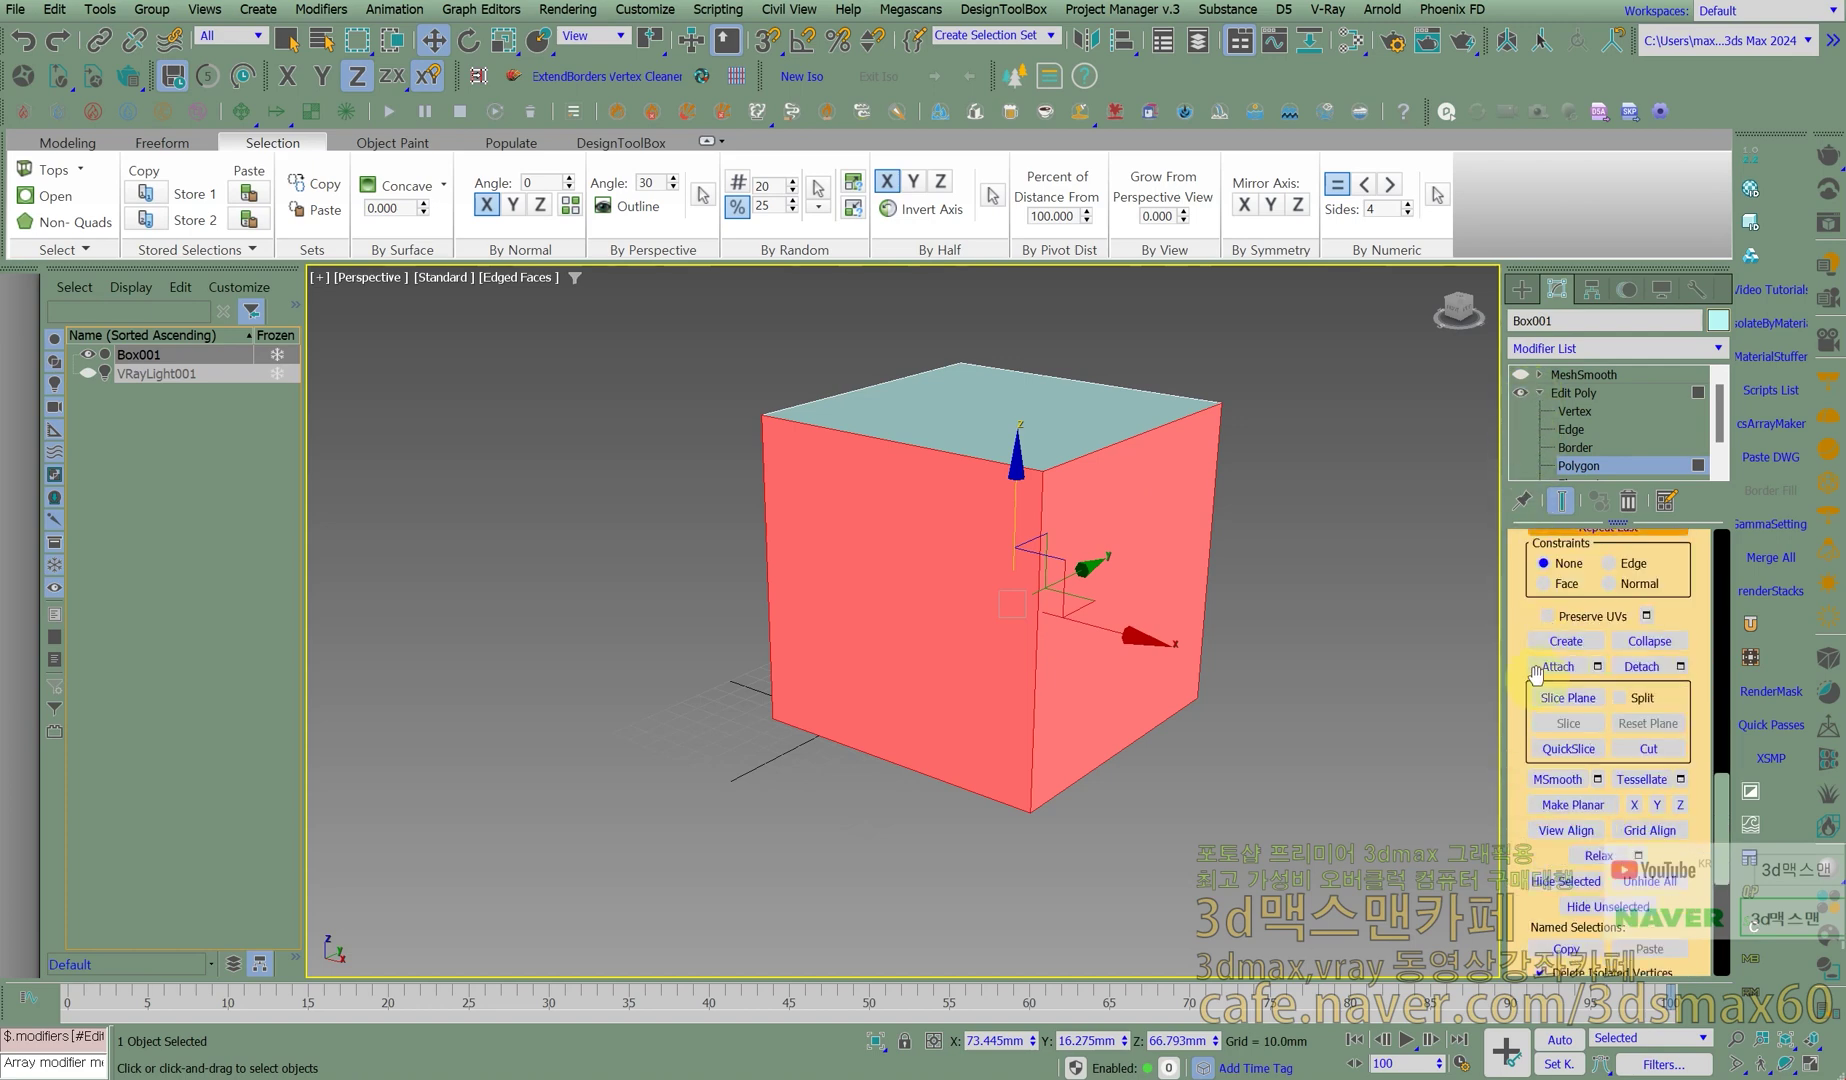
{"action": "scroll", "coordinate": [1602, 713], "scroll_direction": "down", "scroll_amount": 5}
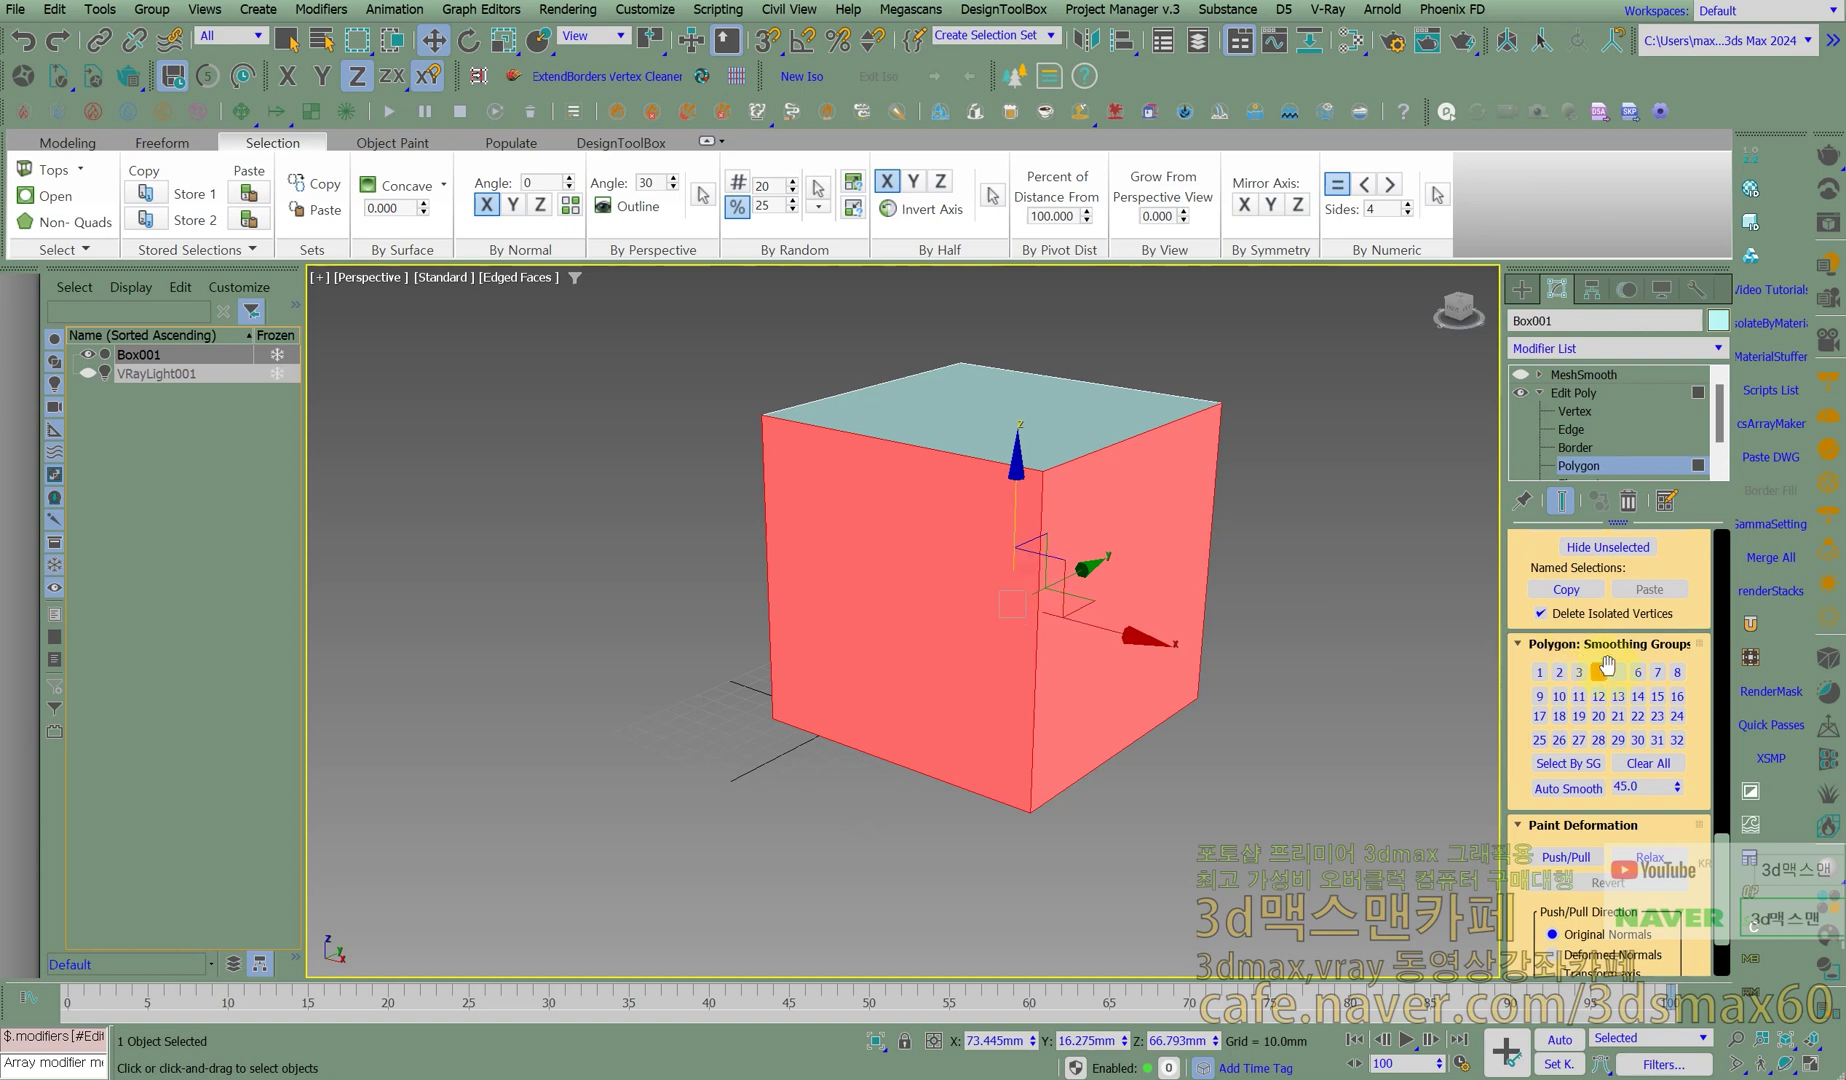
{"action": "left_click", "coordinate": [1583, 683]}
{"action": "left_click", "coordinate": [1312, 851]}
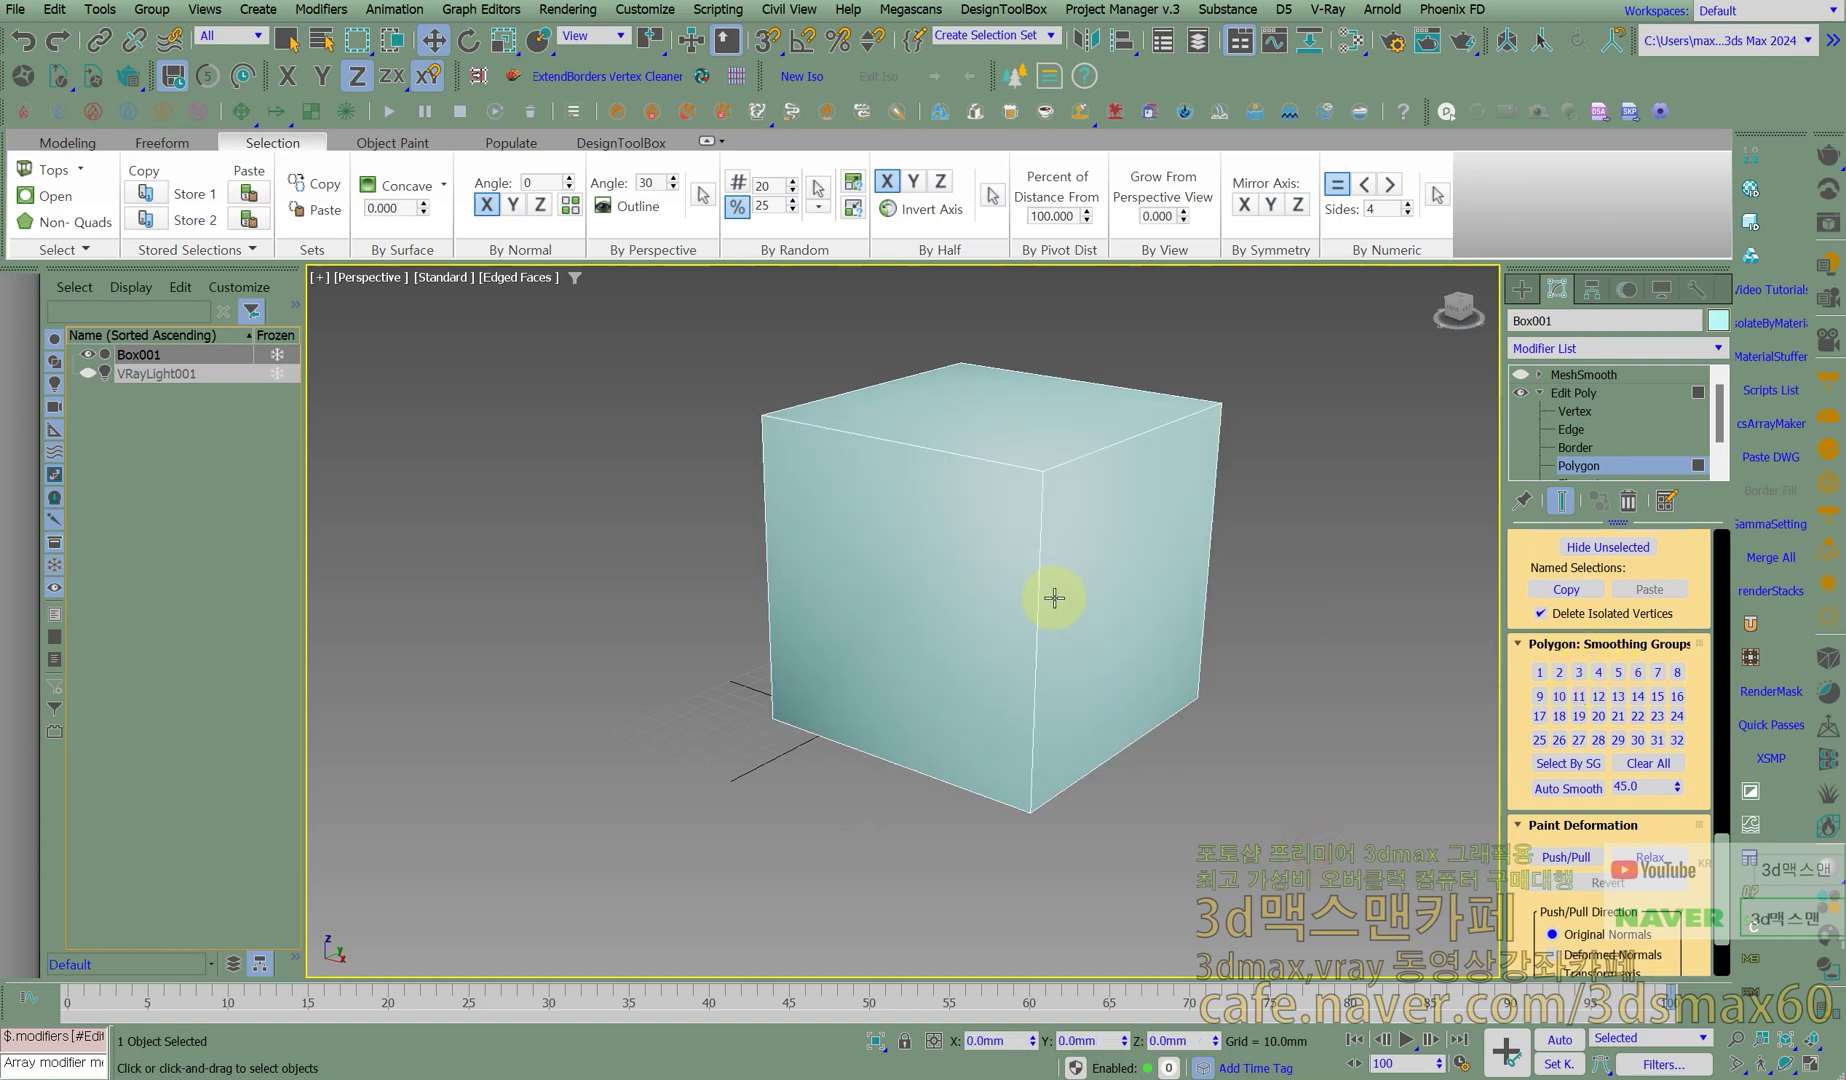
Examine the shading across the cube's faces at Edit Poly's object and polygon levels.
{"action": "middle_click_drag", "start_coordinate": [1058, 627], "coordinate": [1188, 648], "text": "alt"}
{"action": "middle_click_drag", "start_coordinate": [977, 540], "coordinate": [1203, 536], "text": "alt"}
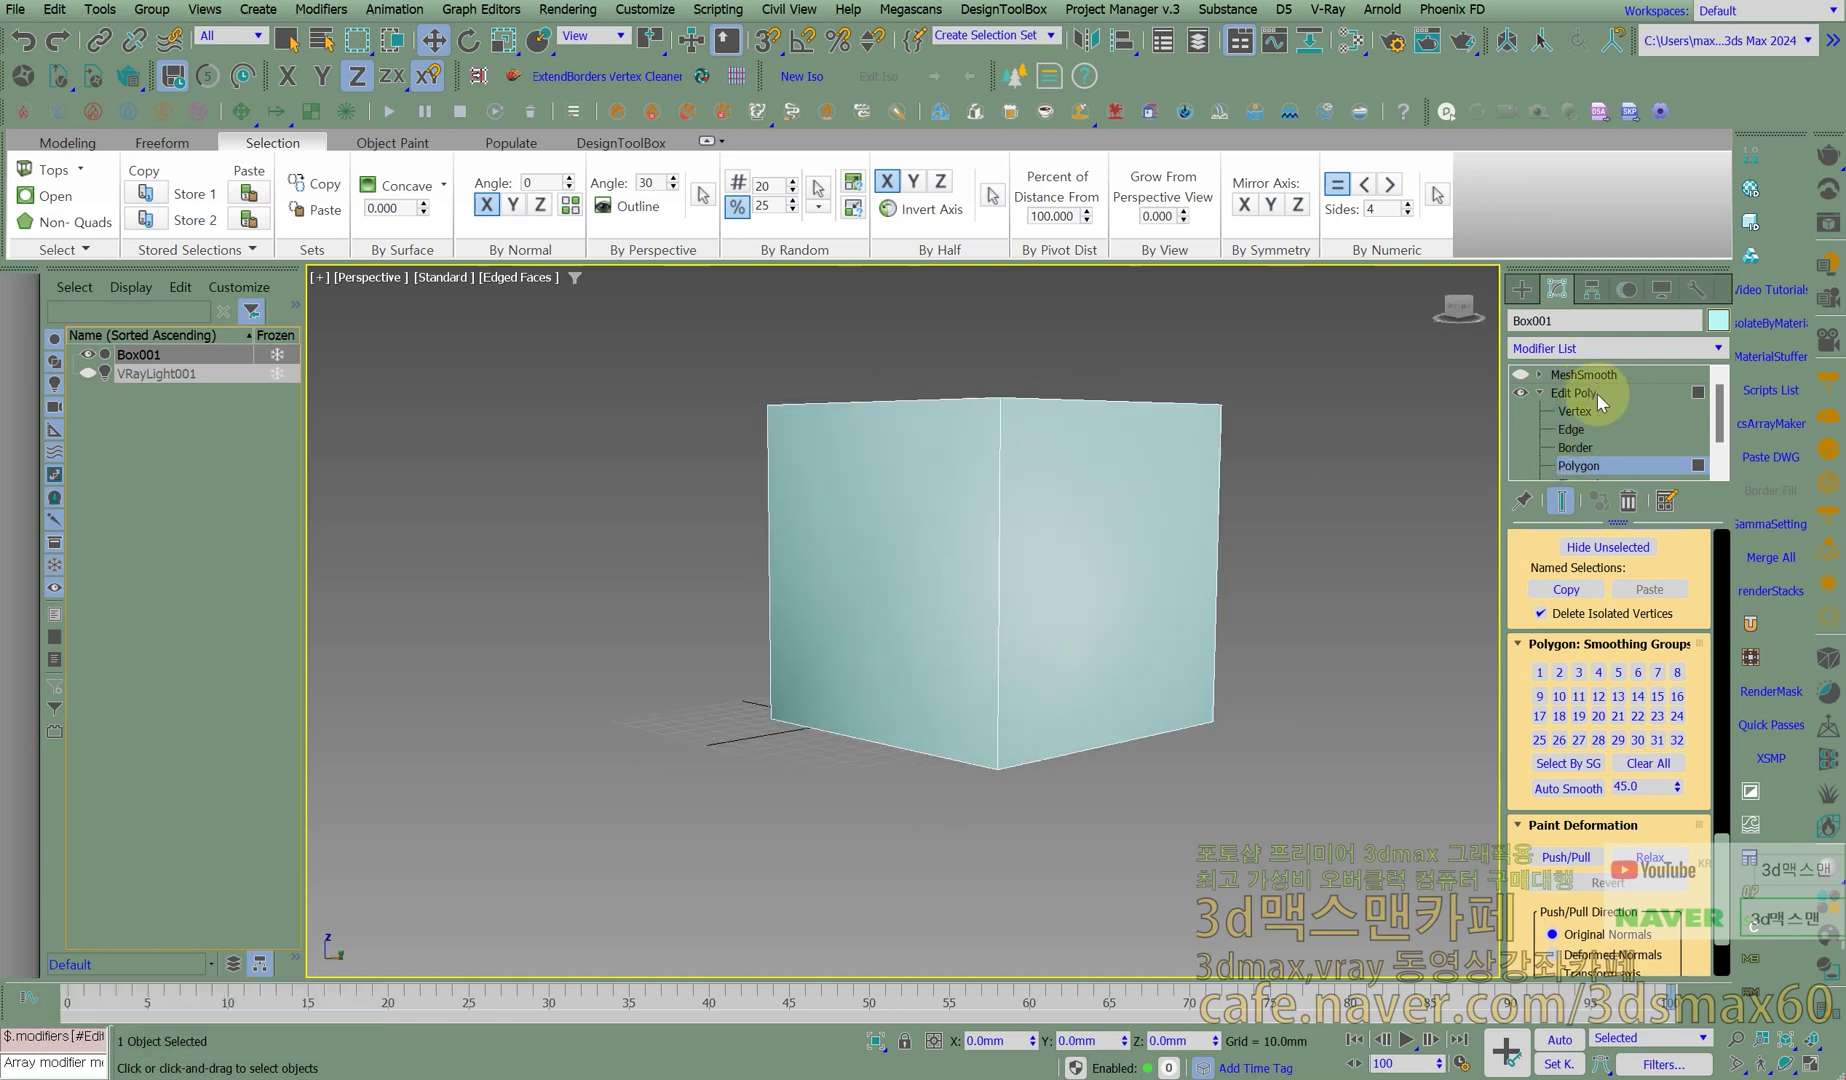
{"action": "left_click", "coordinate": [1590, 465]}
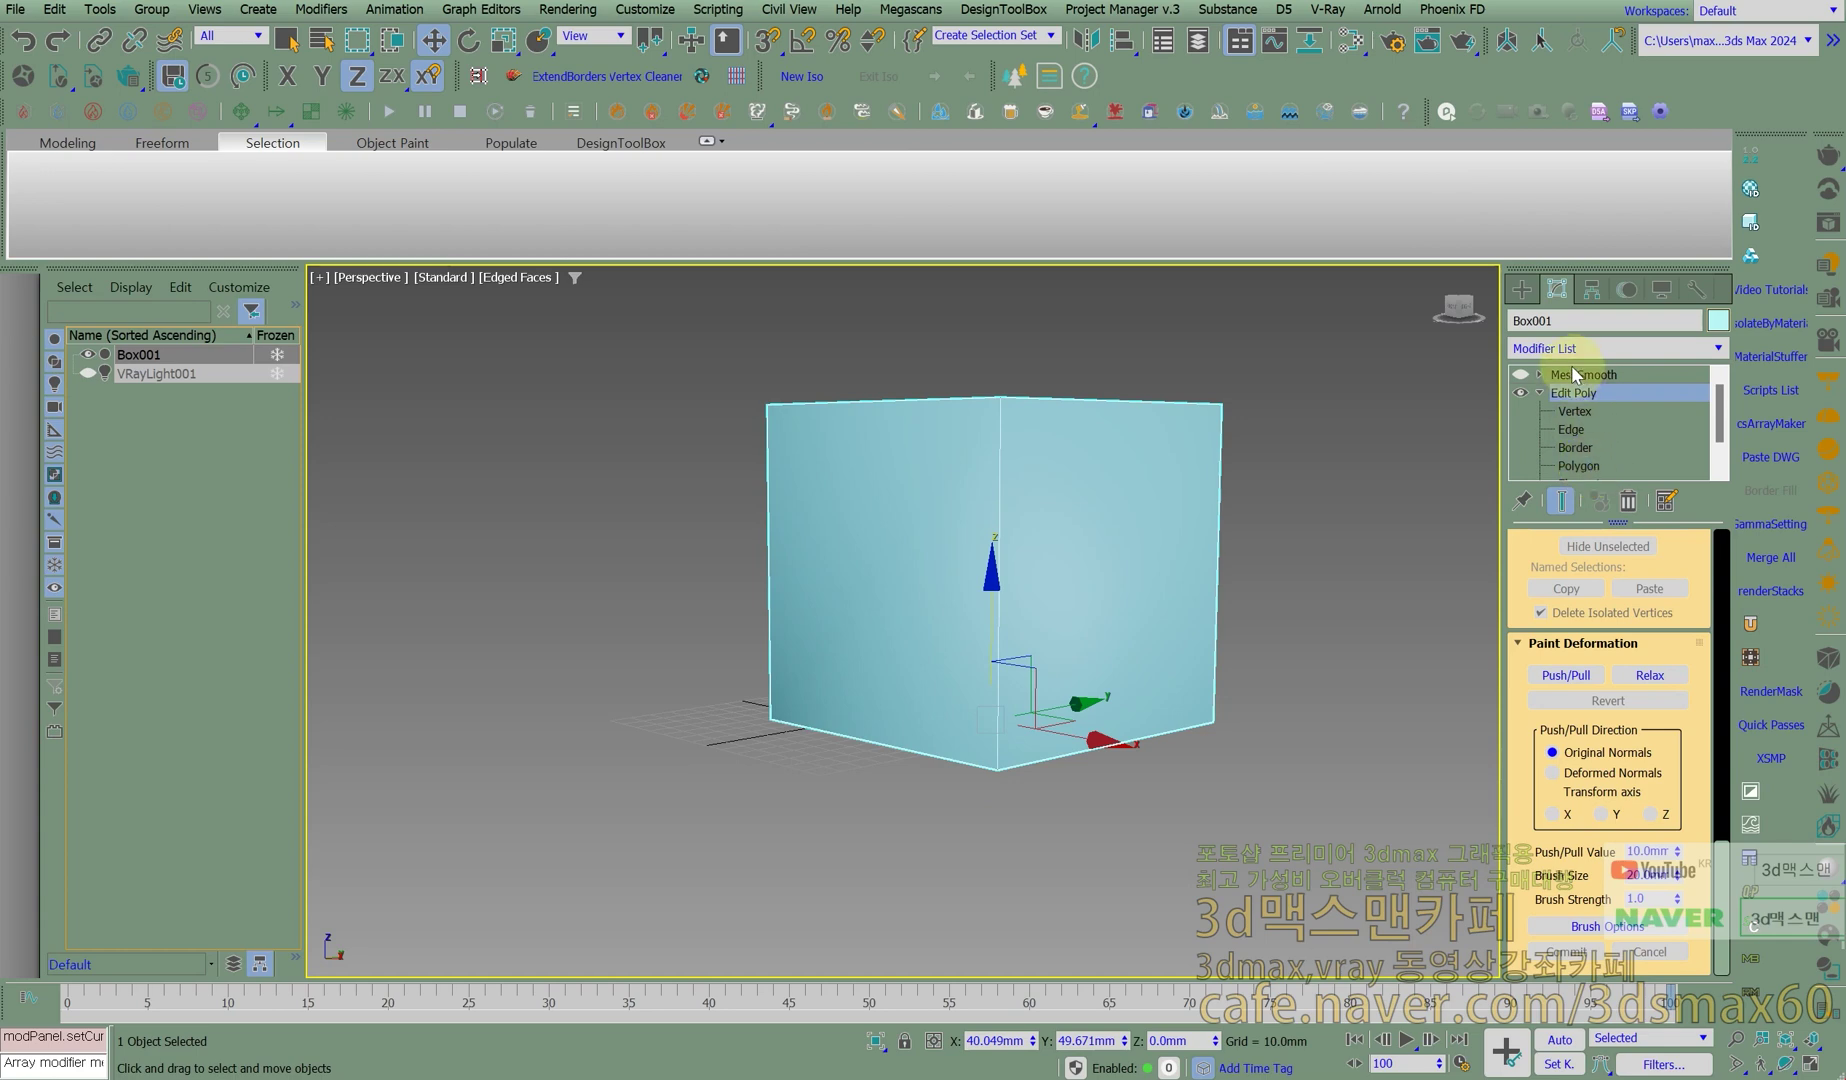
{"action": "left_click", "coordinate": [1592, 452]}
{"action": "left_click", "coordinate": [1591, 464]}
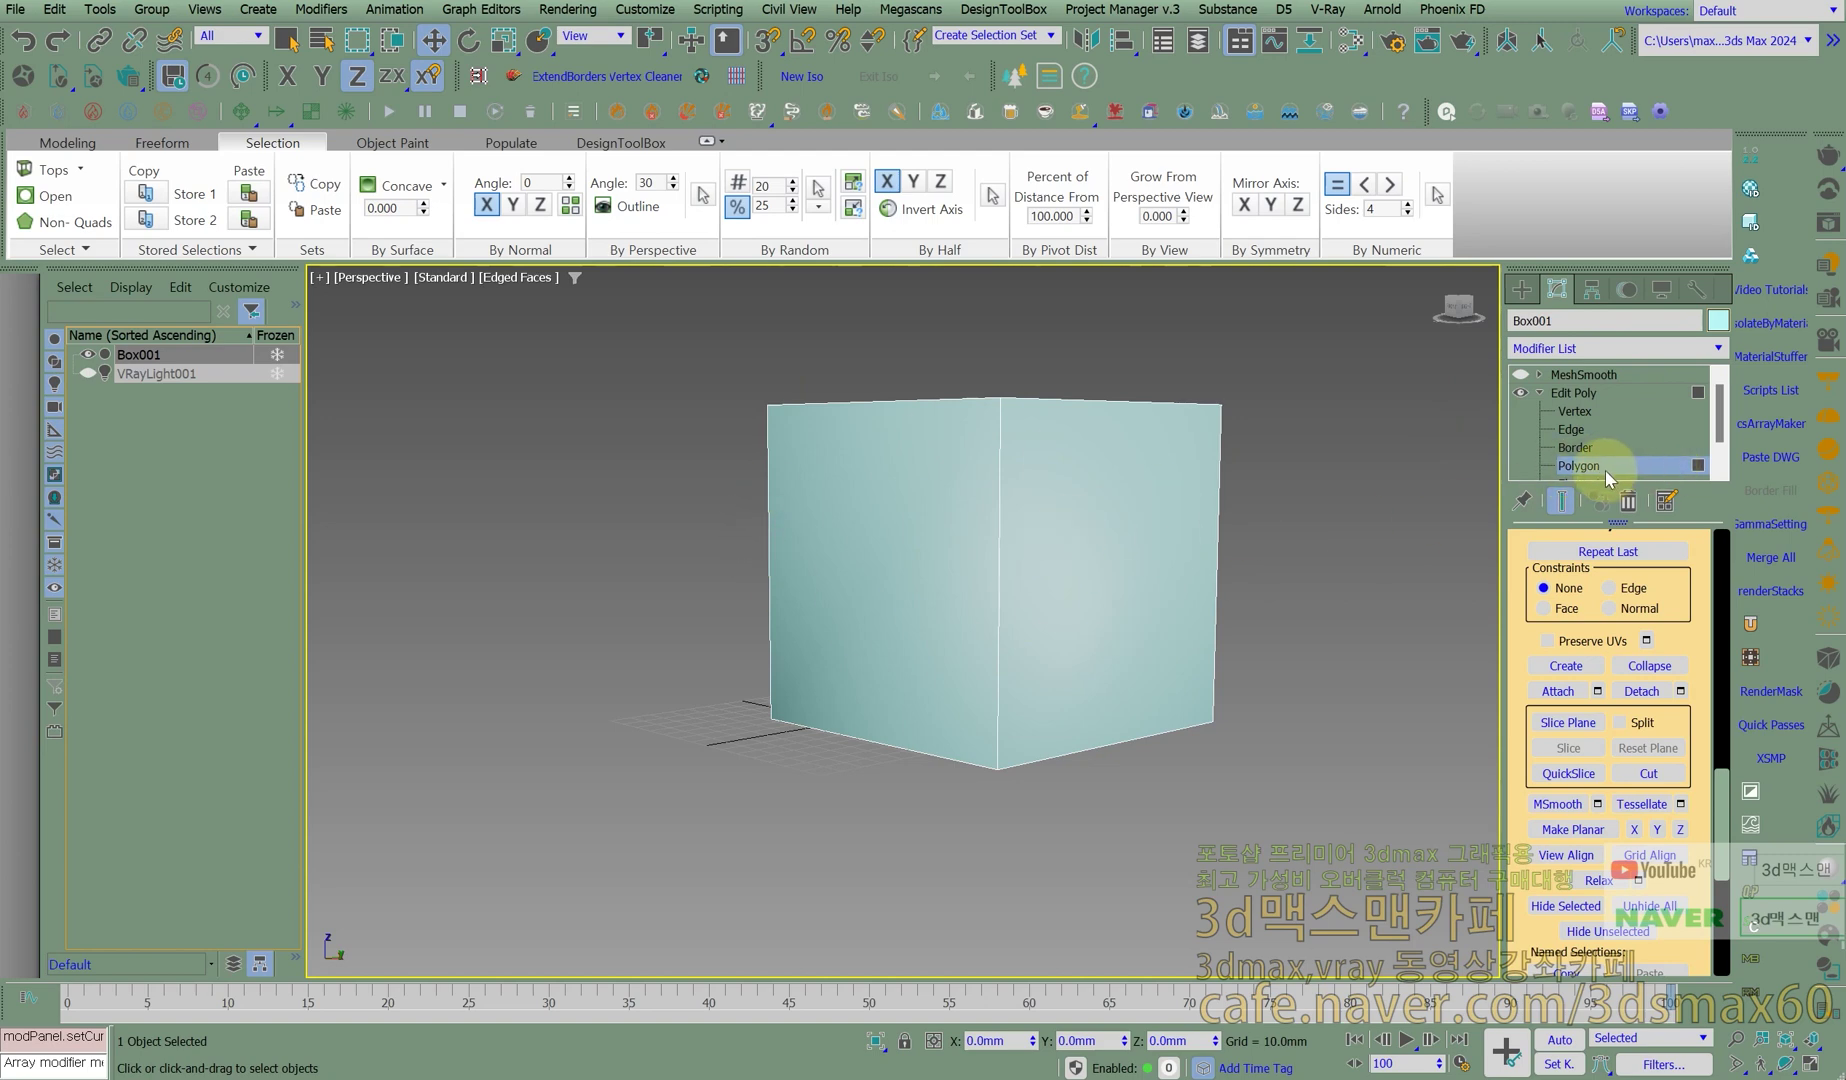
{"action": "left_click", "coordinate": [1145, 553]}
{"action": "left_click", "coordinate": [1421, 494]}
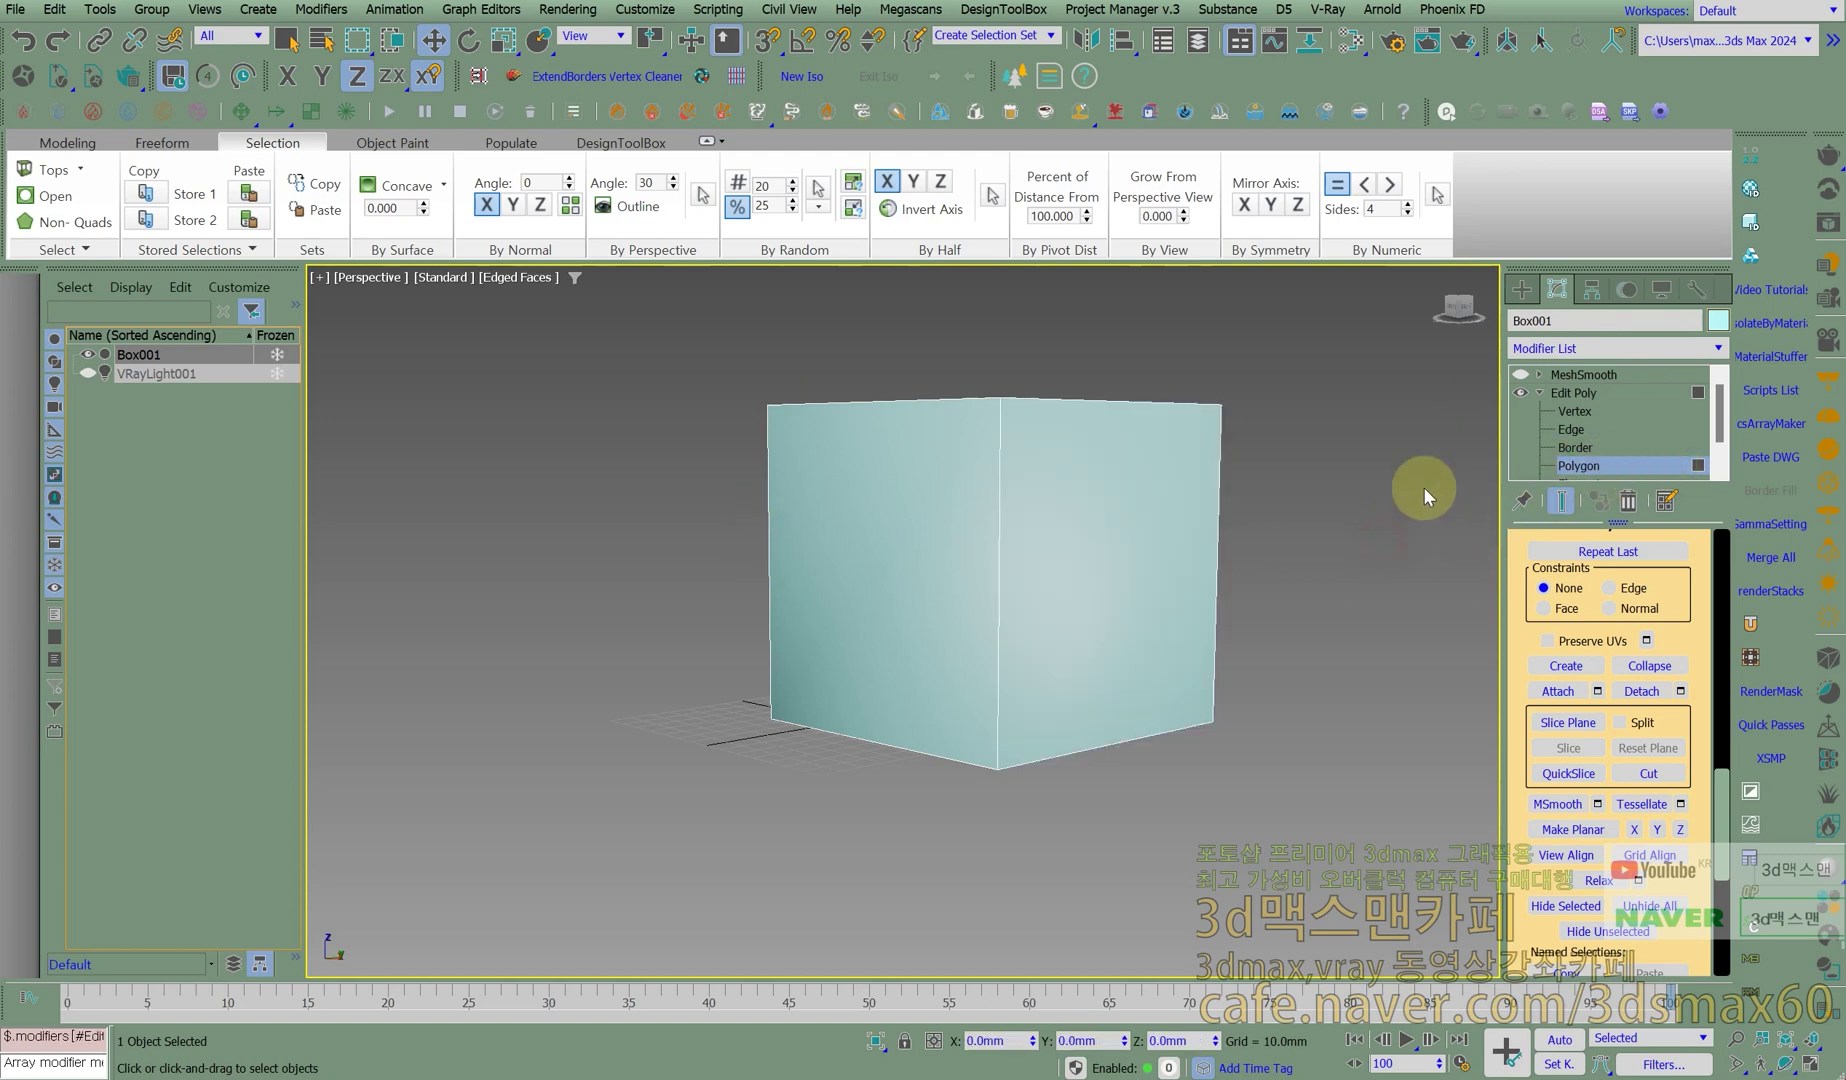
Re-enable the MeshSmooth modifier and examine the smoothed cube from several sides.
{"action": "left_click", "coordinate": [1575, 374]}
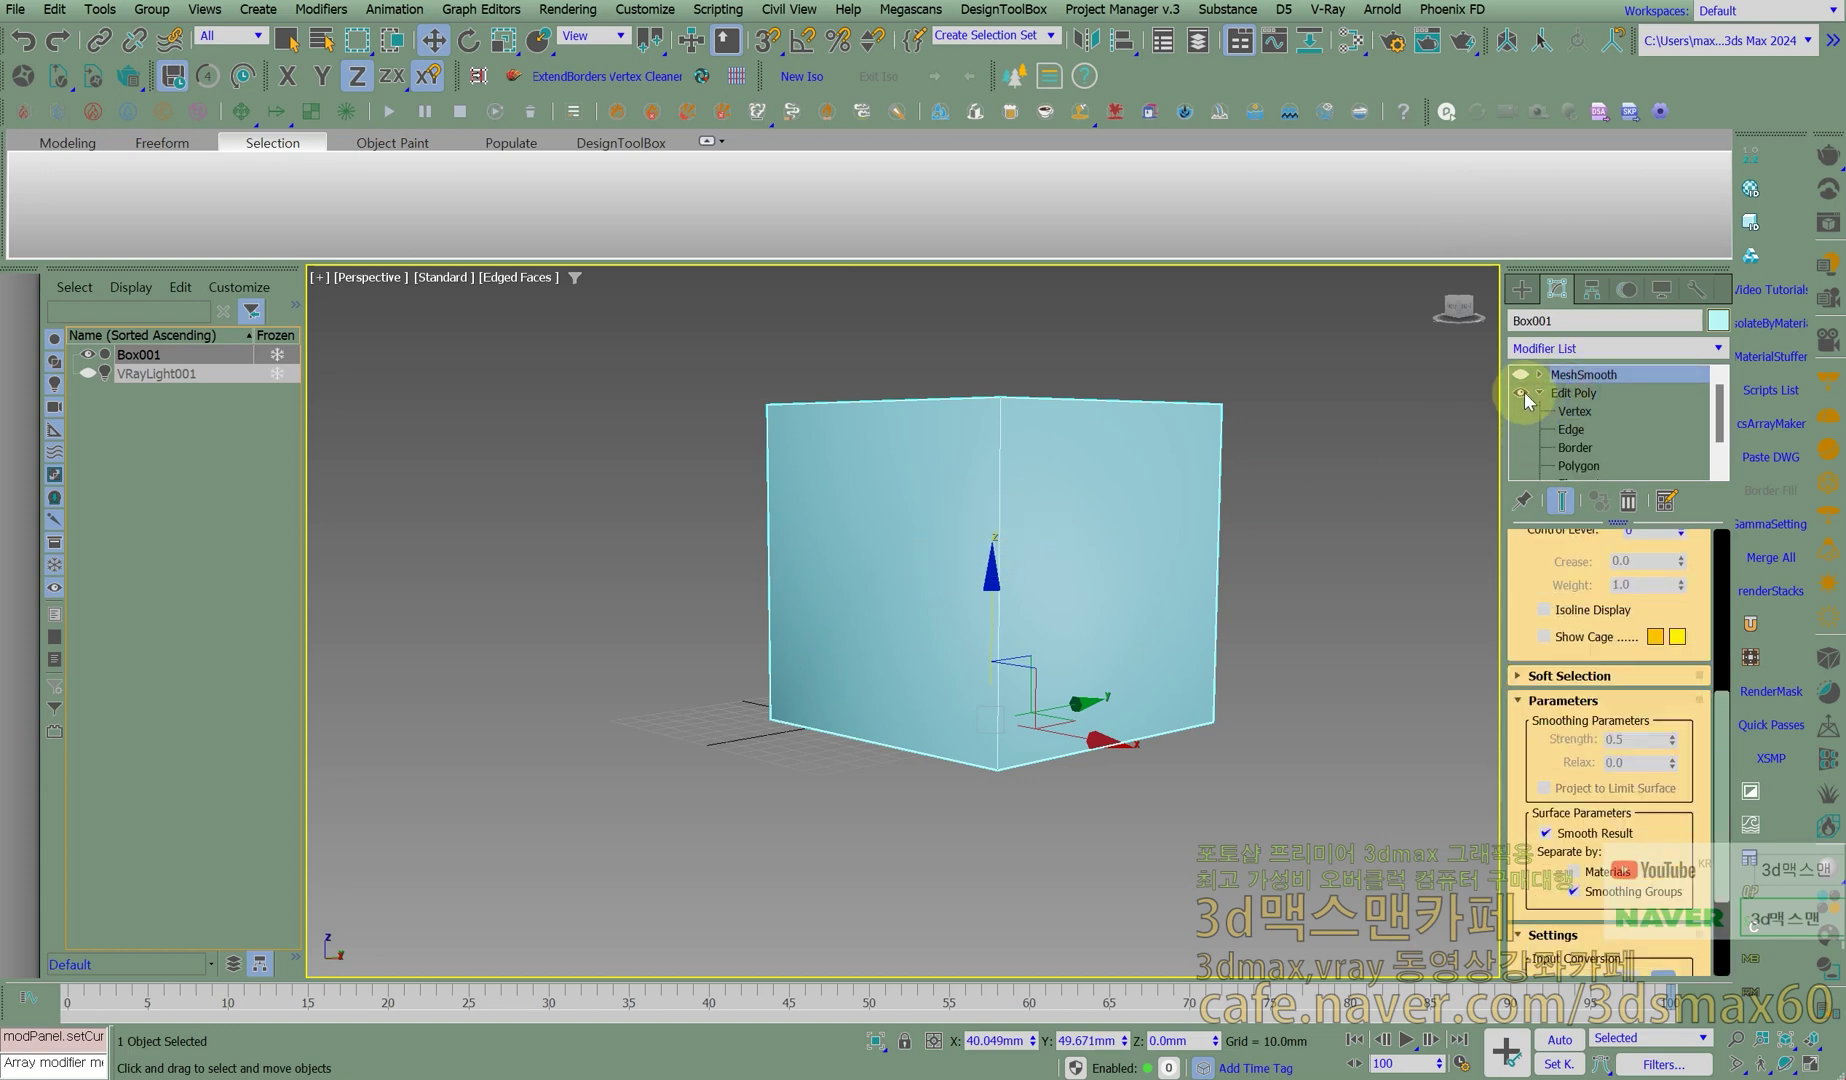
{"action": "left_click", "coordinate": [1520, 374]}
{"action": "middle_click_drag", "start_coordinate": [1092, 521], "coordinate": [1216, 515], "text": "alt"}
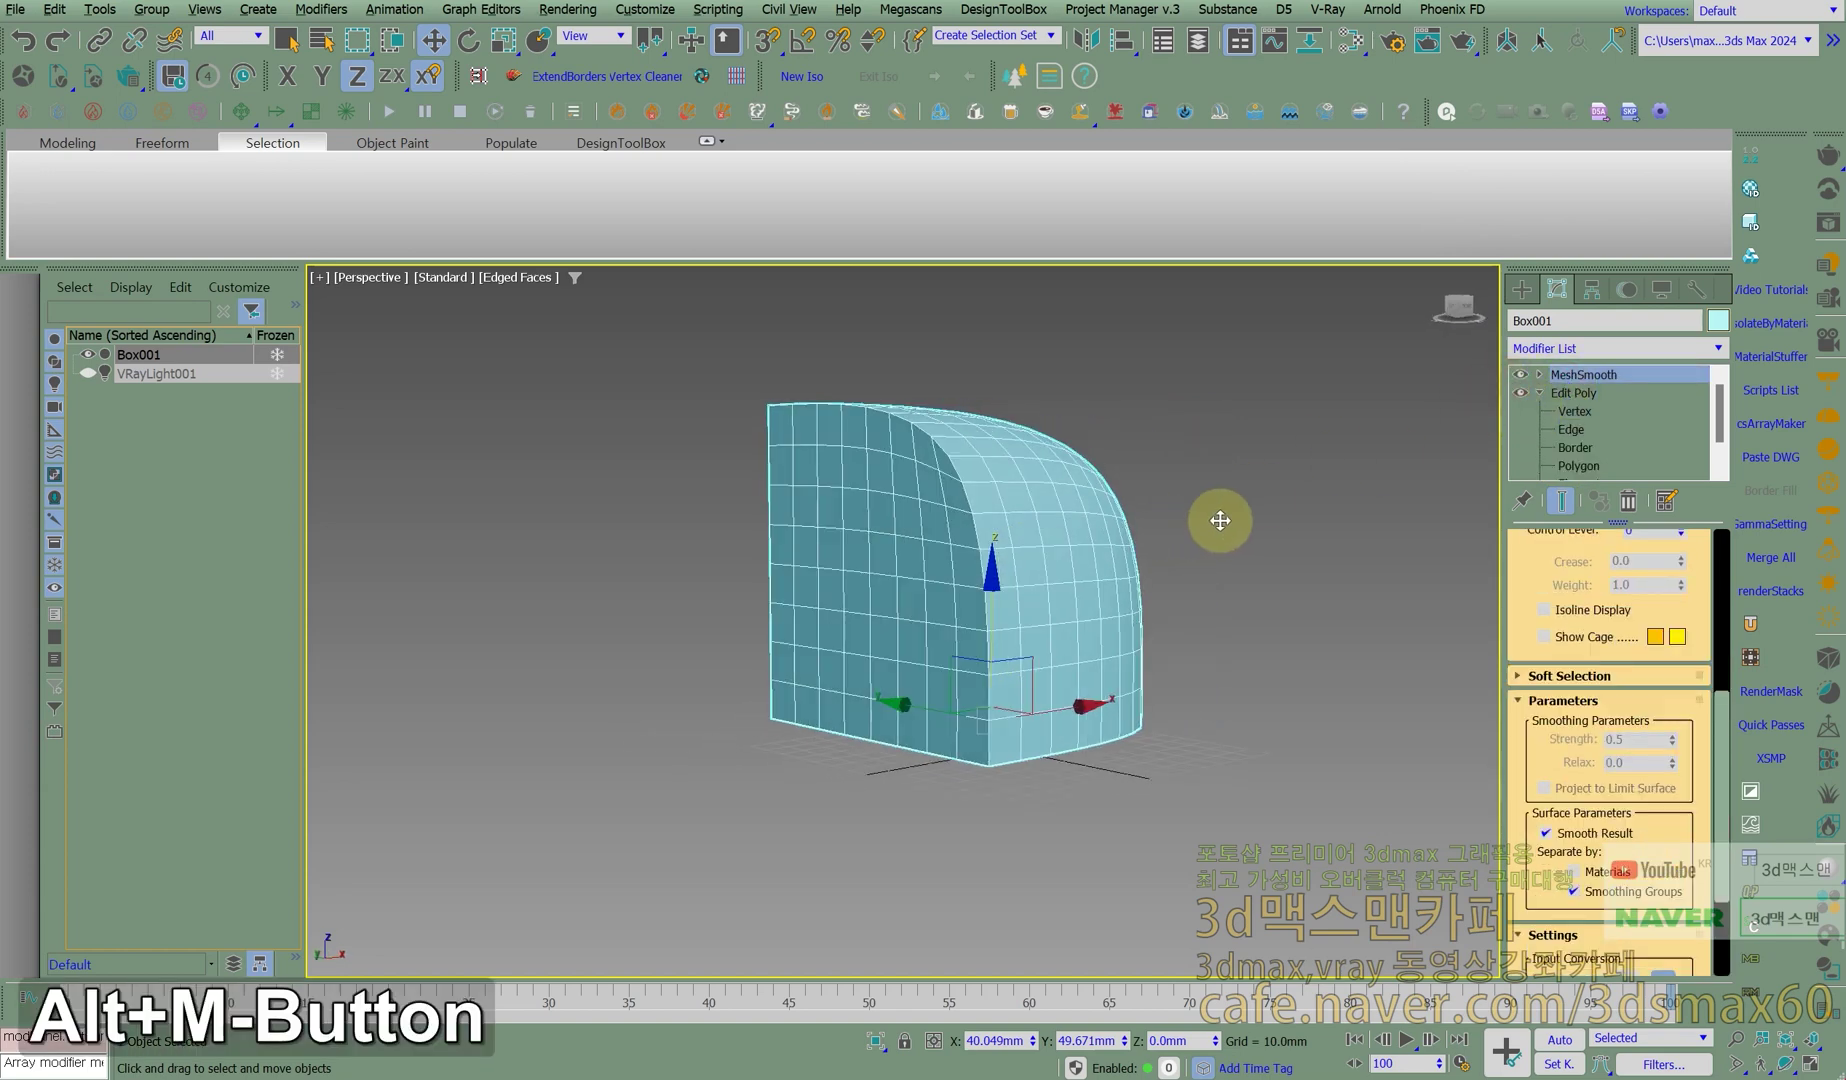
{"action": "middle_click_drag", "start_coordinate": [927, 548], "coordinate": [943, 535], "text": "alt"}
{"action": "middle_click_drag", "start_coordinate": [1073, 637], "coordinate": [1228, 556], "text": "alt"}
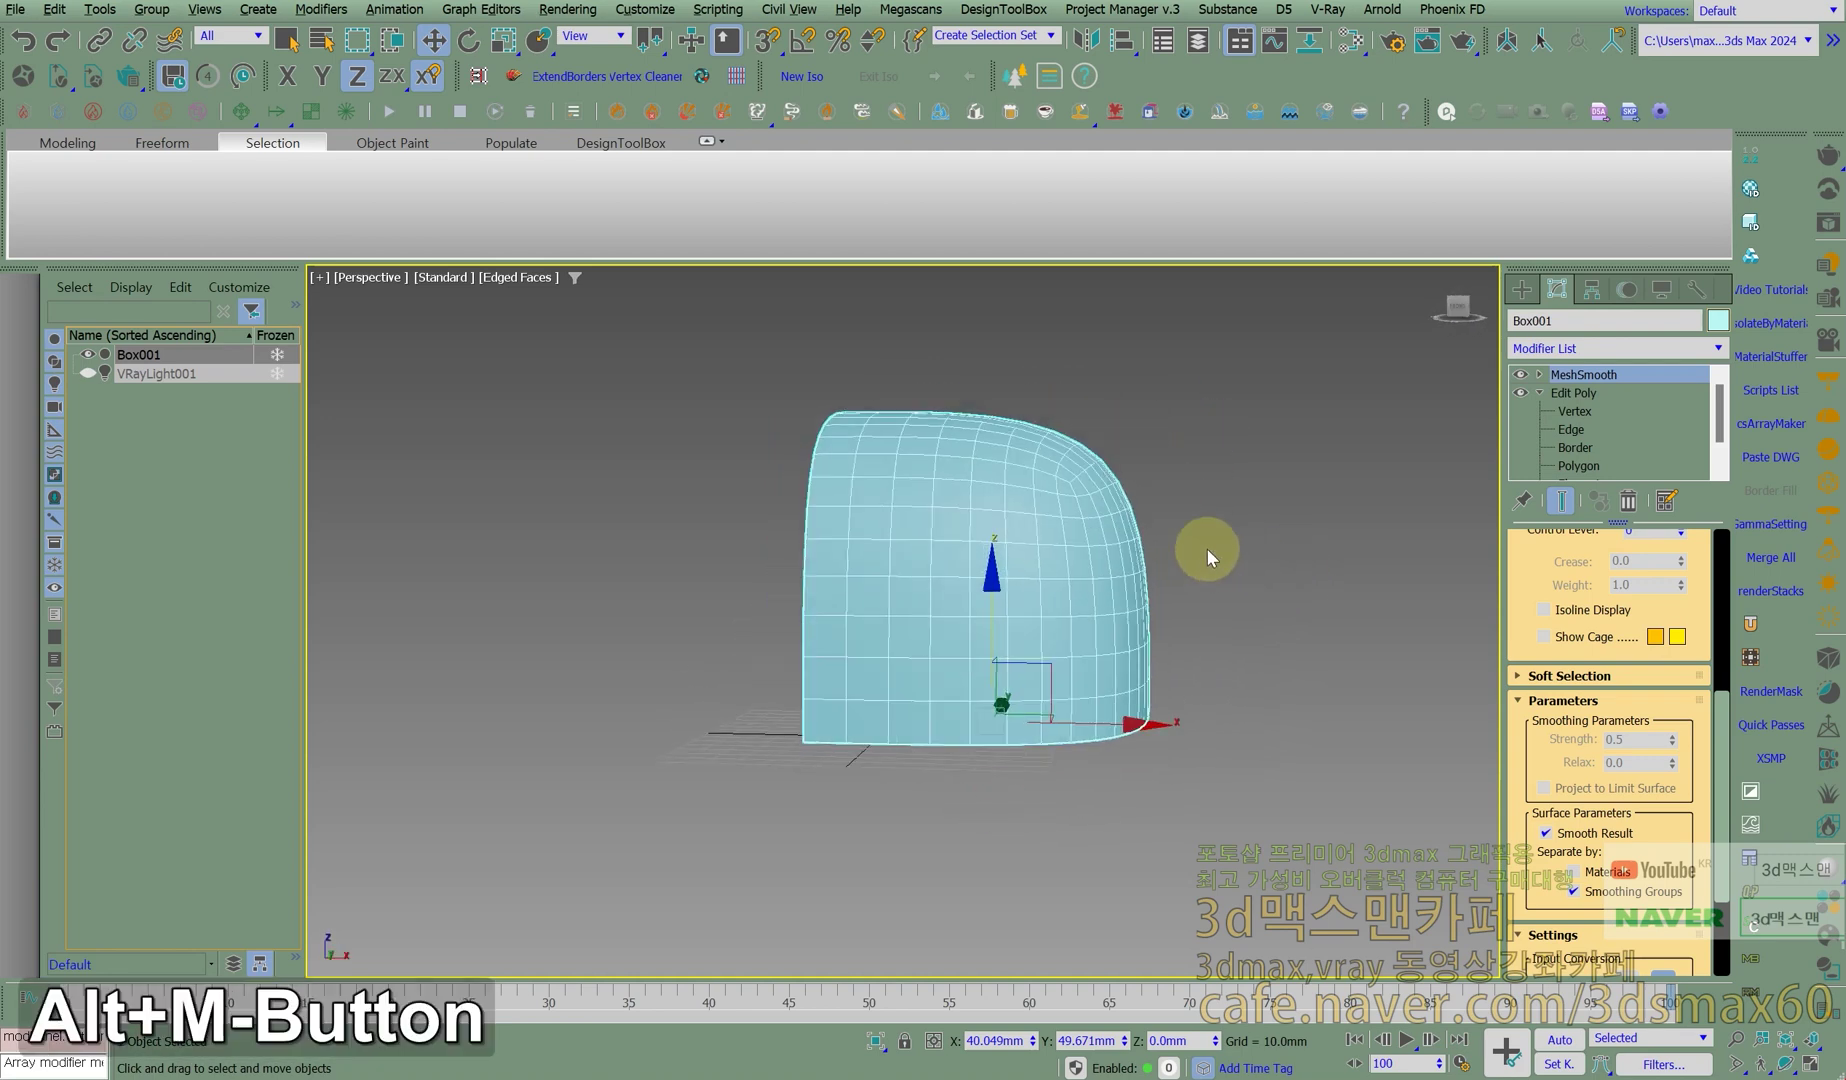
{"action": "middle_click_drag", "start_coordinate": [1104, 577], "coordinate": [1045, 612], "text": "alt"}
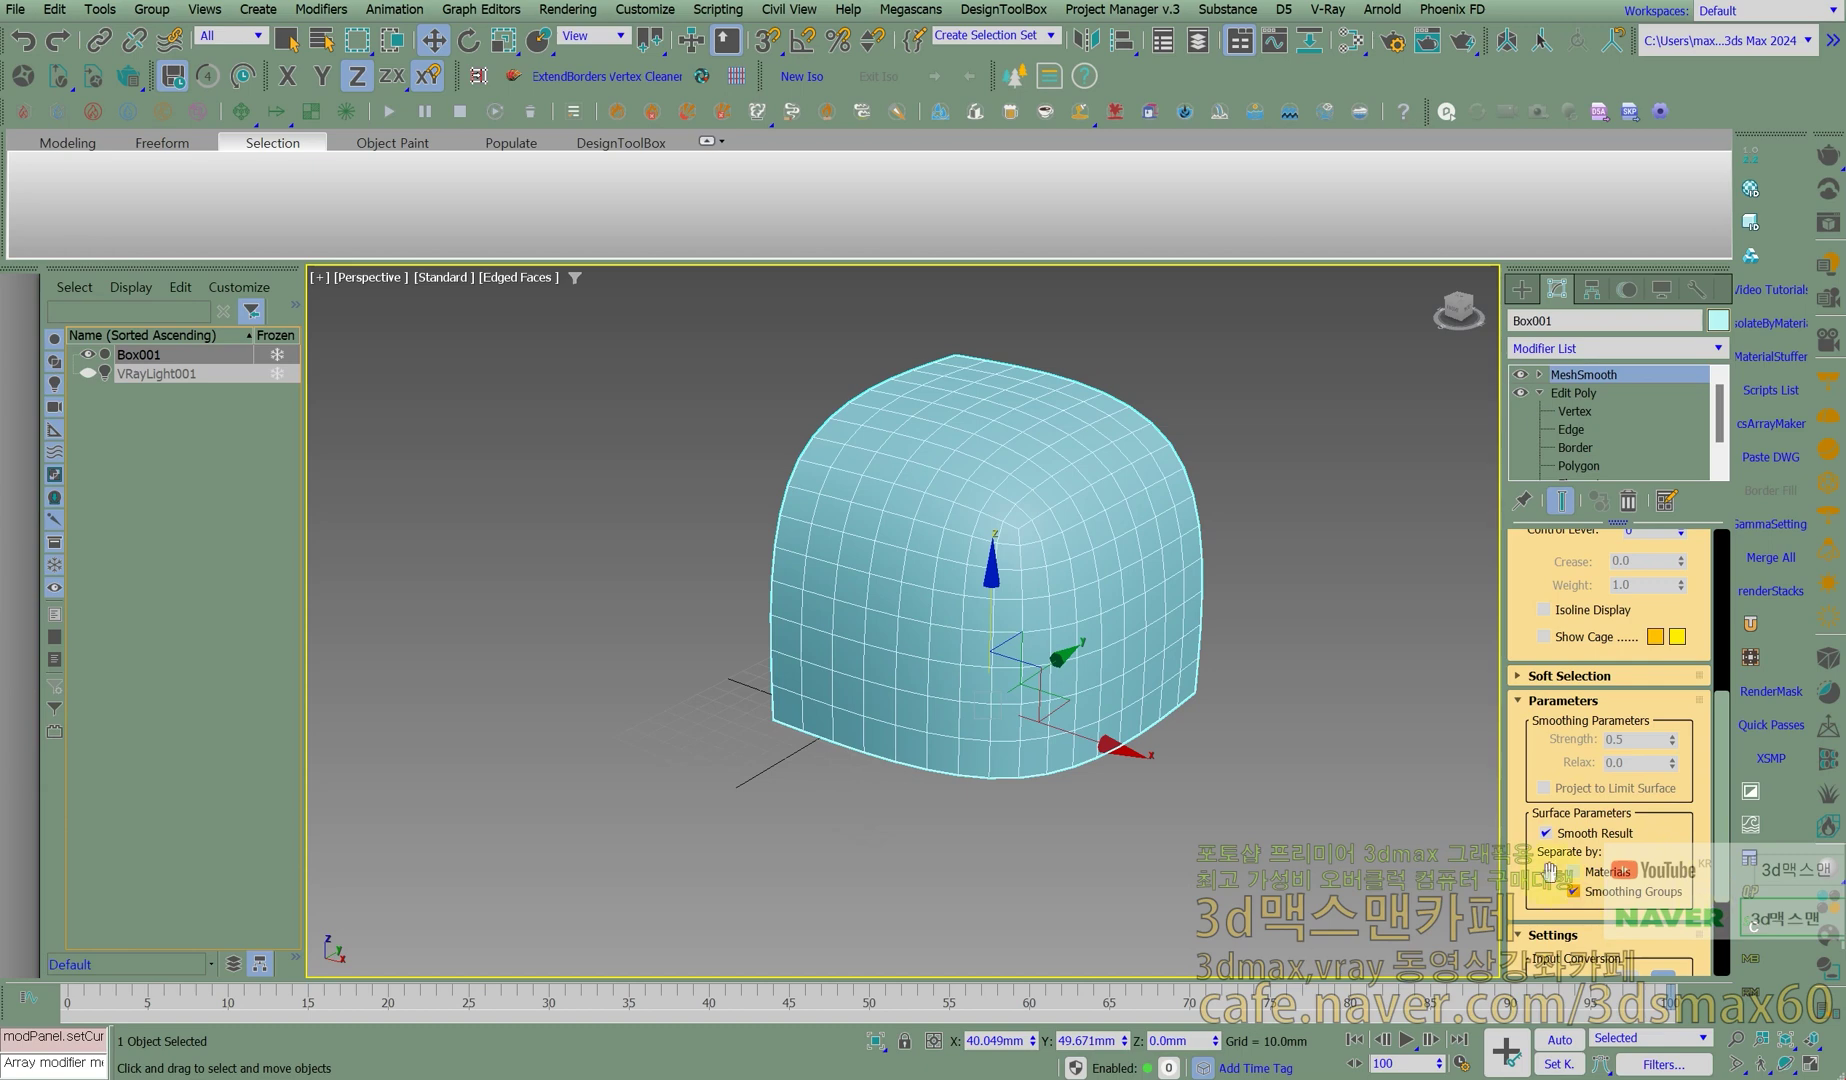
Review MeshSmooth's subdivision settings and remove the modifier from the cube.
{"action": "scroll", "coordinate": [1554, 885], "scroll_direction": "up", "scroll_amount": 5}
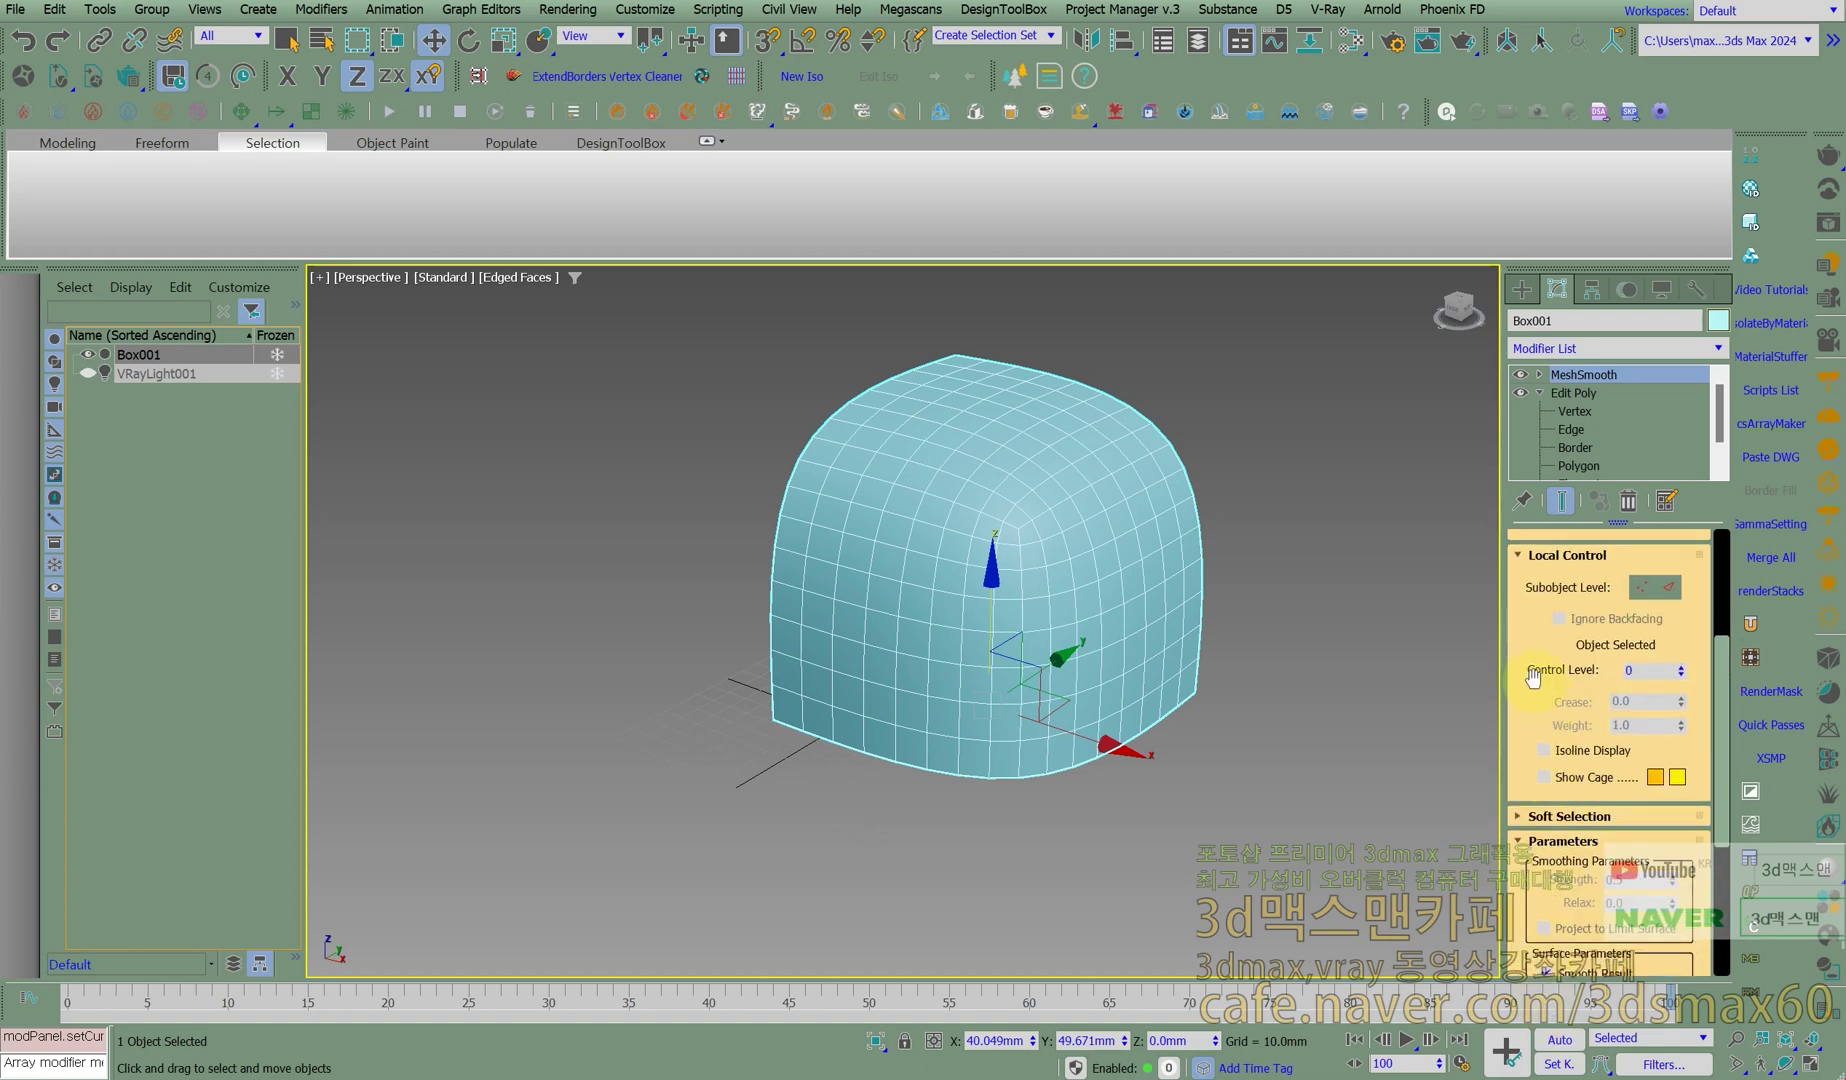
{"action": "scroll", "coordinate": [1543, 868], "scroll_direction": "up", "scroll_amount": 3}
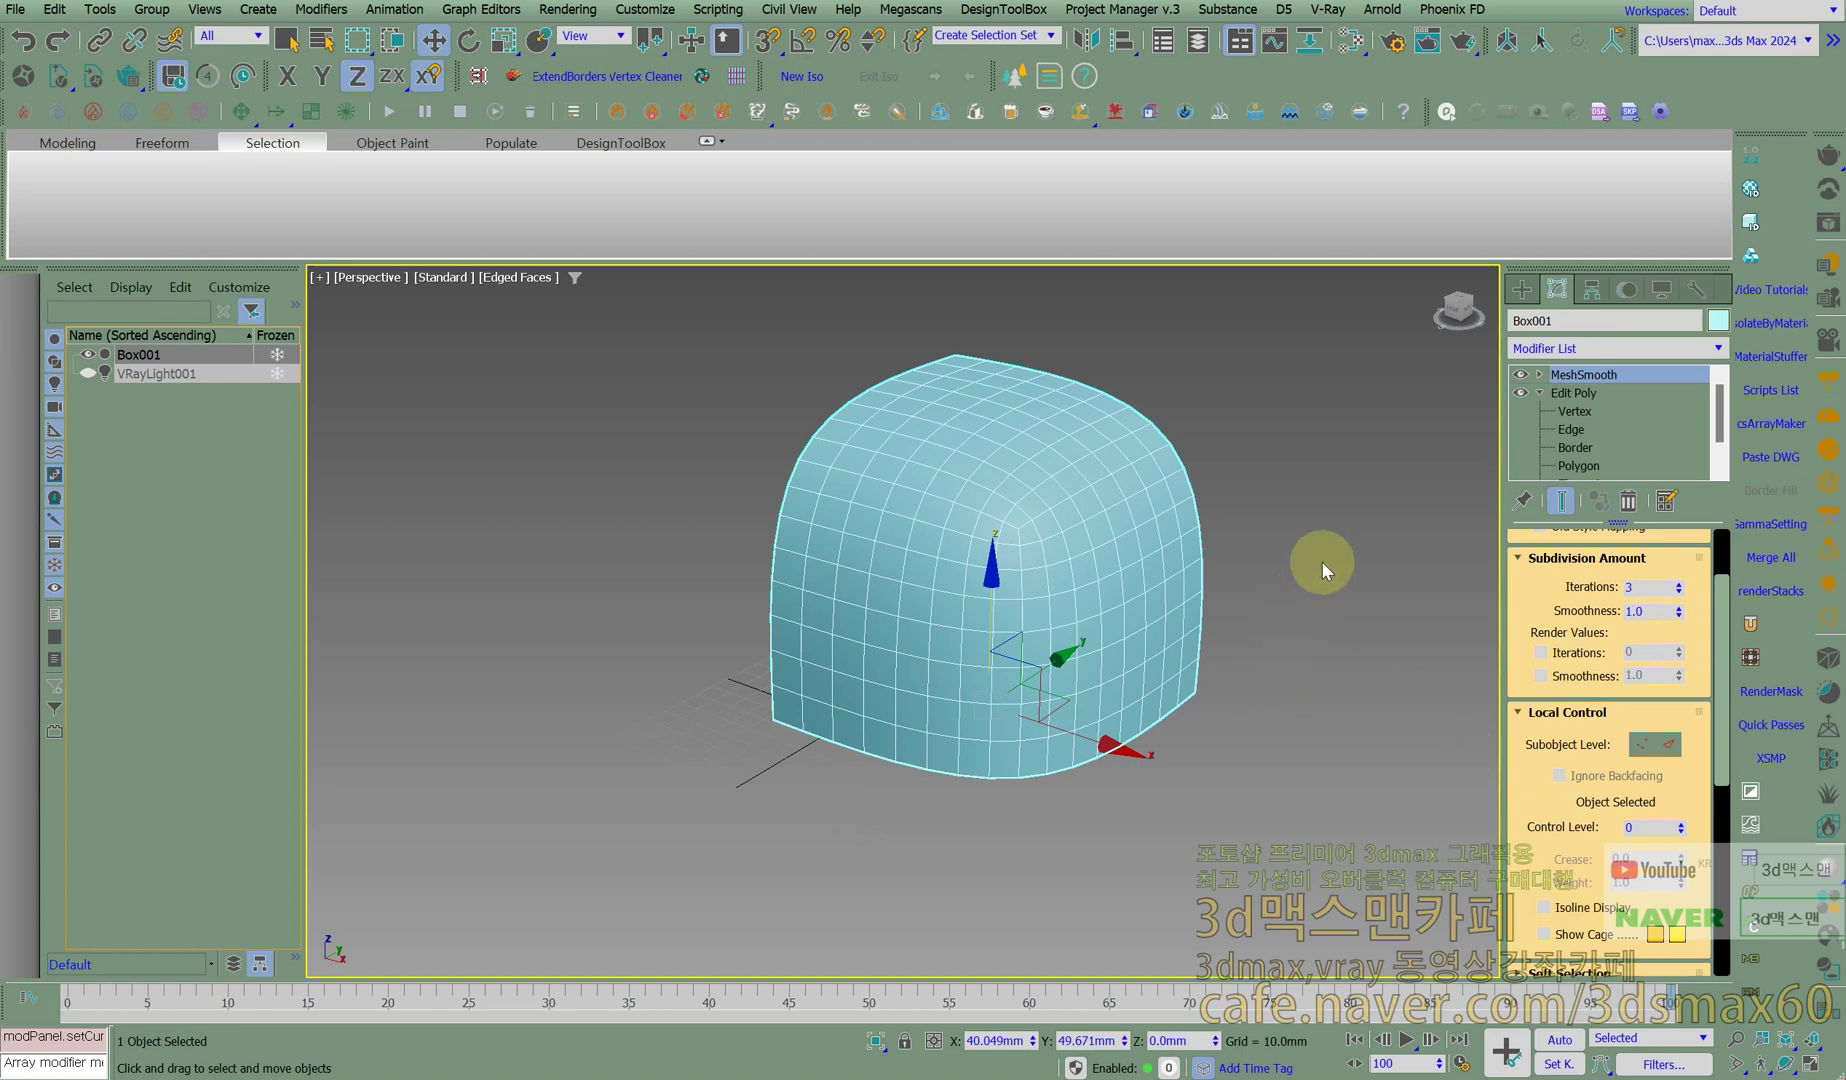
{"action": "left_click", "coordinate": [1628, 500]}
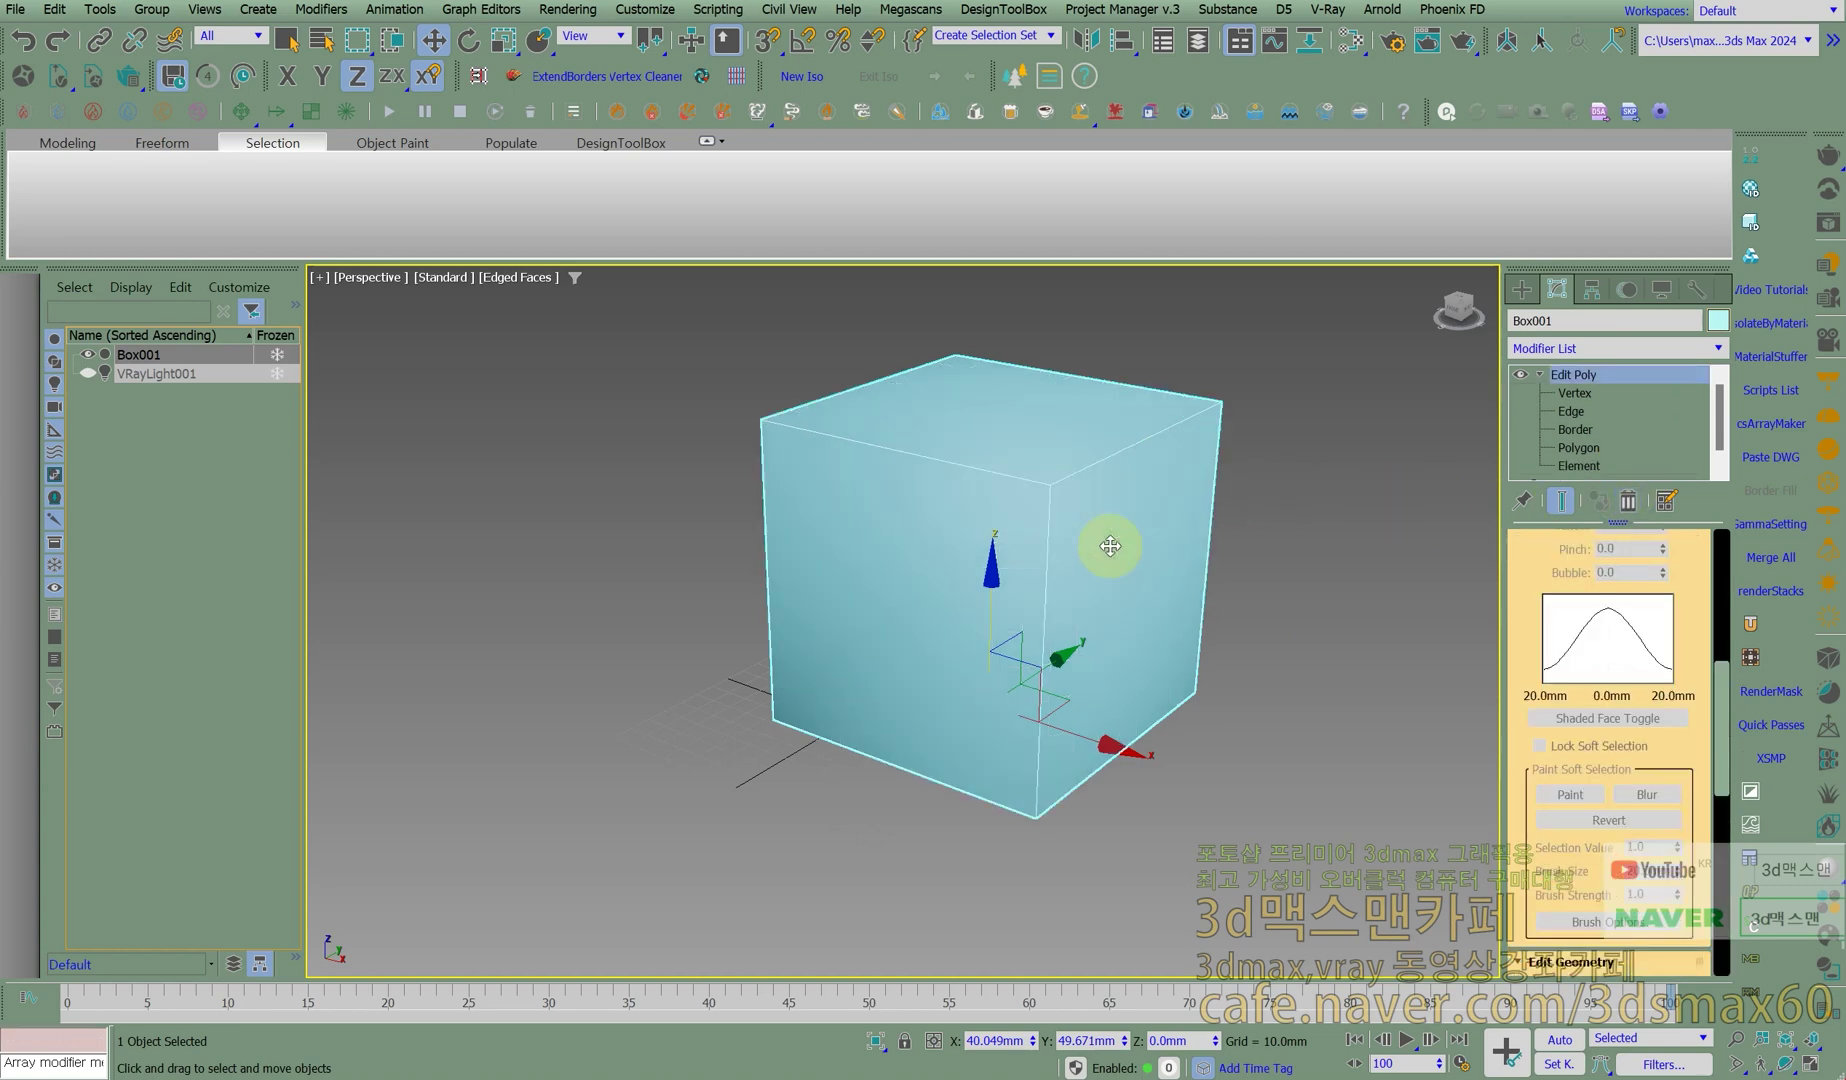
{"action": "middle_click_drag", "start_coordinate": [1116, 526], "coordinate": [843, 540]}
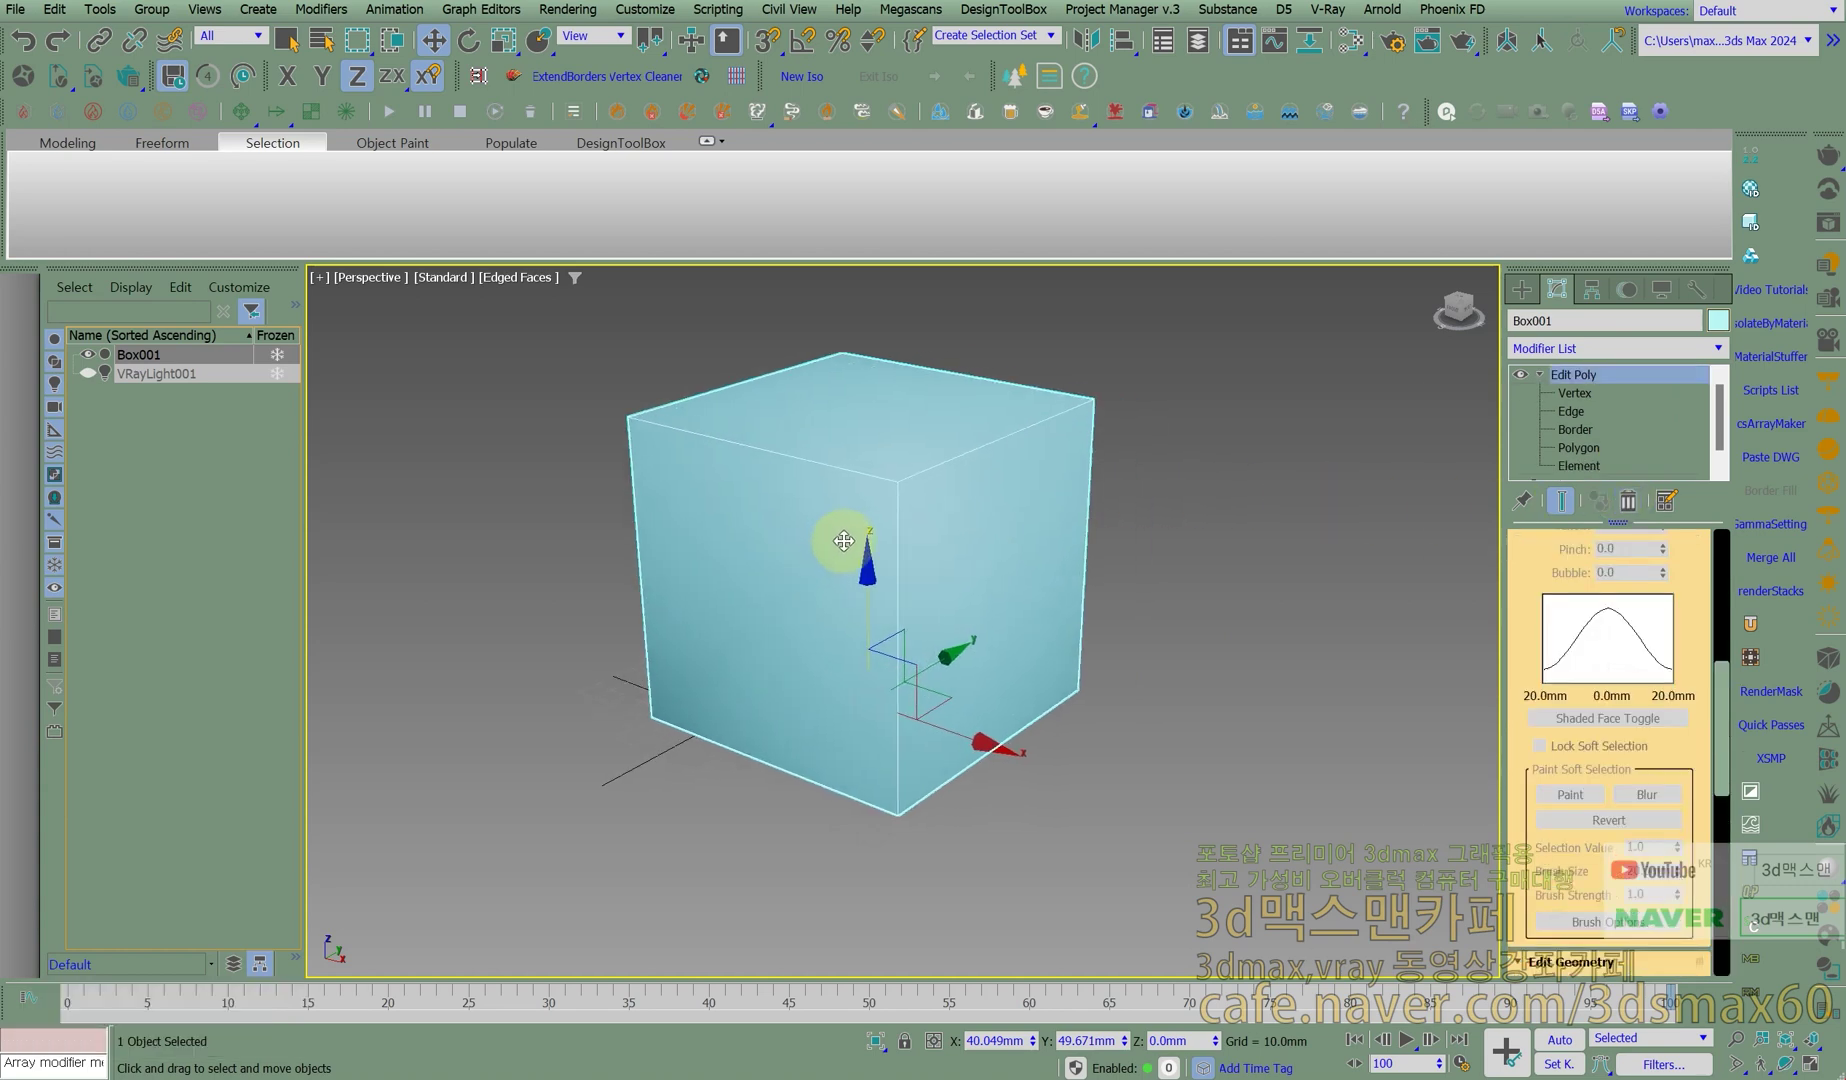
Delete the existing cube and draw a new cube about 209 mm per side on the grid.
{"action": "key", "text": "Delete"}
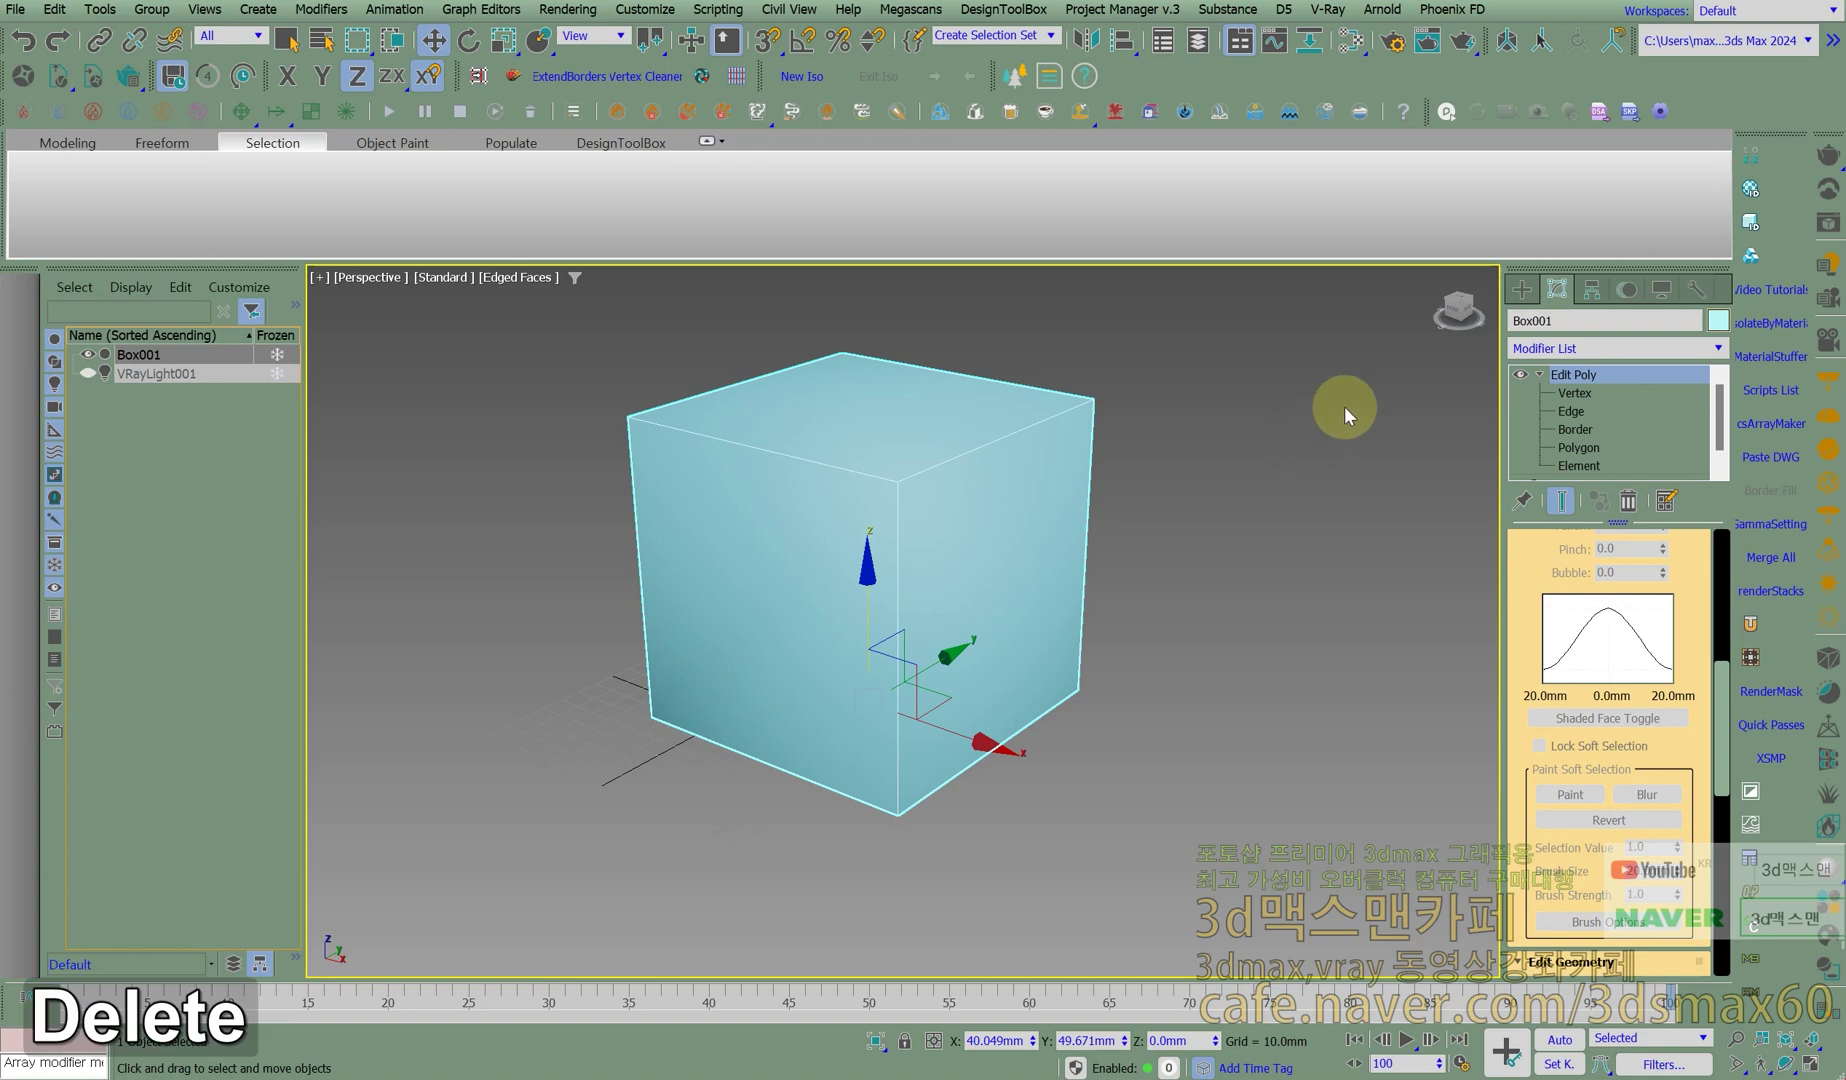
{"action": "left_click", "coordinate": [1521, 289]}
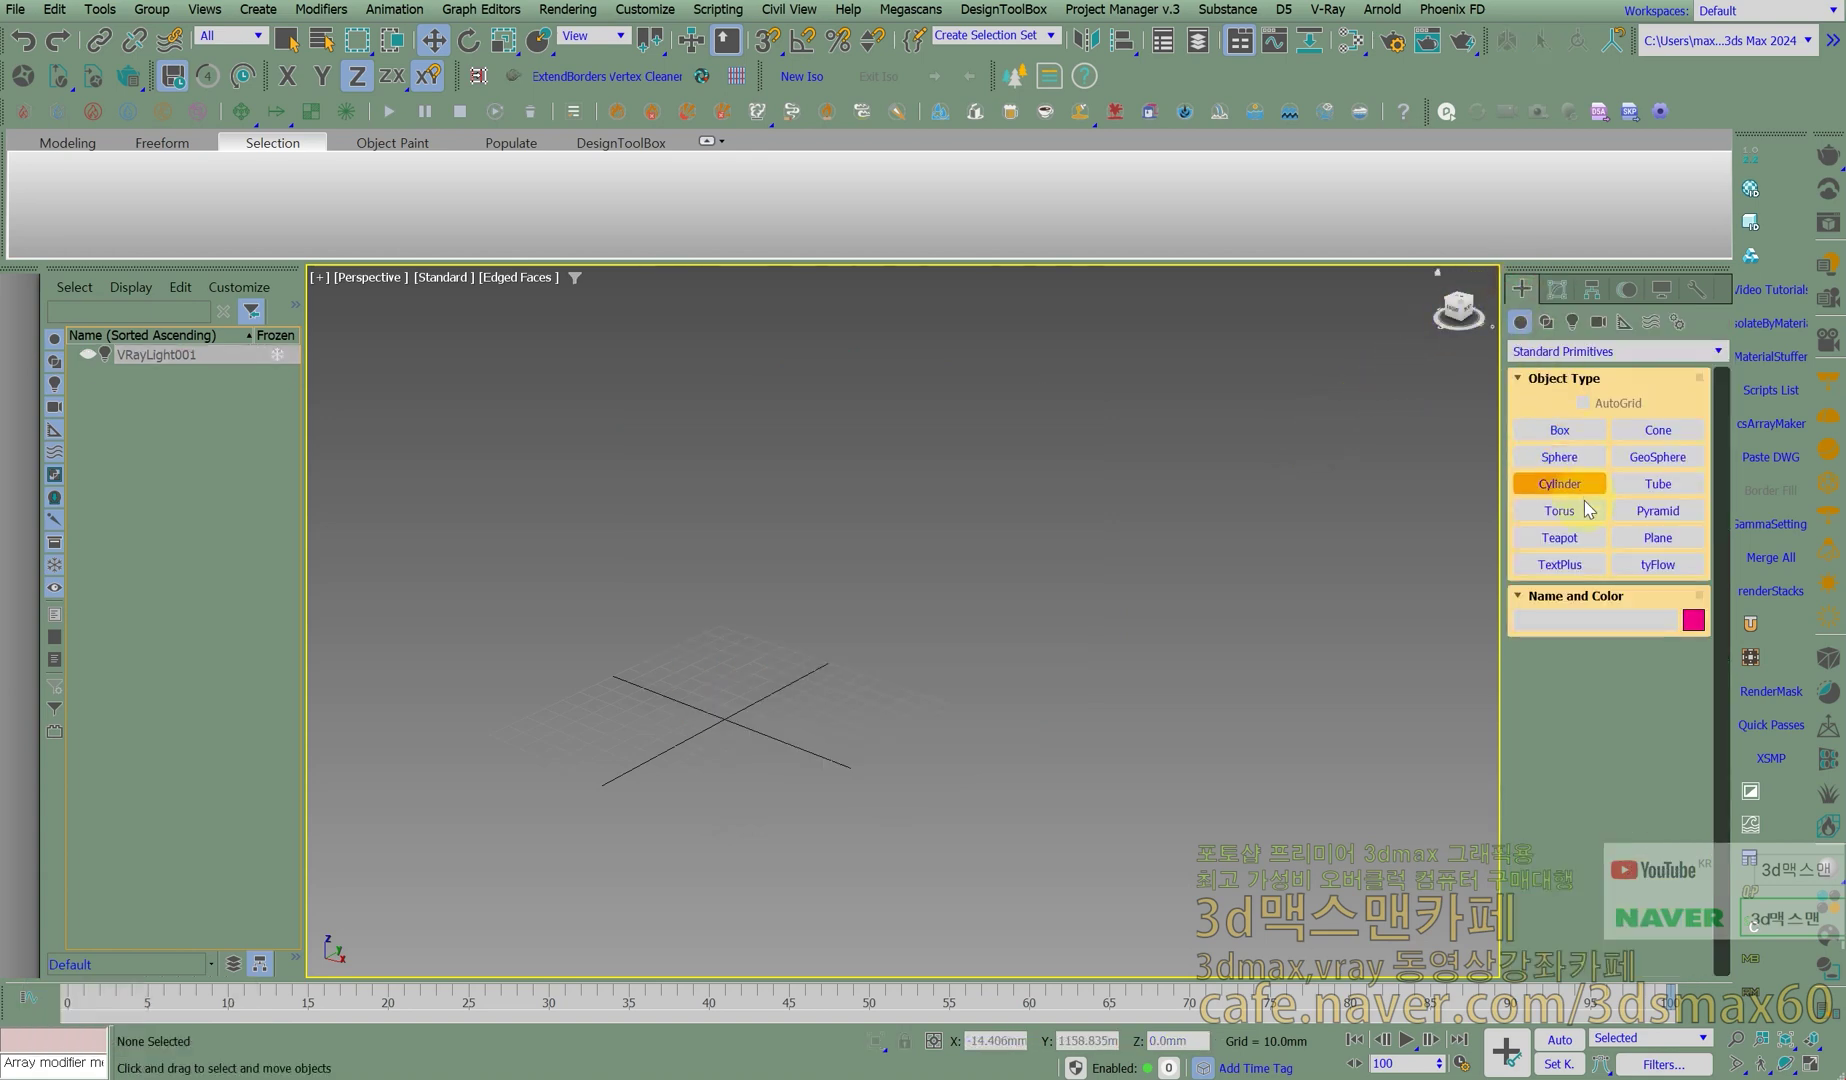
{"action": "left_click", "coordinate": [1559, 429]}
{"action": "left_click_drag", "start_coordinate": [858, 658], "coordinate": [857, 735]}
{"action": "scroll", "coordinate": [1090, 726], "scroll_direction": "down", "scroll_amount": 5}
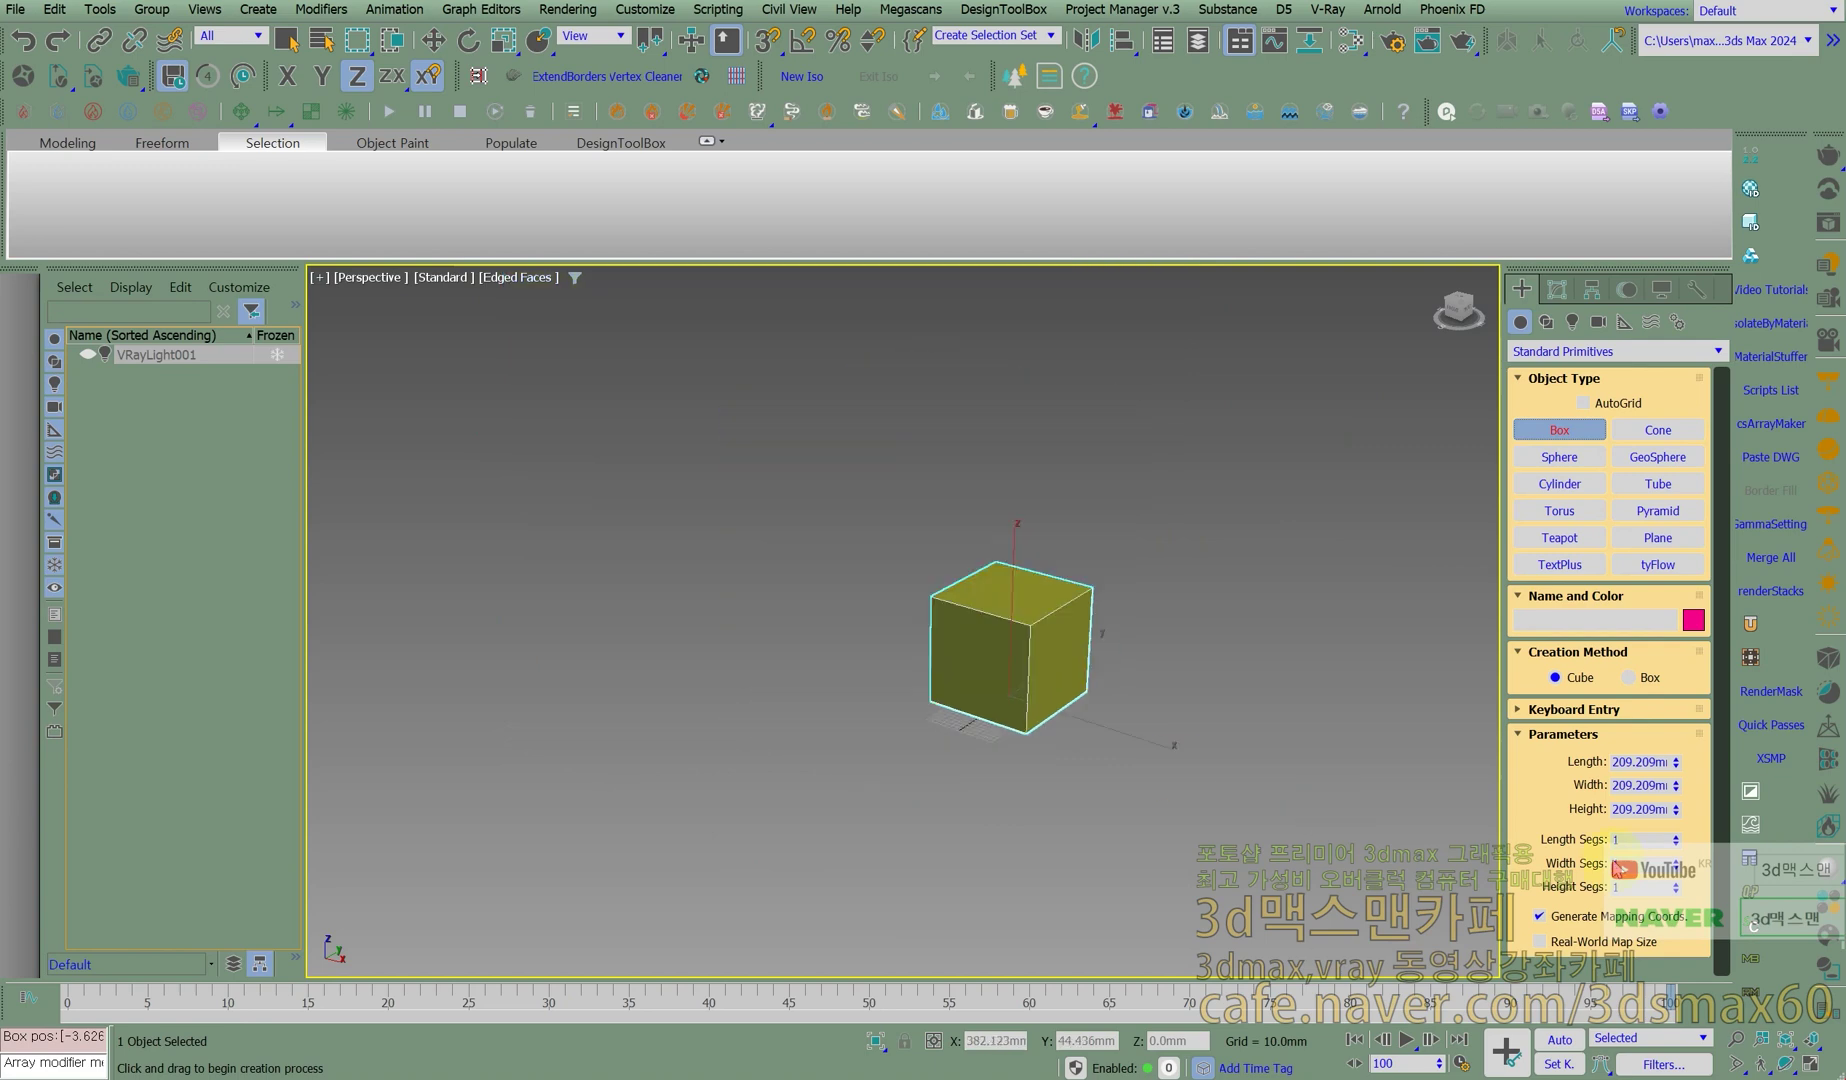
Set the new cube's length, width and height segments to 3 and finish the box creation.
{"action": "left_click", "coordinate": [1676, 833]}
{"action": "left_click", "coordinate": [1676, 833]}
{"action": "left_click", "coordinate": [1676, 884]}
{"action": "left_click", "coordinate": [1676, 884]}
{"action": "middle_click_drag", "start_coordinate": [1011, 610], "coordinate": [1020, 620]}
{"action": "key", "text": "w"}
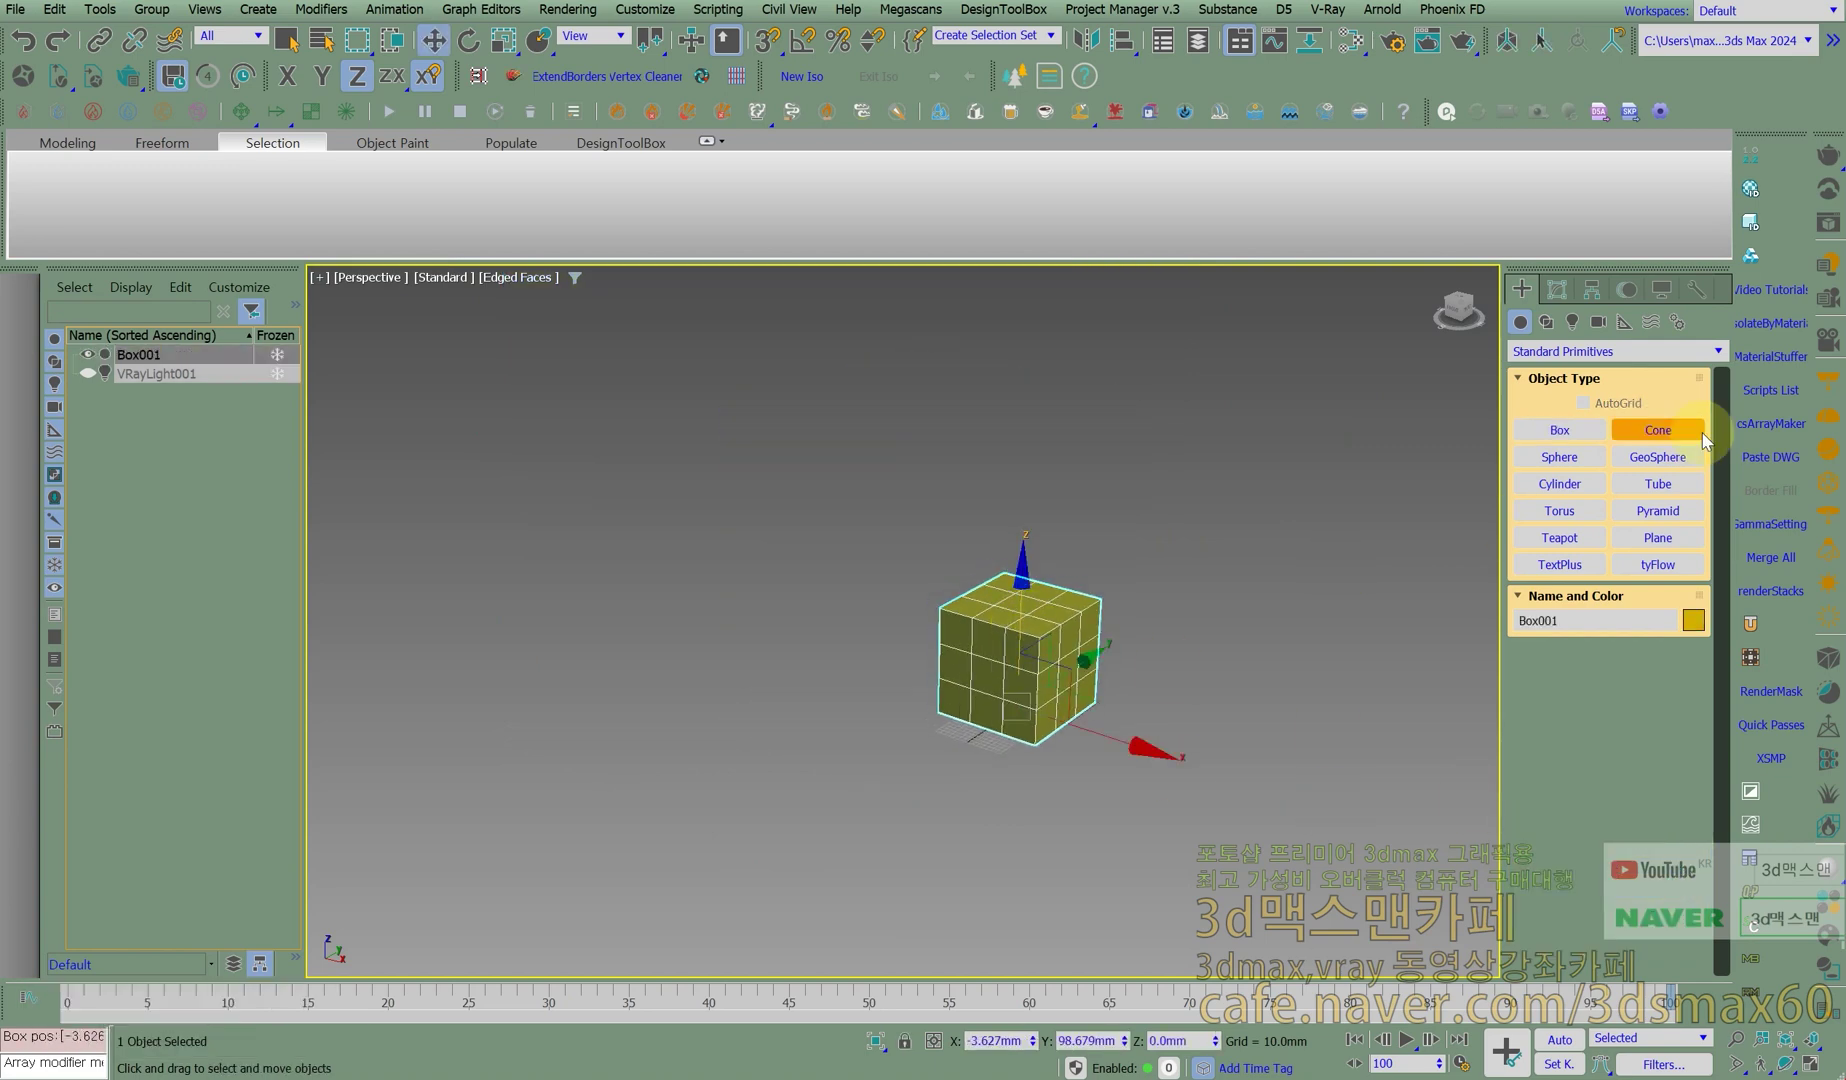
Apply an FFD 2x2x2 modifier to the segmented cube.
{"action": "left_click", "coordinate": [1557, 289]}
{"action": "left_click", "coordinate": [1717, 348]}
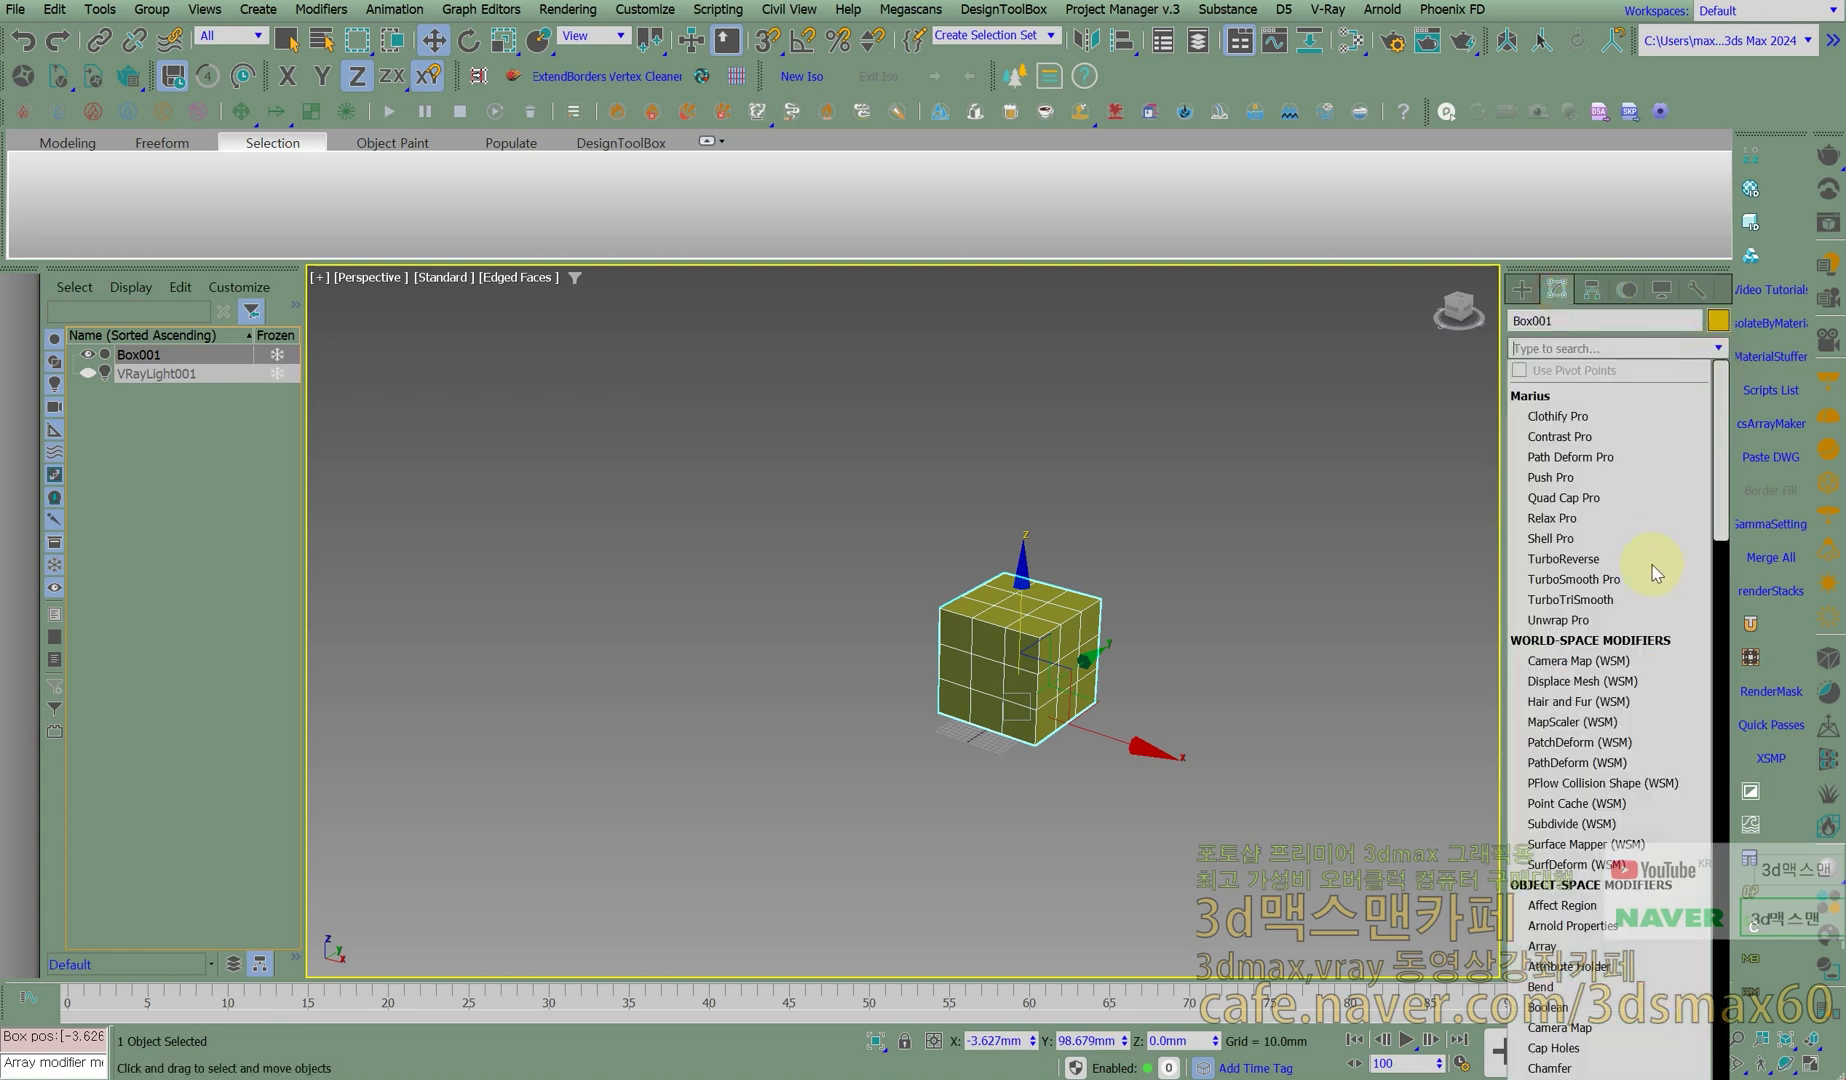
{"action": "type", "text": "f"}
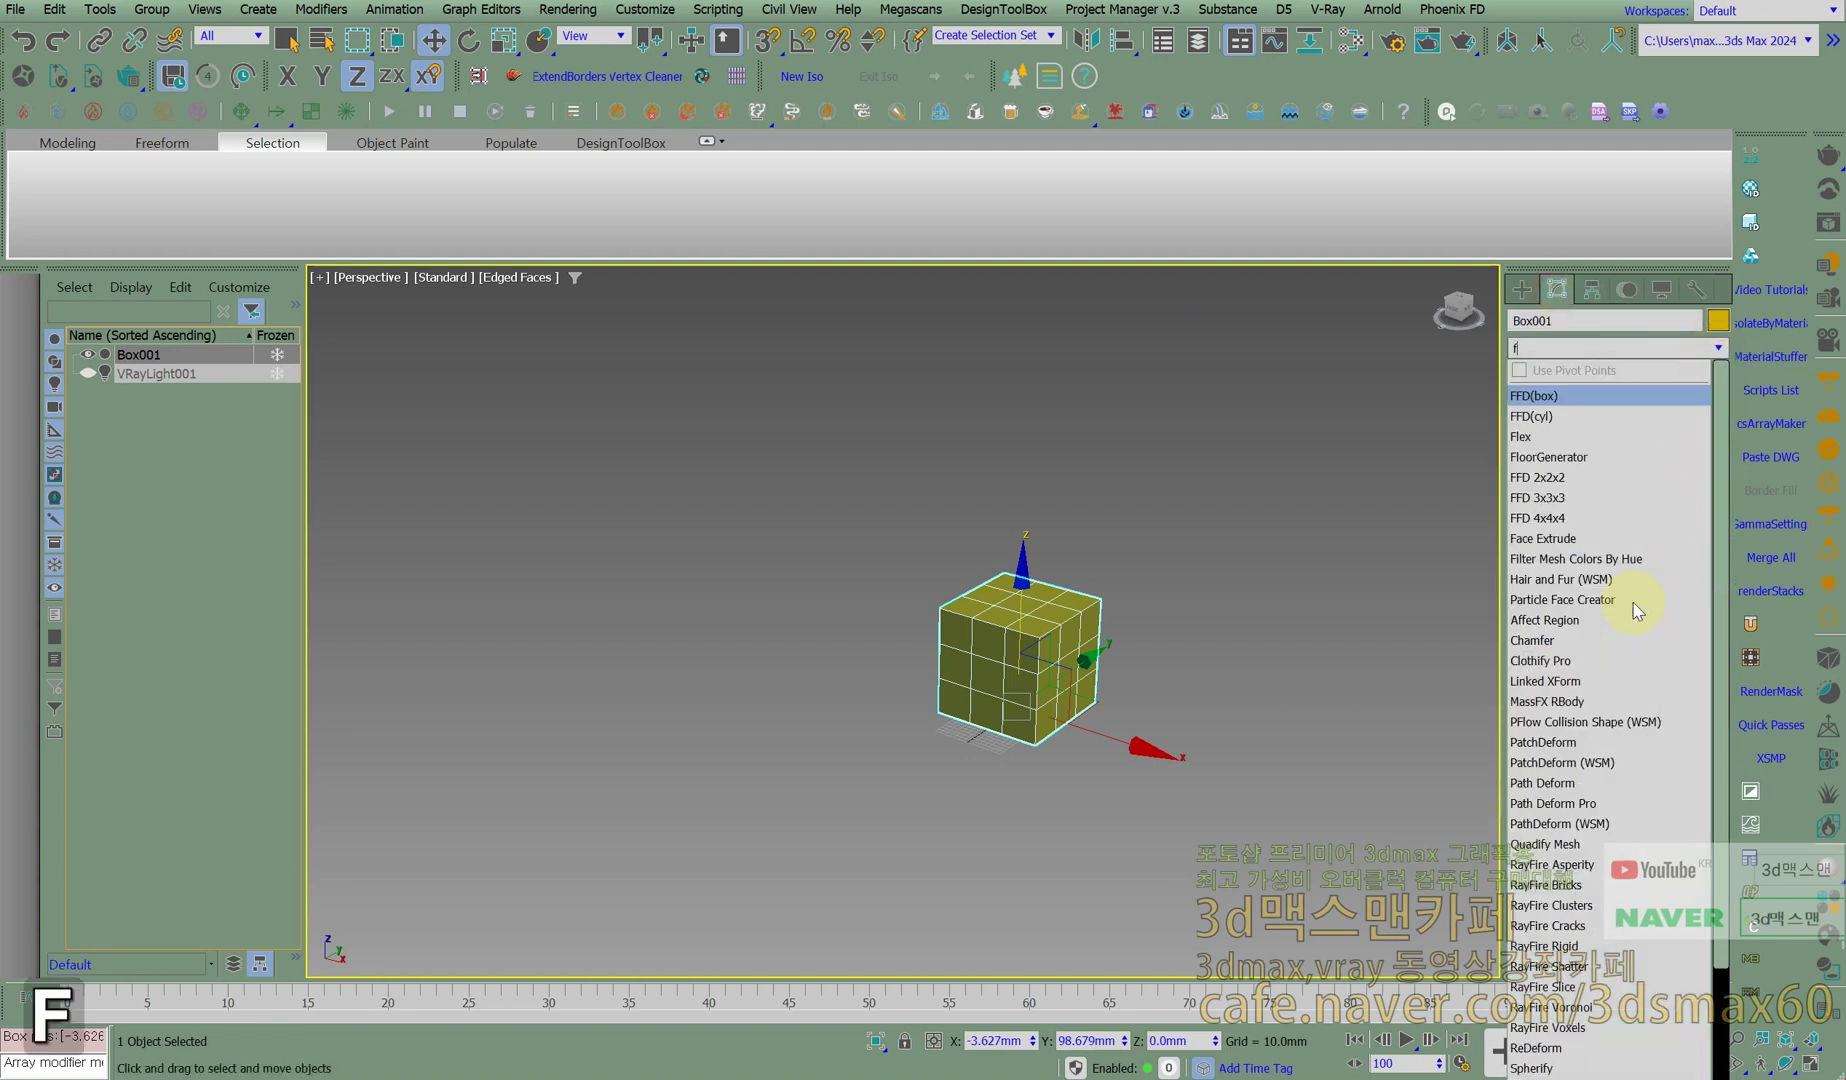
{"action": "left_click", "coordinate": [1538, 478]}
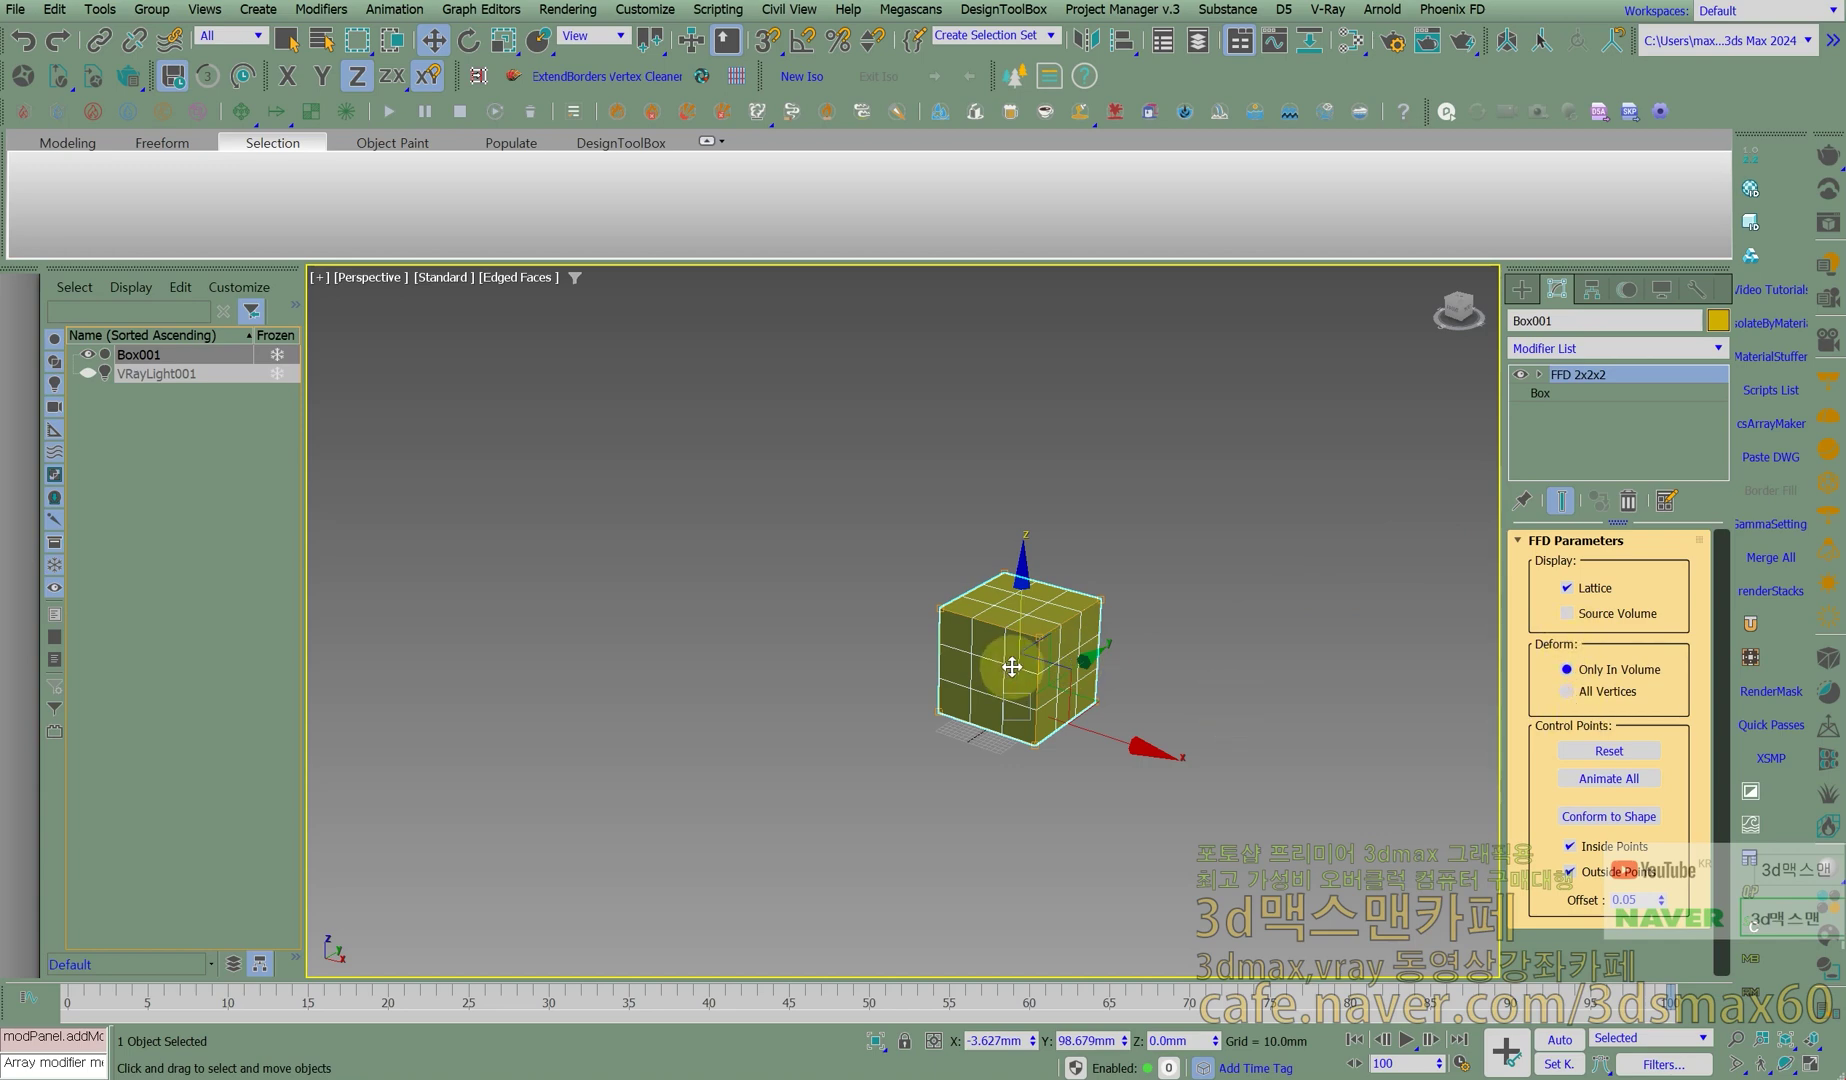
{"action": "scroll", "coordinate": [1012, 666], "scroll_direction": "up", "scroll_amount": 4}
{"action": "mouse_move", "coordinate": [1113, 586]}
{"action": "middle_mouse_down", "text": "alt"}
{"action": "mouse_move", "coordinate": [1063, 560]}
{"action": "mouse_move", "coordinate": [1090, 561]}
{"action": "mouse_move", "coordinate": [1092, 594]}
{"action": "middle_mouse_up", "text": "alt"}
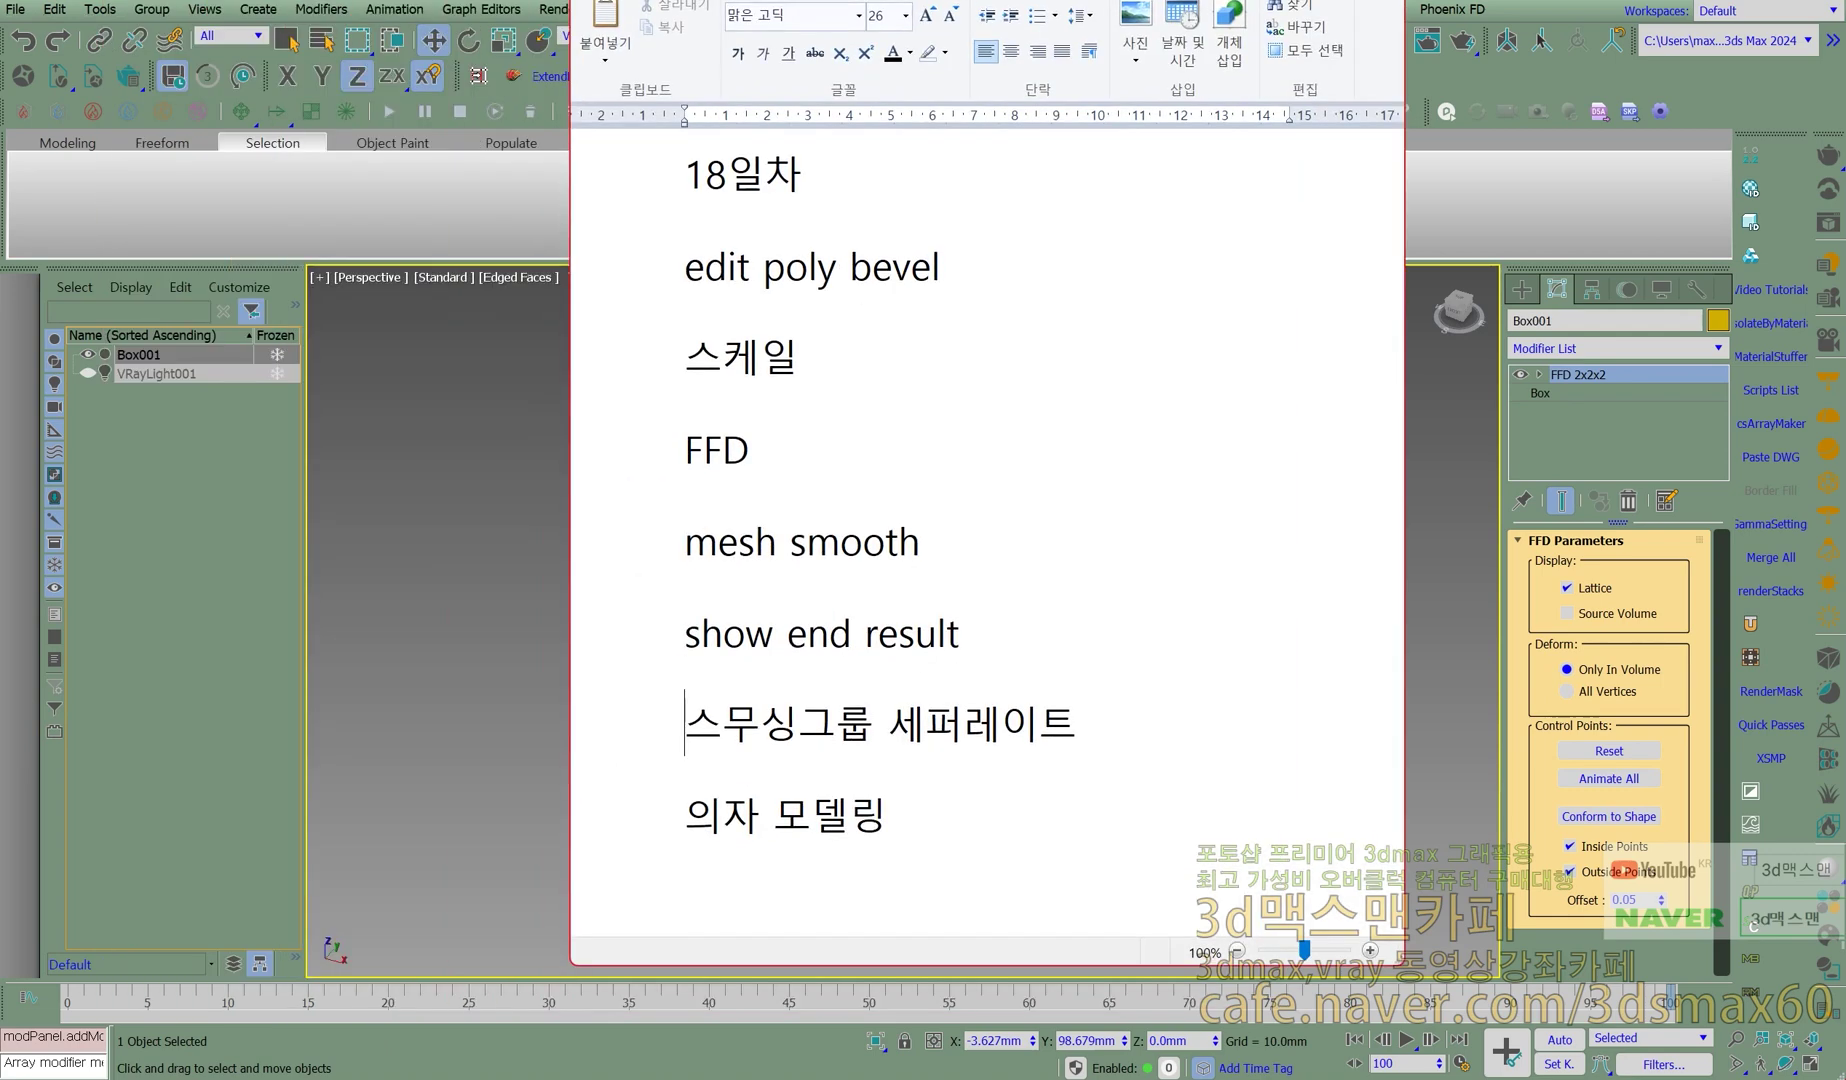
Switch to the lesson outline document, cut the FFD entry and remove the blank line it leaves.
{"action": "left_click", "coordinate": [1009, 738]}
{"action": "left_click", "coordinate": [870, 407]}
{"action": "left_click_drag", "start_coordinate": [815, 361], "coordinate": [622, 373]}
{"action": "key", "text": "ctrl+x"}
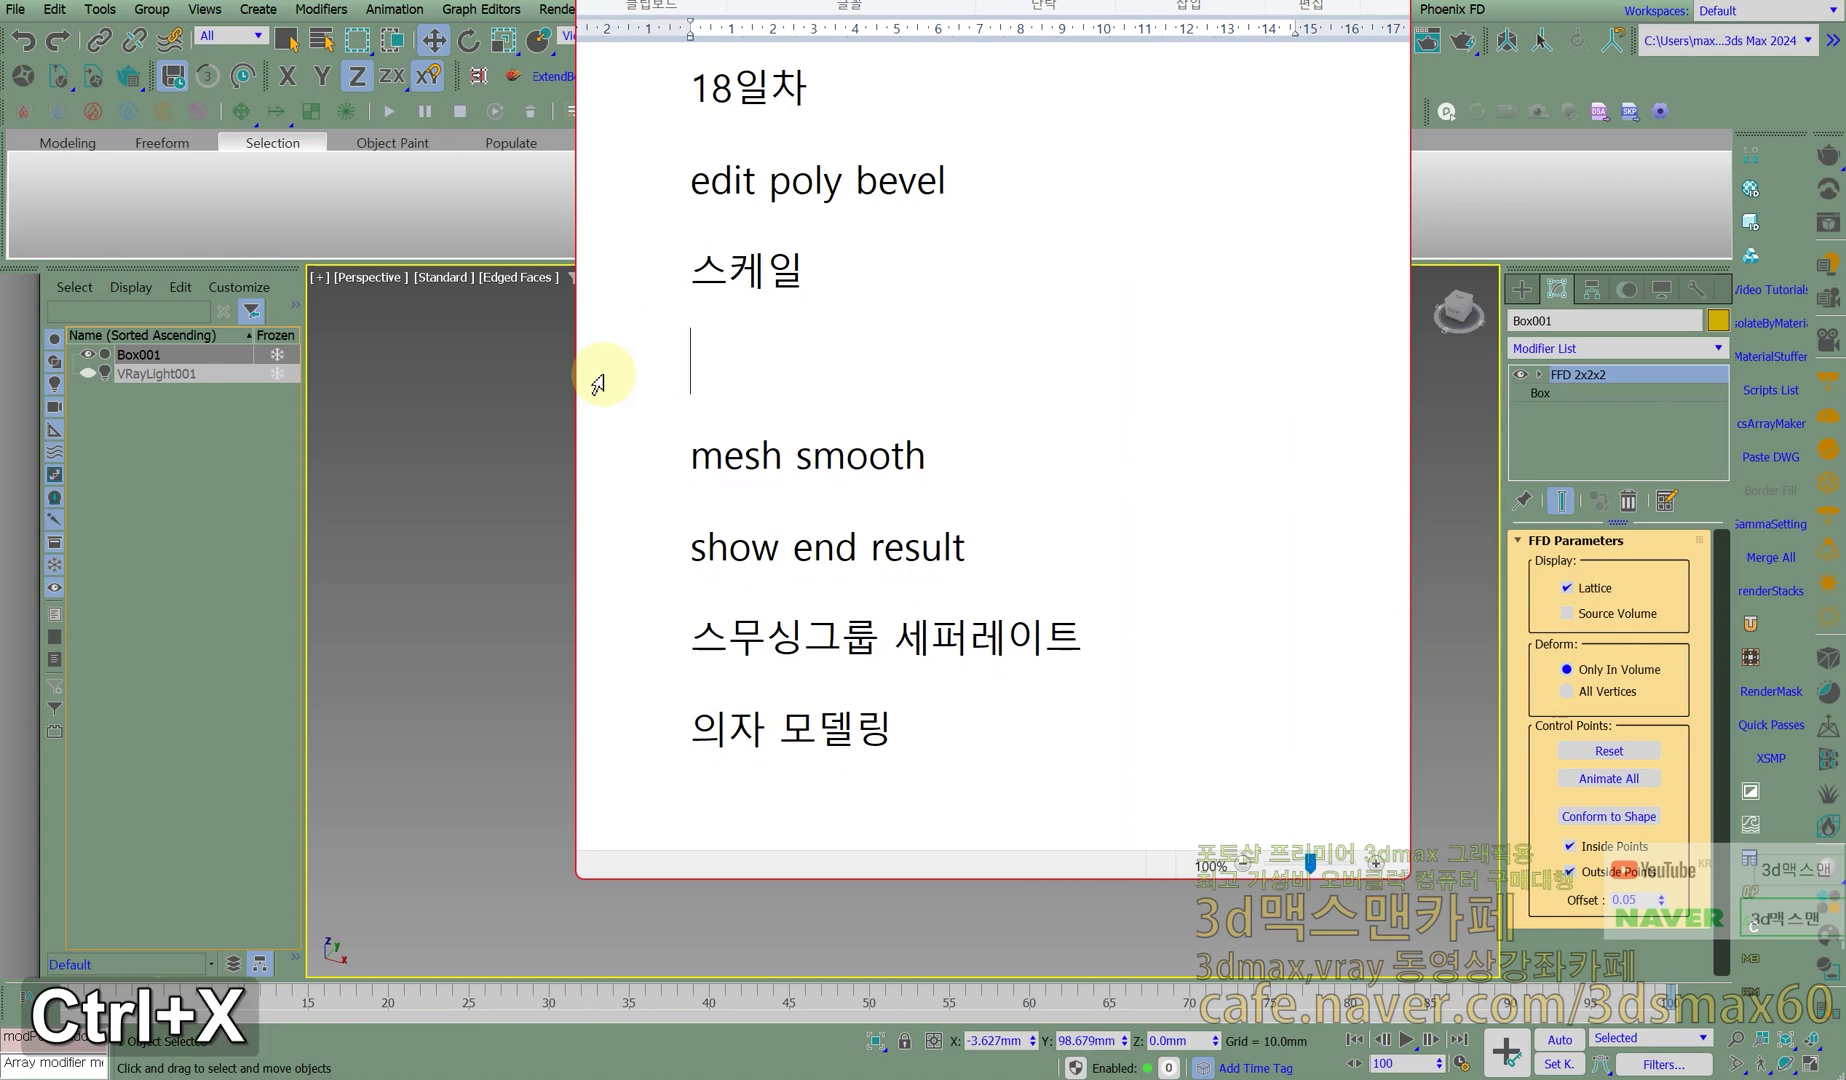
{"action": "key", "text": "Down"}
{"action": "key", "text": "BackSpace"}
{"action": "key", "text": "Down"}
{"action": "key", "text": "Up"}
Add blank lines above the 의자 모델링 entry and paste FFD directly beneath 스무싱그룹 세퍼레이트.
{"action": "key", "text": "Return"}
{"action": "key", "text": "Return"}
{"action": "key", "text": "Return"}
{"action": "key", "text": "Up"}
{"action": "key", "text": "Up"}
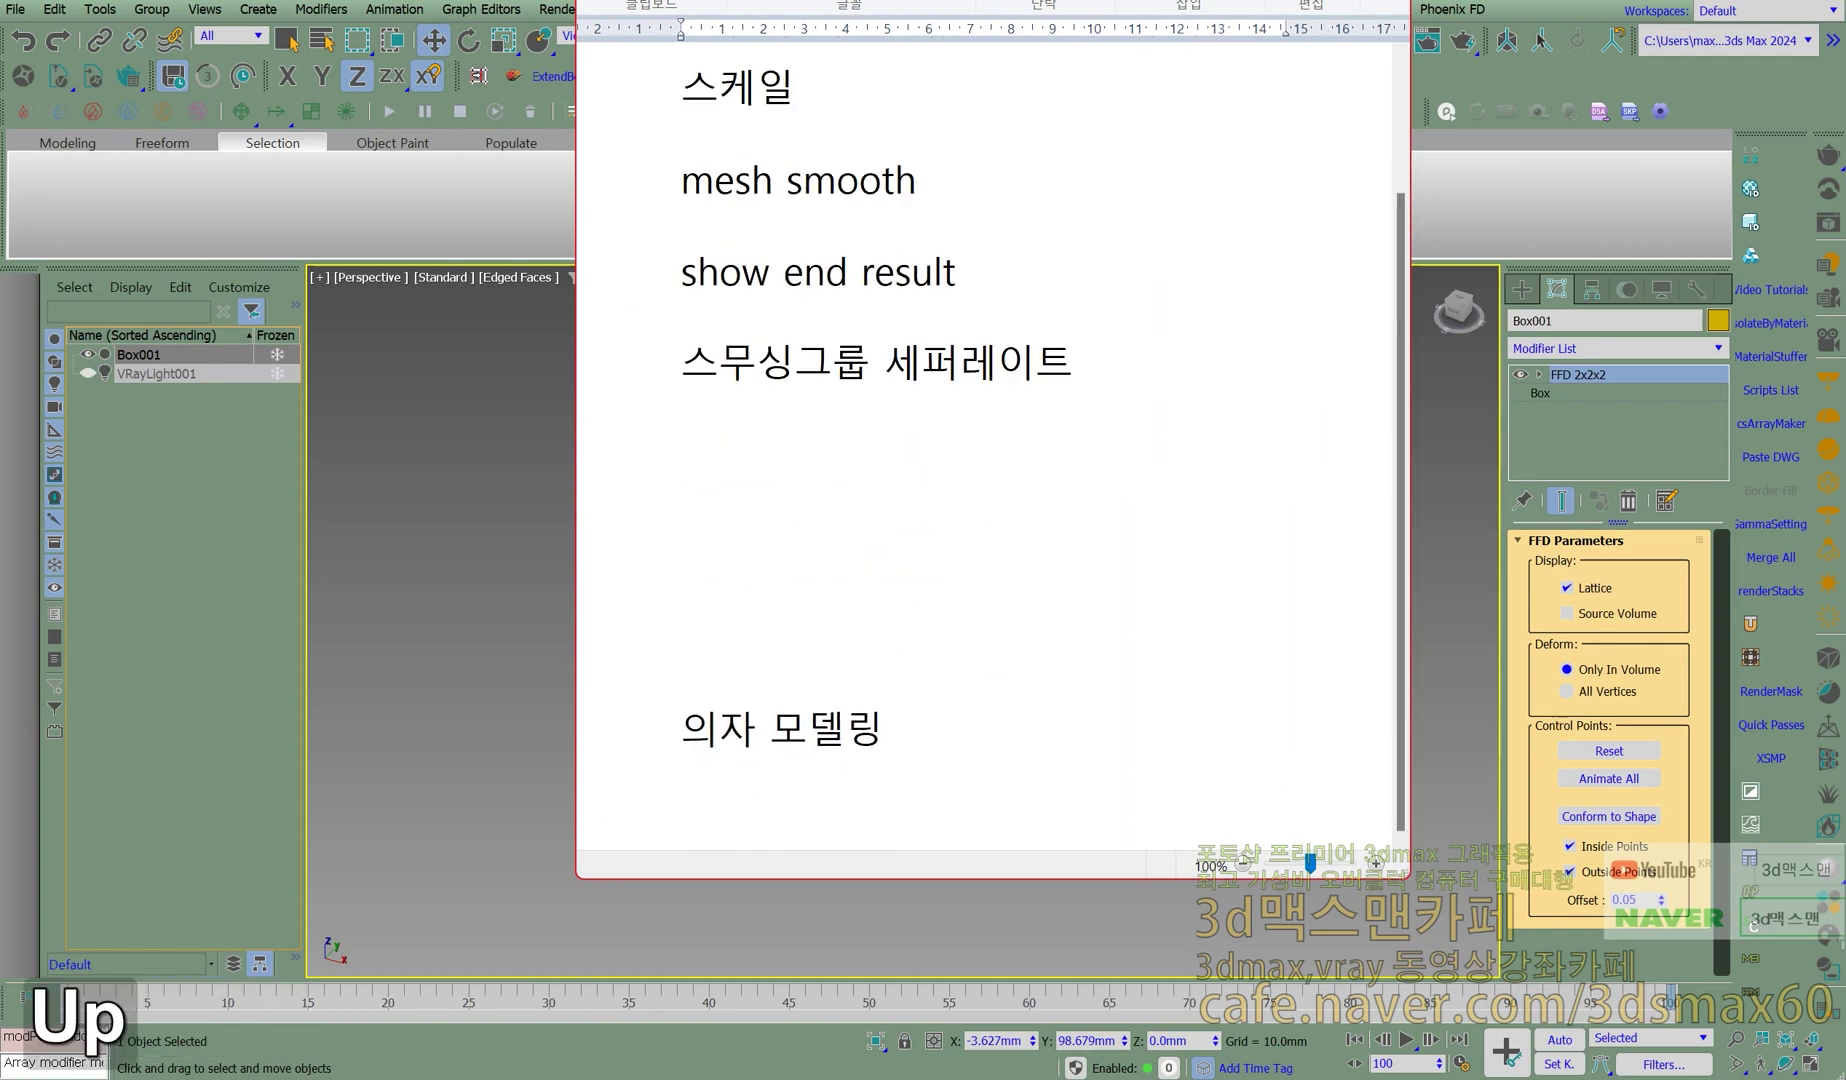
{"action": "key", "text": "ctrl+v"}
{"action": "key", "text": "Left"}
{"action": "key", "text": "Left"}
{"action": "key", "text": "BackSpace"}
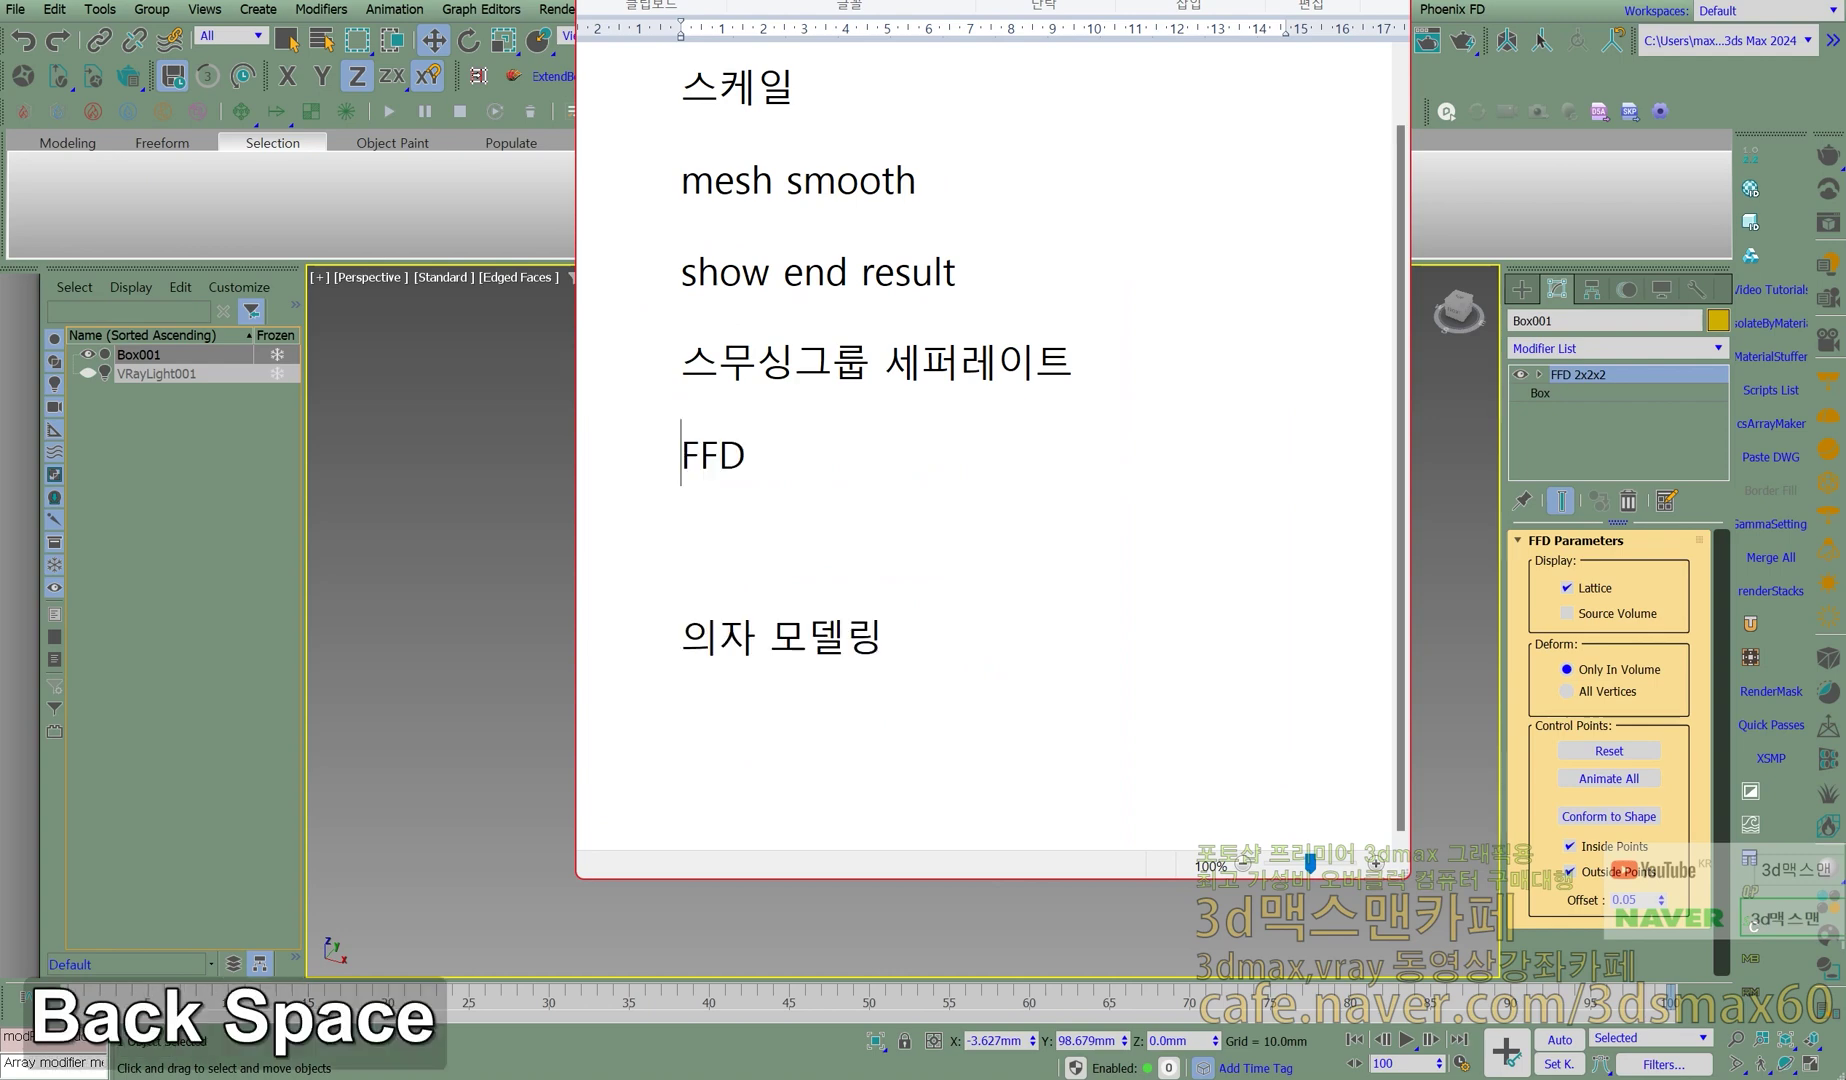
Add the line "2 2 2 3 3 3 4 4 4" below FFD in the outline and return to 3ds Max.
{"action": "key", "text": "Right"}
{"action": "key", "text": "Right"}
{"action": "key", "text": "Right"}
{"action": "key", "text": "Return"}
{"action": "type", "text": "2 2 2 3 3 3 4 4 4"}
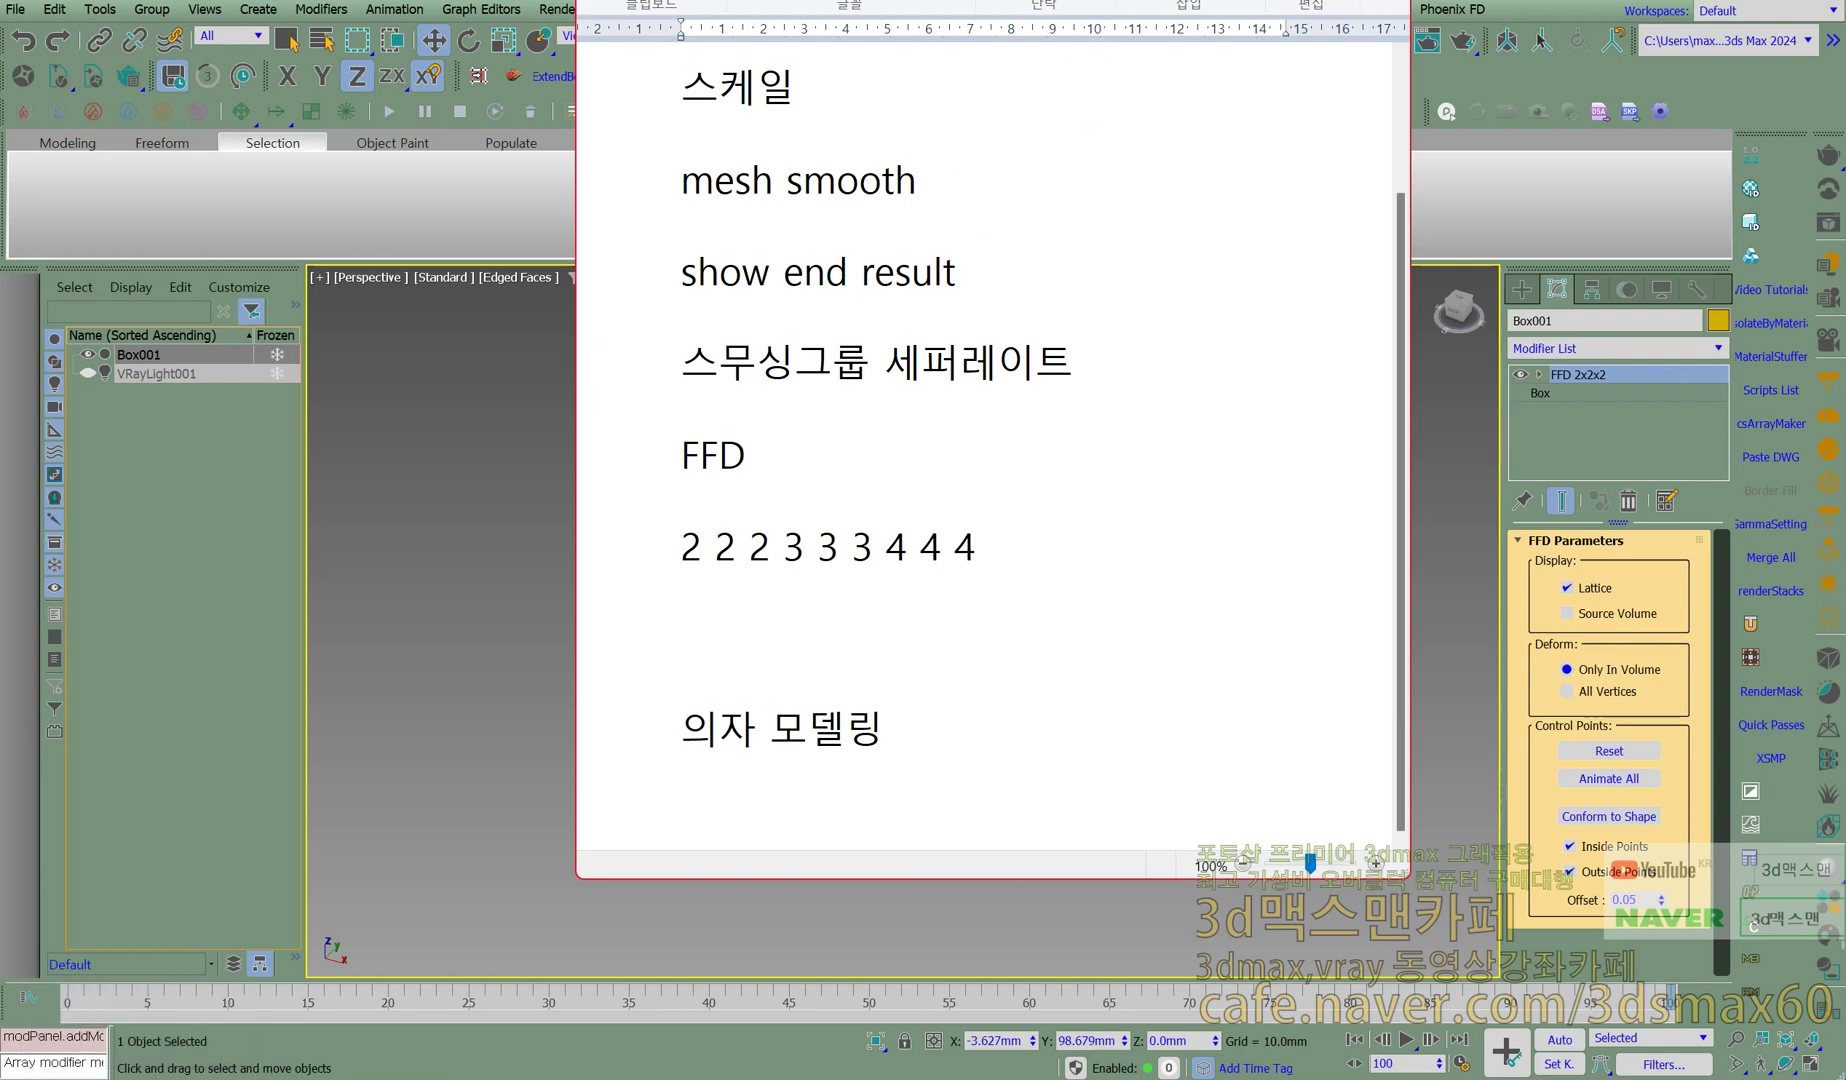
{"action": "key", "text": "alt+Tab"}
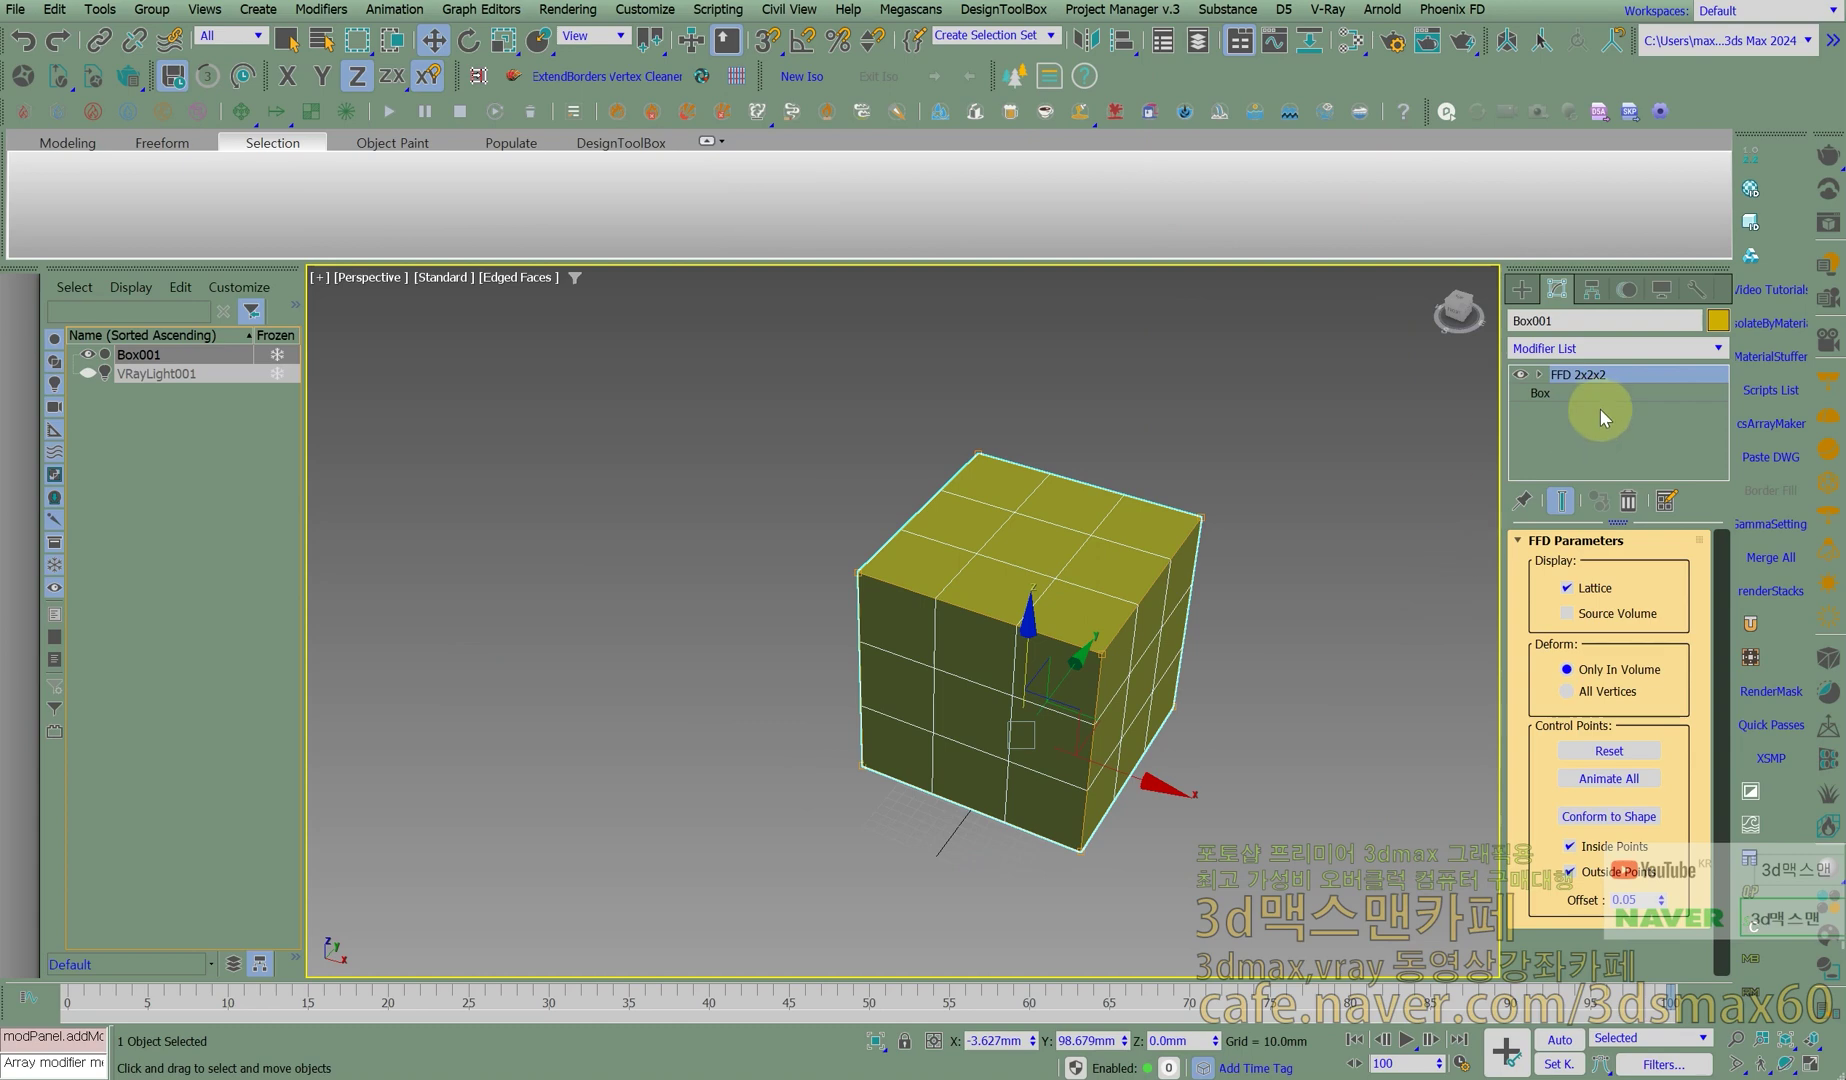
Examine the FFD 2x2x2 control points, try moving the whole lattice and cancel the move.
{"action": "left_click", "coordinate": [1566, 392]}
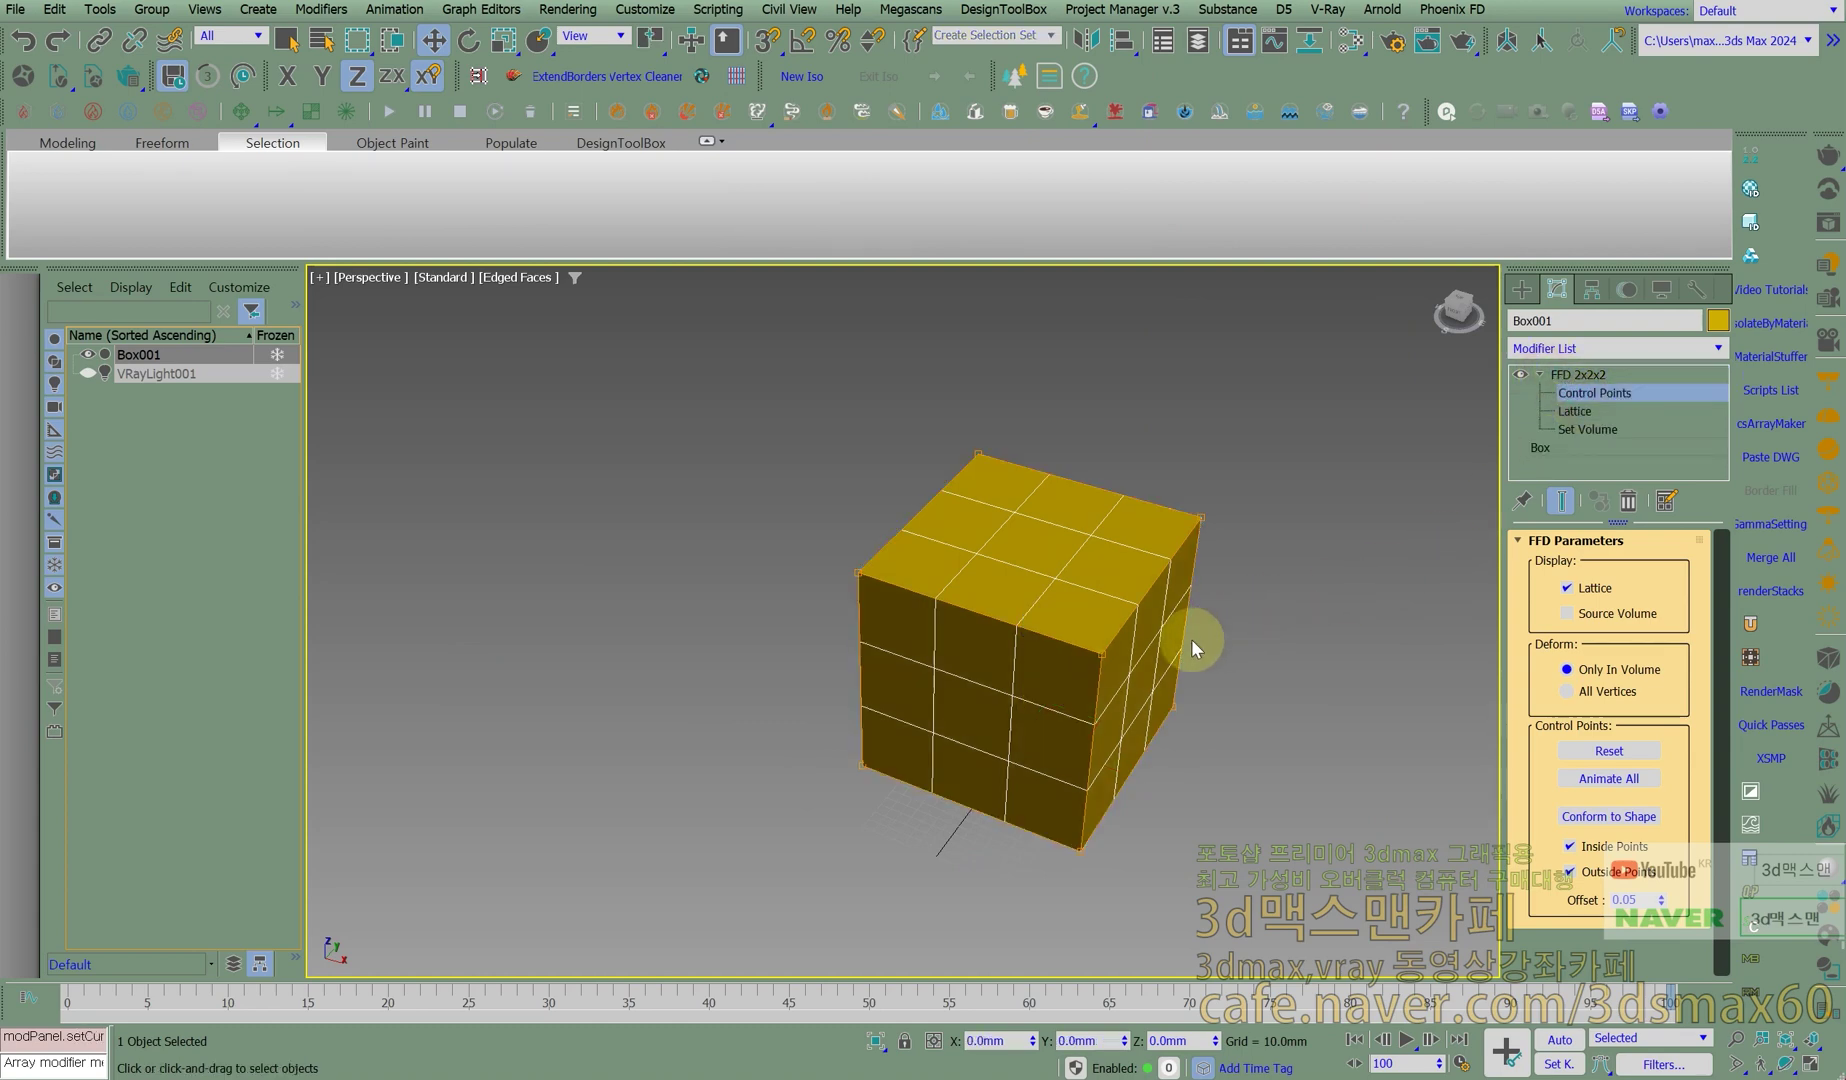
{"action": "middle_click_drag", "start_coordinate": [1168, 635], "coordinate": [1134, 583], "text": "alt"}
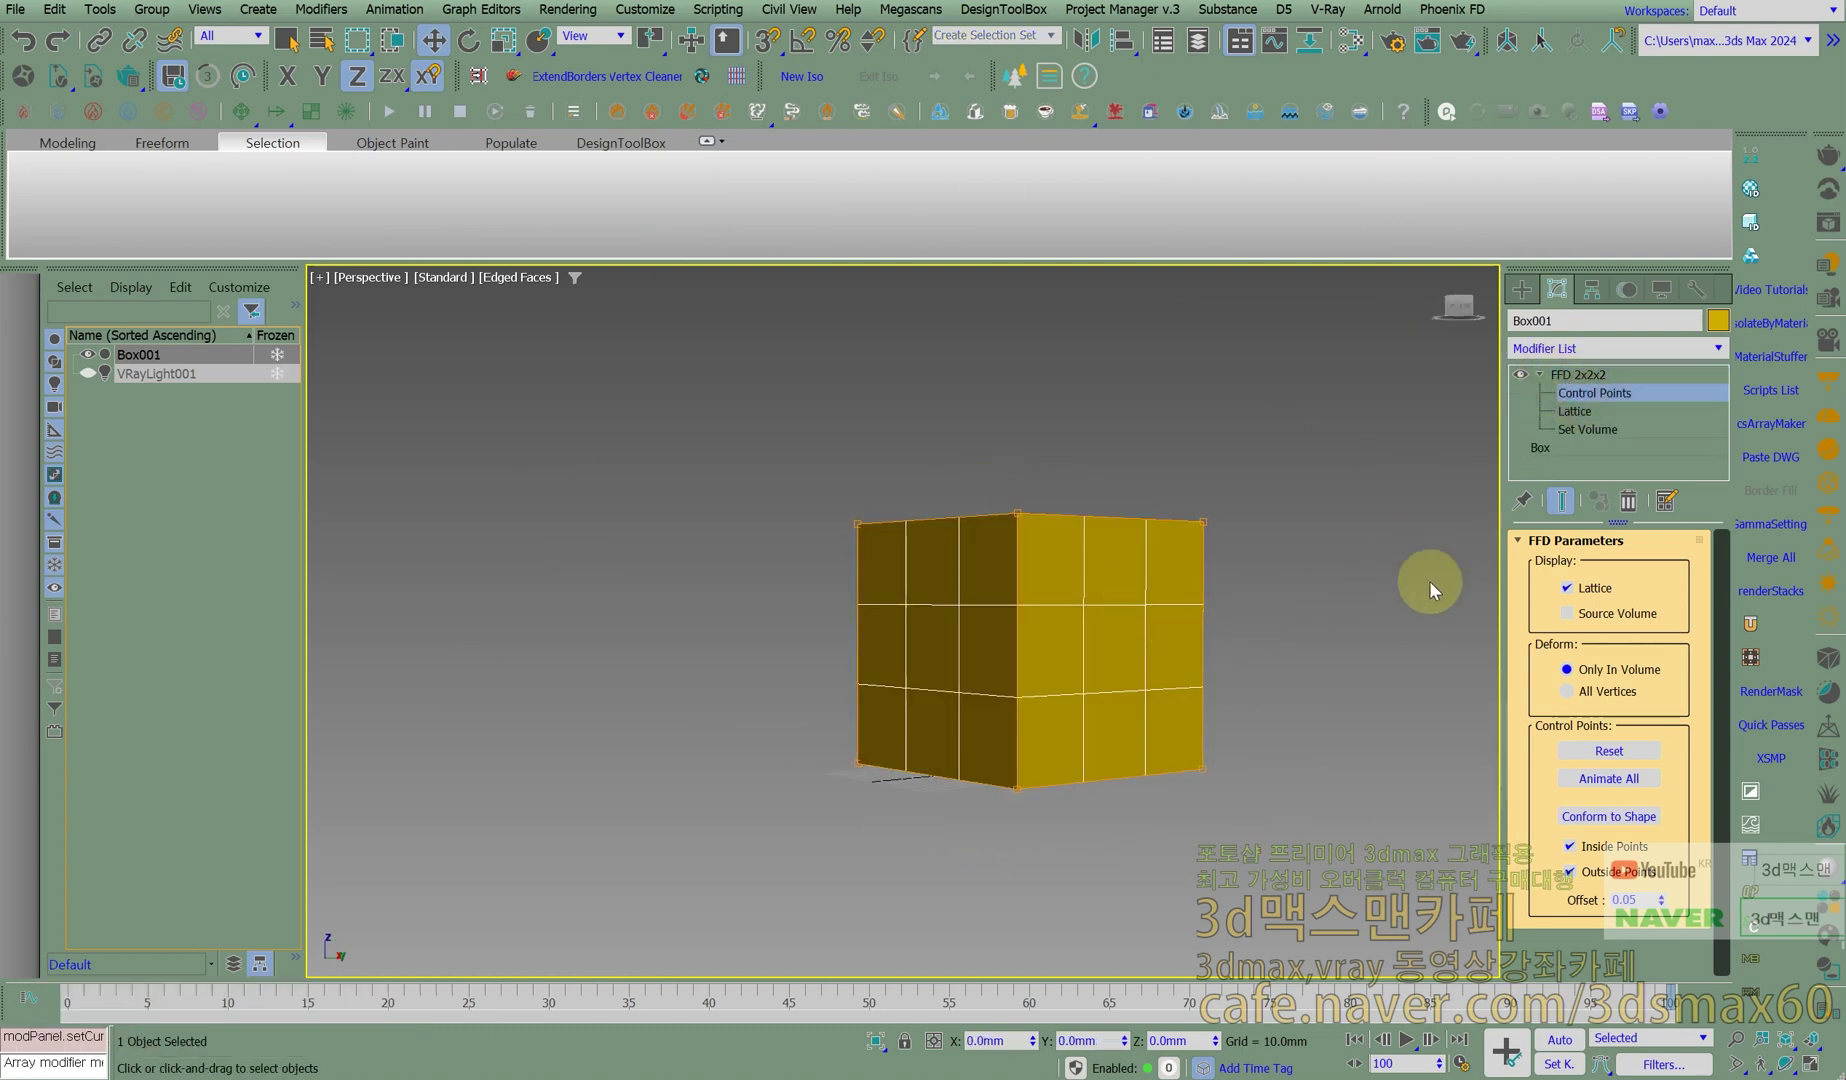
{"action": "left_click", "coordinate": [1566, 410]}
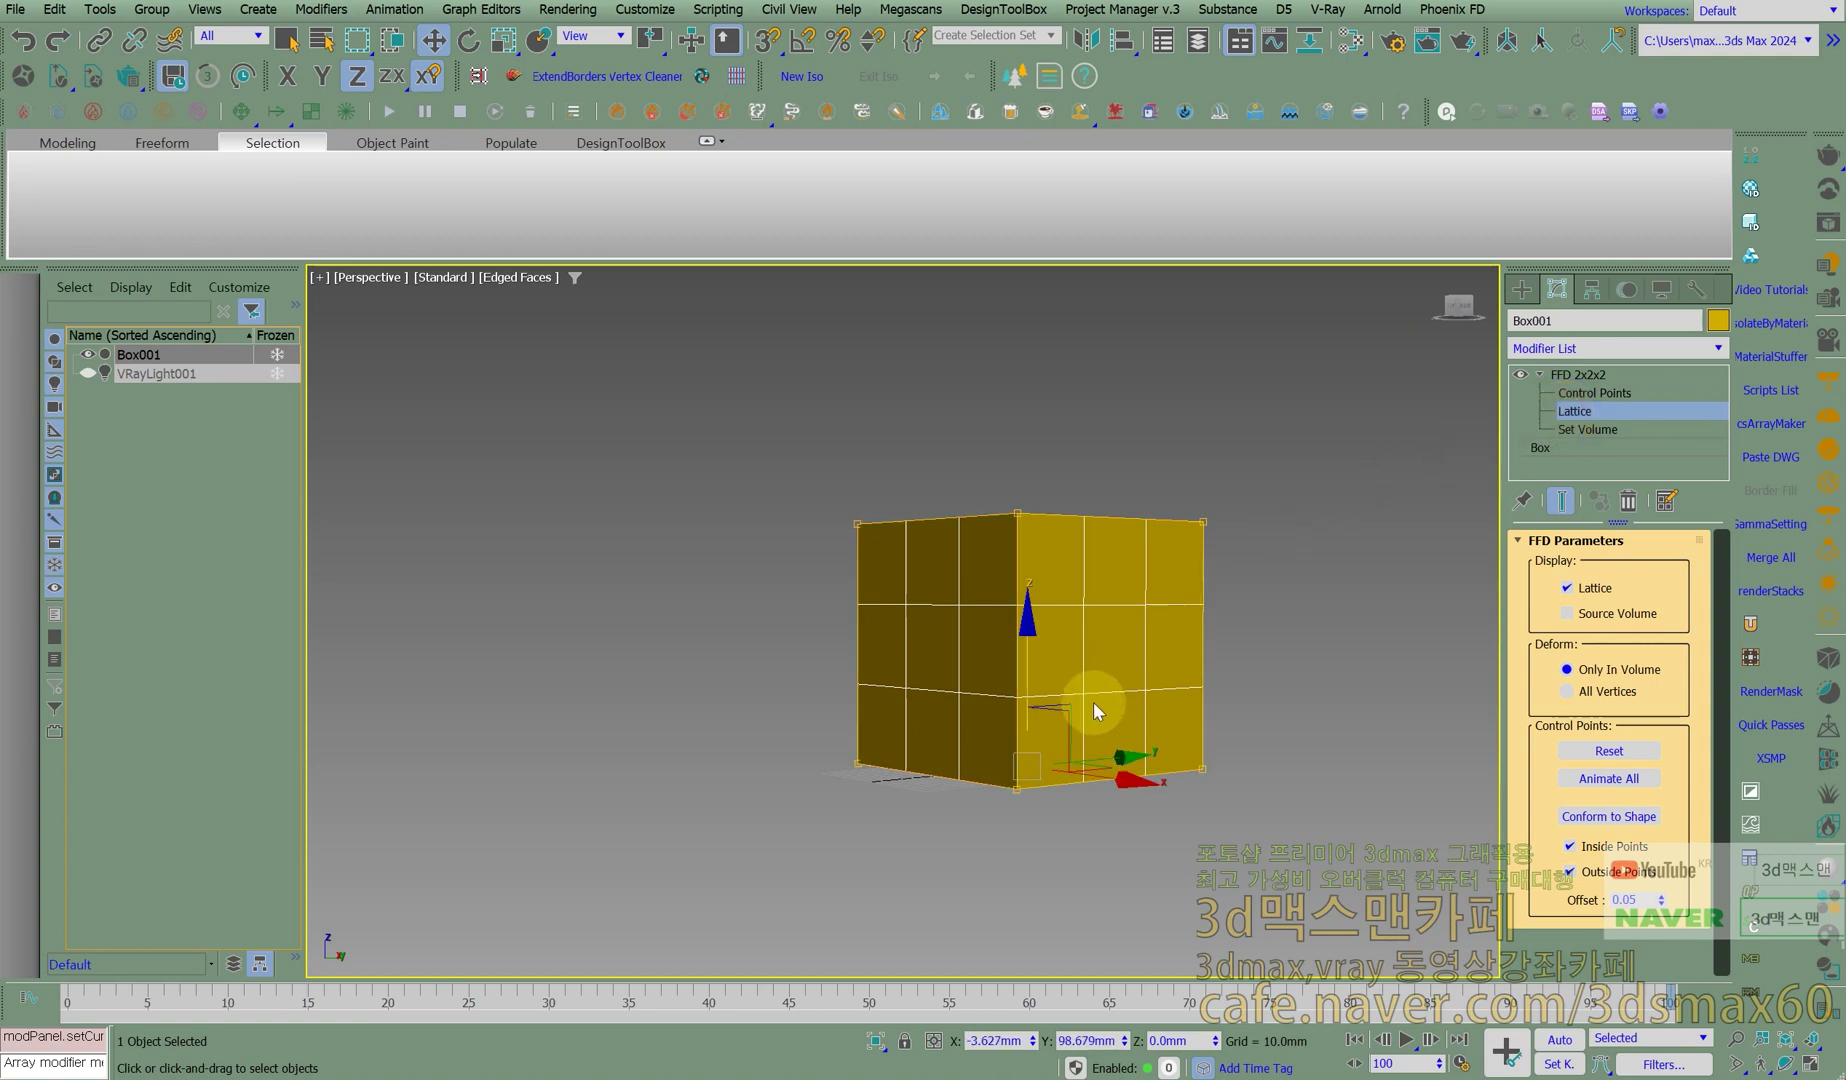
{"action": "left_click_drag", "start_coordinate": [1071, 706], "coordinate": [1191, 728]}
{"action": "right_click", "coordinate": [1191, 728]}
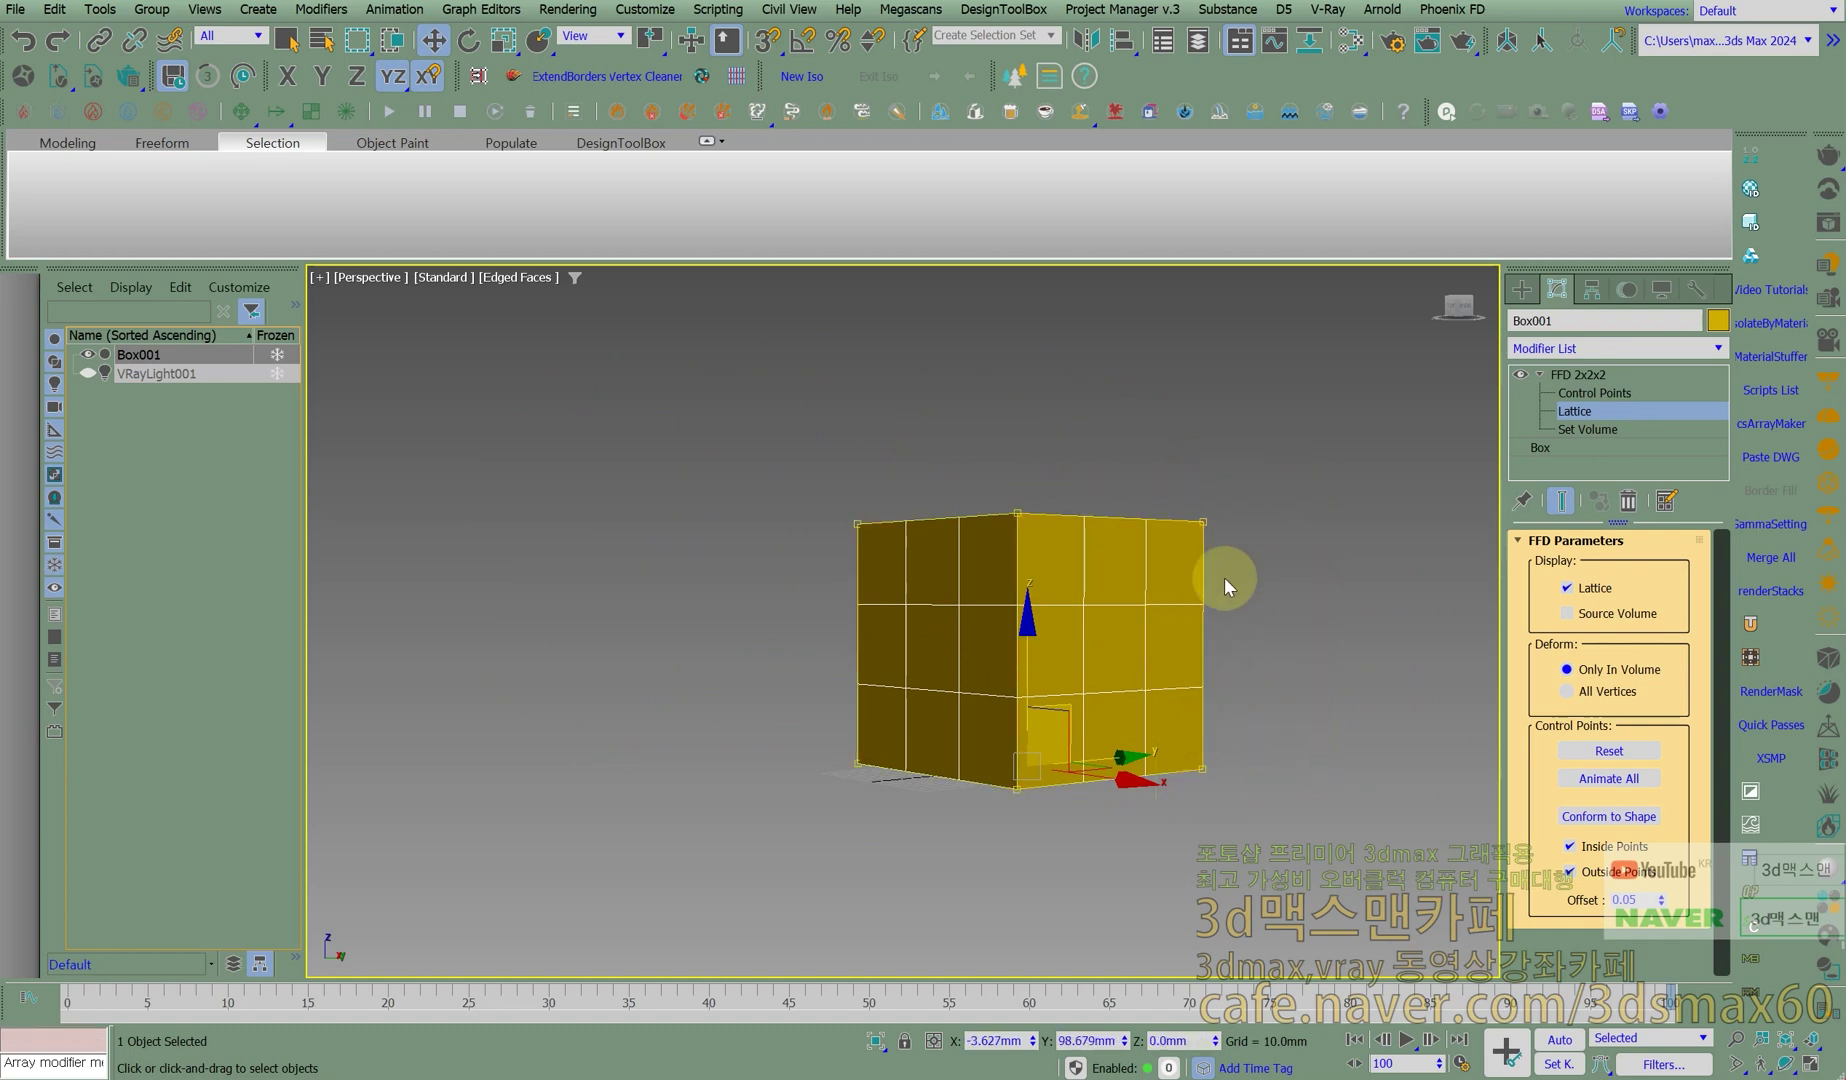
Try selecting and moving the FFD 2x2x2 control points at the cube's upper corner, and region-select the middle of its top edge.
{"action": "left_click", "coordinate": [1570, 398]}
{"action": "middle_click_drag", "start_coordinate": [1304, 538], "coordinate": [1196, 586], "text": "alt"}
{"action": "left_click_drag", "start_coordinate": [1196, 586], "coordinate": [1095, 434]}
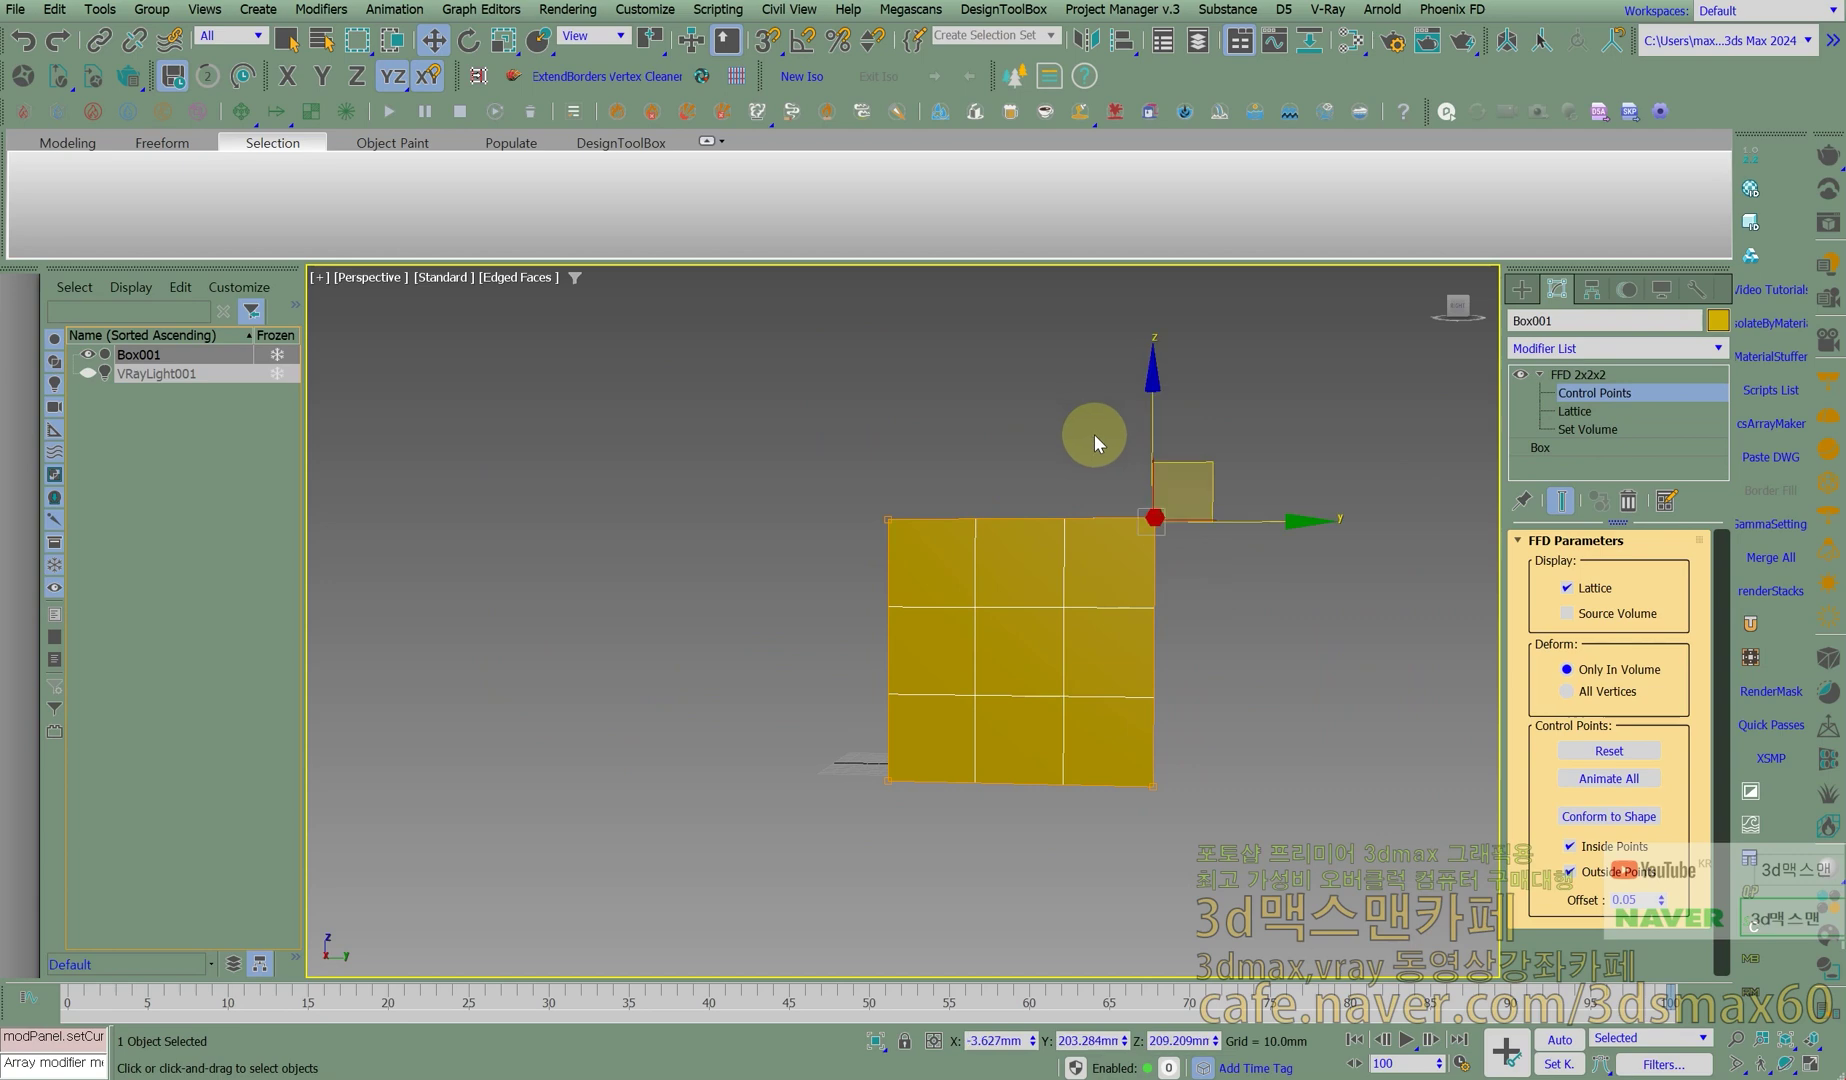
{"action": "middle_click_drag", "start_coordinate": [1150, 516], "coordinate": [1128, 558], "text": "alt"}
{"action": "left_click_drag", "start_coordinate": [1237, 451], "coordinate": [1031, 604]}
{"action": "right_click", "coordinate": [1031, 604]}
{"action": "middle_click_drag", "start_coordinate": [1100, 618], "coordinate": [1117, 614], "text": "alt"}
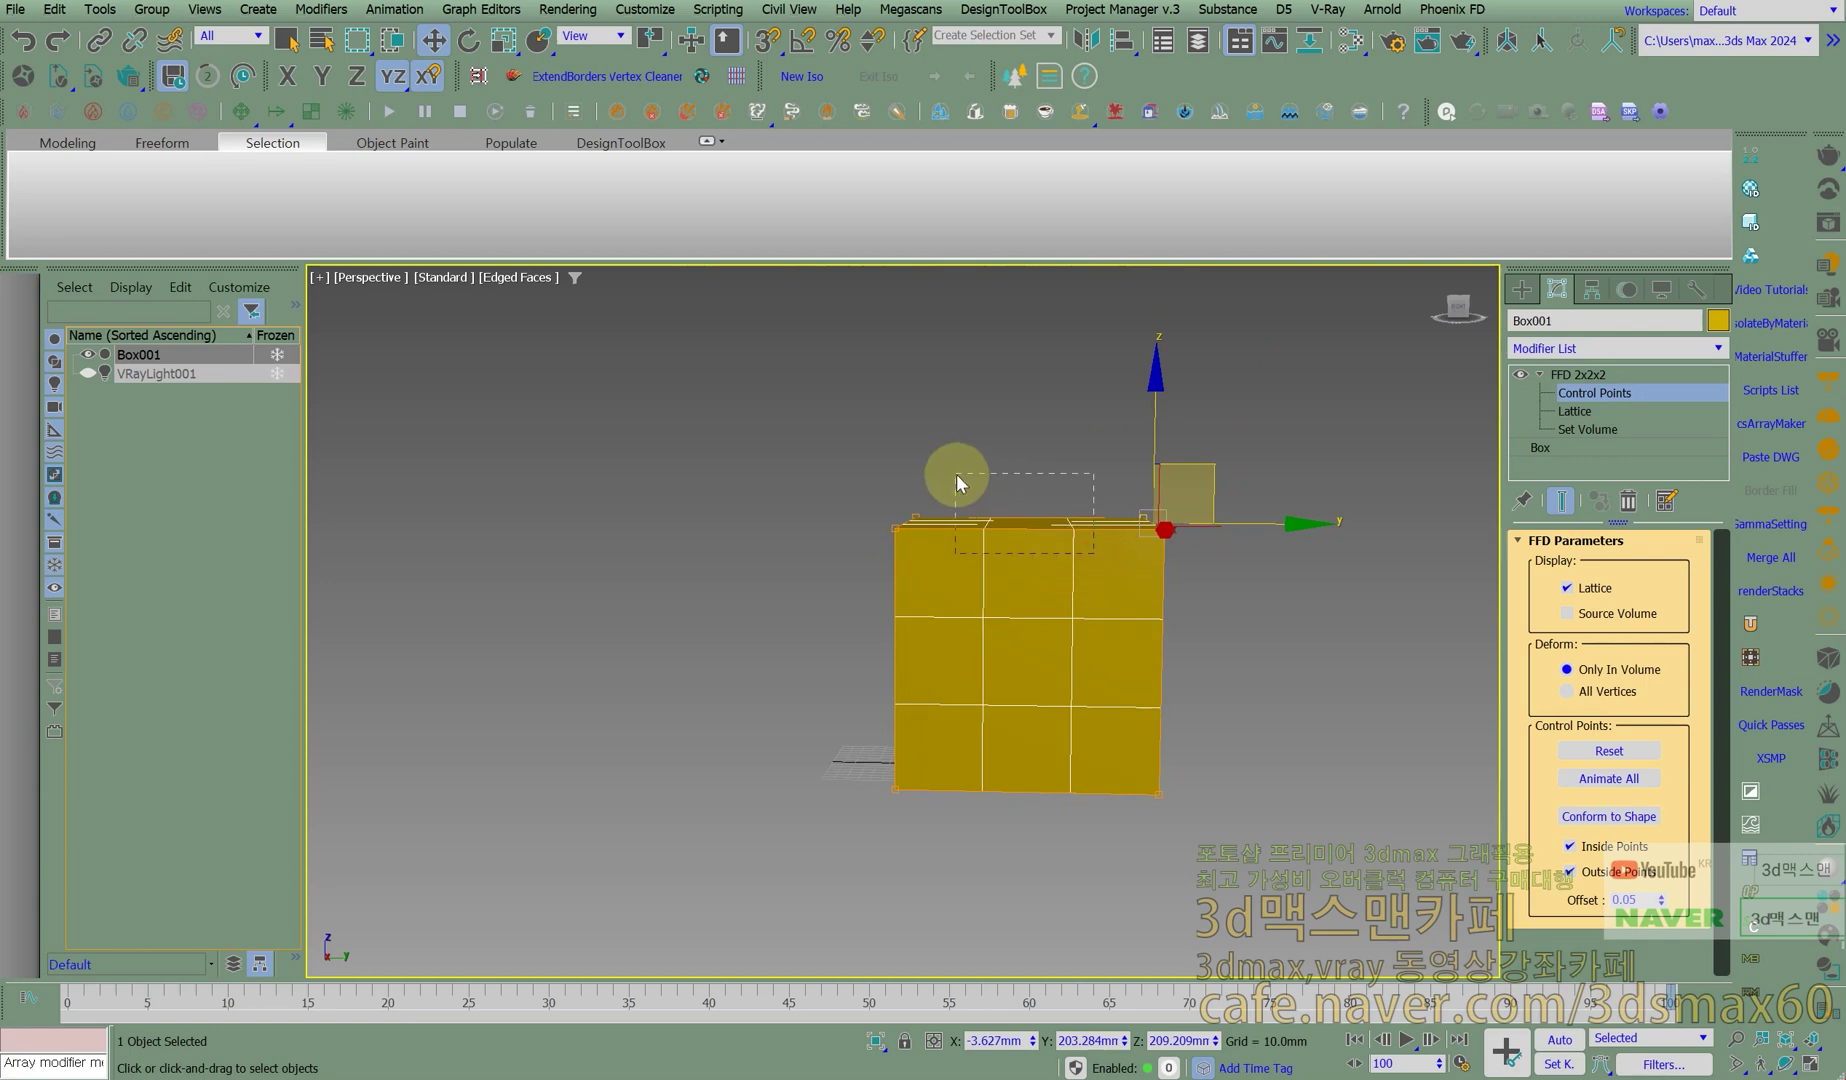
{"action": "left_click_drag", "start_coordinate": [957, 476], "coordinate": [957, 476]}
{"action": "left_click_drag", "start_coordinate": [1089, 557], "coordinate": [1077, 547]}
{"action": "mouse_move", "coordinate": [1087, 578]}
{"action": "middle_mouse_down", "text": "alt"}
{"action": "mouse_move", "coordinate": [989, 630]}
{"action": "mouse_move", "coordinate": [1088, 597]}
{"action": "middle_mouse_up", "text": "alt"}
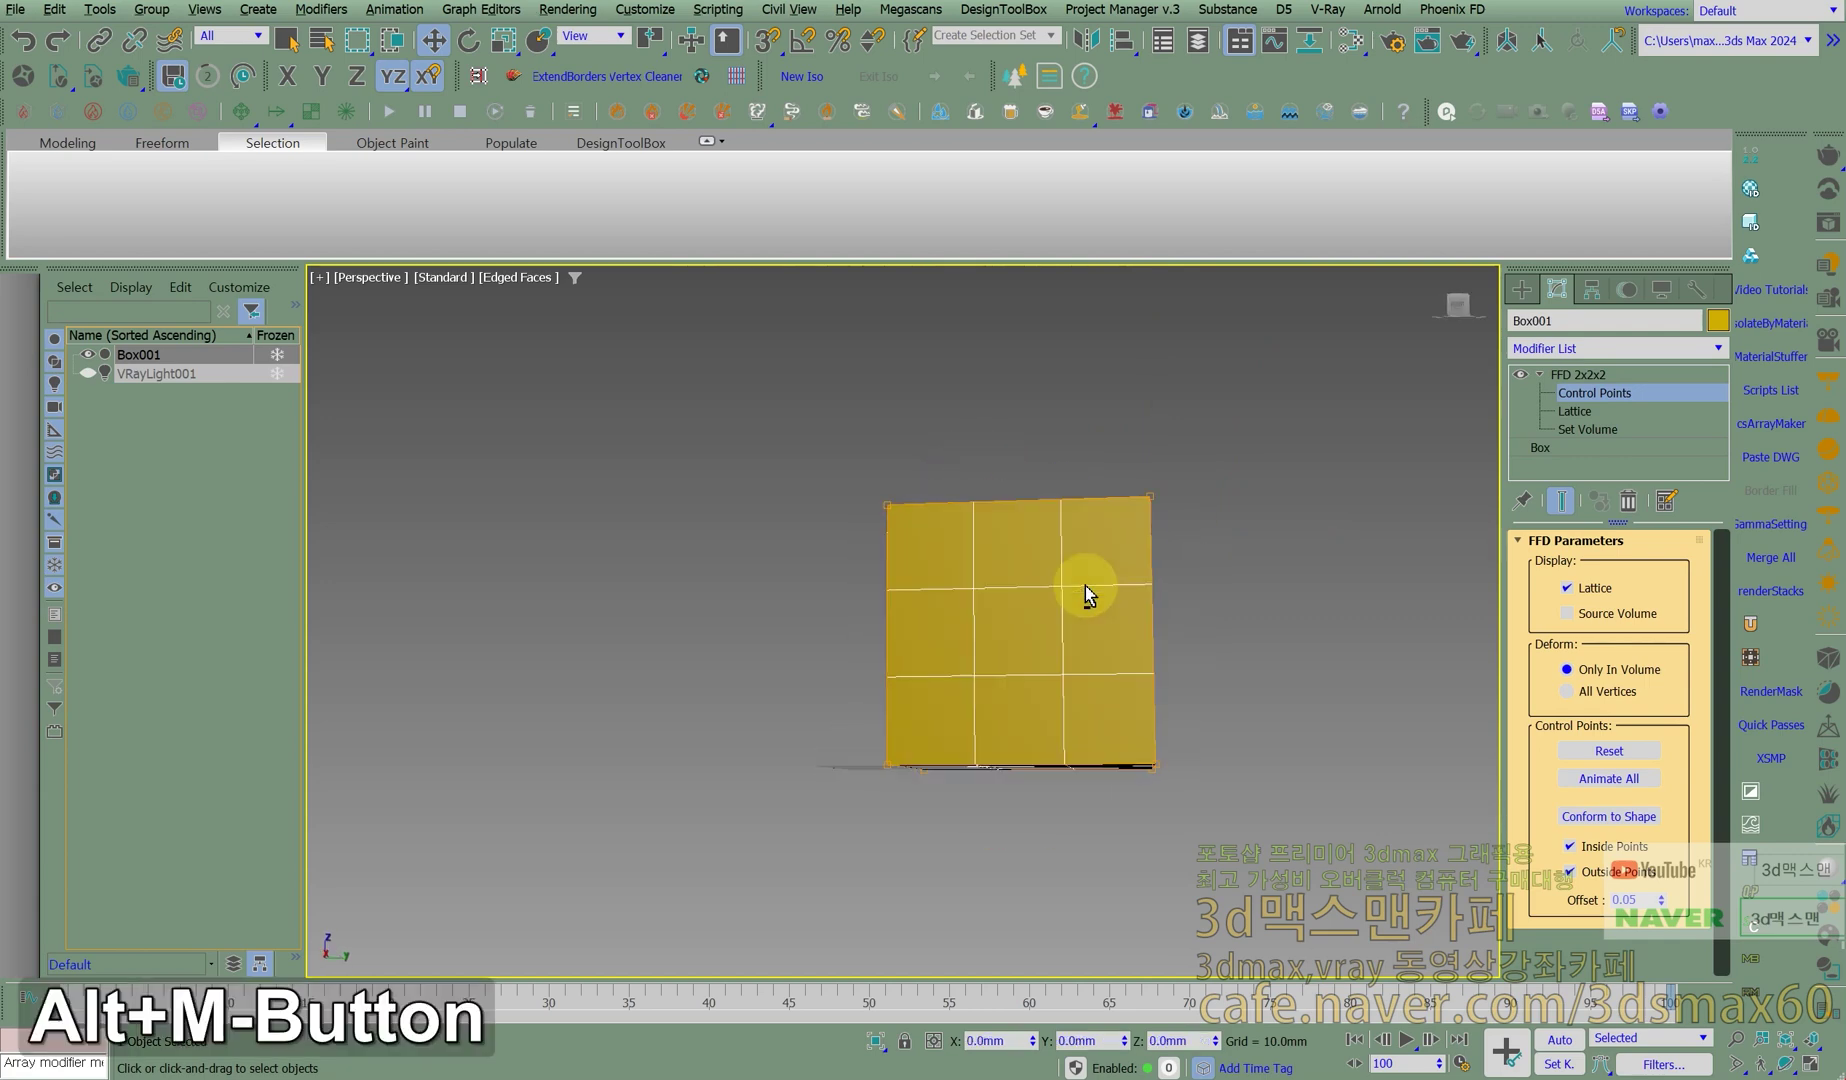
Replace the cube's FFD 2x2x2 modifier with an FFD 3x3x3 modifier.
{"action": "left_click", "coordinate": [1628, 500]}
{"action": "type", "text": "xf"}
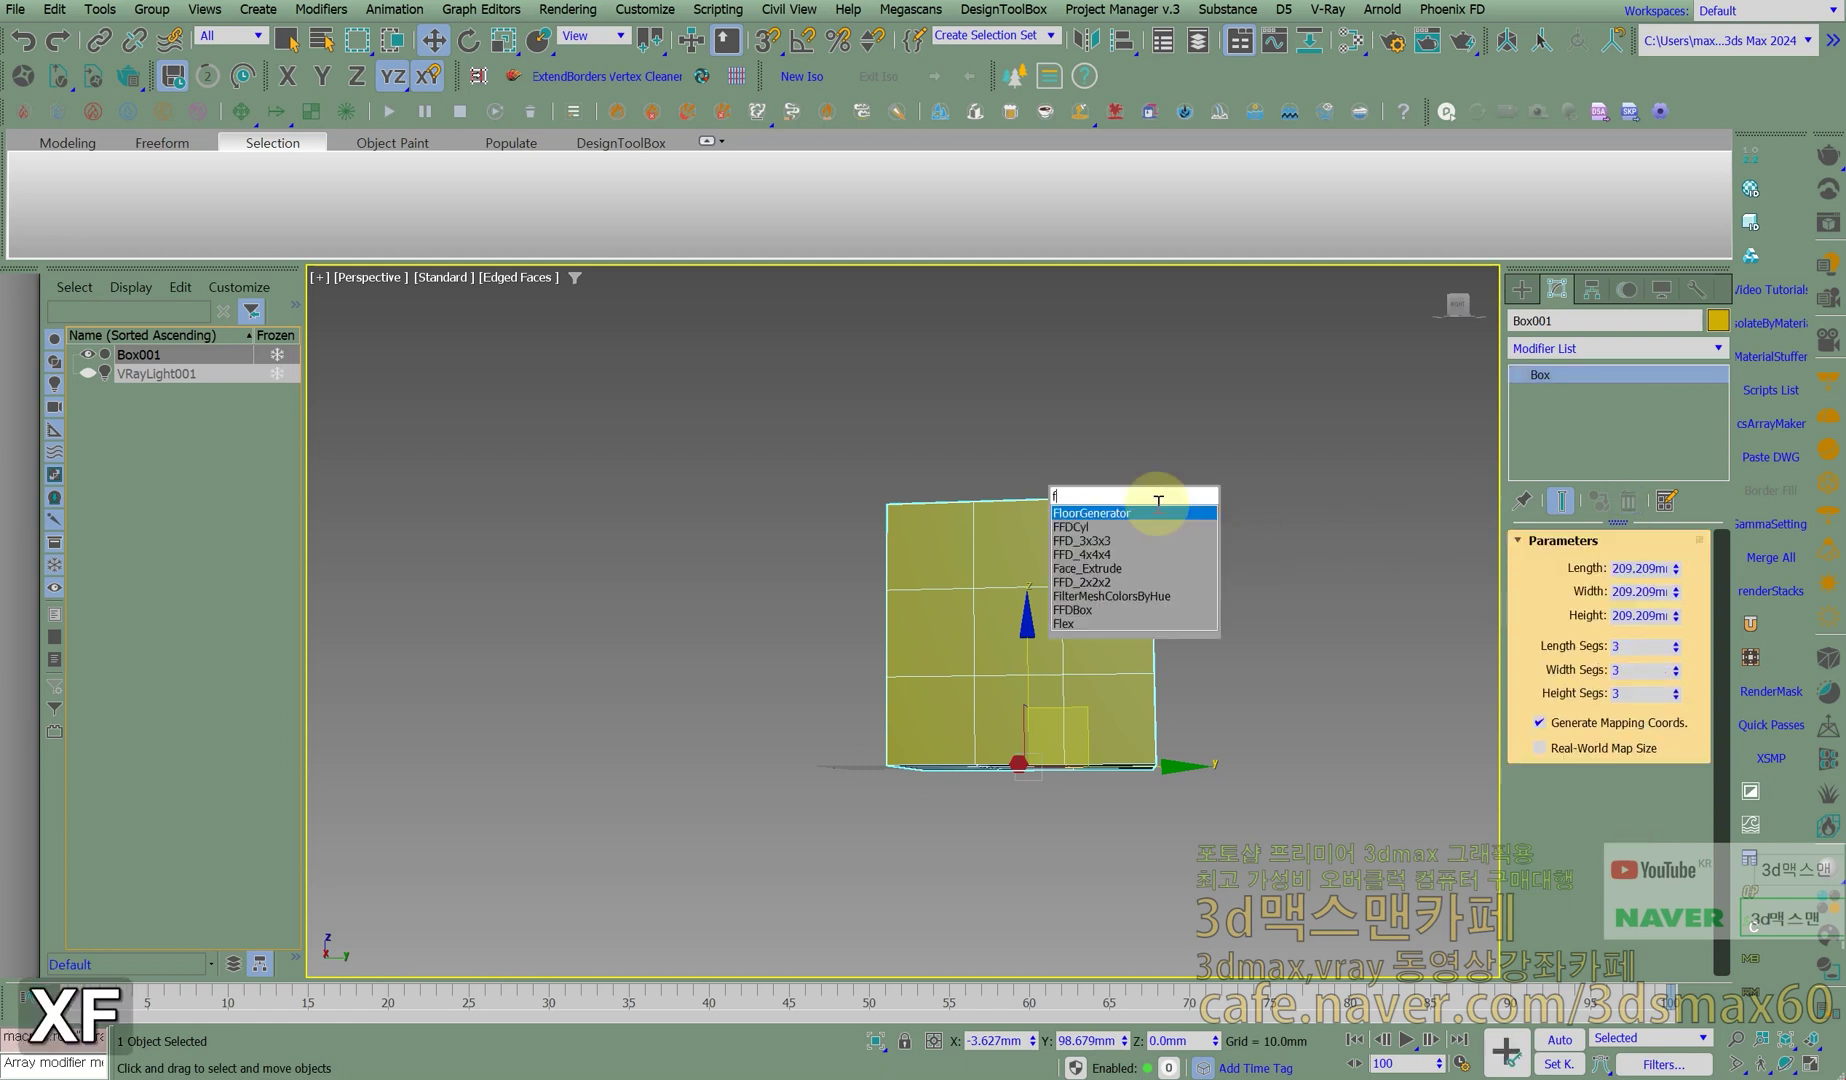
{"action": "left_click", "coordinate": [1115, 541]}
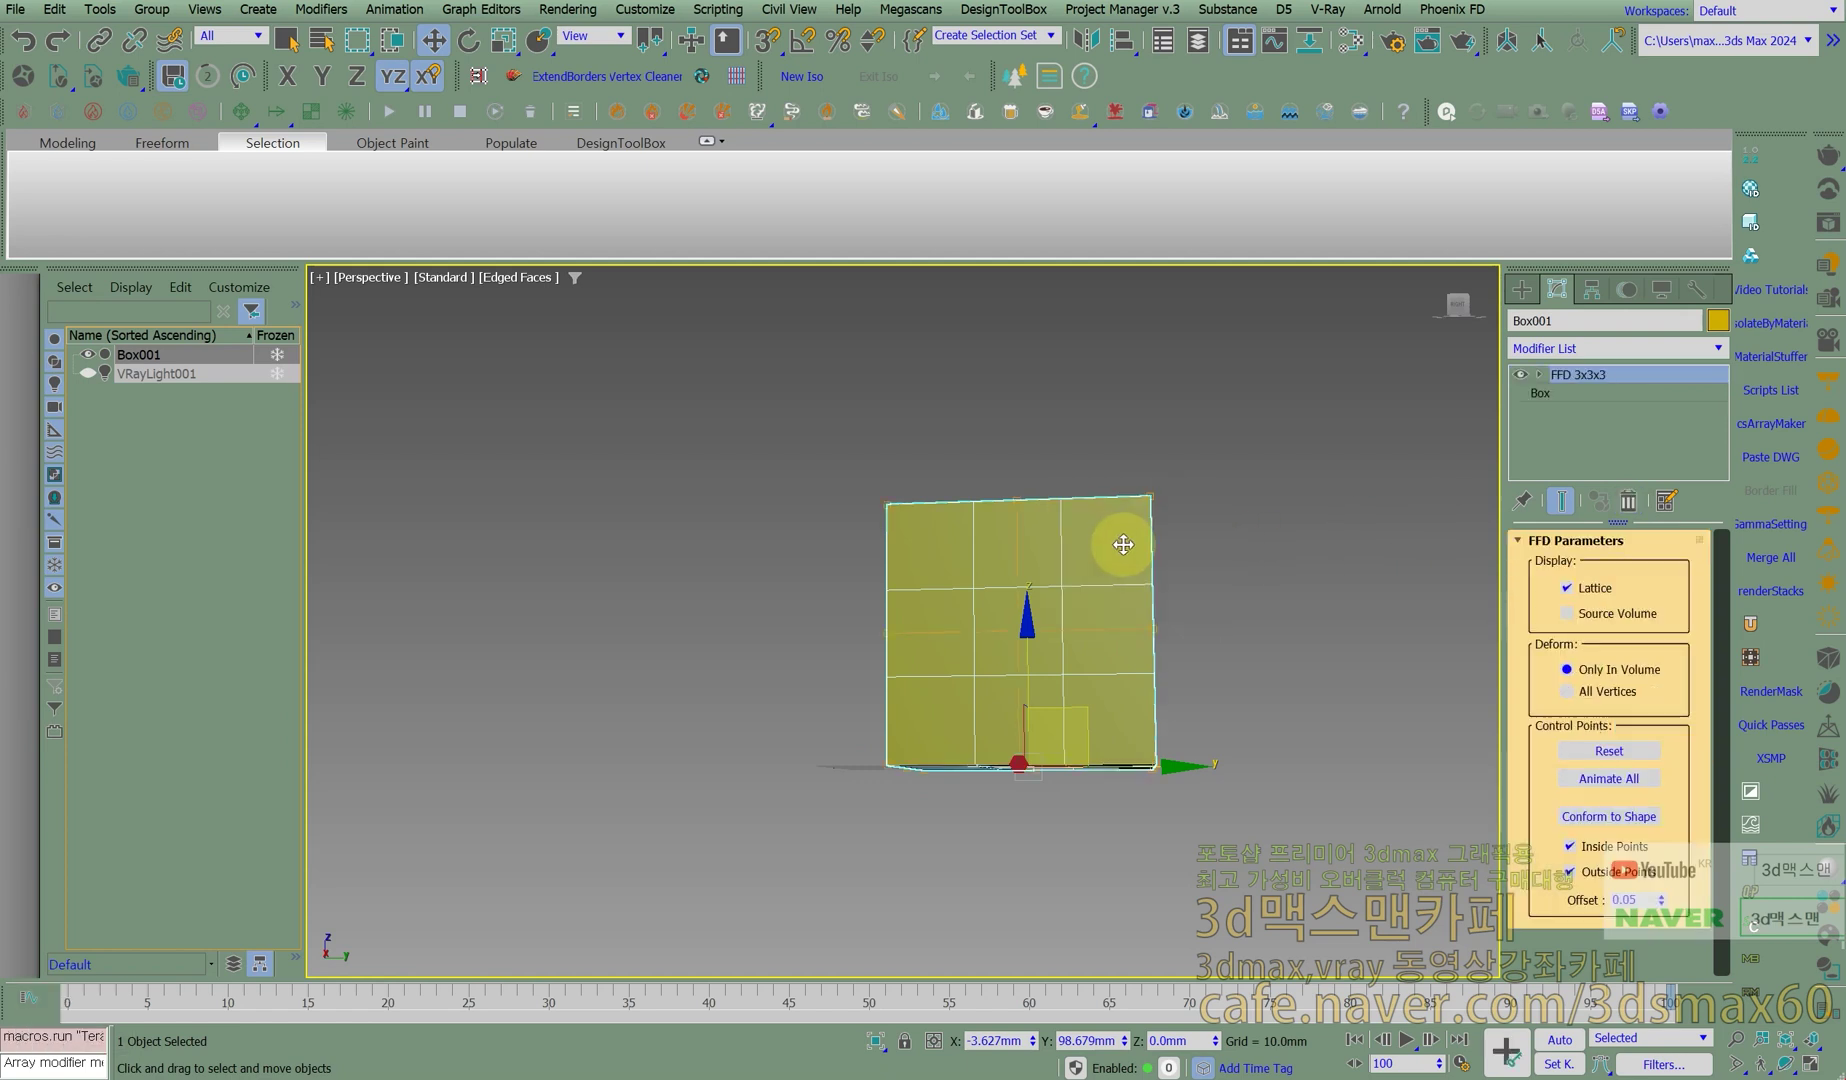
{"action": "middle_click_drag", "start_coordinate": [1117, 542], "coordinate": [1104, 606], "text": "alt"}
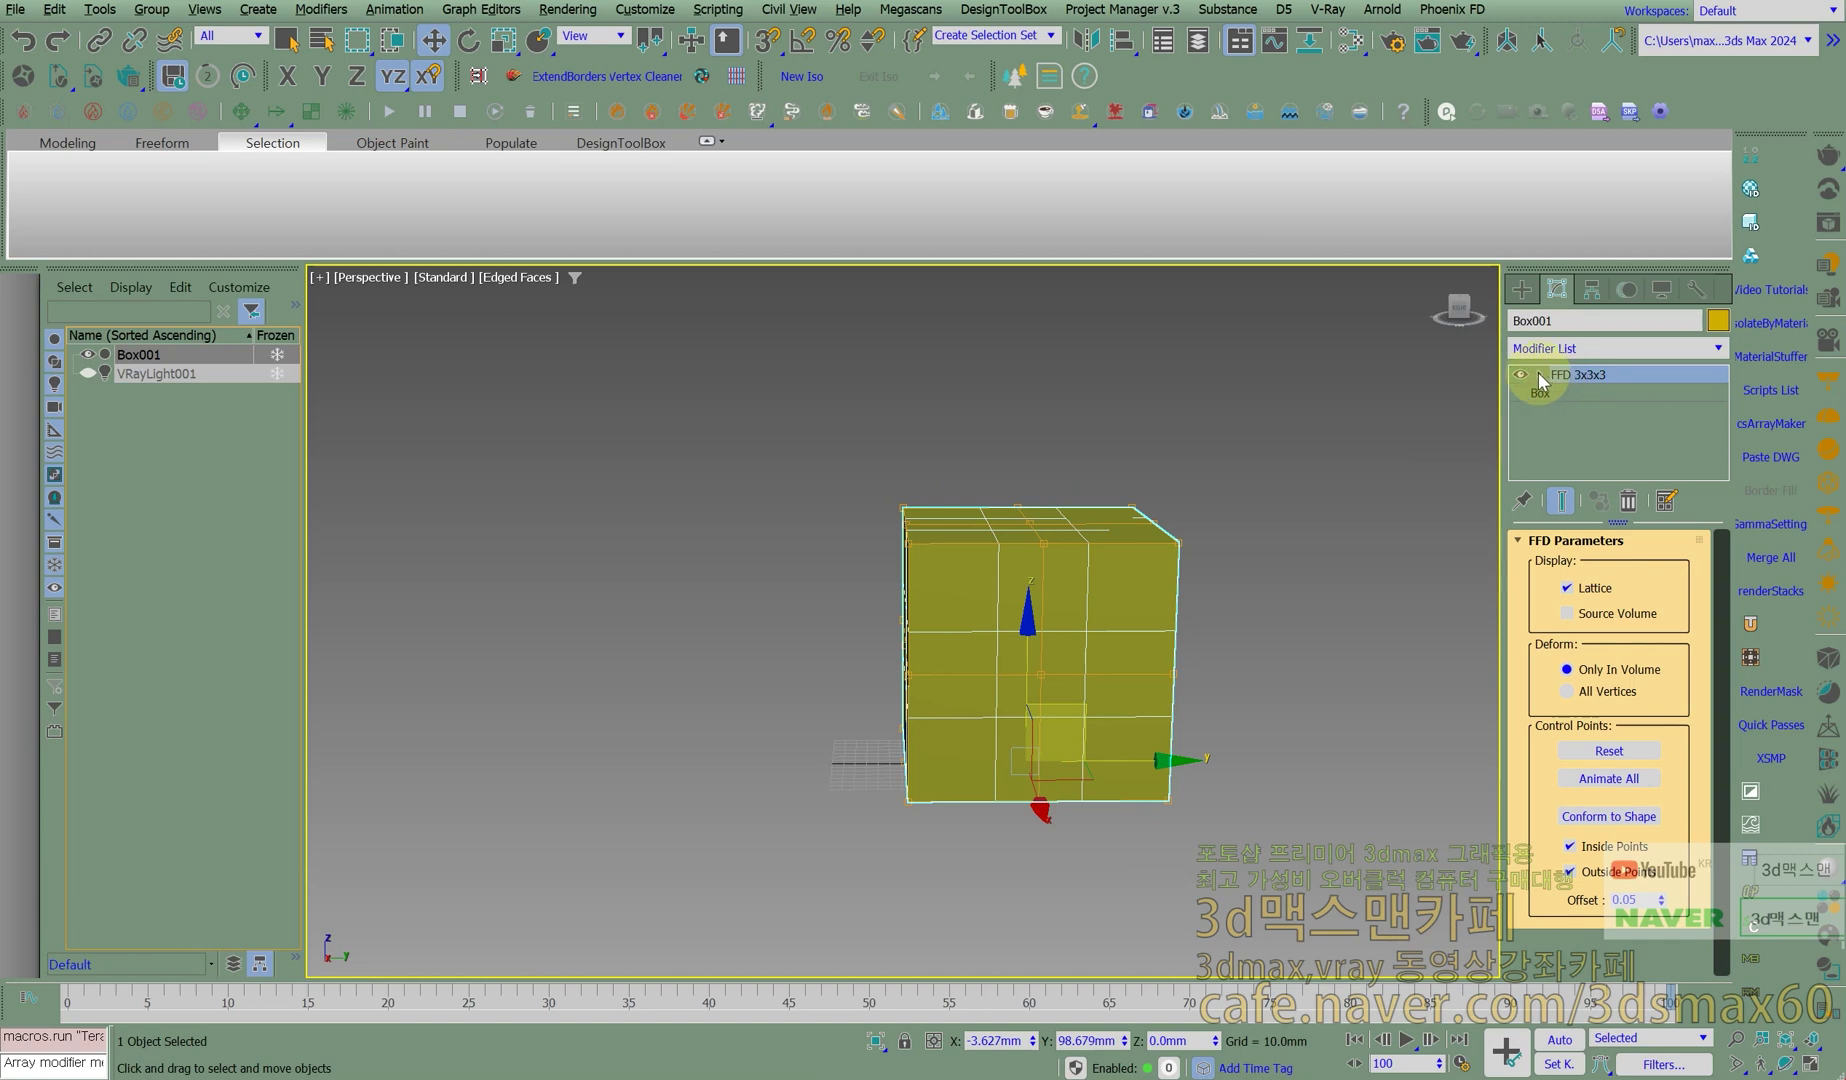
Cycle through the FFD 3x3x3 sub-levels Control Points, Lattice and Set Volume to compare them.
{"action": "key", "text": "1"}
{"action": "key", "text": "2"}
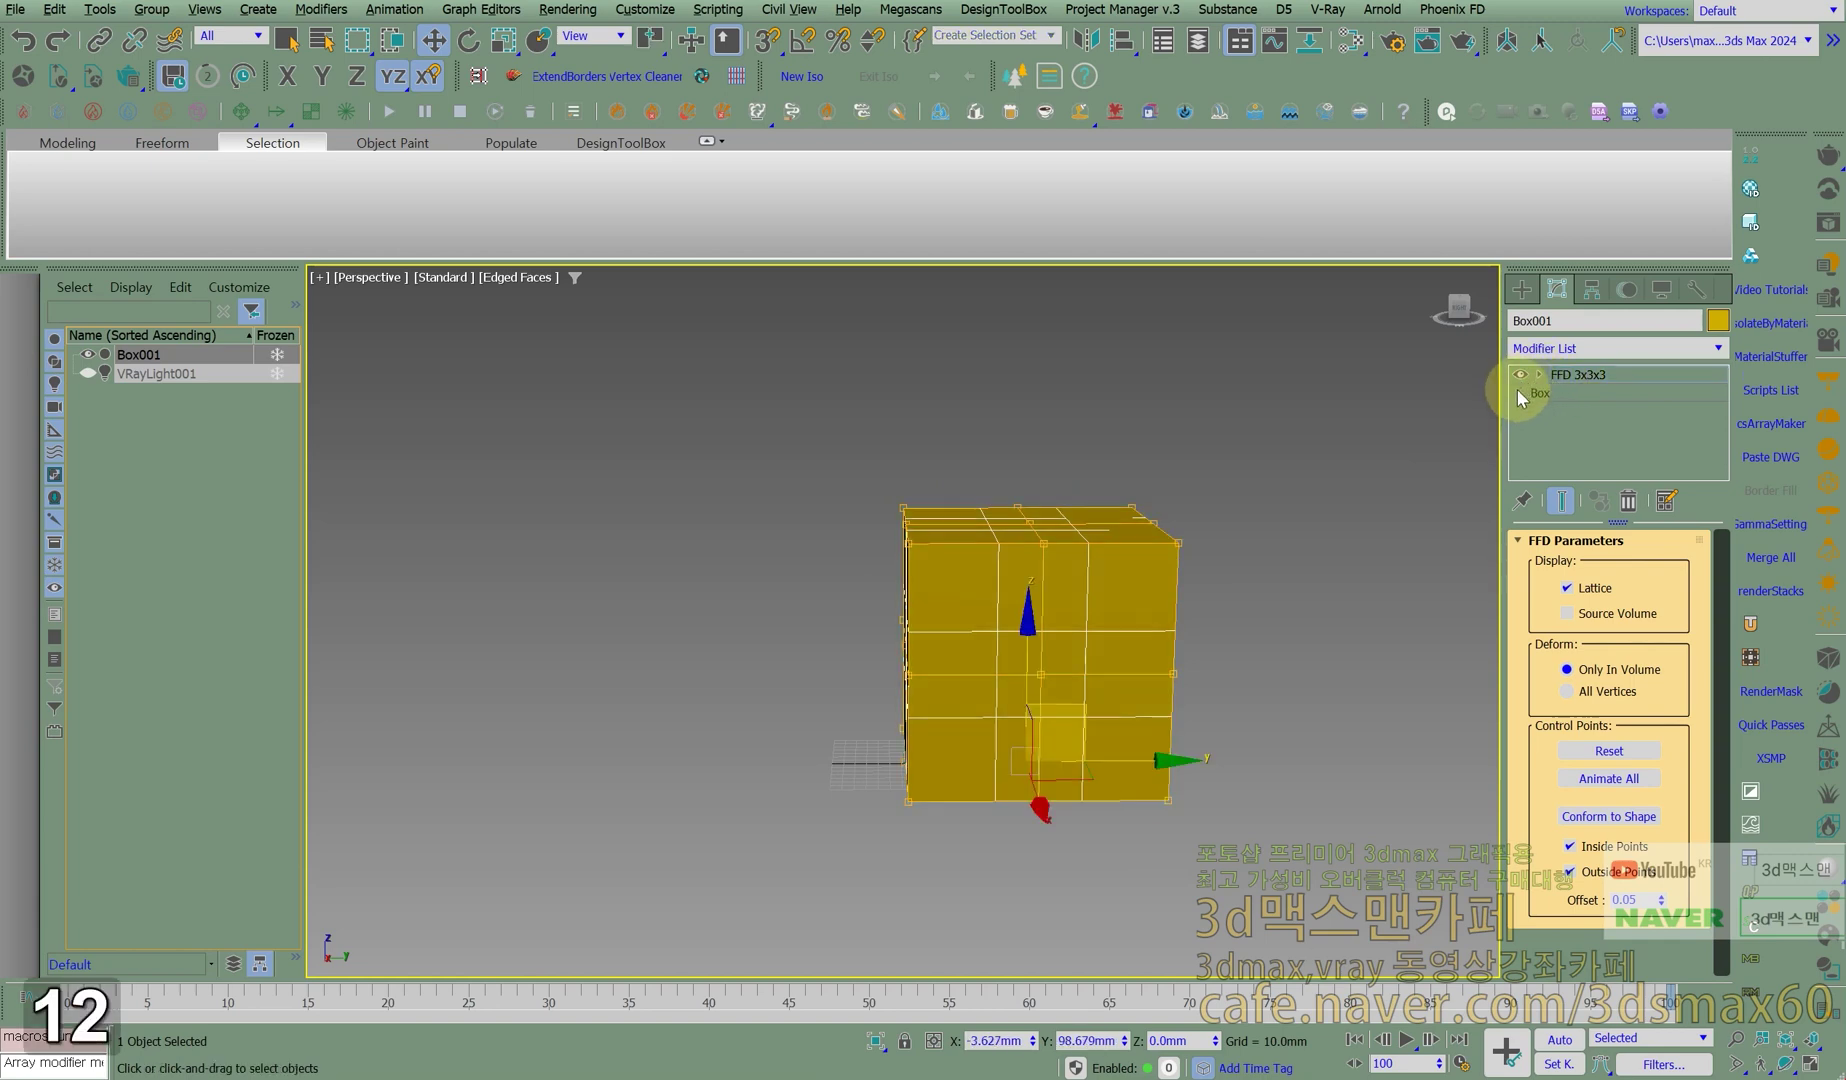
{"action": "key", "text": "3"}
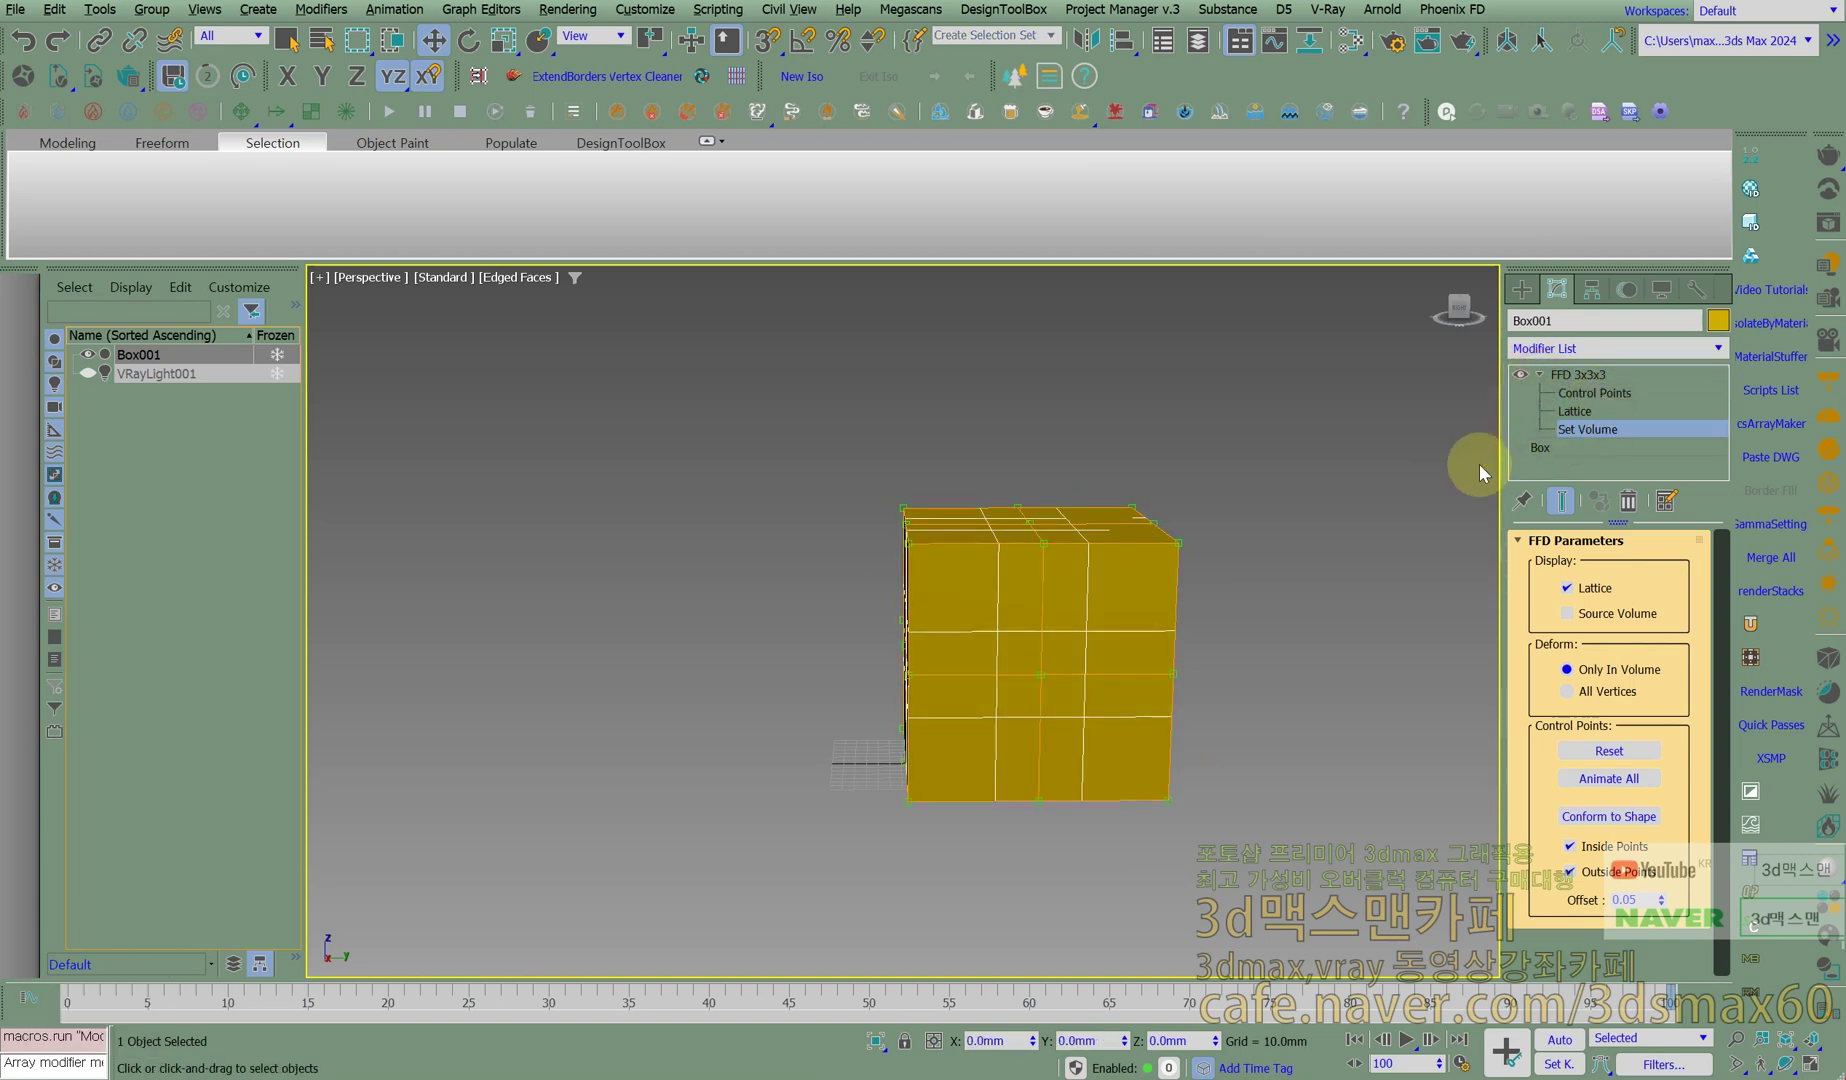
{"action": "key", "text": "1"}
{"action": "key", "text": "2"}
{"action": "key", "text": "3"}
At the Control Points level, try raising the middle control points of the cube's top and undo the change.
{"action": "key", "text": "1"}
{"action": "left_click_drag", "start_coordinate": [1096, 574], "coordinate": [1081, 451]}
{"action": "key", "text": "ctrl+z"}
{"action": "left_click", "coordinate": [1076, 603]}
{"action": "left_click", "coordinate": [1033, 527]}
{"action": "left_click_drag", "start_coordinate": [1031, 431], "coordinate": [1038, 382]}
{"action": "key", "text": "ctrl+z"}
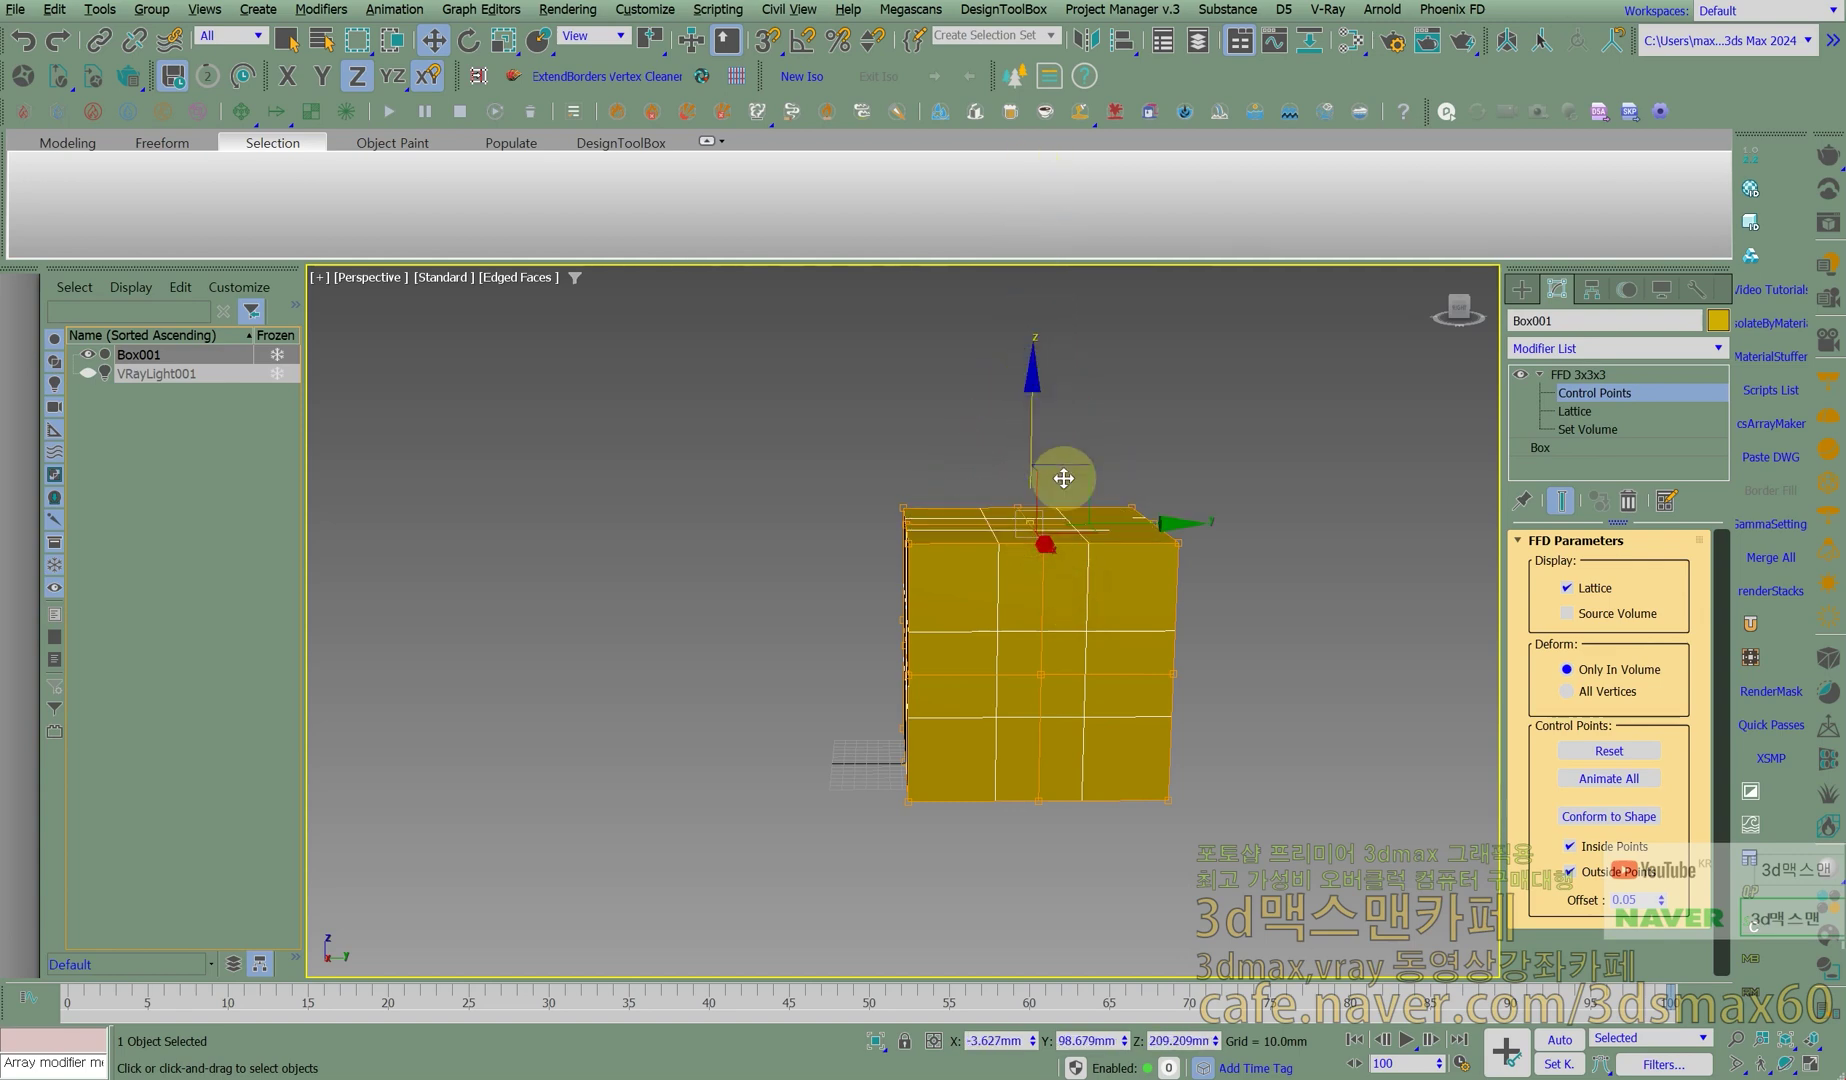
Replace the cube's FFD 3x3x3 modifier with an FFD 4x4x4 modifier.
{"action": "left_click", "coordinate": [1570, 375]}
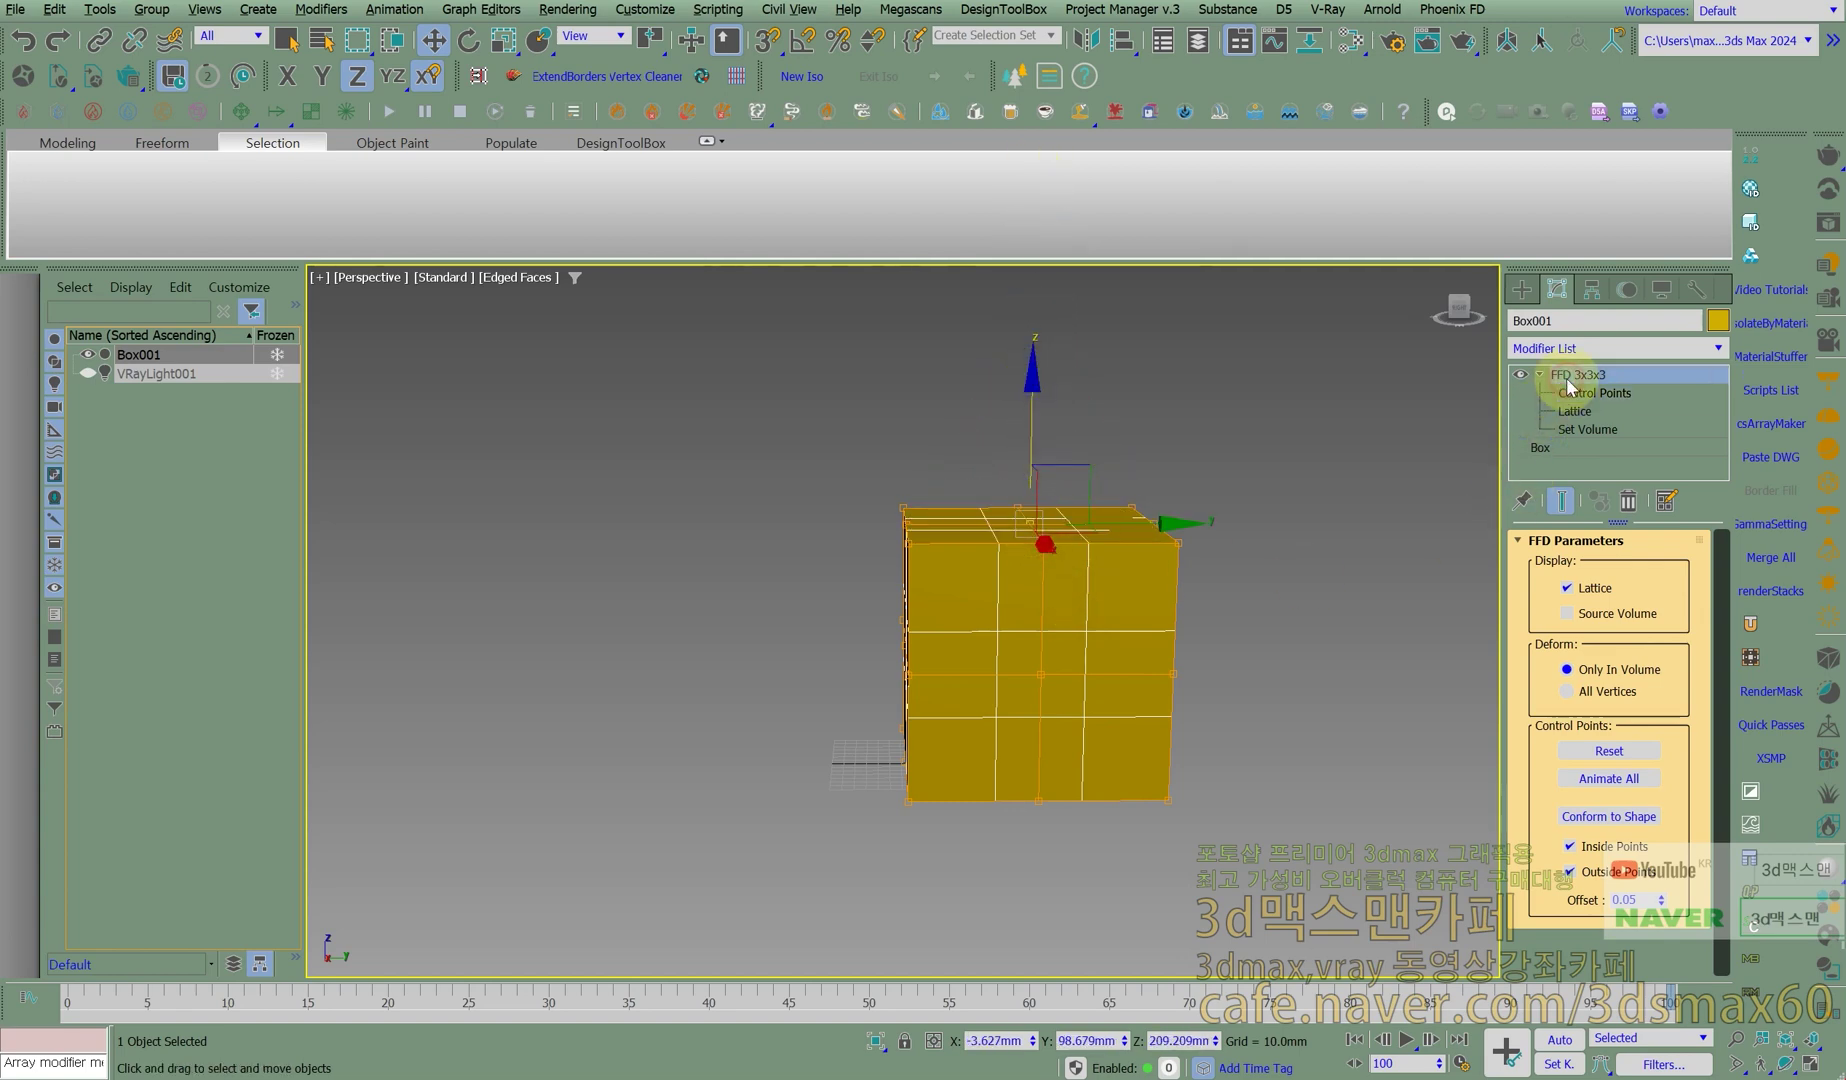
{"action": "left_click", "coordinate": [1626, 501]}
{"action": "type", "text": "xf"}
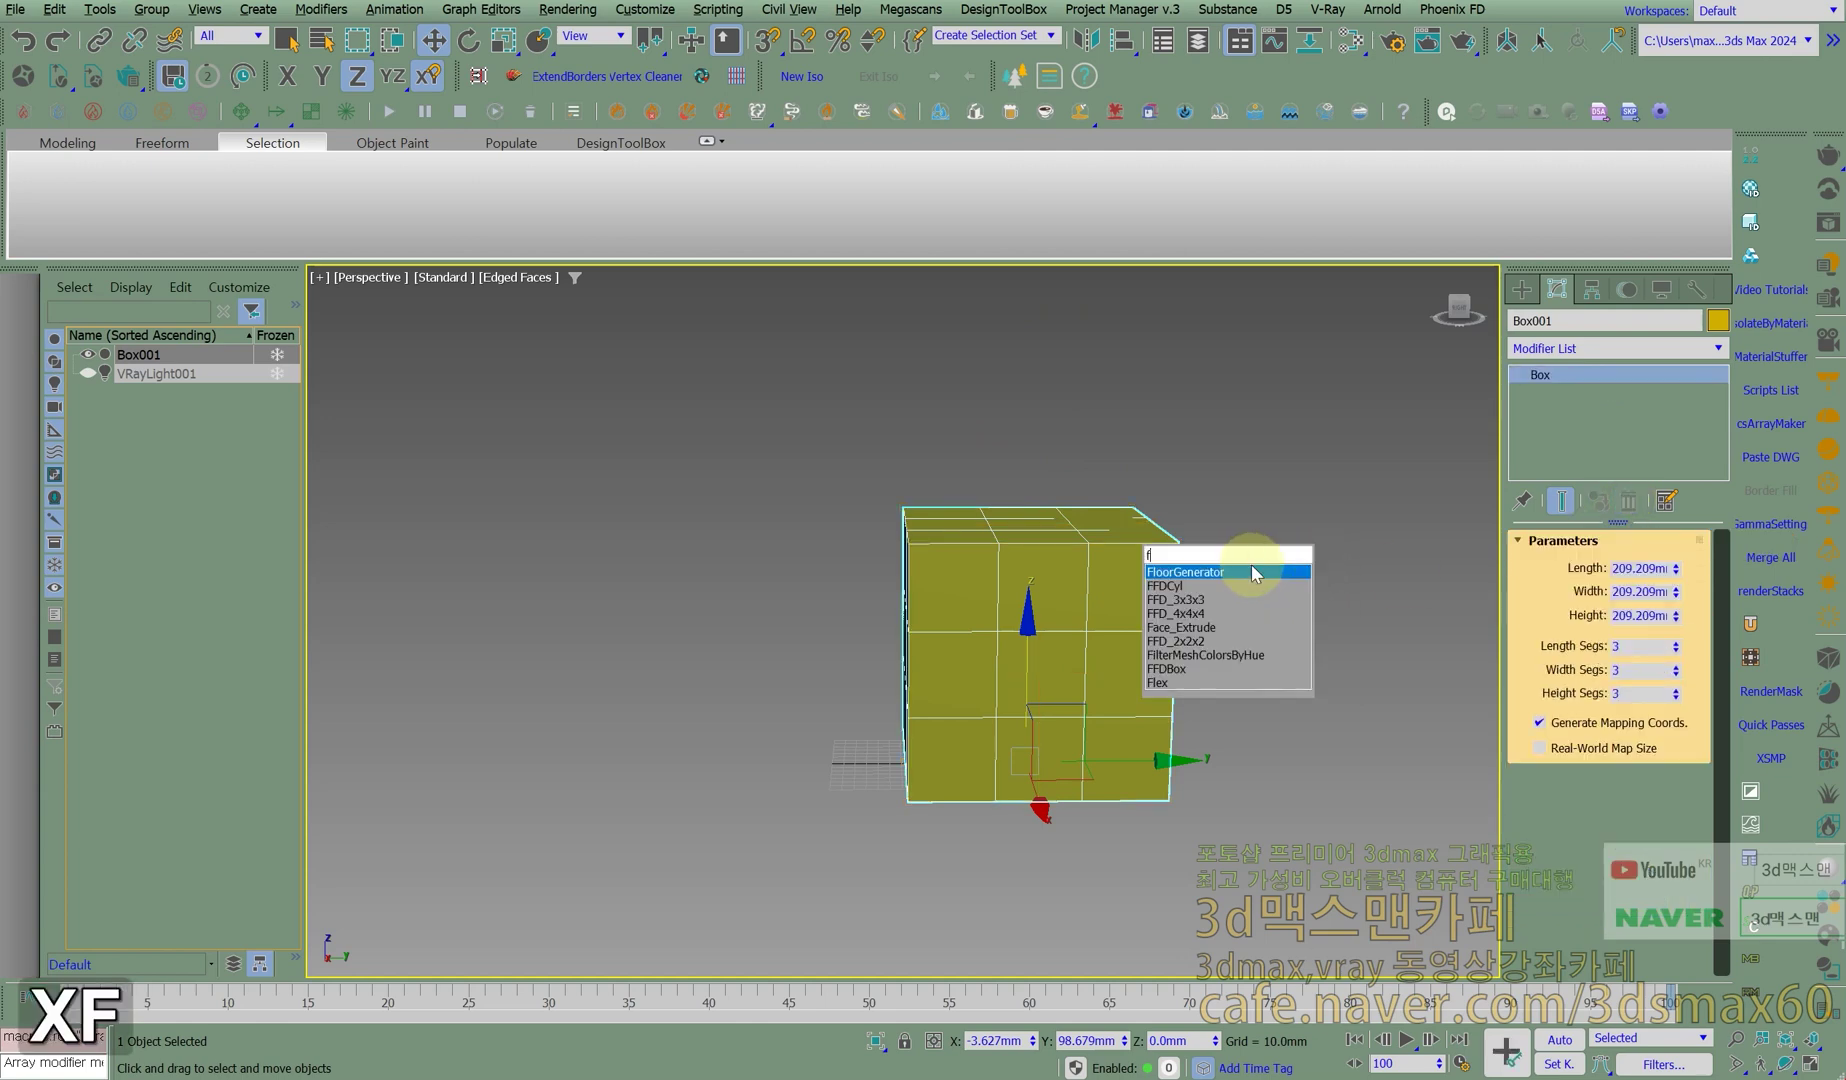
{"action": "left_click", "coordinate": [1210, 613]}
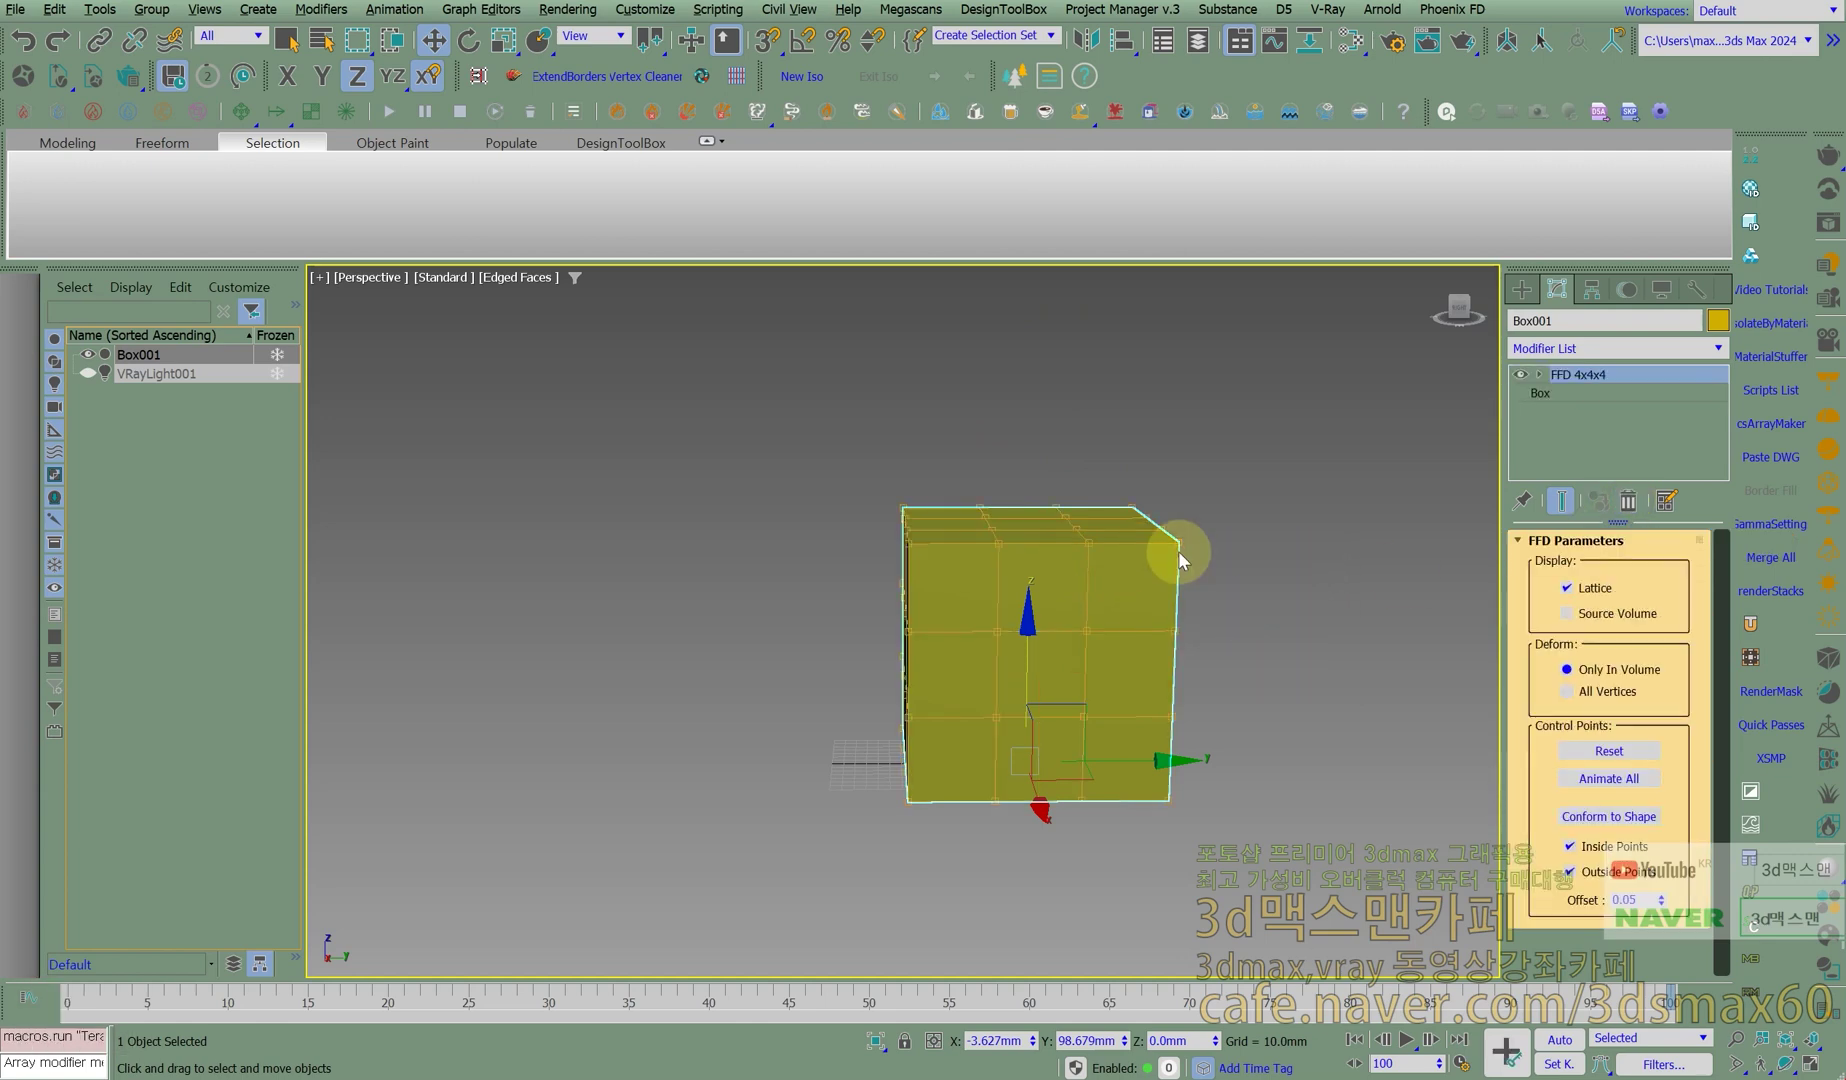
Remove the FFD 4x4x4 modifier from the cube and apply an FFD(box) modifier.
{"action": "left_click", "coordinate": [1629, 501]}
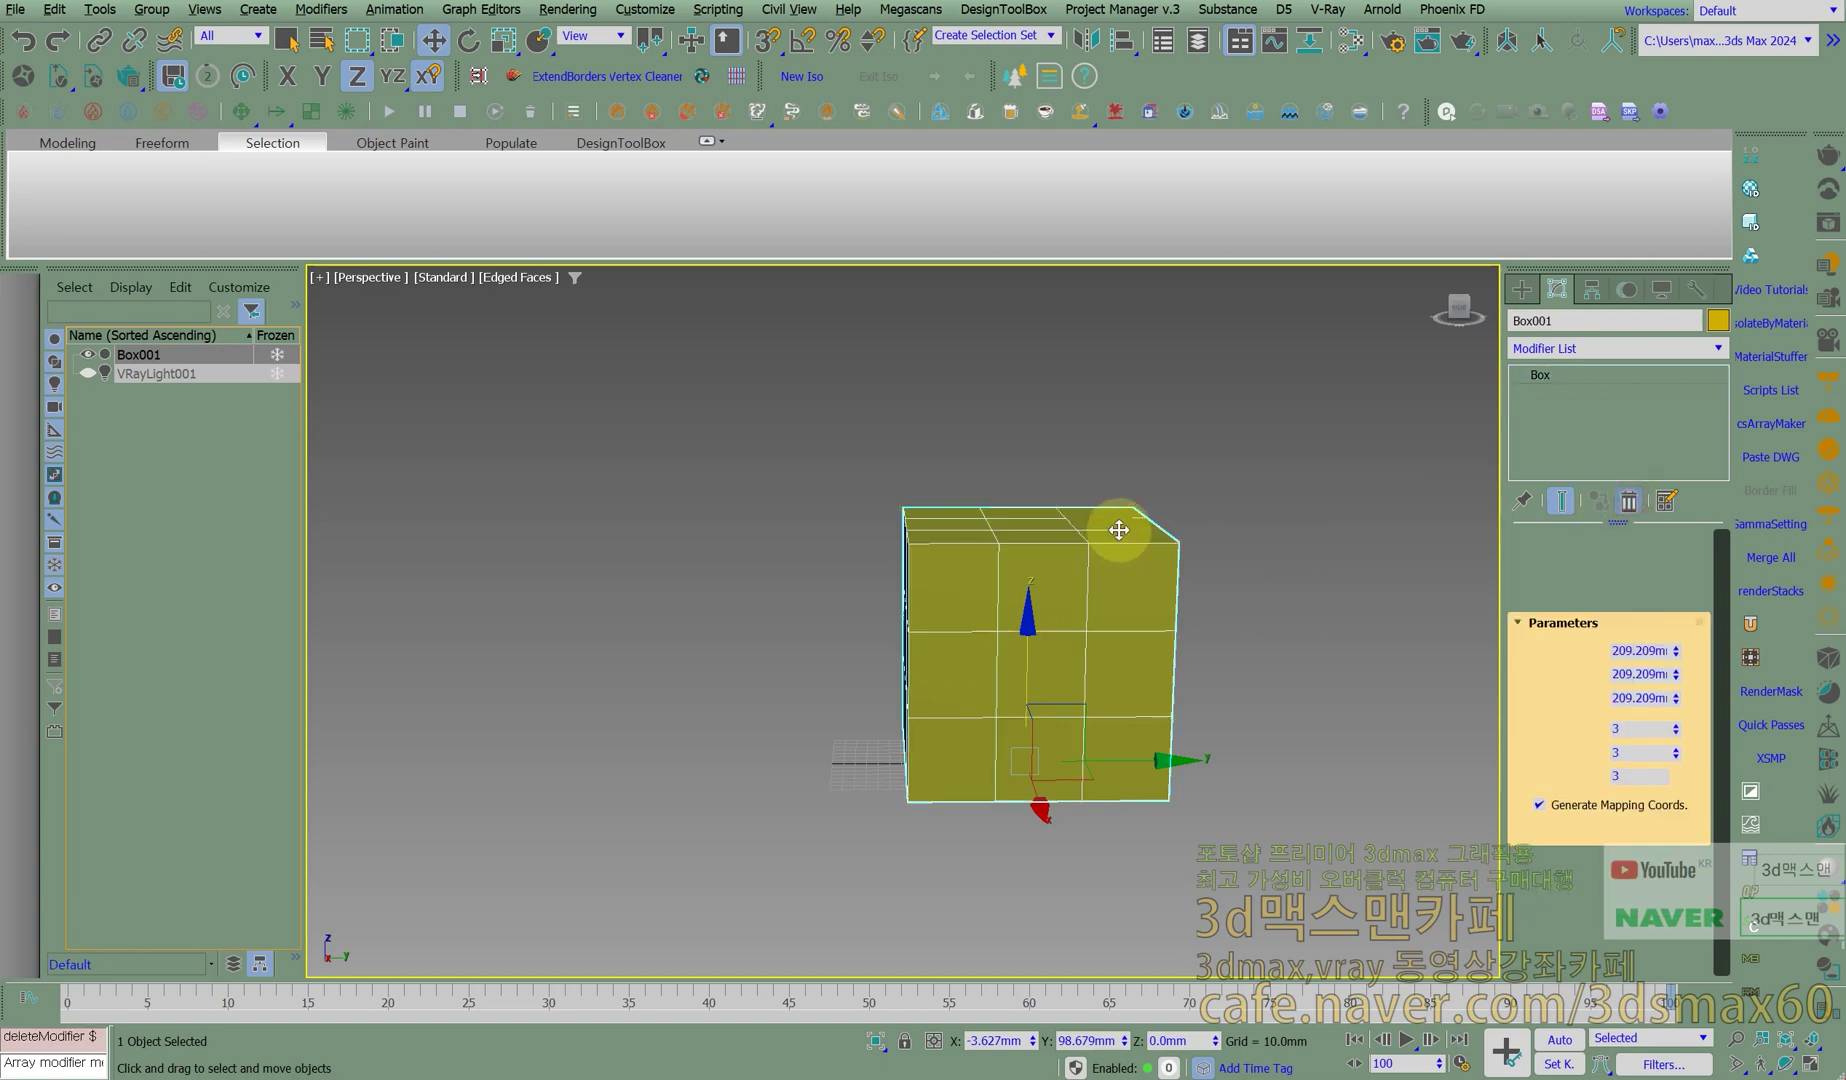
{"action": "left_click", "coordinate": [1718, 348]}
{"action": "type", "text": "f"}
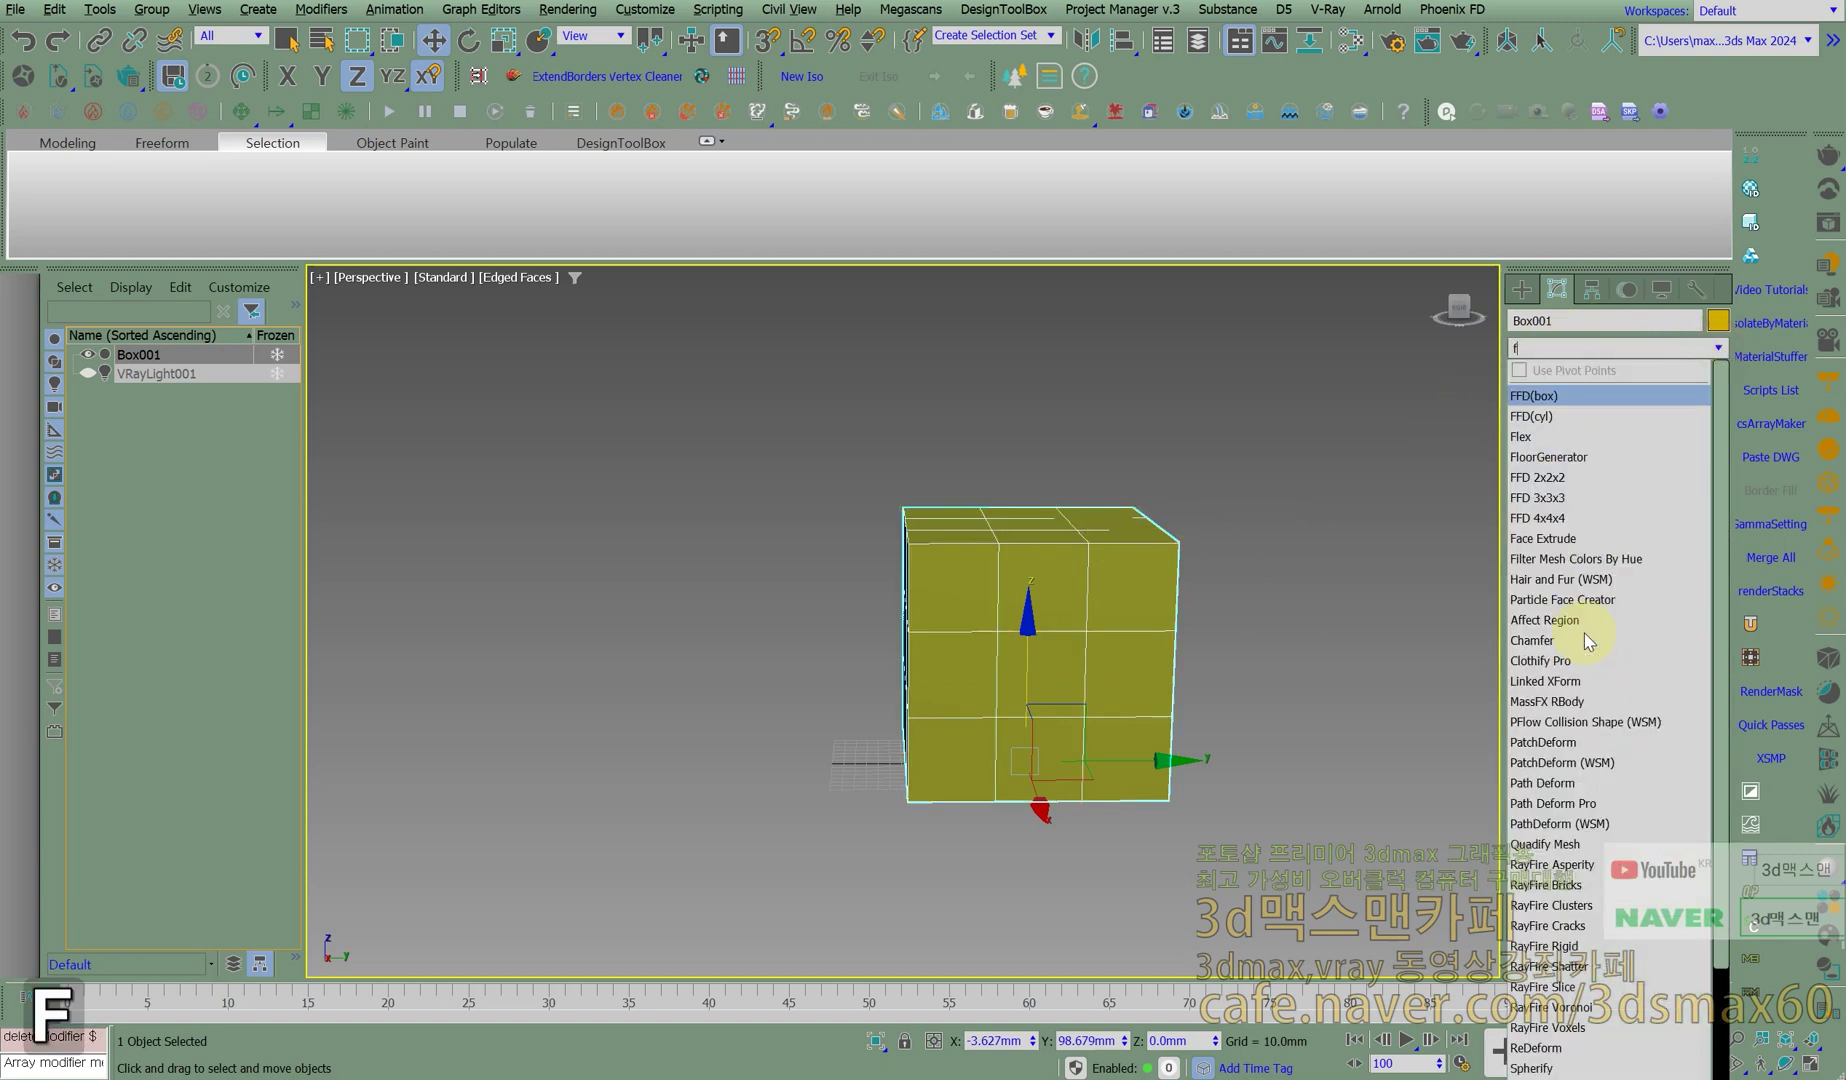
{"action": "left_click", "coordinate": [1535, 399]}
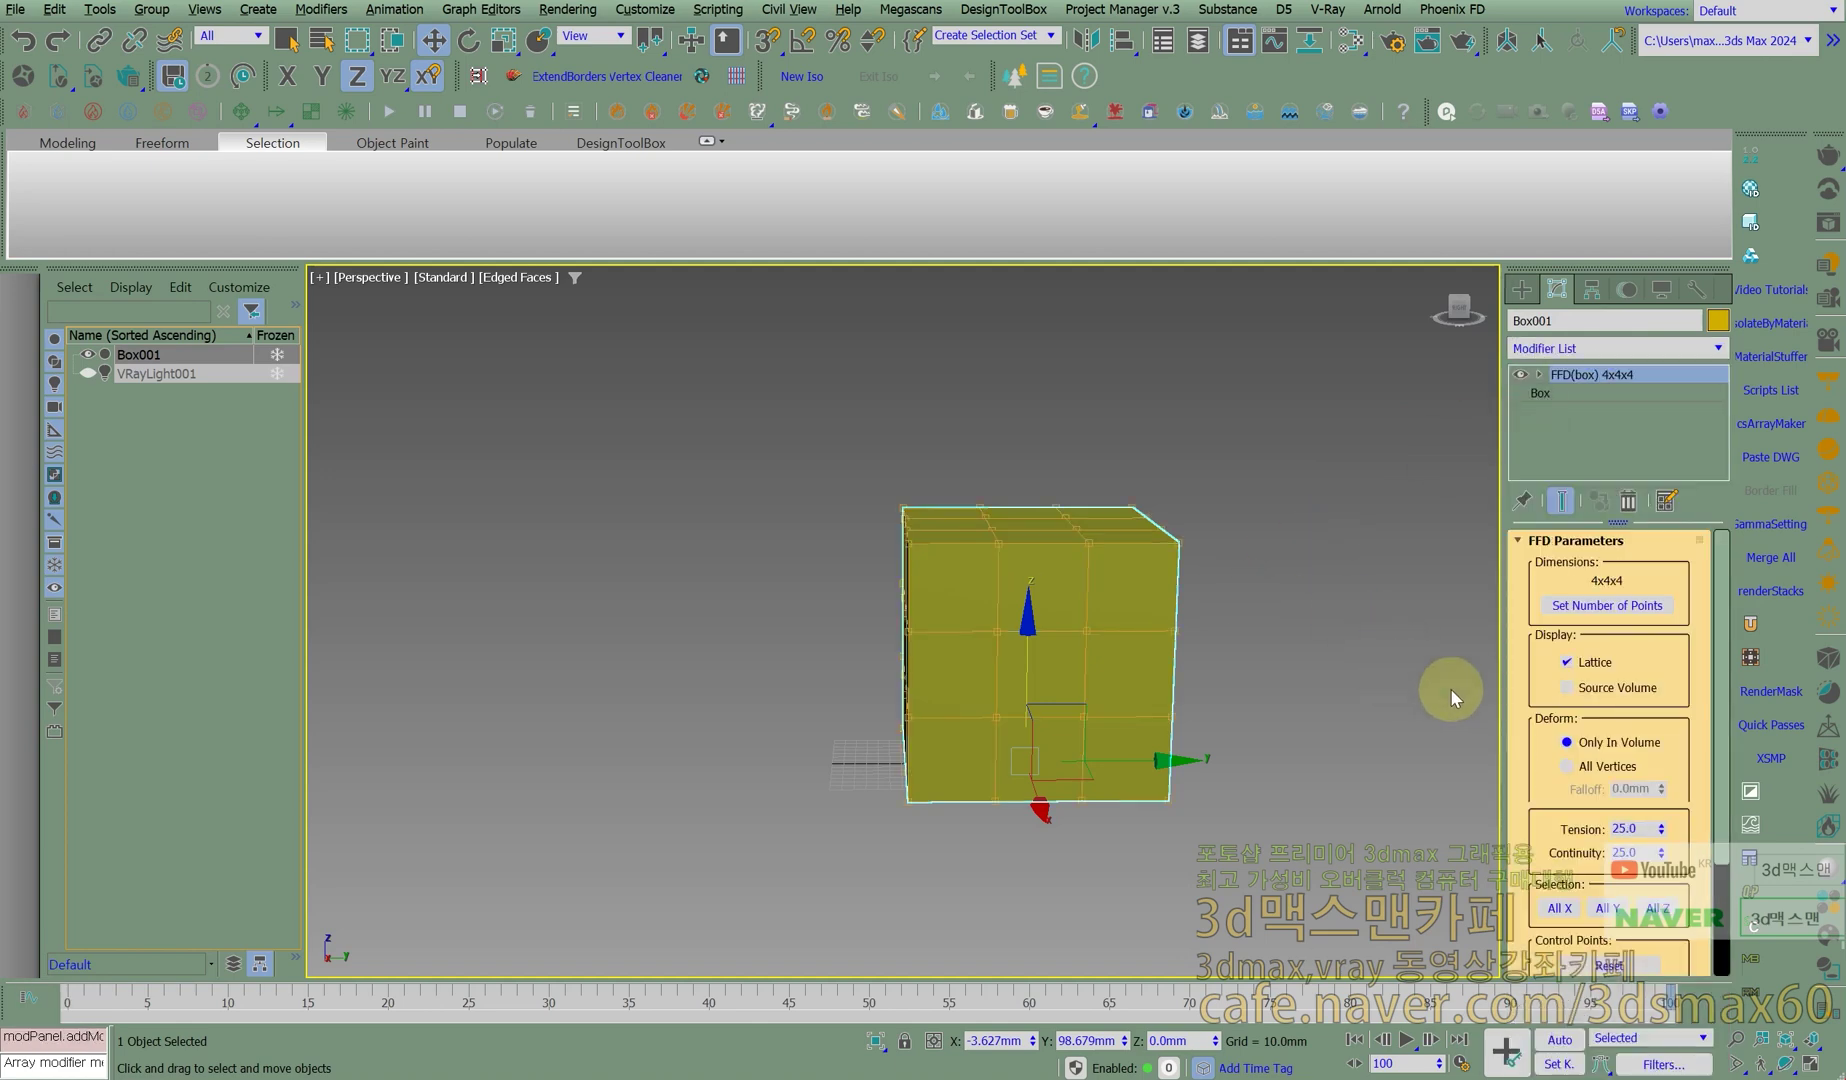
Set the FFD(box) number of points to 2 for length, width and height.
{"action": "left_click", "coordinate": [1604, 606]}
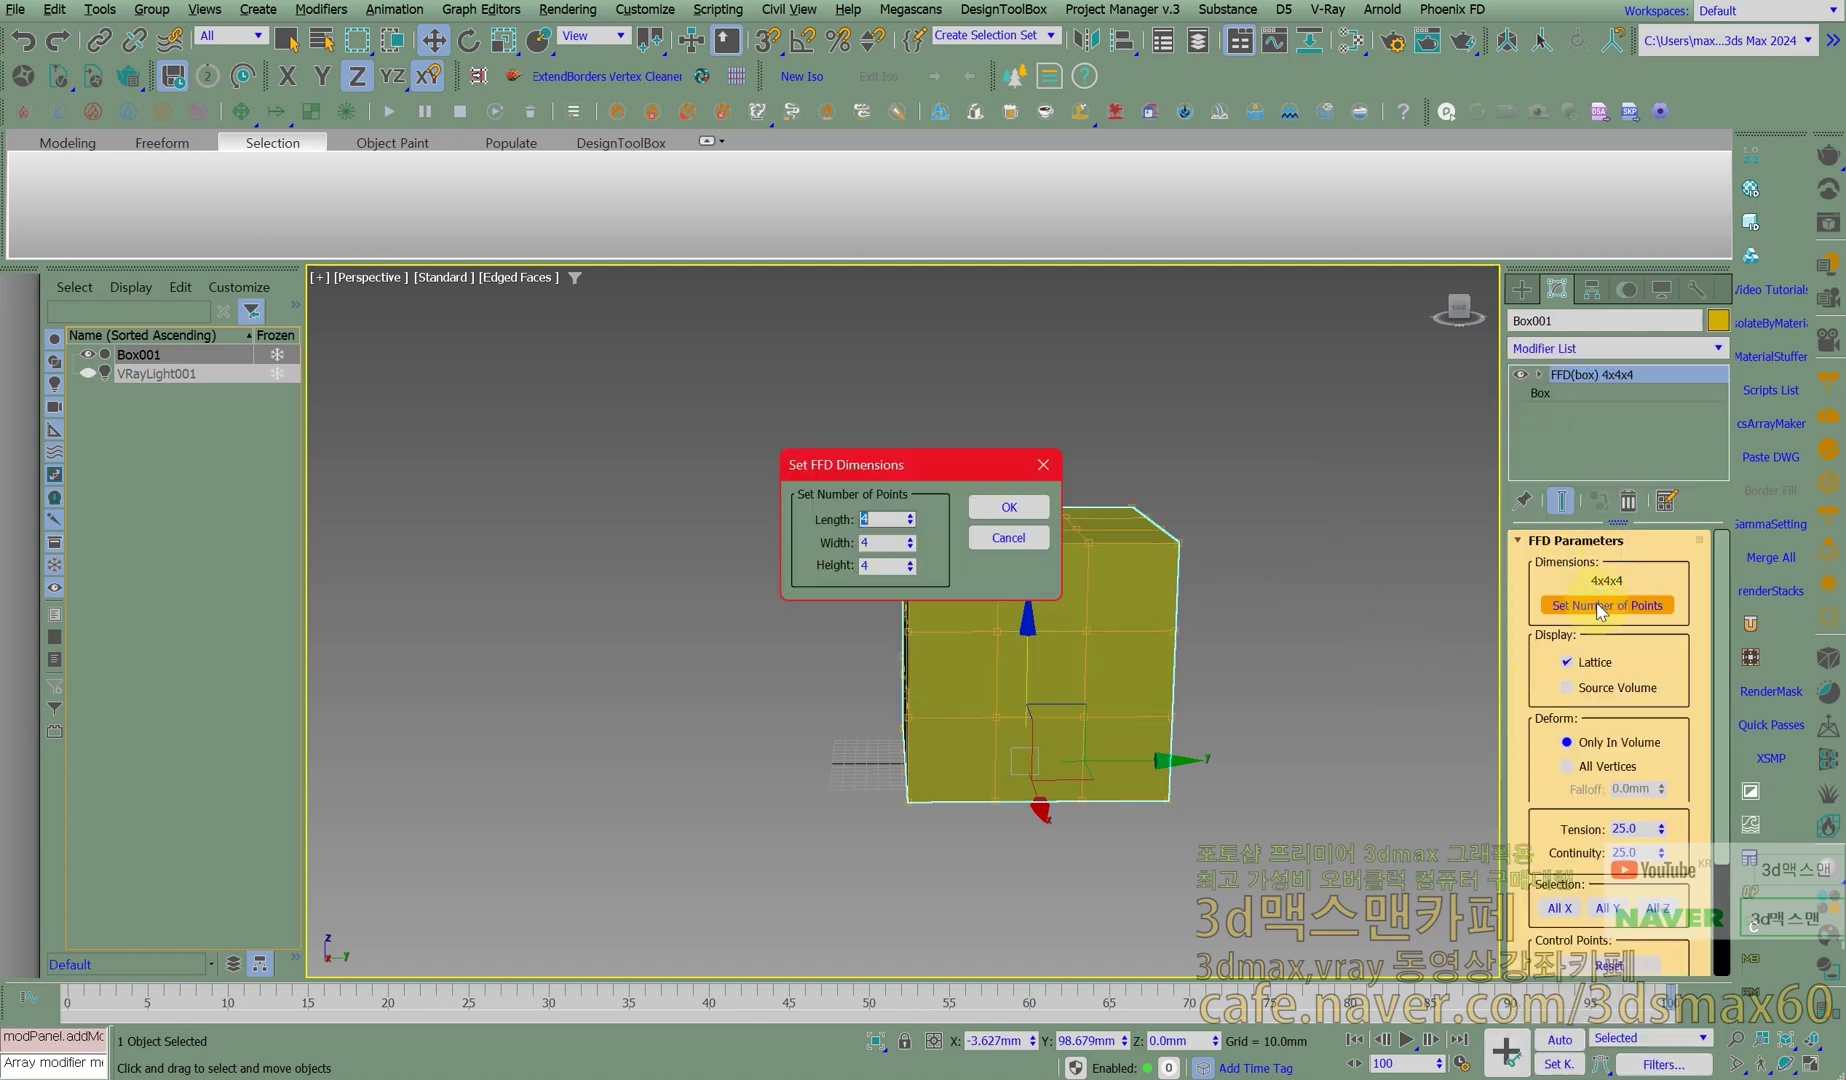
{"action": "type", "text": "2"}
{"action": "key", "text": "Tab"}
{"action": "type", "text": "2"}
{"action": "key", "text": "Tab"}
{"action": "type", "text": "2"}
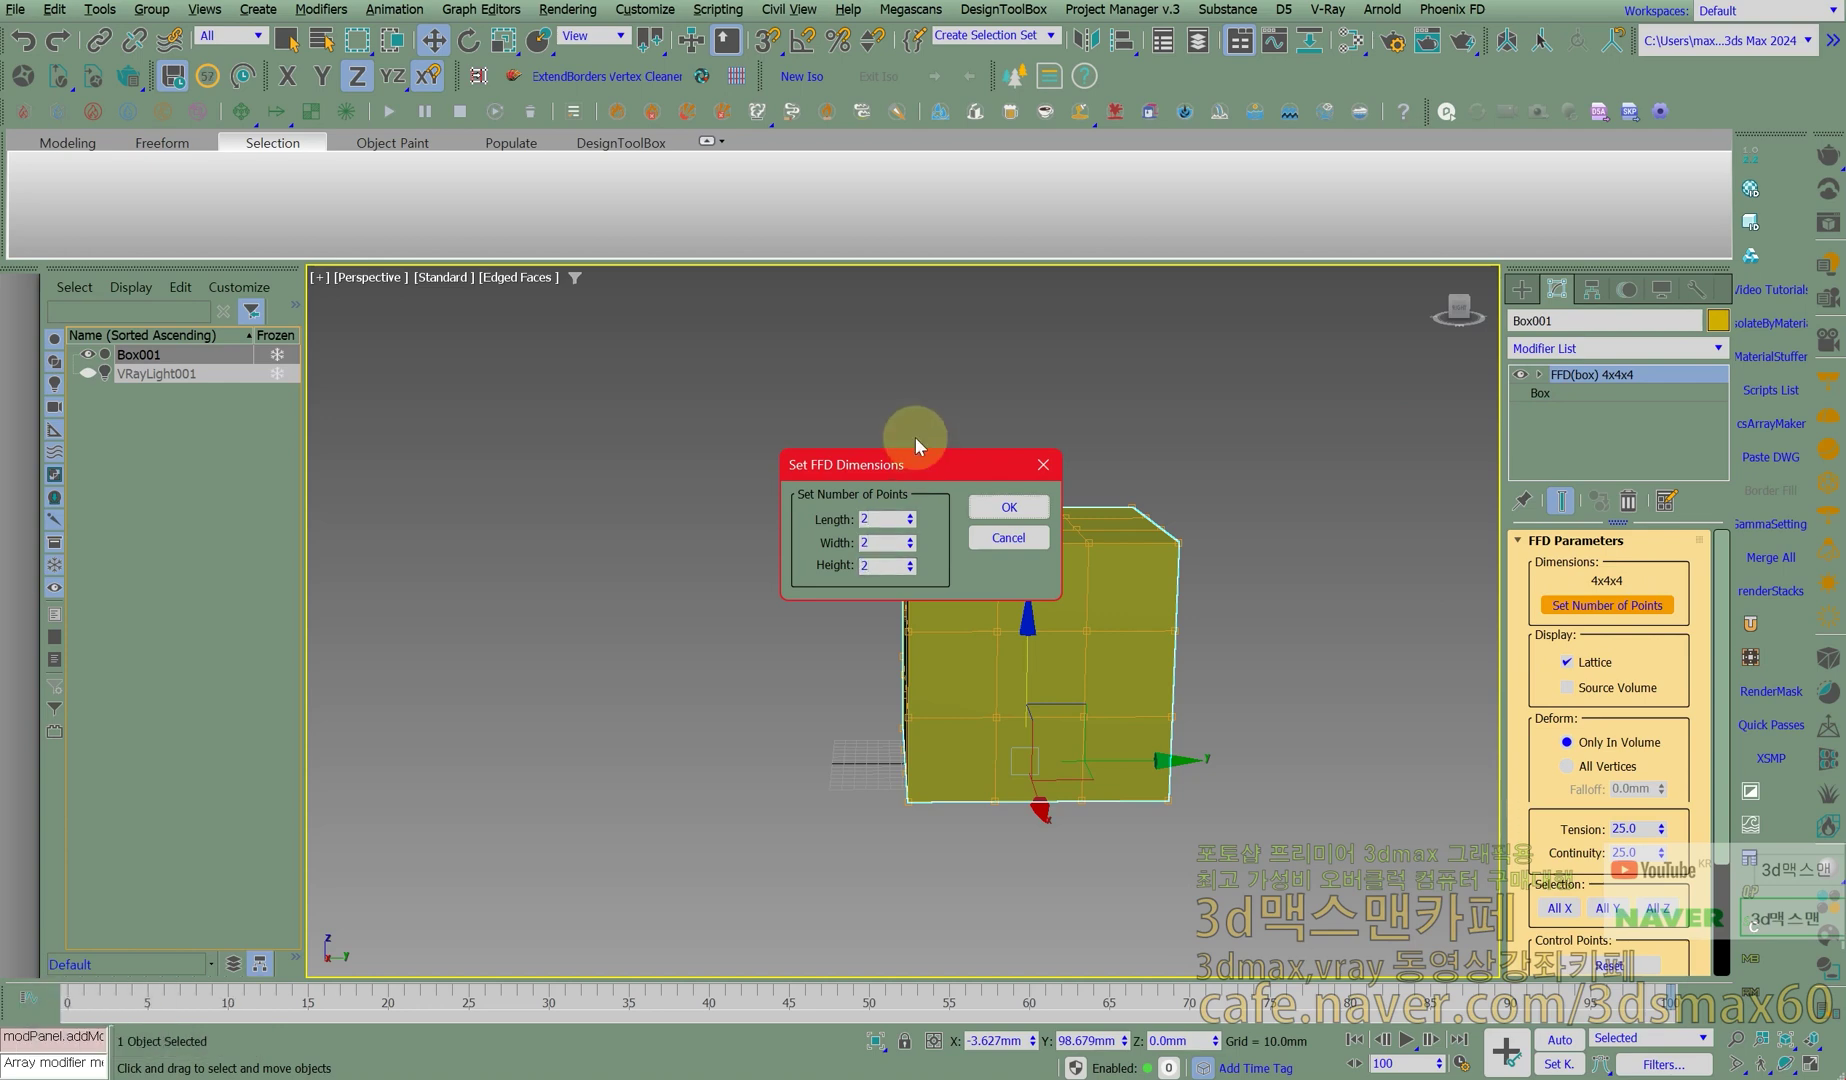
{"action": "left_click", "coordinate": [989, 506]}
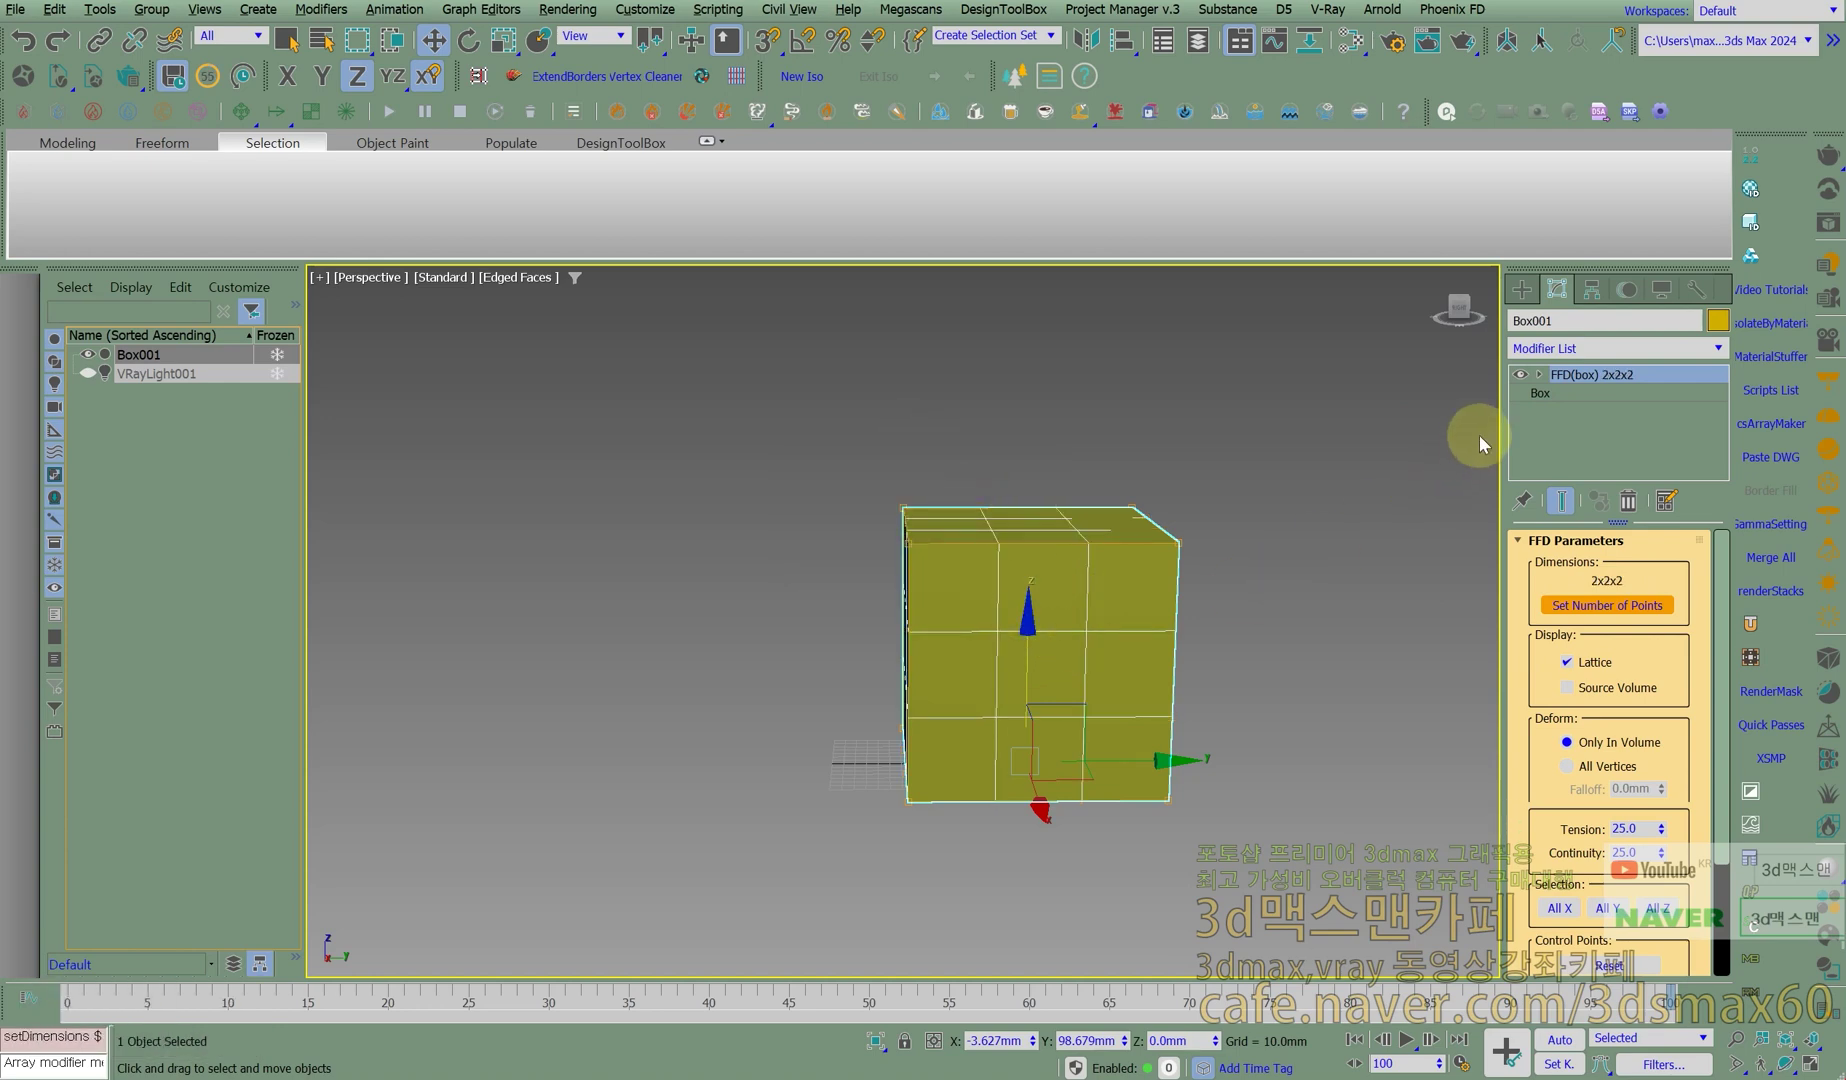
Check the FFD(box) modifier's control points at the cube's upper corner and return to the modifier level.
{"action": "left_click", "coordinate": [1538, 373]}
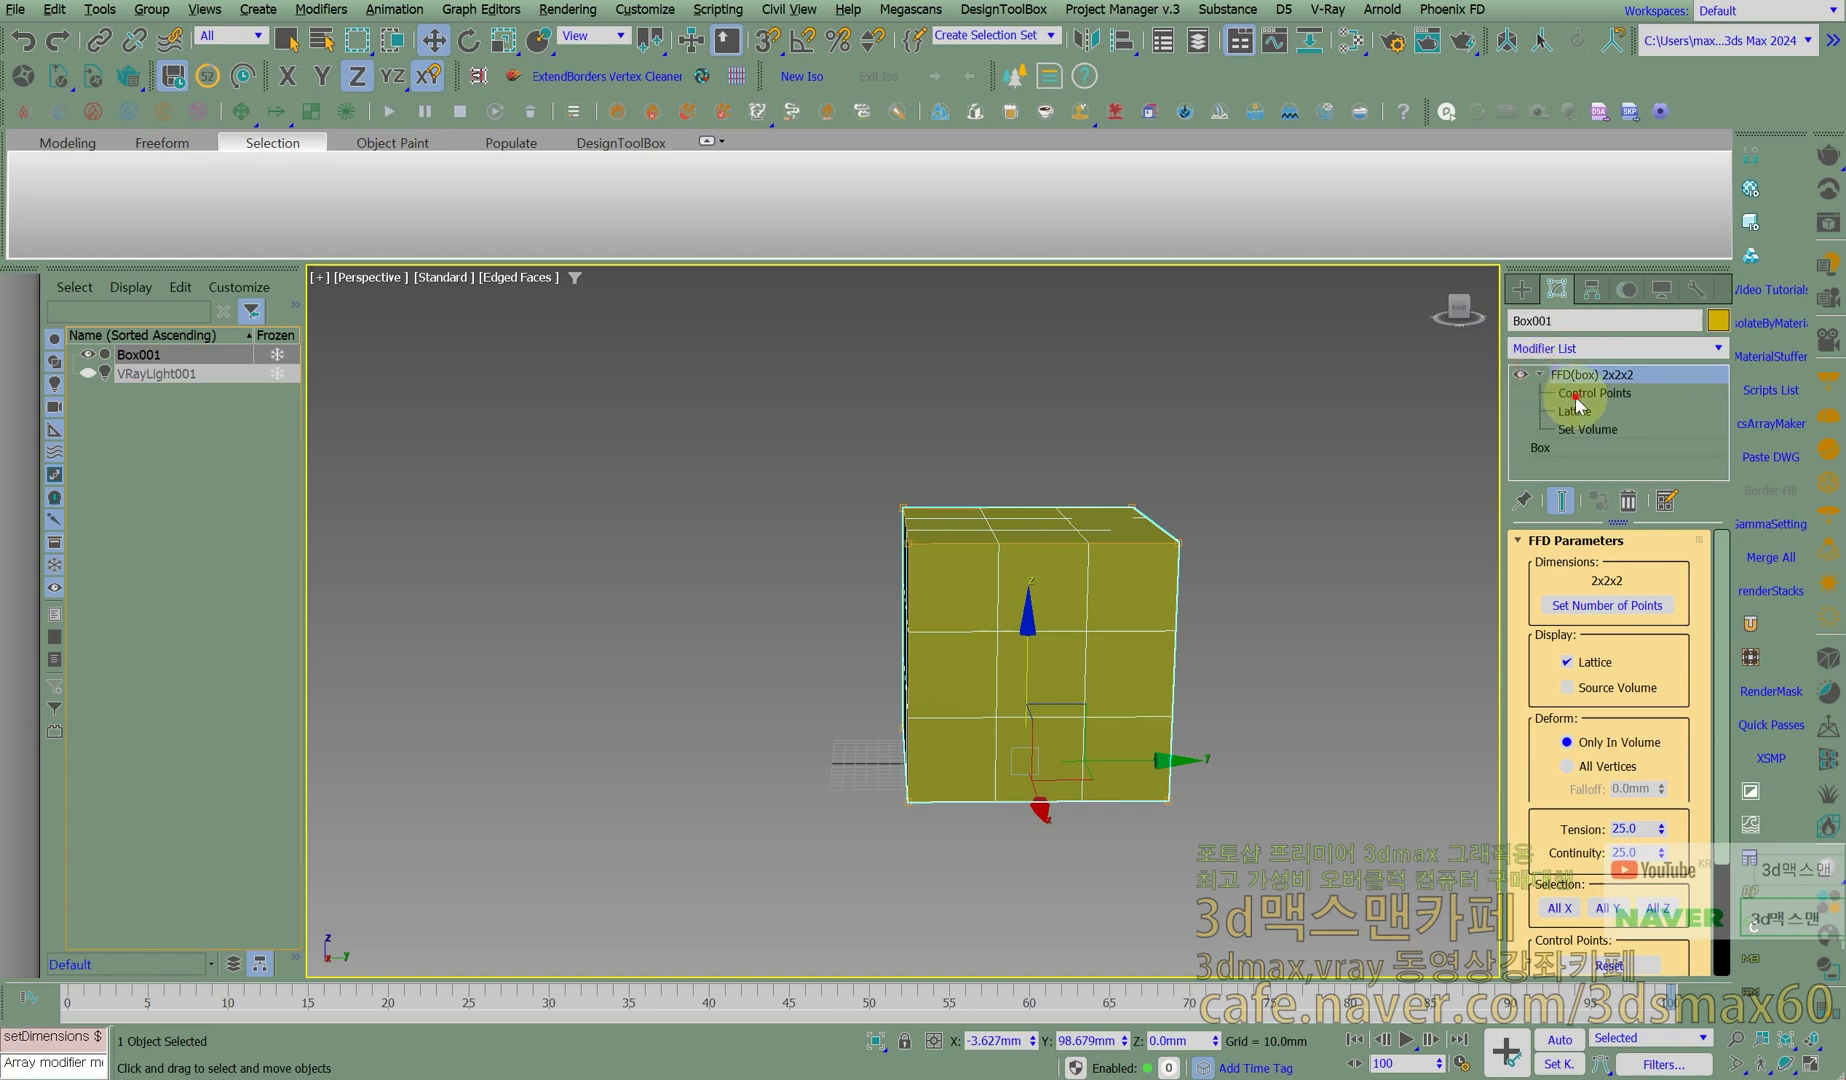
{"action": "left_click", "coordinate": [1580, 393]}
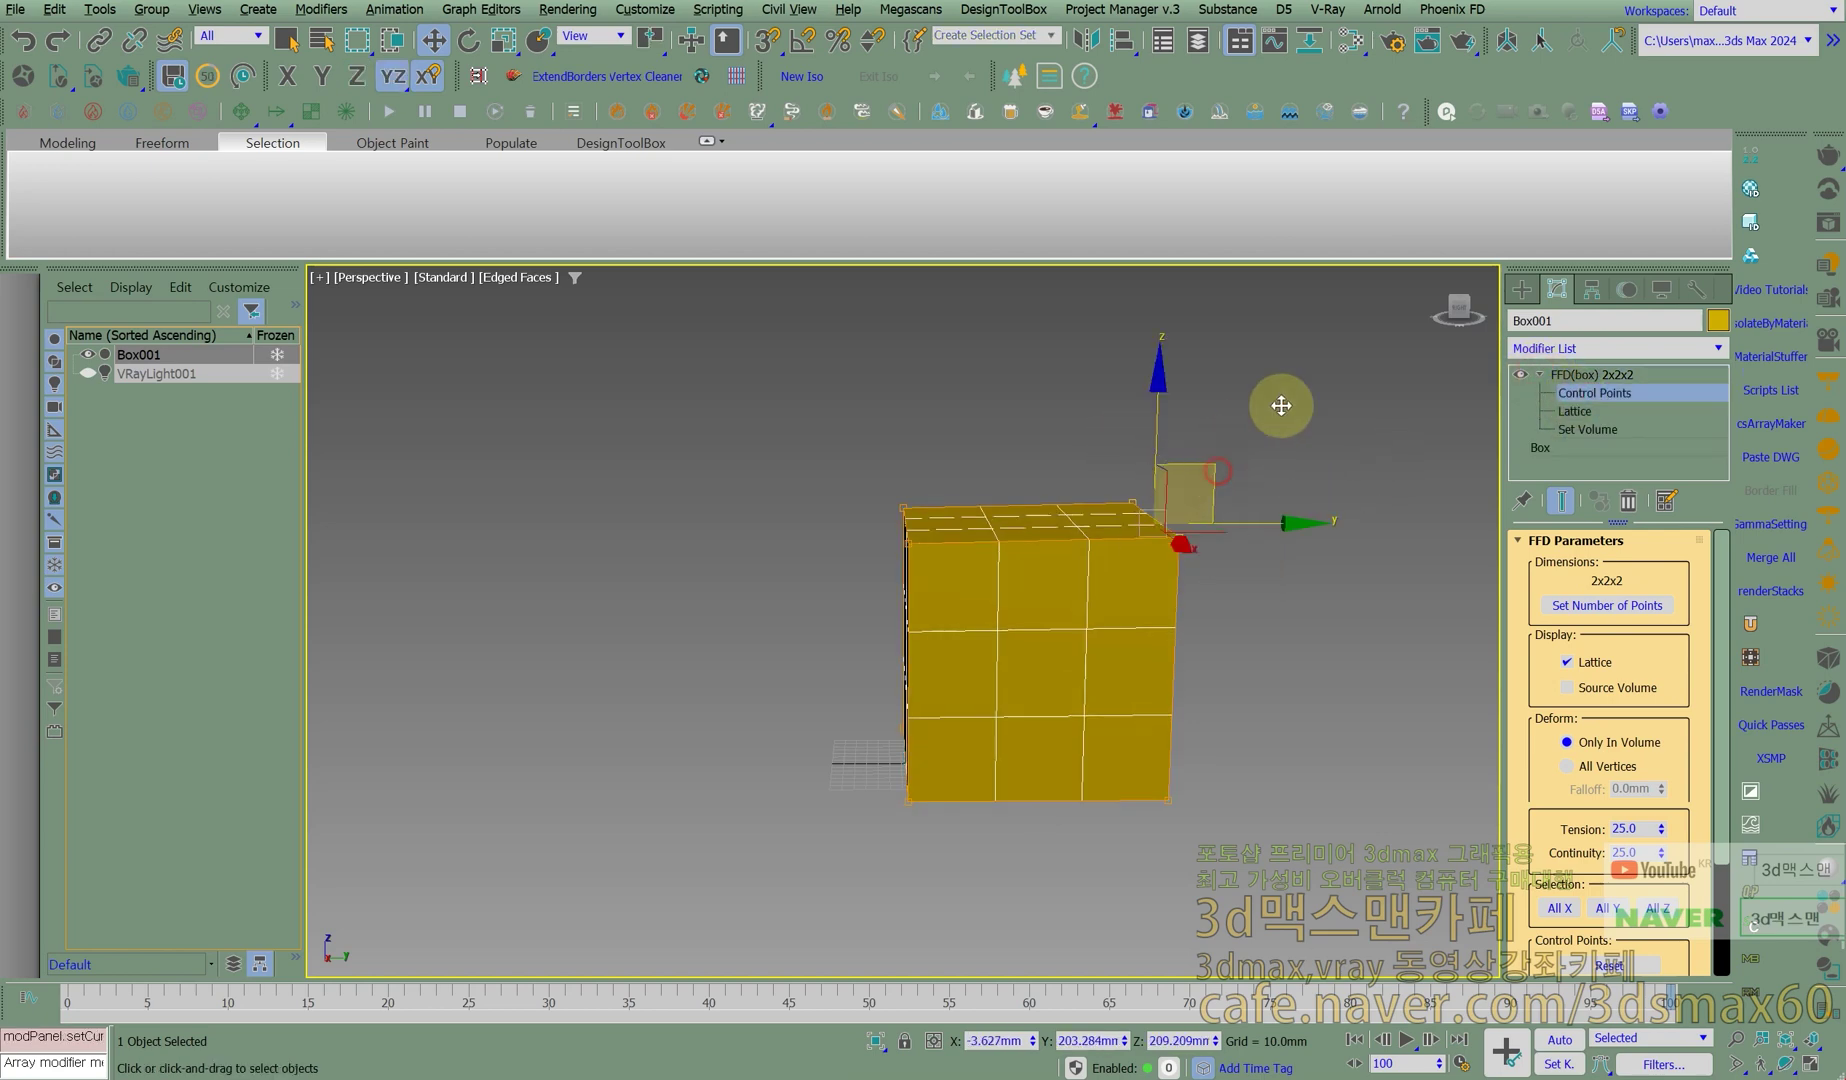
{"action": "left_click", "coordinate": [1588, 376]}
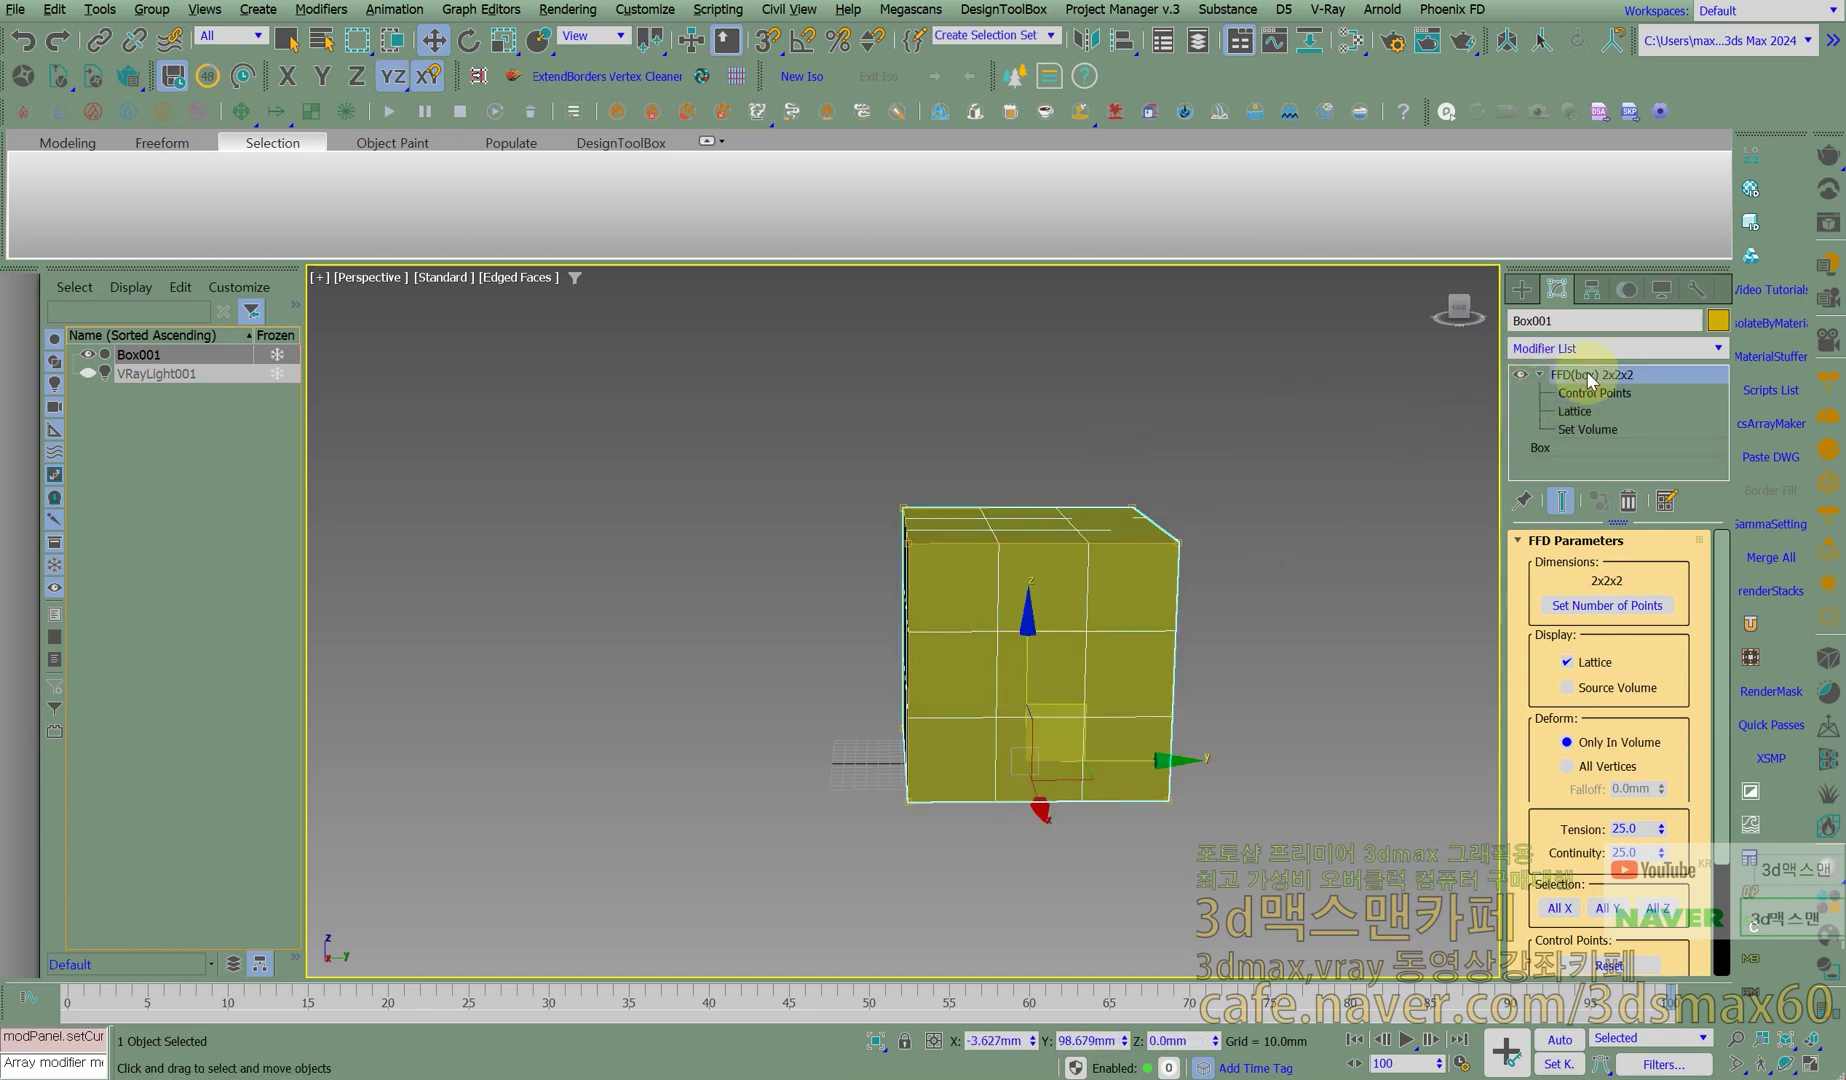
Add an FFD(cyl) modifier to the cube above the FFD(box) modifier.
{"action": "left_click", "coordinate": [1703, 357]}
{"action": "type", "text": "f"}
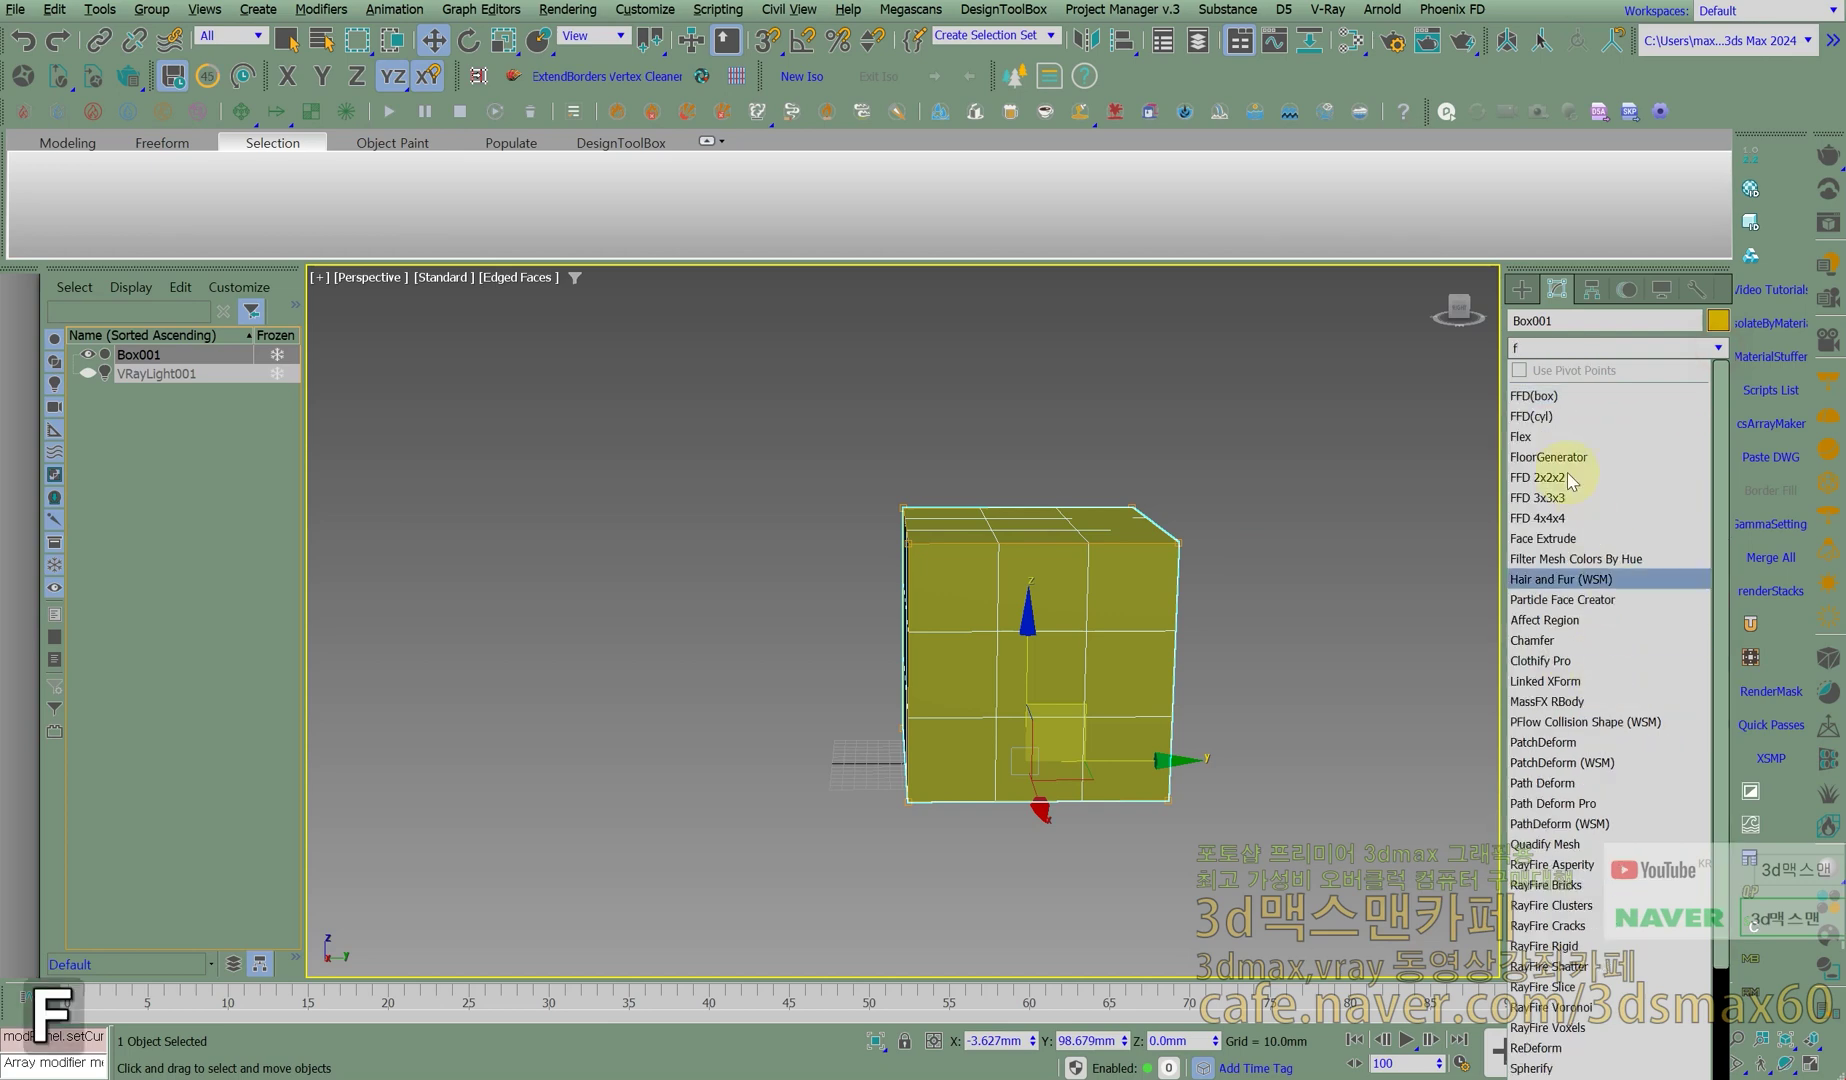
{"action": "left_click", "coordinate": [1533, 416]}
{"action": "middle_click_drag", "start_coordinate": [1086, 616], "coordinate": [738, 577], "text": "alt"}
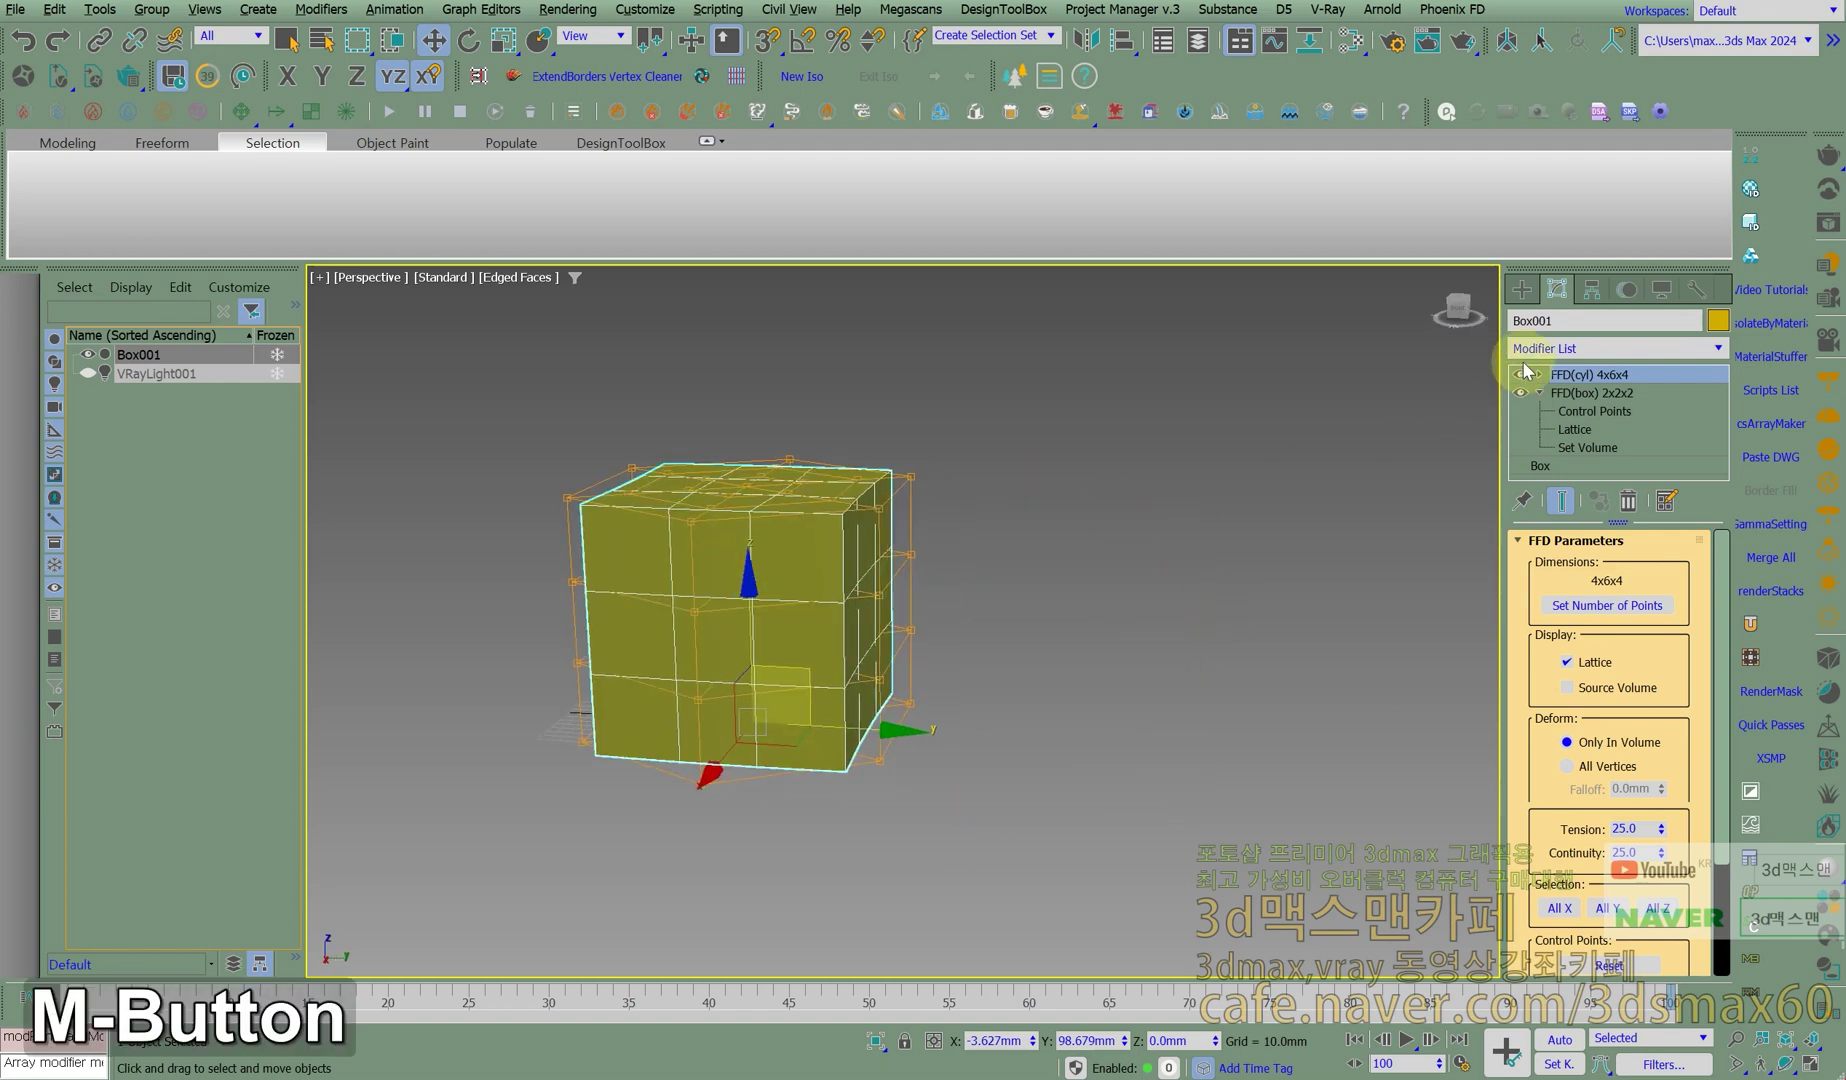
Create a standard cylinder beside the cube with a radius of about 64 mm and a height of about 228 mm.
{"action": "left_click", "coordinate": [1522, 295]}
{"action": "left_click", "coordinate": [1572, 481]}
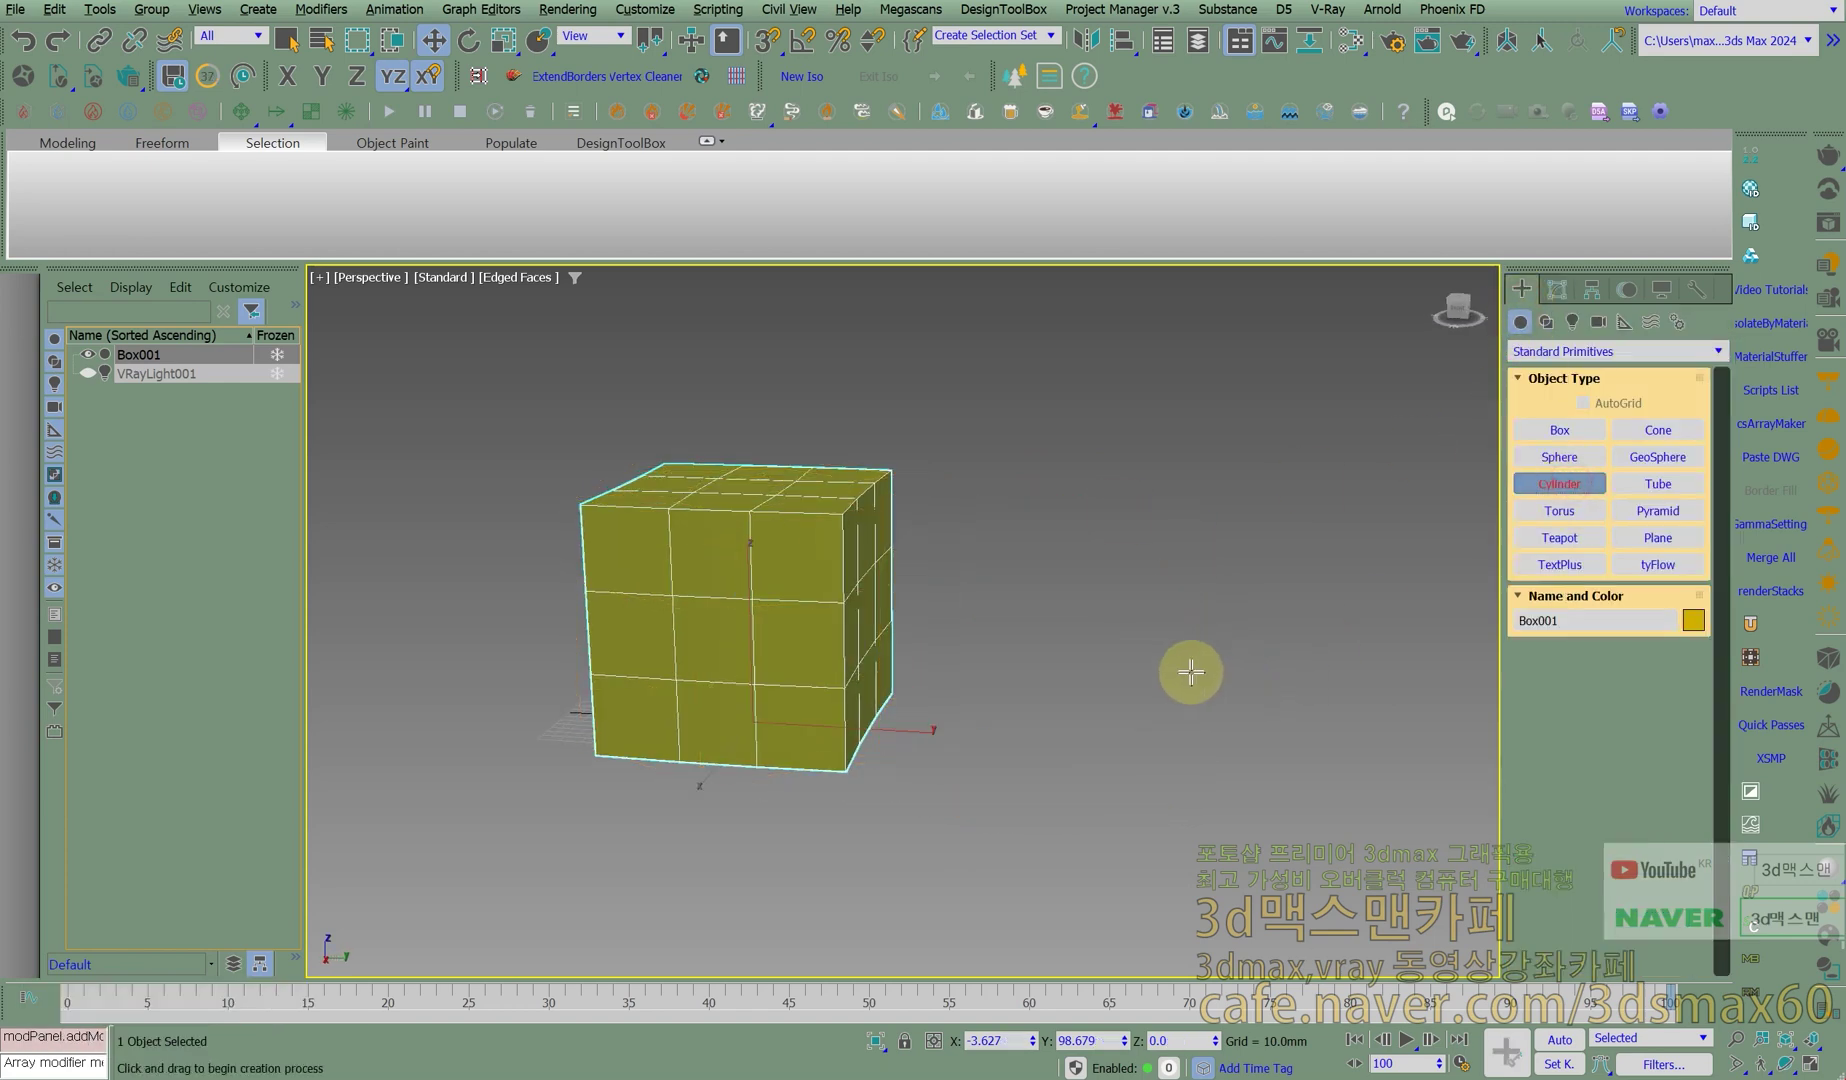
{"action": "left_click_drag", "start_coordinate": [1191, 673], "coordinate": [1193, 695]}
{"action": "left_click", "coordinate": [1211, 446]}
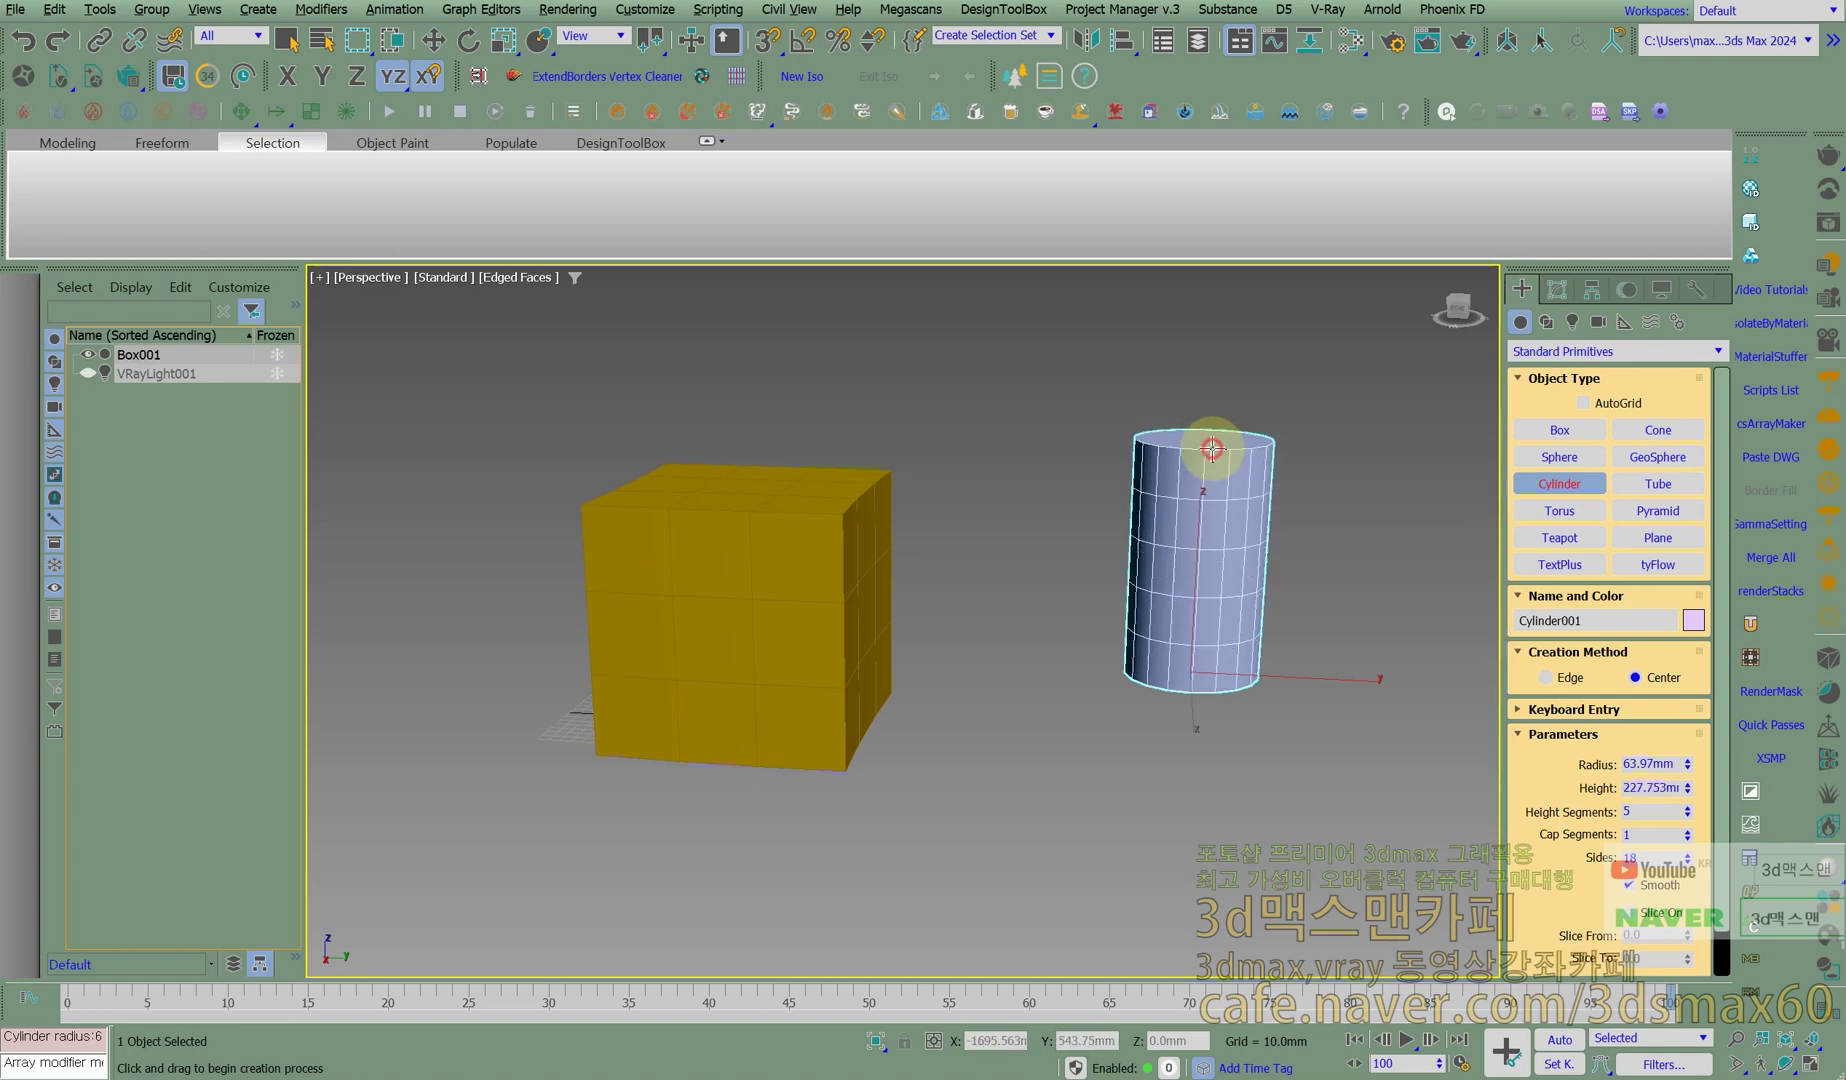
{"action": "right_click", "coordinate": [1252, 545]}
Apply an FFD(cyl) modifier to the new cylinder.
{"action": "type", "text": "xf"}
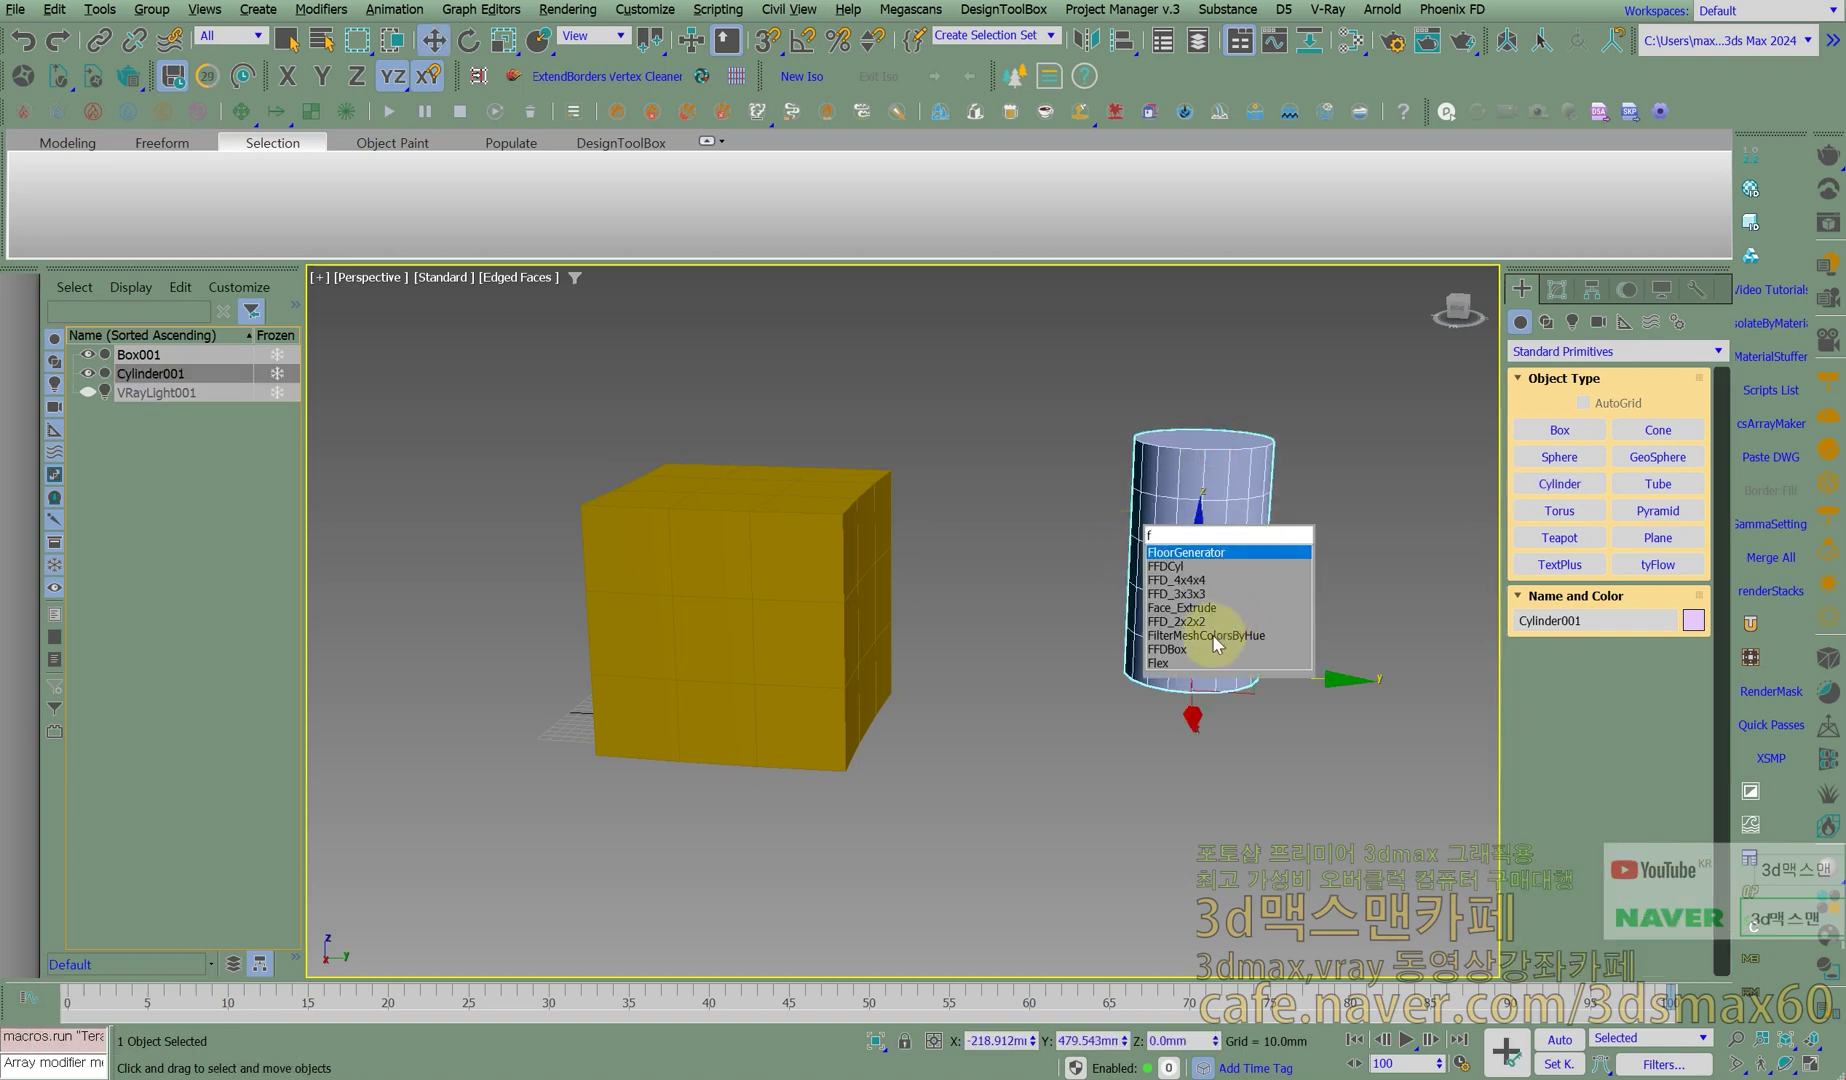
{"action": "left_click", "coordinate": [1188, 568]}
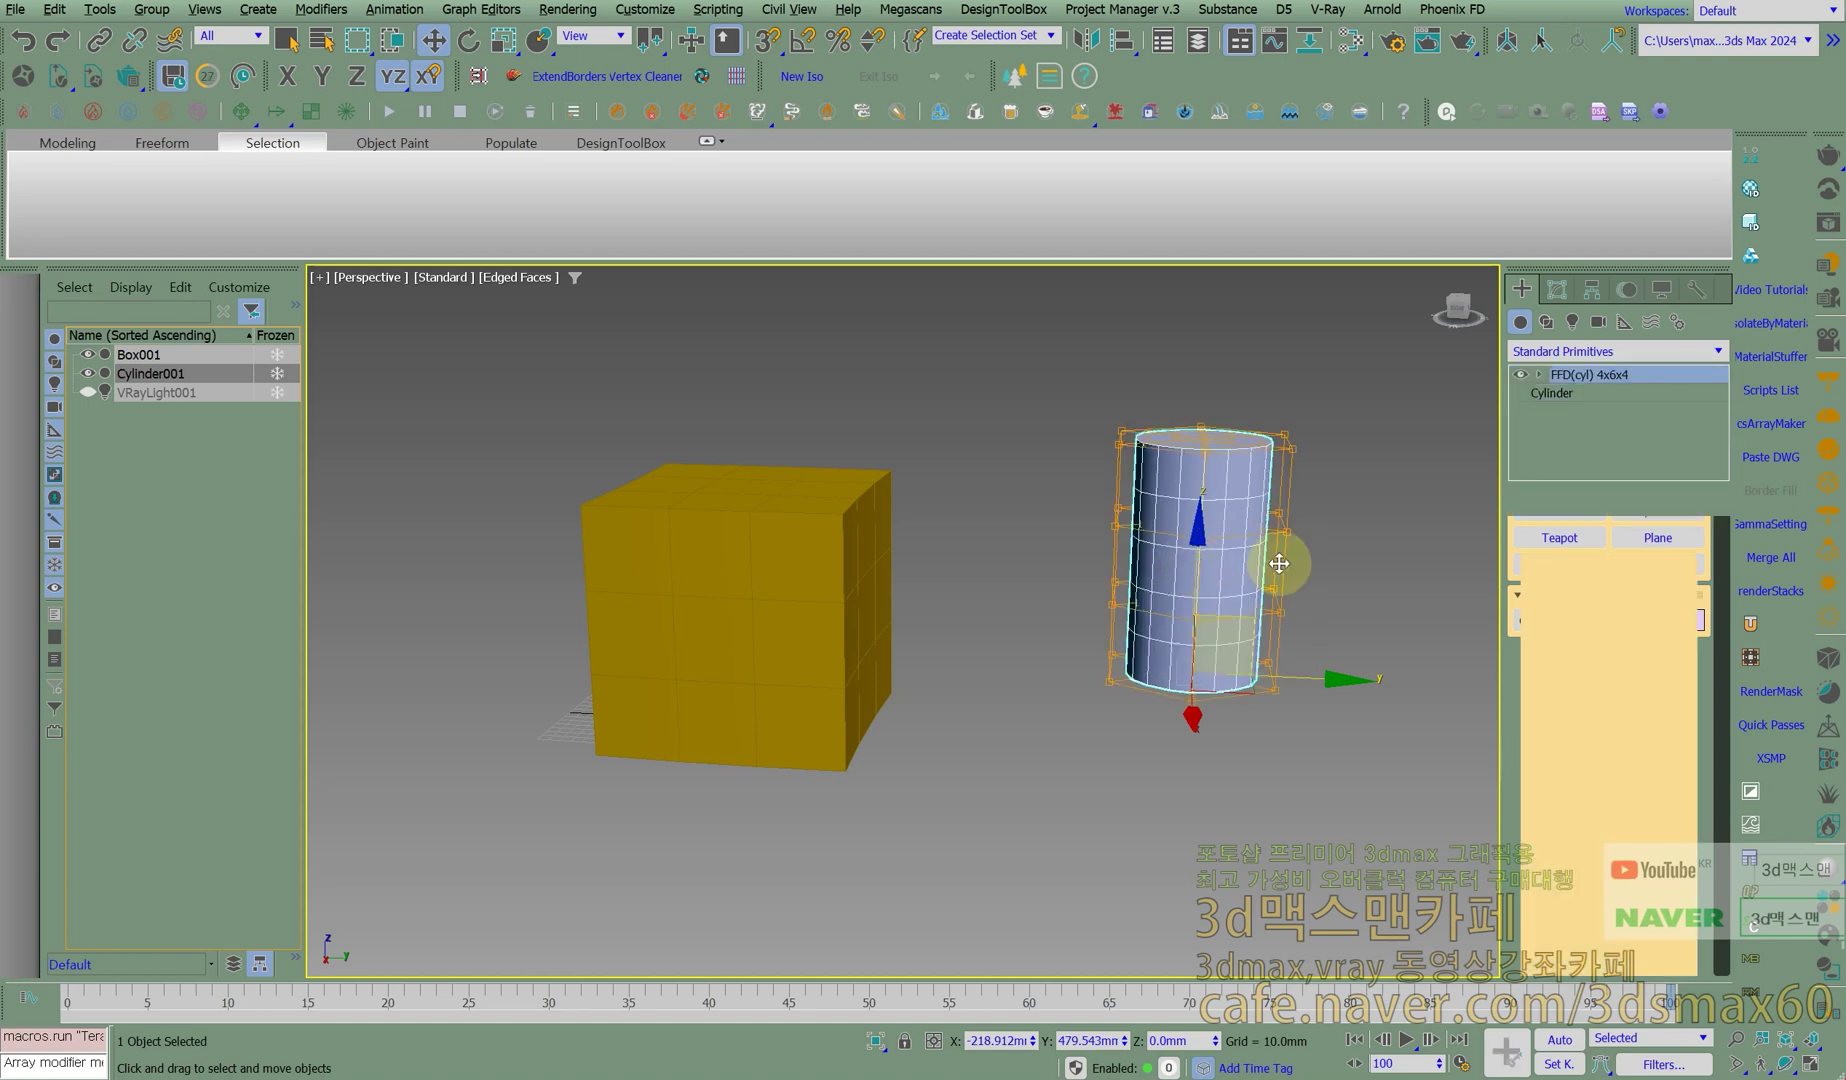
{"action": "mouse_move", "coordinate": [1244, 556]}
{"action": "middle_mouse_down", "text": "alt"}
{"action": "mouse_move", "coordinate": [1225, 610]}
{"action": "mouse_move", "coordinate": [1248, 530]}
{"action": "middle_mouse_up", "text": "alt"}
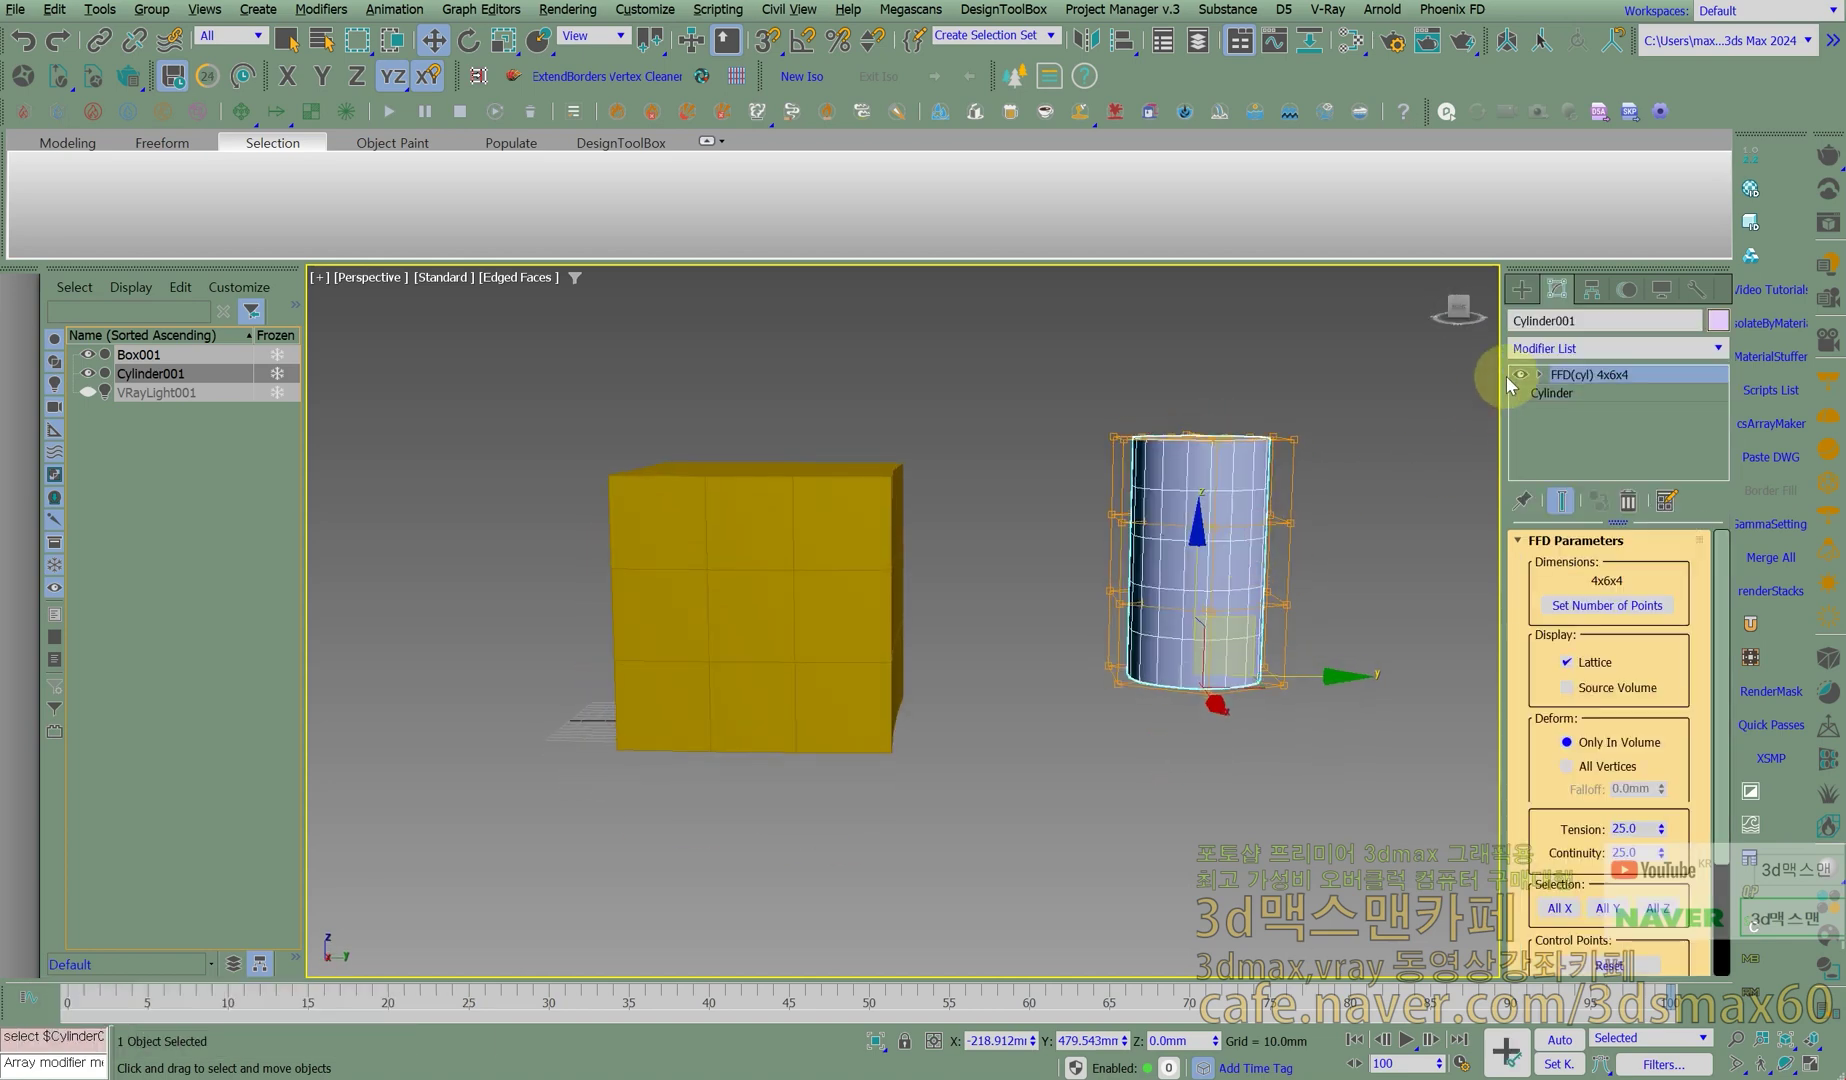
Scale the cylinder's upper-middle ring of FFD(cyl) control points uniformly inward to form a vase neck and leave the Control Points level.
{"action": "key", "text": "1"}
{"action": "left_click_drag", "start_coordinate": [1350, 554], "coordinate": [1059, 495]}
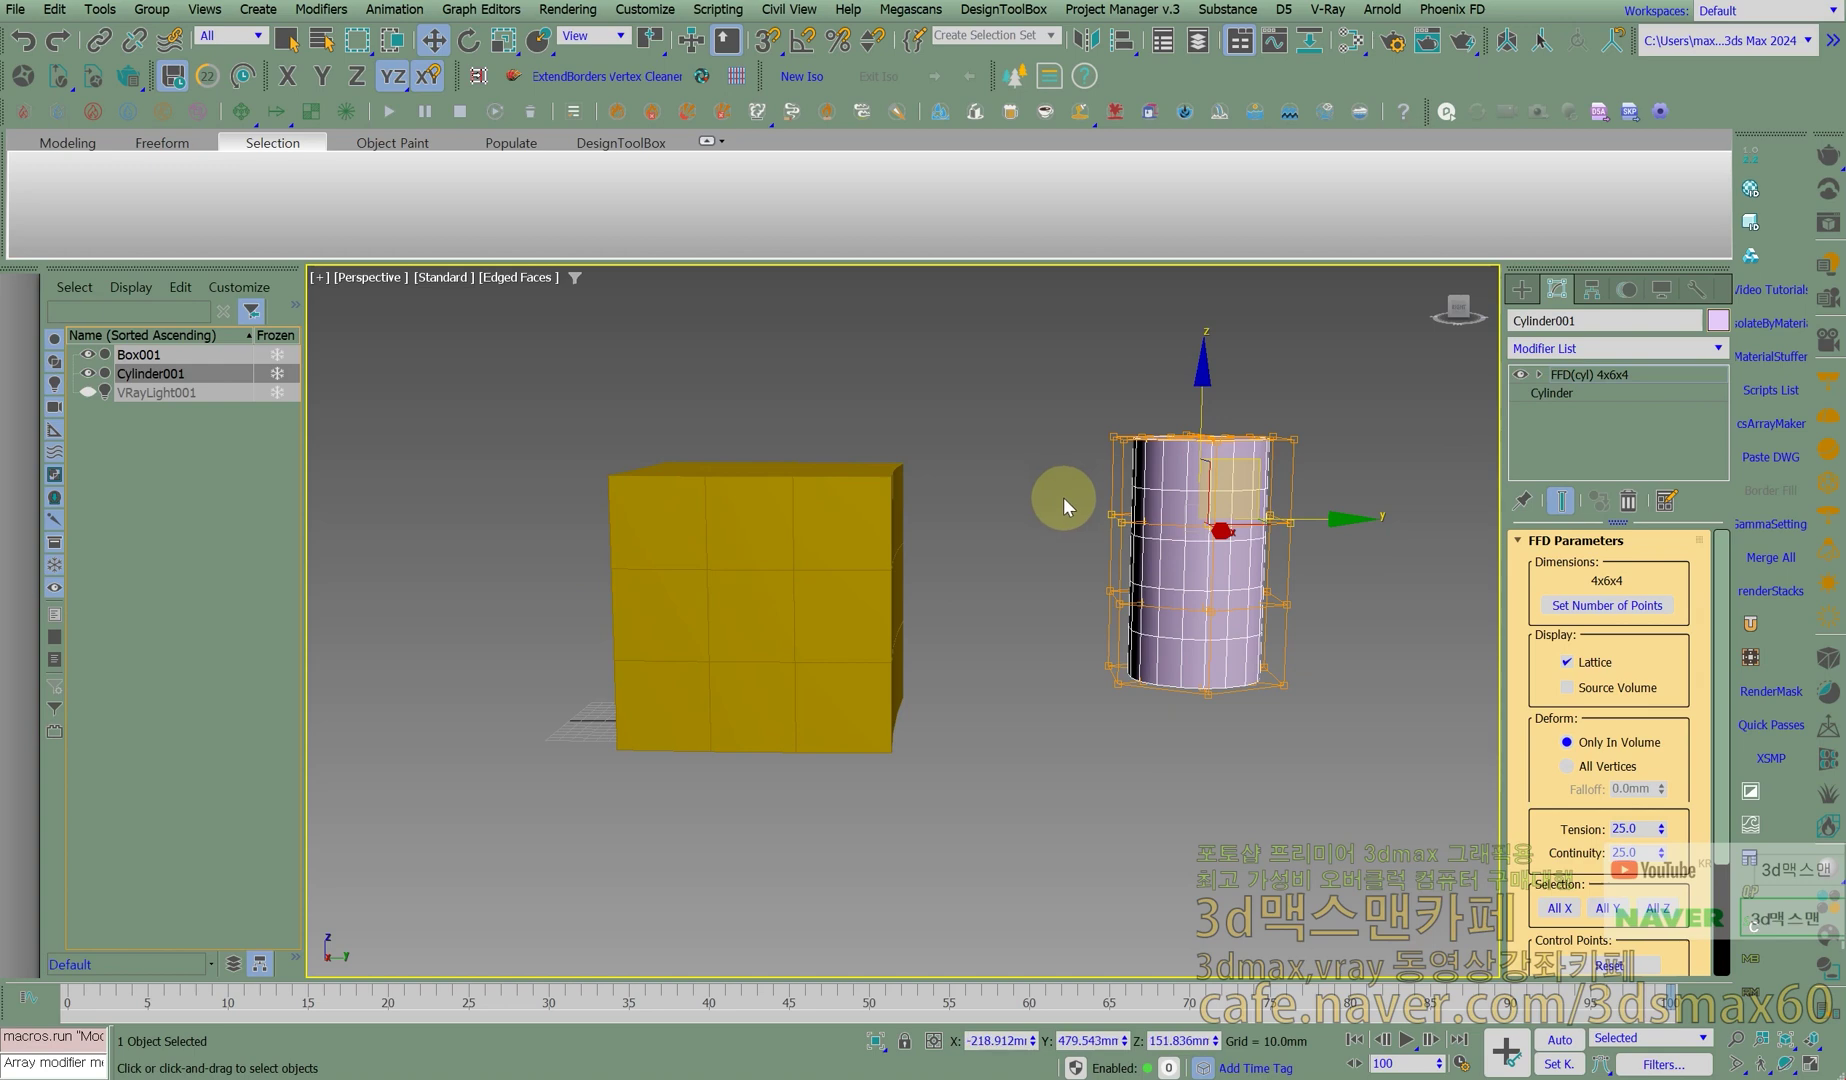
{"action": "middle_click_drag", "start_coordinate": [1263, 453], "coordinate": [1170, 595], "text": "alt"}
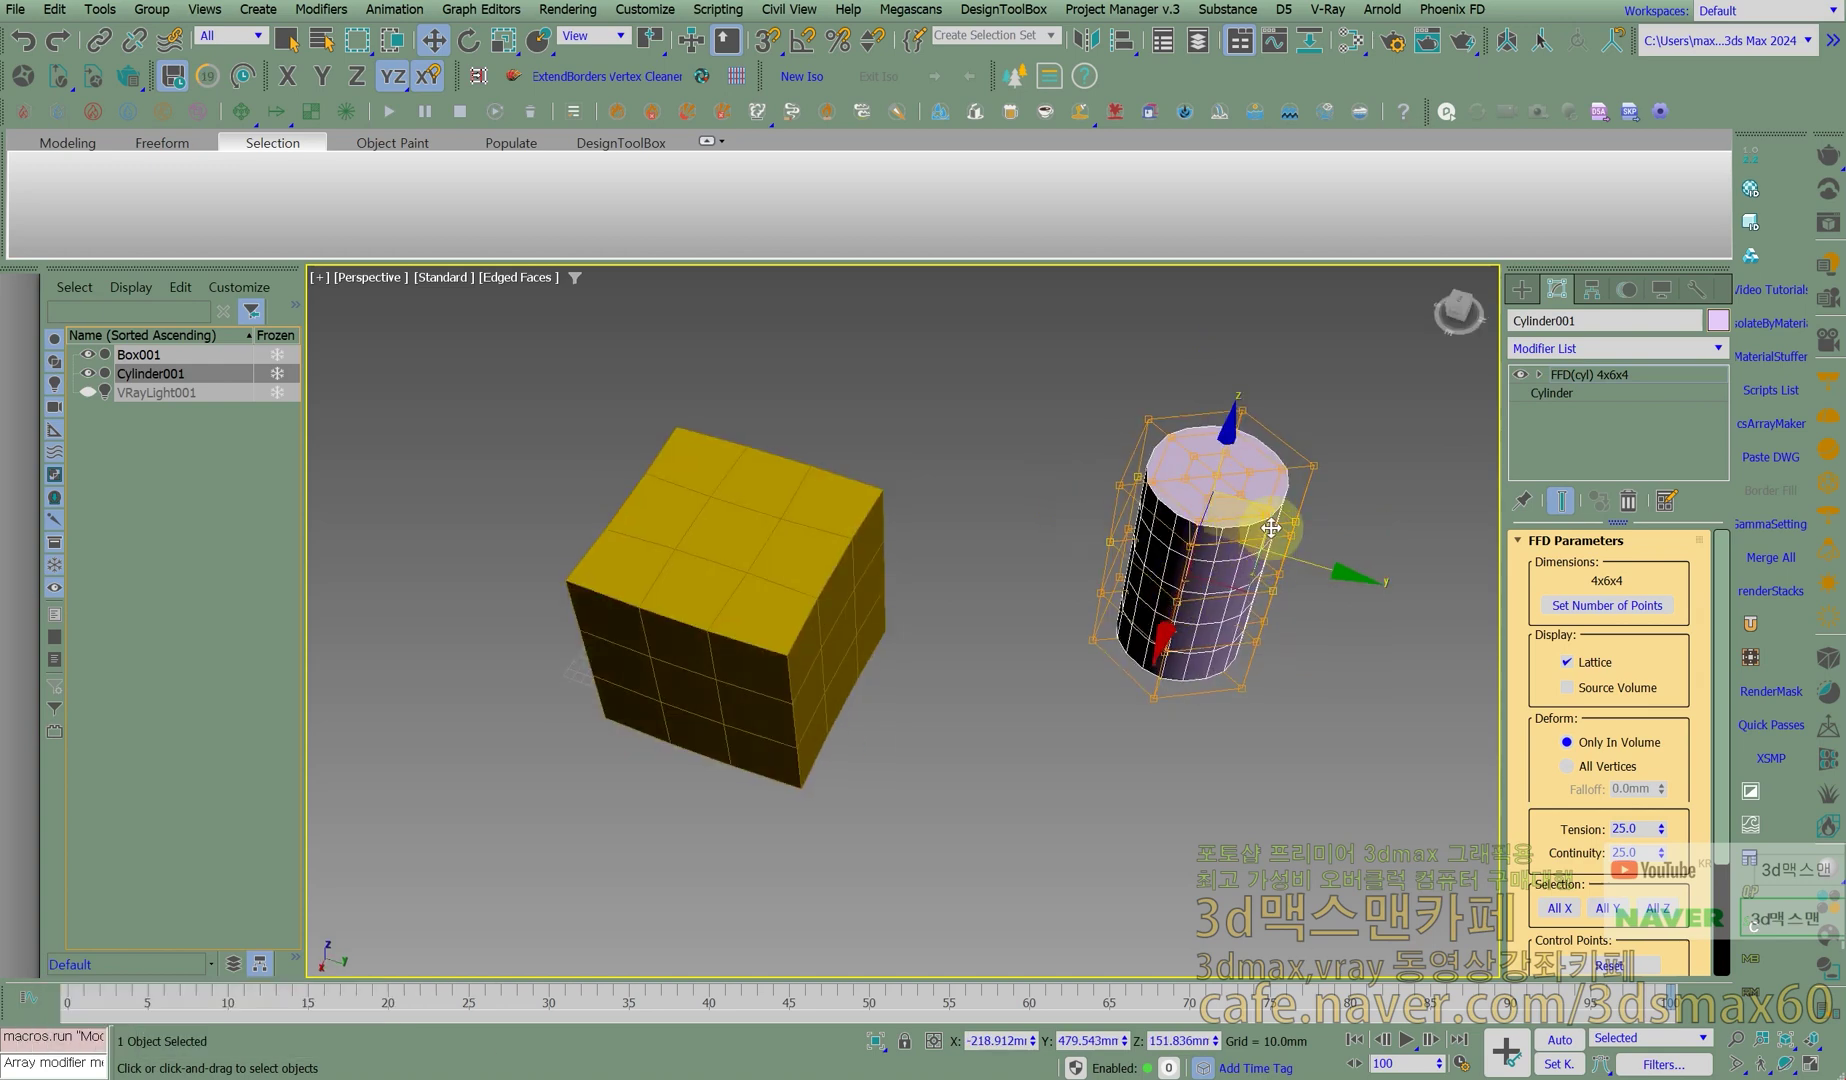
{"action": "left_click_drag", "start_coordinate": [1252, 579], "coordinate": [1380, 585]}
{"action": "right_click", "coordinate": [1380, 585]}
{"action": "key", "text": "r"}
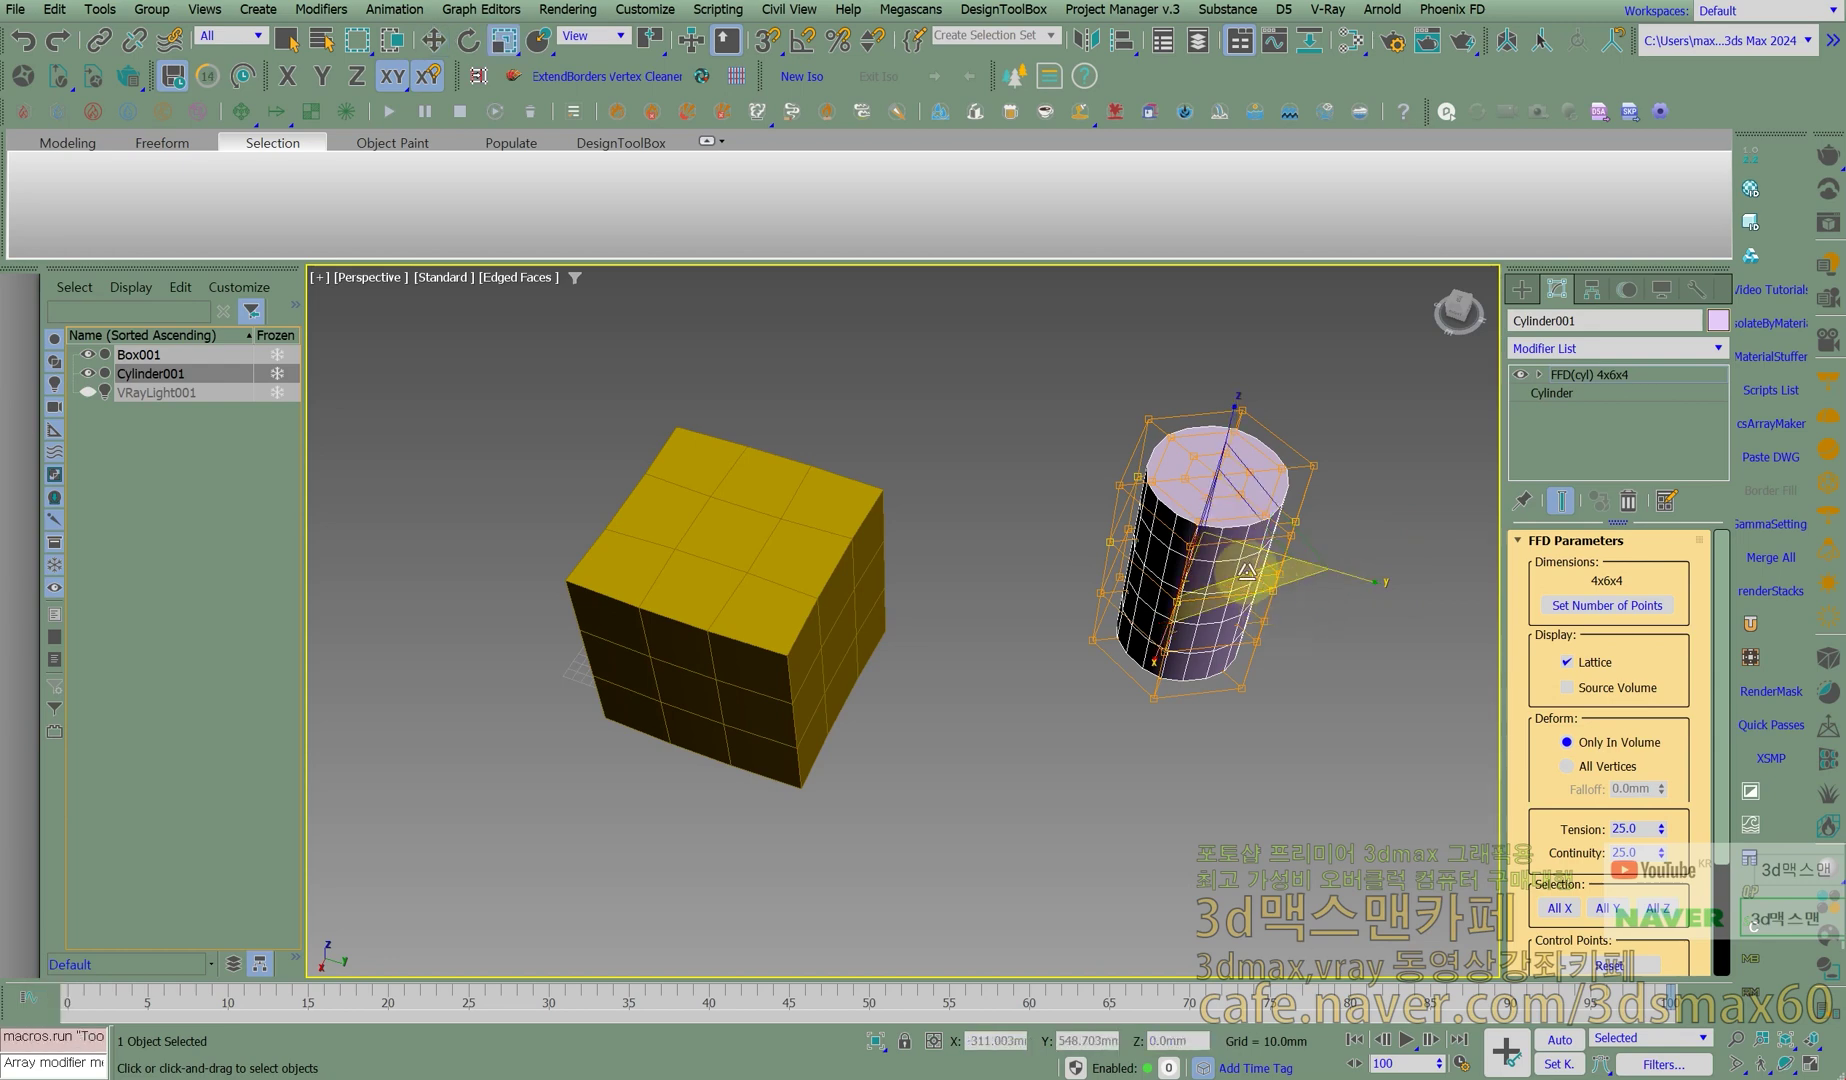
{"action": "mouse_move", "coordinate": [1213, 547]}
{"action": "left_mouse_down"}
{"action": "mouse_move", "coordinate": [1233, 498]}
{"action": "mouse_move", "coordinate": [1232, 522]}
{"action": "left_mouse_up"}
{"action": "right_click", "coordinate": [1232, 522]}
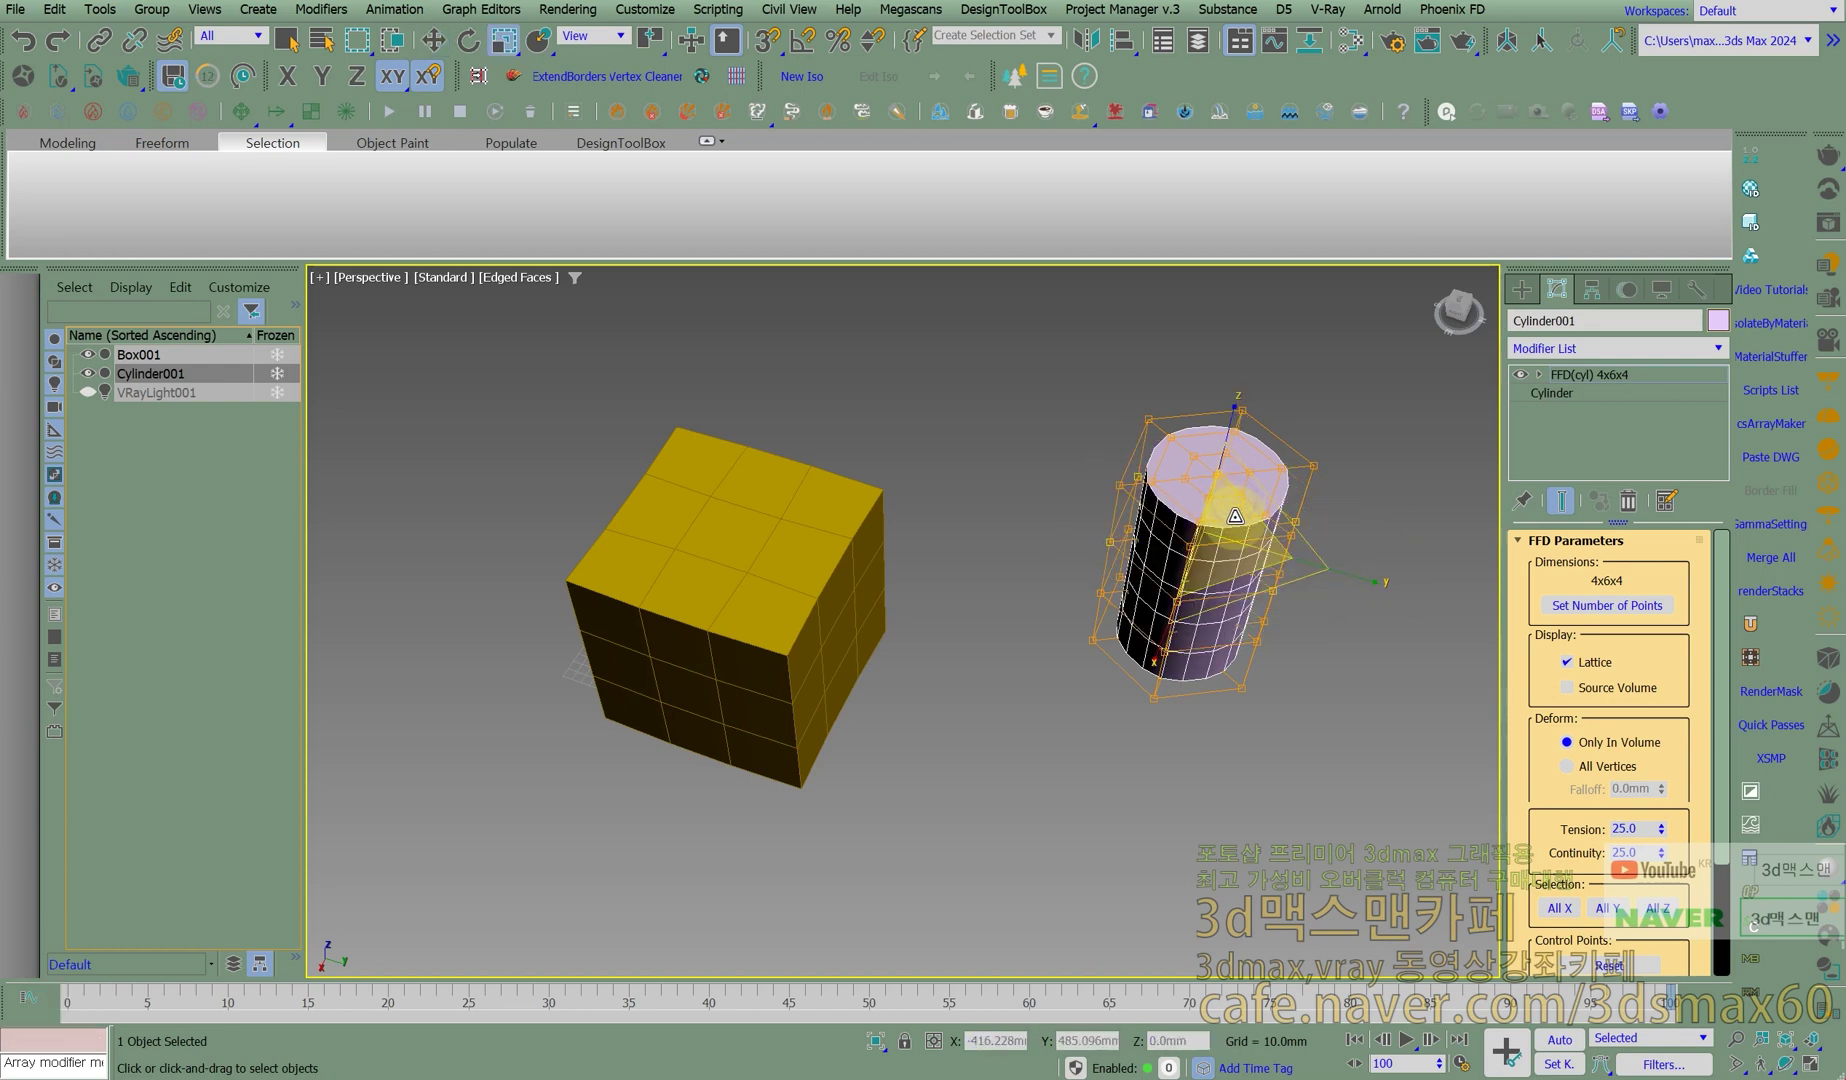
{"action": "left_click_drag", "start_coordinate": [1270, 590], "coordinate": [1244, 552]}
{"action": "middle_click_drag", "start_coordinate": [1244, 552], "coordinate": [1190, 533], "text": "alt"}
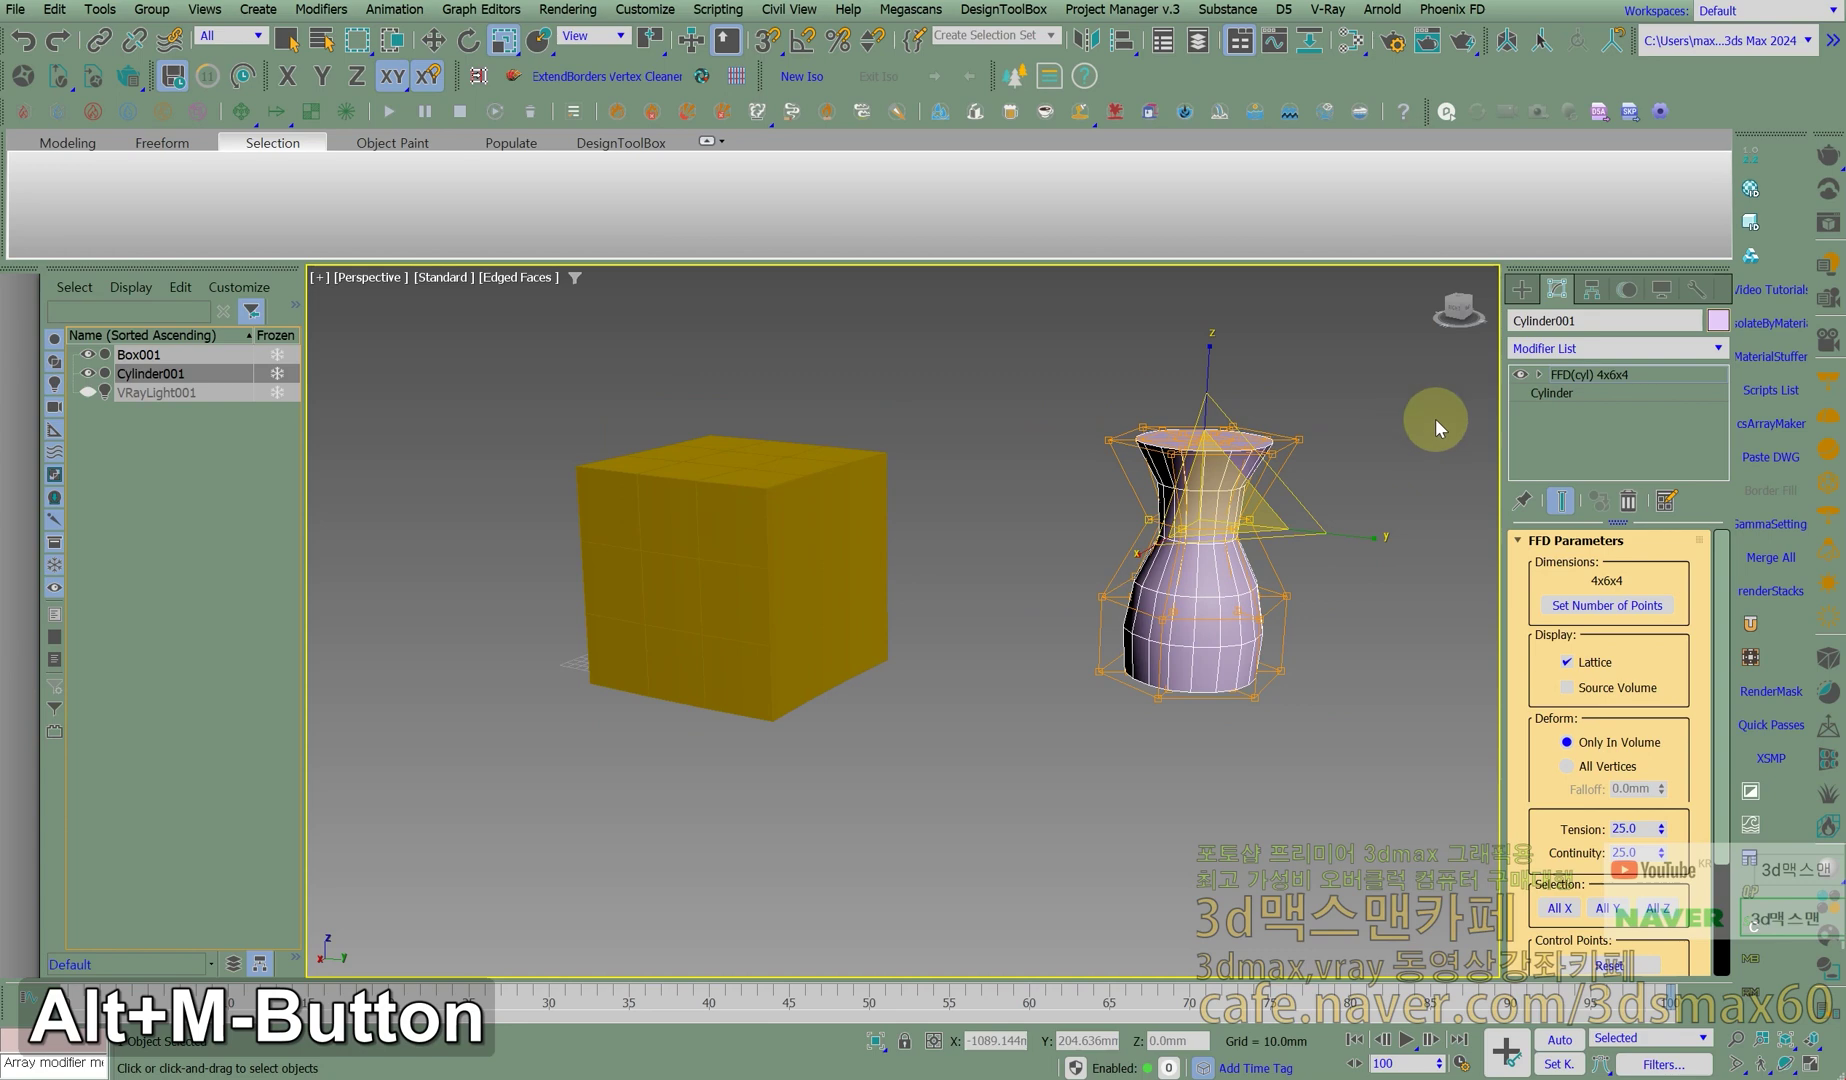
{"action": "left_click", "coordinate": [1577, 380]}
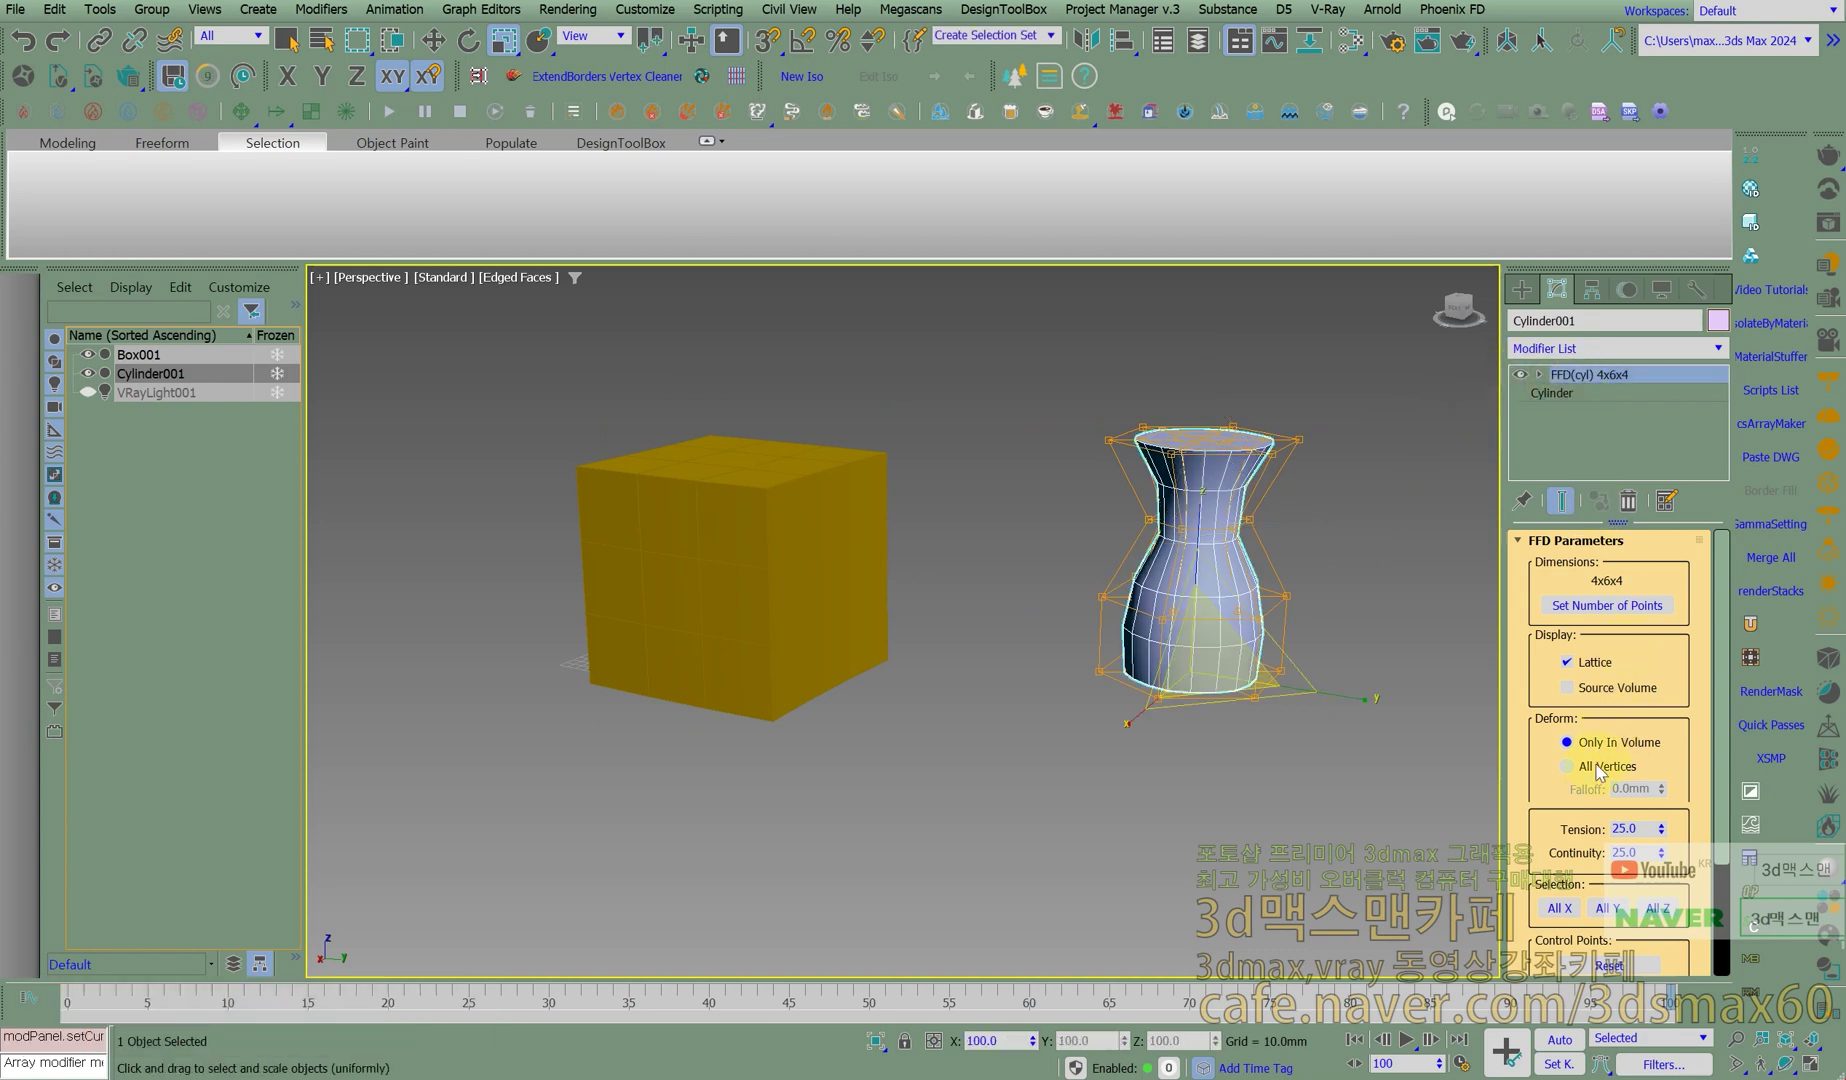
Examine the vase-shaped cylinder and its FFD(cyl) lattice from several angles, and select the cube for comparison.
{"action": "middle_click_drag", "start_coordinate": [1325, 653], "coordinate": [1238, 536], "text": "alt"}
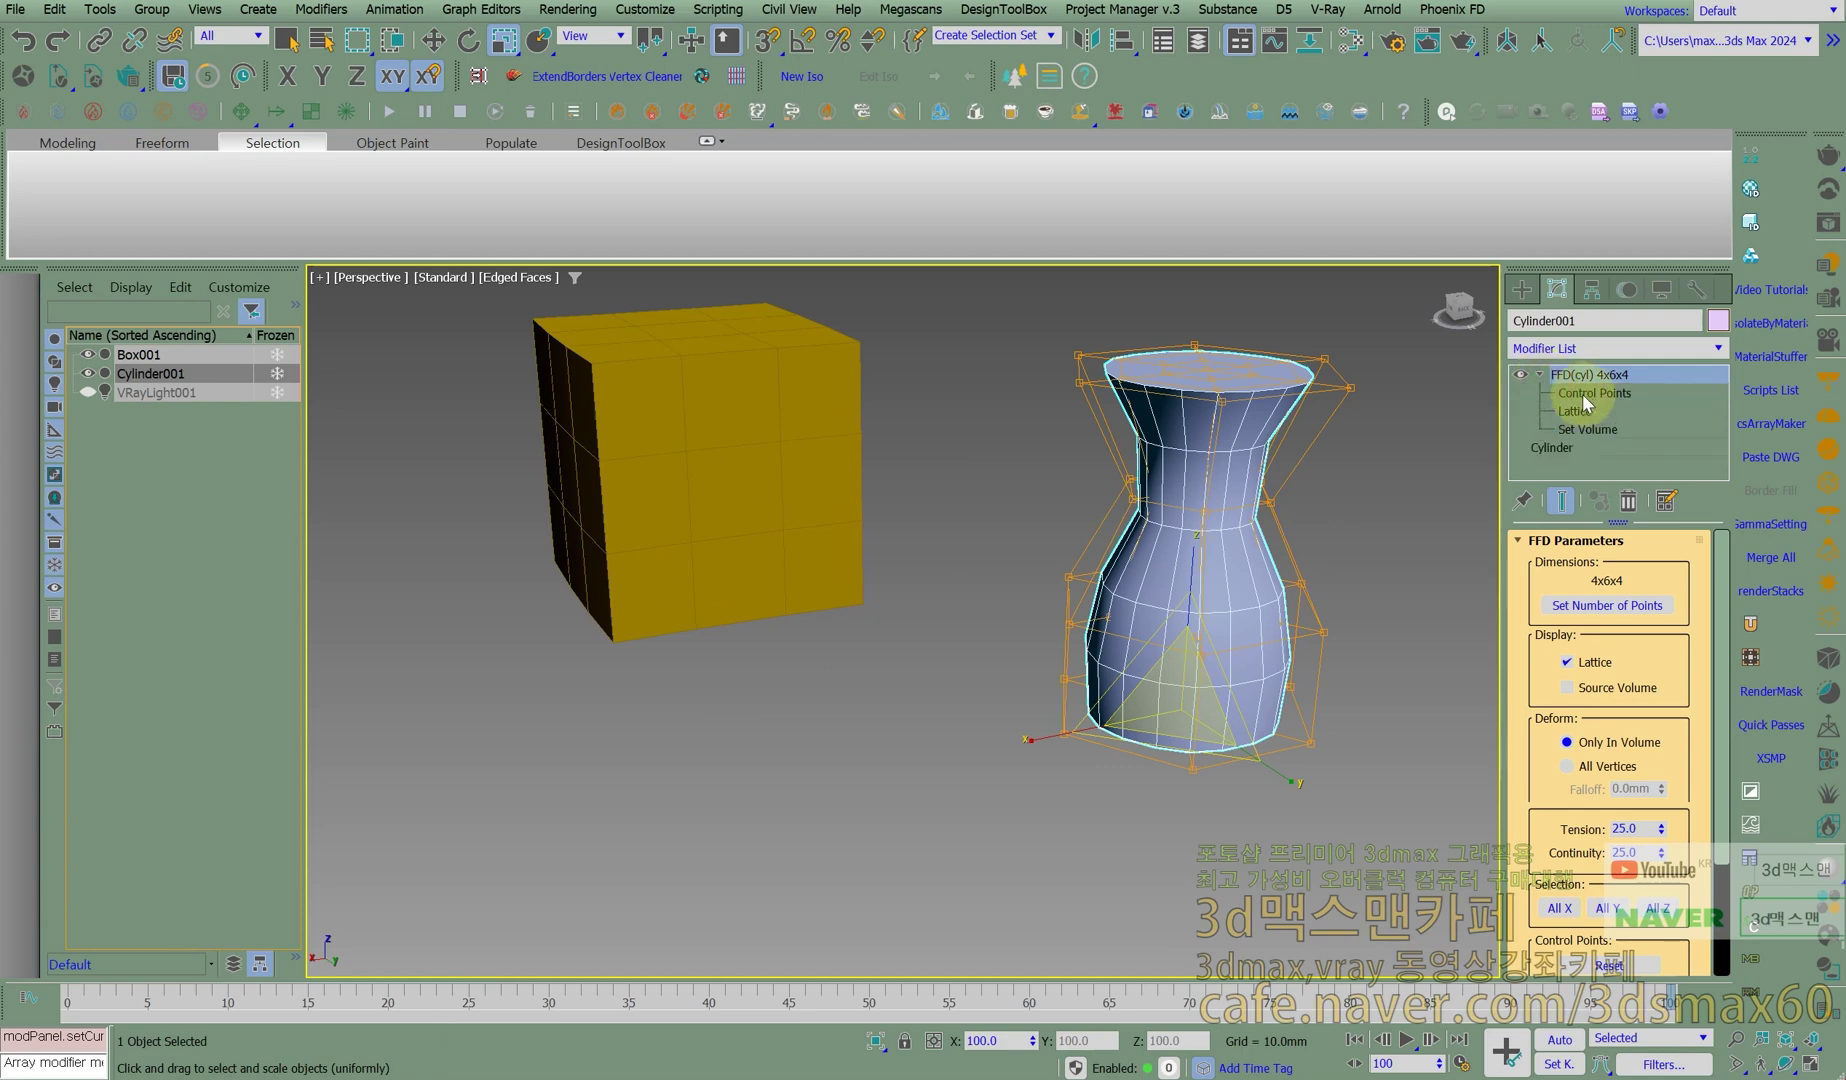
{"action": "middle_click_drag", "start_coordinate": [1286, 538], "coordinate": [1217, 590], "text": "alt"}
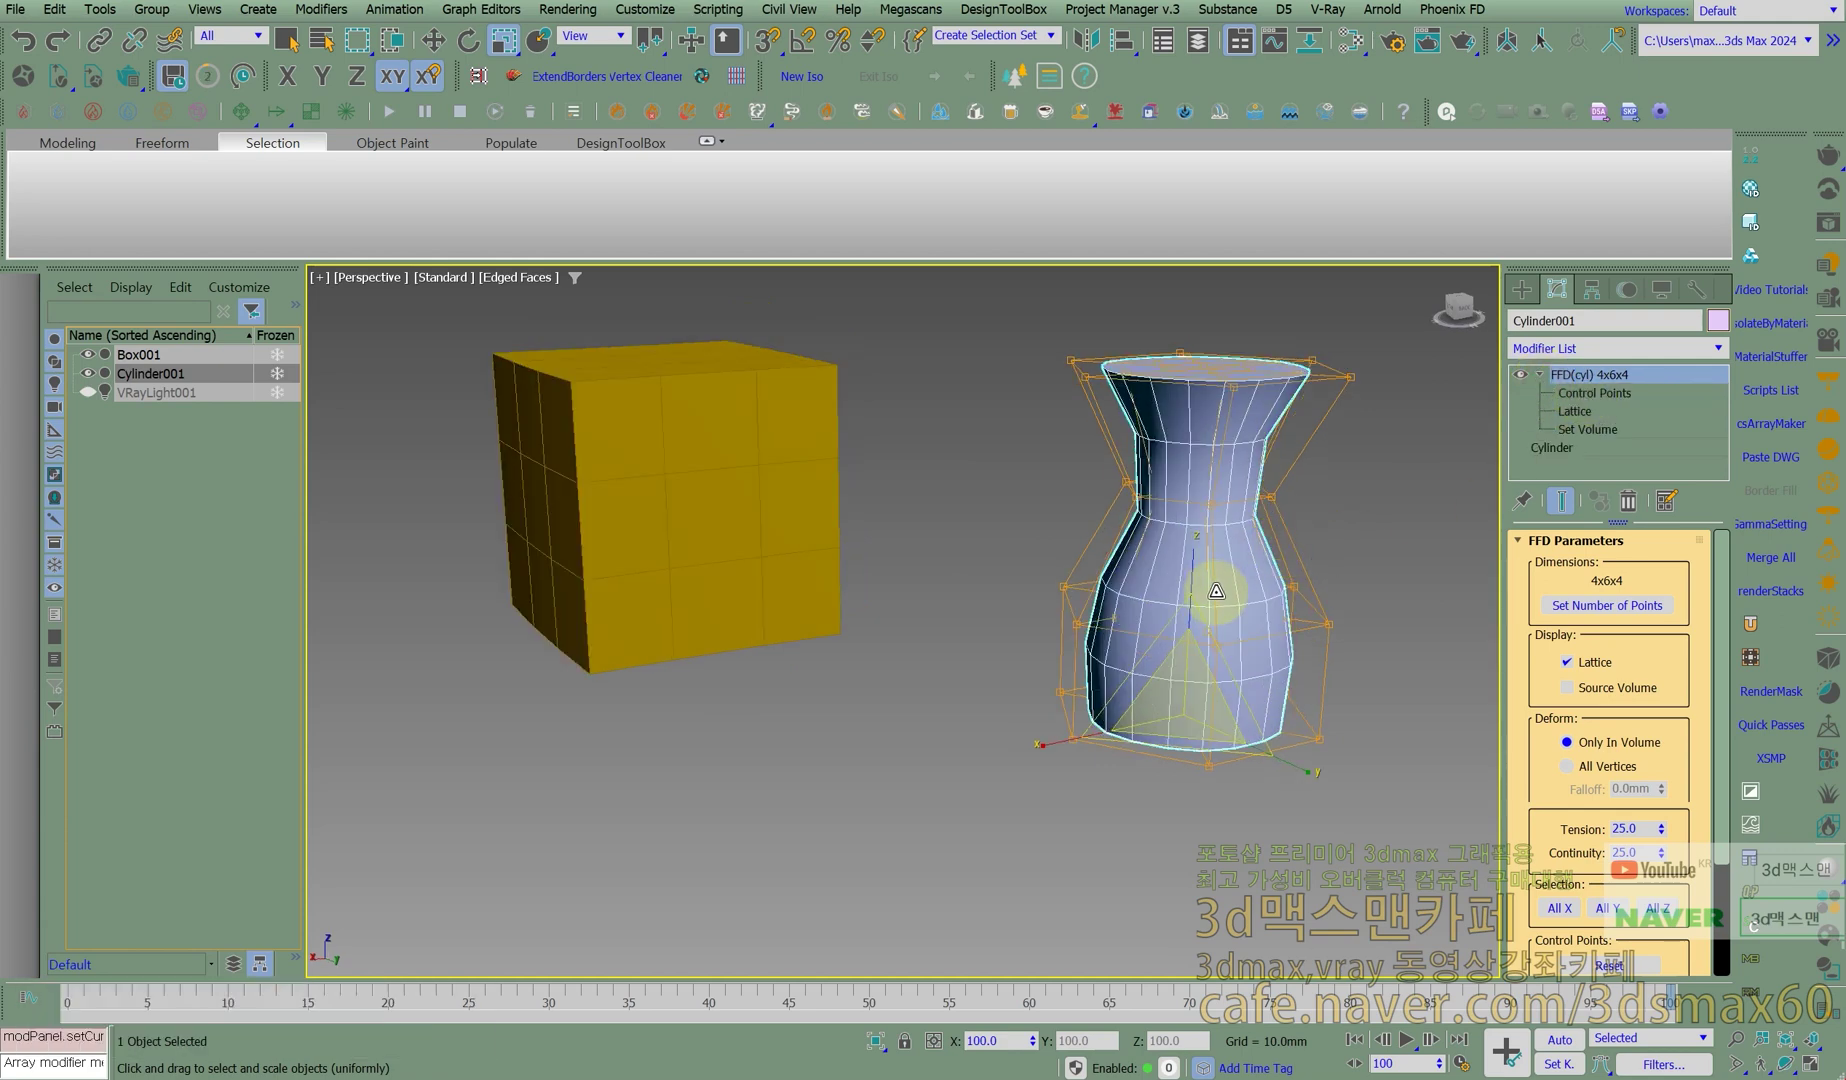
{"action": "middle_click_drag", "start_coordinate": [916, 596], "coordinate": [948, 600], "text": "alt"}
{"action": "middle_click_drag", "start_coordinate": [838, 572], "coordinate": [861, 569]}
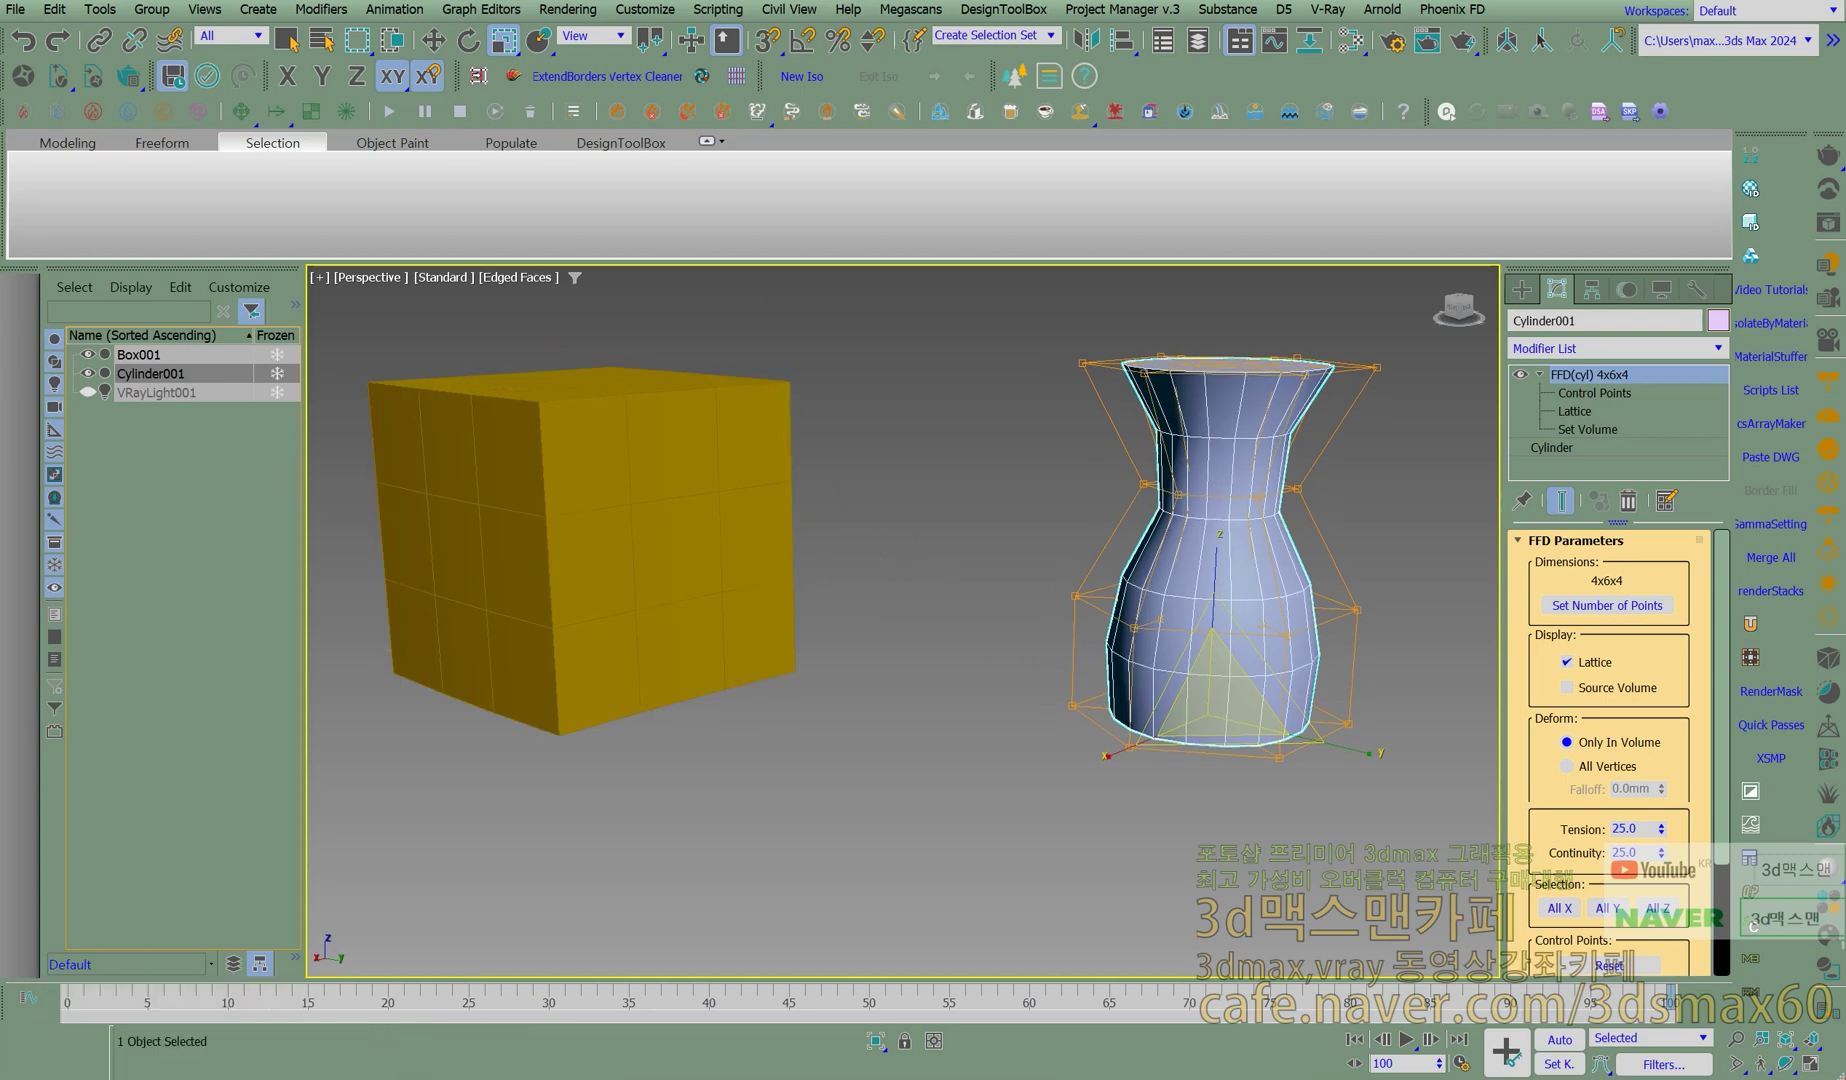
{"action": "mouse_move", "coordinate": [782, 590]}
{"action": "middle_mouse_down"}
{"action": "mouse_move", "coordinate": [820, 581]}
{"action": "mouse_move", "coordinate": [803, 581]}
{"action": "middle_mouse_up"}
{"action": "left_click", "coordinate": [795, 577]}
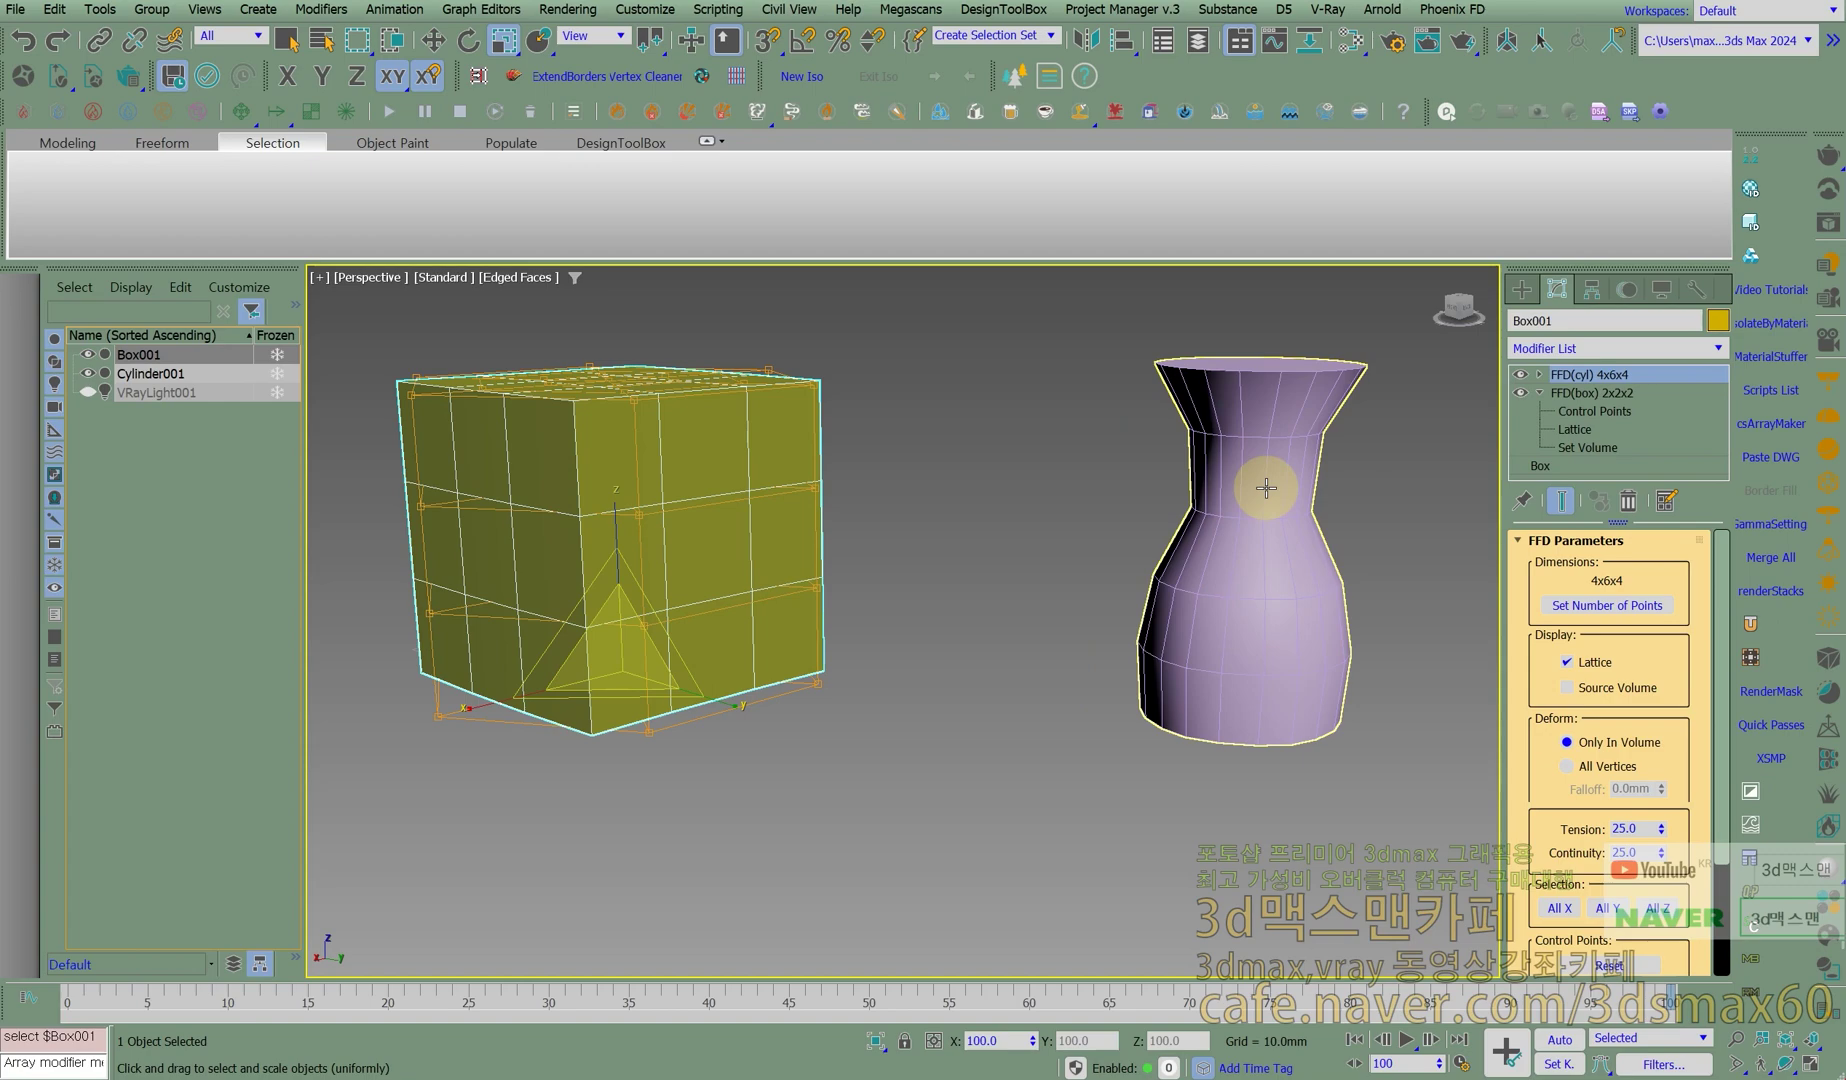